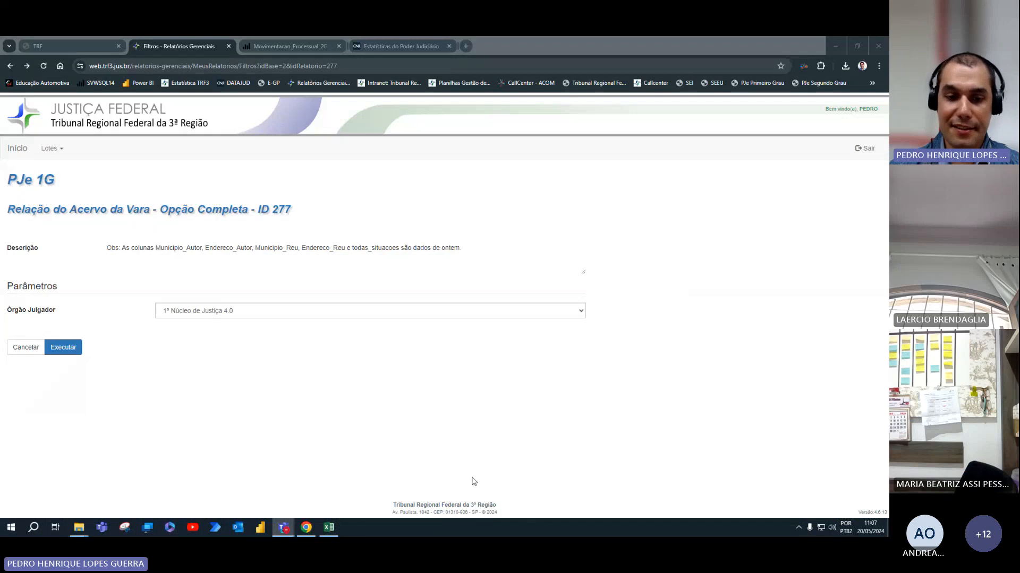
pyautogui.click(328, 527)
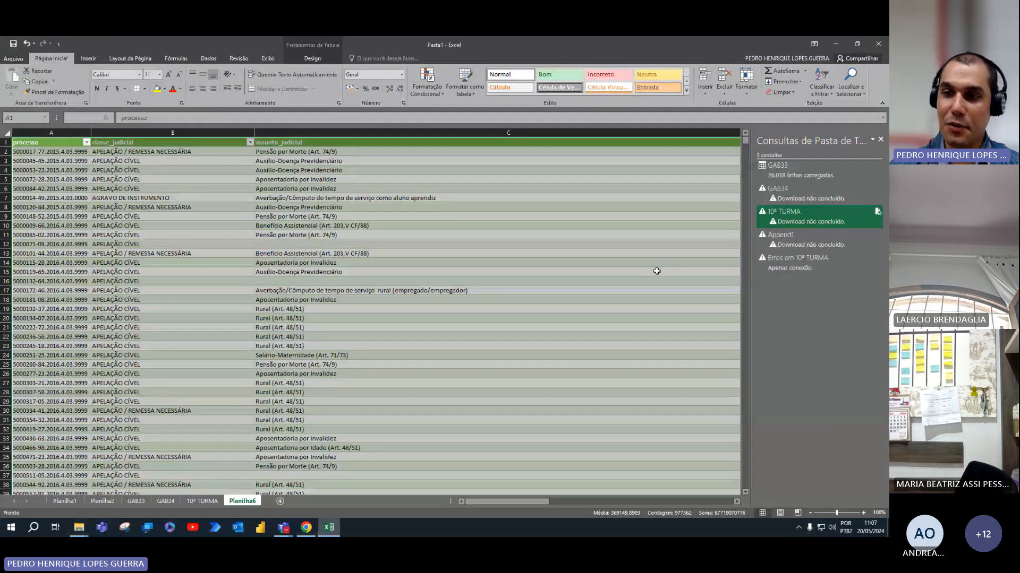
pyautogui.click(657, 271)
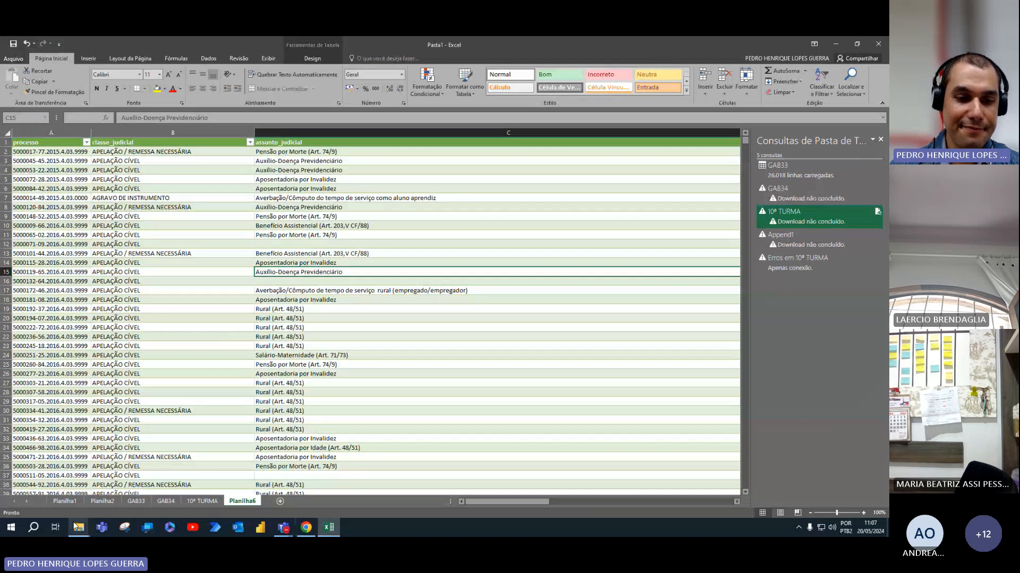
pyautogui.click(10, 528)
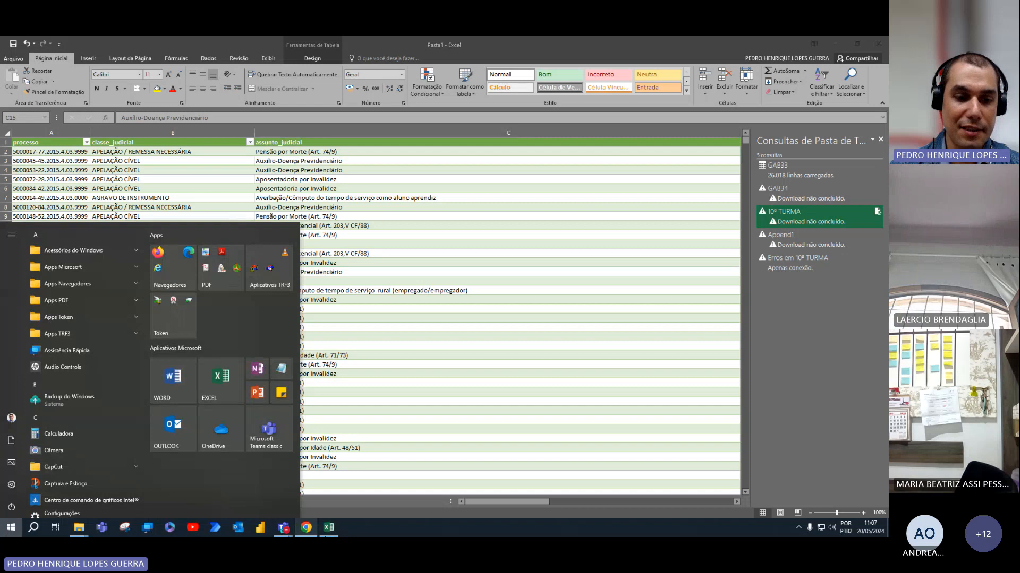
pyautogui.hotkey('alt', 'Tab')
pyautogui.hotkey('alt', 'Tab')
pyautogui.hotkey('alt', 'Tab')
pyautogui.hotkey('alt', 'Tab')
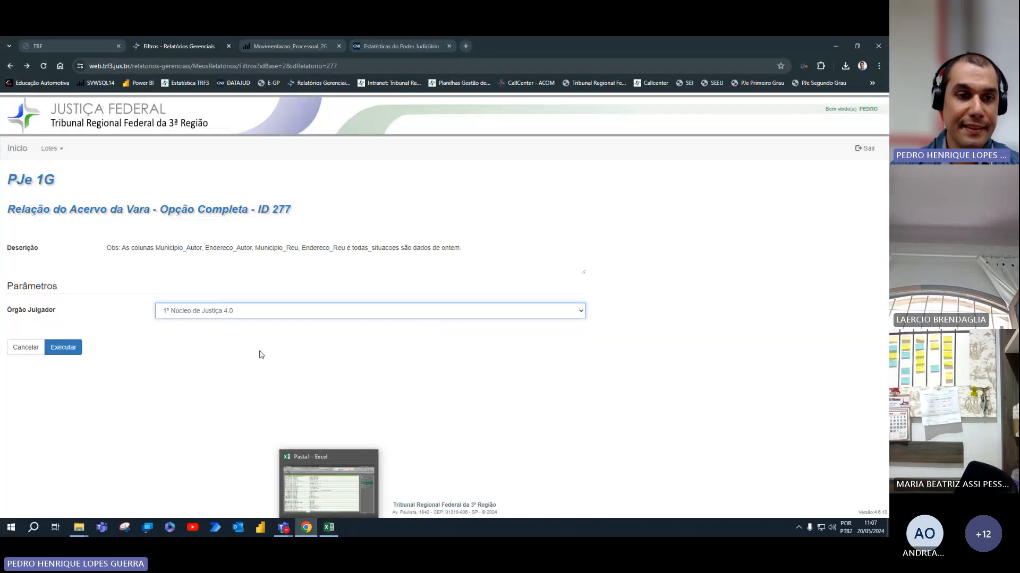
# Leave report 277 without running it and search the PJe 1G reports for ID 278.
pyautogui.click(181, 314)
pyautogui.scroll(-5, 314, 365)
pyautogui.scroll(5, 313, 365)
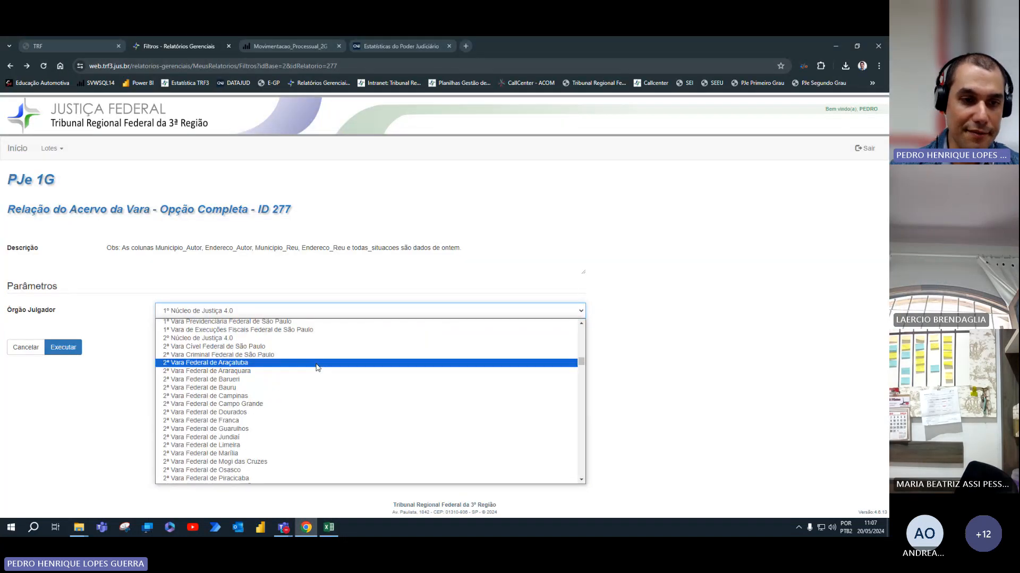
pyautogui.click(30, 349)
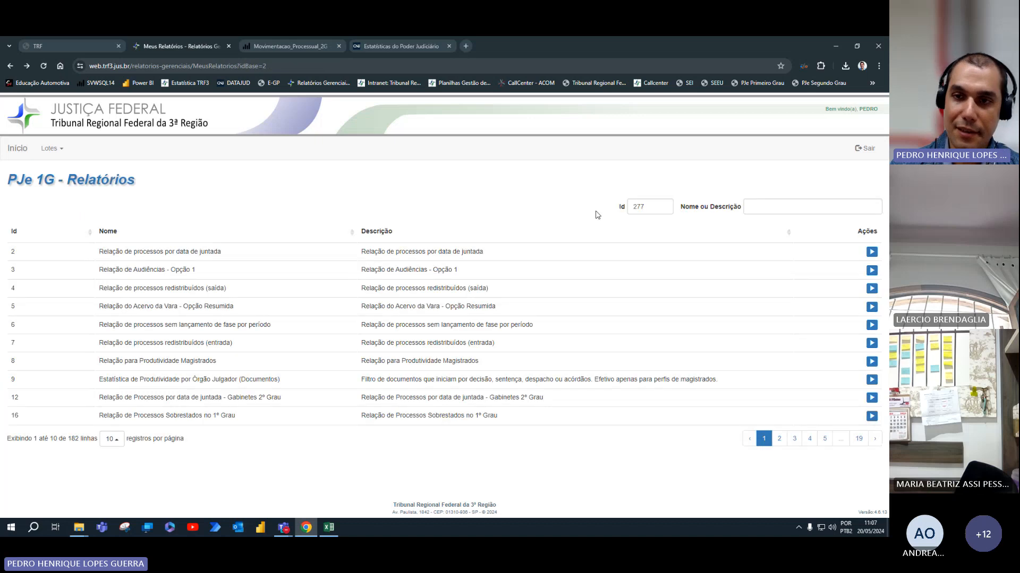
pyautogui.click(661, 201)
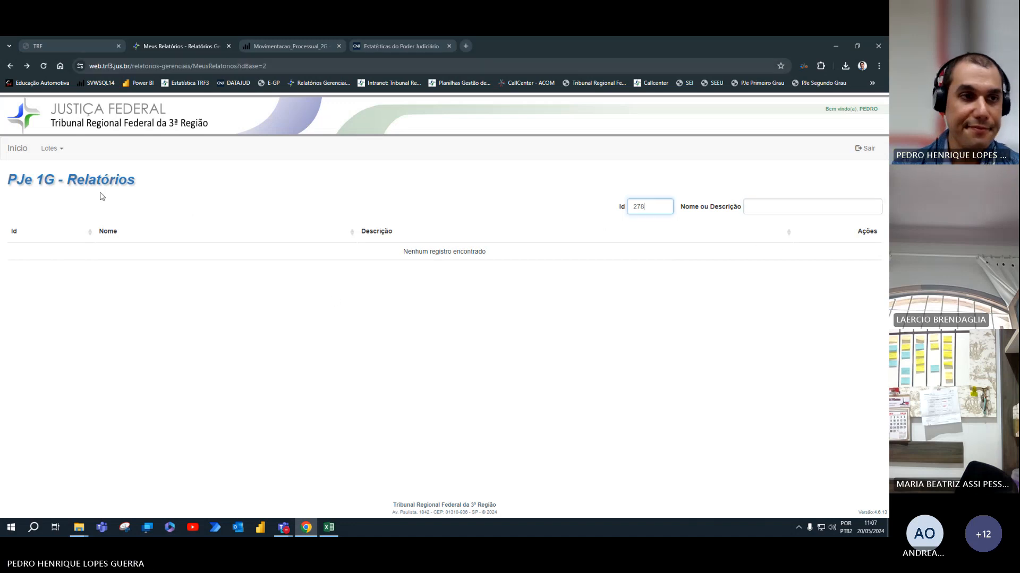
# Switch to the PJe 2G environment and open the report with ID 278.
pyautogui.click(29, 153)
pyautogui.click(34, 243)
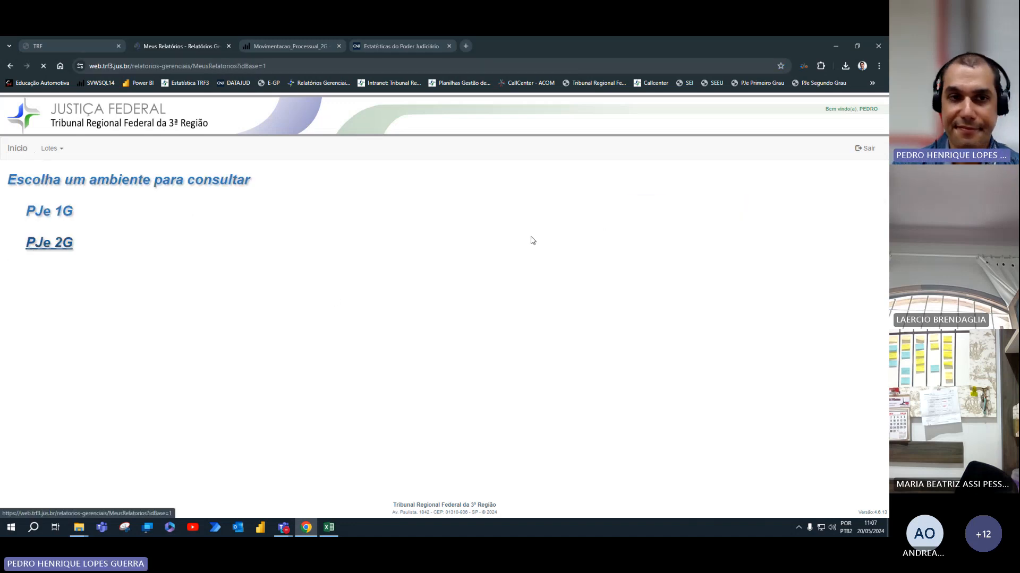
pyautogui.click(646, 211)
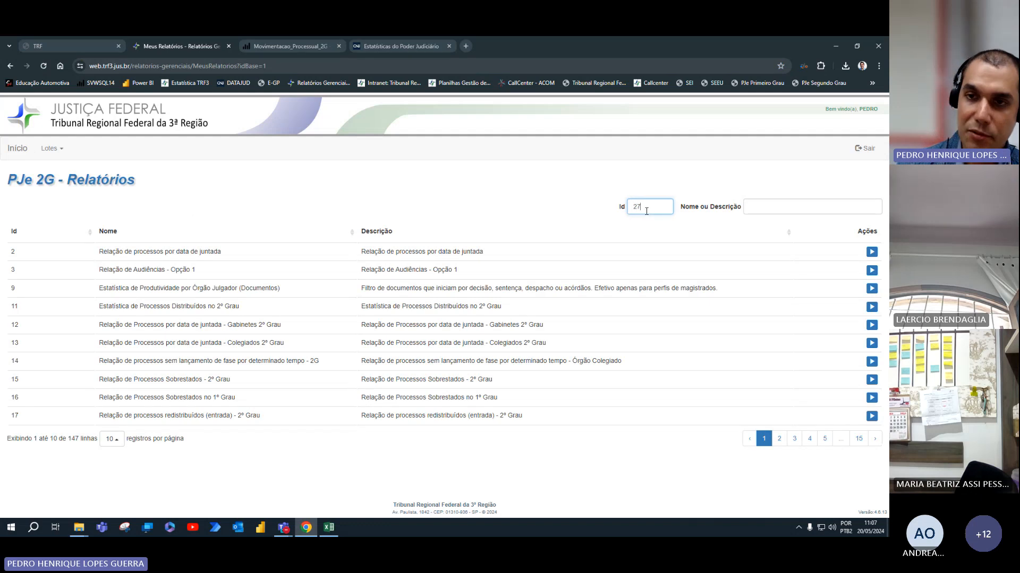
pyautogui.click(871, 252)
# Set Órgão Julgador to the Gab. 34 office and run the report.
pyautogui.click(490, 311)
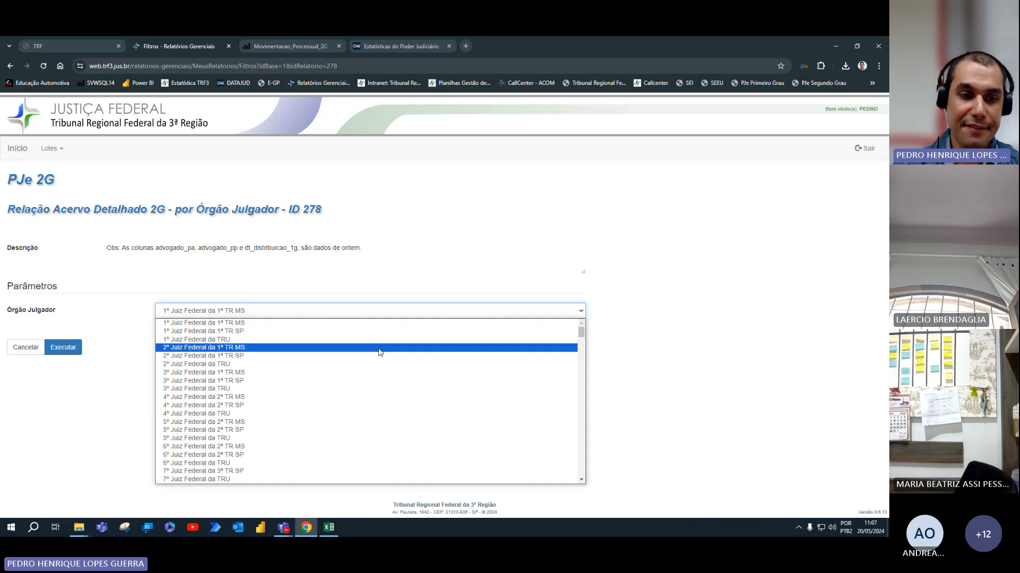
pyautogui.scroll(-15, 378, 367)
pyautogui.scroll(-5, 378, 376)
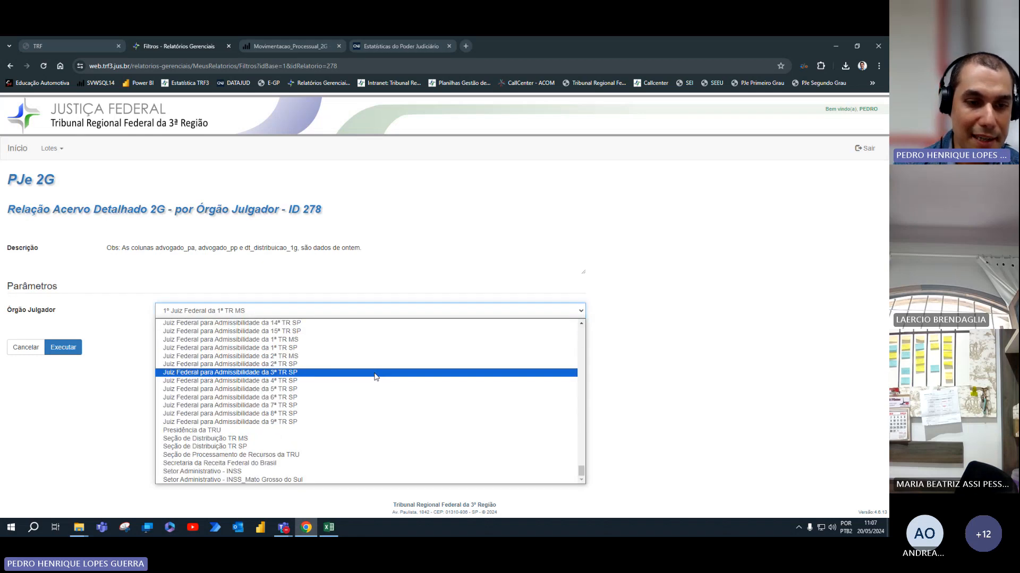
pyautogui.scroll(10, 359, 421)
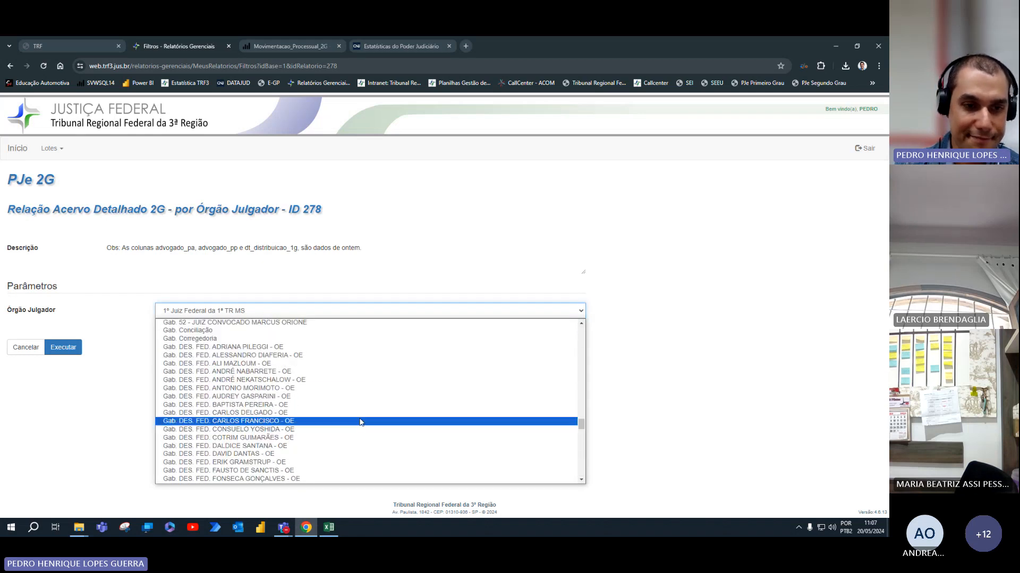
pyautogui.click(335, 451)
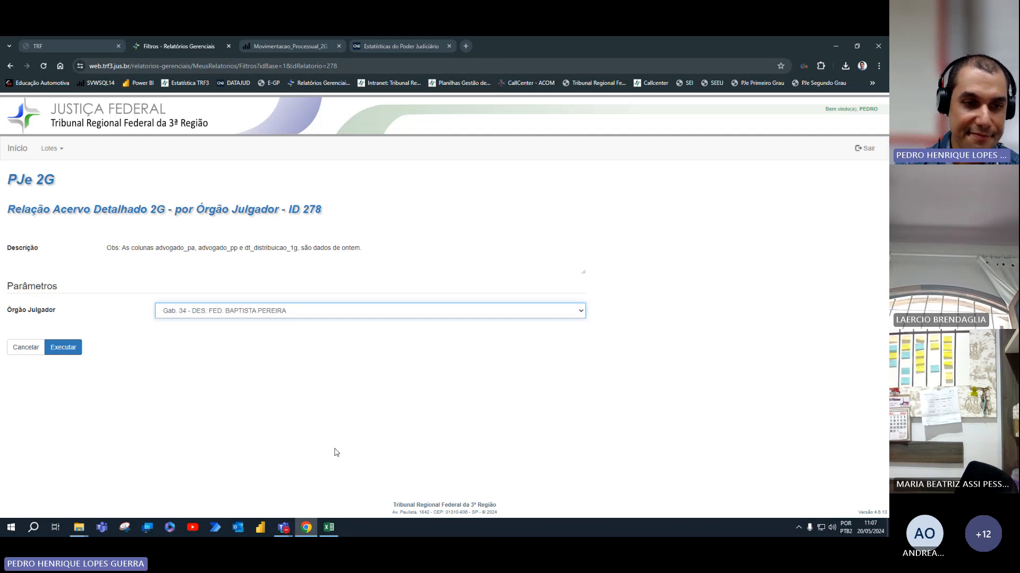
pyautogui.click(69, 350)
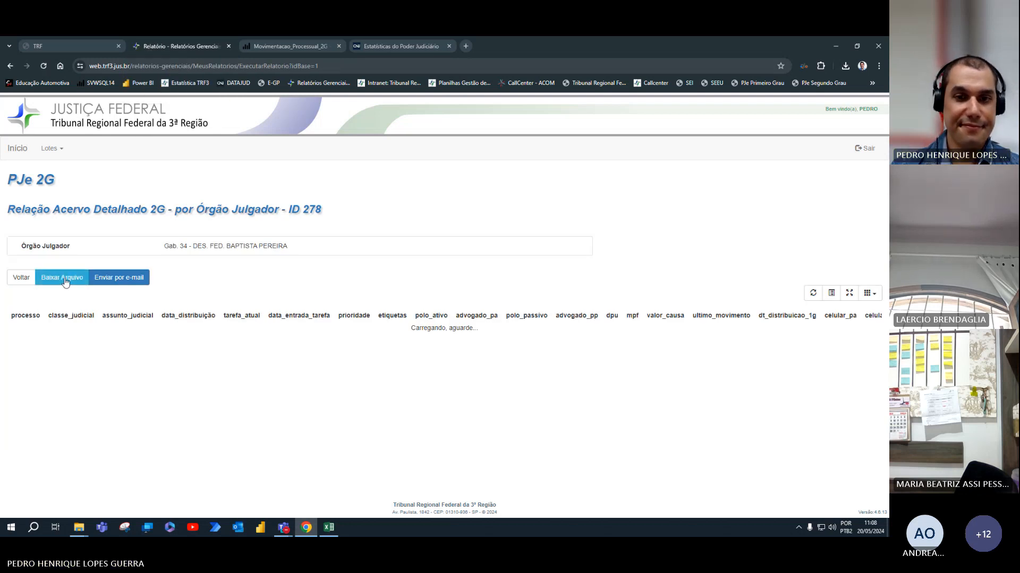
# Download the report in CSV format and save Relatório_20-05-2024_11-08.zip in the 278 - Acervo Completo folder.
pyautogui.click(62, 278)
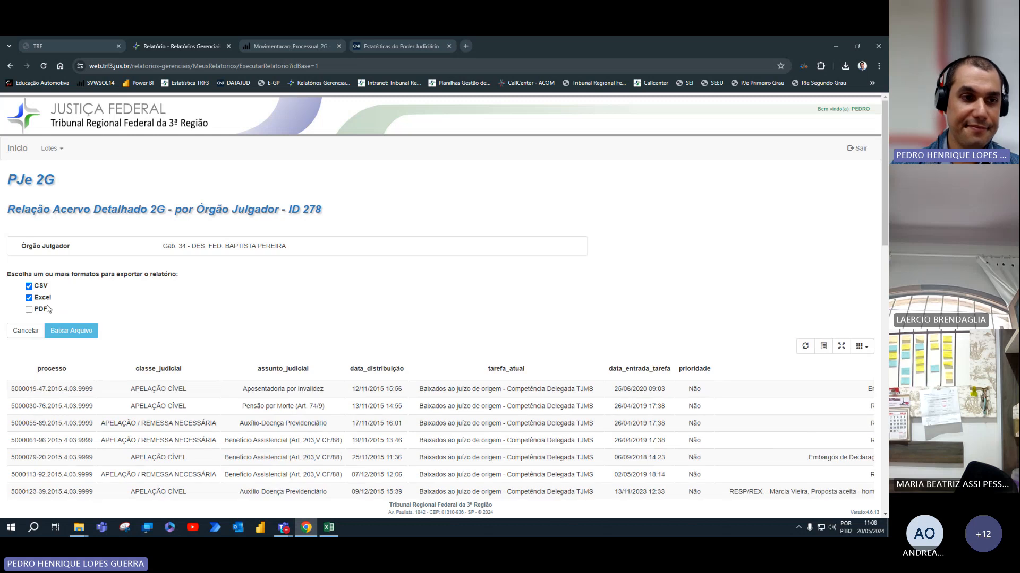
pyautogui.click(64, 329)
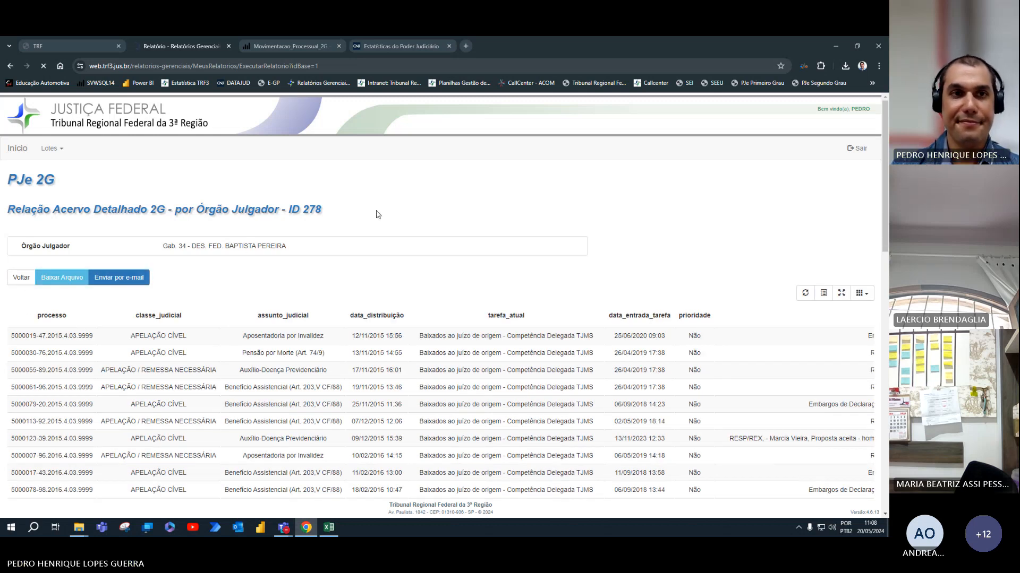
pyautogui.click(60, 287)
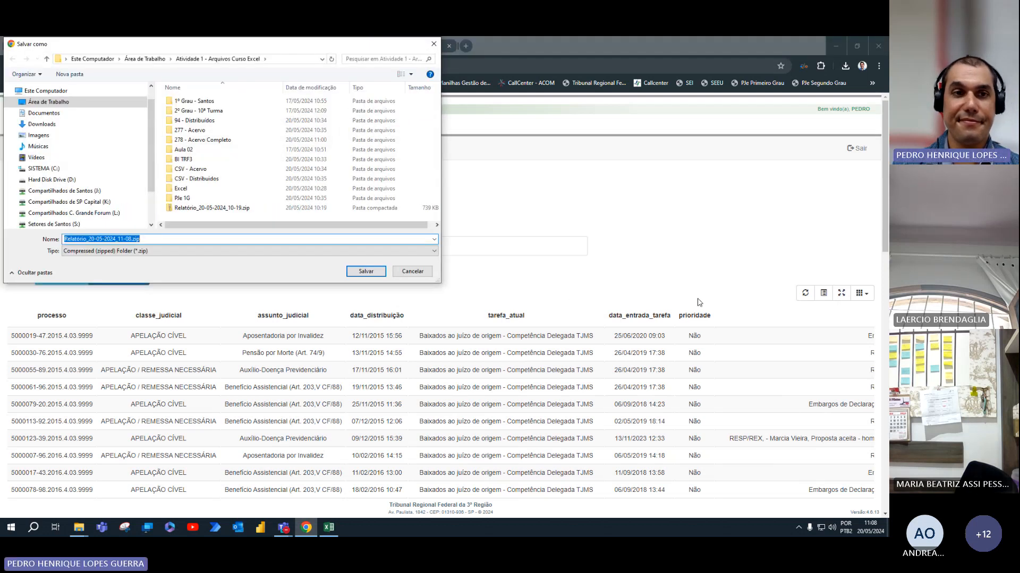
pyautogui.doubleClick(212, 140)
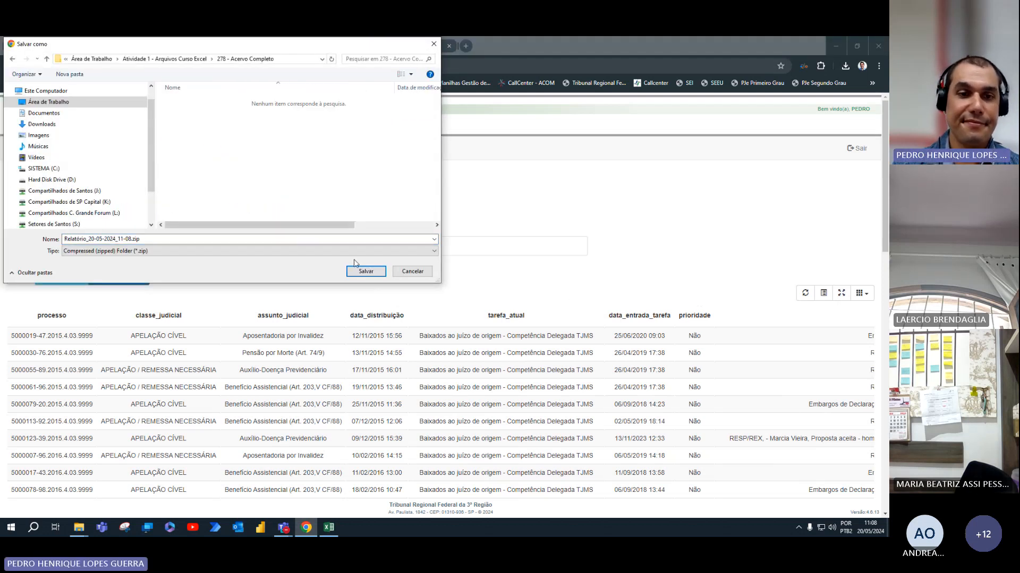
pyautogui.click(366, 271)
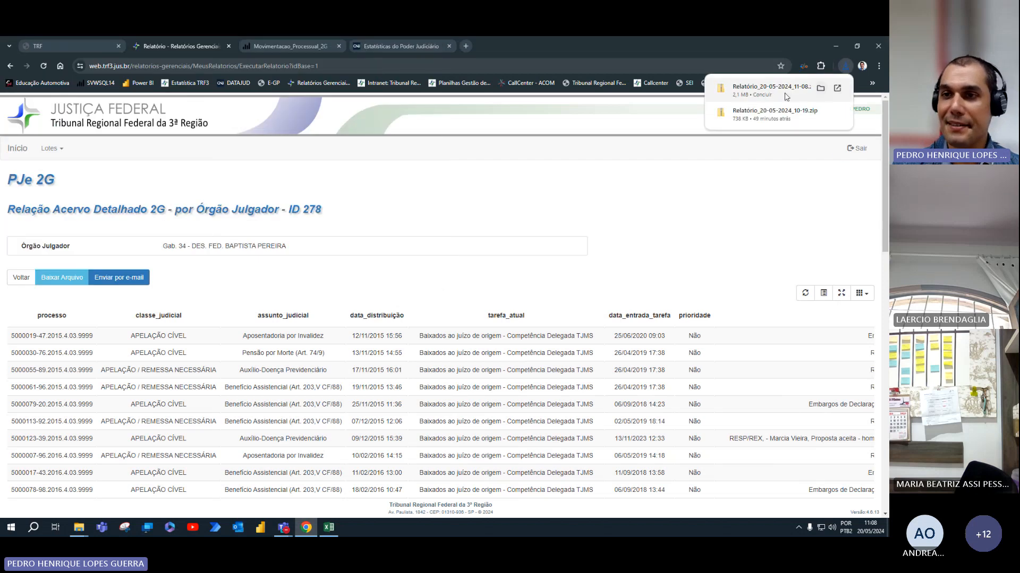
# Extract the downloaded zip directly into the 278 - Acervo Completo folder, without the Relatório_20-05-2024_11-08 subfolder.
pyautogui.click(820, 89)
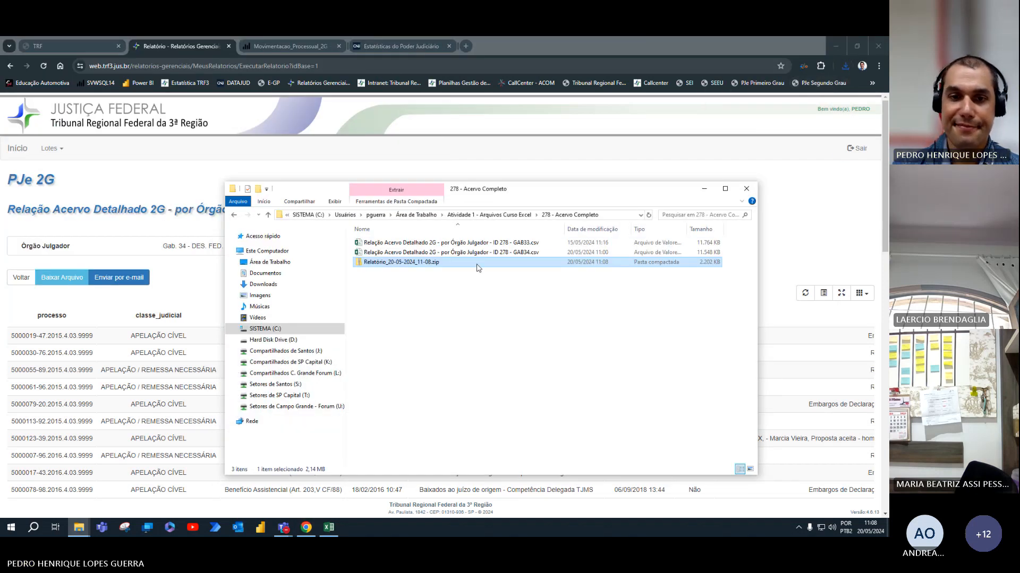
pyautogui.rightClick(431, 264)
pyautogui.click(471, 305)
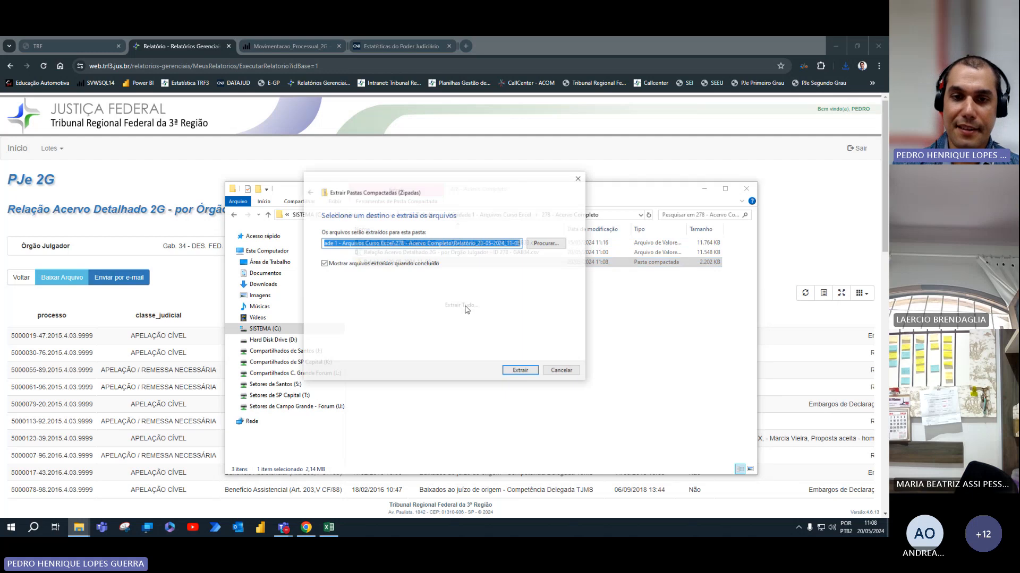
pyautogui.moveTo(455, 246); pyautogui.dragTo(637, 249)
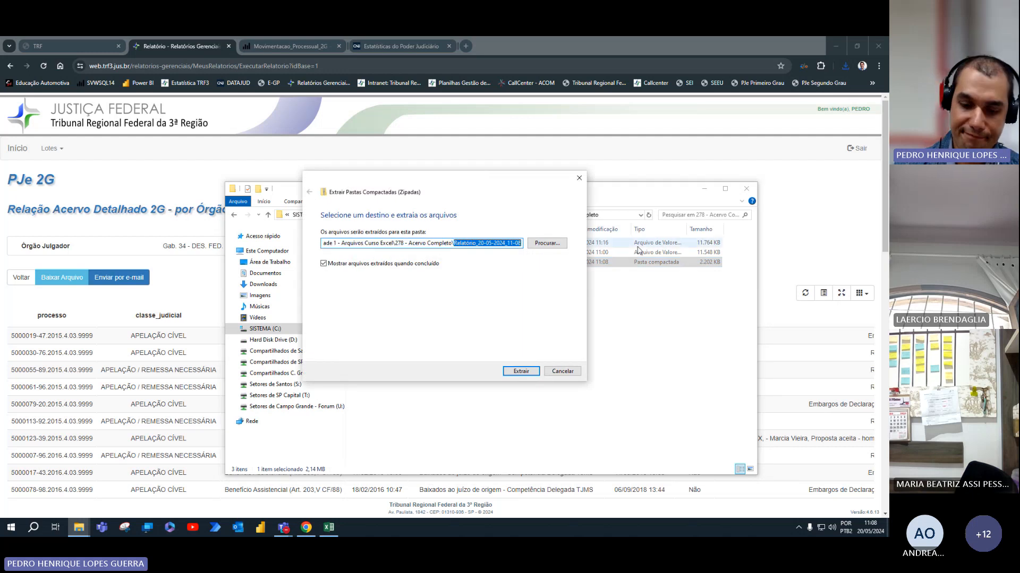
pyautogui.press('BackSpace')
pyautogui.press('Return')
pyautogui.press('Return')
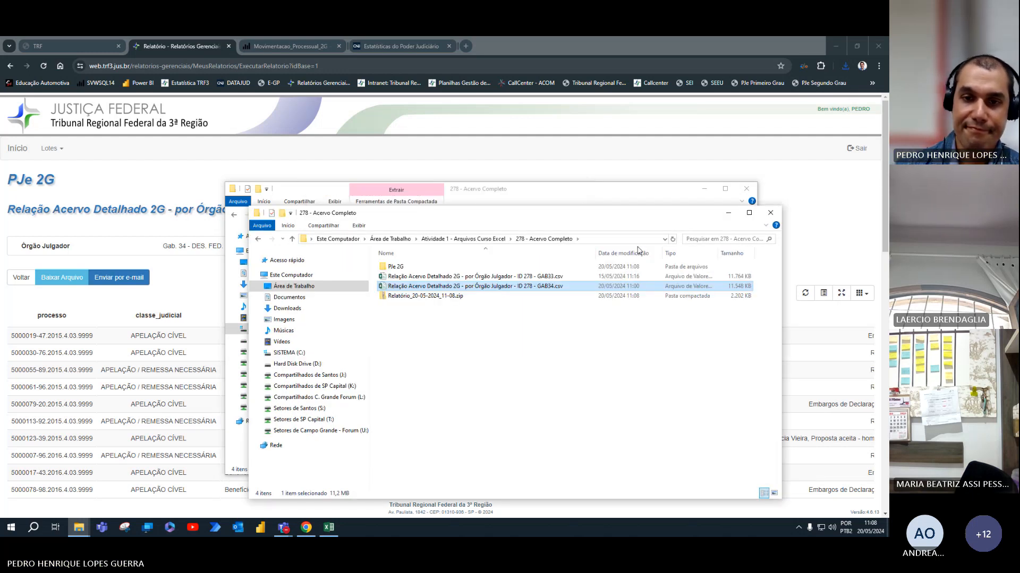
# Bring the extracted report CSV from the PJe 2G subfolder up into the 278 - Acervo Completo folder.
pyautogui.doubleClick(396, 267)
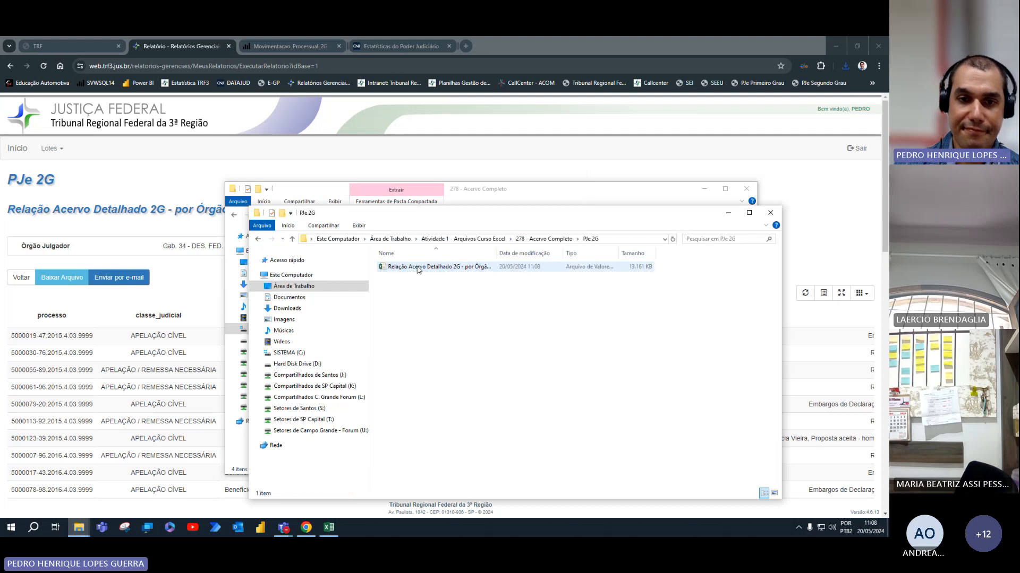
pyautogui.click(441, 267)
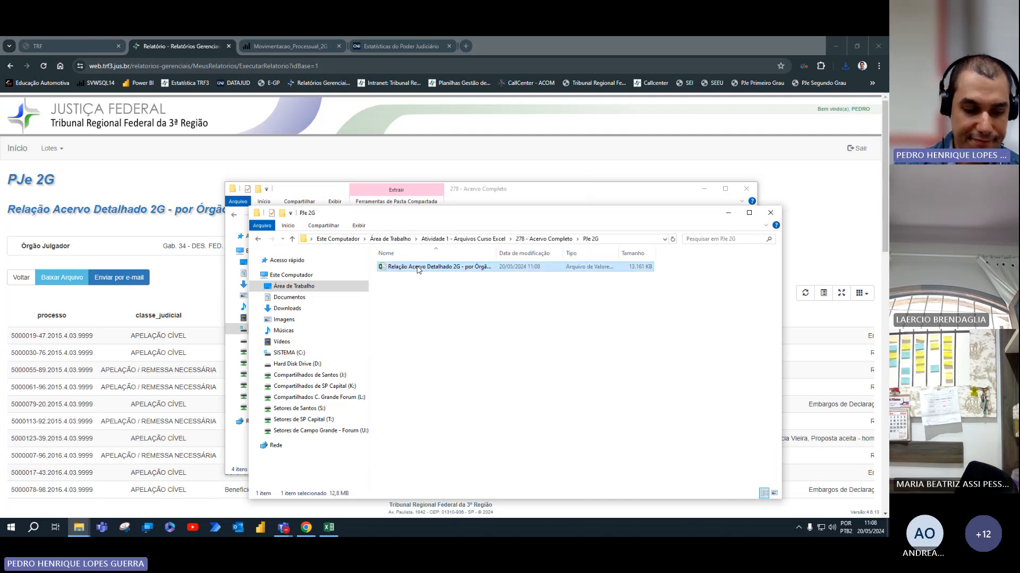
pyautogui.click(533, 239)
pyautogui.click(479, 370)
pyautogui.hotkey('ctrl', 'v')
# Delete the PJe 2G folder, the downloaded zip and the old GAB34 CSV from 278 - Acervo Completo.
pyautogui.click(425, 305)
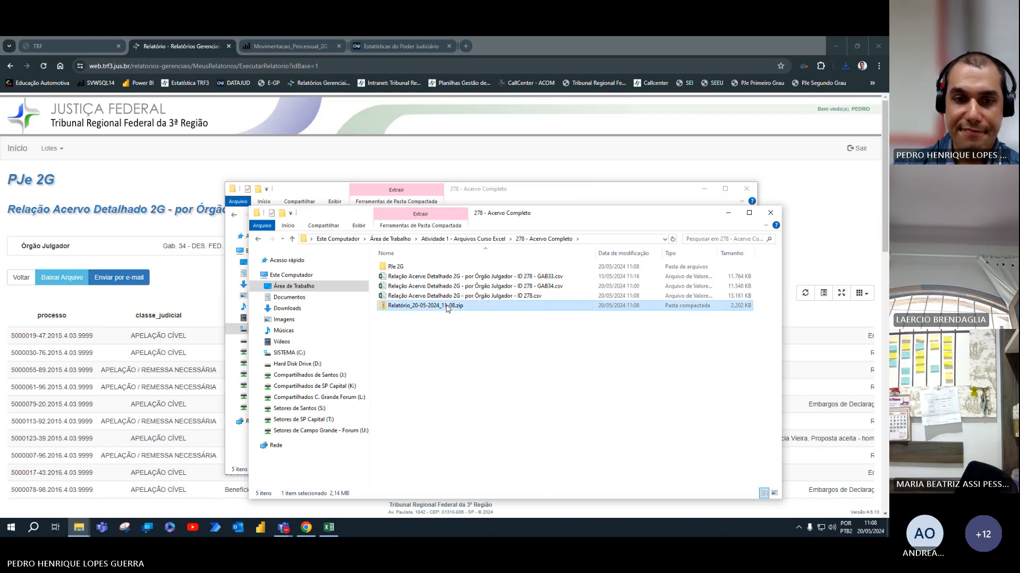
pyautogui.keyDown('ctrl'); pyautogui.click(396, 267); pyautogui.keyUp('ctrl')
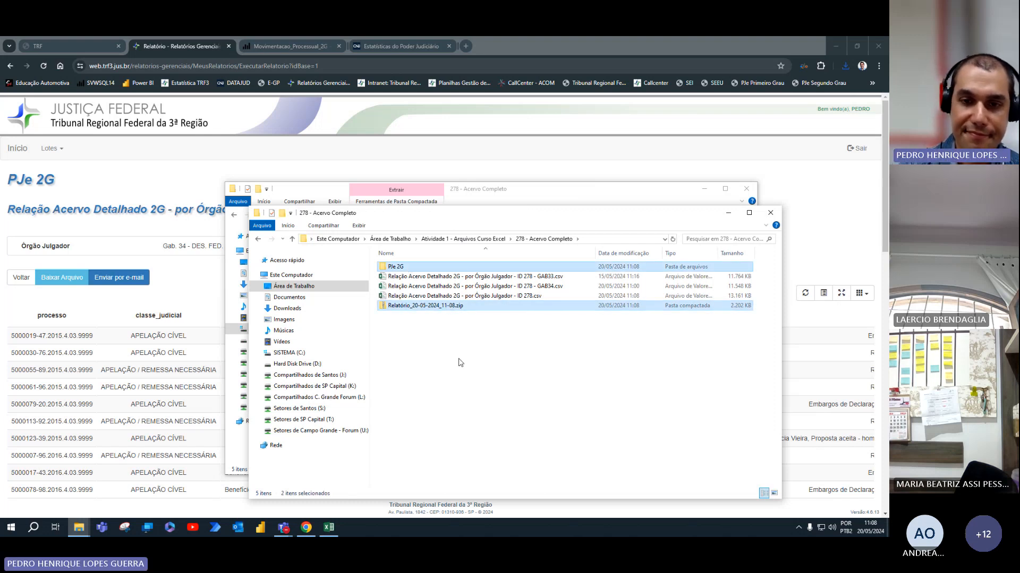
pyautogui.press('Delete')
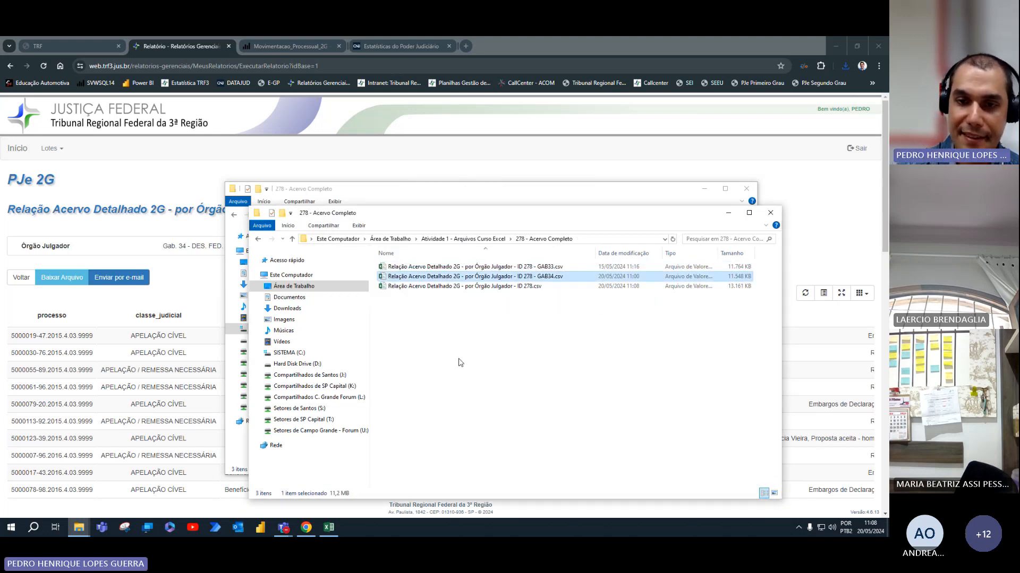
pyautogui.press('Delete')
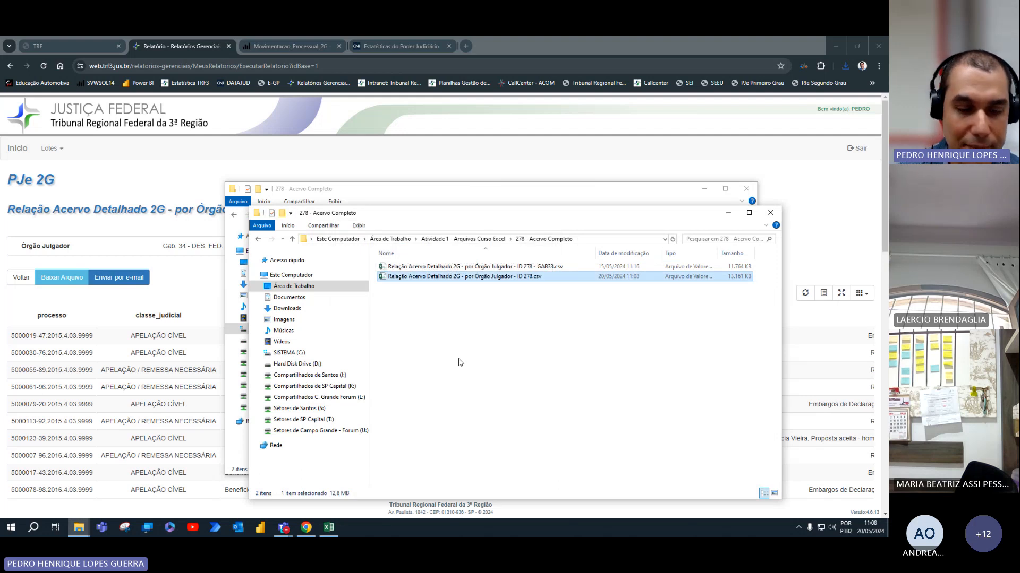
# Rename the new CSV as "Relação Acervo Detalhado 2G - por Órgão Julgador - ID 278 - gab34.csv".
pyautogui.press('F2')
pyautogui.press('Home')
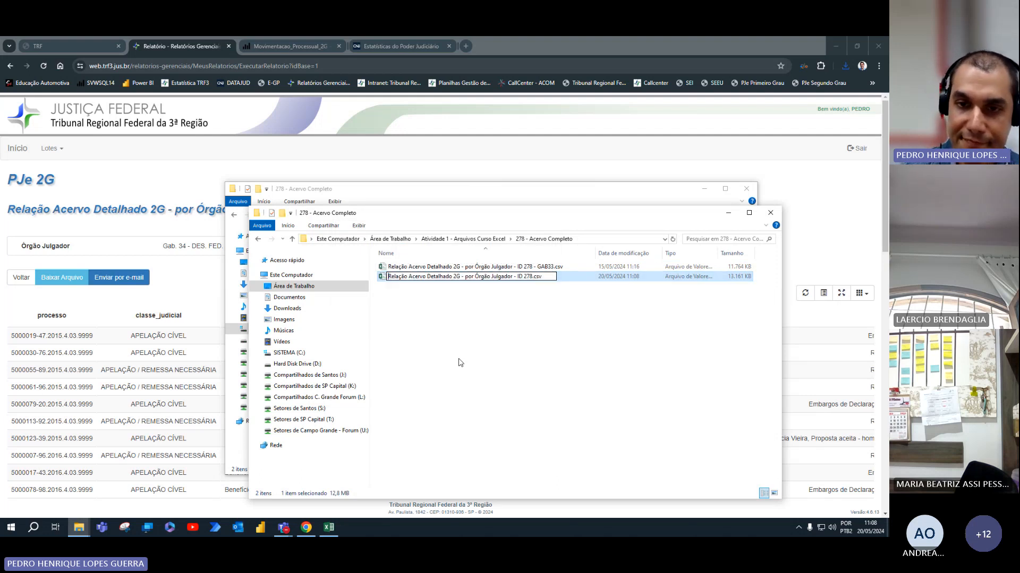
pyautogui.press('Left')
pyautogui.press('Left')
pyautogui.press('Left')
pyautogui.press('Left')
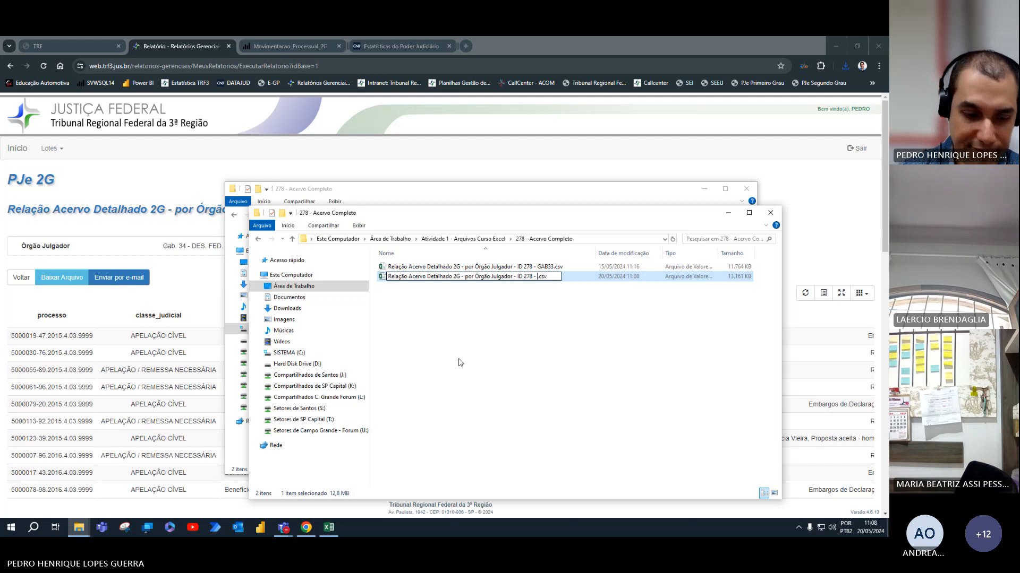
pyautogui.write('gab34')
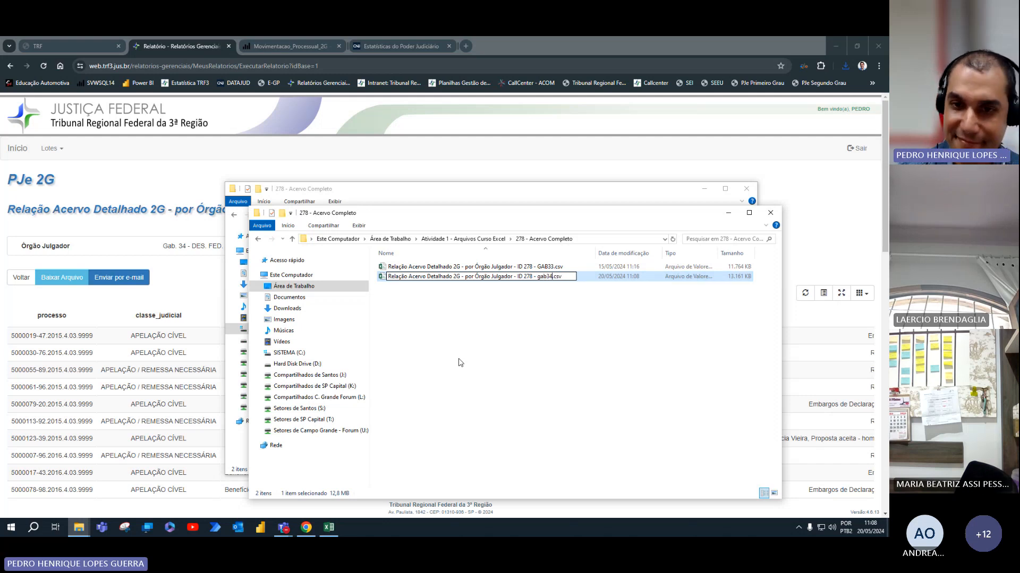
pyautogui.press('Left')
pyautogui.press('Left')
pyautogui.press('BackSpace')
pyautogui.press('BackSpace')
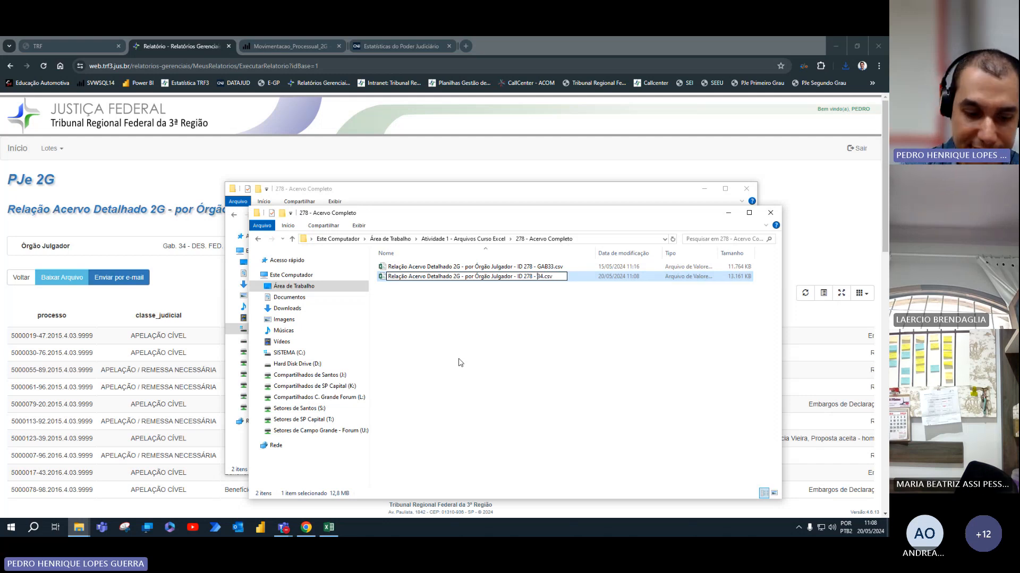
pyautogui.write('gab')
pyautogui.press('Return')
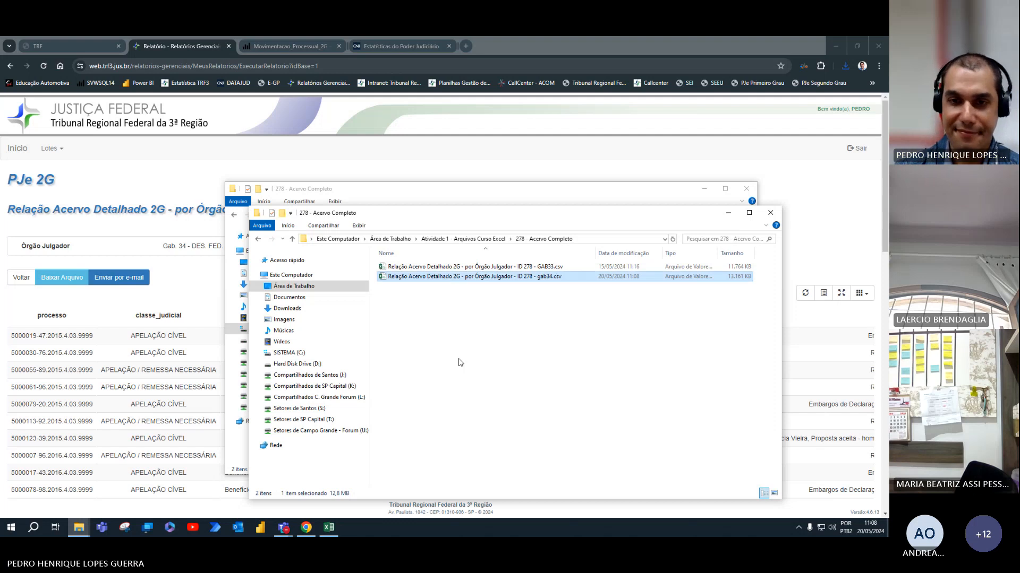
# Change gab34 to uppercase GAB34 in the new CSV's file name, matching the GAB33 file.
pyautogui.press('F2')
pyautogui.press('Right')
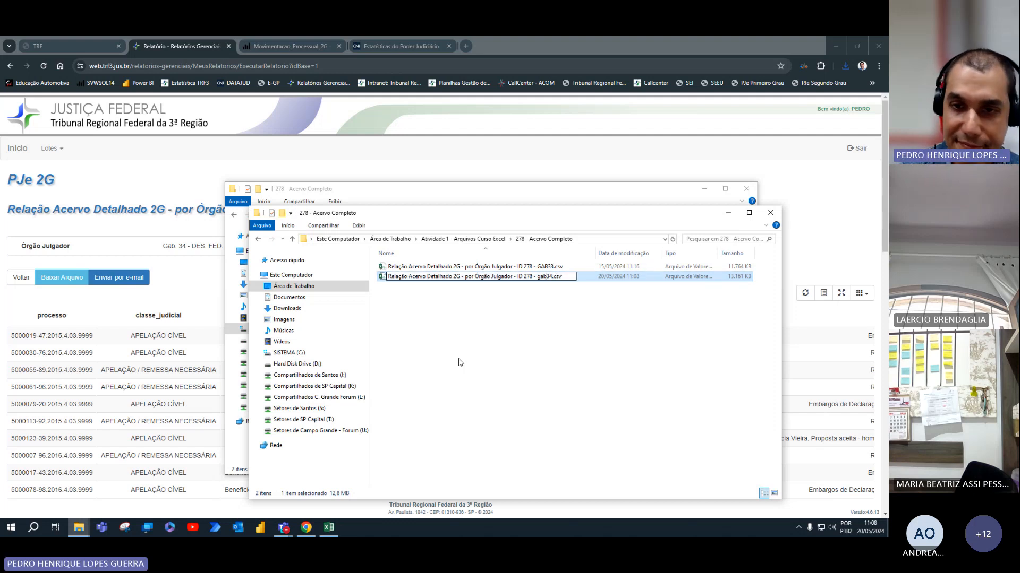
pyautogui.press('BackSpace')
pyautogui.press('BackSpace')
pyautogui.press('BackSpace')
pyautogui.write('GFA')
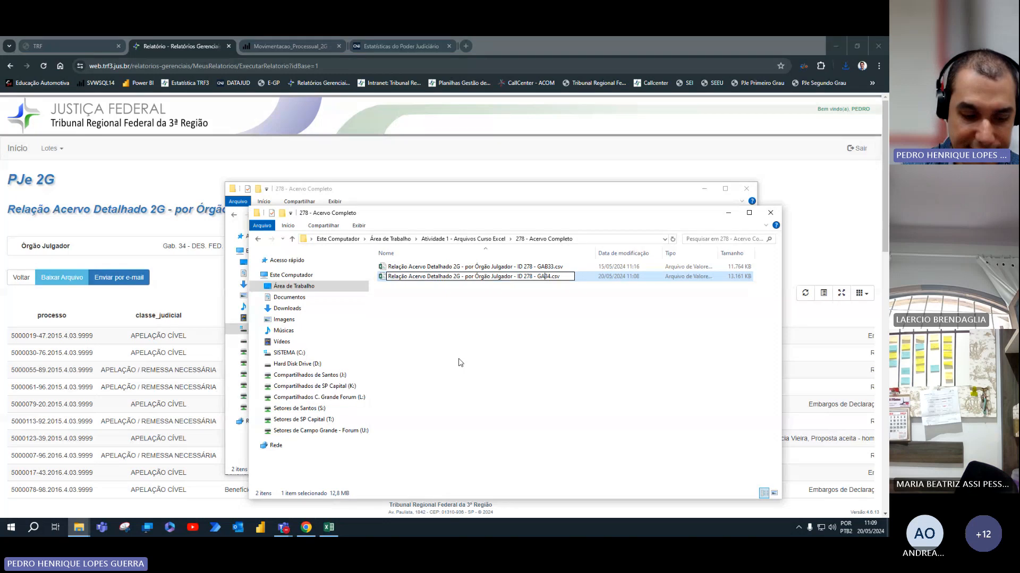
pyautogui.write('3')
pyautogui.press('Return')
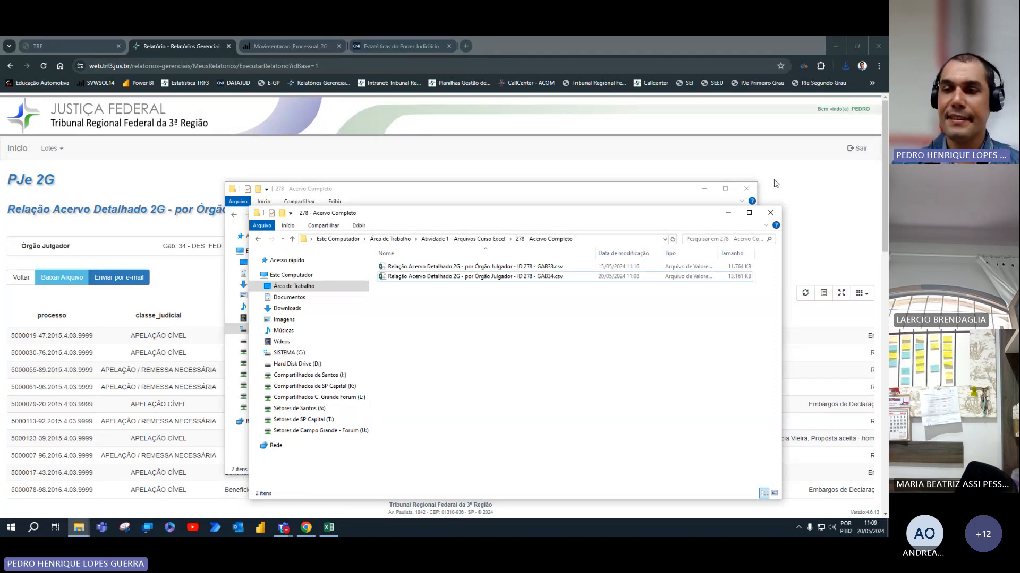
# Close both 278 - Acervo Completo folder windows and refresh all data queries in the Excel workbook Pasta1.
pyautogui.click(770, 212)
pyautogui.click(746, 188)
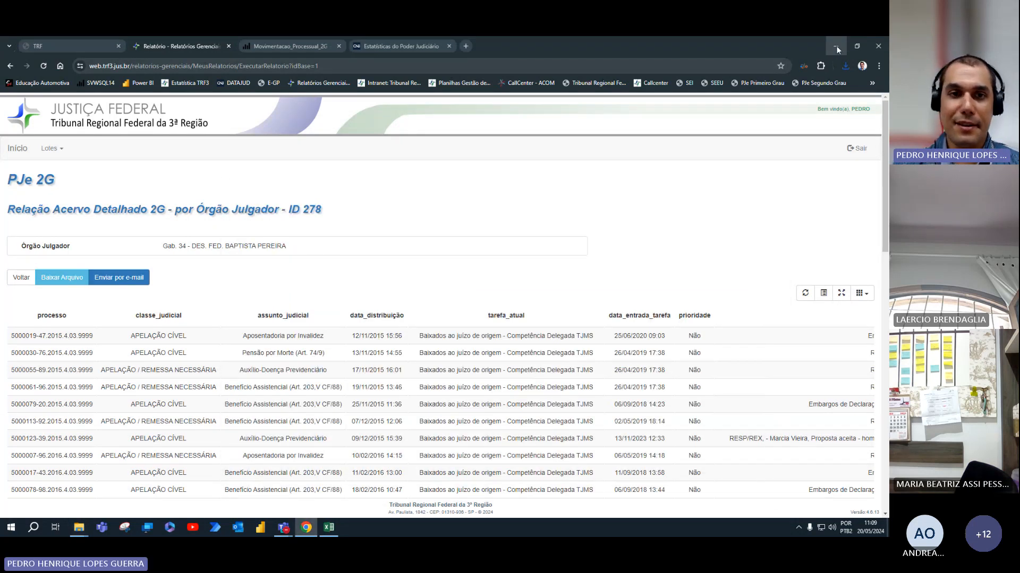
pyautogui.click(836, 46)
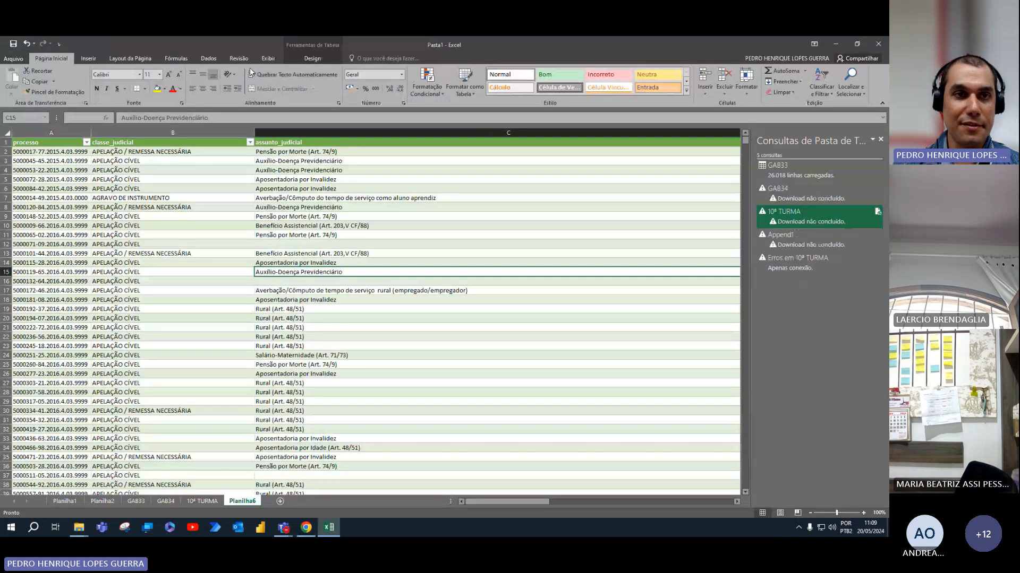
pyautogui.click(200, 61)
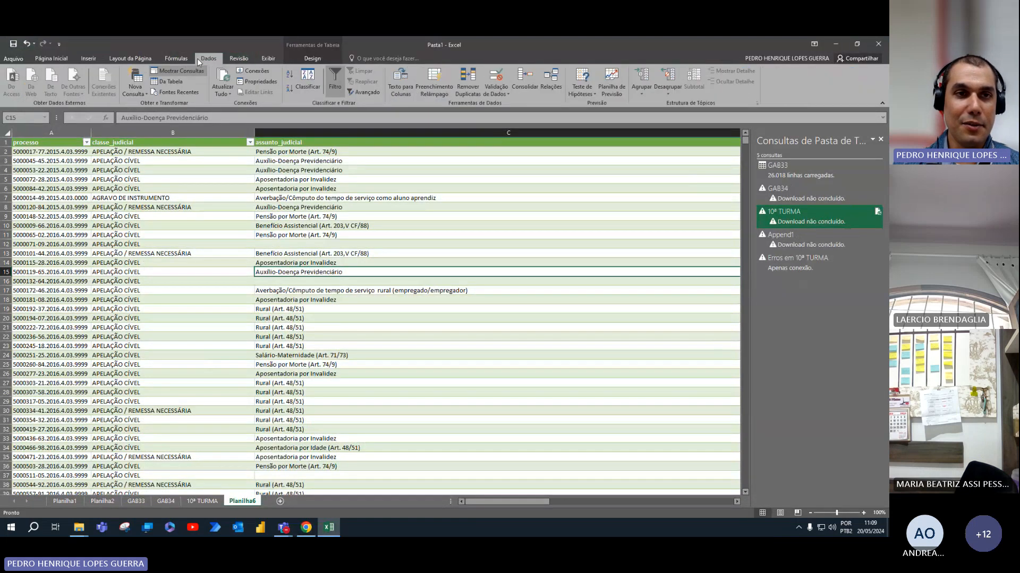
pyautogui.click(223, 81)
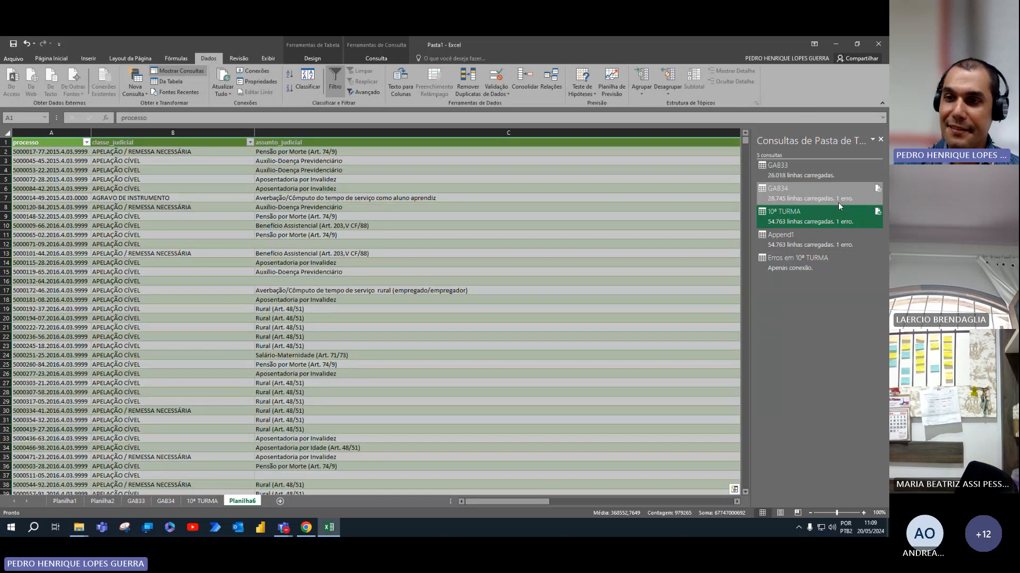
# Open the 10ª TURMA query's load error in Power Query and examine the failing row across to its last columns.
pyautogui.moveTo(845, 221)
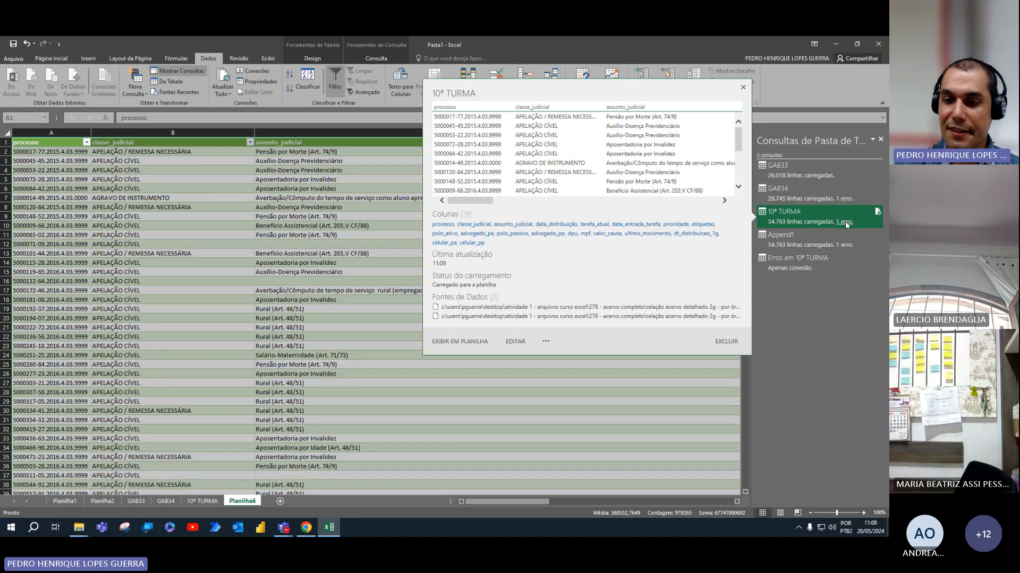
pyautogui.click(844, 221)
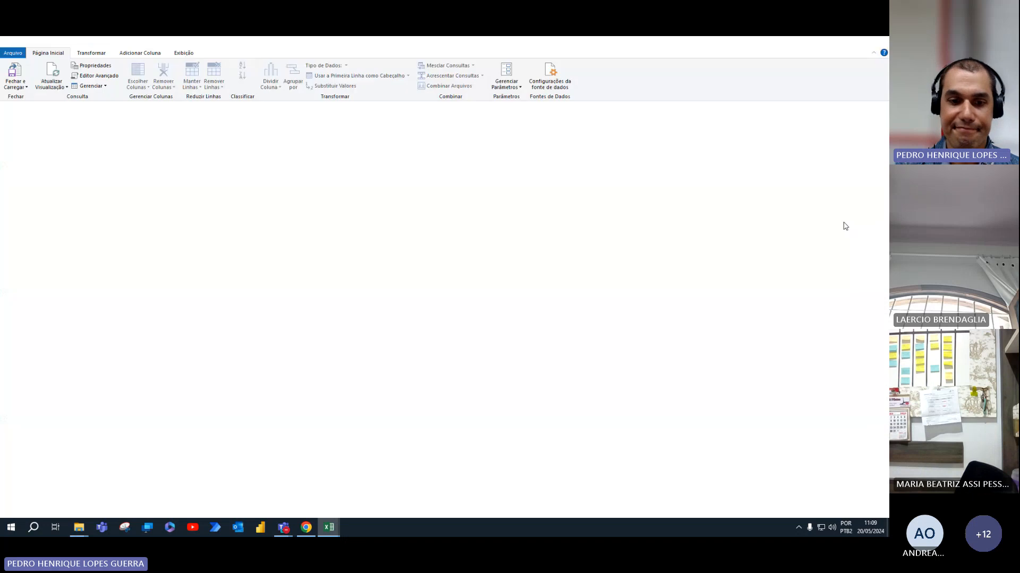
pyautogui.moveTo(283, 527)
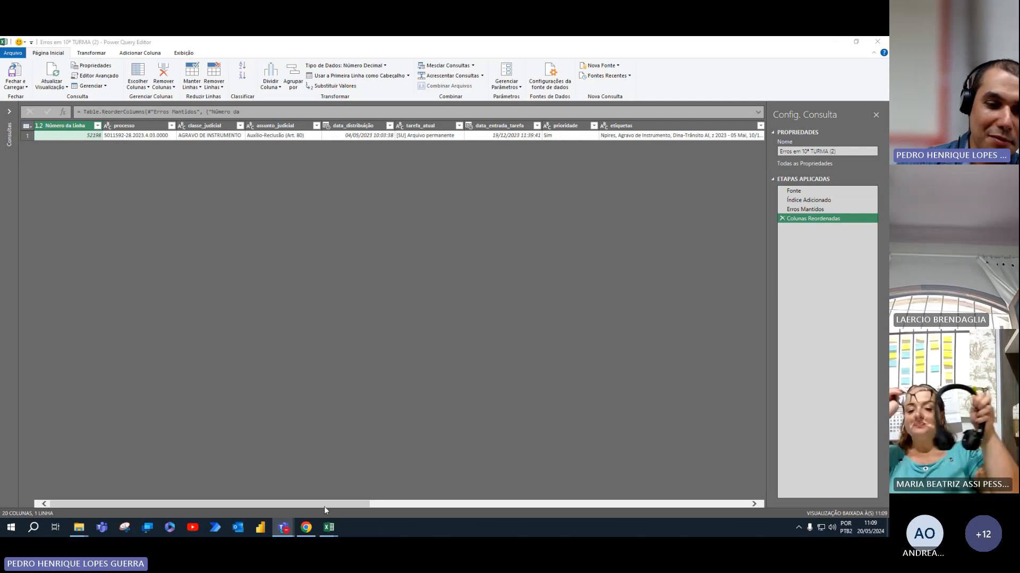
pyautogui.moveTo(325, 505); pyautogui.dragTo(702, 504)
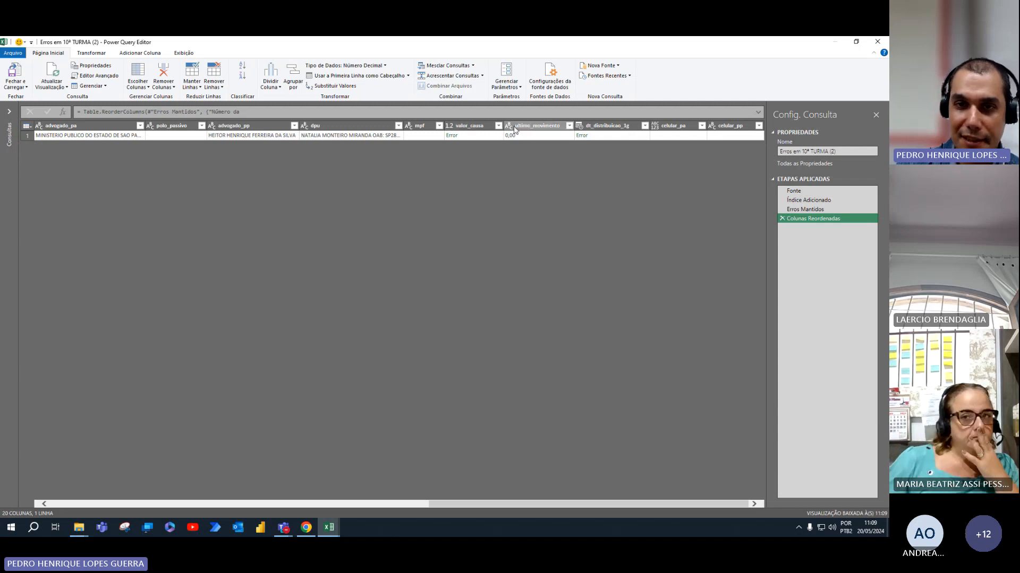
# In the 10ª TURMA query, change the data type of the celular_pa column to Text.
pyautogui.click(9, 111)
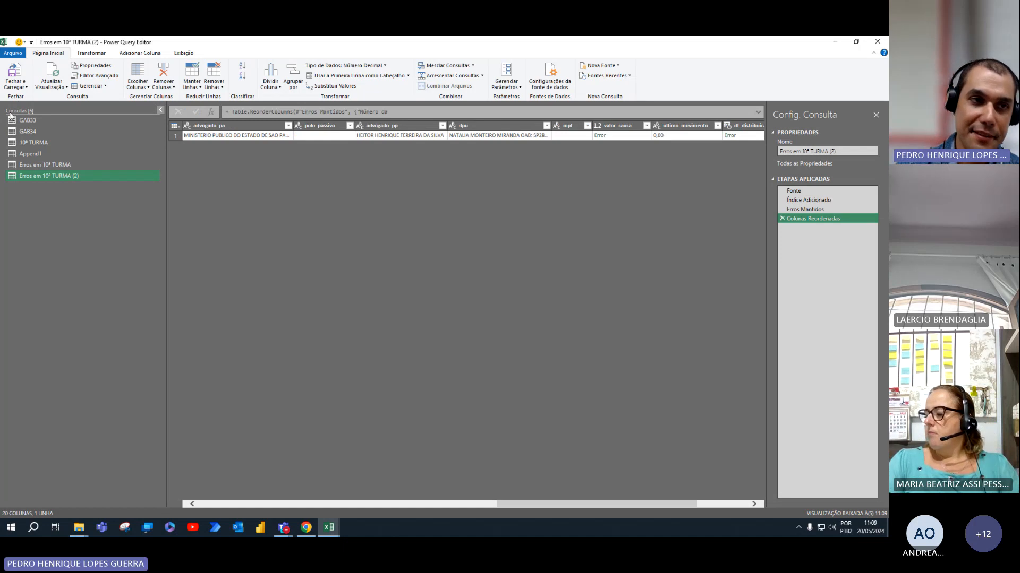
pyautogui.click(55, 143)
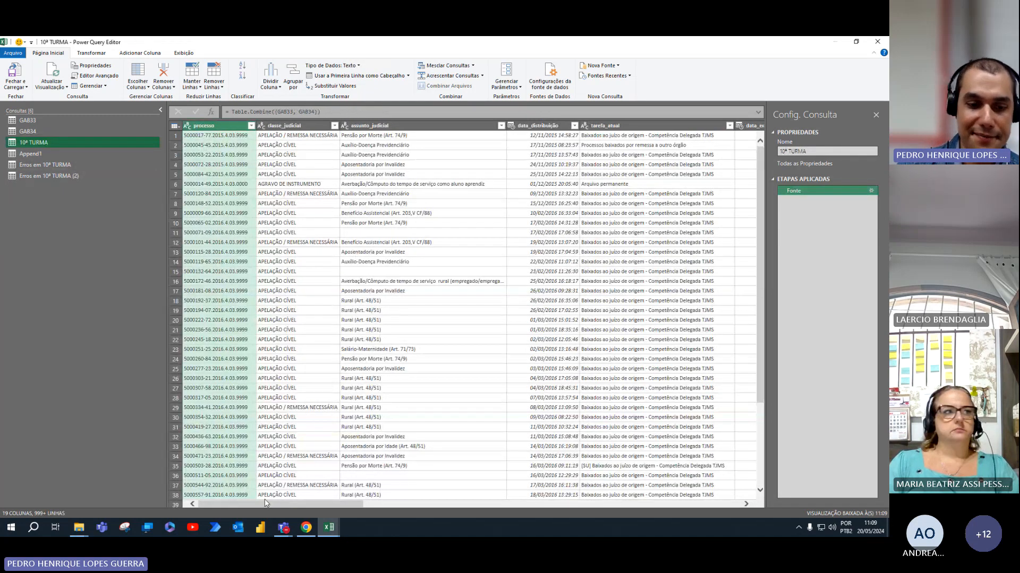
pyautogui.moveTo(266, 503); pyautogui.dragTo(443, 513)
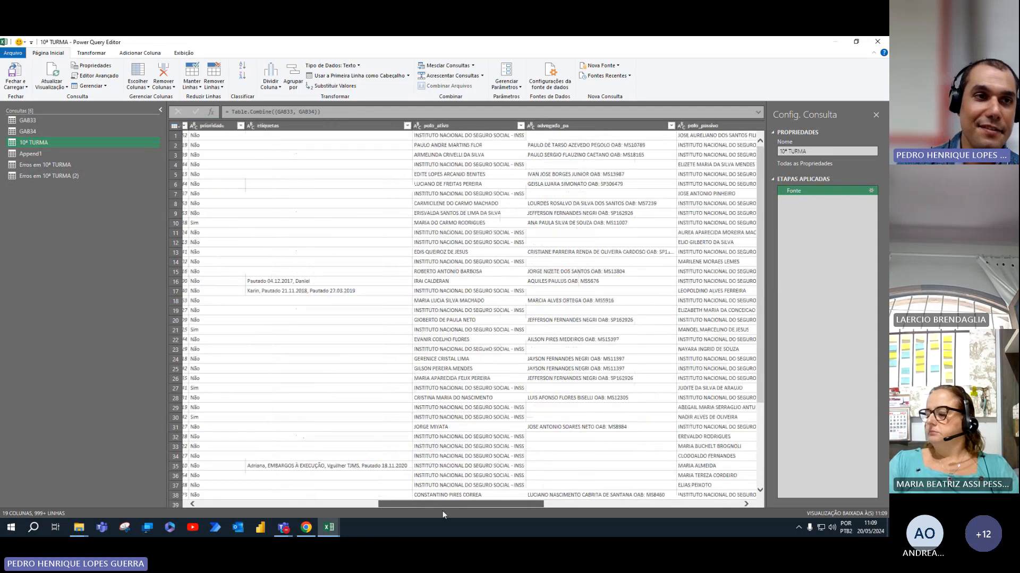
pyautogui.click(98, 54)
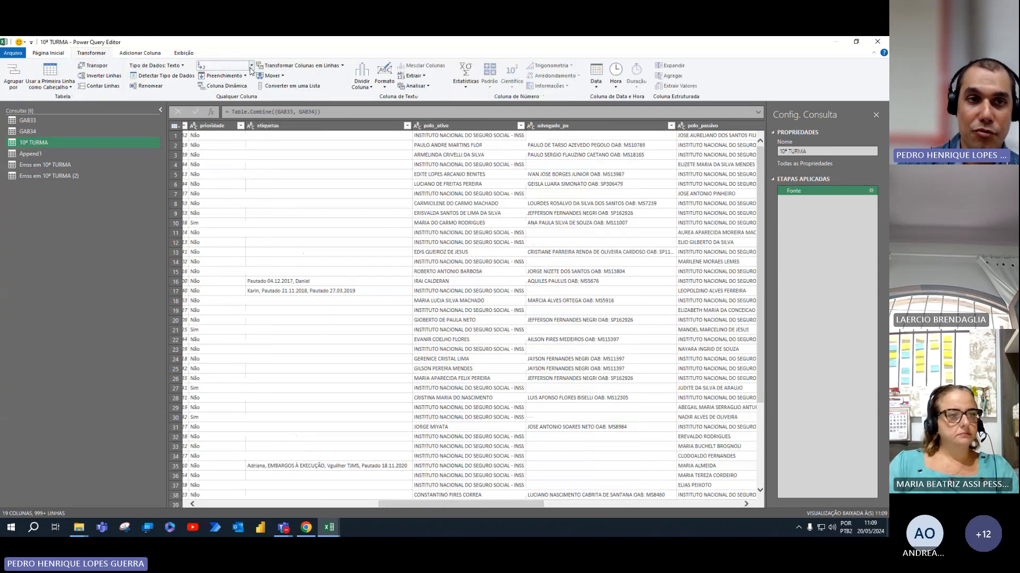
pyautogui.click(251, 66)
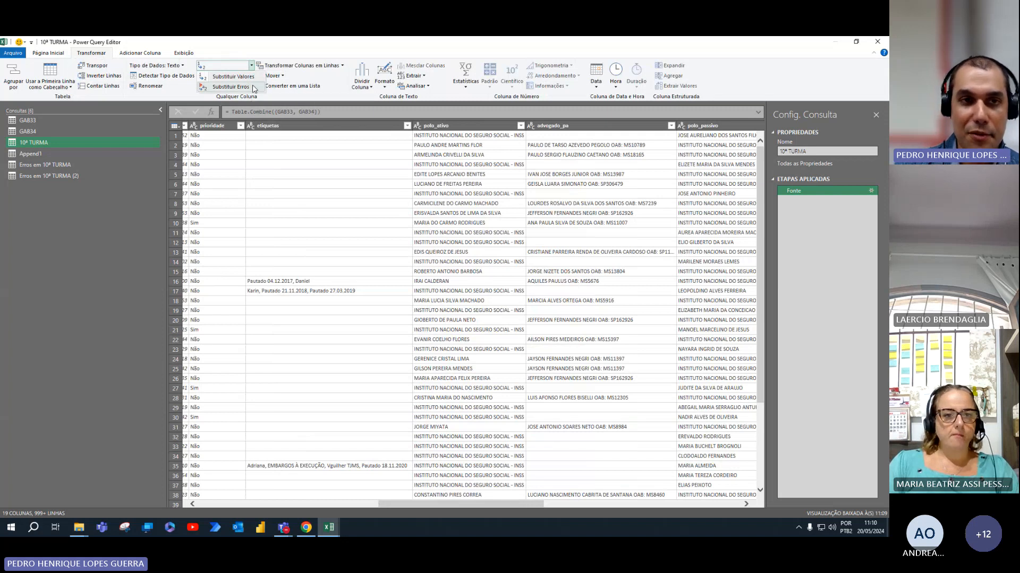
pyautogui.click(499, 504)
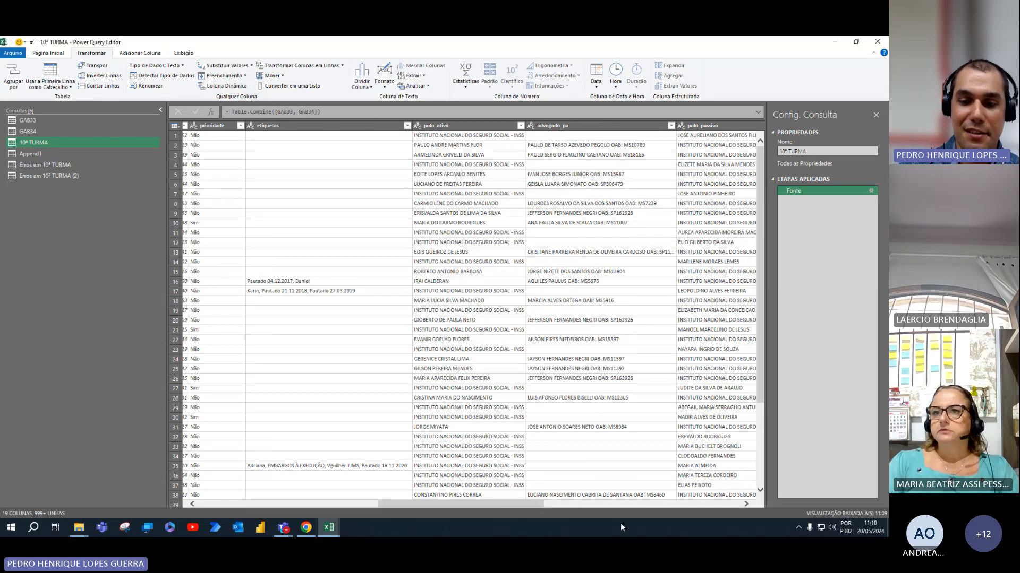
pyautogui.moveTo(532, 507); pyautogui.dragTo(773, 503)
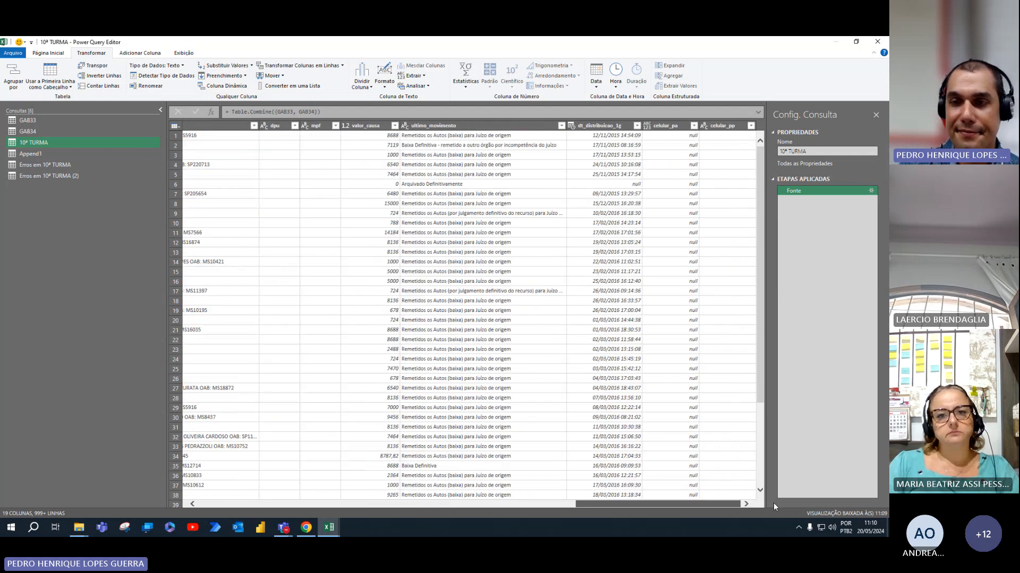
pyautogui.click(647, 125)
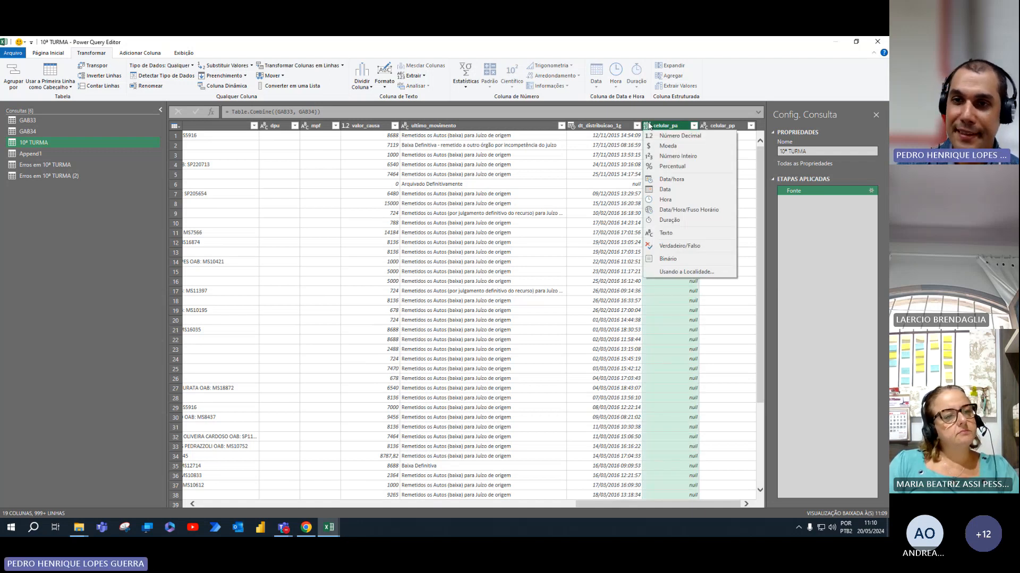
pyautogui.click(666, 233)
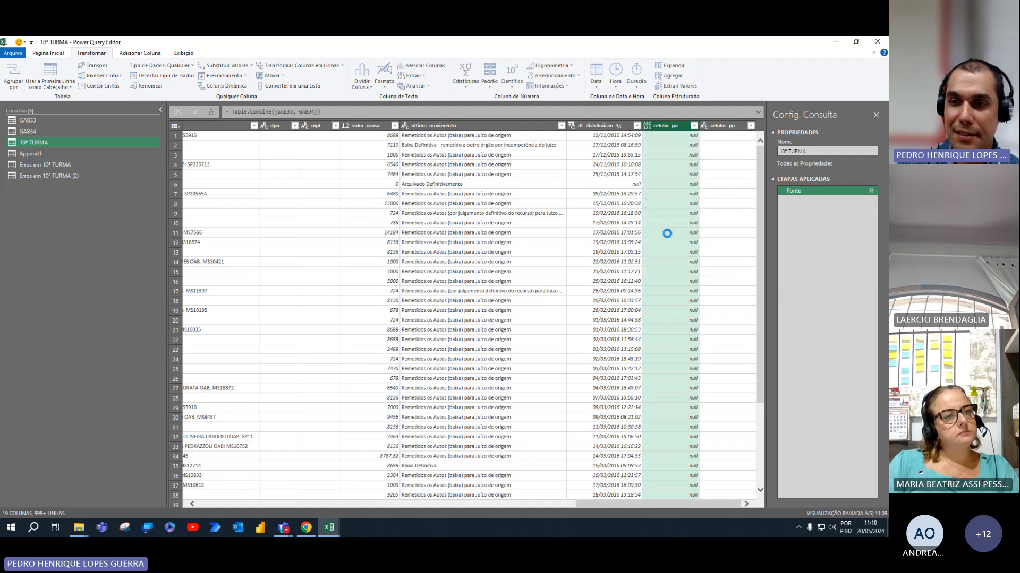
pyautogui.moveTo(642, 503); pyautogui.dragTo(695, 511)
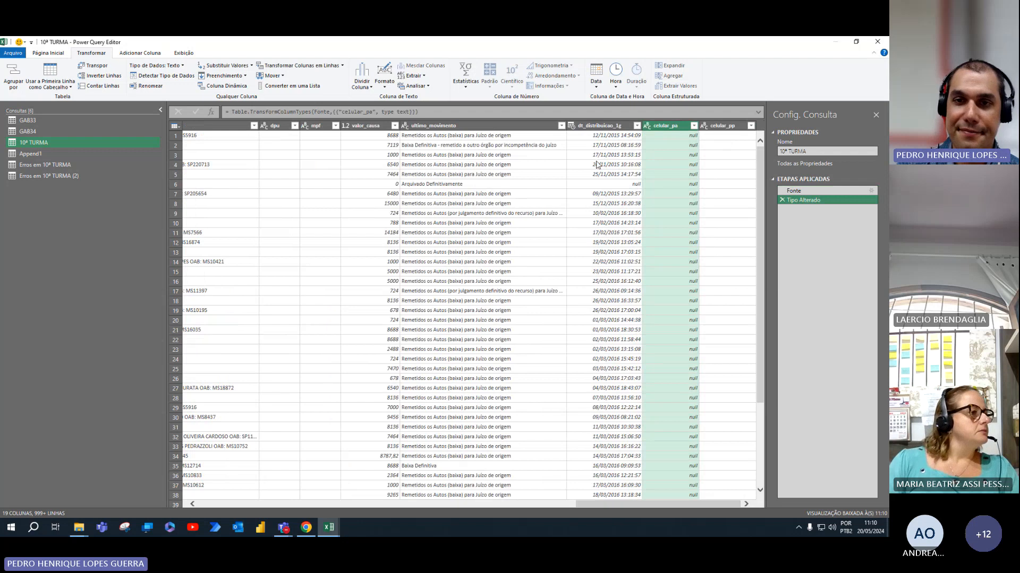
# Replace errors in the valor_causa column of the 10ª TURMA query with 0.
pyautogui.click(599, 126)
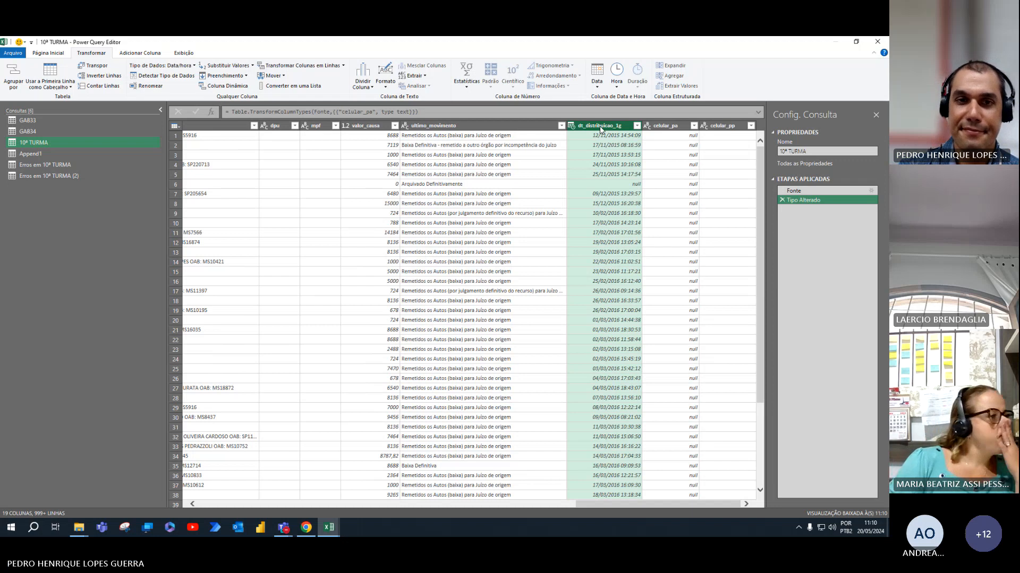
pyautogui.click(367, 127)
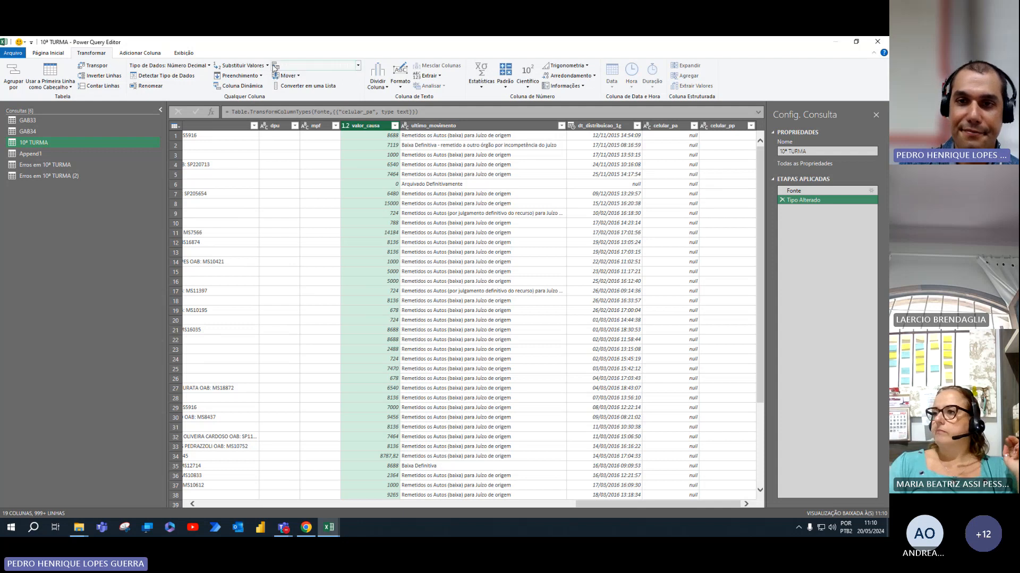
pyautogui.click(268, 66)
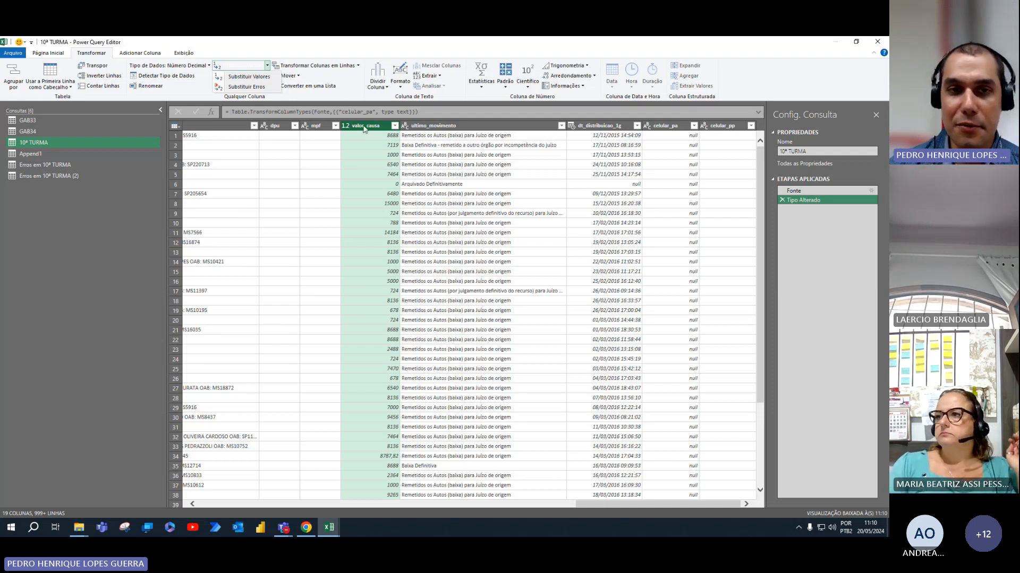
pyautogui.click(49, 54)
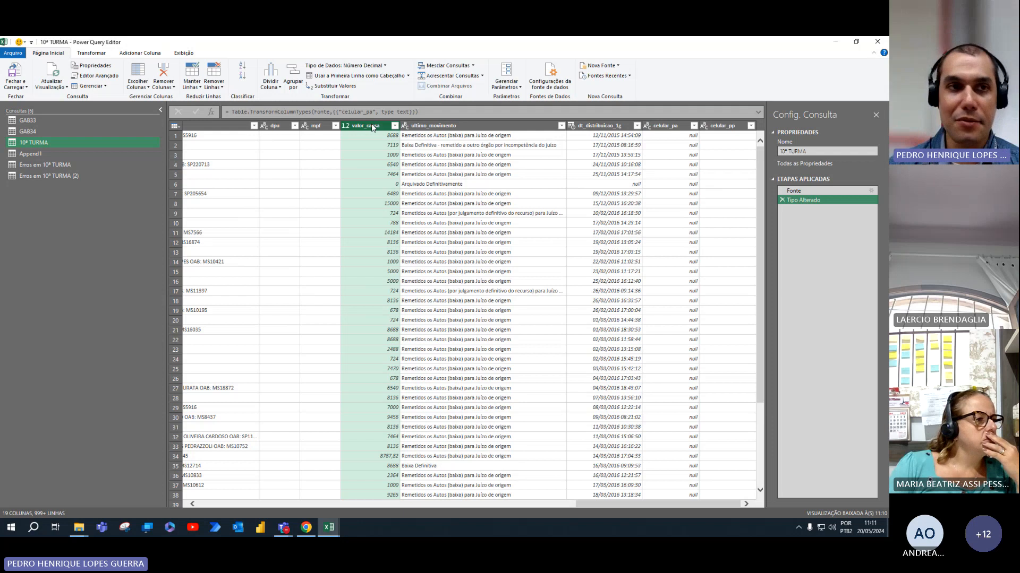
pyautogui.click(91, 53)
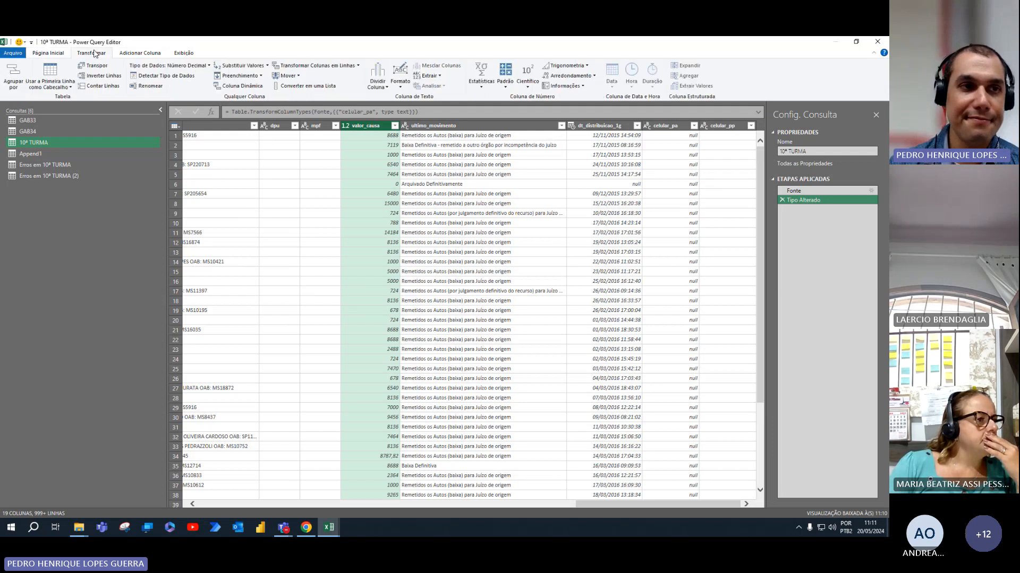
pyautogui.click(268, 68)
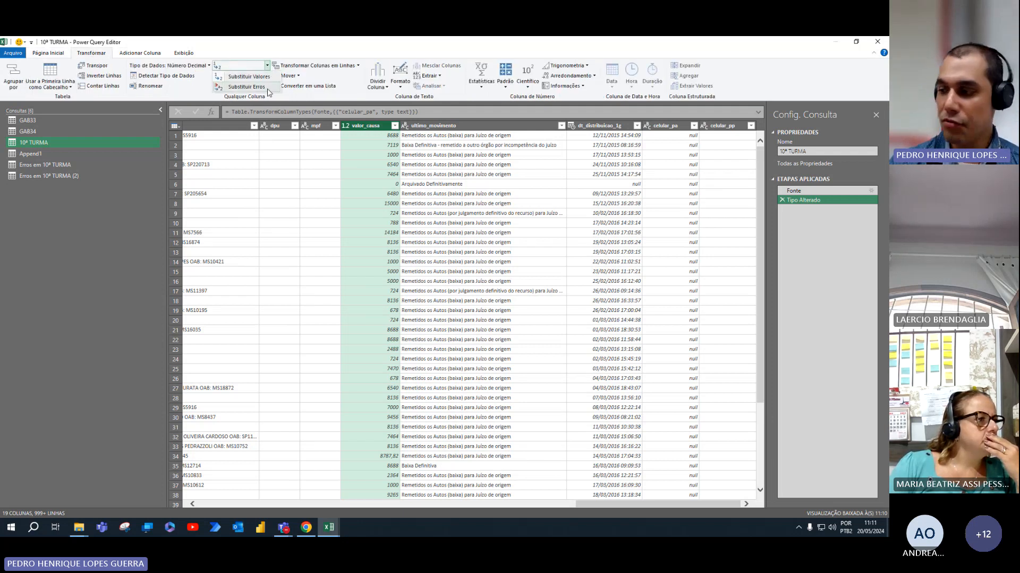
pyautogui.click(268, 88)
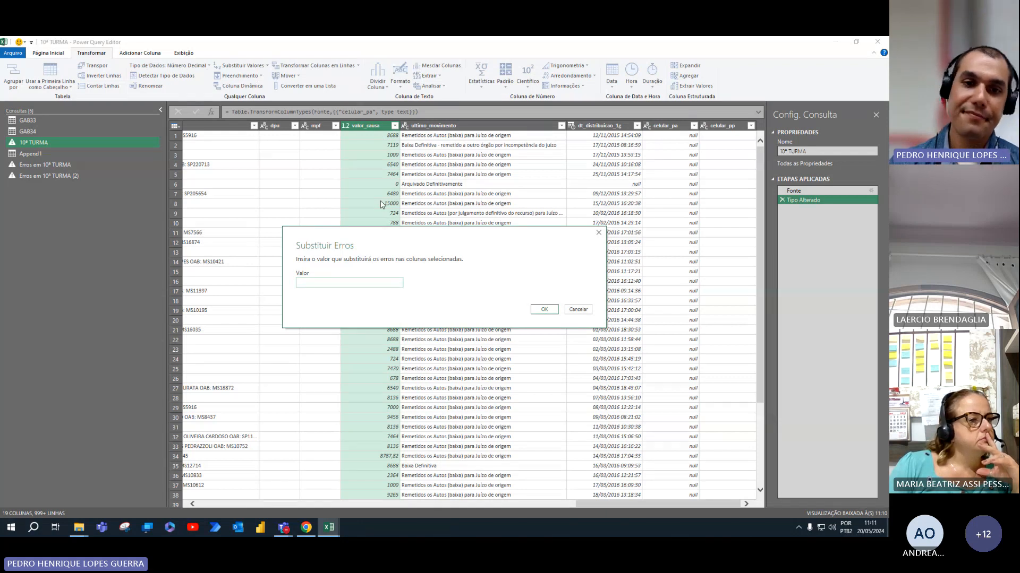
pyautogui.write('0,00')
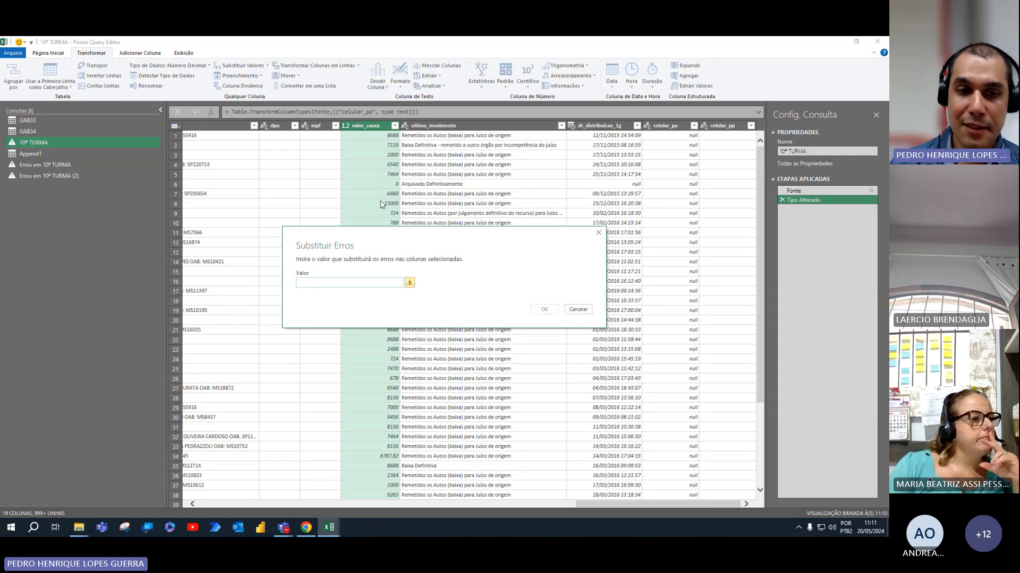
pyautogui.write('0')
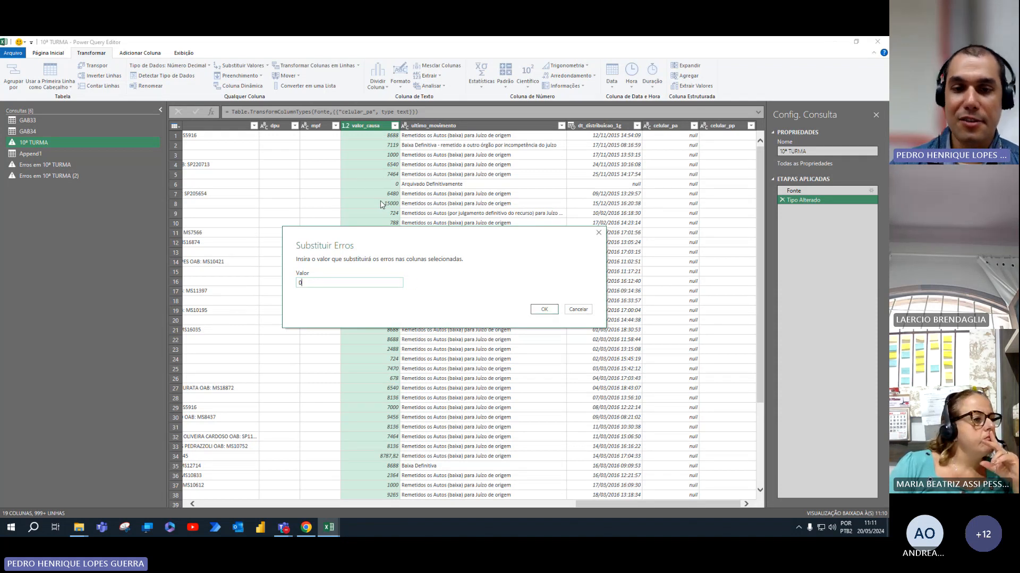
pyautogui.click(543, 311)
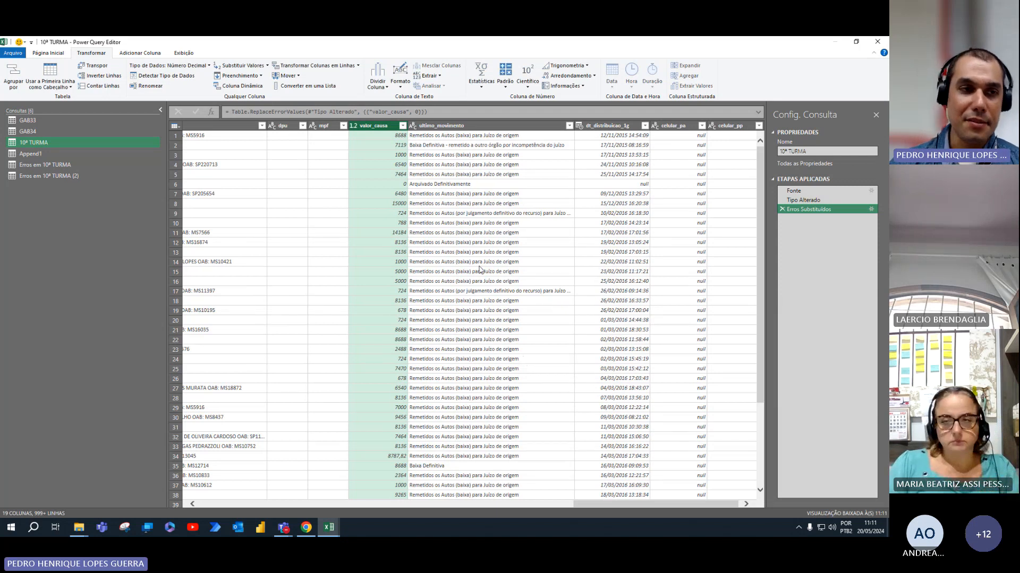
# Check the valor_causa, ultimo_movimento and dt_distribuicao_1g columns in the Erros em 10ª TURMA query for remaining errors.
pyautogui.click(69, 163)
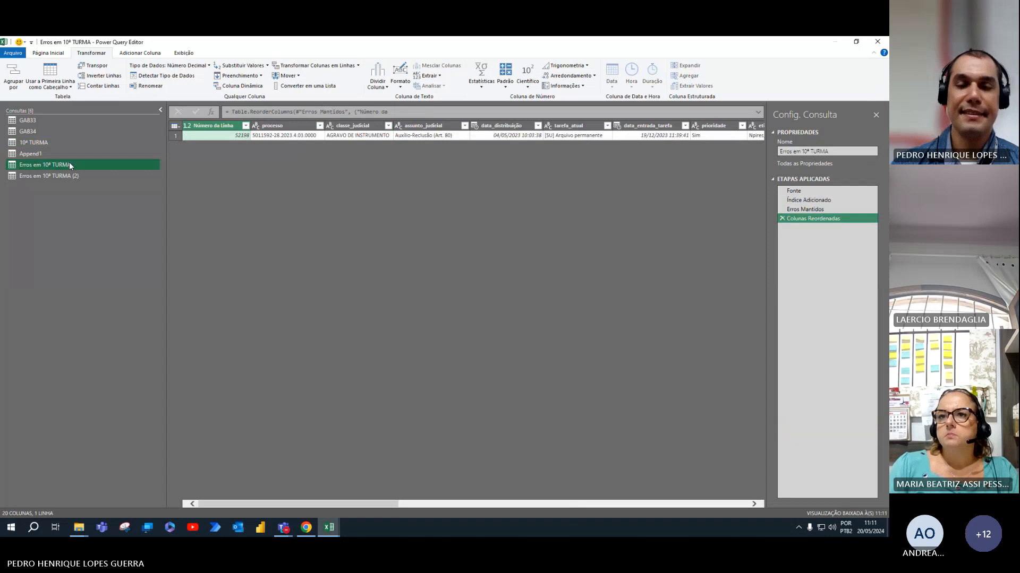
pyautogui.moveTo(351, 504); pyautogui.dragTo(746, 510)
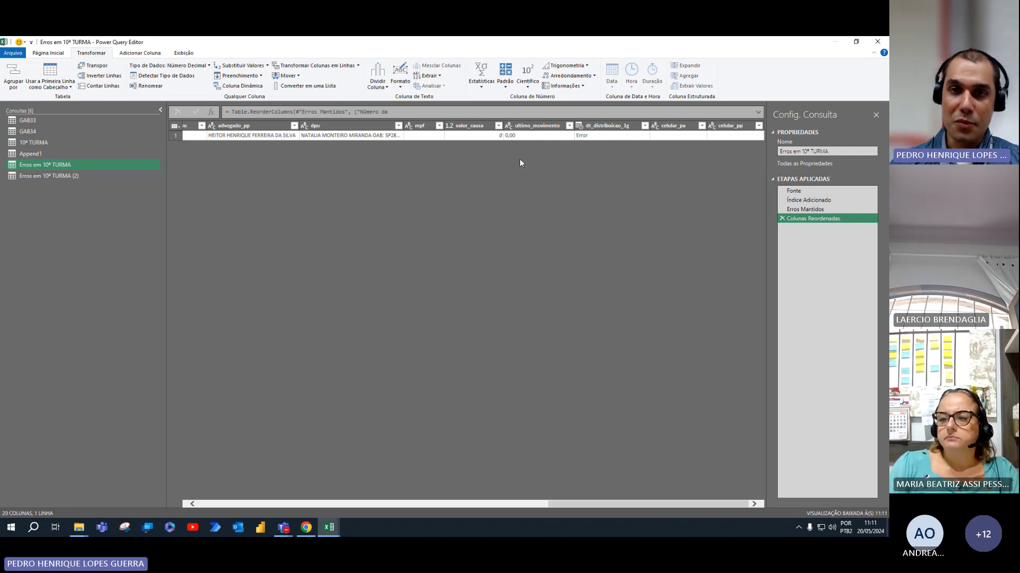
pyautogui.click(523, 126)
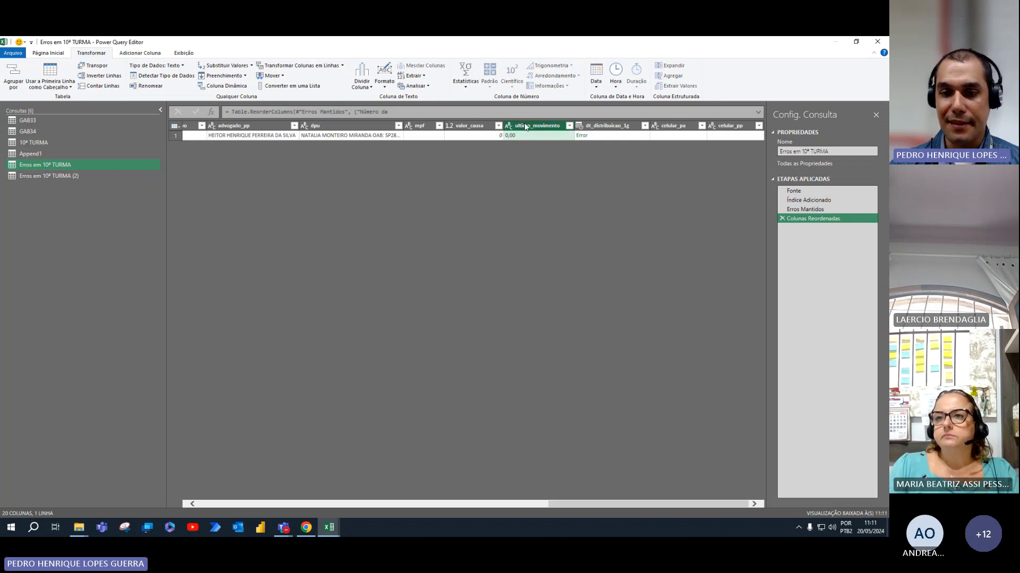
pyautogui.click(624, 128)
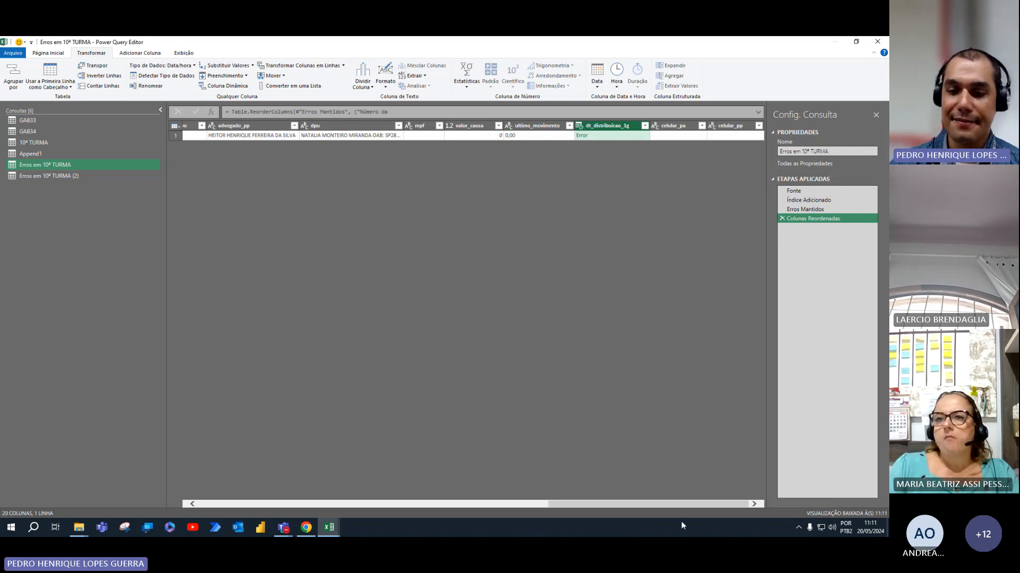
# In the 10ª TURMA query, replace errors in the dt_distribuicao_1g column with null.
pyautogui.moveTo(651, 505); pyautogui.dragTo(769, 485)
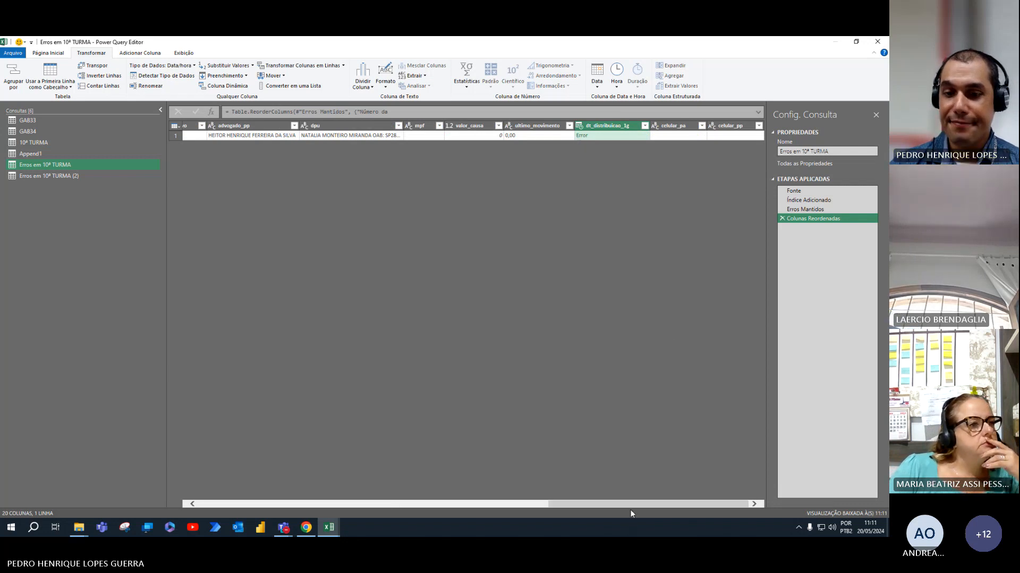
pyautogui.moveTo(635, 502); pyautogui.dragTo(198, 486)
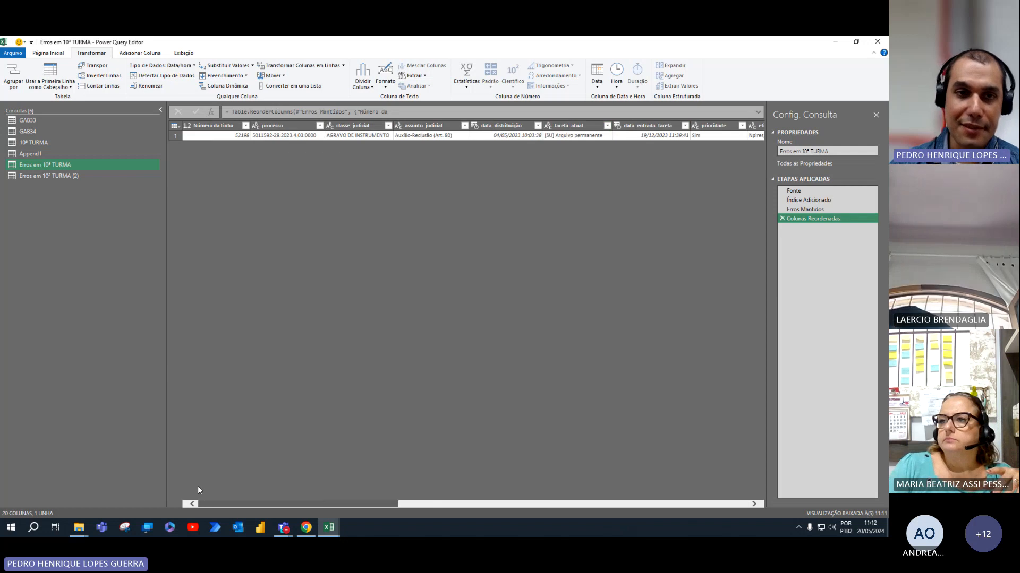
pyautogui.click(49, 142)
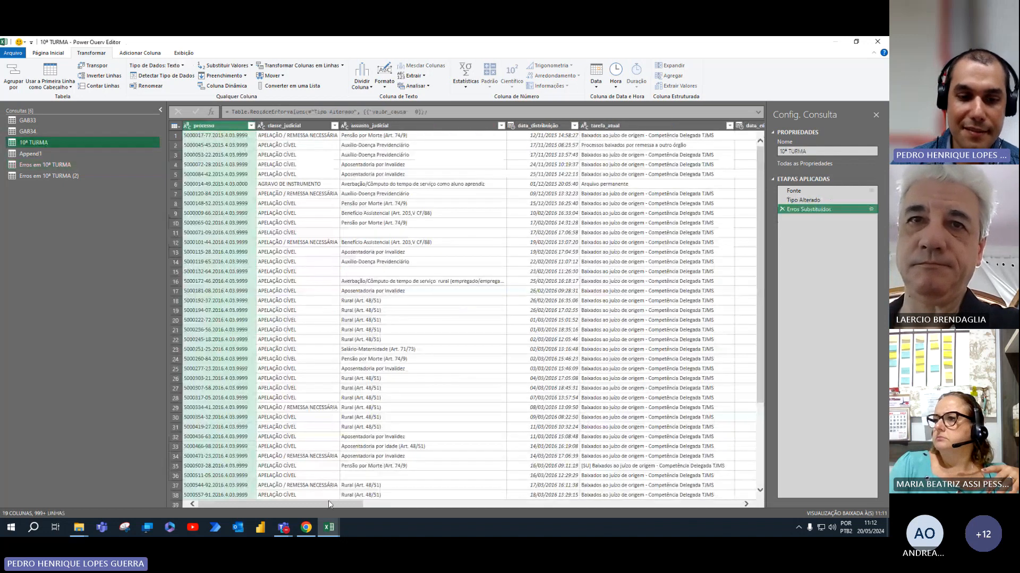
pyautogui.moveTo(328, 500); pyautogui.dragTo(709, 502)
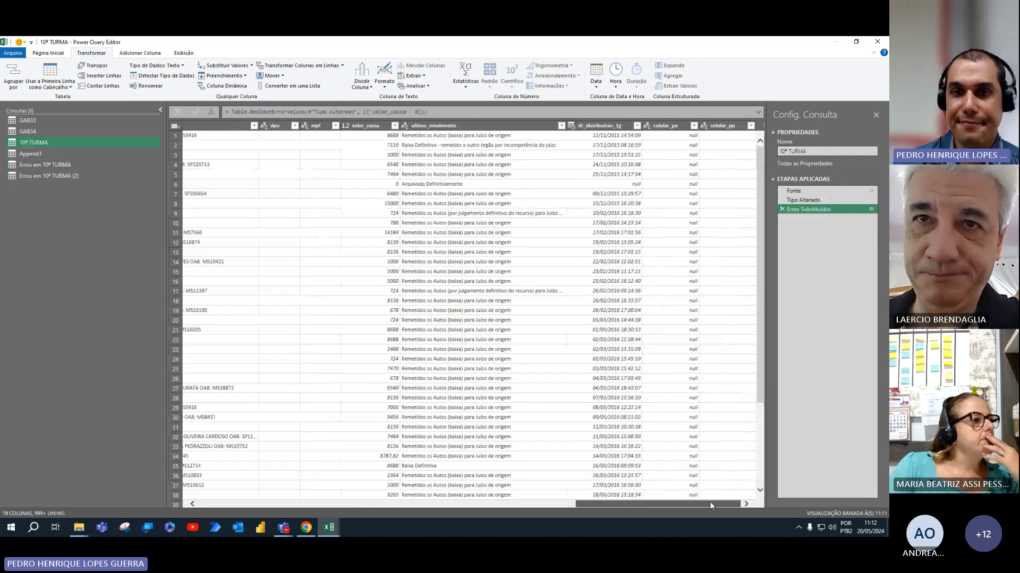
pyautogui.click(600, 126)
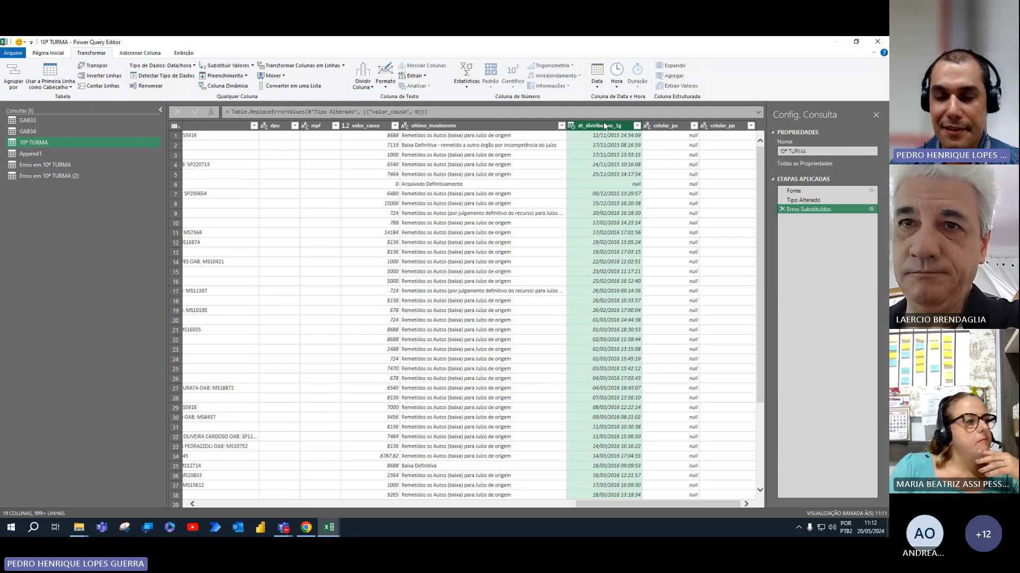
pyautogui.click(252, 65)
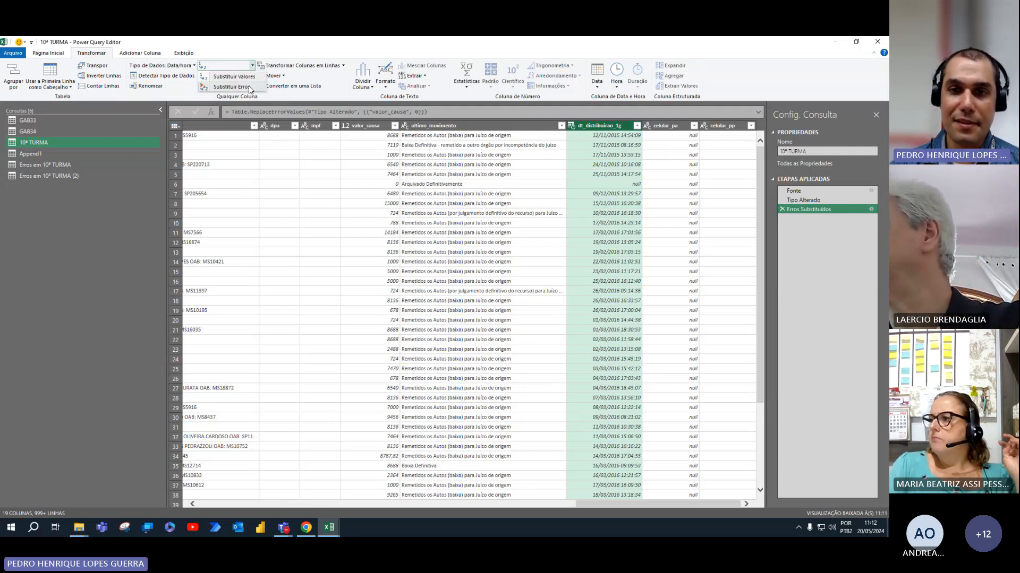
pyautogui.click(231, 87)
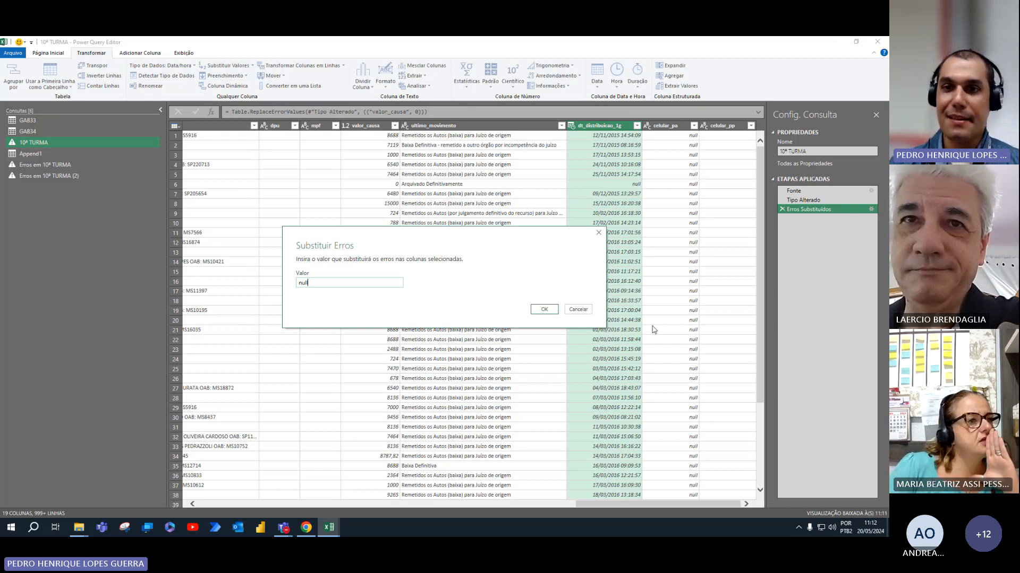
pyautogui.click(544, 310)
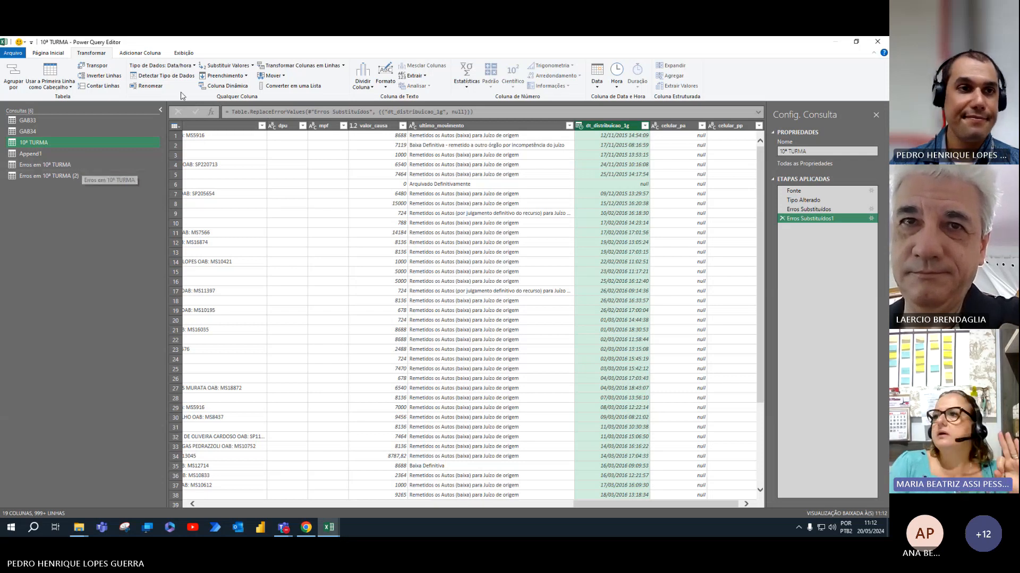
# Review the replacement settings of the last error-replacement step in the 10ª TURMA query without changing them.
pyautogui.click(253, 65)
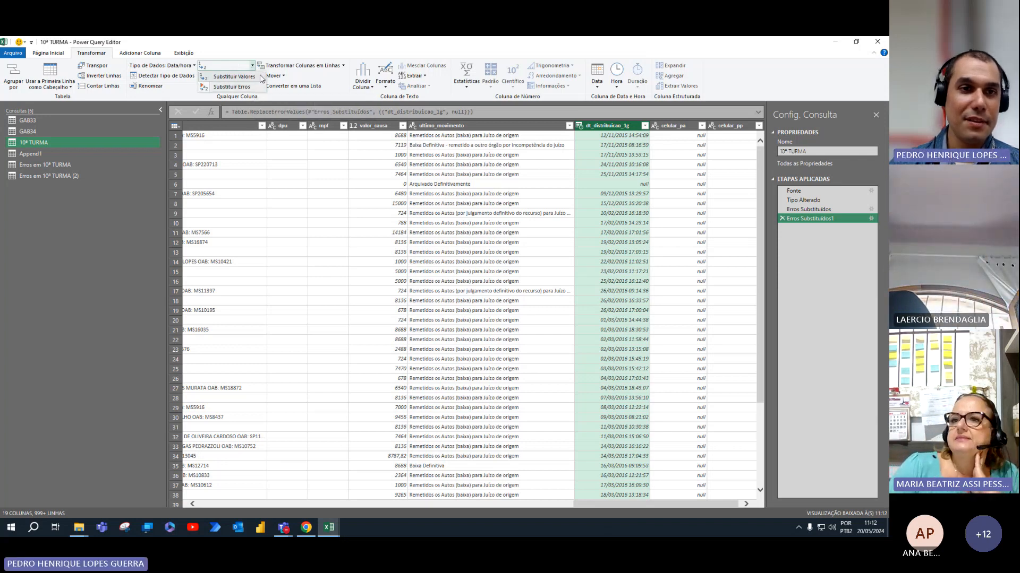
pyautogui.click(253, 66)
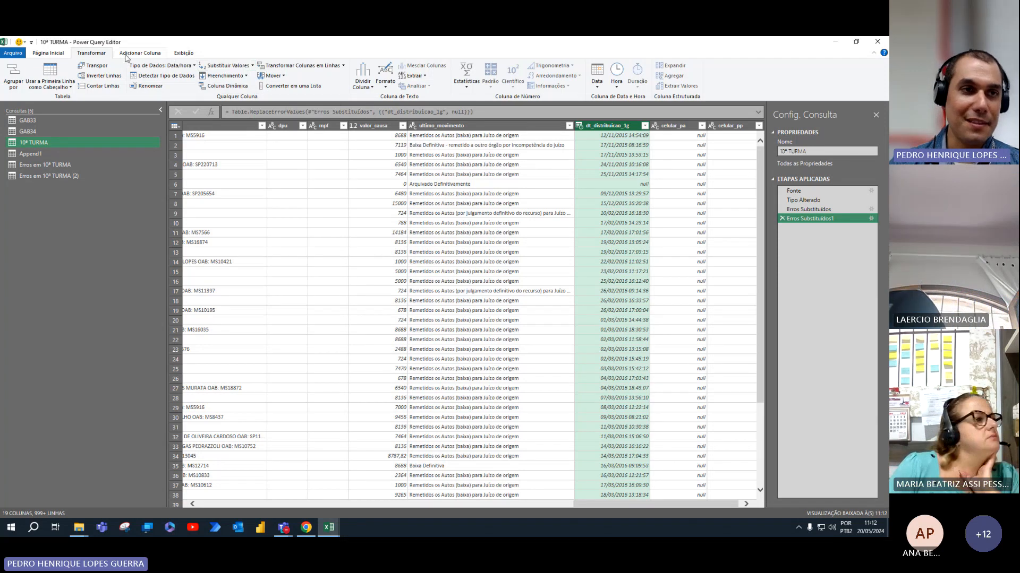
pyautogui.click(253, 65)
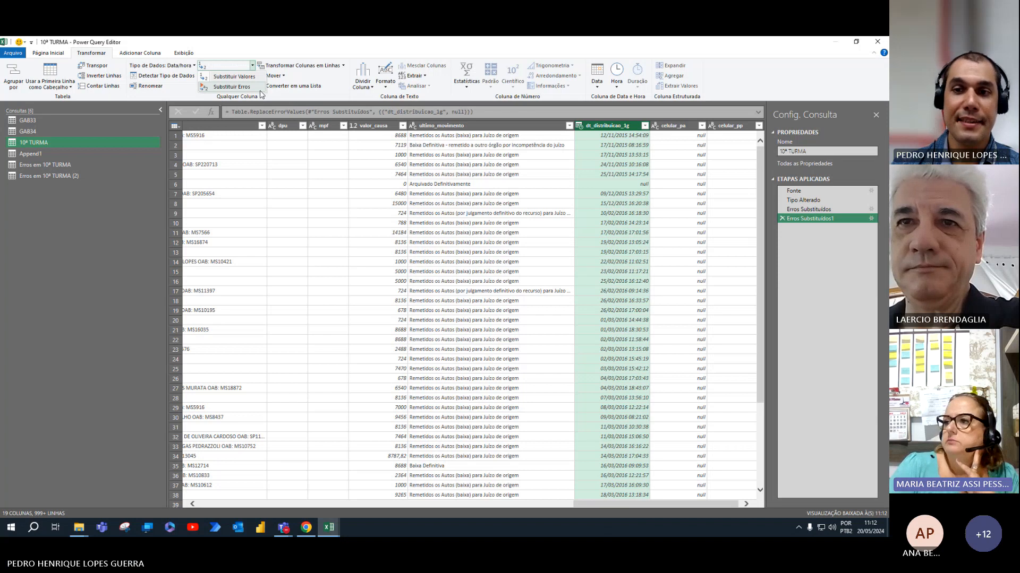
pyautogui.click(871, 221)
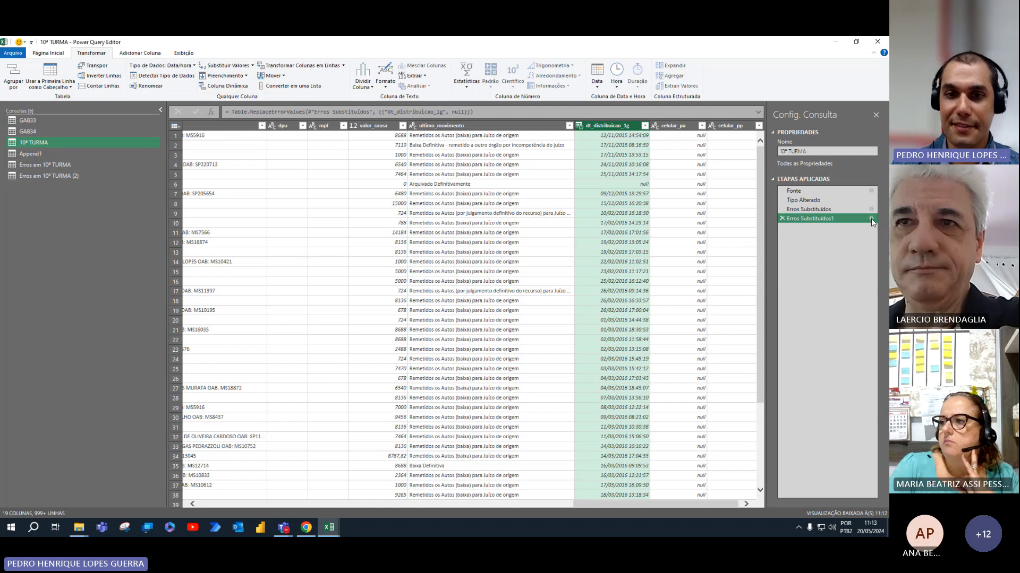
pyautogui.click(871, 219)
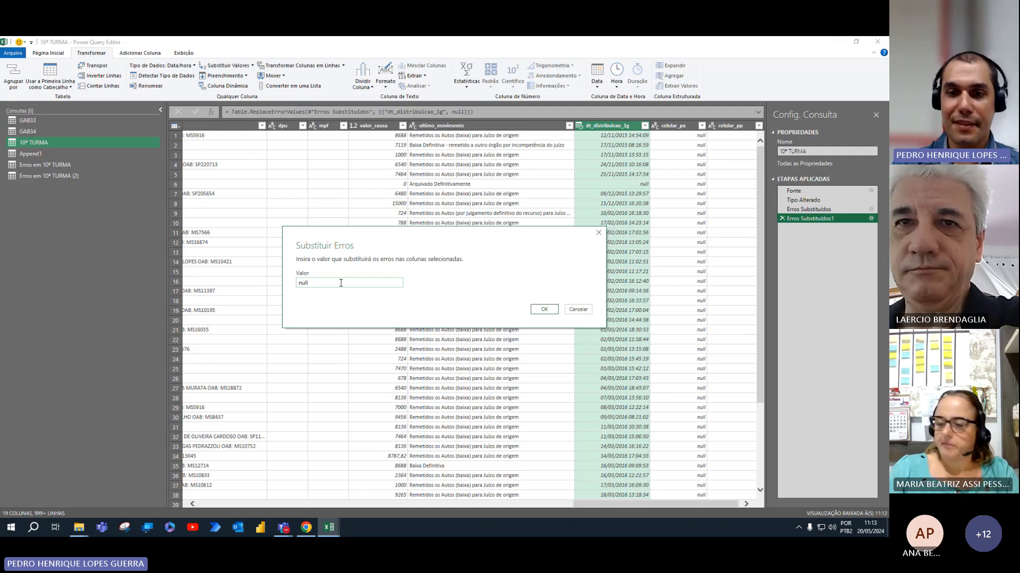
pyautogui.click(579, 311)
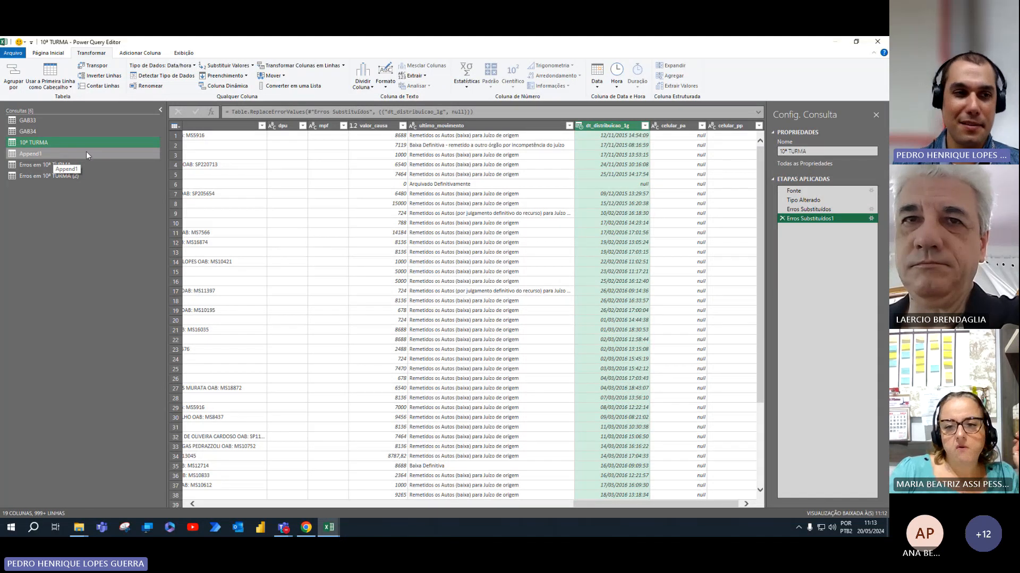
# Check both error queries for remaining rows and delete the Erros em 10ª TURMA (2) query.
pyautogui.click(59, 168)
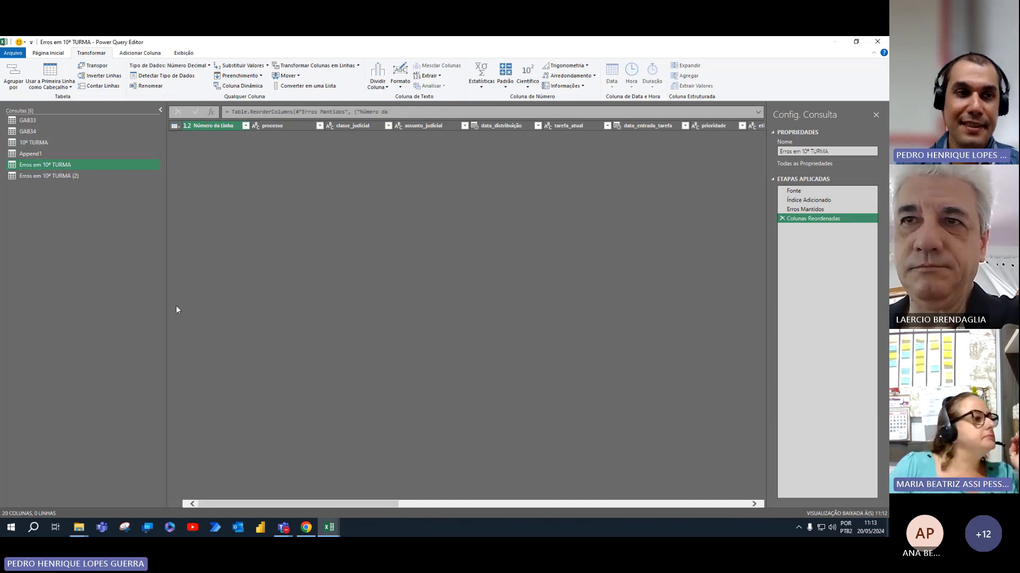
pyautogui.click(70, 175)
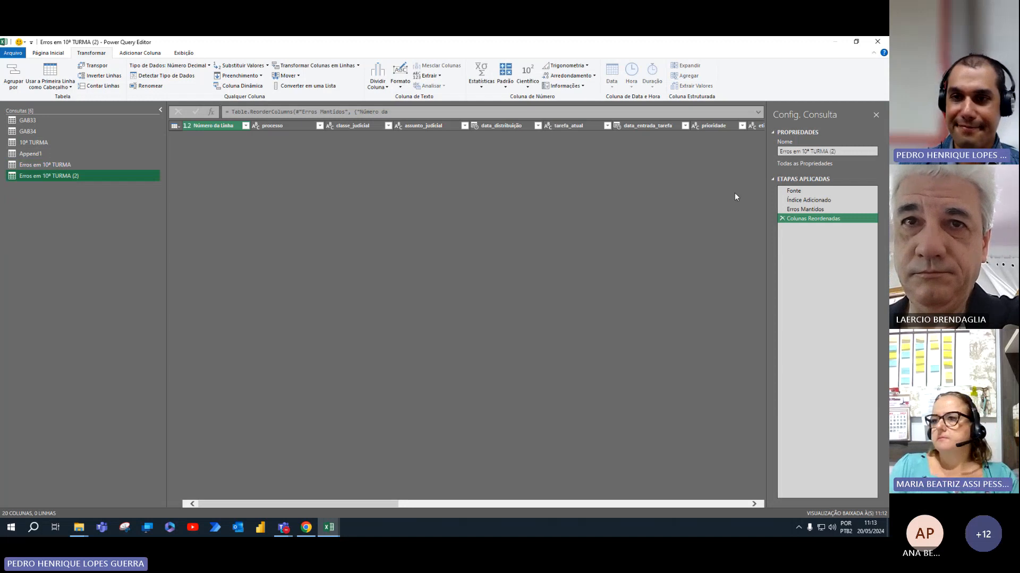
pyautogui.rightClick(76, 177)
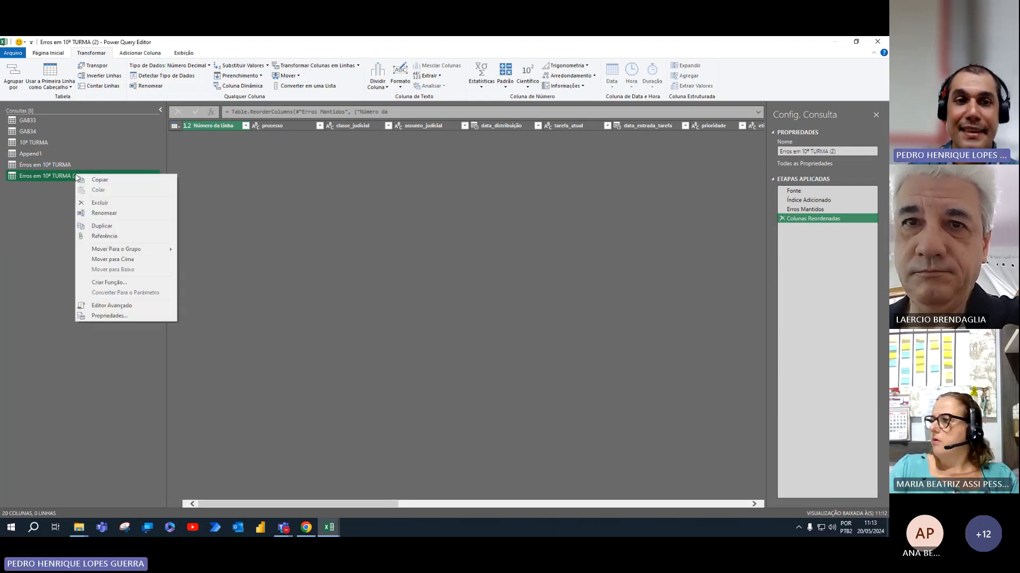
pyautogui.click(119, 205)
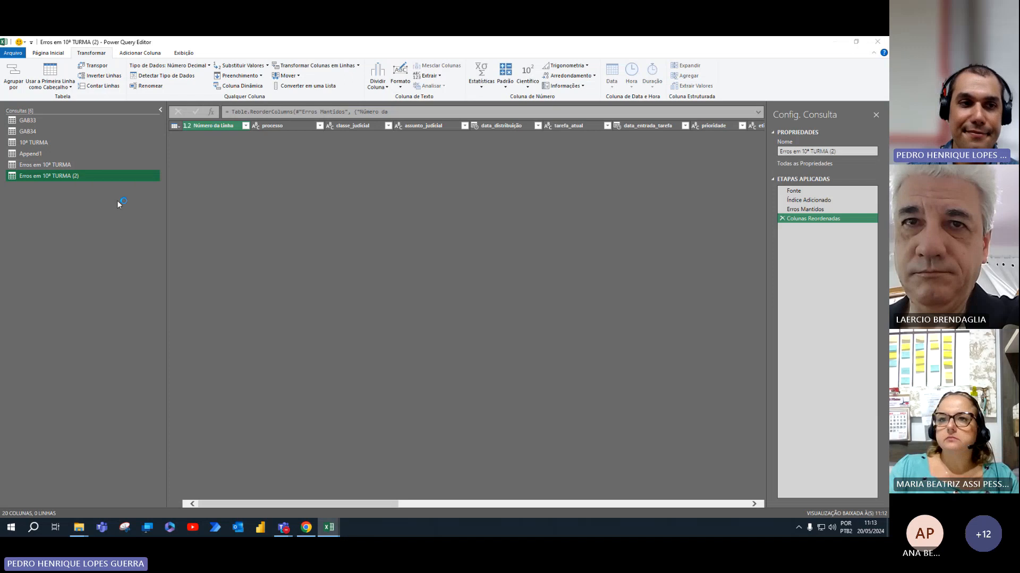
pyautogui.click(489, 296)
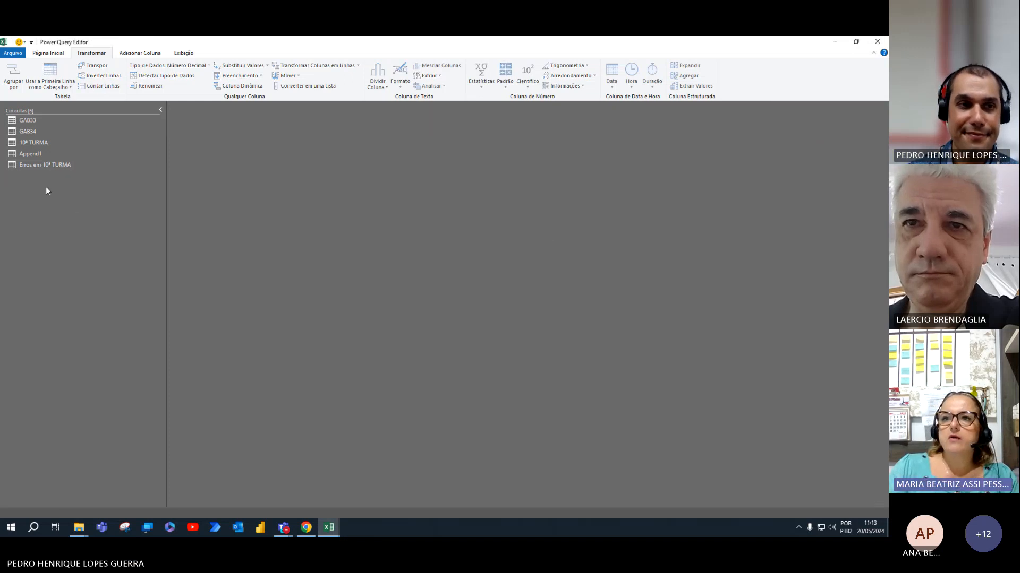
pyautogui.click(50, 165)
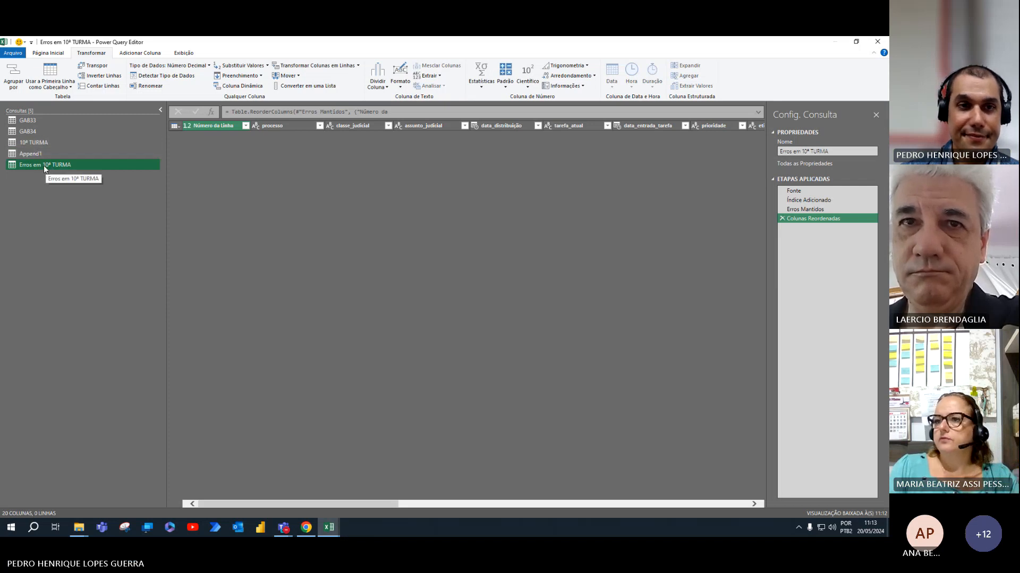
# In the GAB34 query, replace errors in the valor_causa column with 0,00.
pyautogui.click(45, 132)
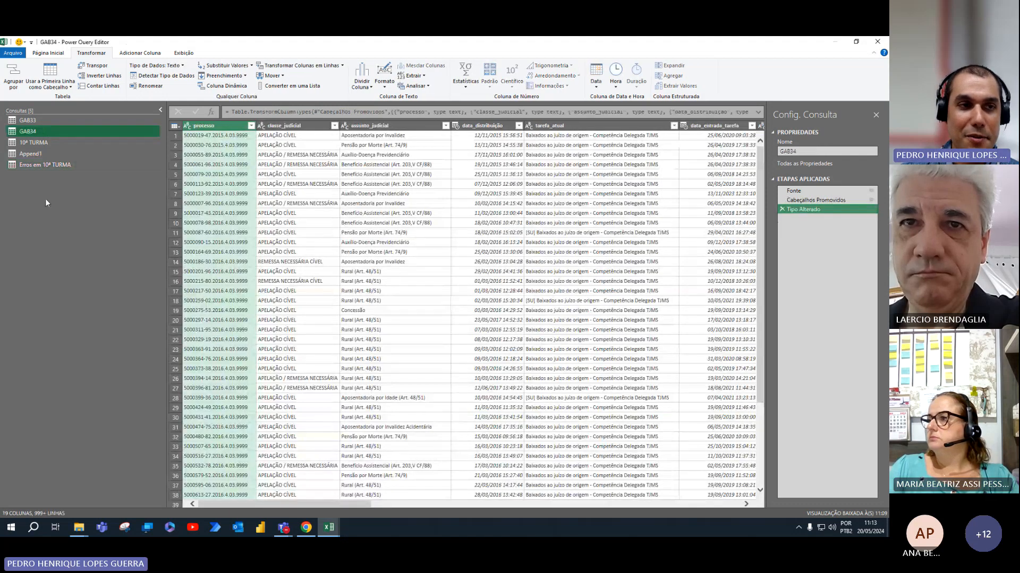
pyautogui.click(44, 142)
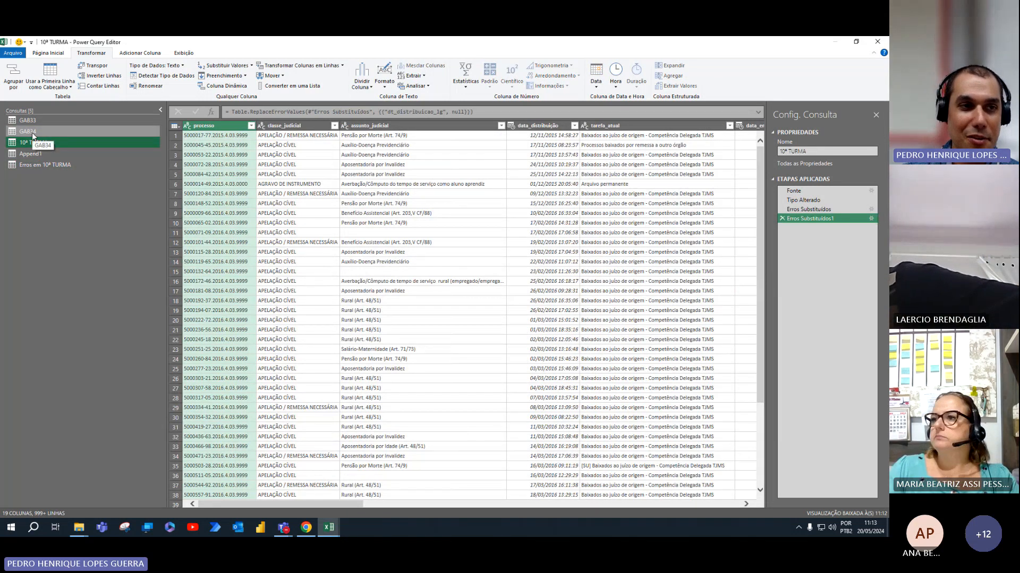
pyautogui.click(31, 132)
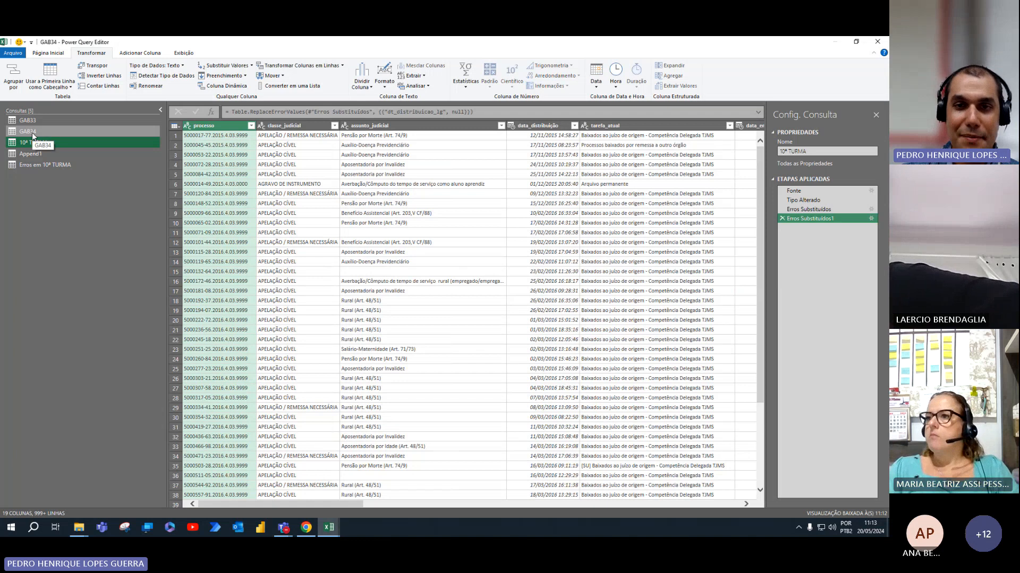
pyautogui.moveTo(298, 506); pyautogui.dragTo(572, 515)
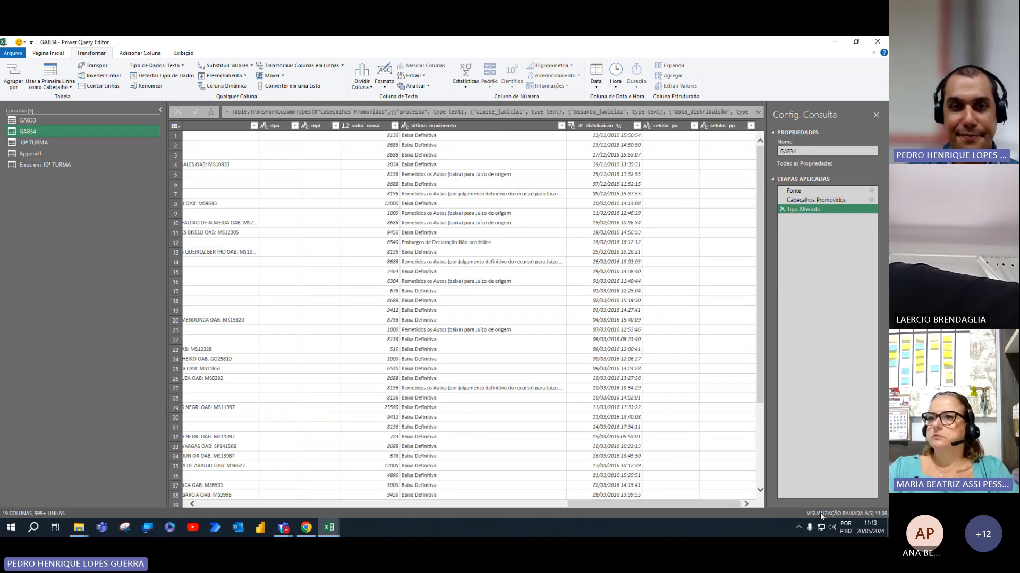
pyautogui.click(366, 126)
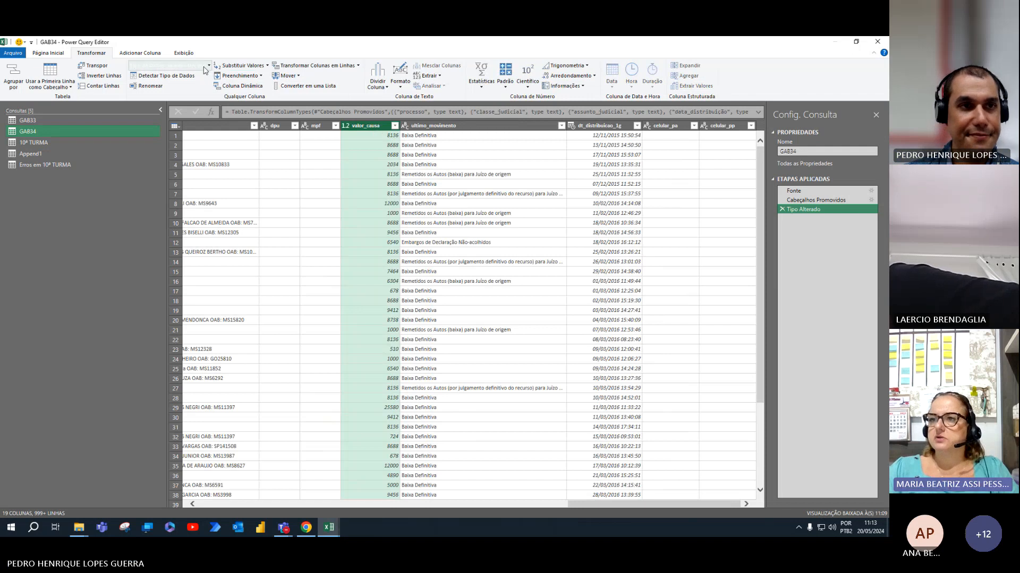
pyautogui.click(266, 65)
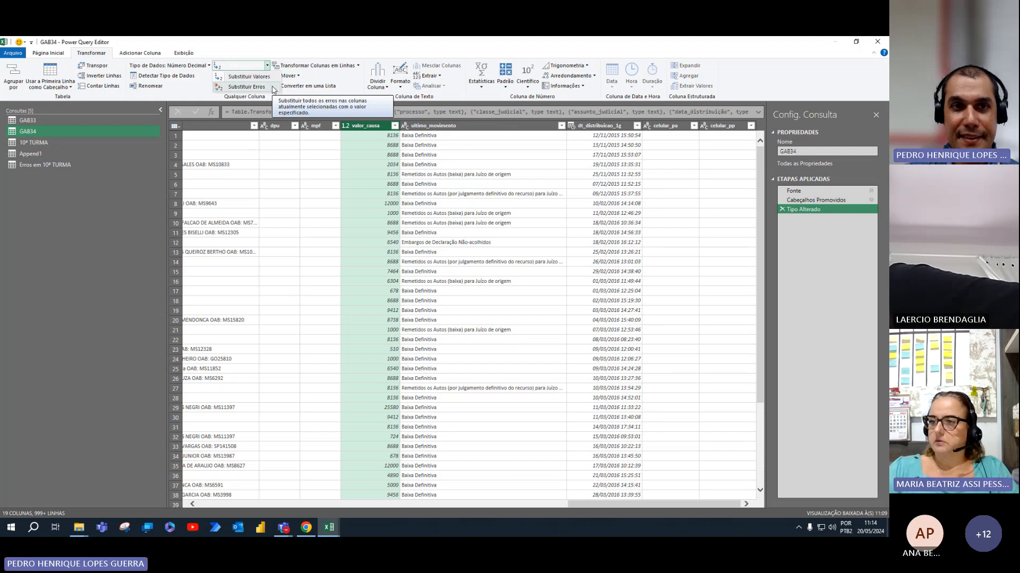
pyautogui.click(273, 88)
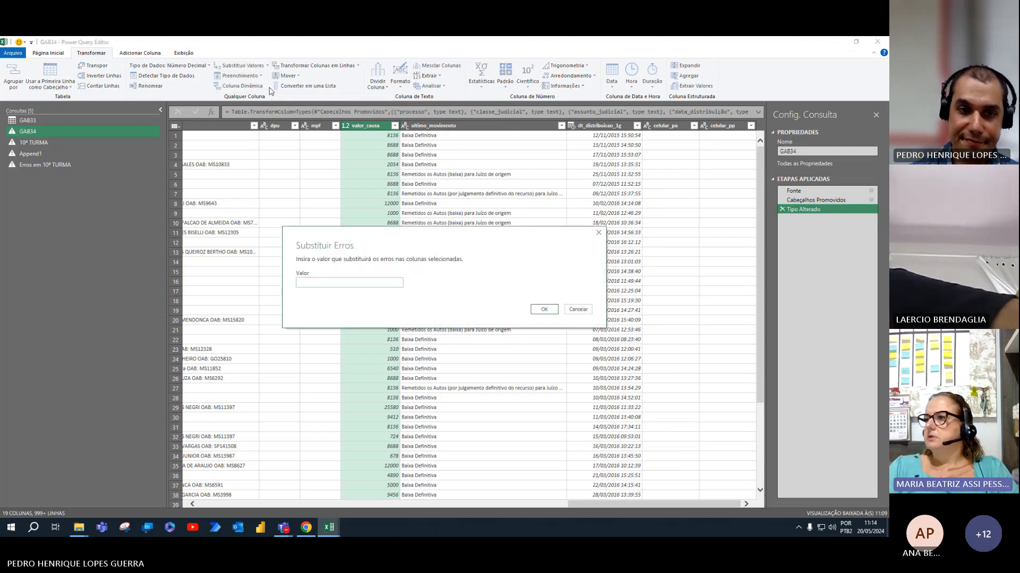
pyautogui.write('0')
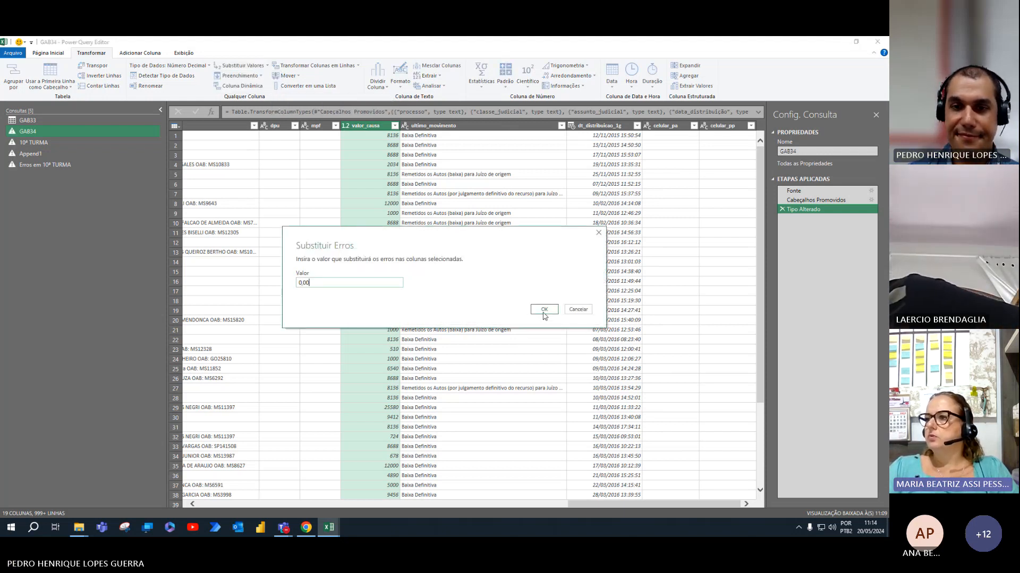
pyautogui.click(544, 313)
# Replace errors in the GAB34 query's dt_distribuicao_1g column with null.
pyautogui.click(612, 128)
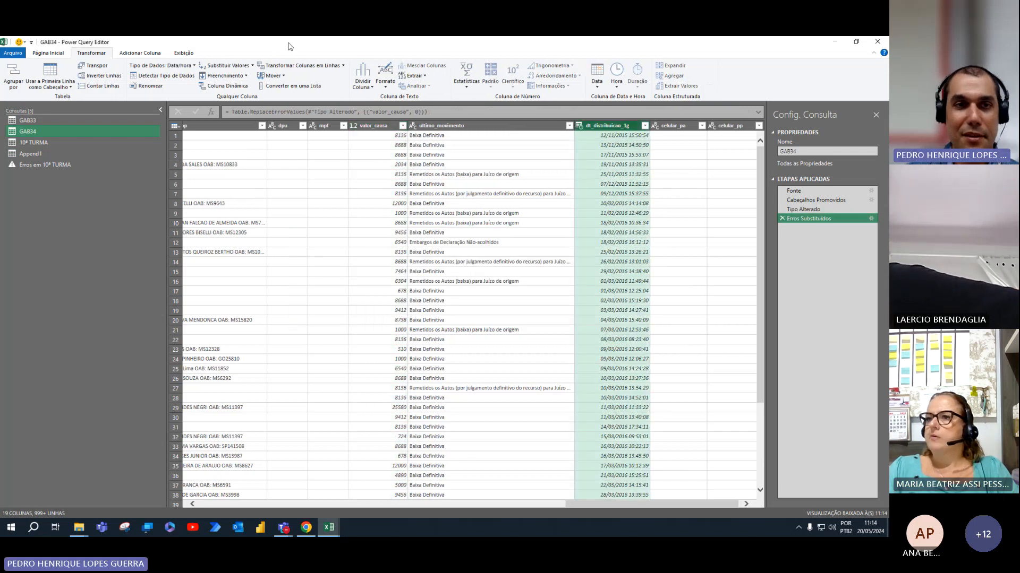
pyautogui.click(252, 66)
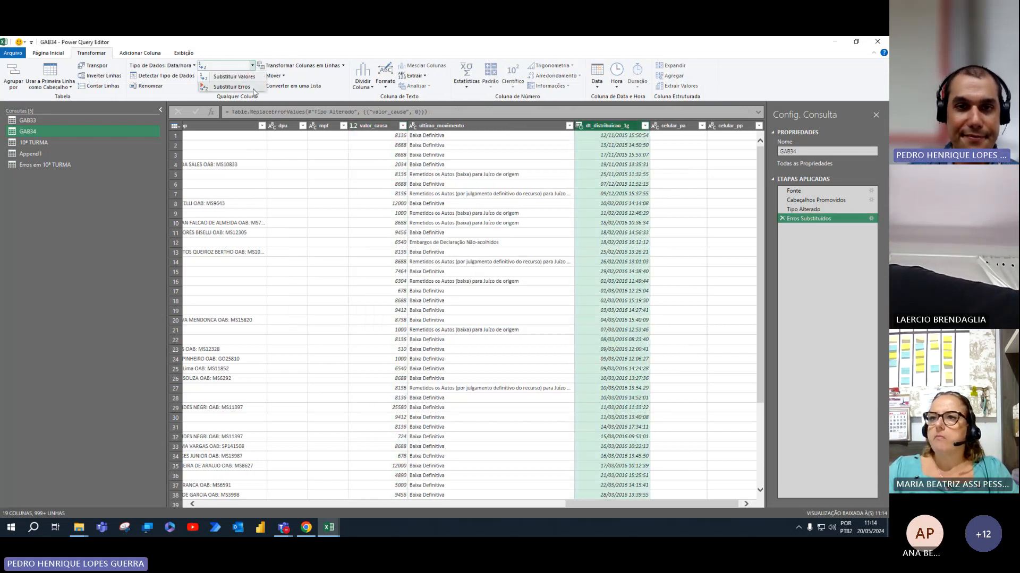
pyautogui.click(253, 89)
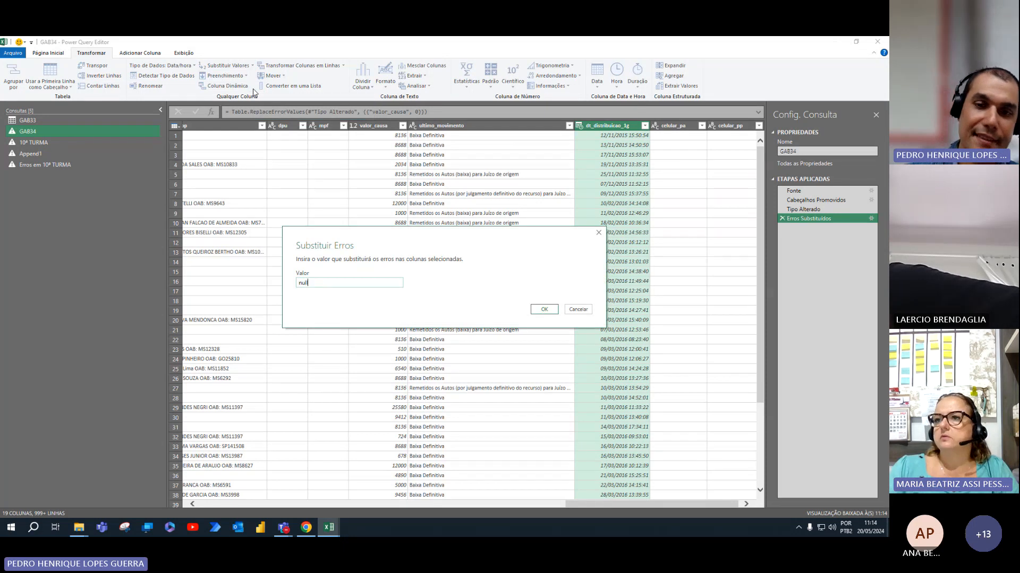
pyautogui.click(545, 310)
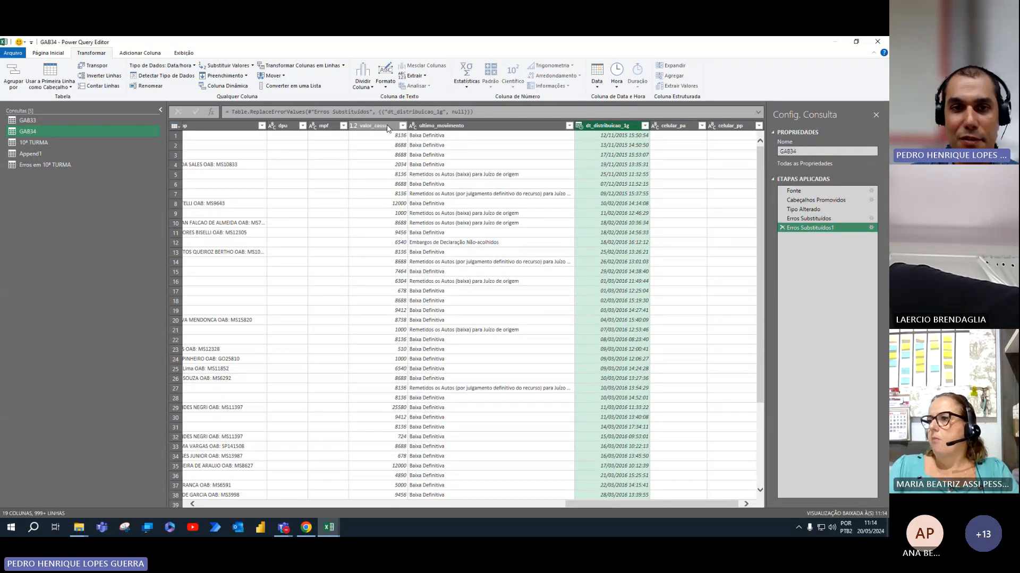
# Delete the remaining Erros em 10ª TURMA query.
pyautogui.click(43, 153)
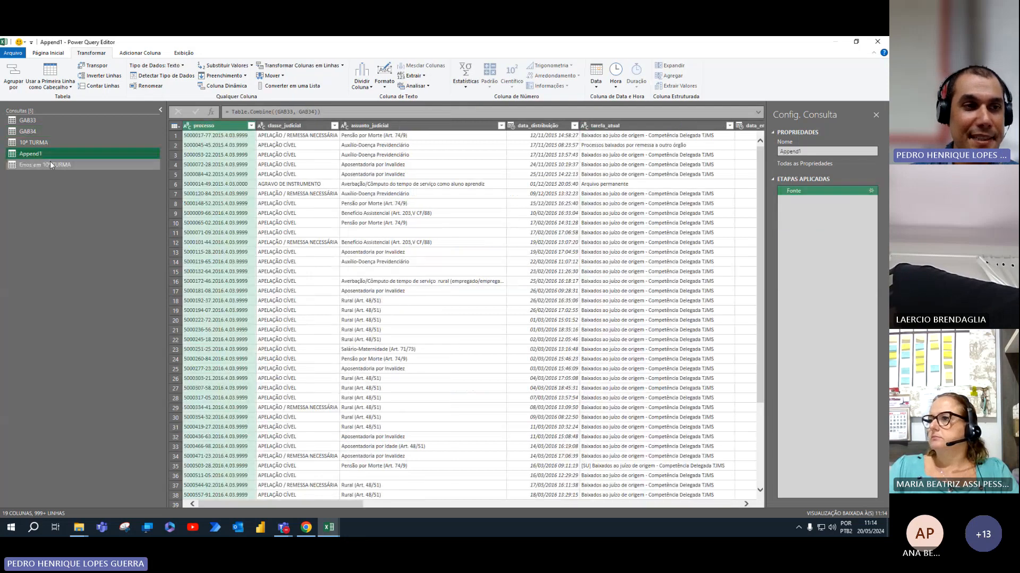
pyautogui.click(49, 163)
pyautogui.rightClick(49, 164)
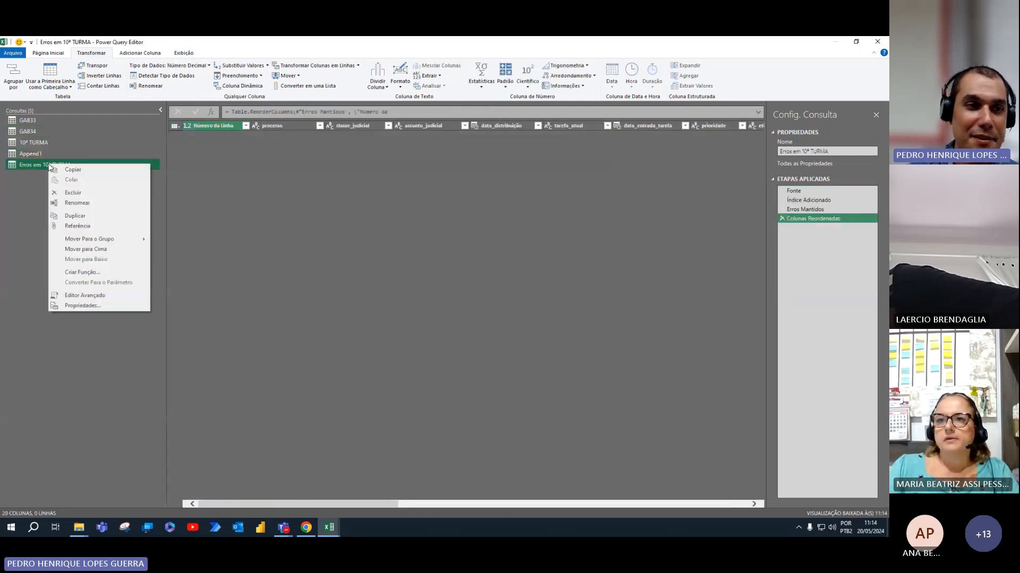
pyautogui.click(97, 192)
pyautogui.click(478, 298)
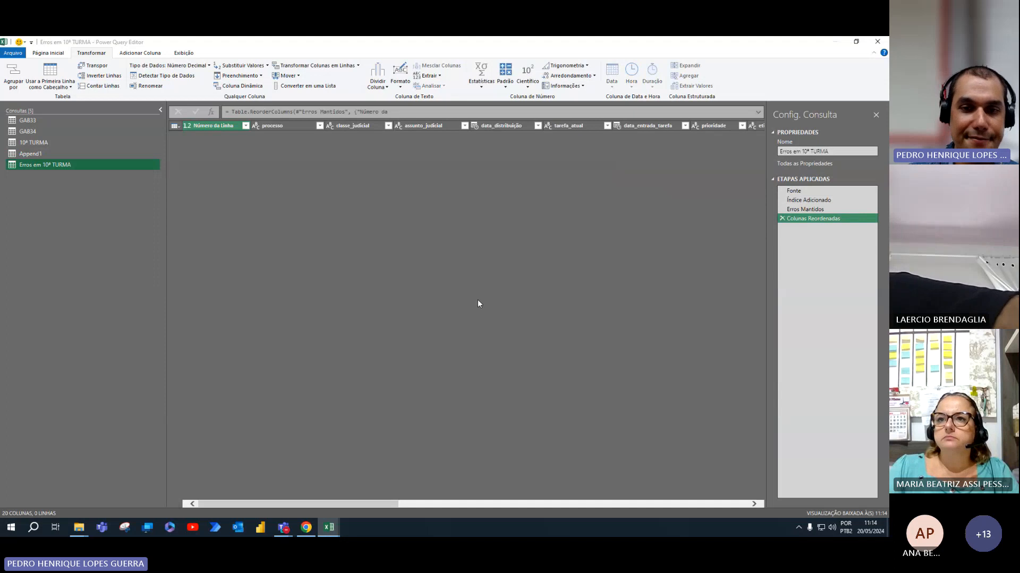
# Review the Append1 query and load all query changes back into the workbook.
pyautogui.click(46, 154)
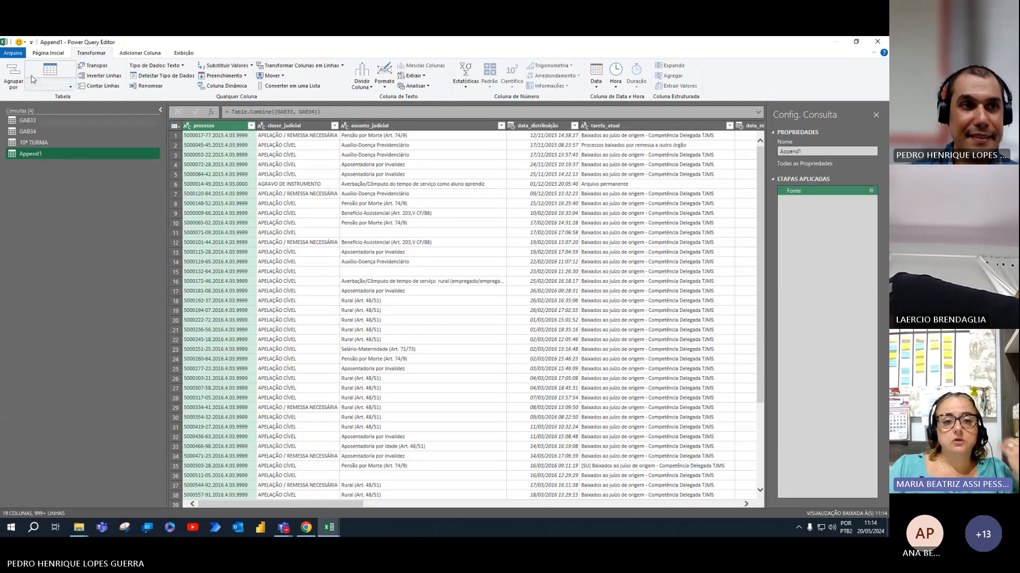
pyautogui.click(47, 53)
pyautogui.click(14, 70)
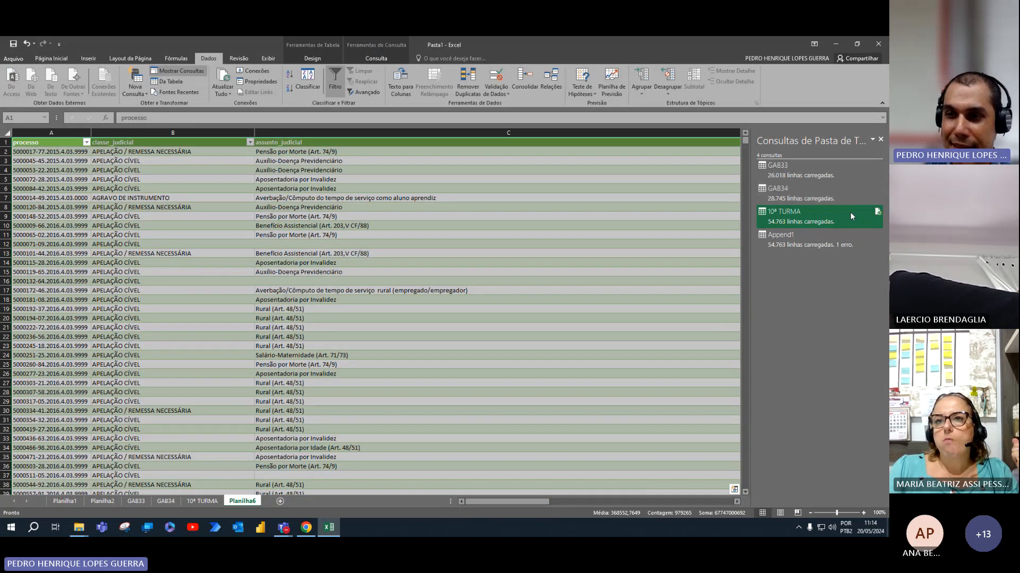
# Open the loading error of the Append1 query in the editor and inspect the error query's columns.
pyautogui.moveTo(840, 197)
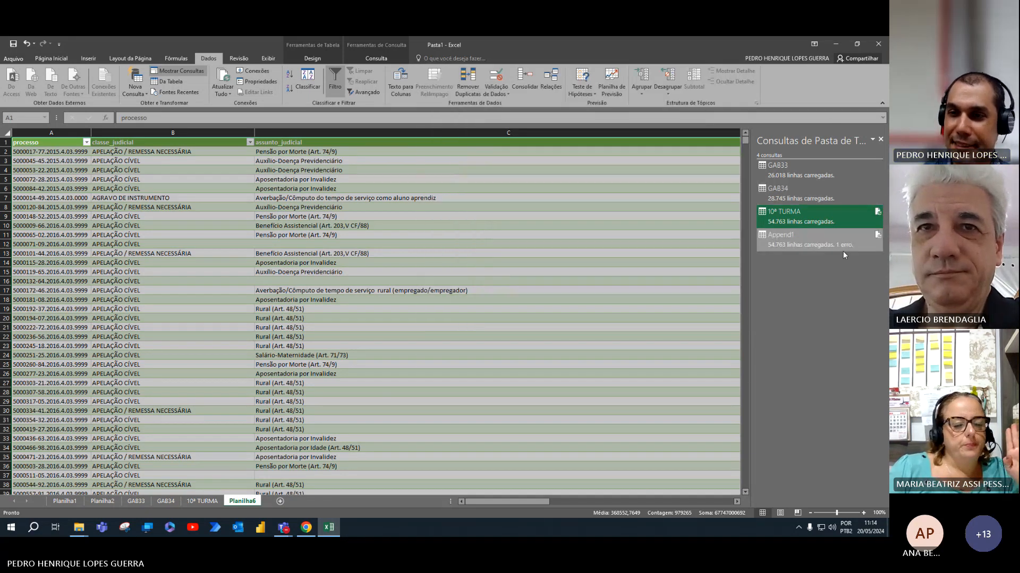
pyautogui.moveTo(842, 249)
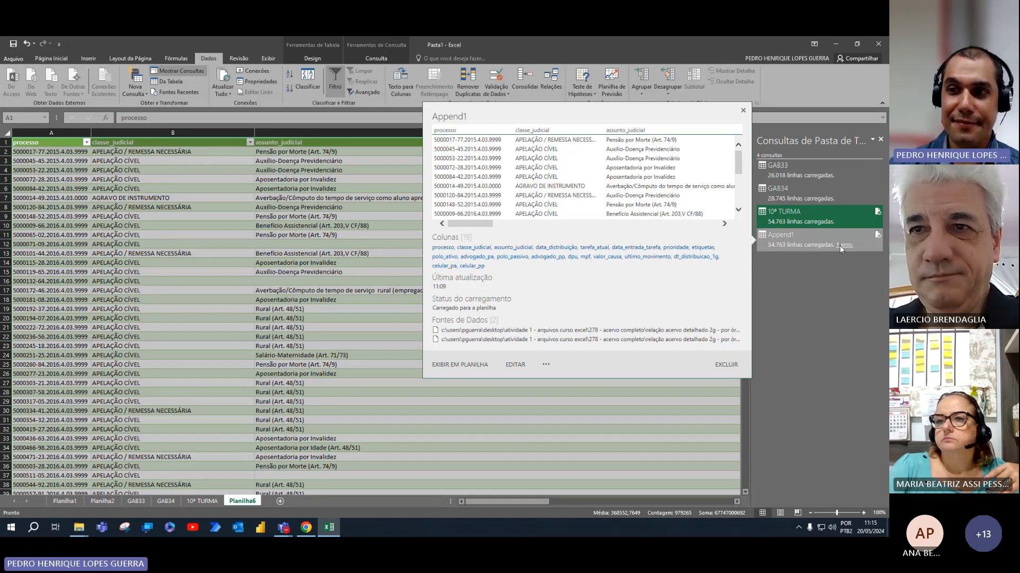
pyautogui.click(840, 245)
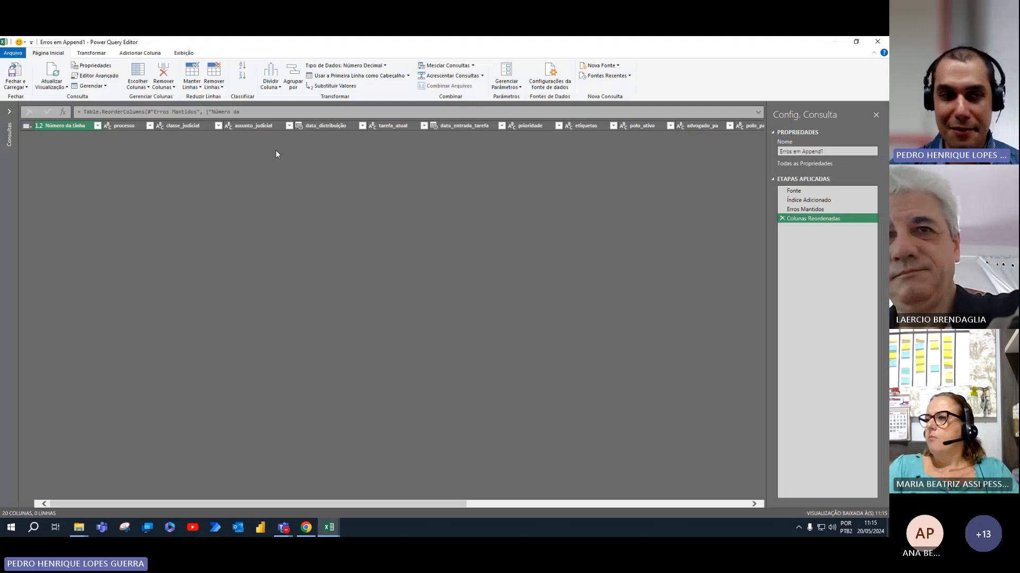
pyautogui.click(9, 111)
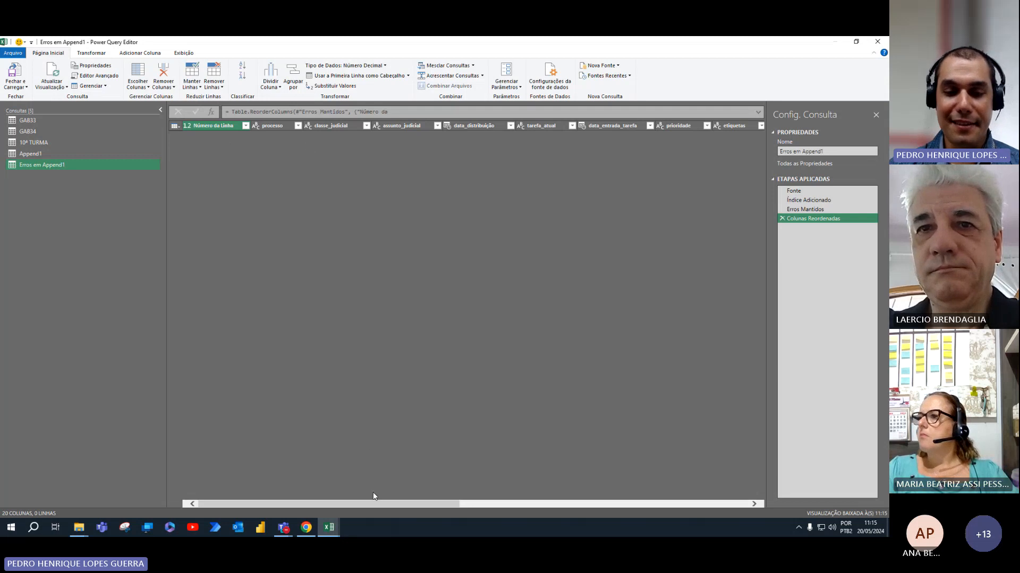
pyautogui.moveTo(445, 504); pyautogui.dragTo(743, 505)
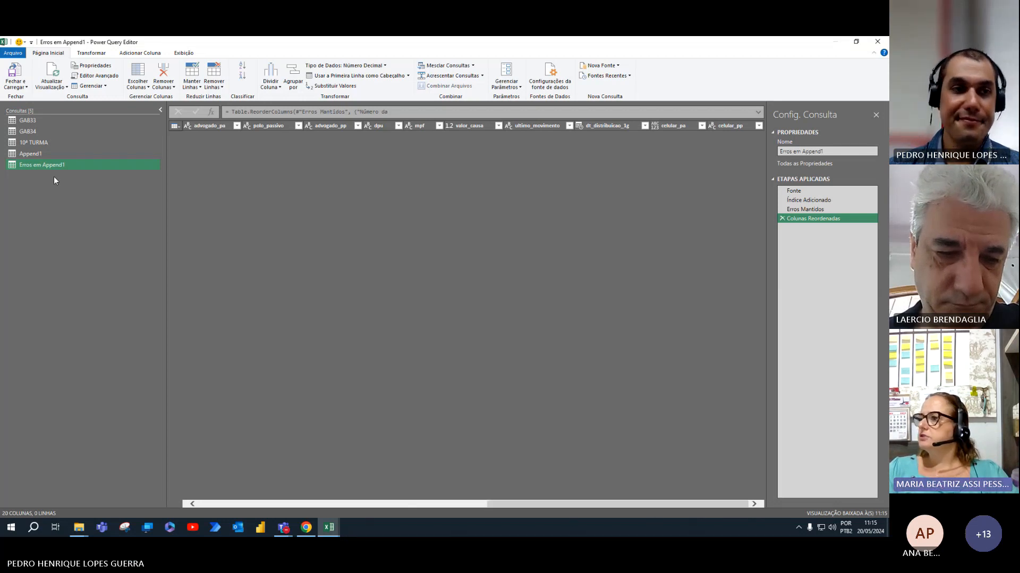
# Delete the Erros em Append1 query.
pyautogui.rightClick(41, 165)
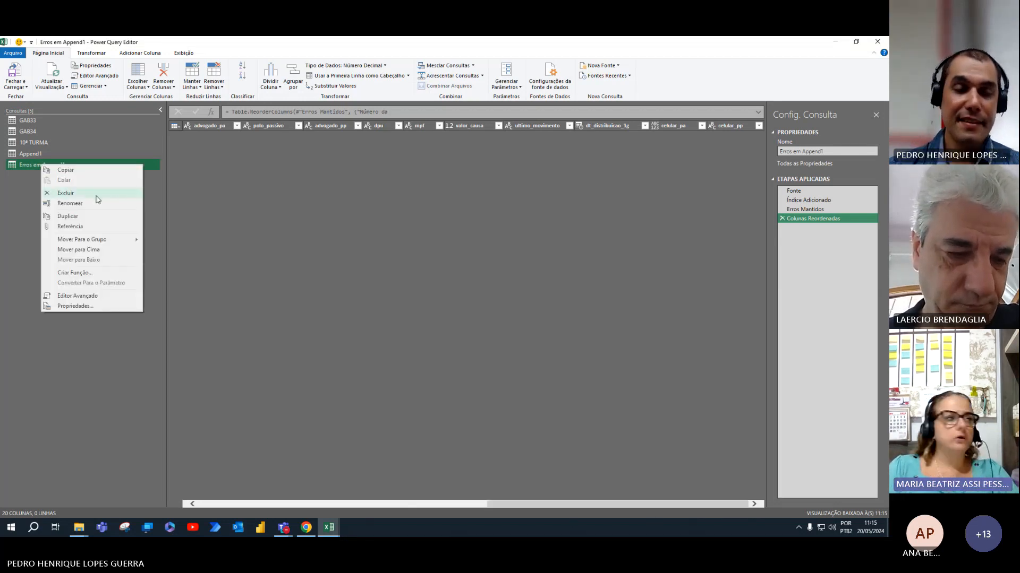
pyautogui.click(97, 194)
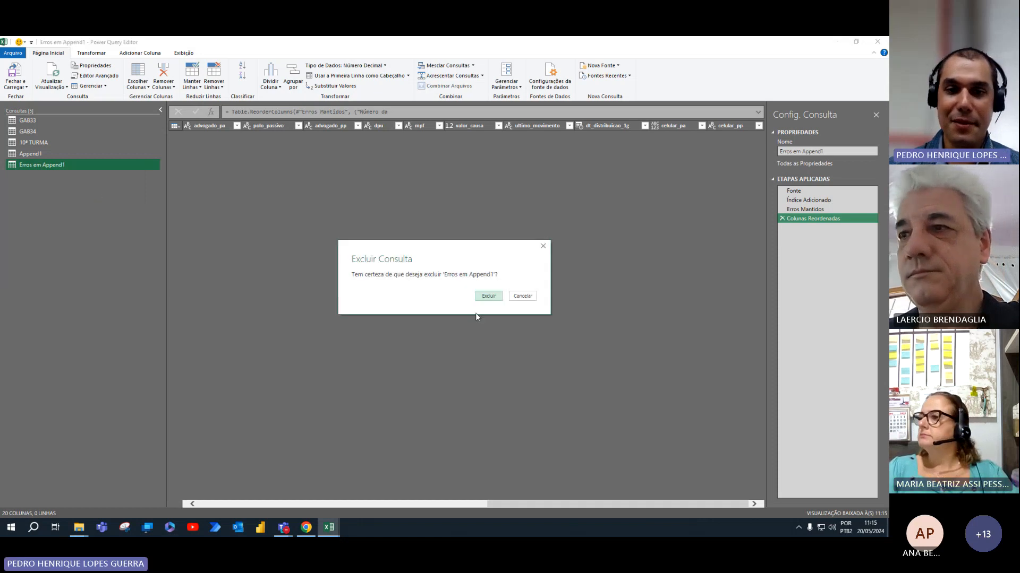
pyautogui.click(489, 299)
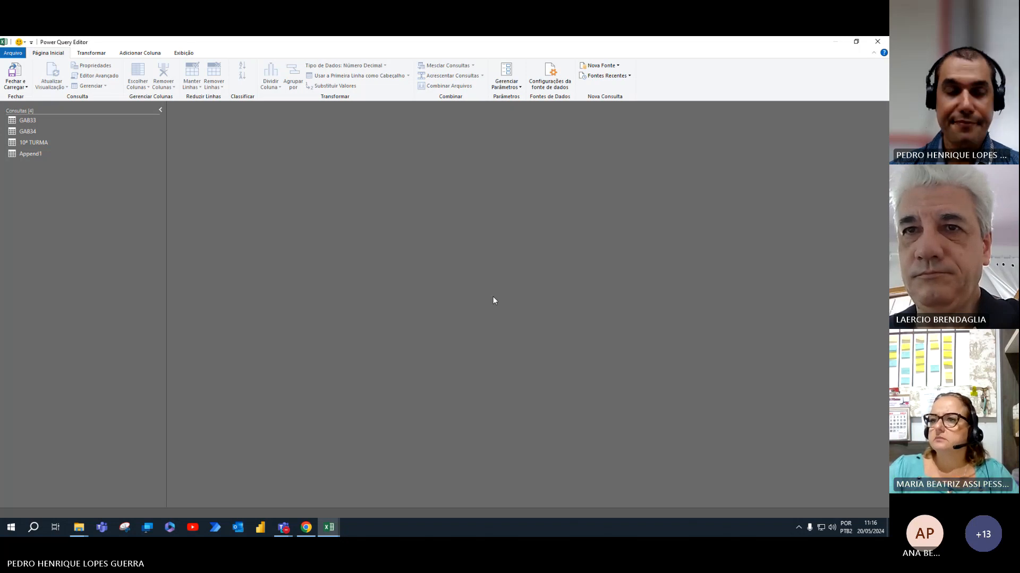
# Examine the final columns of the Append1 query, including dt_distribuicao_1g and celular_pa.
pyautogui.click(62, 158)
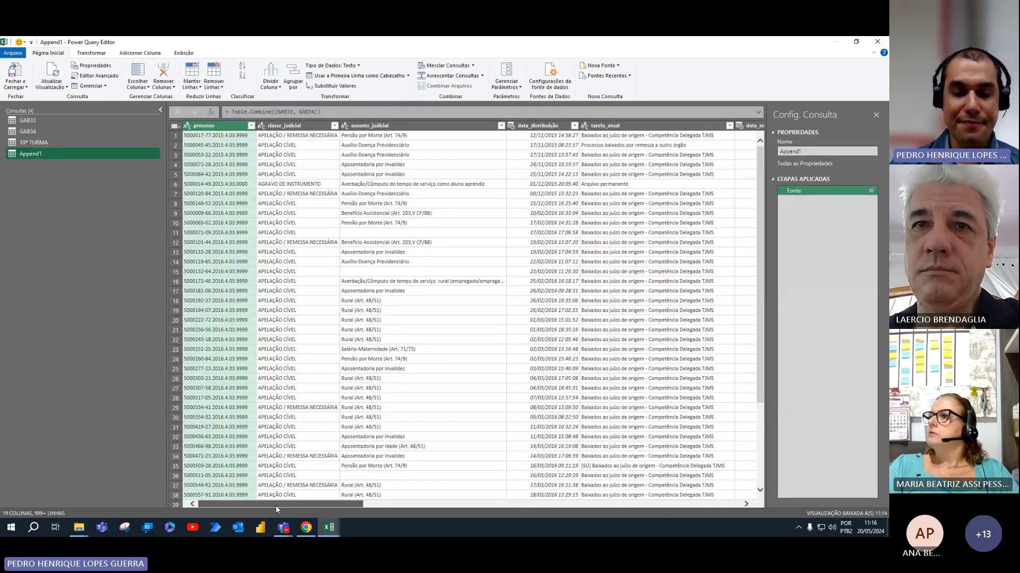
pyautogui.moveTo(276, 506); pyautogui.dragTo(728, 518)
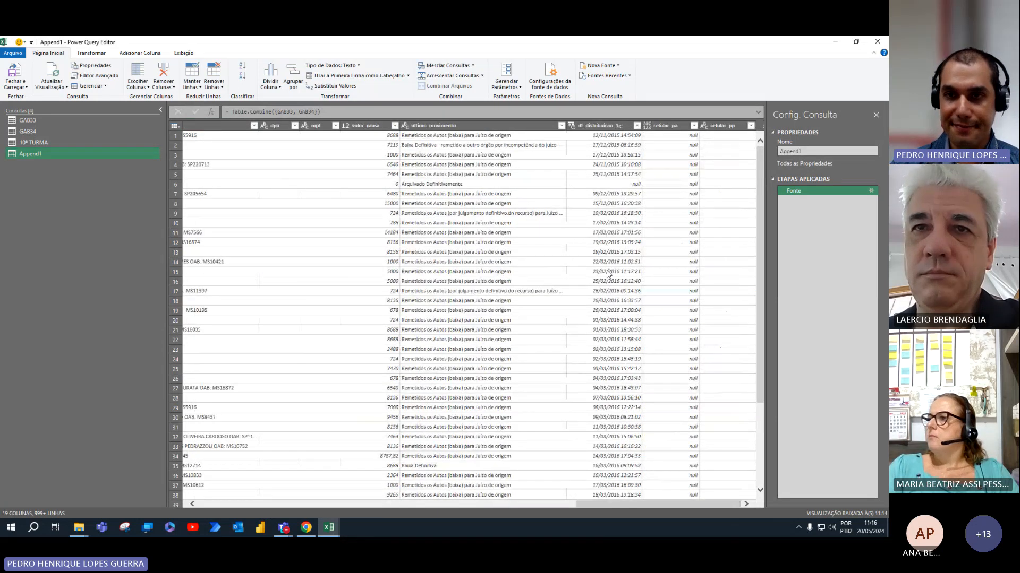
pyautogui.click(646, 126)
pyautogui.click(684, 234)
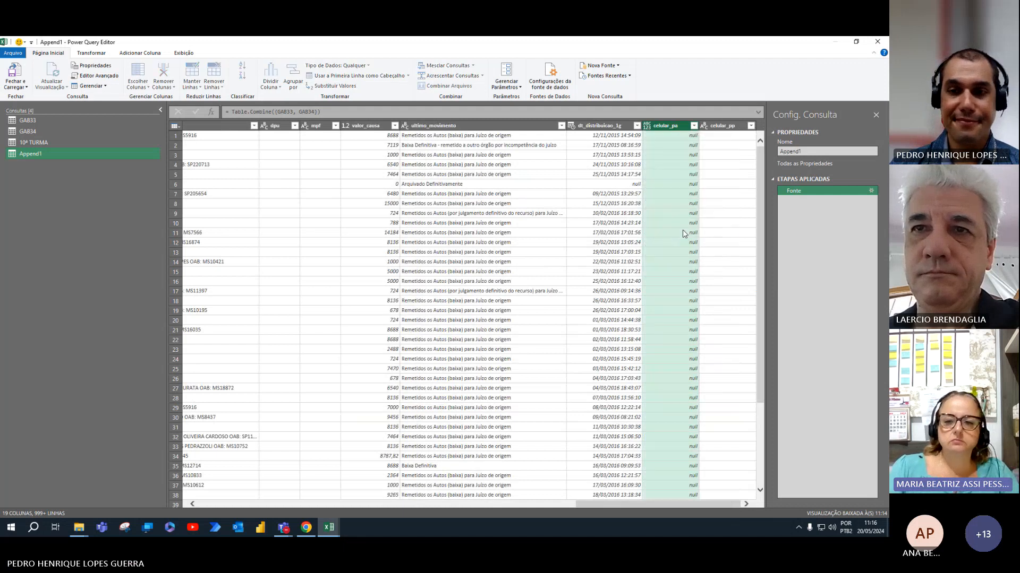
# Remove the Erros Substituídos and Erros Substituídos1 steps from the 10ª TURMA query and load the changes into the workbook.
pyautogui.click(57, 142)
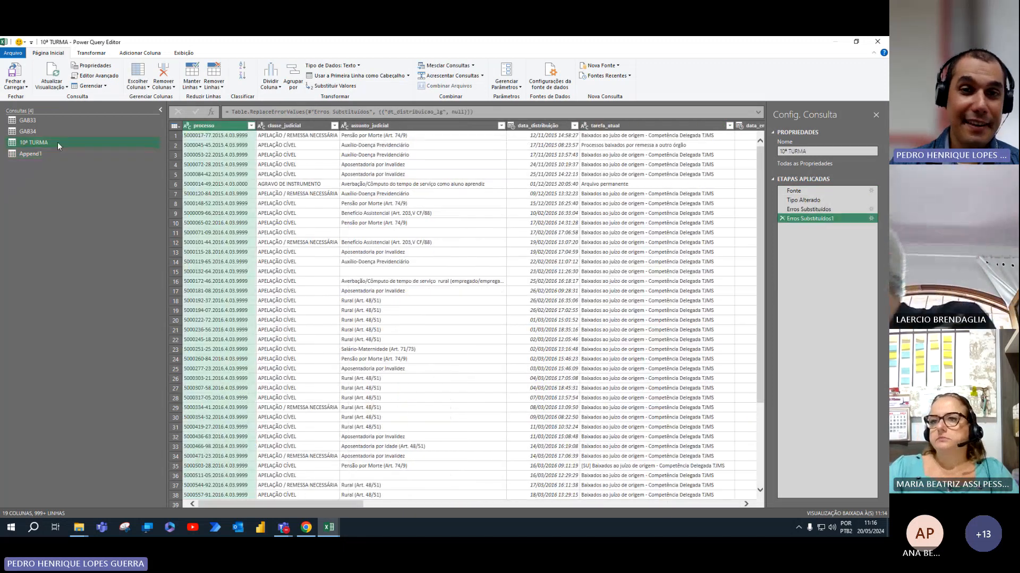
pyautogui.click(782, 218)
pyautogui.click(781, 210)
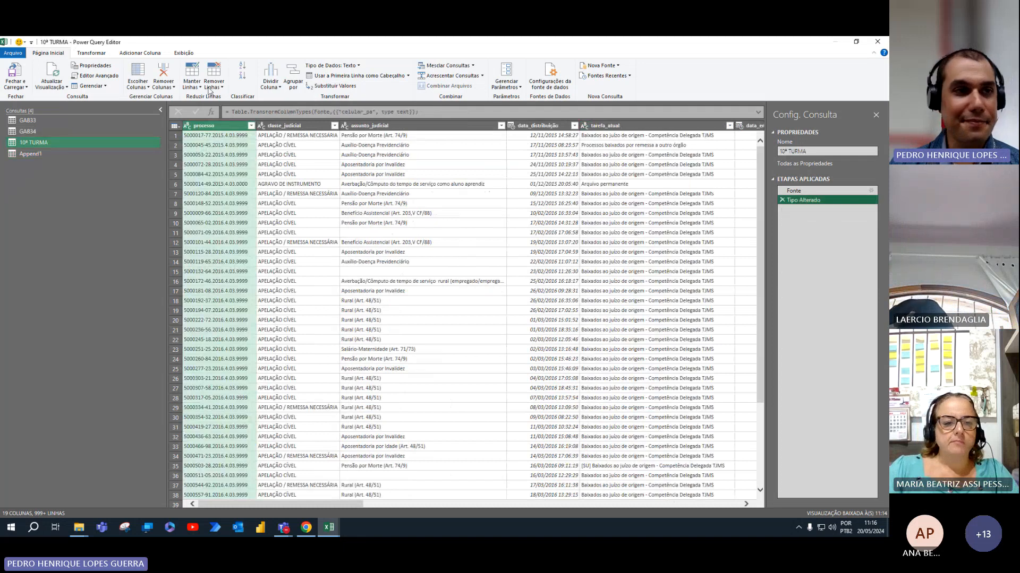
pyautogui.click(20, 72)
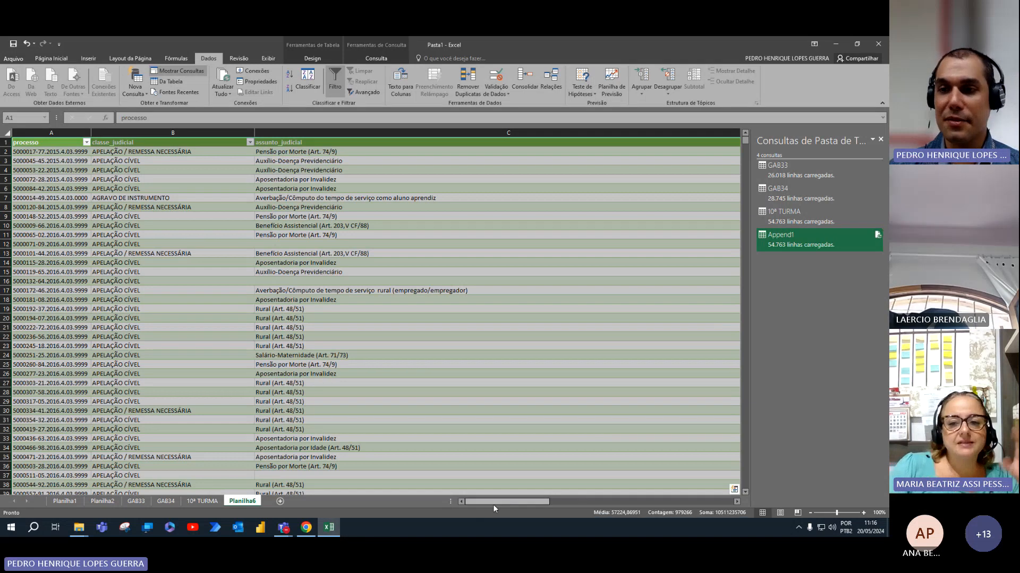
pyautogui.click(220, 79)
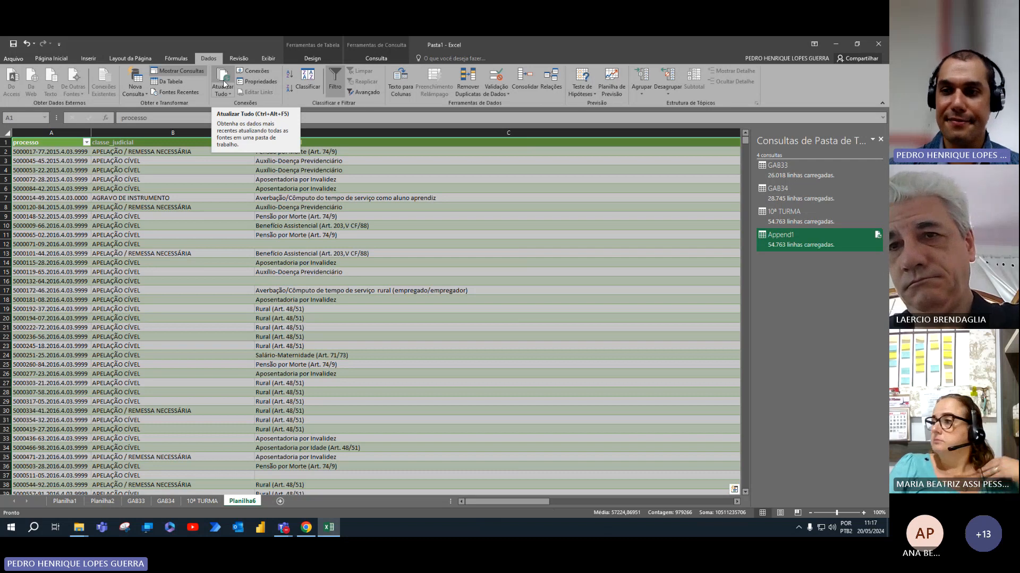
# Delete the Append1 query from the workbook.
pyautogui.rightClick(788, 235)
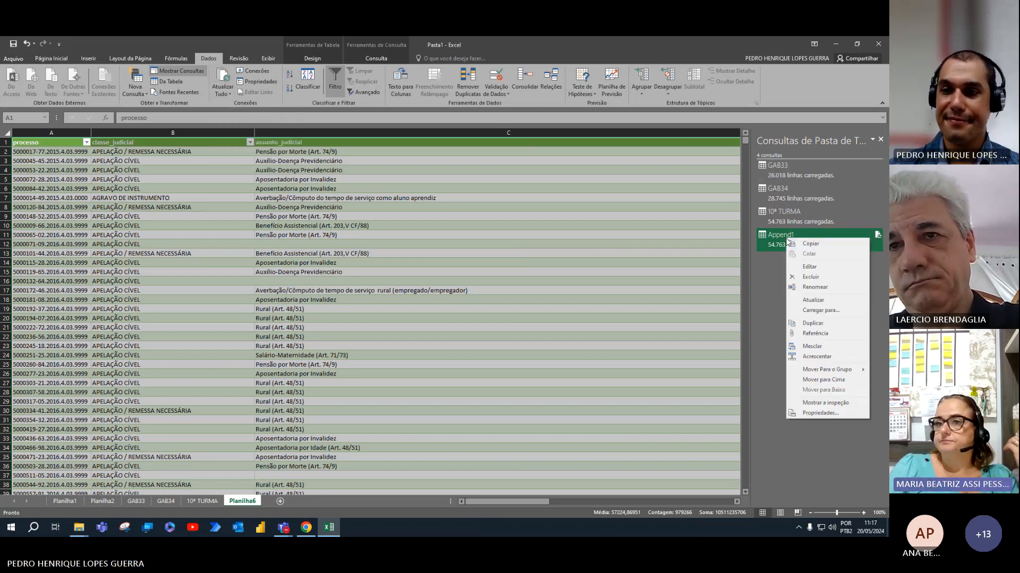
pyautogui.click(820, 273)
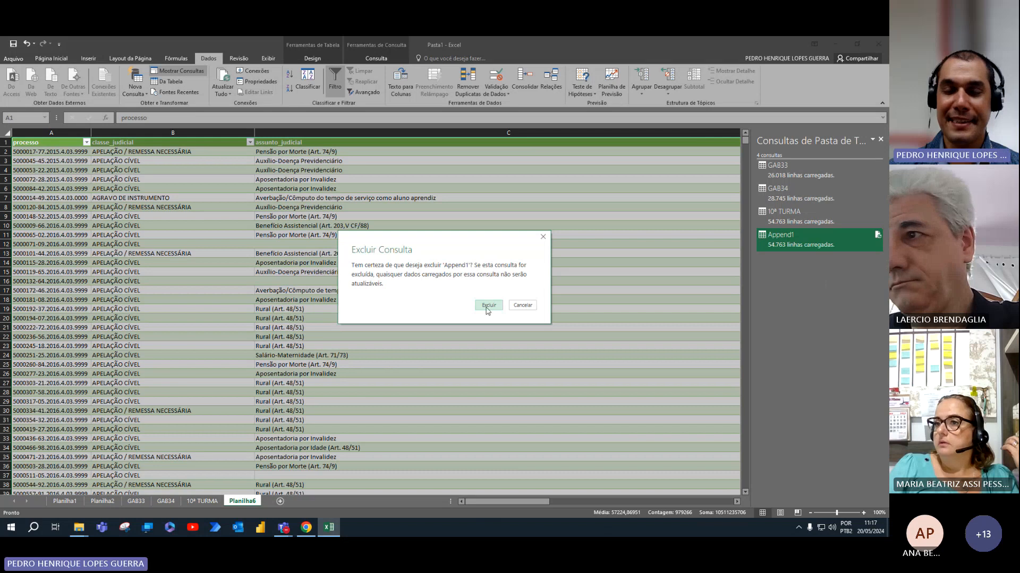
pyautogui.click(489, 306)
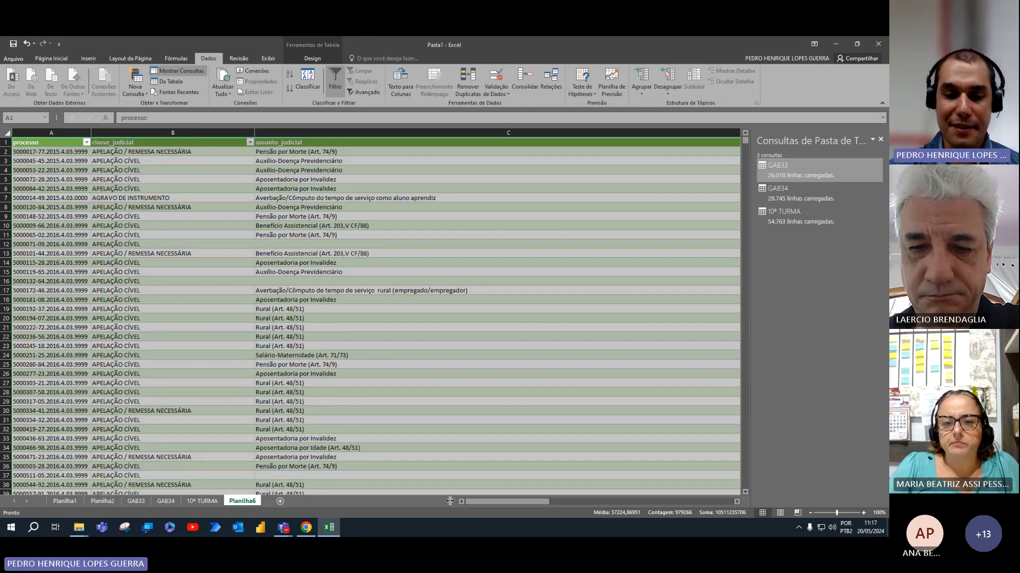
# Switch to the Teams meeting and refresh the preview of the Erros em Gab 34 query in the shared Power Query editor.
pyautogui.click(293, 523)
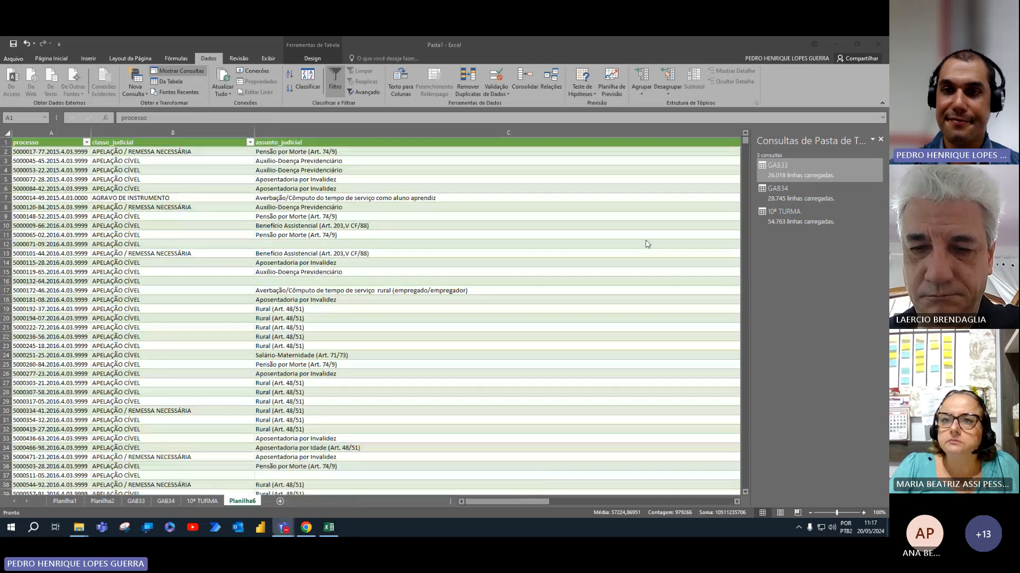
pyautogui.click(503, 44)
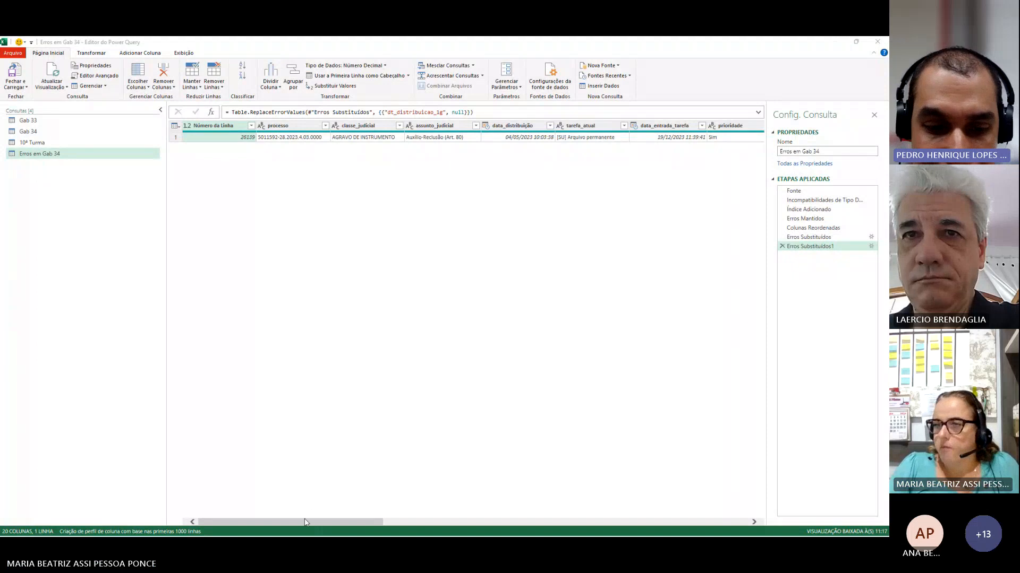
pyautogui.click(56, 85)
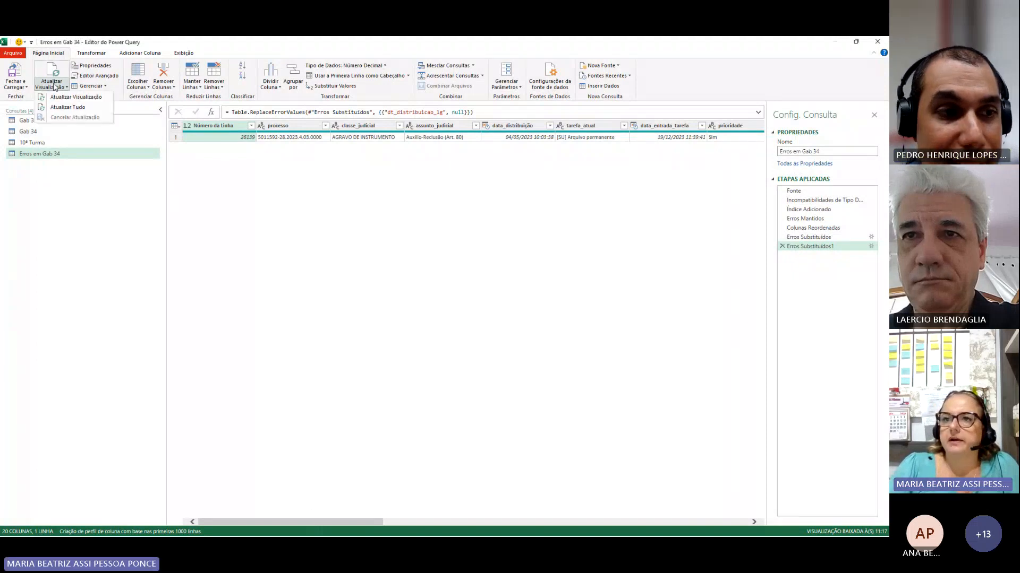
pyautogui.click(56, 85)
pyautogui.click(56, 72)
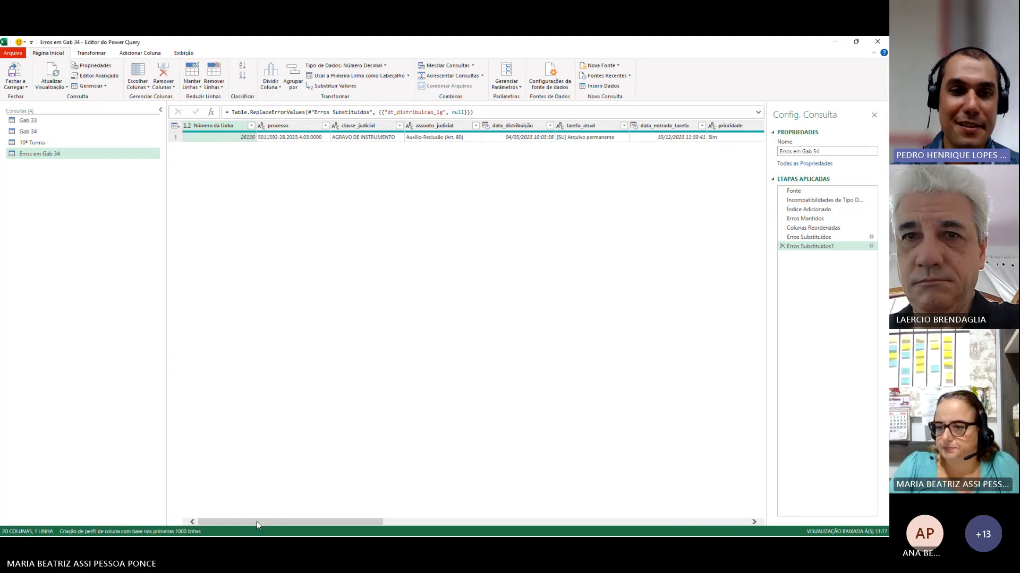
# Check the valor_causa cell in the Erros em Gab 34 query and refresh all query previews.
pyautogui.moveTo(257, 521); pyautogui.dragTo(623, 536)
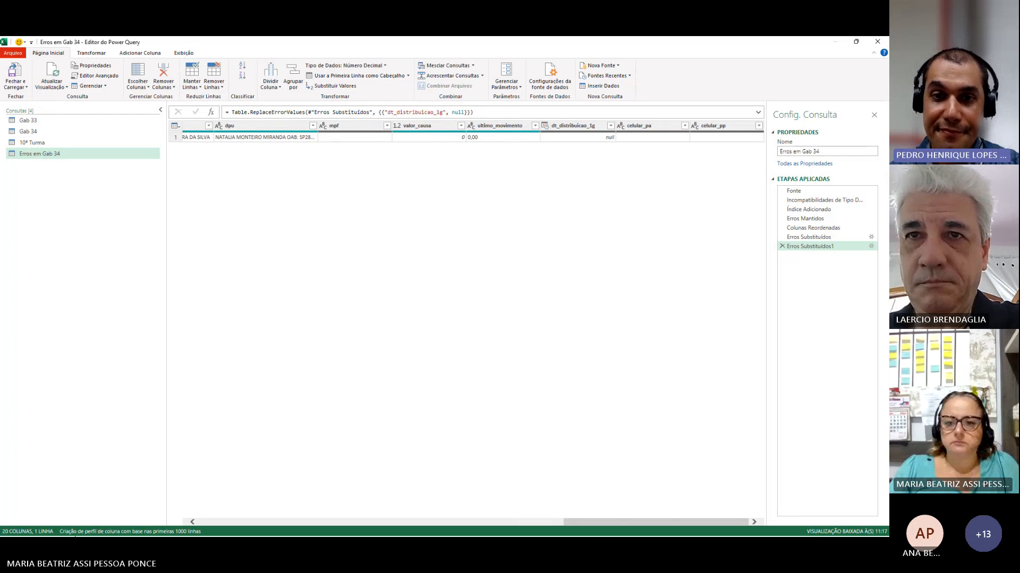
pyautogui.click(461, 138)
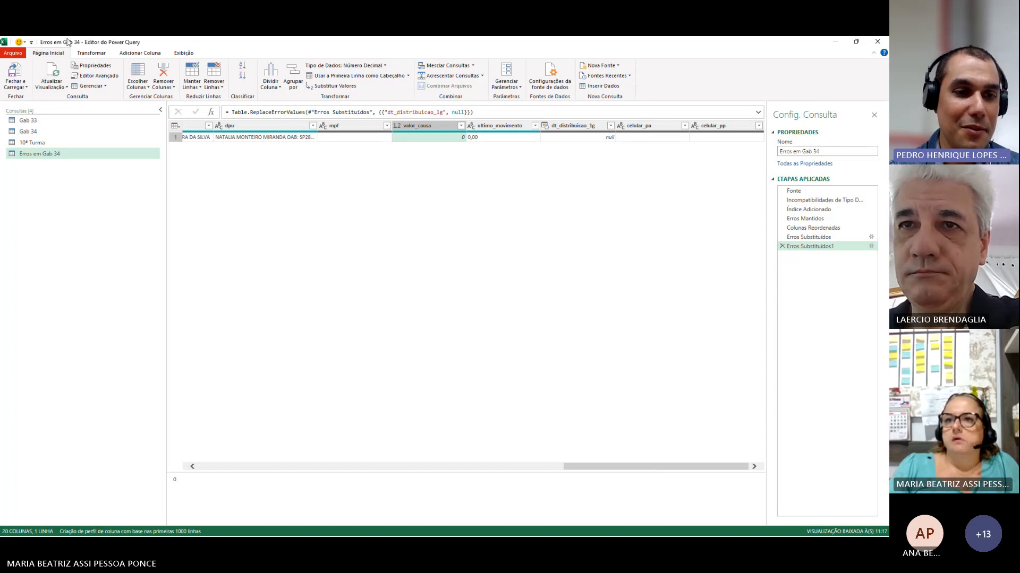
pyautogui.click(53, 85)
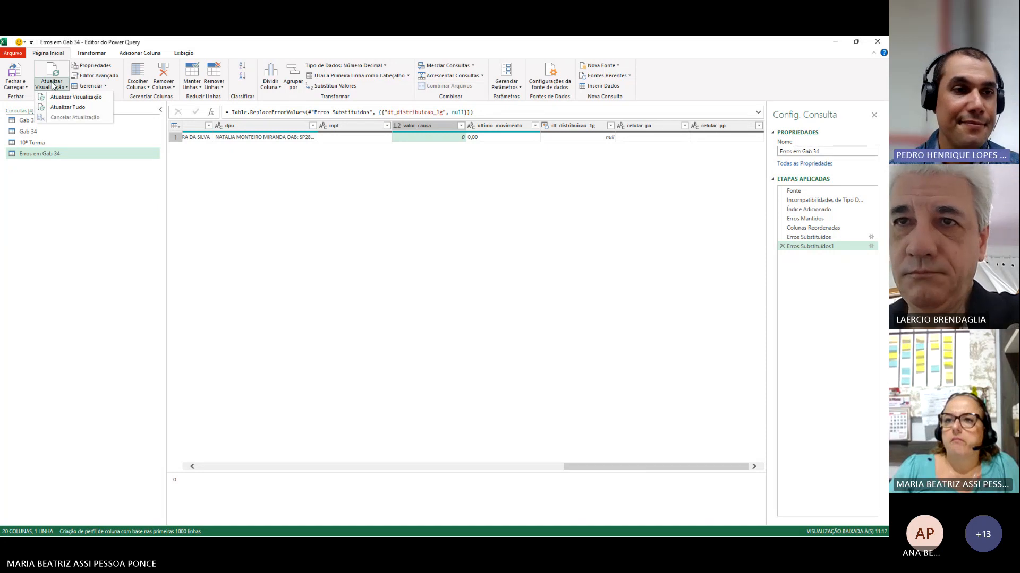
pyautogui.click(71, 106)
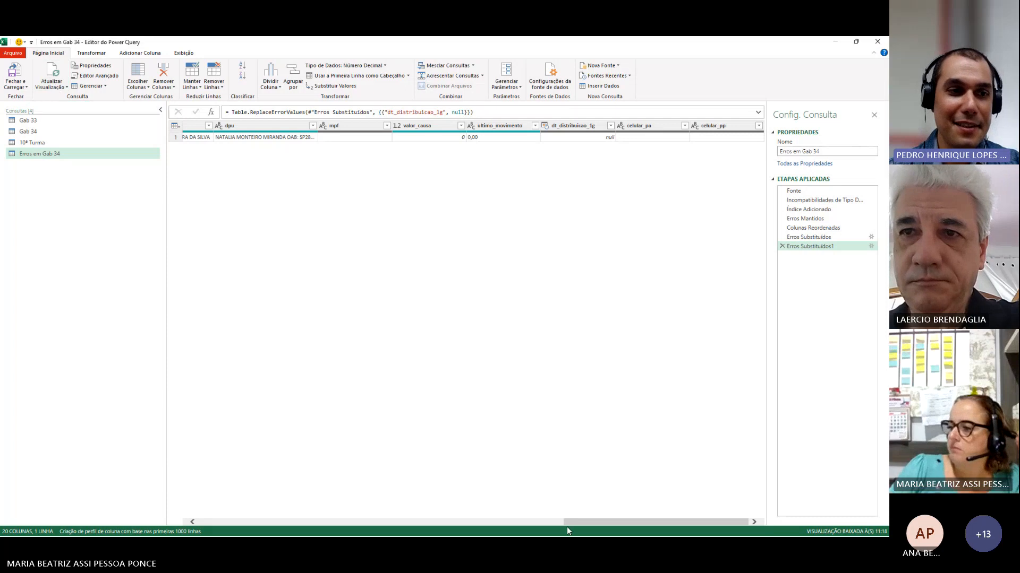
pyautogui.moveTo(577, 524); pyautogui.dragTo(169, 508)
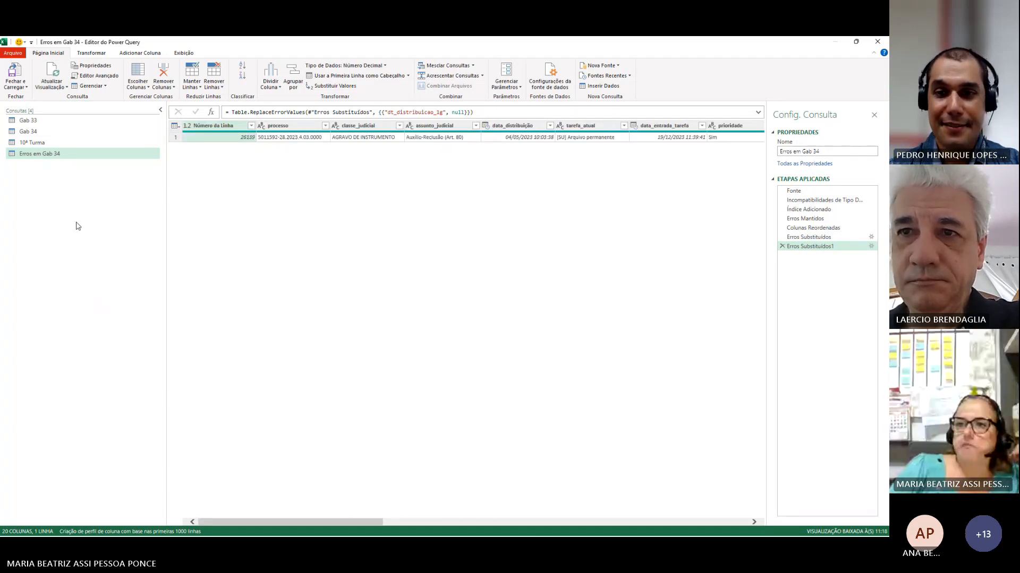
# Examine the valor_causa and dt_distribuicao_1g columns of the 10ª Turma query for errors.
pyautogui.click(65, 144)
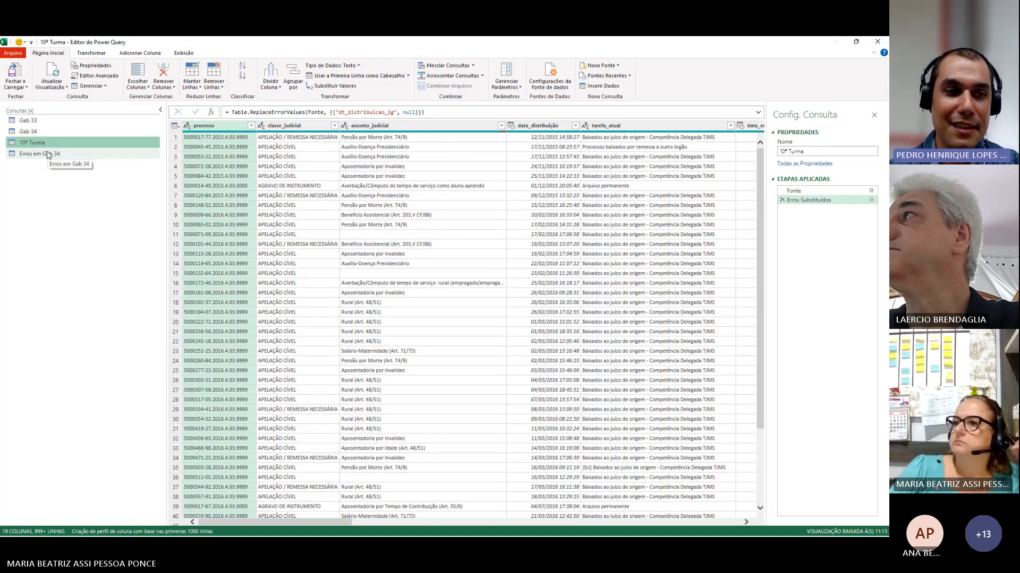
pyautogui.moveTo(317, 523); pyautogui.dragTo(713, 533)
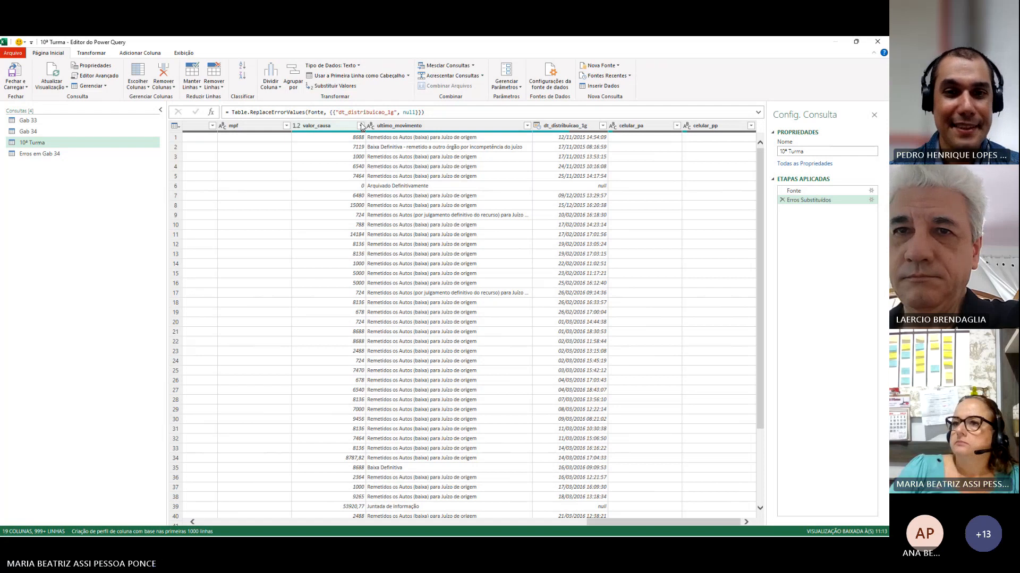
pyautogui.click(91, 54)
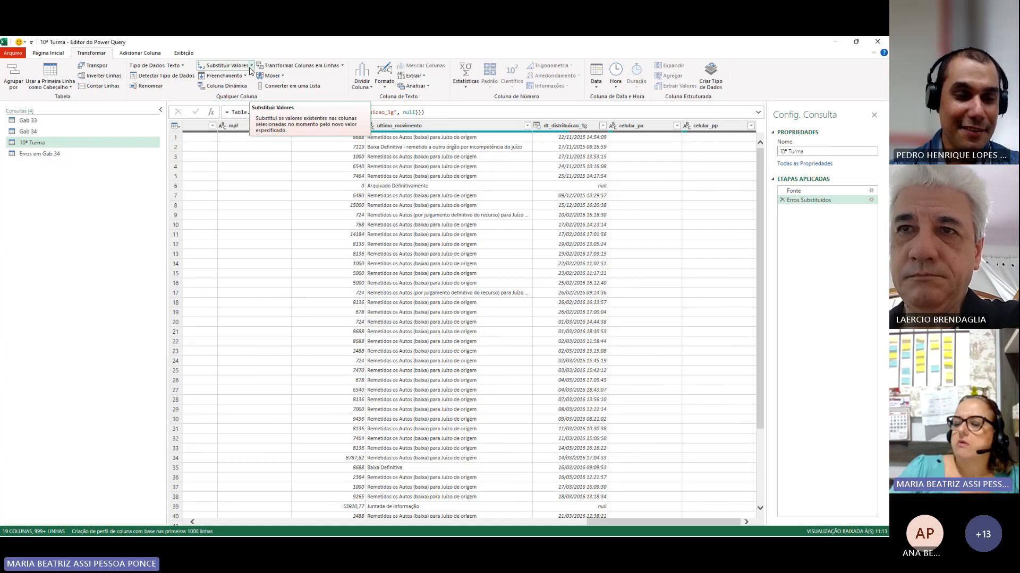
# Replace the errors in the valor_causa column of the Gab 34 query with 0,00.
pyautogui.click(53, 132)
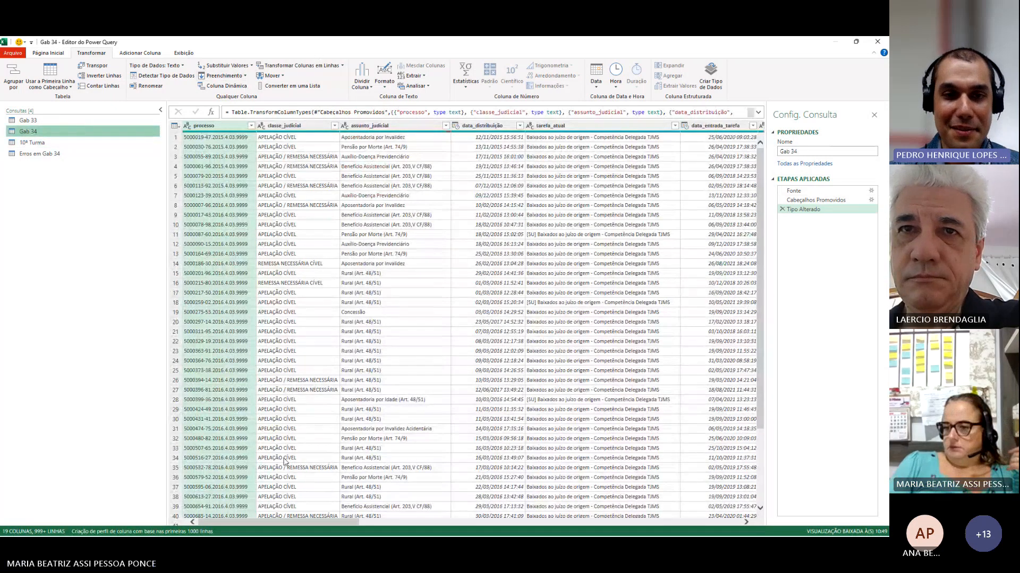
pyautogui.click(253, 66)
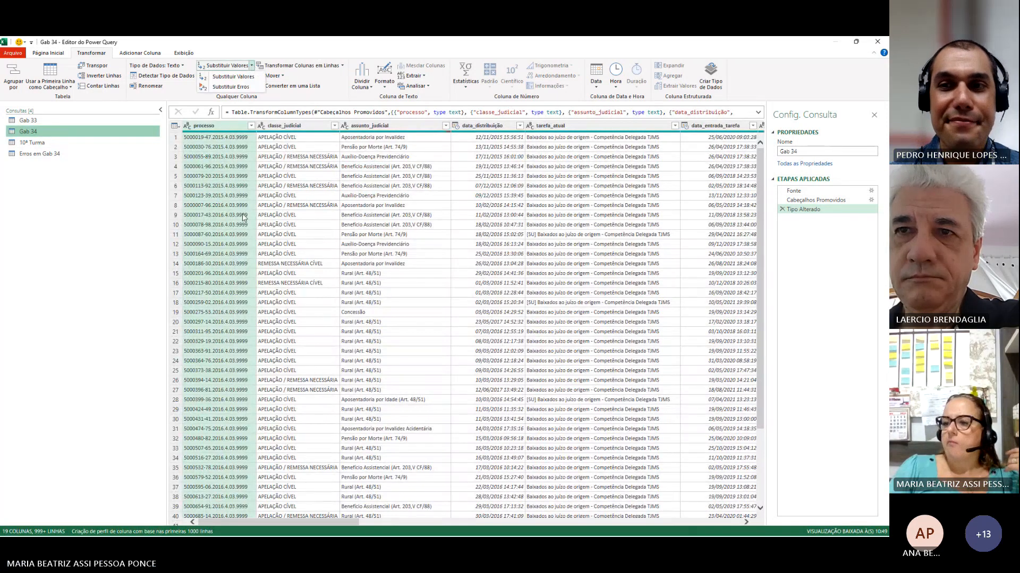
pyautogui.click(272, 524)
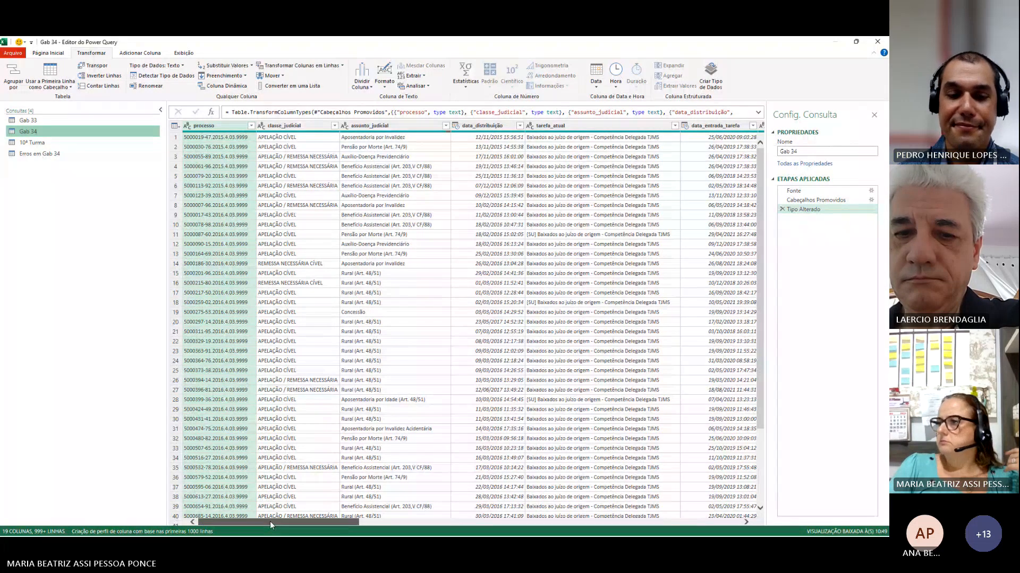
pyautogui.moveTo(270, 521); pyautogui.dragTo(632, 512)
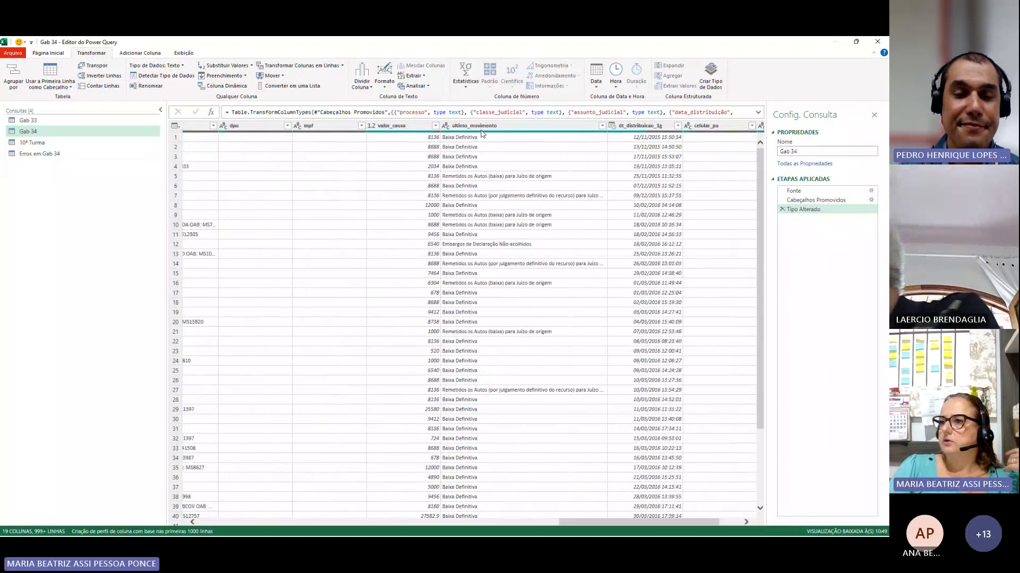
pyautogui.click(416, 128)
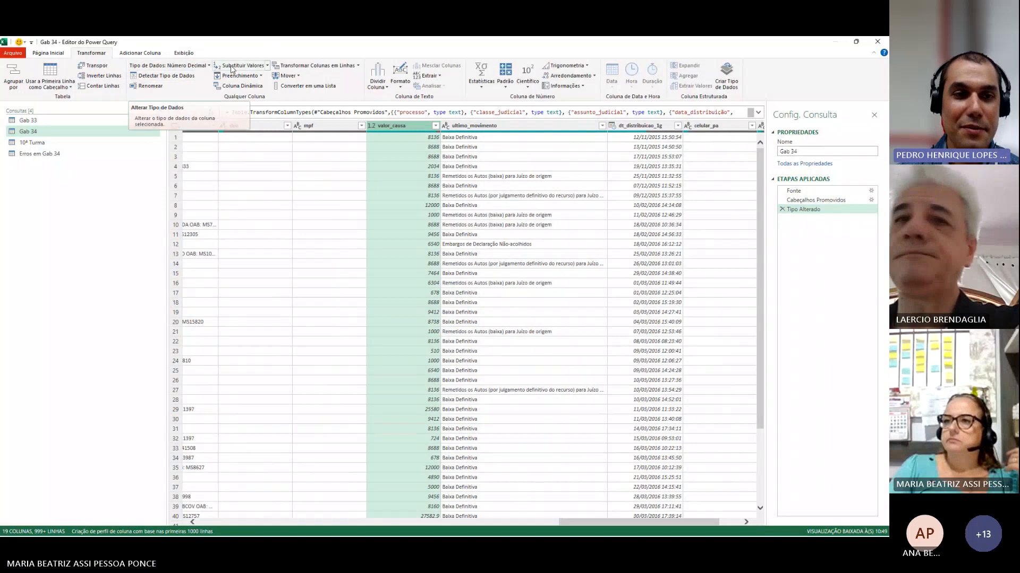
pyautogui.click(267, 66)
pyautogui.click(262, 87)
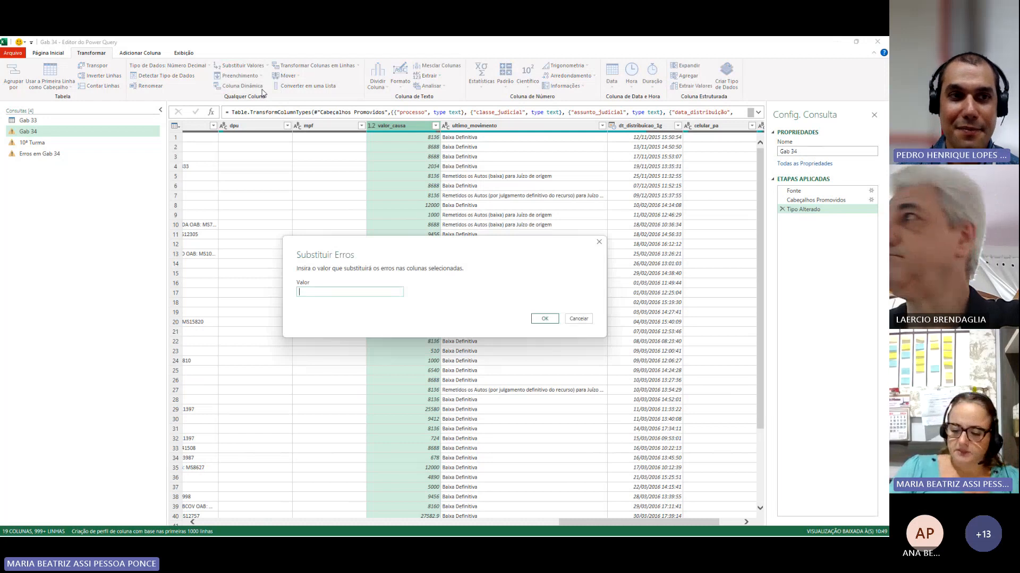
pyautogui.write('0,00')
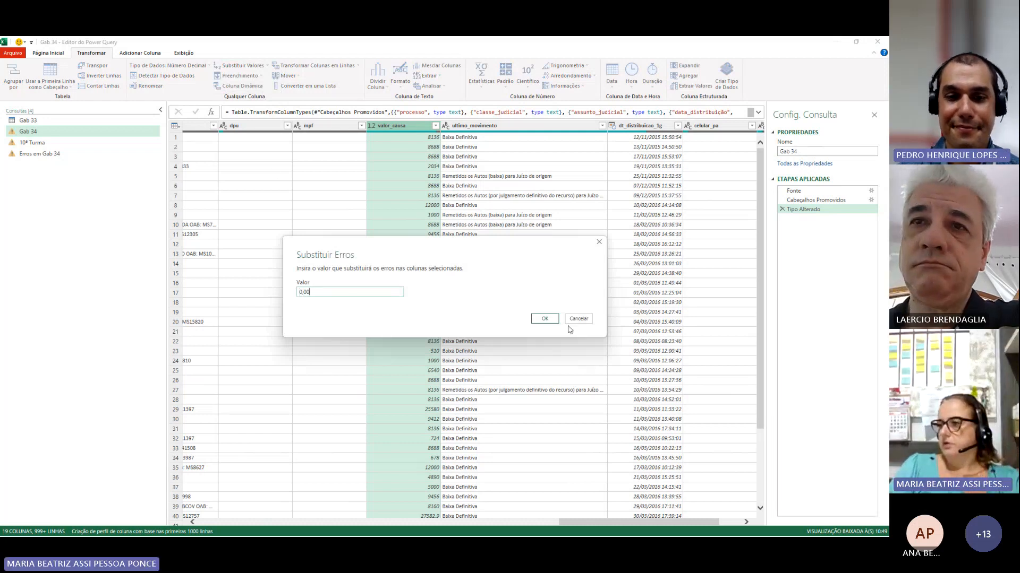
pyautogui.click(545, 318)
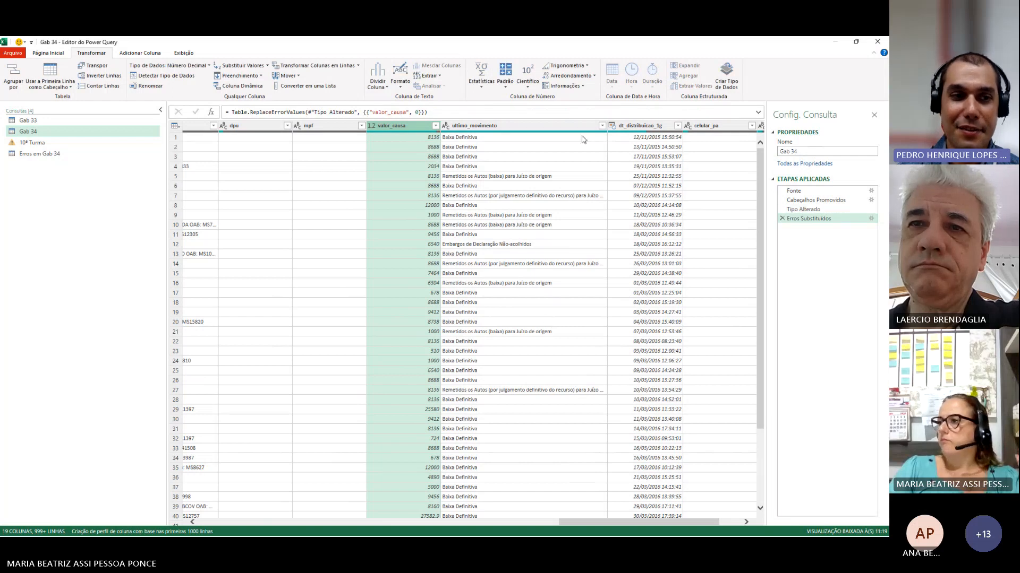
# Replace the errors in the dt_distribuicao_1g column of the Gab 34 query with null.
pyautogui.click(677, 126)
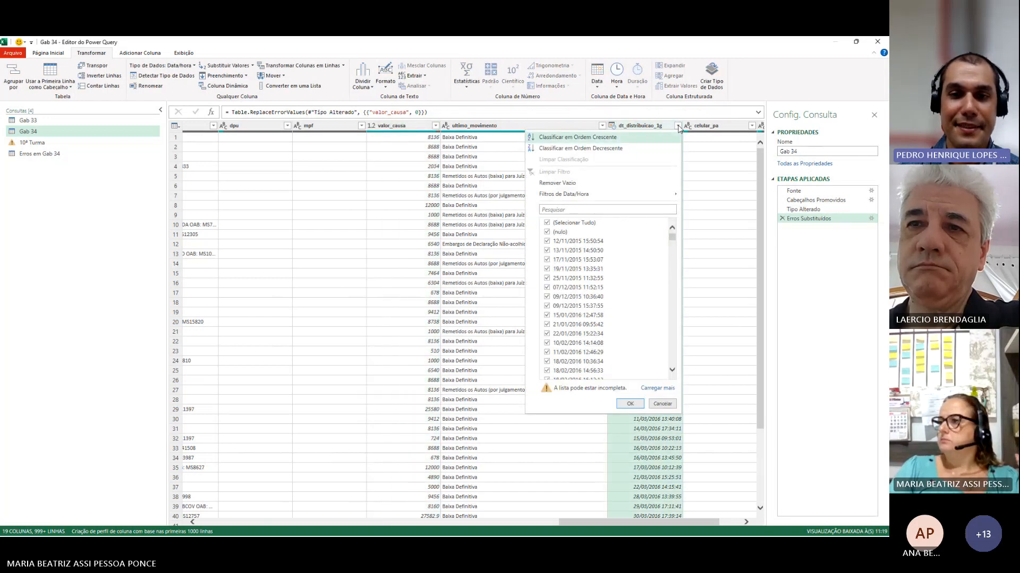
pyautogui.click(640, 126)
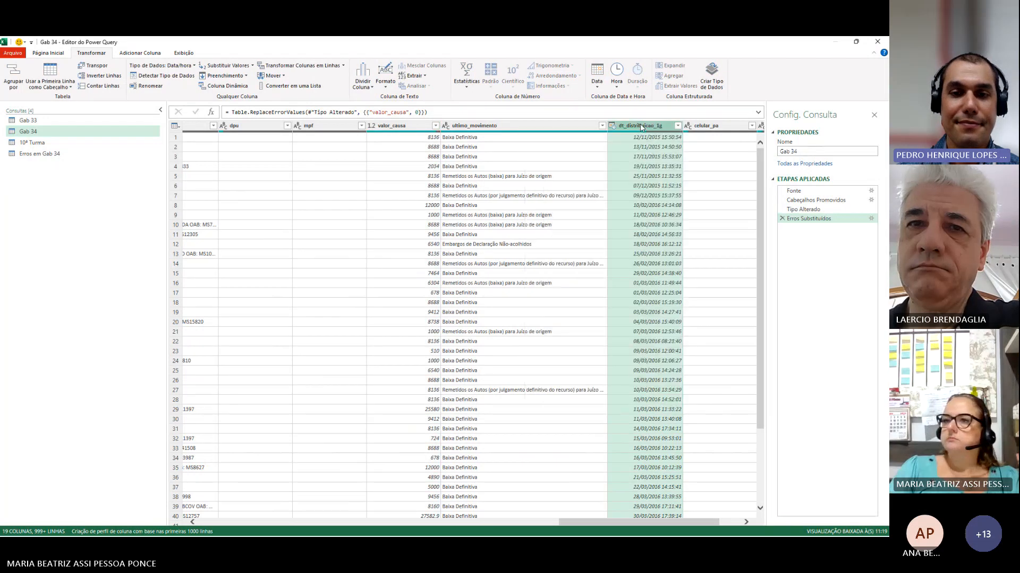
pyautogui.click(252, 66)
pyautogui.click(231, 86)
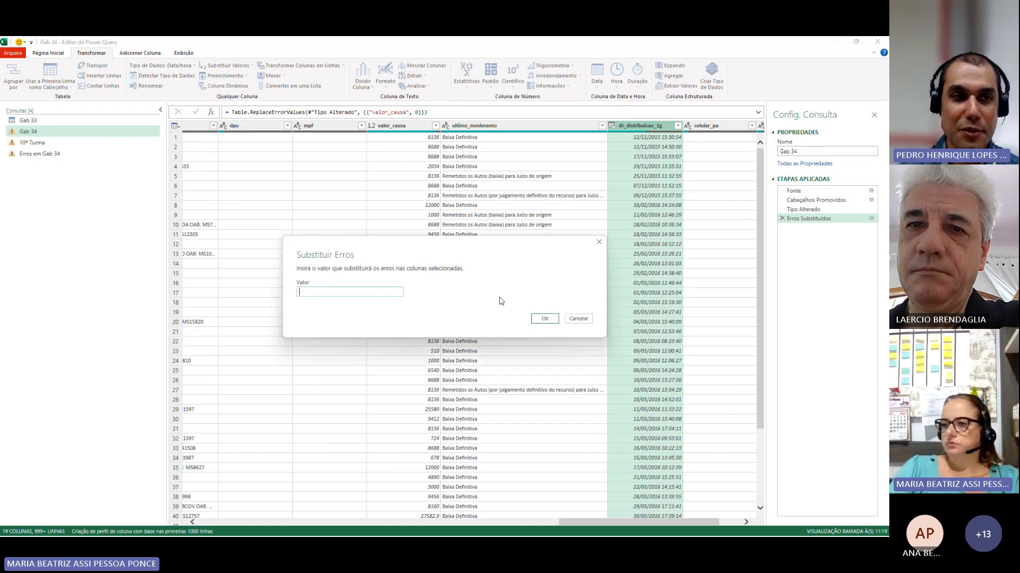
pyautogui.write('null')
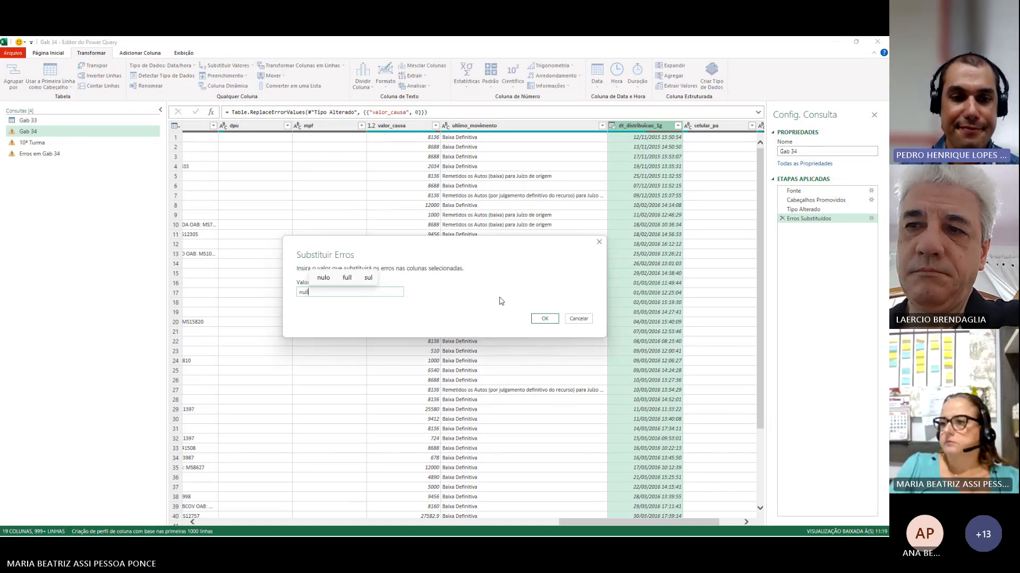
pyautogui.press('Return')
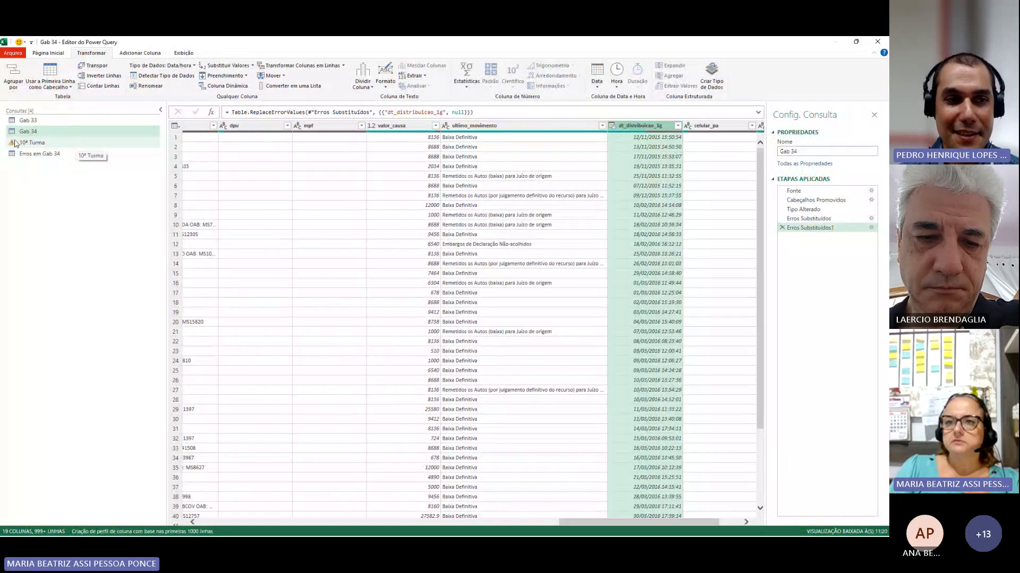
# Check the 10ª Turma and Erros em Gab 34 queries for remaining errors and close and load the queries into the workbook.
pyautogui.click(40, 148)
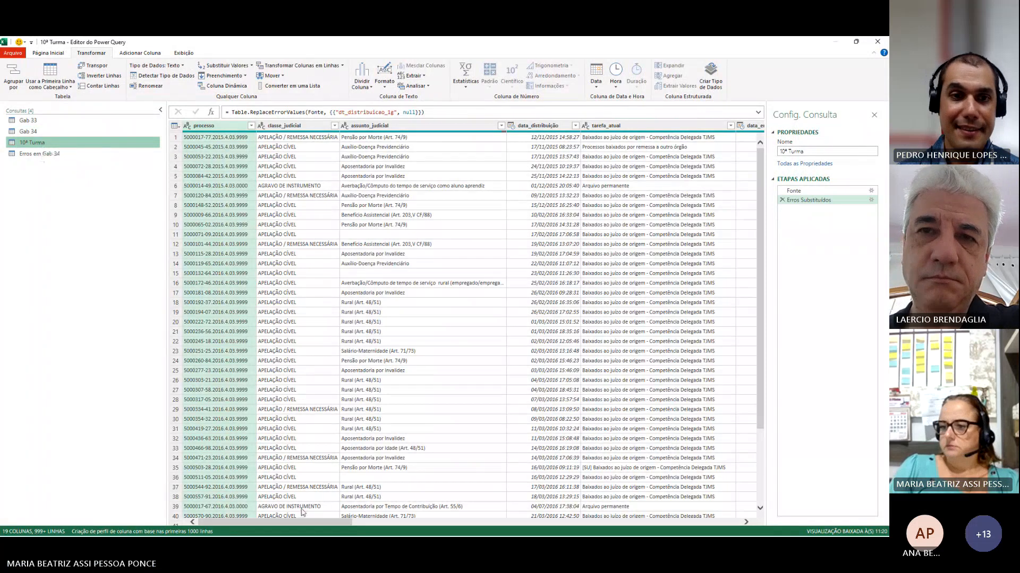
pyautogui.moveTo(300, 525); pyautogui.dragTo(683, 536)
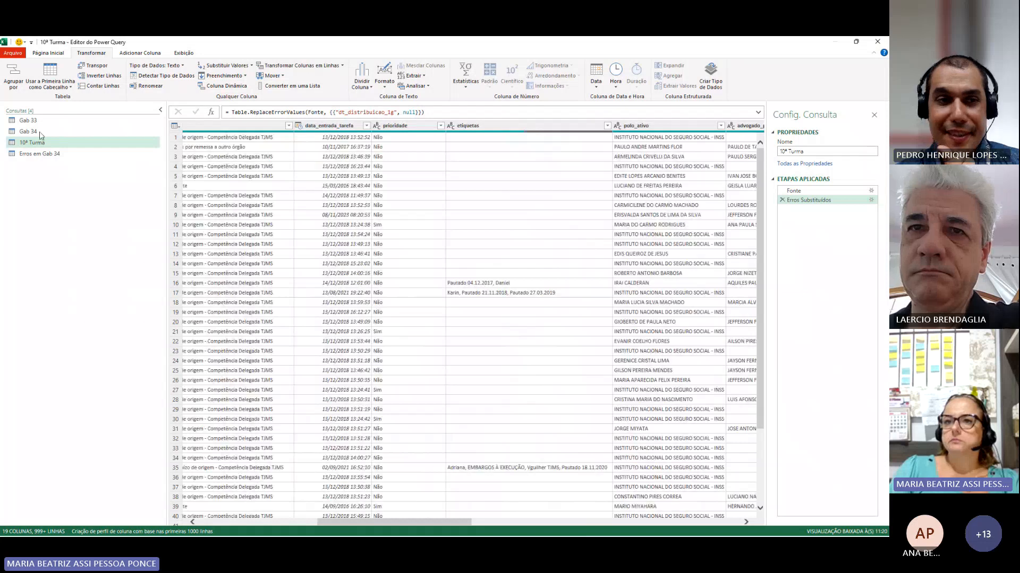
pyautogui.click(46, 154)
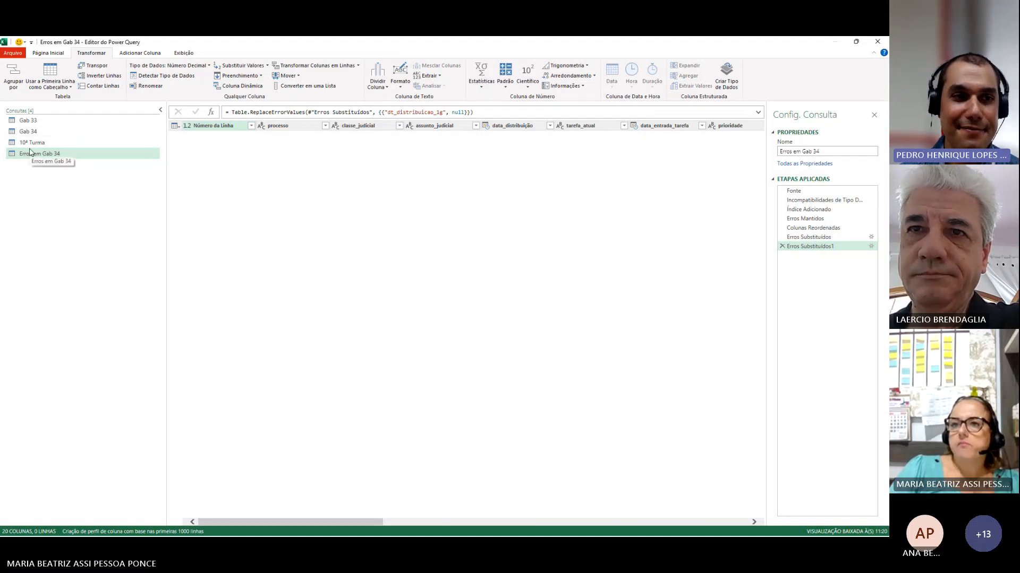
pyautogui.click(48, 53)
pyautogui.click(15, 88)
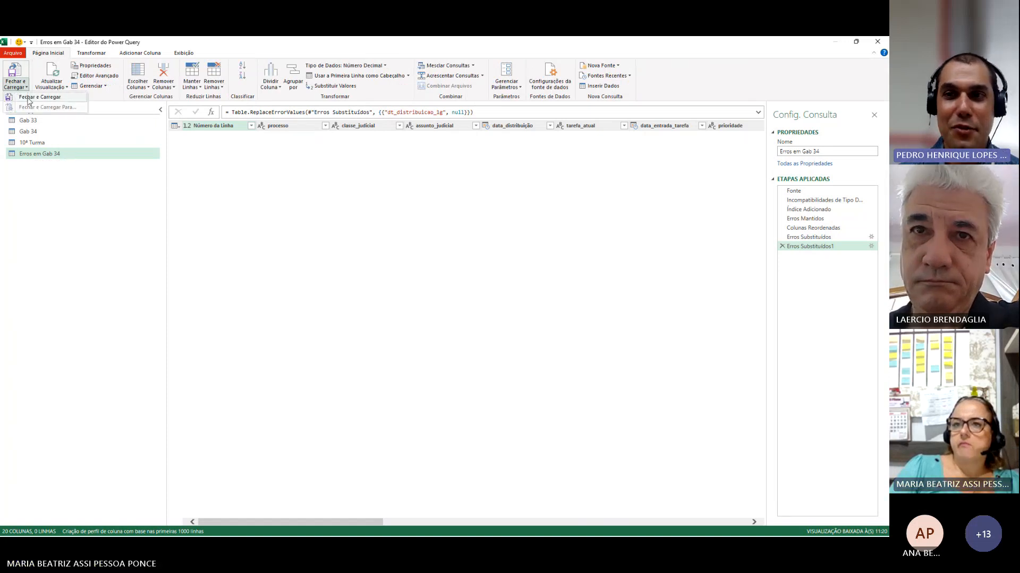
pyautogui.click(30, 98)
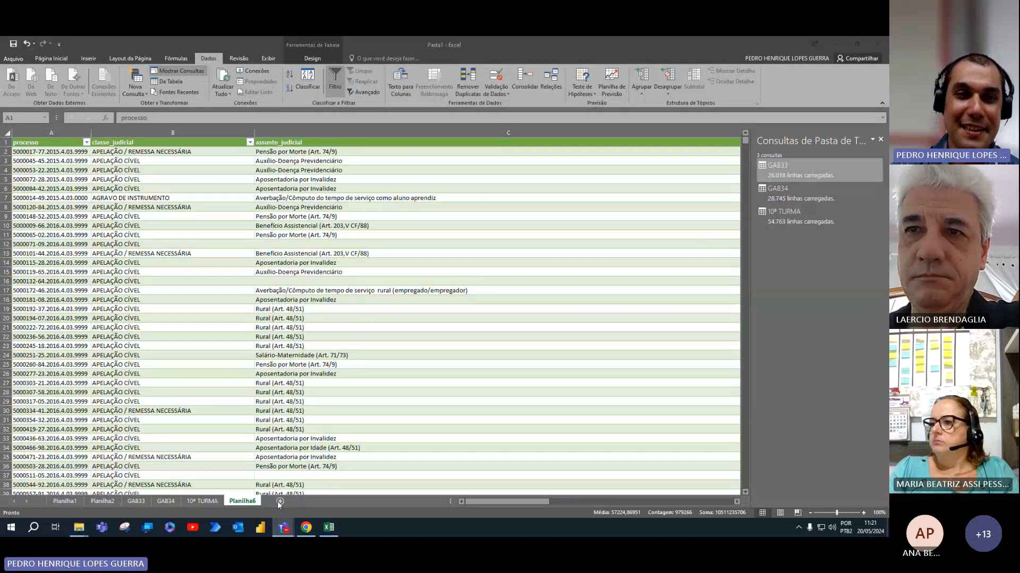
pyautogui.click(280, 501)
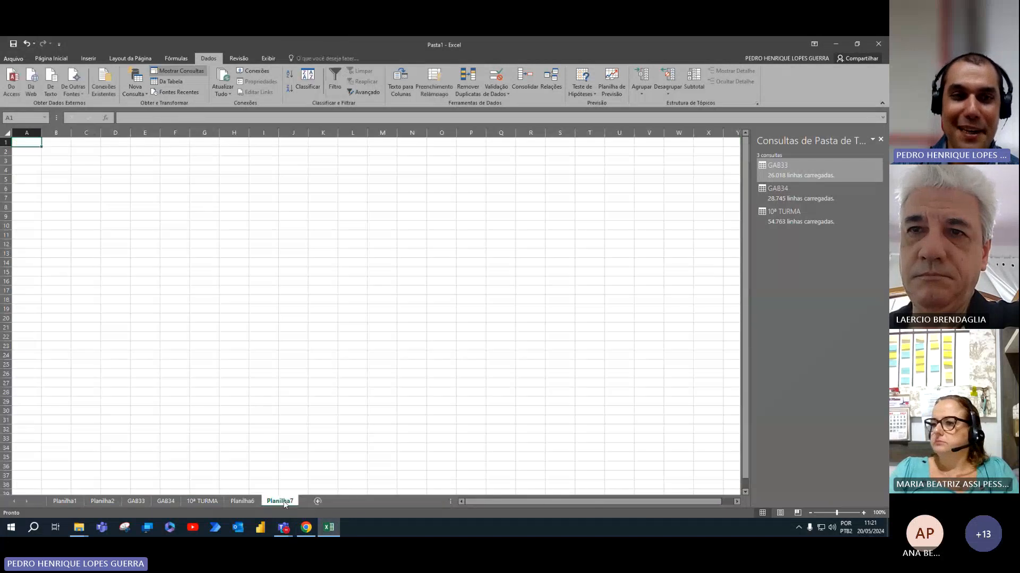
pyautogui.rightClick(281, 501)
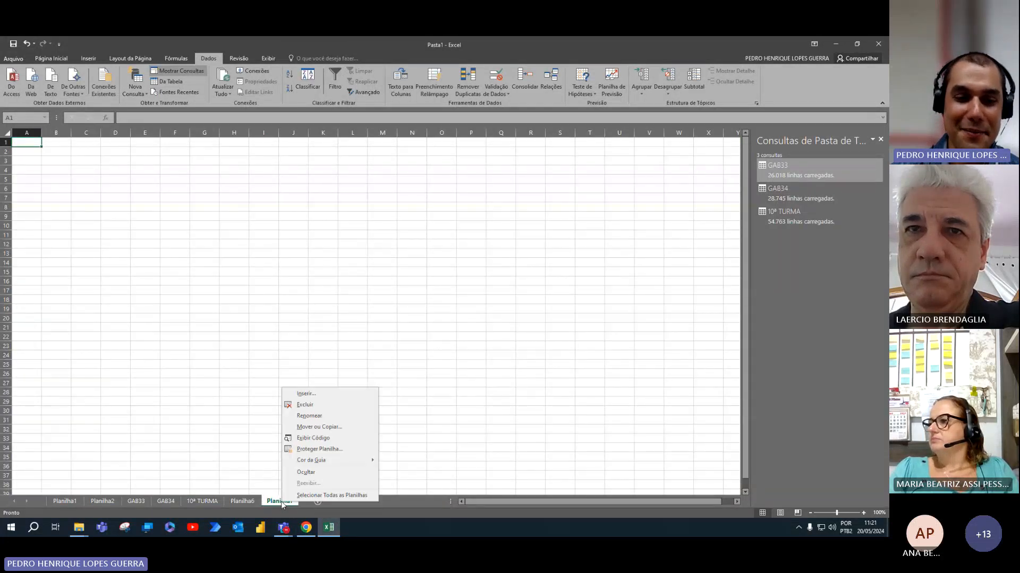
pyautogui.click(332, 404)
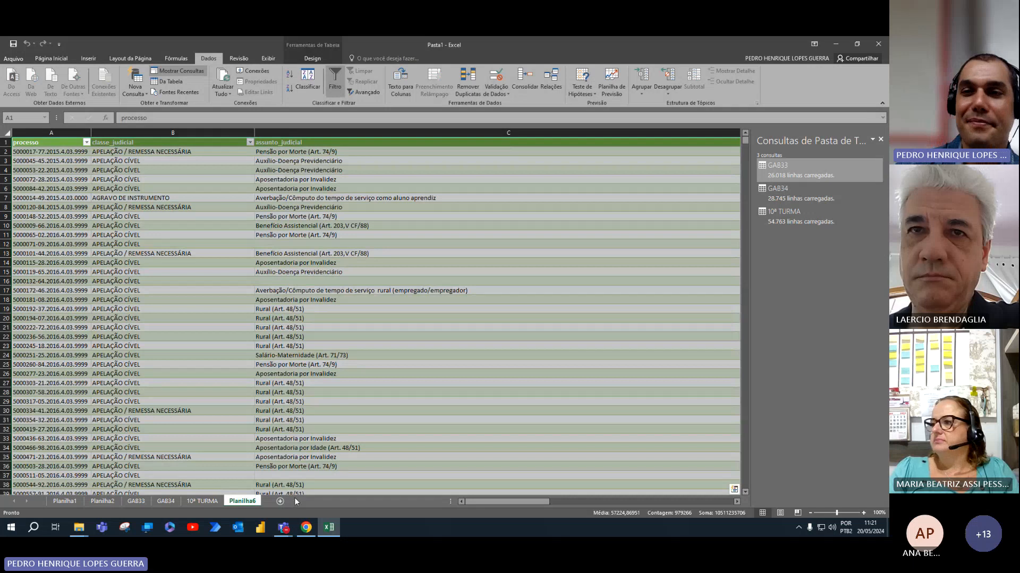
# Launch the Power Query editor from the Pasta1 workbook and narrow its query list.
pyautogui.click(144, 97)
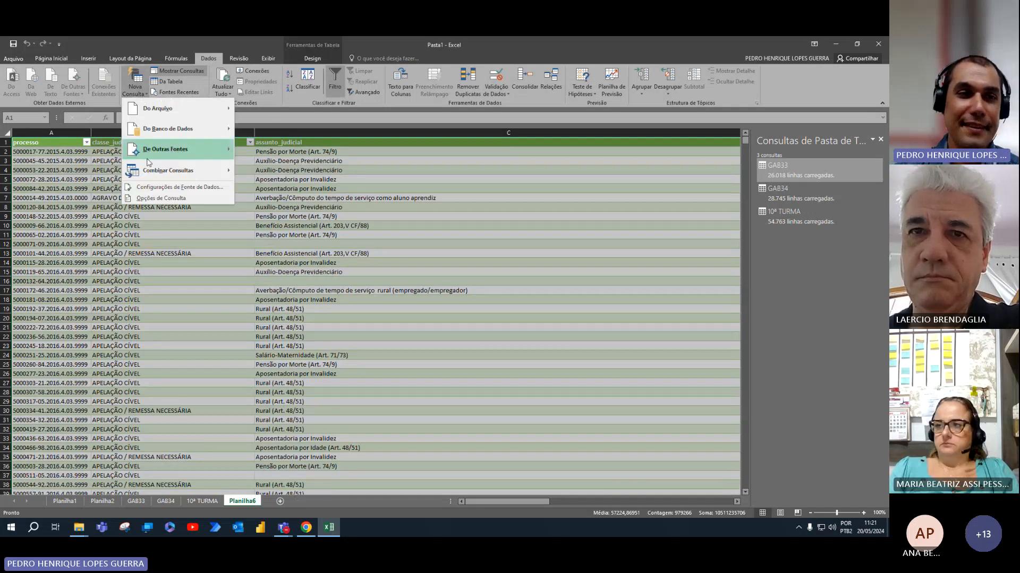
pyautogui.moveTo(150, 170)
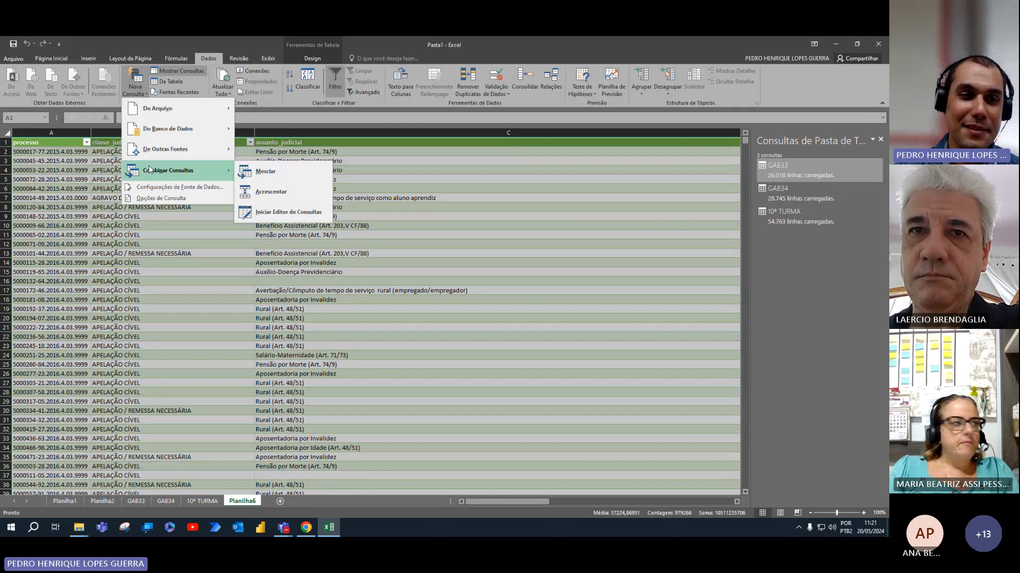
pyautogui.click(292, 212)
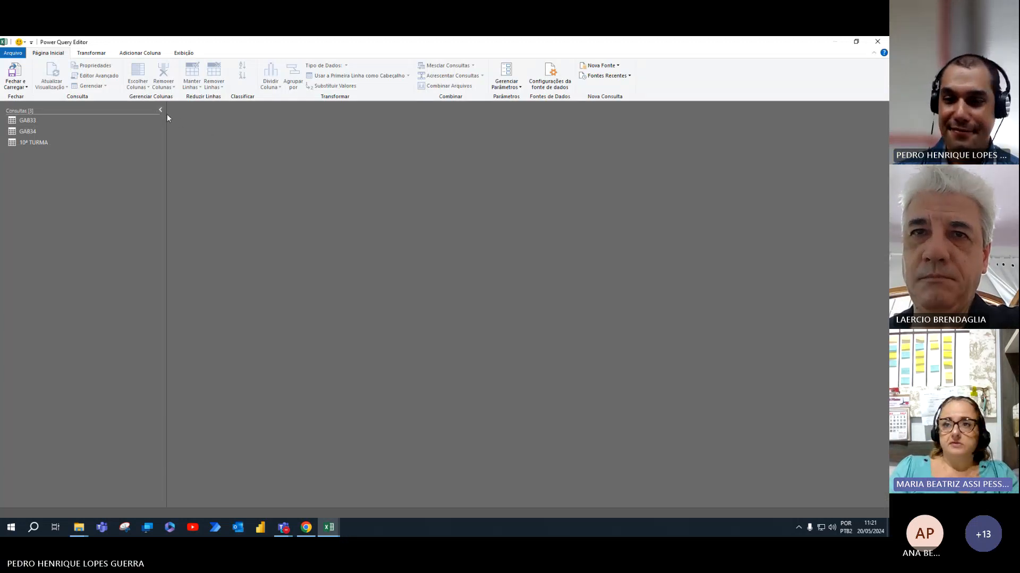
pyautogui.moveTo(167, 118); pyautogui.dragTo(128, 123)
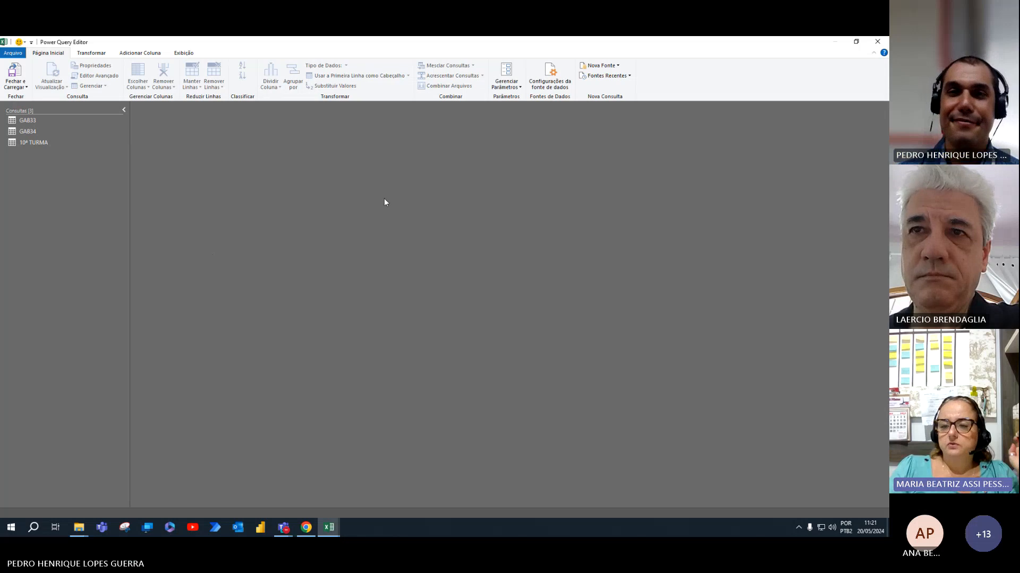
# Start a new query from a folder source and set its path to 94 - Distribuídos inside Atividade 1 - Arquivos Curso Excel on the desktop.
pyautogui.click(619, 67)
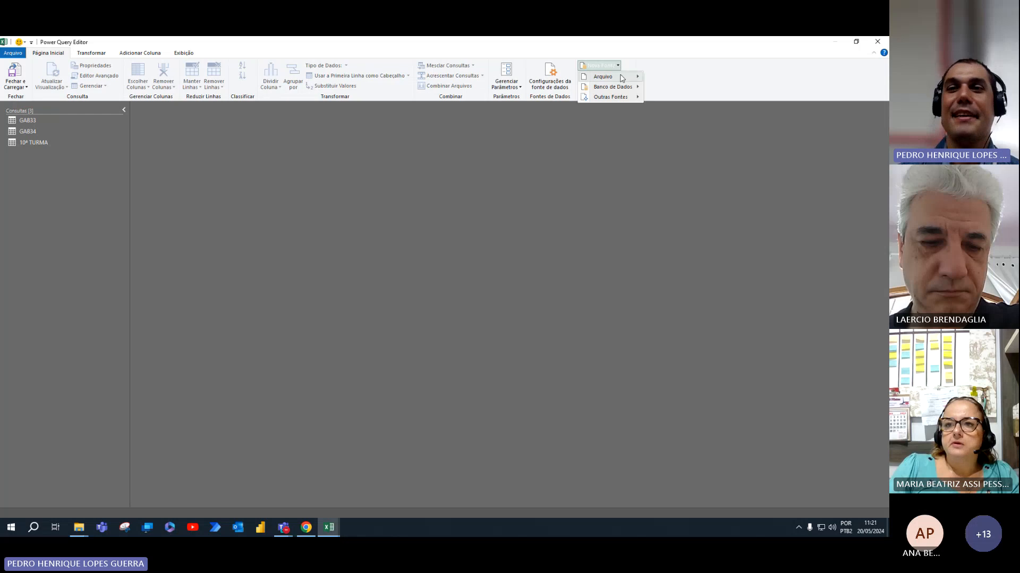
pyautogui.moveTo(611, 77)
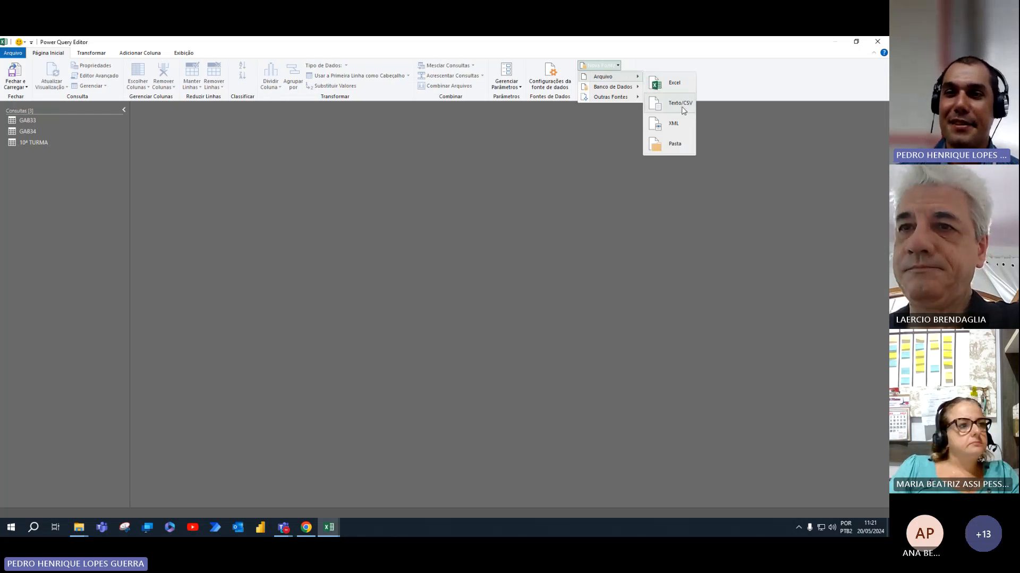
pyautogui.click(676, 144)
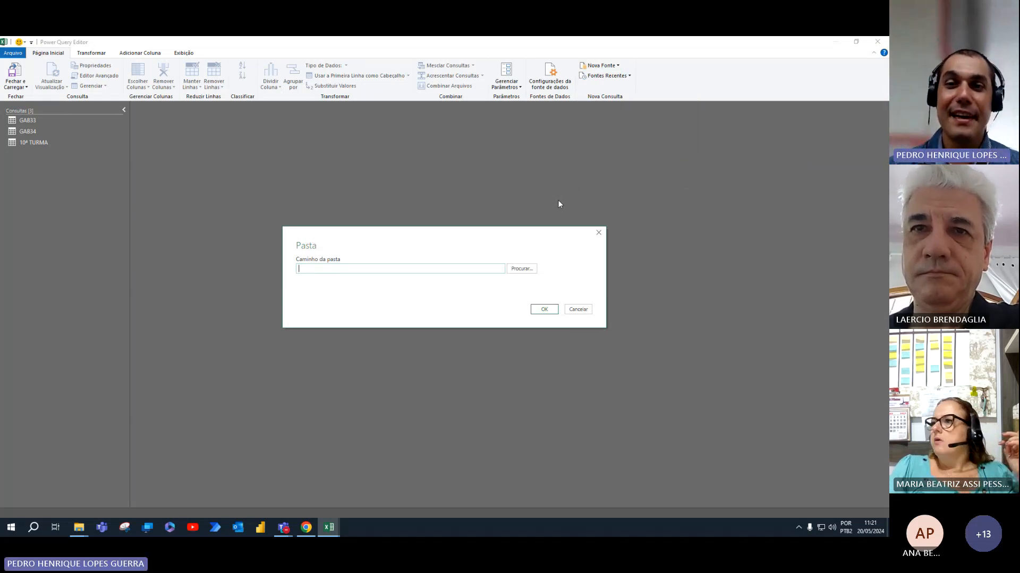
pyautogui.click(520, 269)
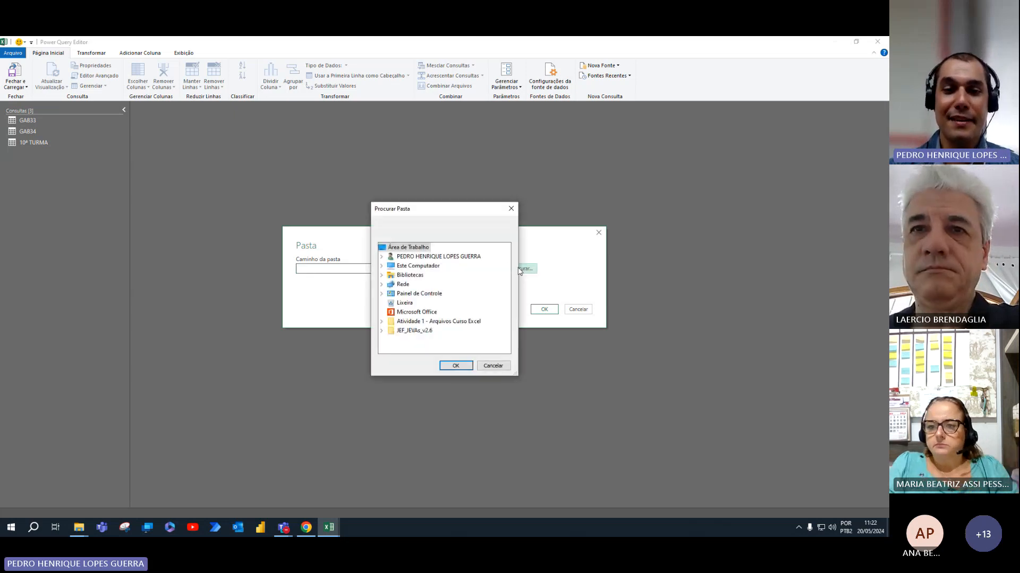
pyautogui.click(381, 266)
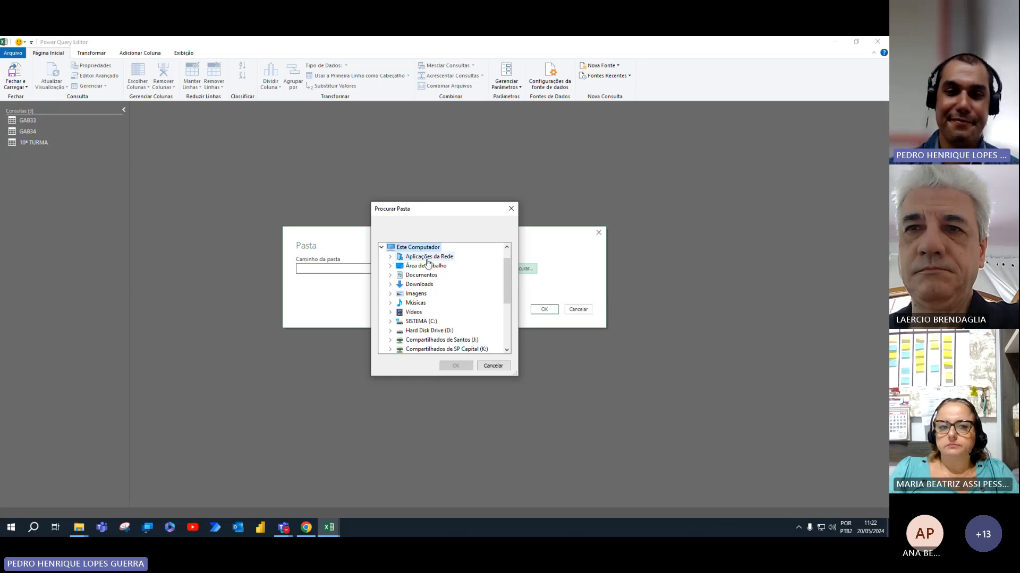
pyautogui.click(390, 265)
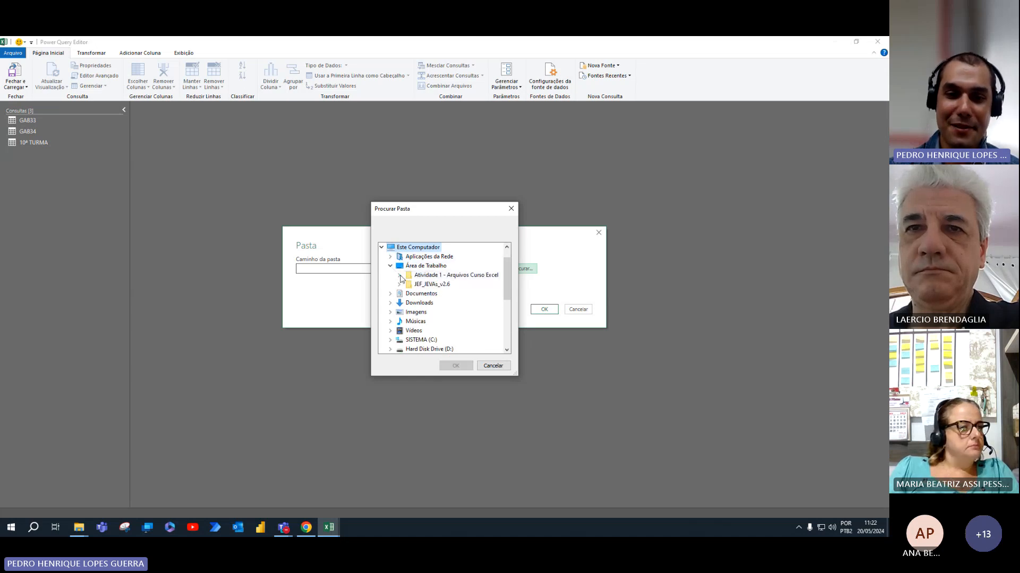
pyautogui.click(399, 275)
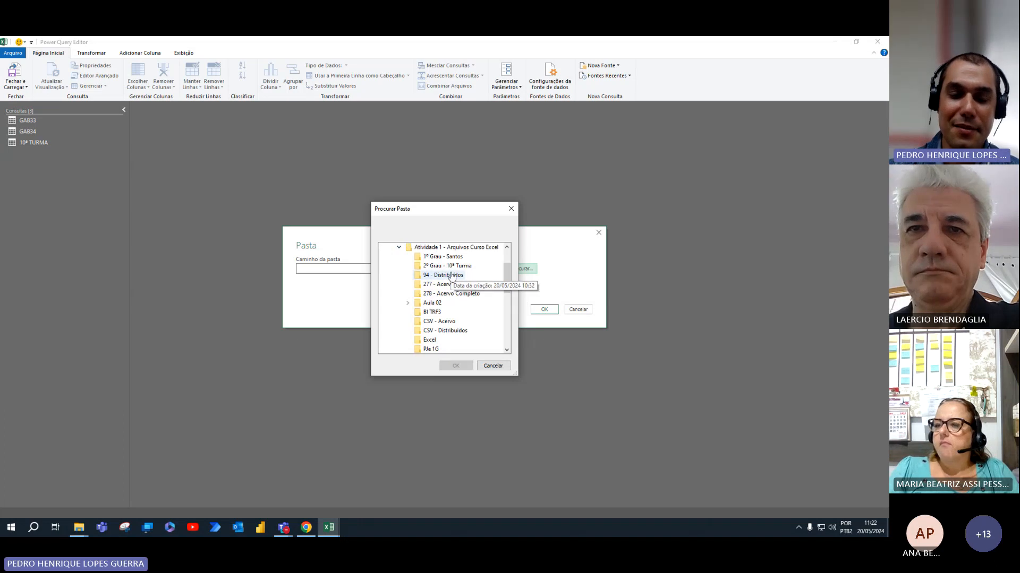
pyautogui.click(448, 275)
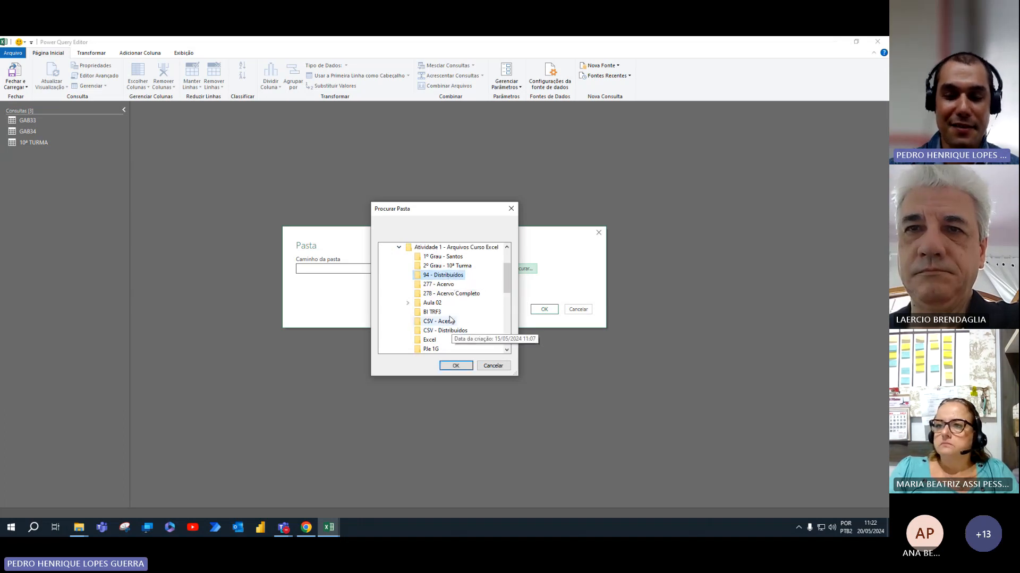
pyautogui.scroll(-1, 456, 319)
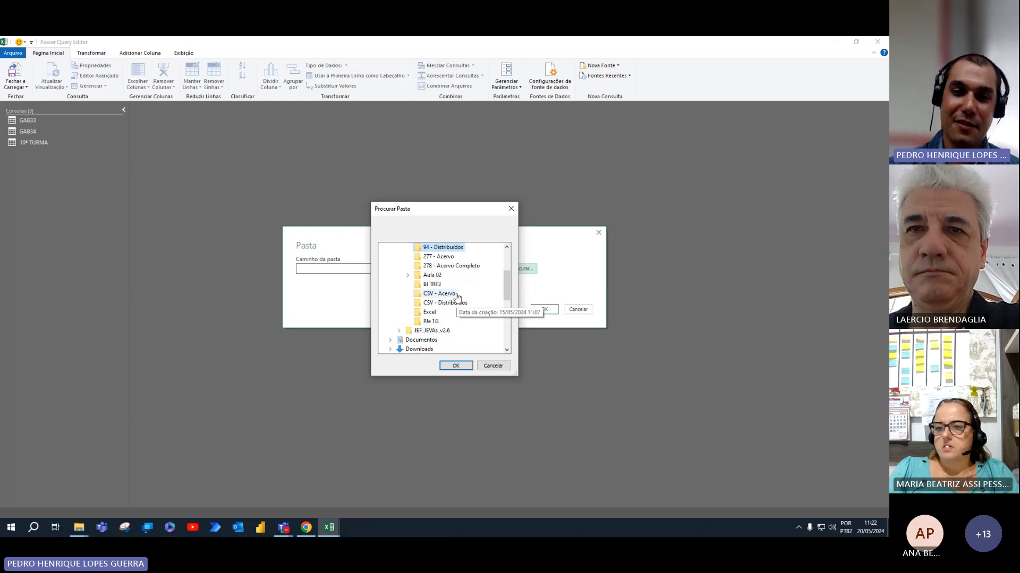
pyautogui.click(454, 365)
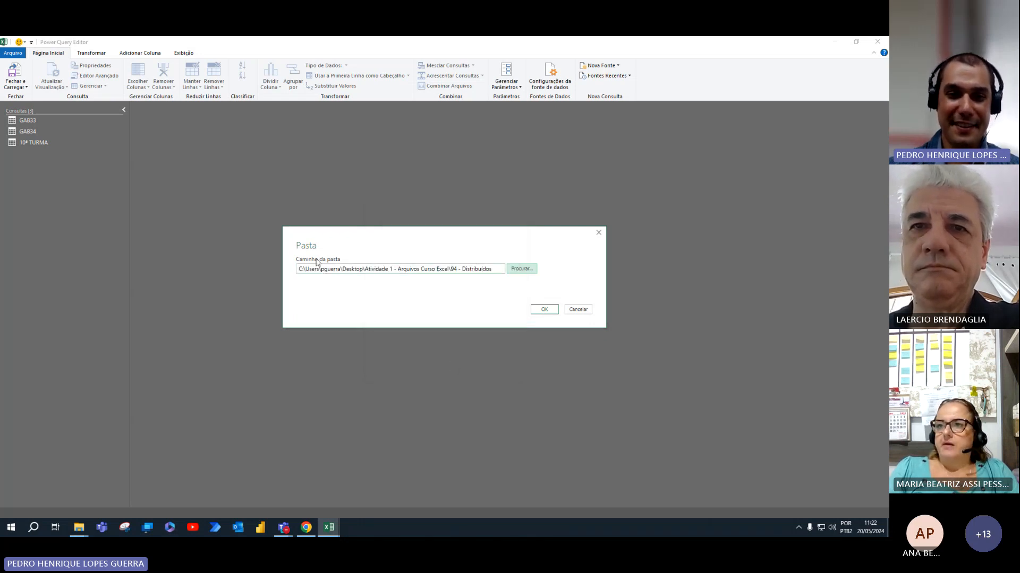
# Confirm the 94 - Distribuídos folder as source and examine the file preview through to the Folder Path column.
pyautogui.click(546, 310)
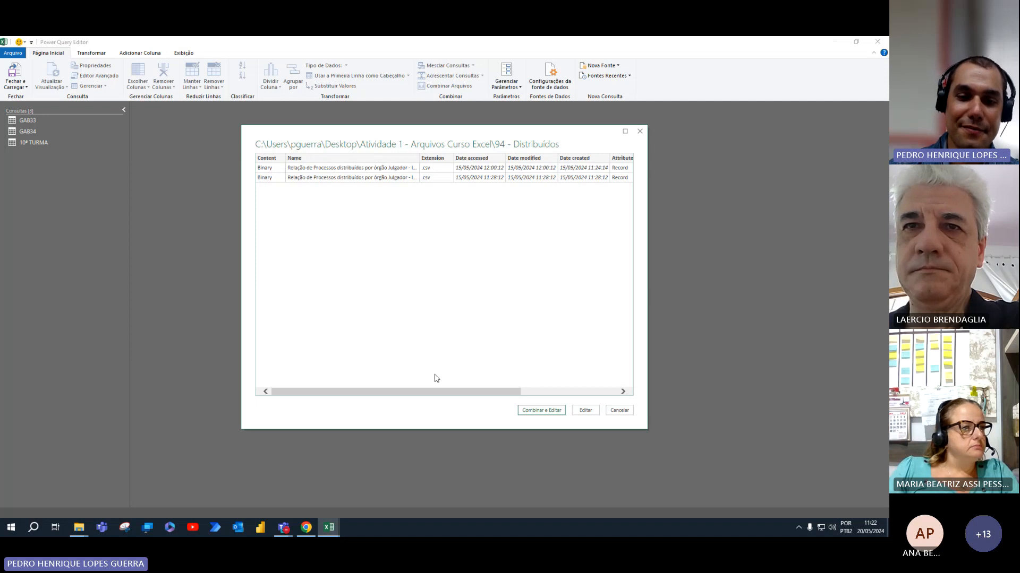
pyautogui.moveTo(441, 392); pyautogui.dragTo(573, 399)
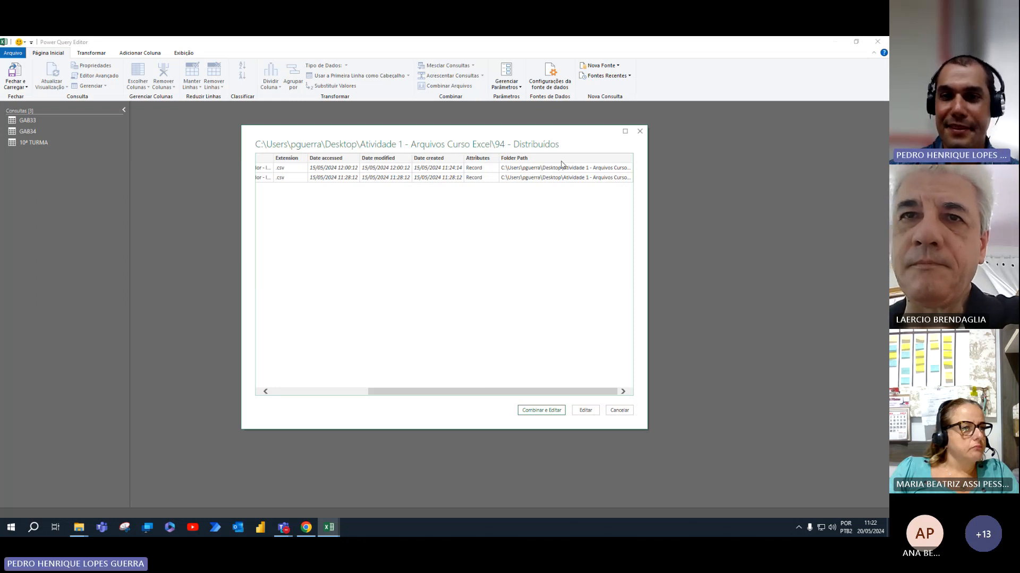
pyautogui.moveTo(519, 391); pyautogui.dragTo(485, 402)
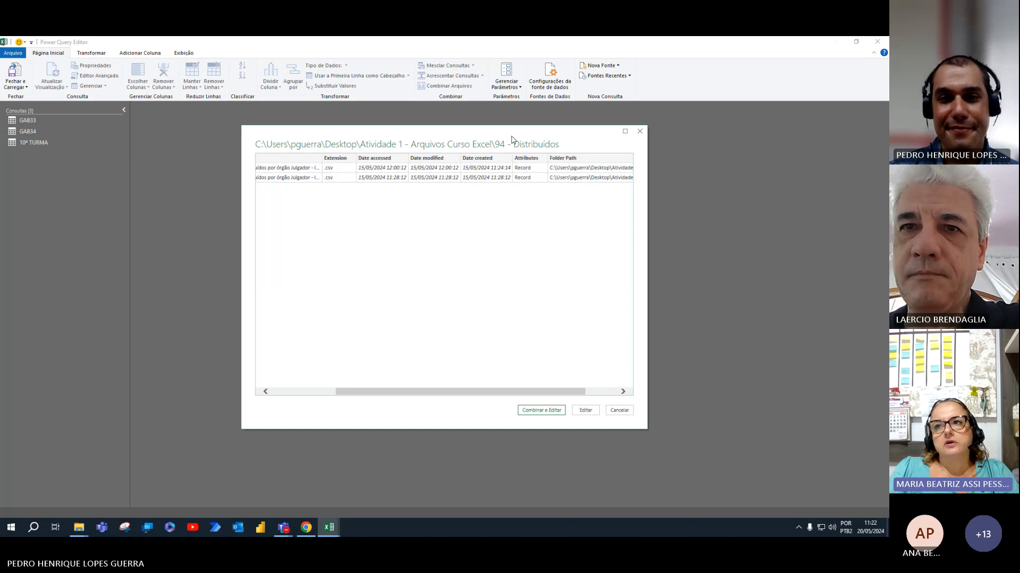
pyautogui.moveTo(496, 393); pyautogui.dragTo(344, 391)
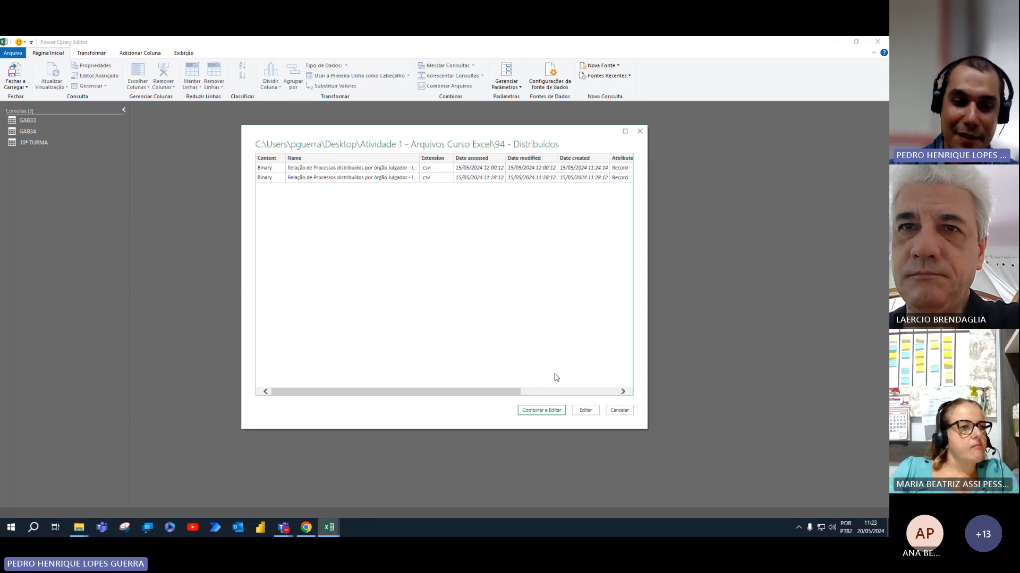
# Switch to File Explorer, open the 94 - Distribuídos folder and widen the Nome column to read the full file names.
pyautogui.moveTo(79, 531)
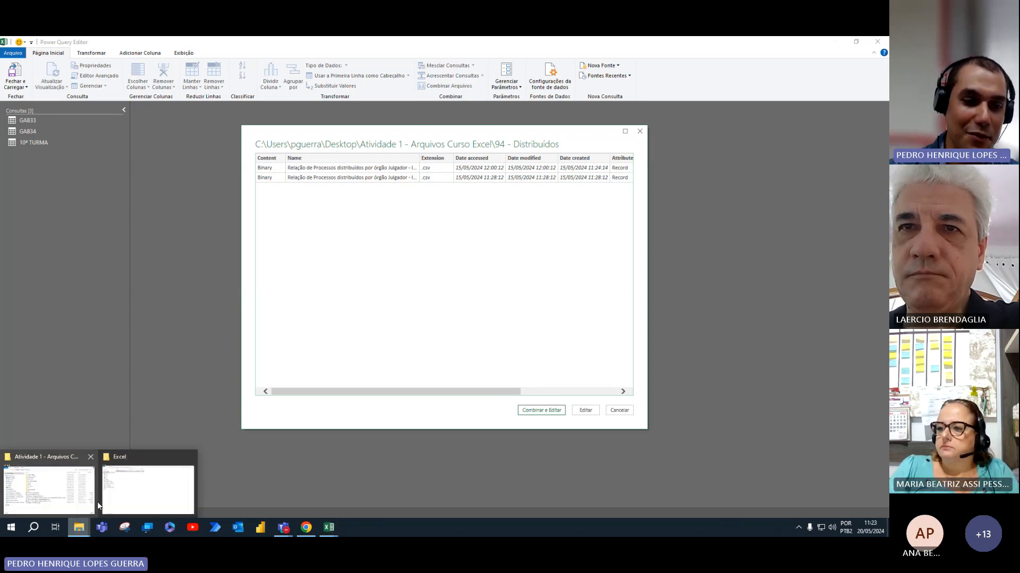
pyautogui.click(132, 500)
pyautogui.click(229, 66)
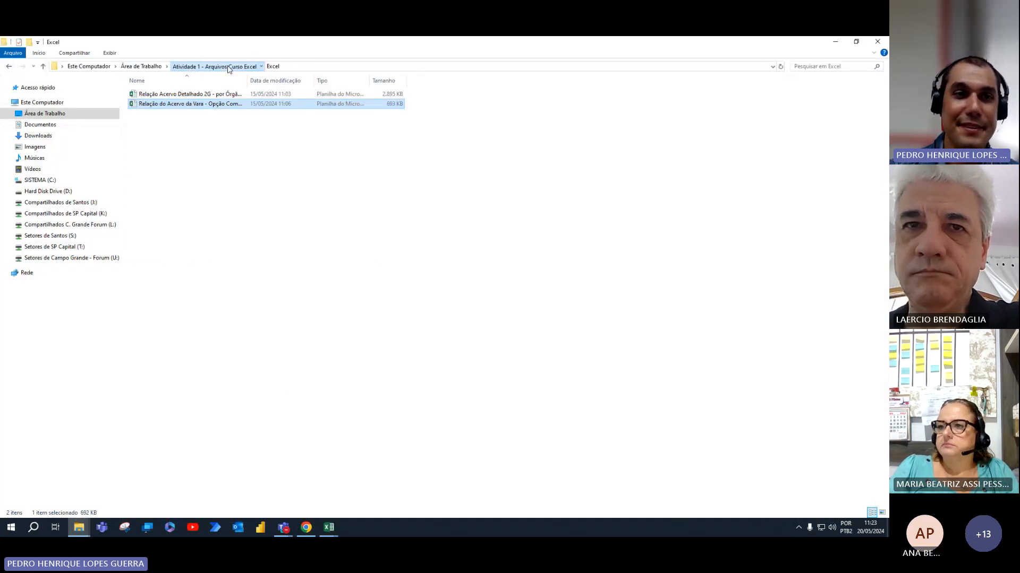
pyautogui.click(171, 114)
pyautogui.doubleClick(170, 115)
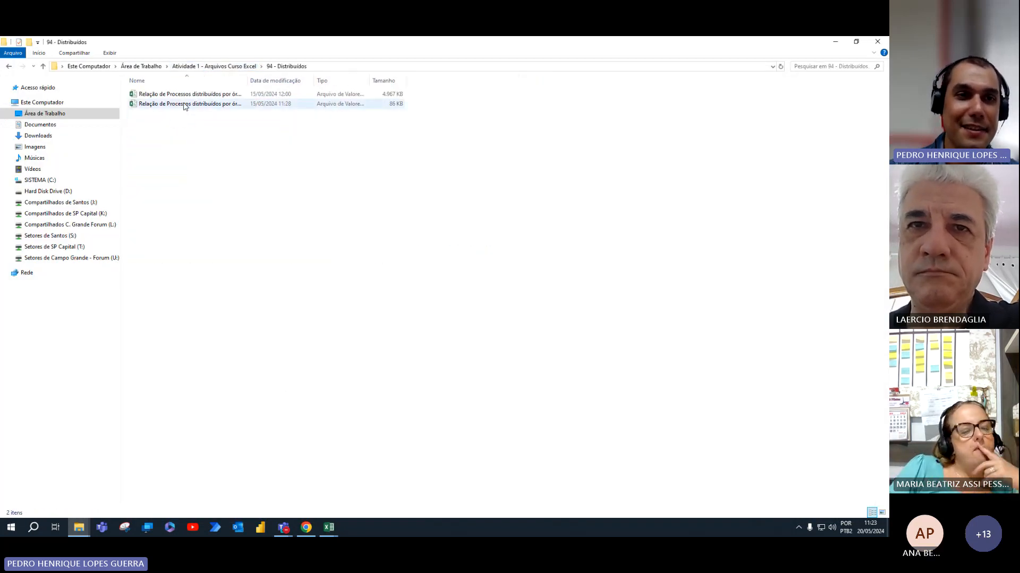
pyautogui.moveTo(247, 80); pyautogui.dragTo(389, 79)
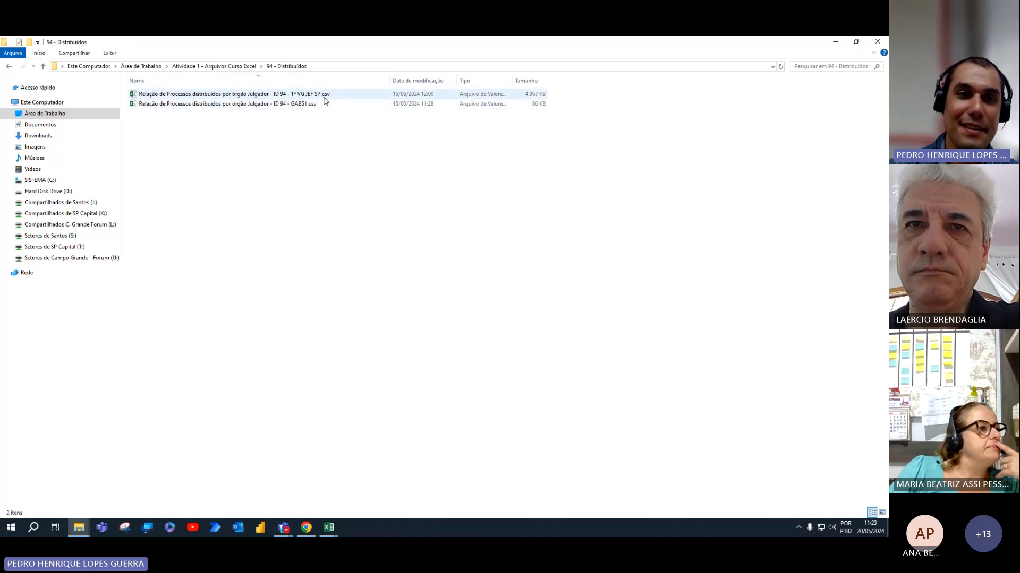
# Check the contents of the CSV - Distribuidos folder, then return to the folder preview in Power Query.
pyautogui.click(242, 66)
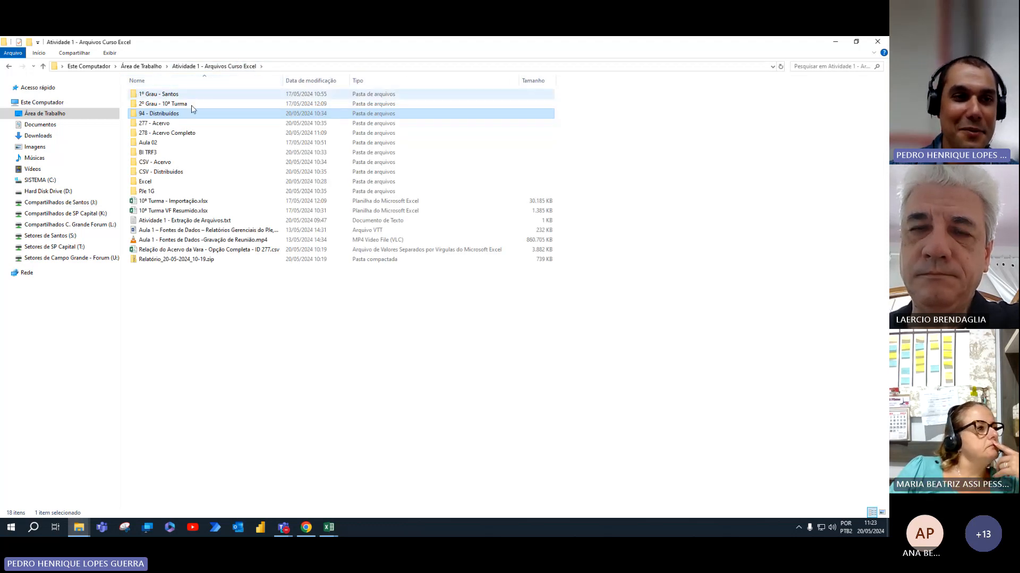
pyautogui.doubleClick(174, 175)
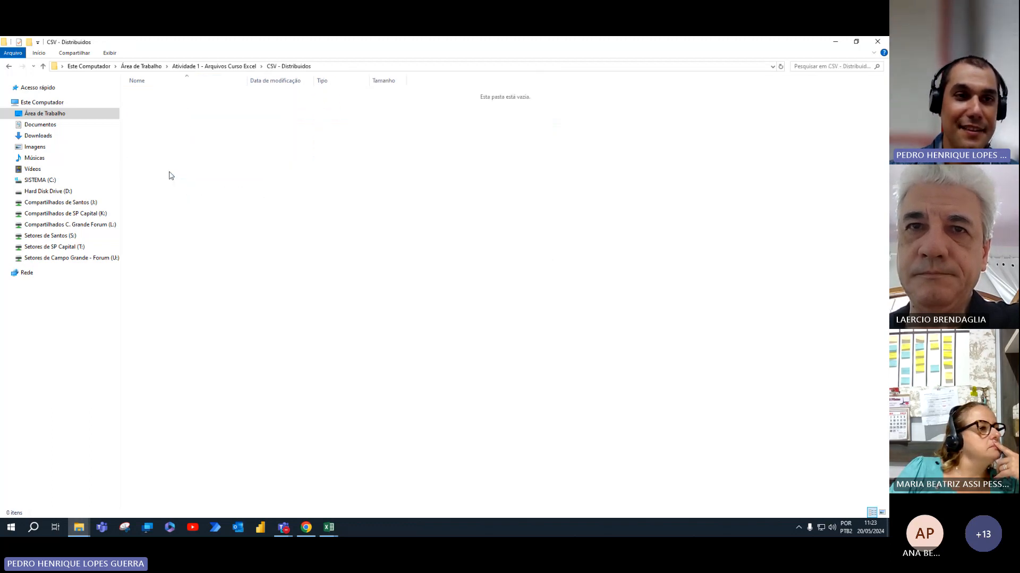
pyautogui.click(255, 67)
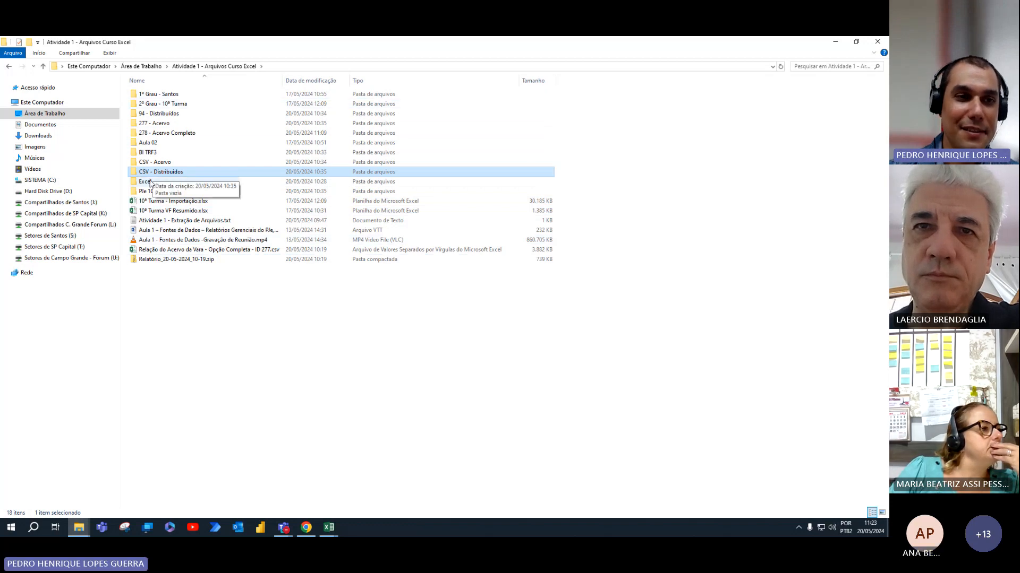
pyautogui.click(831, 42)
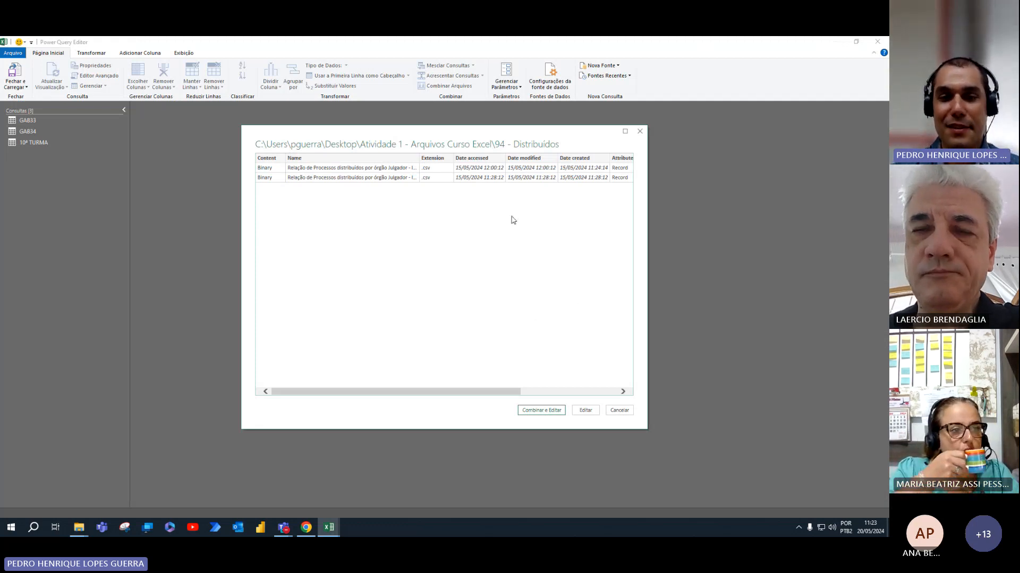
# Combine and edit the folder's files using the first file as sample, with data type detection based on the entire dataset.
pyautogui.click(550, 410)
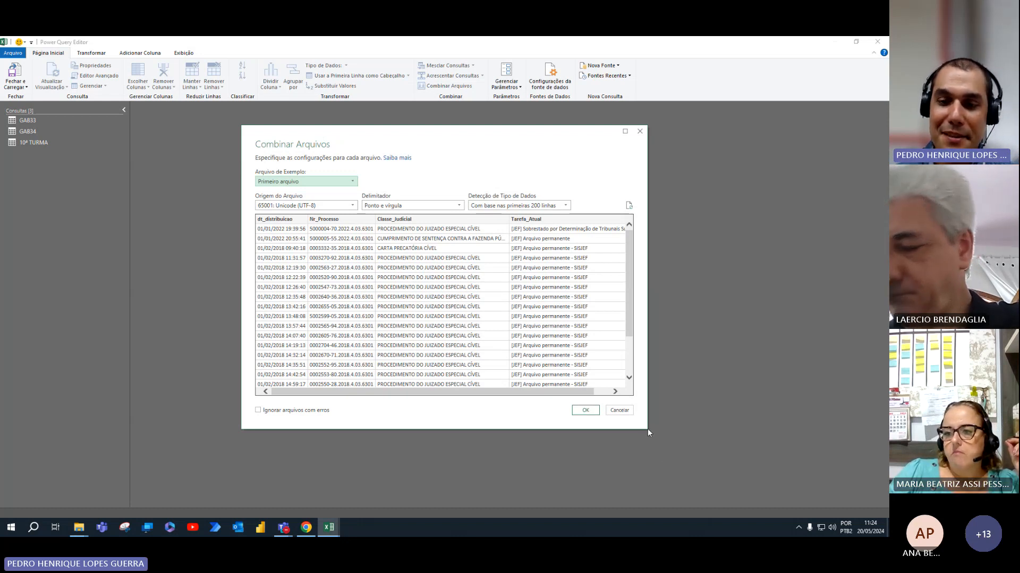
pyautogui.moveTo(644, 425); pyautogui.dragTo(768, 482)
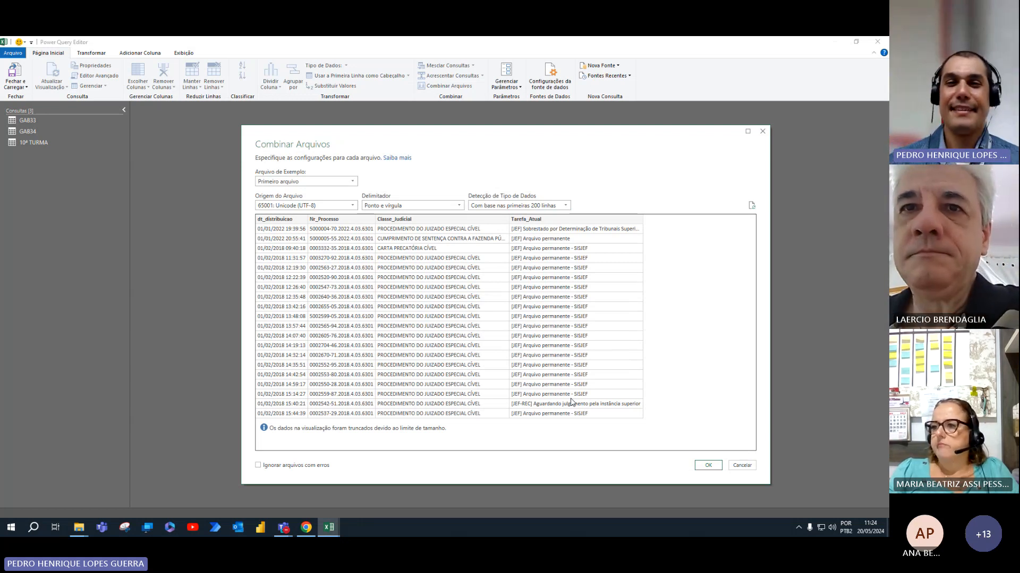
pyautogui.click(565, 206)
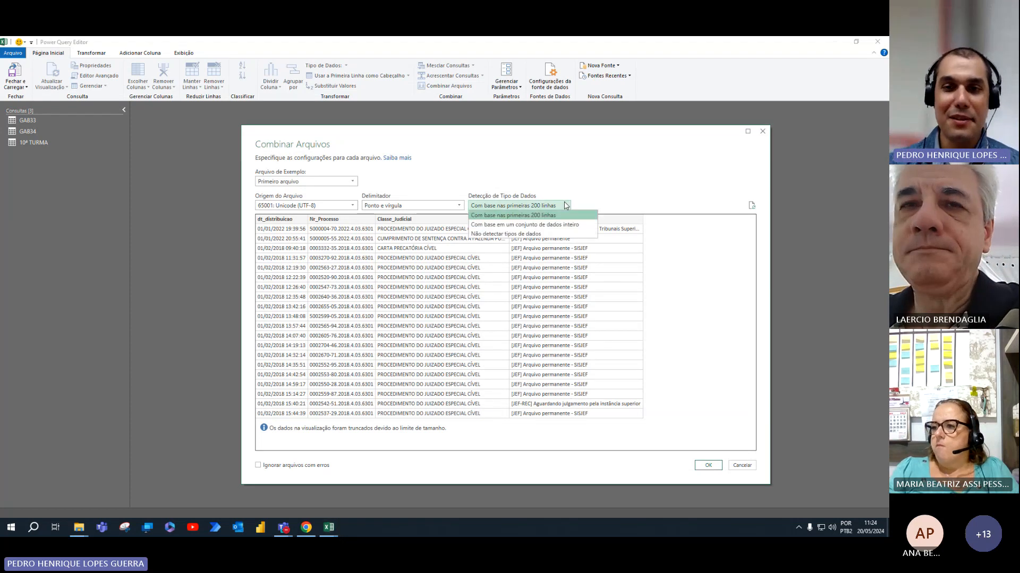
pyautogui.click(570, 224)
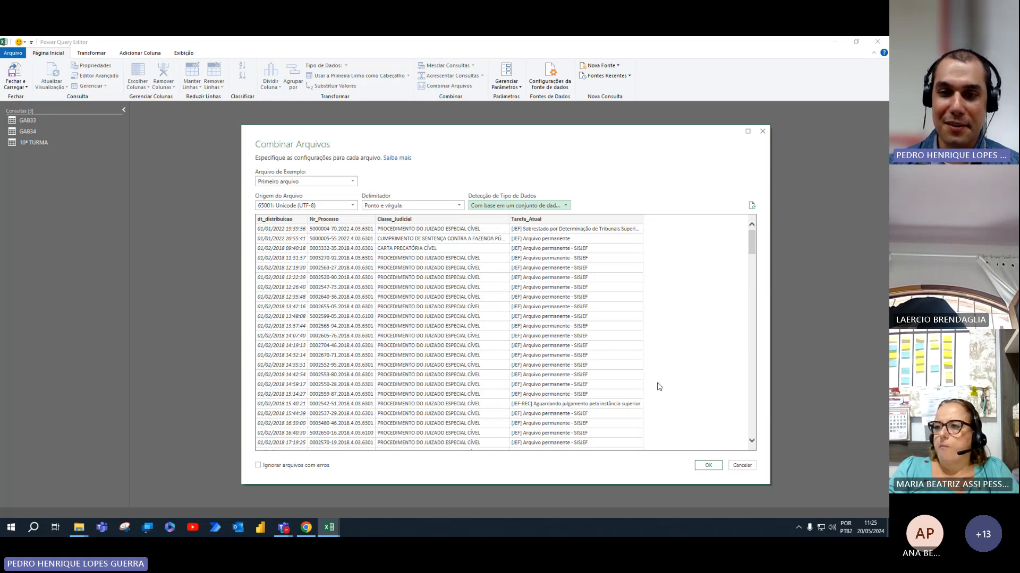
pyautogui.click(709, 468)
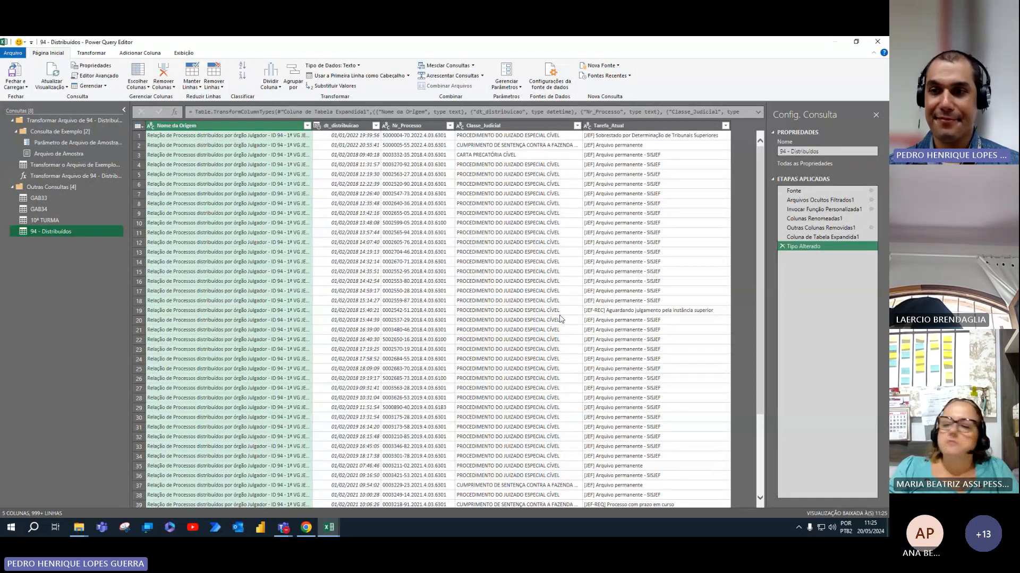
# Look through the combined rows and widen the Nome da Origem column to show the full file names.
pyautogui.scroll(-20, 560, 318)
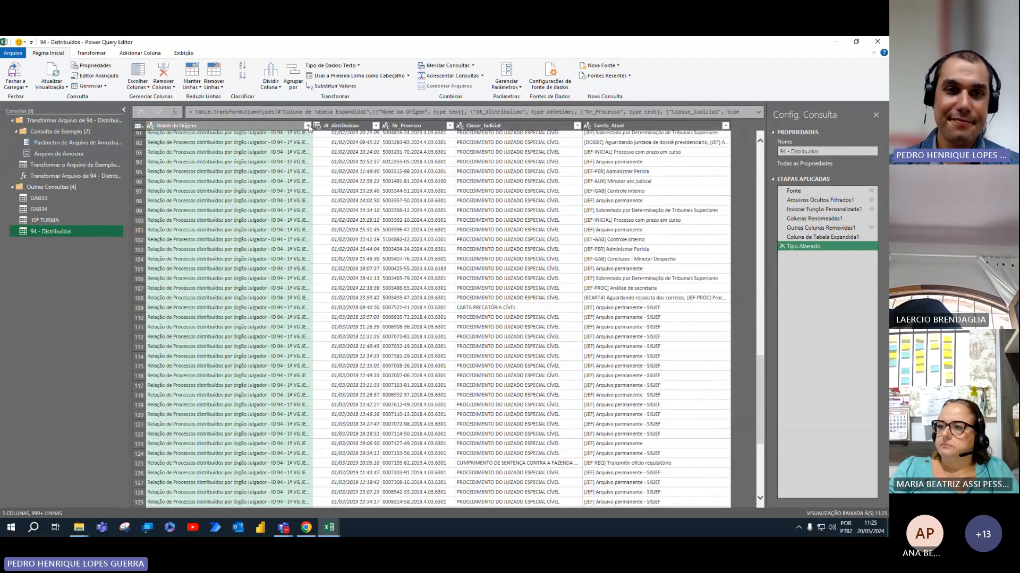
pyautogui.doubleClick(312, 126)
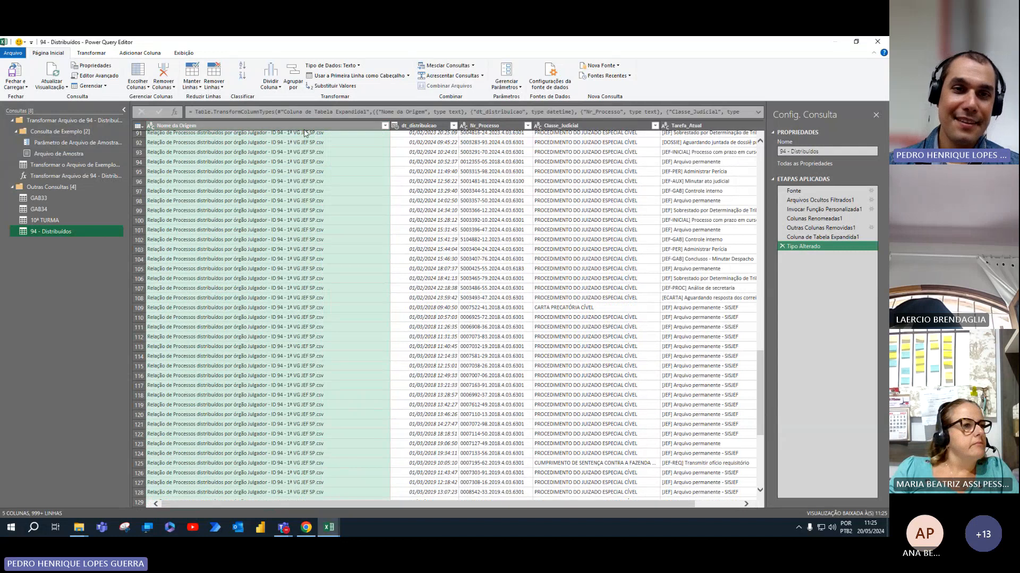
pyautogui.scroll(20, 321, 157)
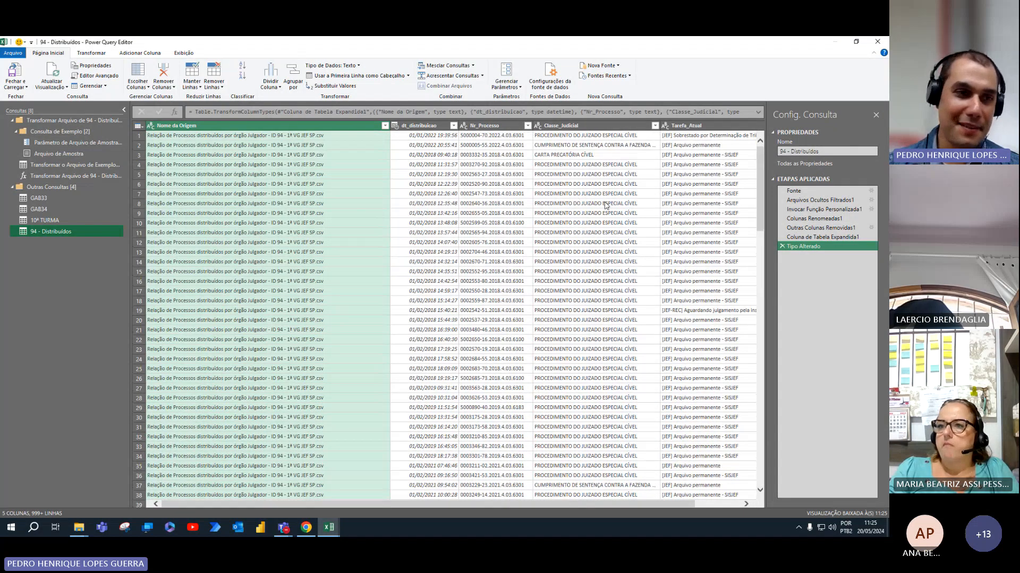
# Review the settings of the Fonte, Arquivos Ocultos Filtrados1 and Invocar Função Personalizada1 steps without changing them.
pyautogui.click(840, 193)
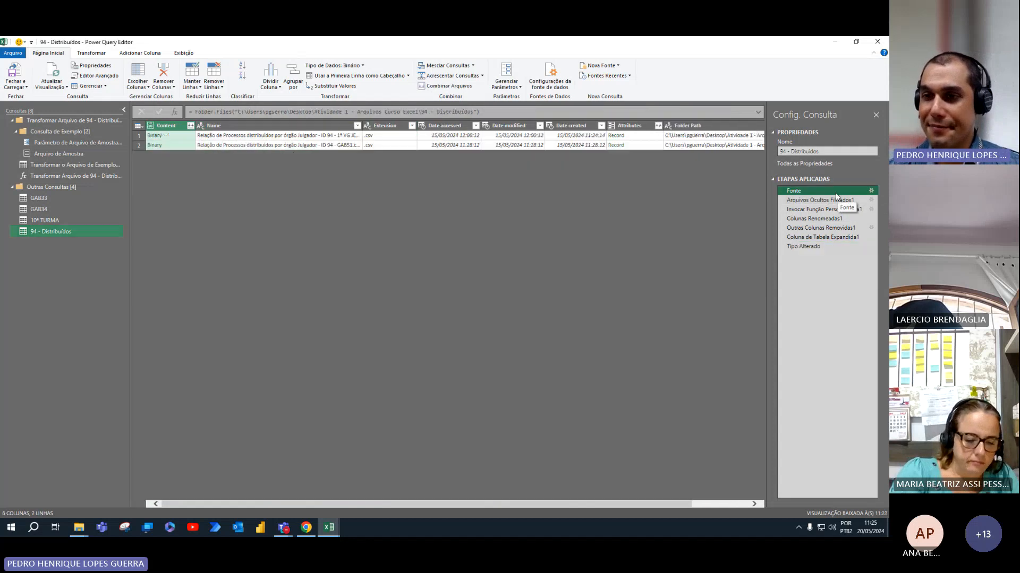
pyautogui.click(871, 190)
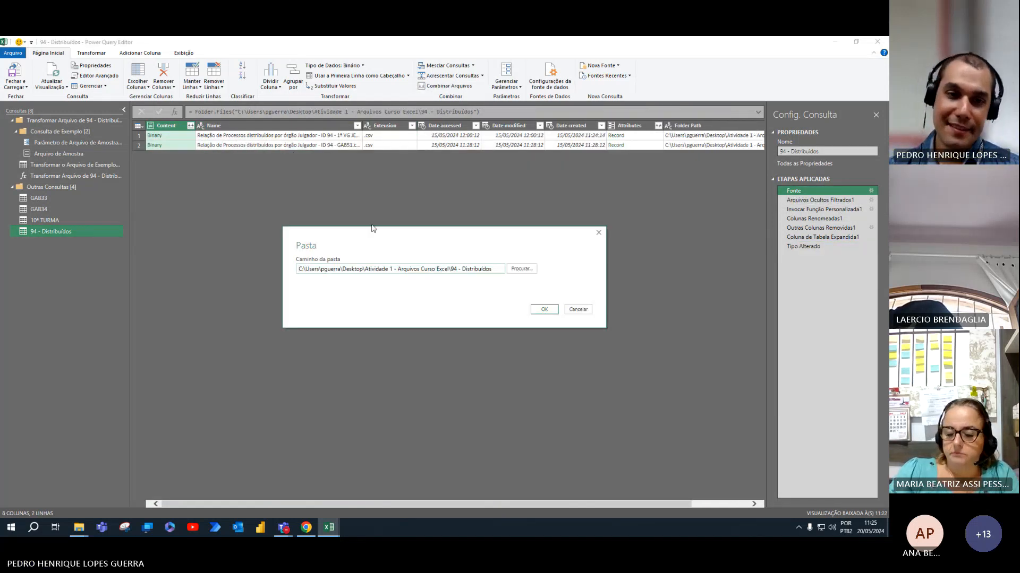
pyautogui.click(578, 310)
pyautogui.click(871, 200)
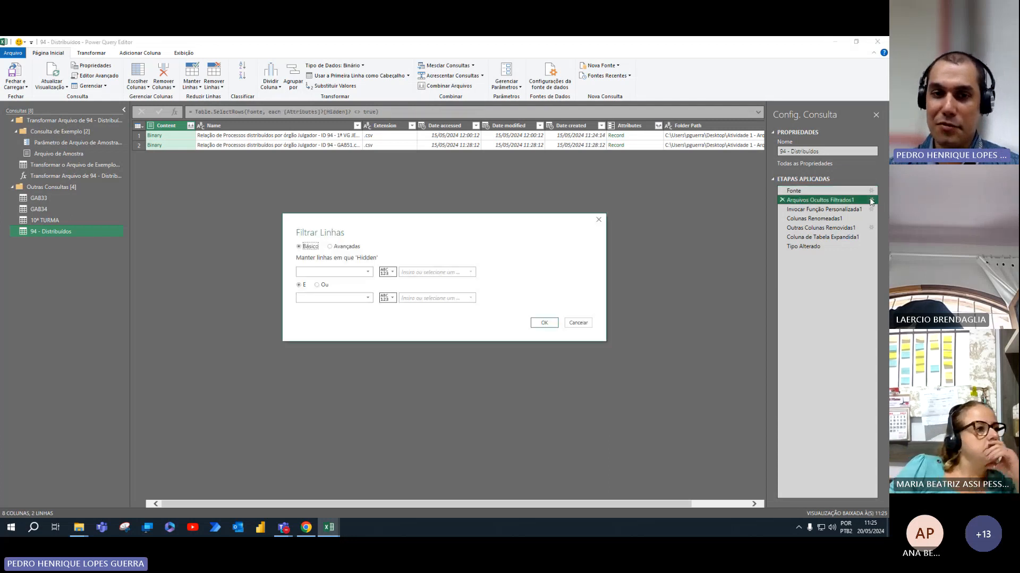
pyautogui.click(589, 322)
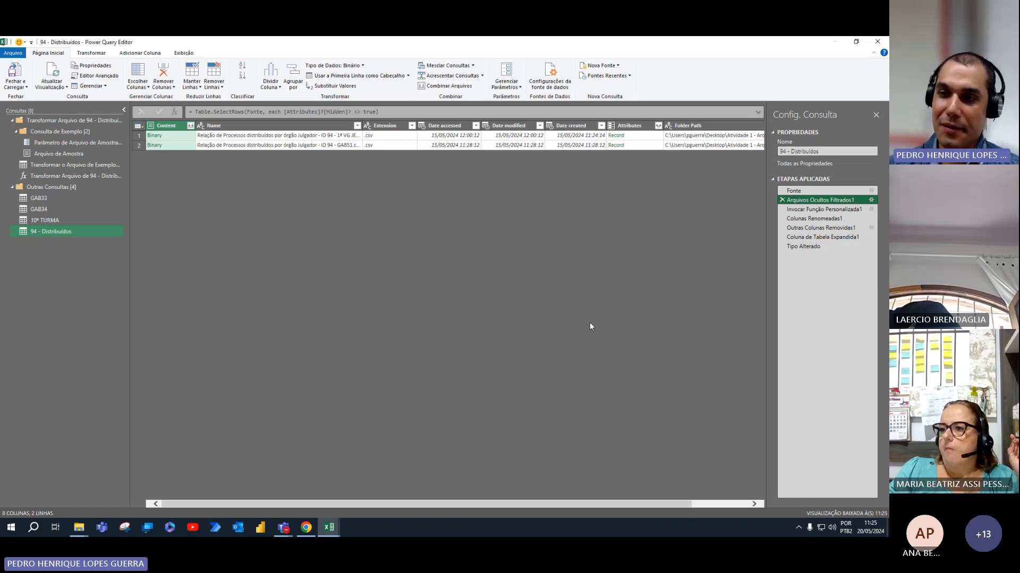
pyautogui.click(871, 209)
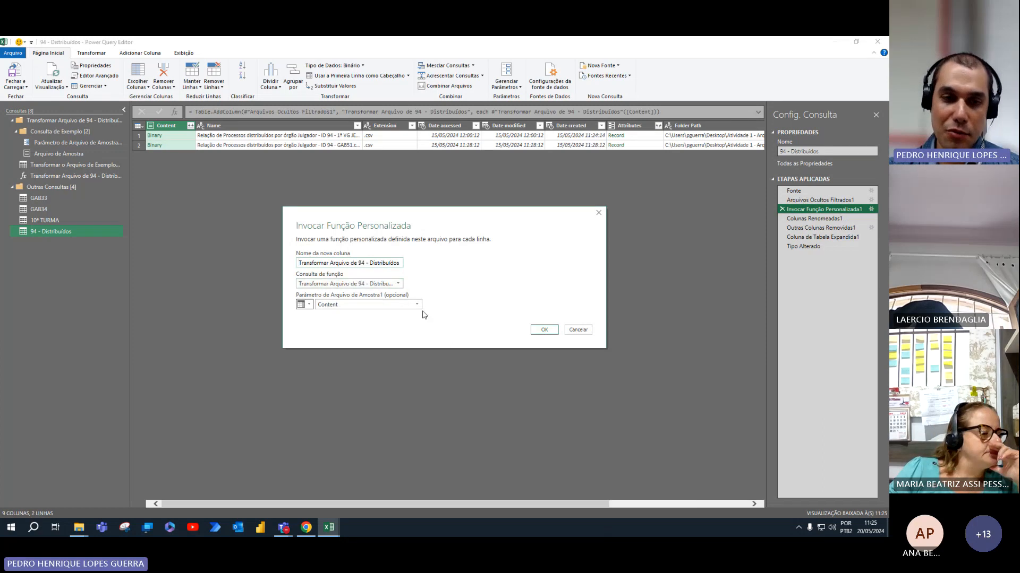
pyautogui.click(578, 328)
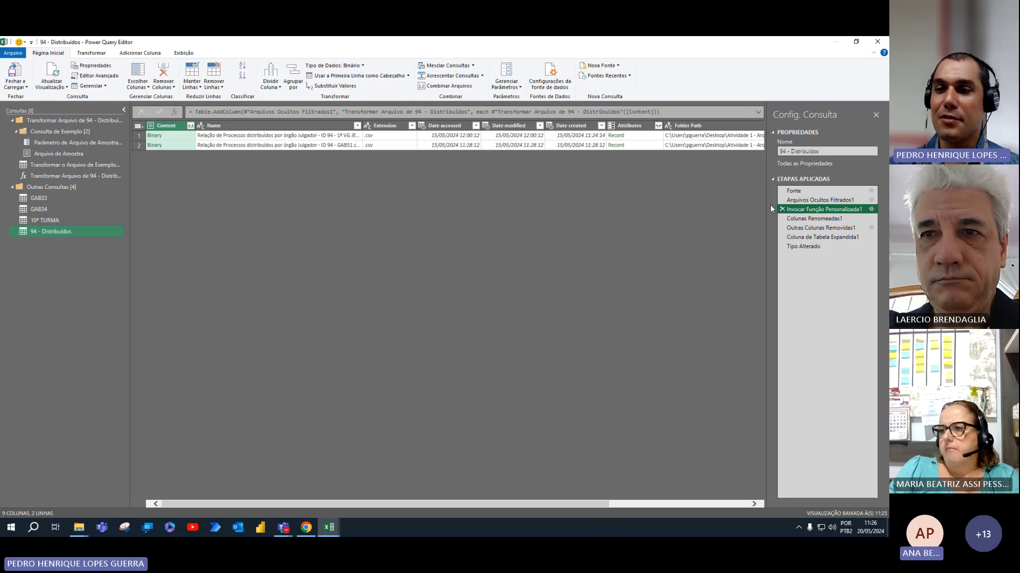
# Examine the table at each remaining applied step, from Colunas Renomeadas1 through Tipo Alterado.
pyautogui.click(823, 218)
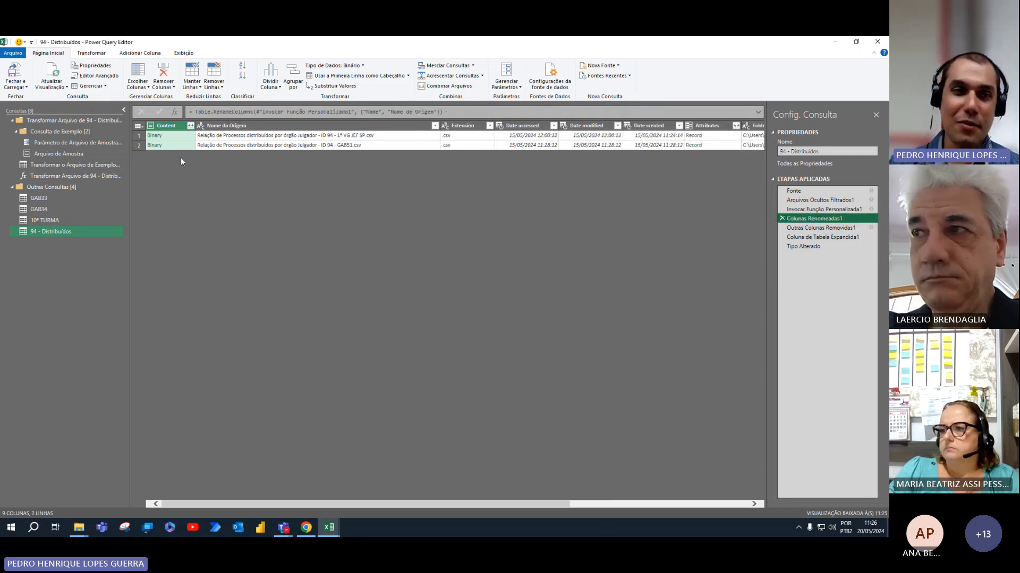
pyautogui.click(825, 227)
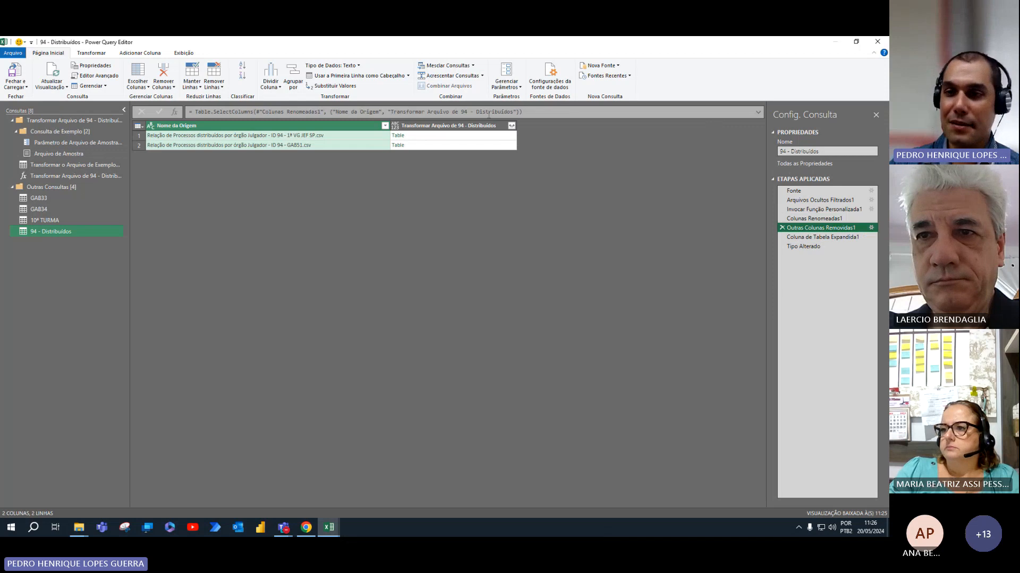
pyautogui.click(840, 244)
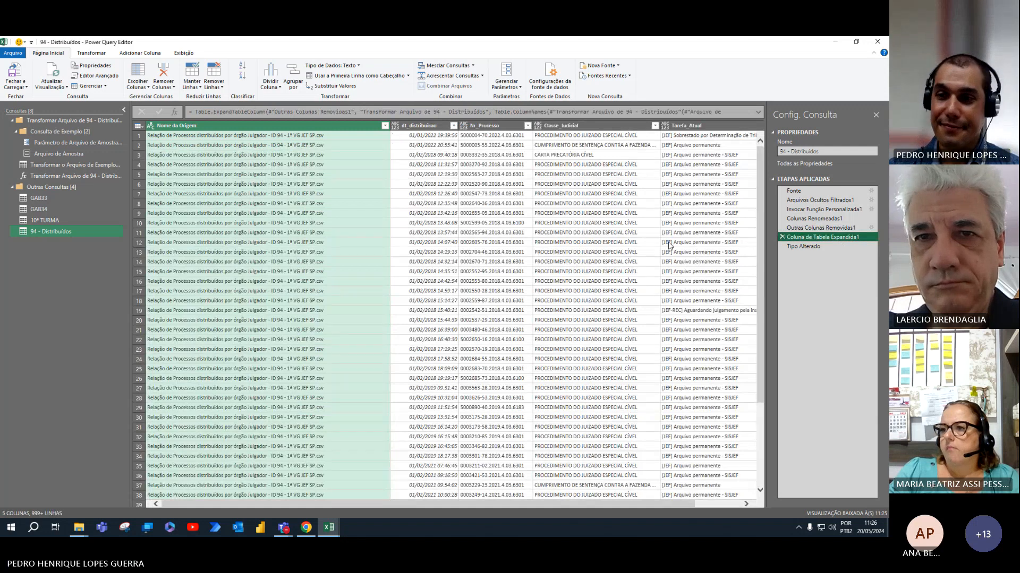
pyautogui.click(815, 247)
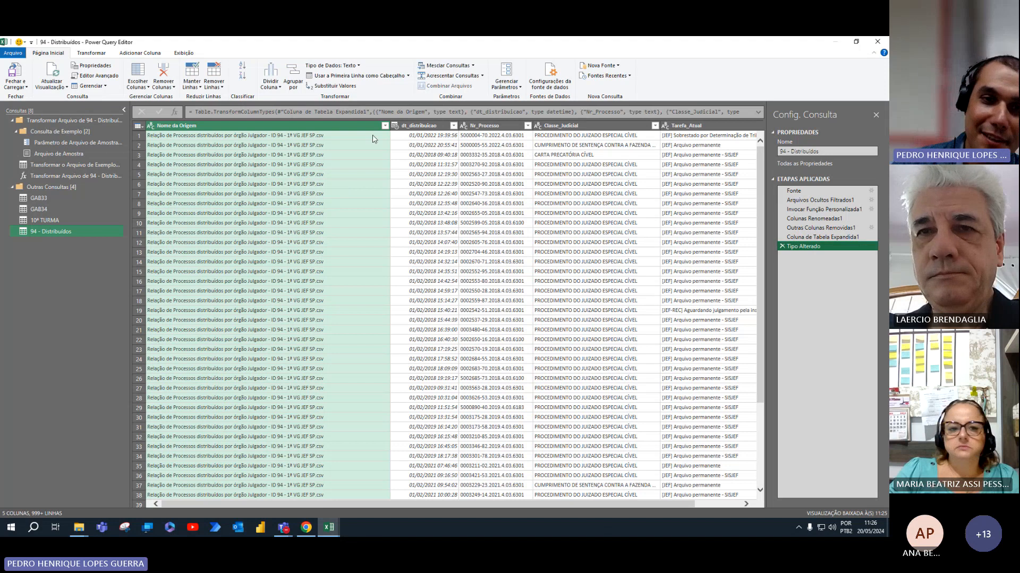
# Load the complete filter list of the Nome da Origem column and check which source files it contains, leaving it unfiltered.
pyautogui.click(385, 126)
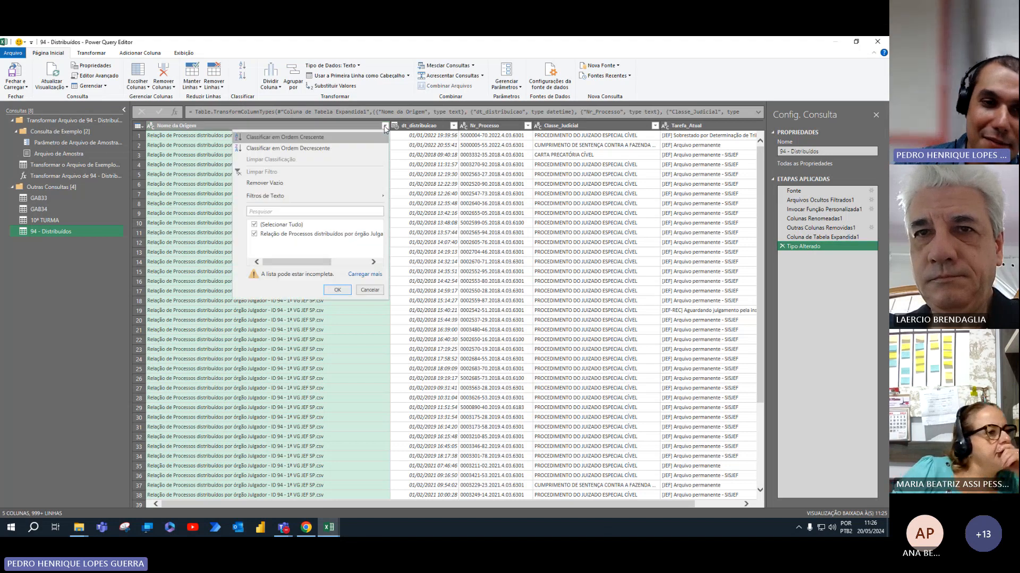
pyautogui.click(364, 273)
pyautogui.moveTo(319, 264); pyautogui.dragTo(416, 266)
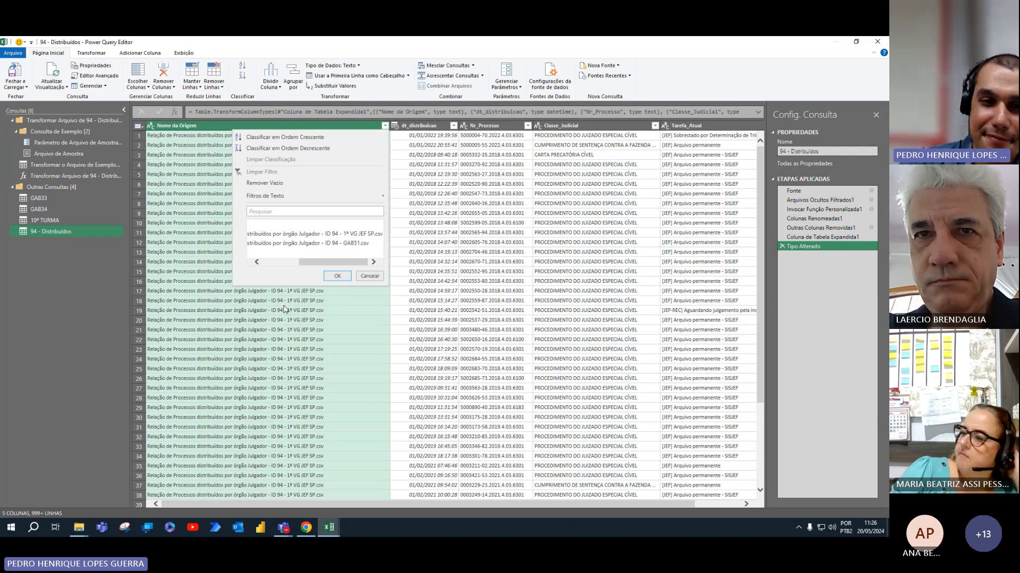
pyautogui.click(364, 276)
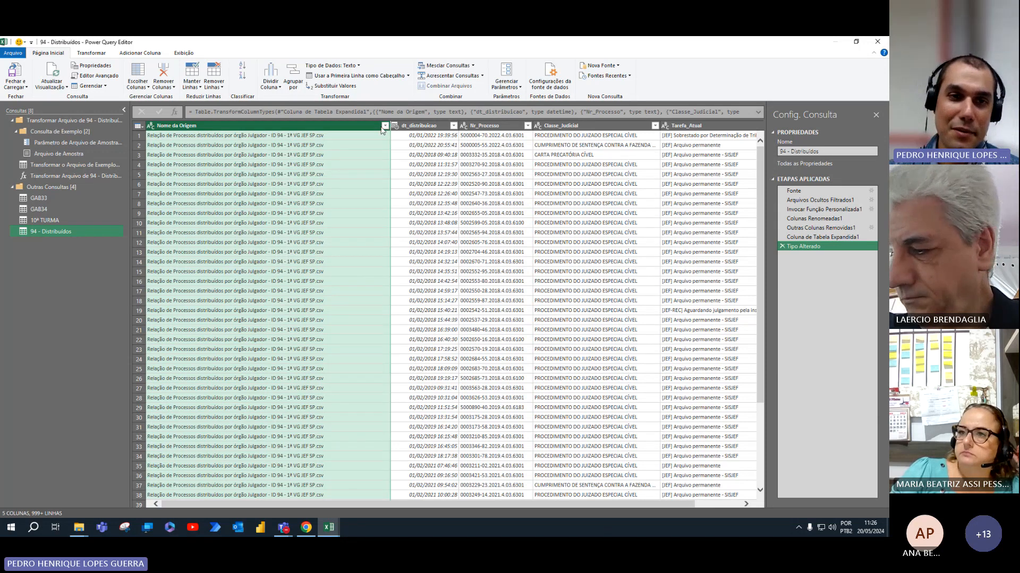
# Narrow the Nome da Origem column and check the ends of the source file names in its filter list, leaving it unfiltered.
pyautogui.moveTo(389, 126); pyautogui.dragTo(205, 128)
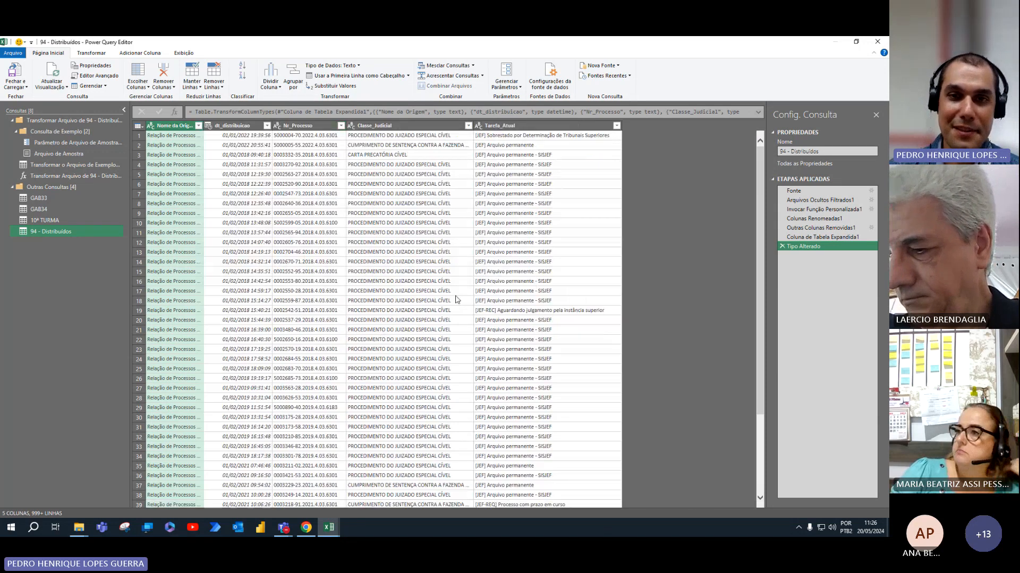
pyautogui.click(198, 126)
pyautogui.click(195, 273)
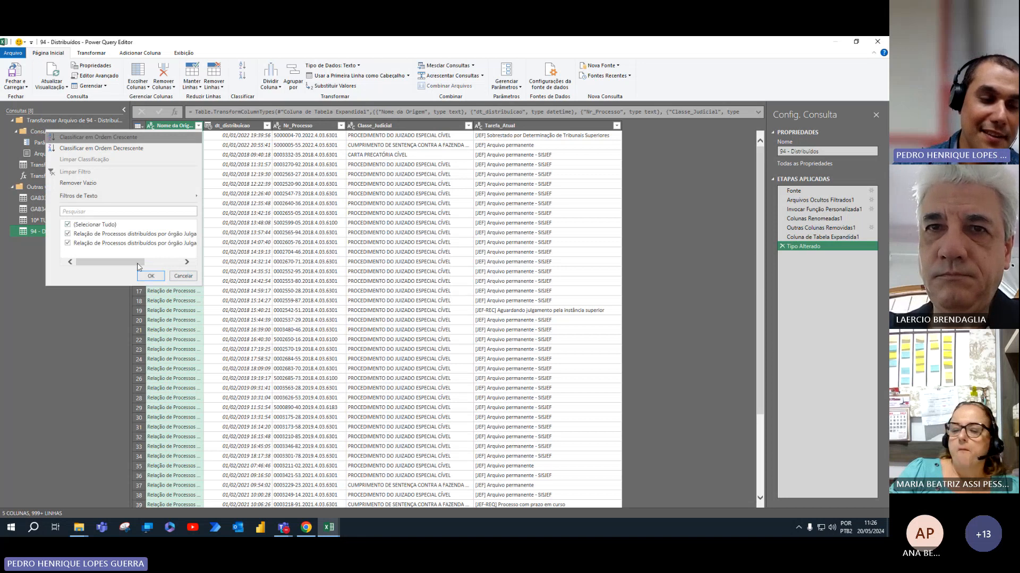
pyautogui.moveTo(137, 263); pyautogui.dragTo(202, 267)
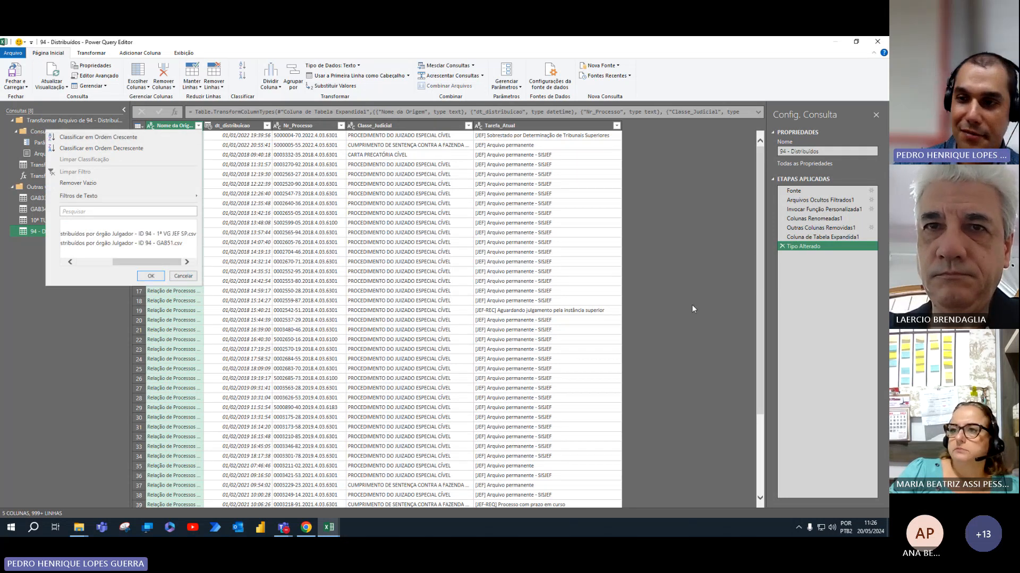
pyautogui.click(871, 295)
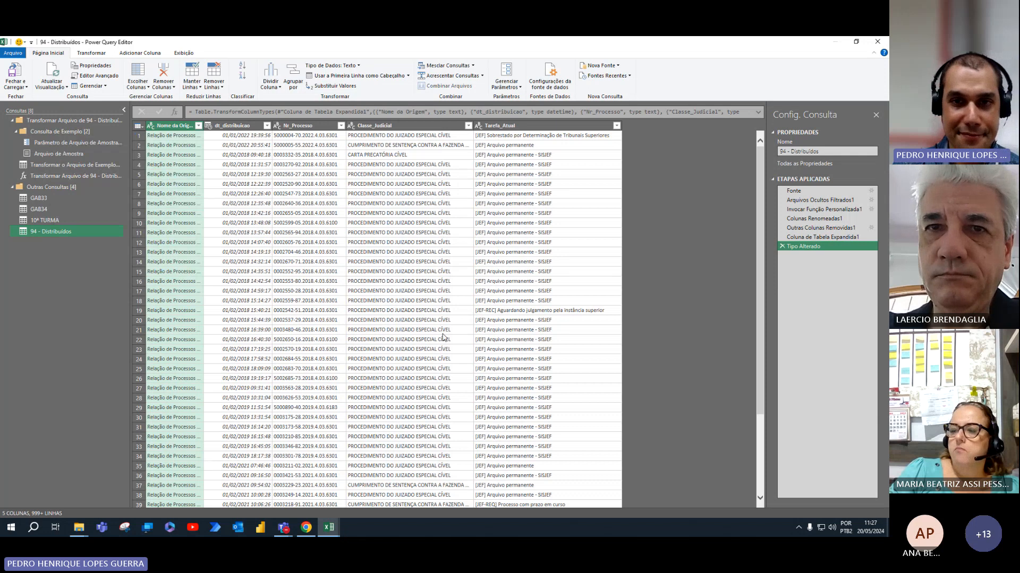
# Look through the combined rows and columns, and fit the Nome da Origem column width to the full file names.
pyautogui.scroll(-20, 457, 331)
pyautogui.scroll(-20, 461, 331)
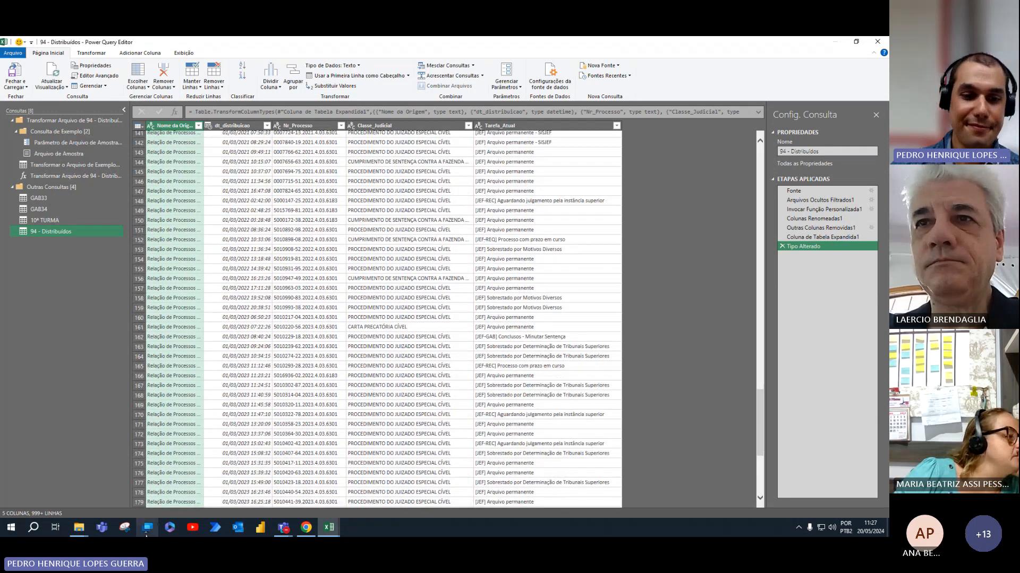
pyautogui.moveTo(80, 529)
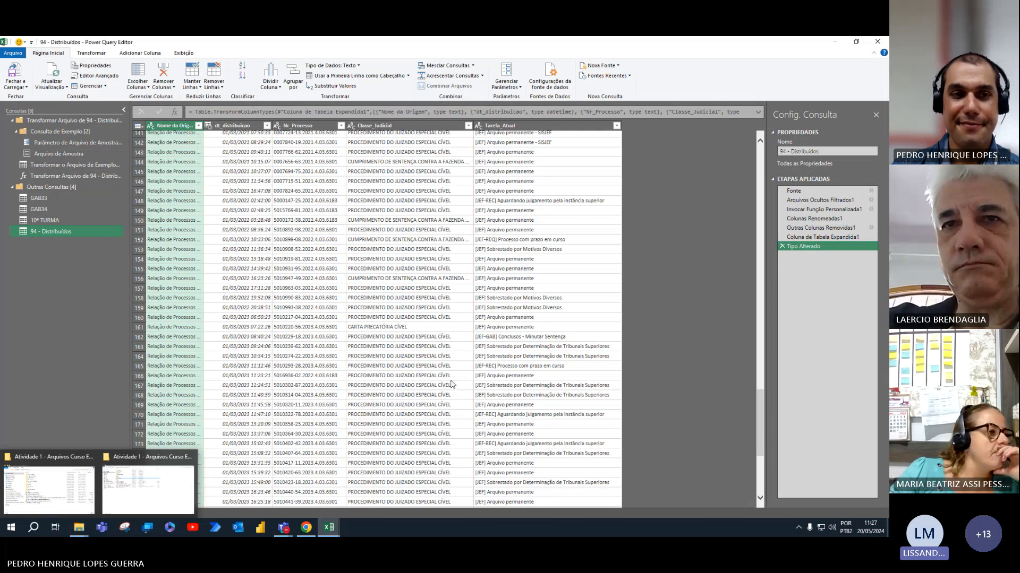
pyautogui.moveTo(205, 126); pyautogui.dragTo(361, 126)
pyautogui.scroll(1, 434, 299)
pyautogui.scroll(20, 434, 299)
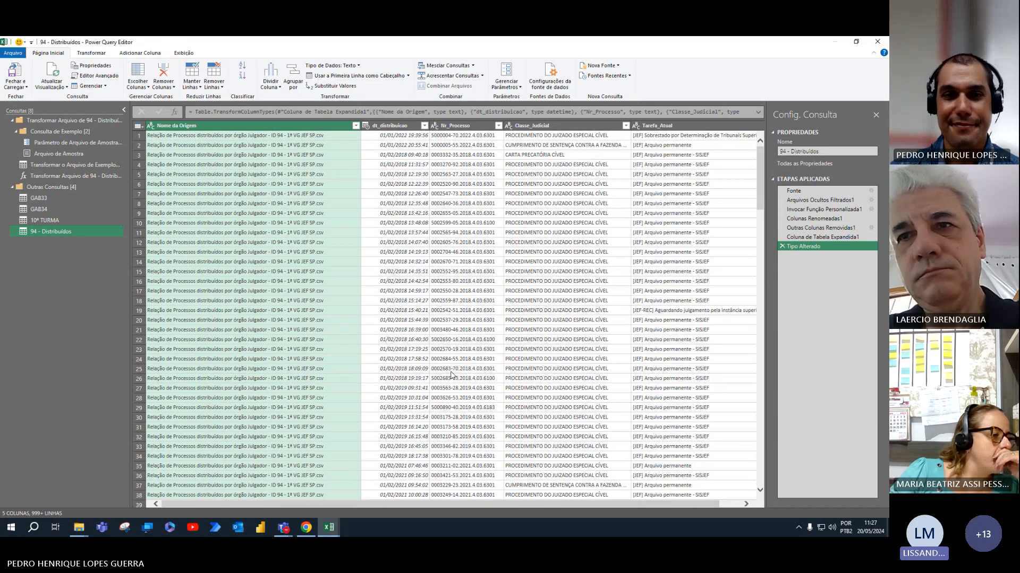
pyautogui.doubleClick(360, 127)
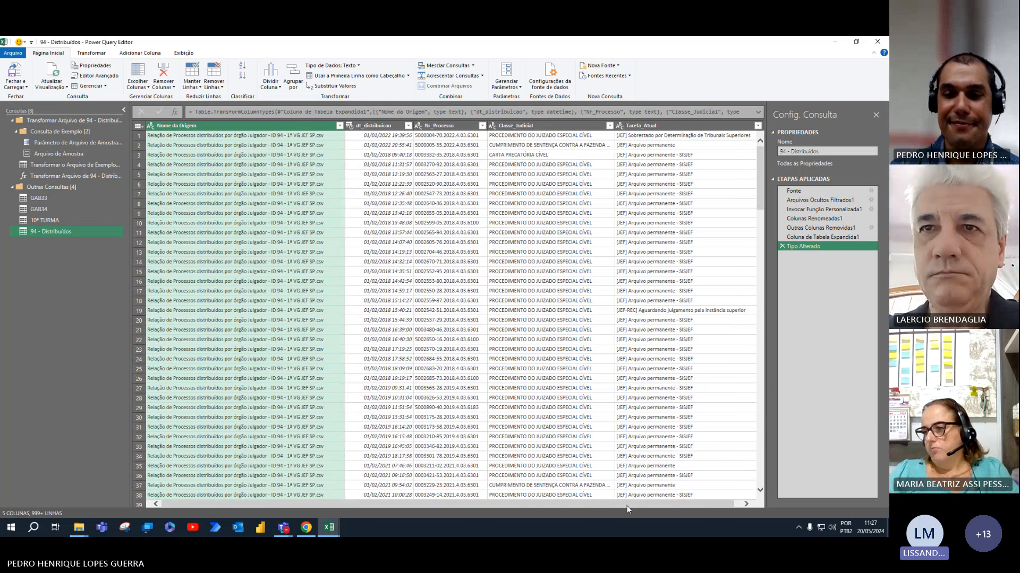
pyautogui.moveTo(626, 505); pyautogui.dragTo(696, 507)
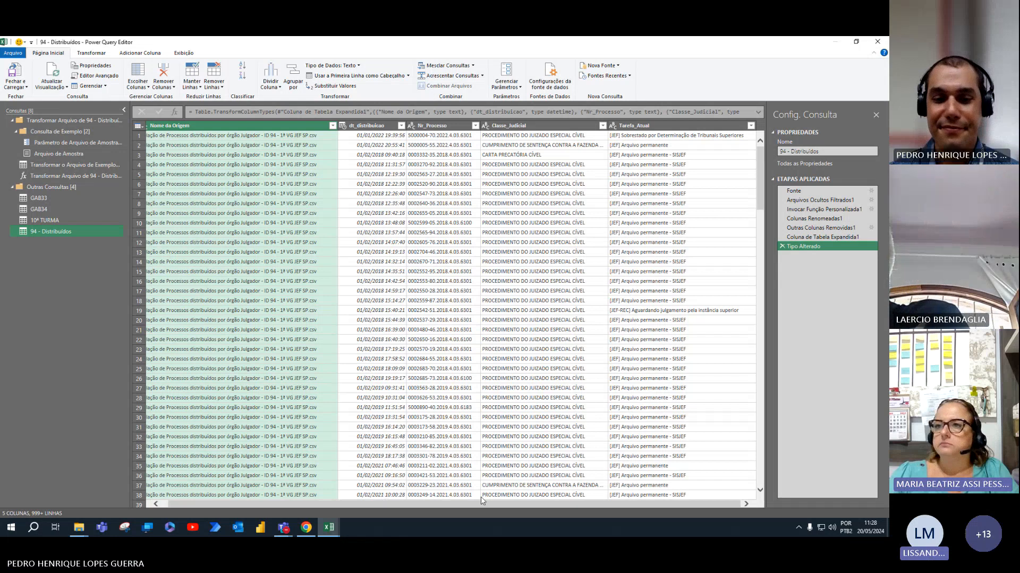
pyautogui.moveTo(496, 505); pyautogui.dragTo(428, 512)
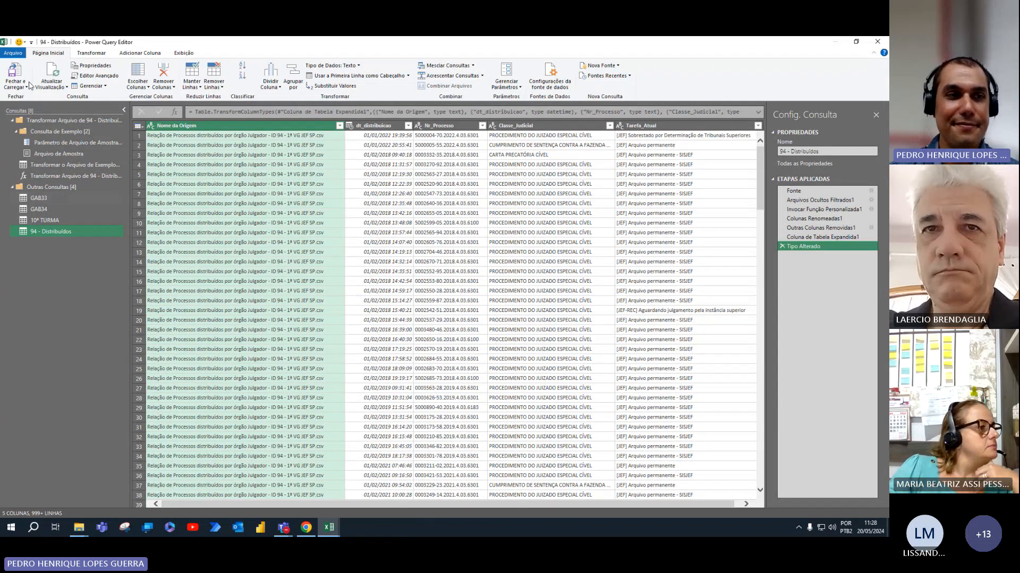
# Close and load the 94 - Distribuídos query into the workbook, and reopen the query editor.
pyautogui.click(16, 72)
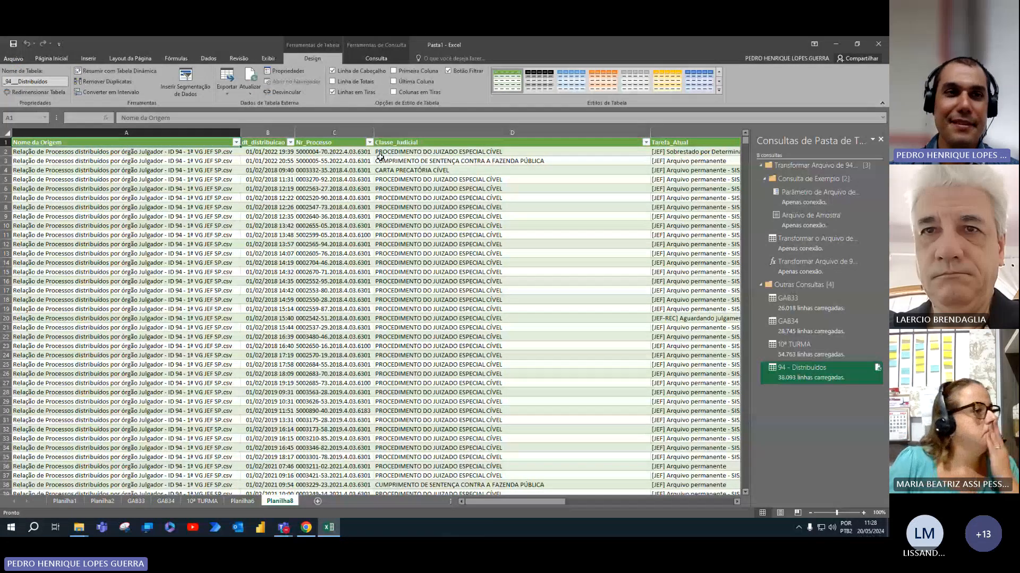
pyautogui.click(207, 58)
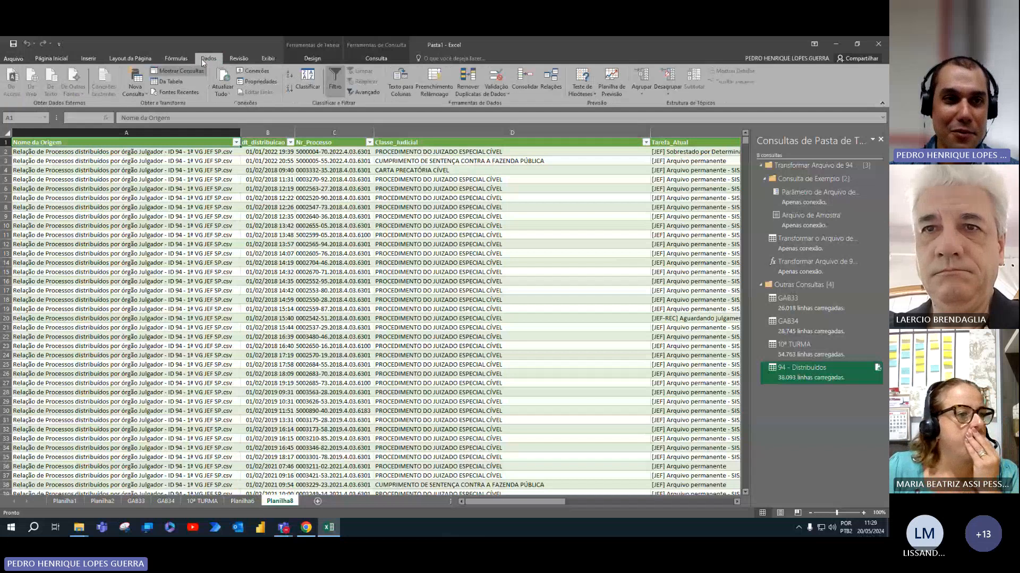
pyautogui.click(142, 94)
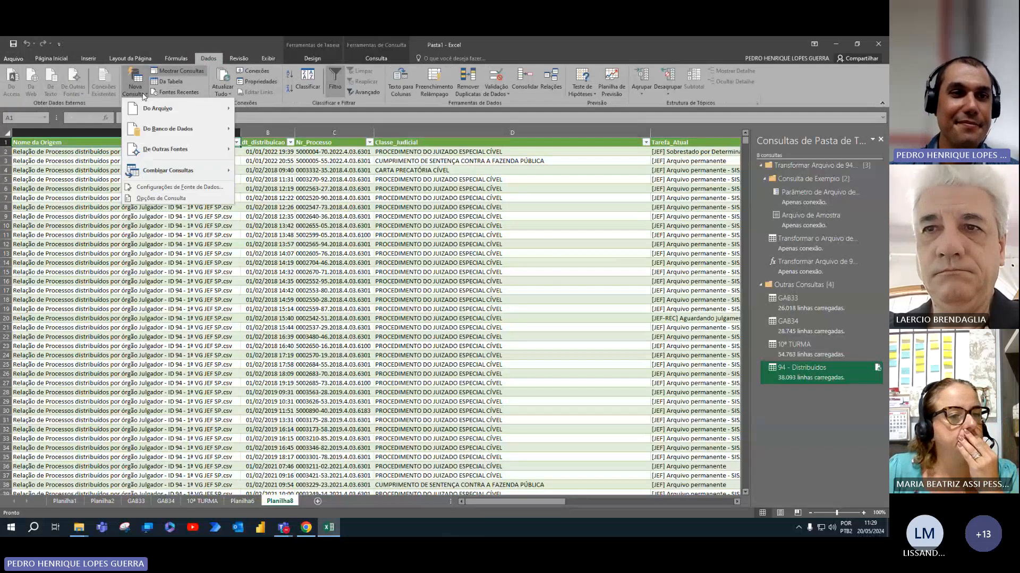
pyautogui.moveTo(150, 170)
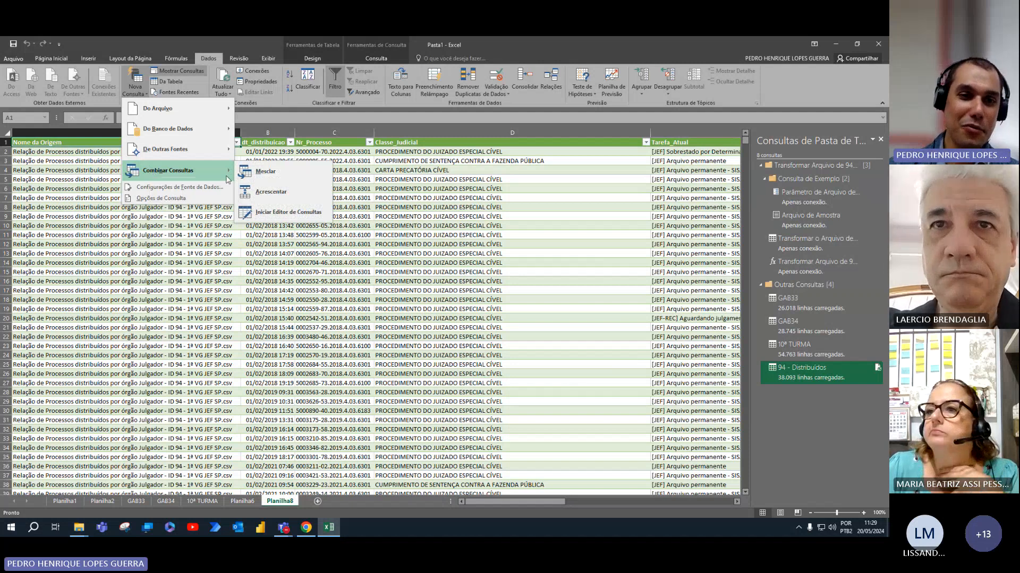
pyautogui.click(298, 214)
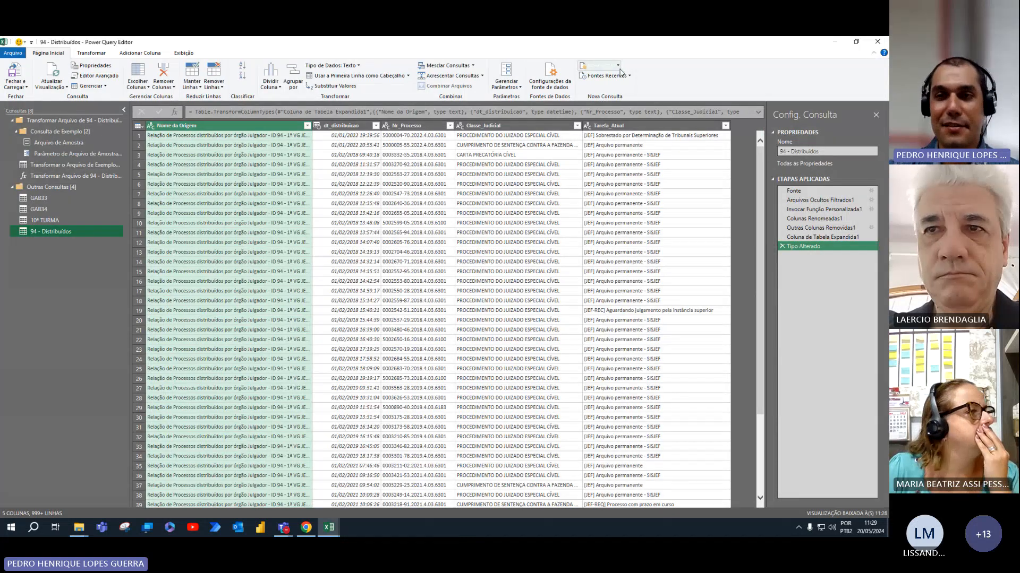
pyautogui.click(618, 66)
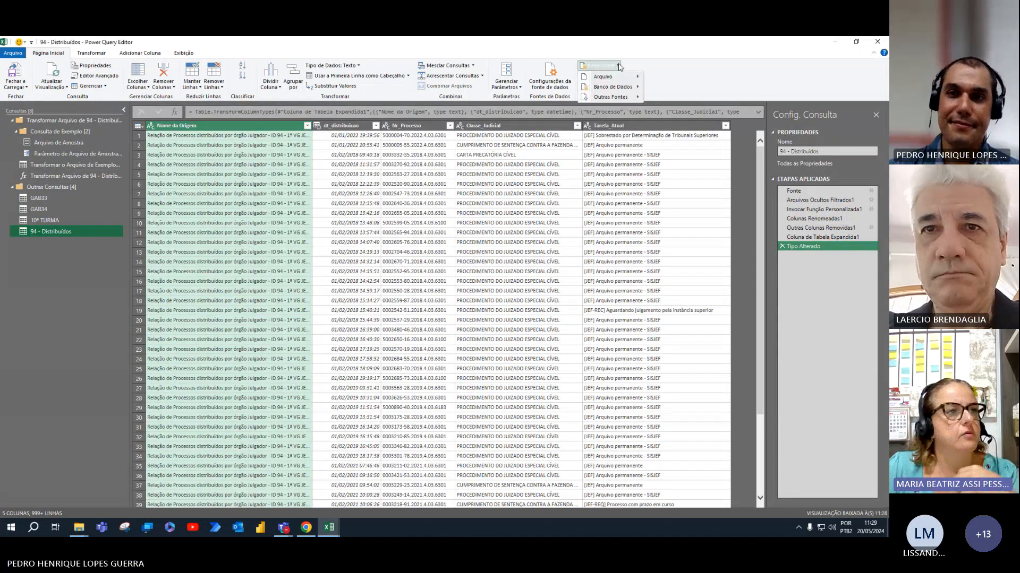
pyautogui.moveTo(616, 78)
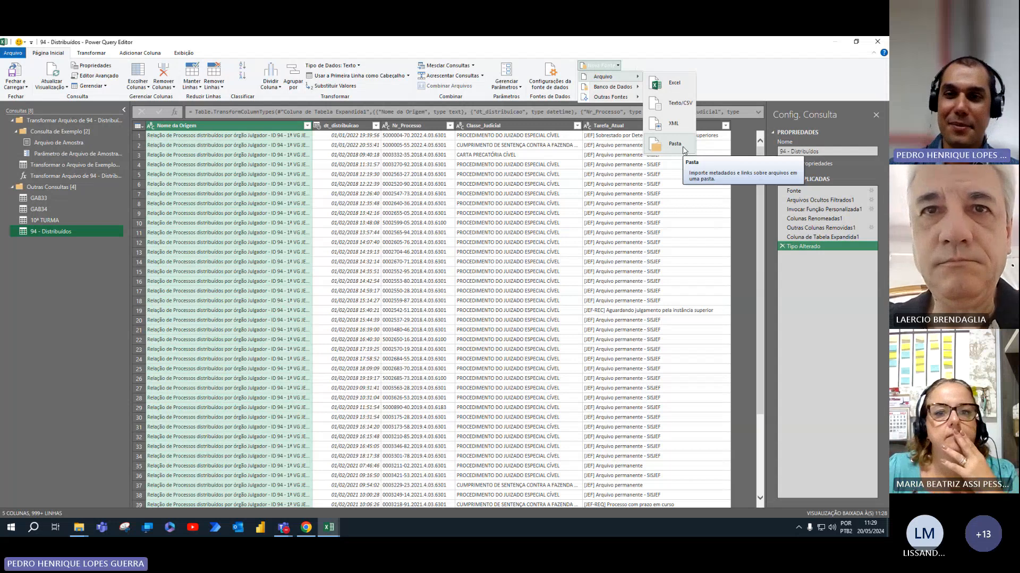
pyautogui.click(675, 144)
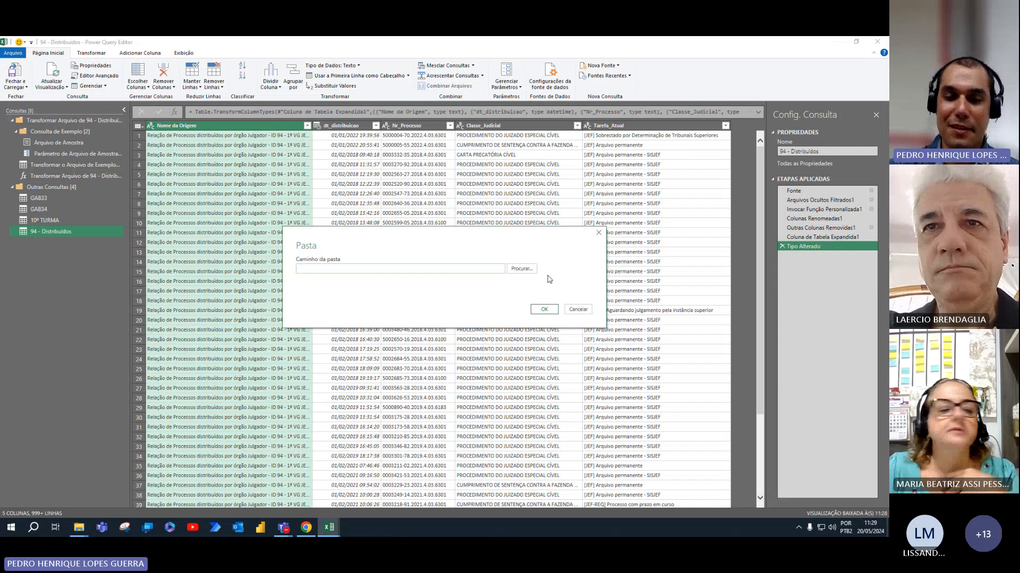
pyautogui.click(520, 269)
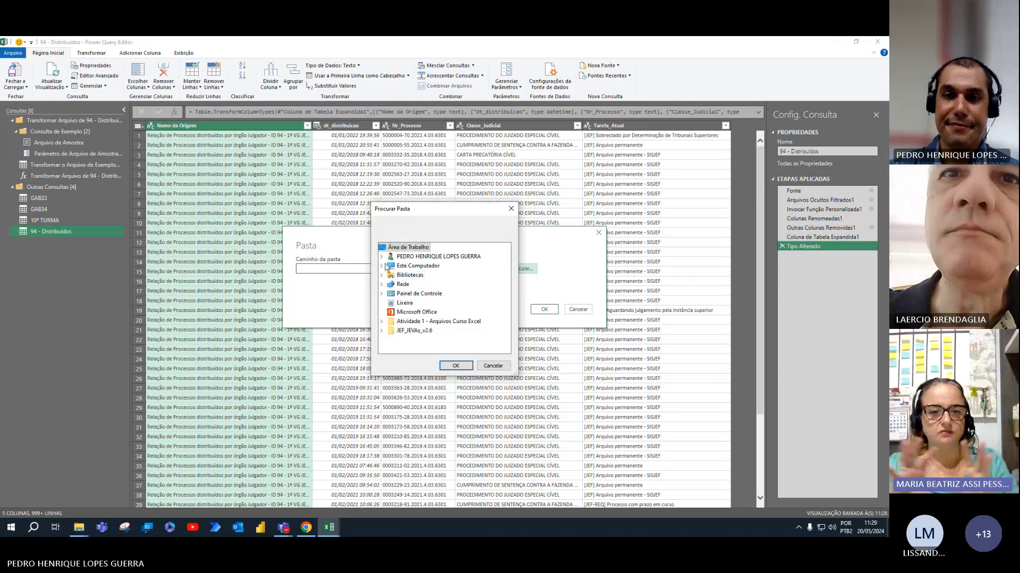
pyautogui.click(492, 366)
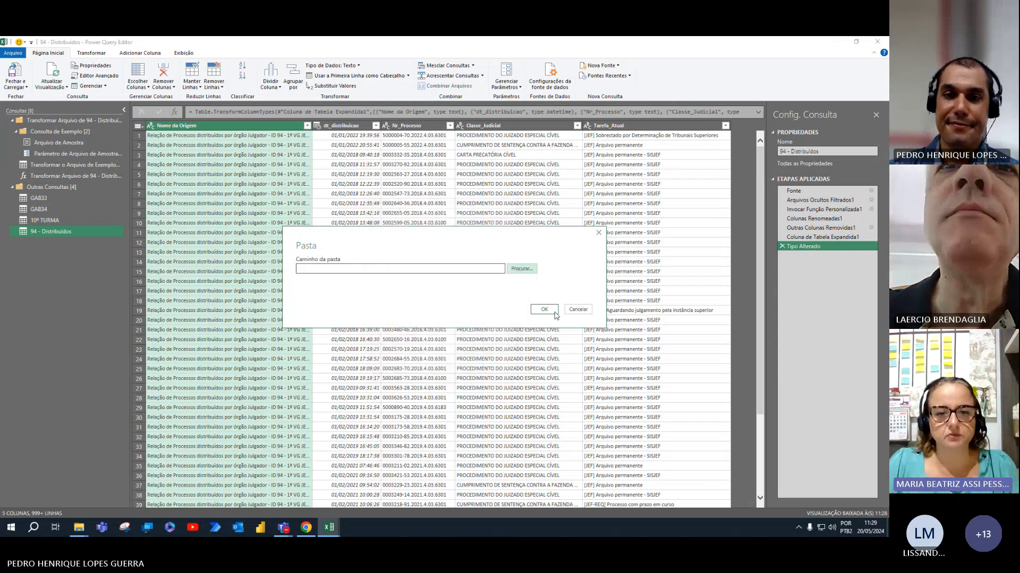
pyautogui.click(578, 309)
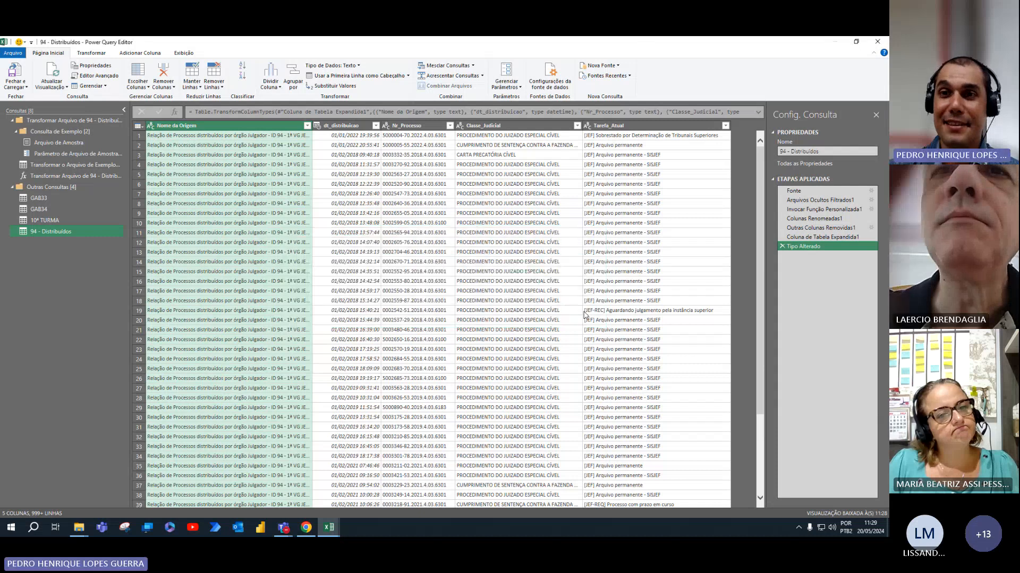
# Start a new folder source and browse to Atividade 1 - Arquivos Curso Excel on this computer's desktop.
pyautogui.click(618, 66)
pyautogui.moveTo(608, 77)
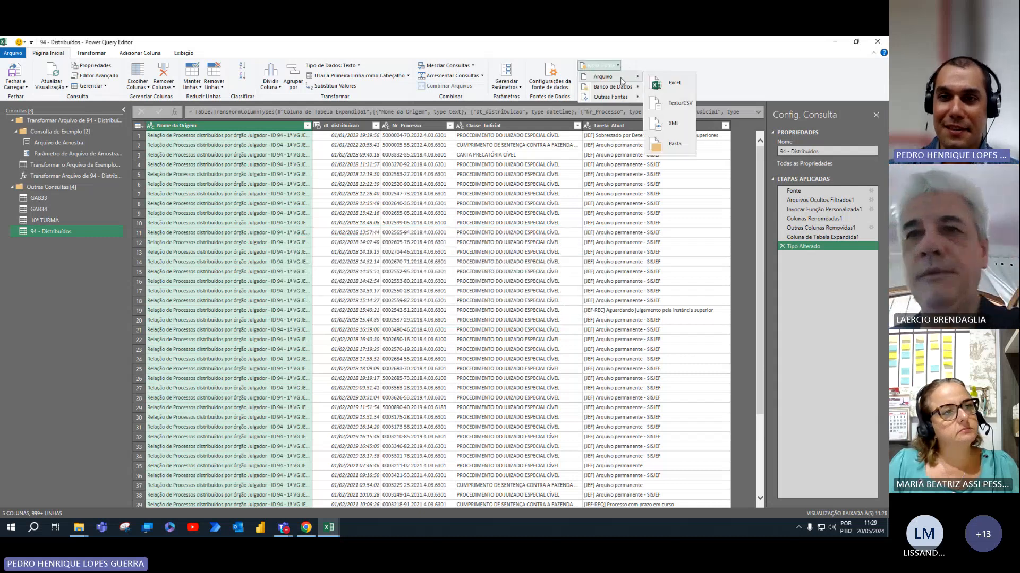
pyautogui.click(671, 147)
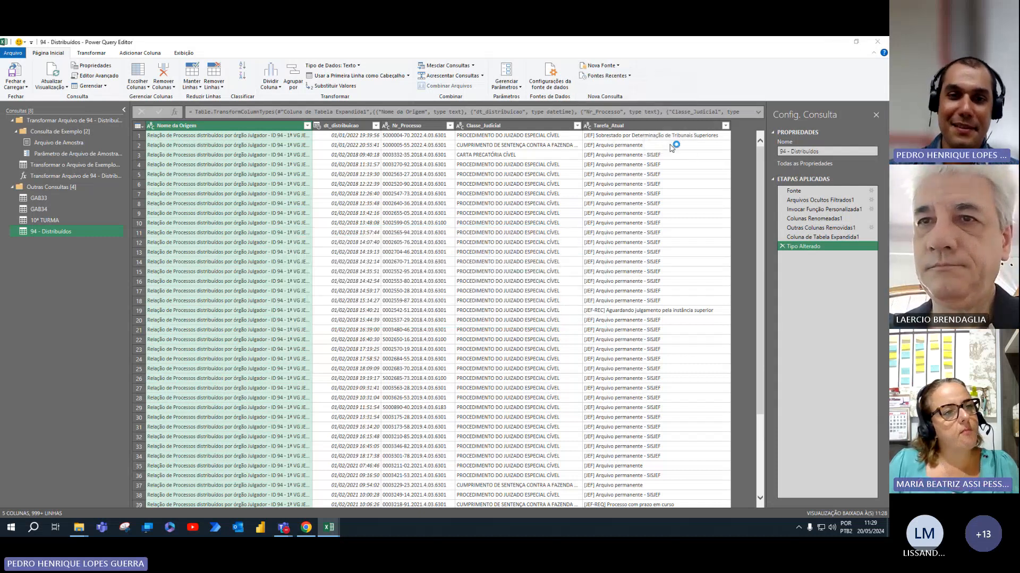
pyautogui.click(520, 270)
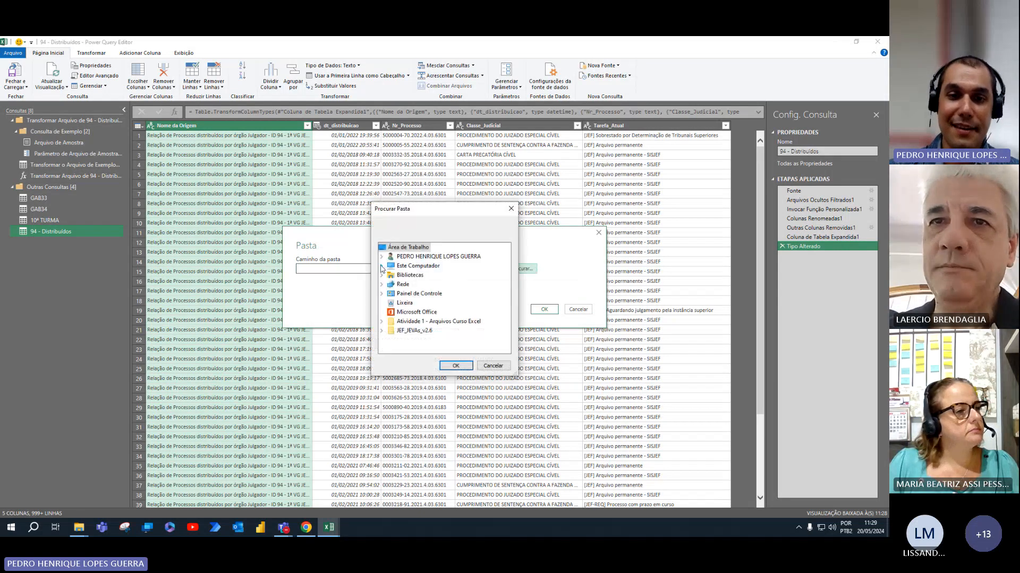
pyautogui.click(381, 265)
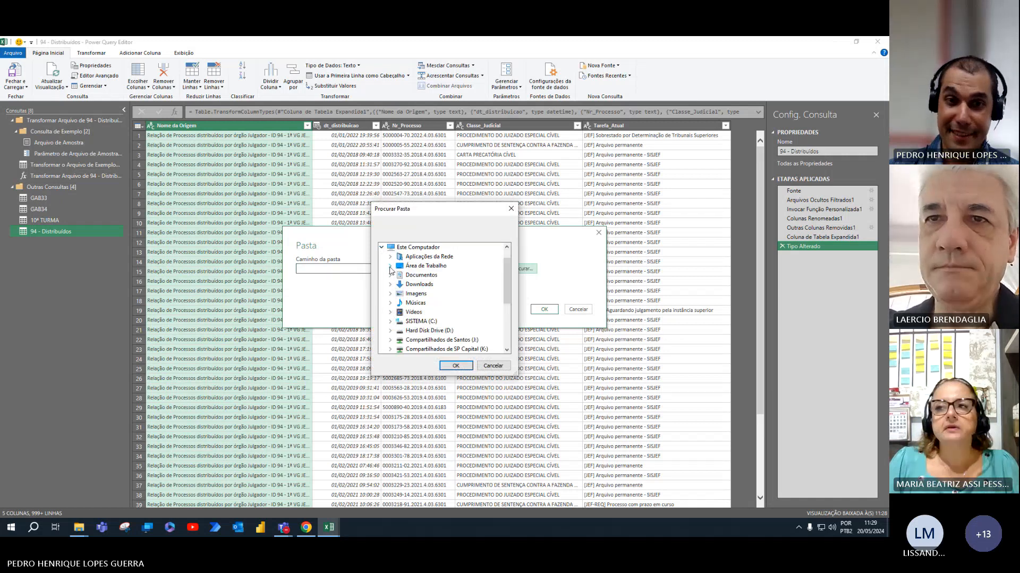
pyautogui.click(391, 267)
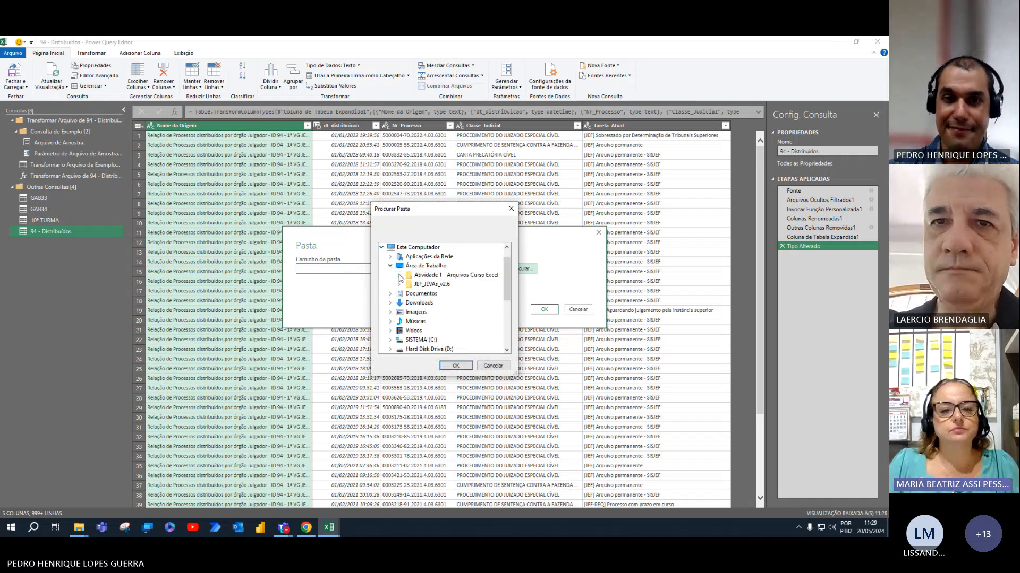
pyautogui.click(401, 276)
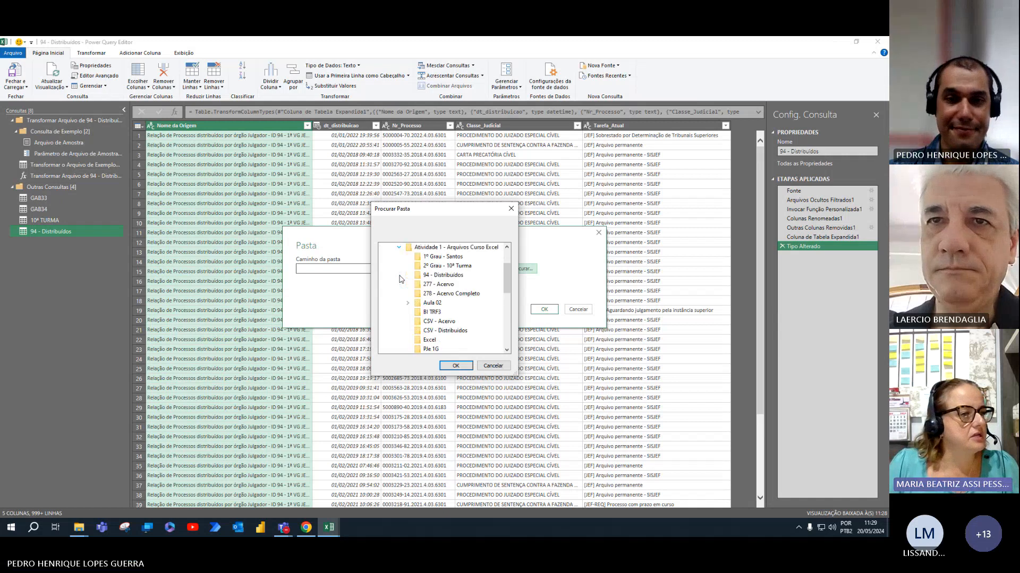
pyautogui.scroll(2, 472, 291)
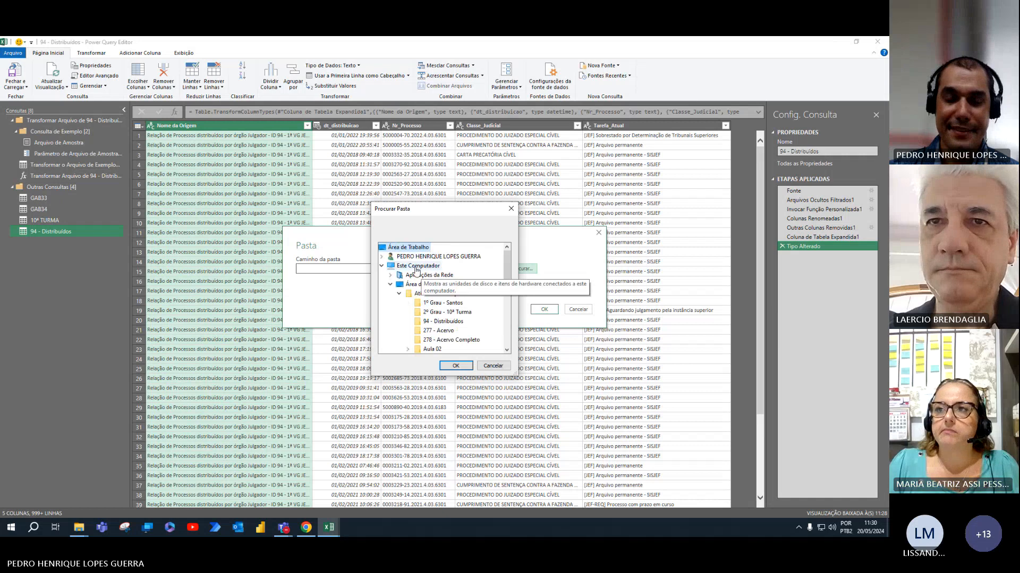
pyautogui.moveTo(417, 212); pyautogui.dragTo(178, 167)
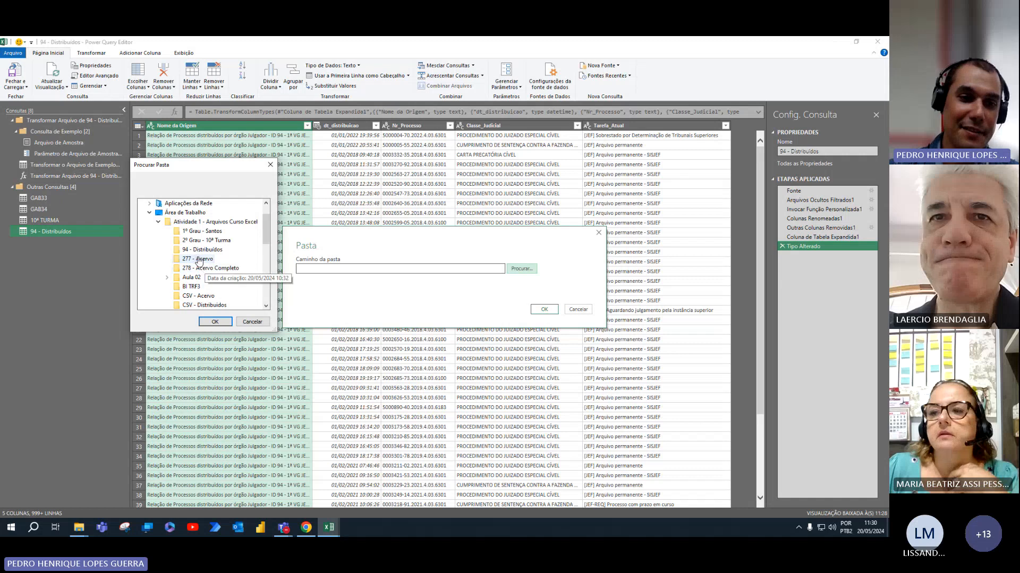
# Choose the 277 - Acervo folder as the source path and bring up the preview of its files.
pyautogui.click(200, 260)
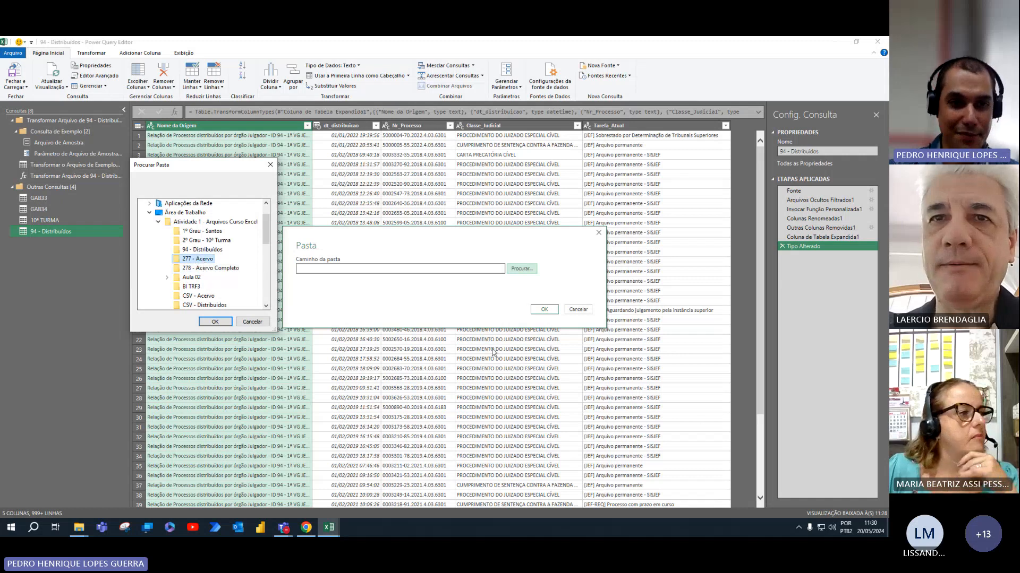
pyautogui.click(549, 311)
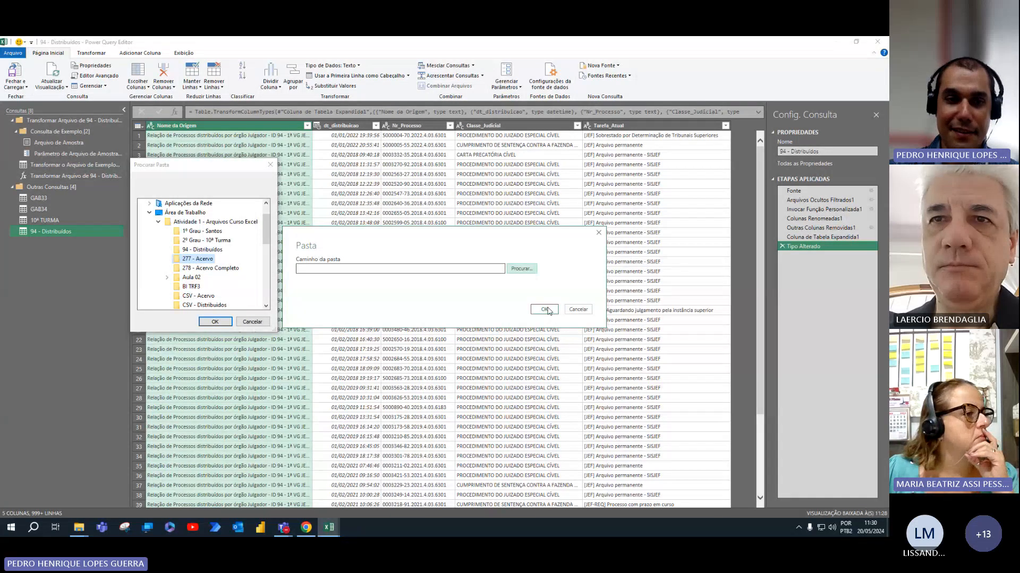
pyautogui.click(220, 322)
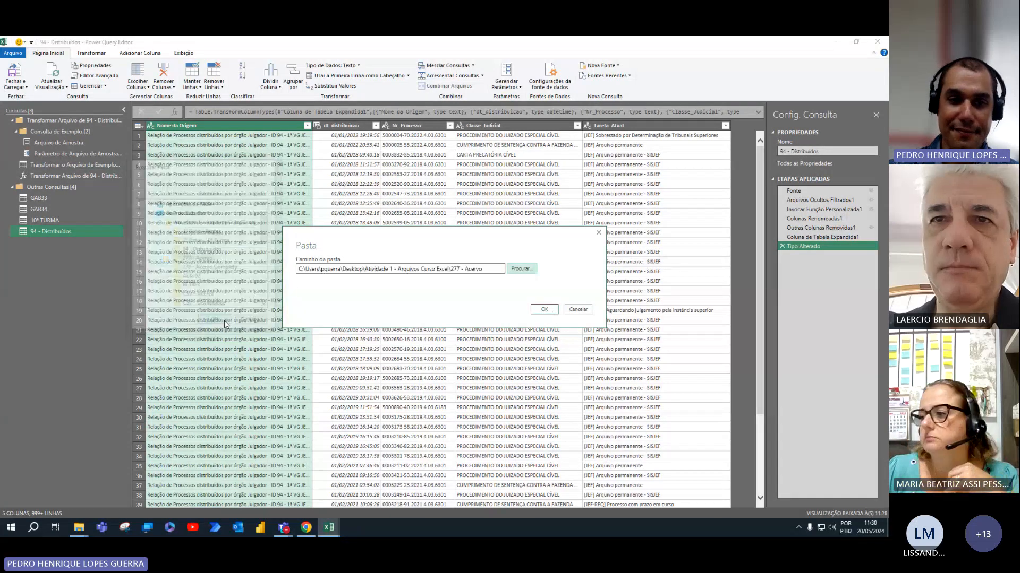
pyautogui.click(544, 310)
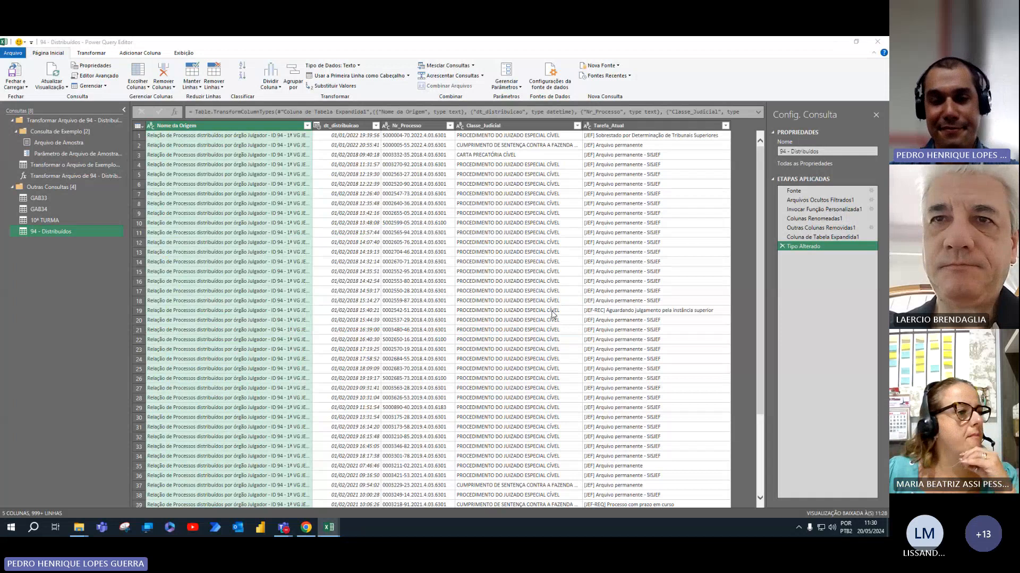
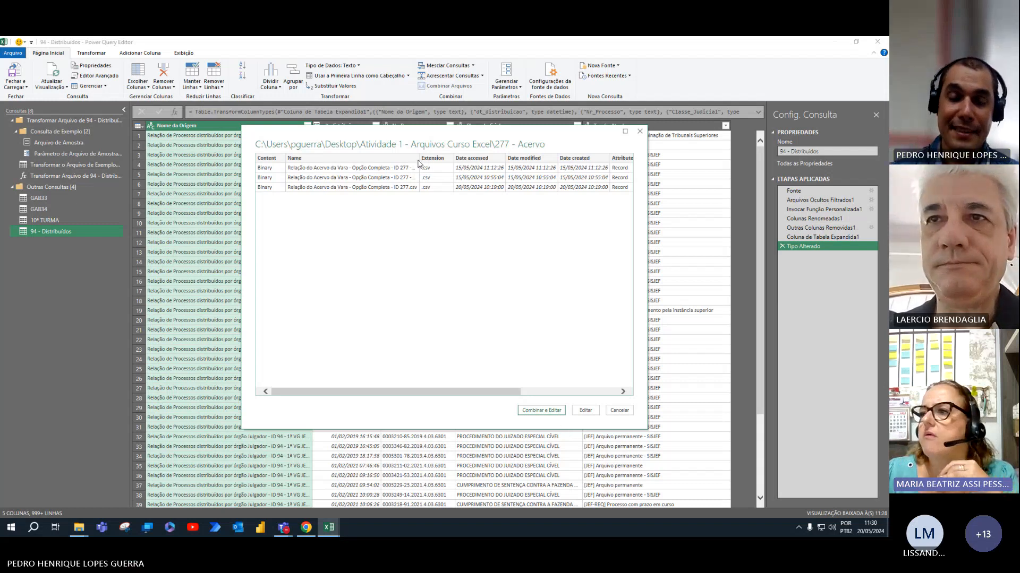
pyautogui.moveTo(79, 527)
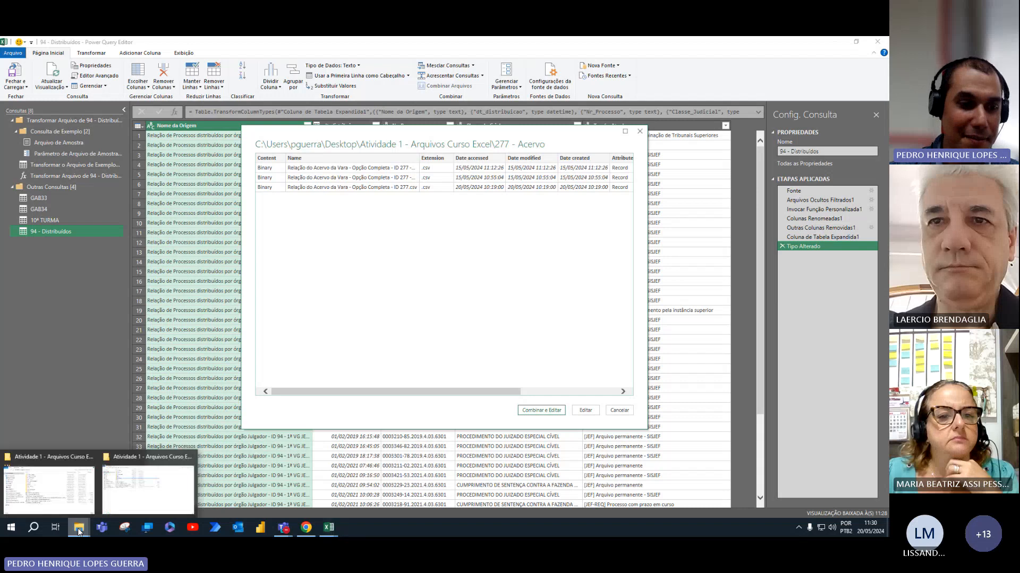
# Switch to File Explorer, check the CSV files inside the 277 - Acervo and 278 - Acervo Completo folders, and return to the query editor.
pyautogui.click(122, 496)
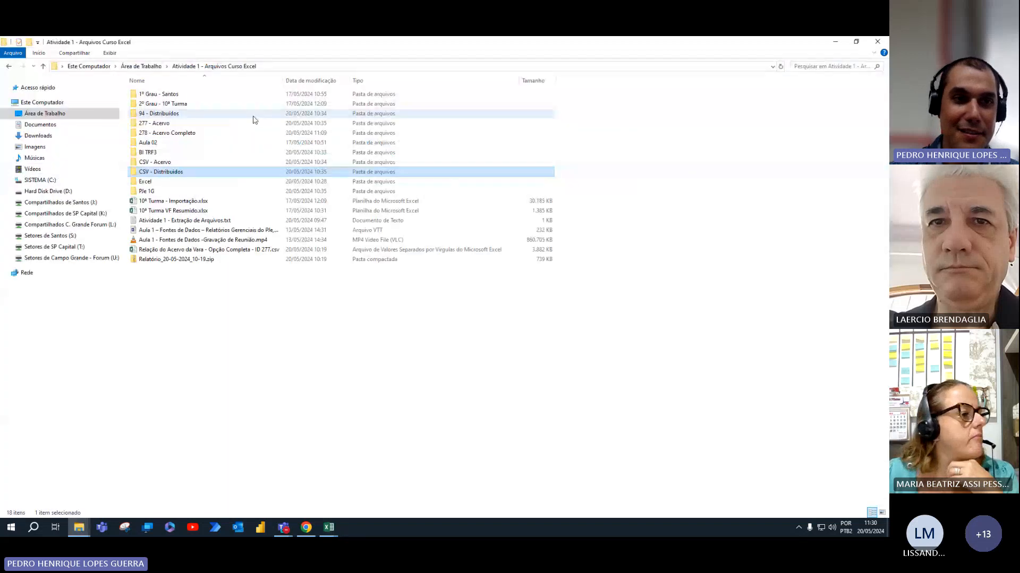
pyautogui.doubleClick(173, 124)
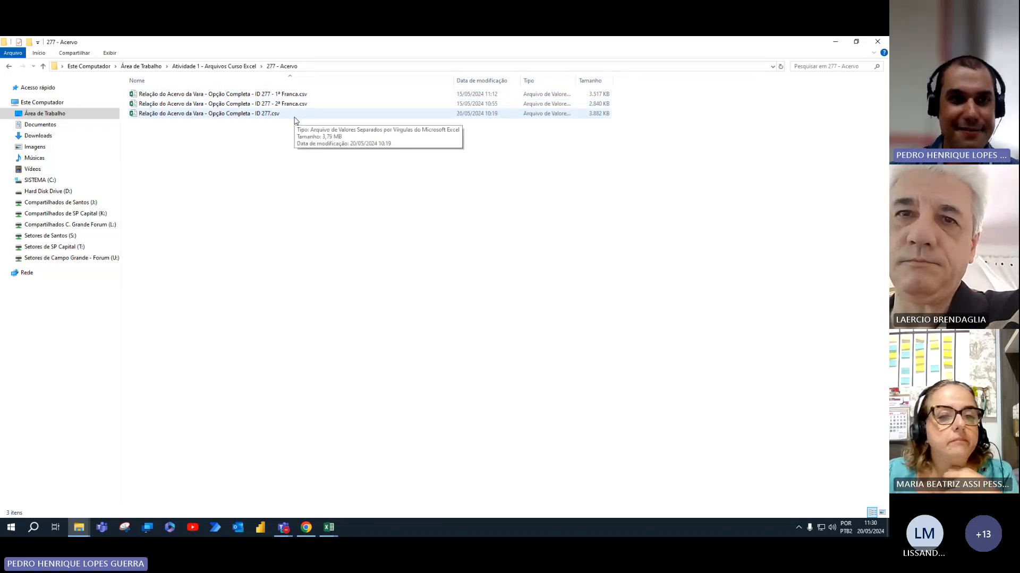
pyautogui.click(232, 67)
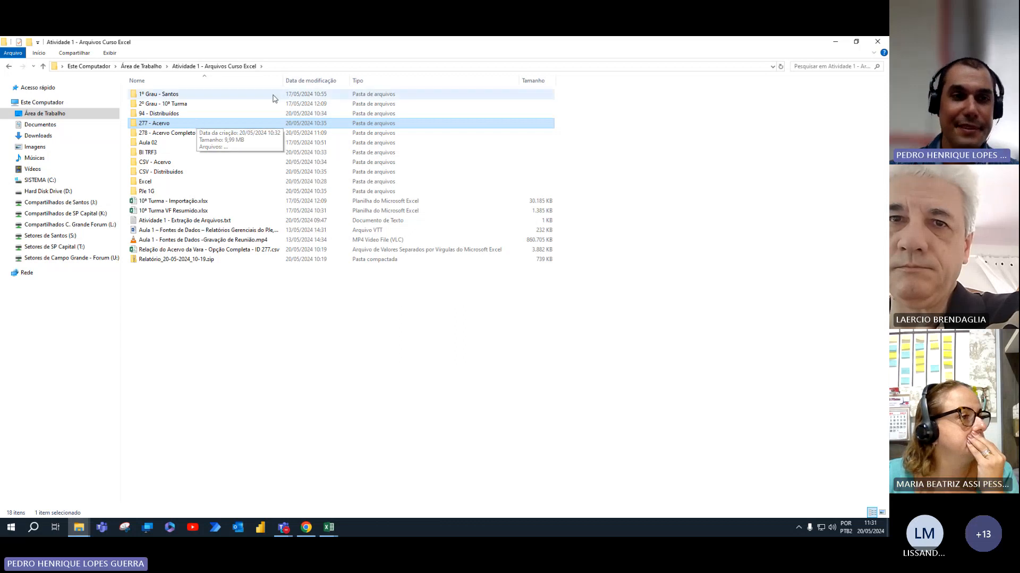
pyautogui.click(171, 136)
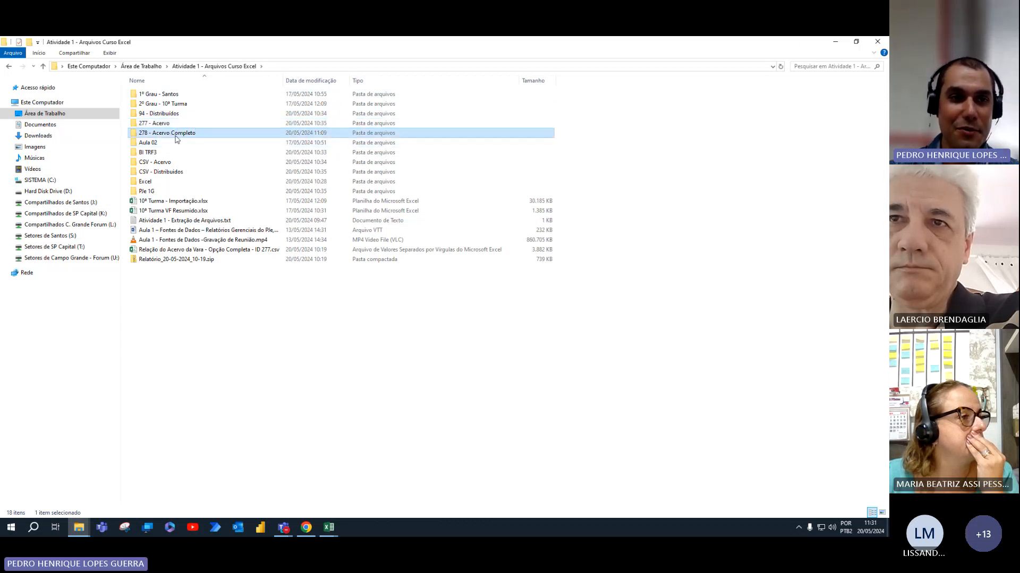
pyautogui.doubleClick(176, 139)
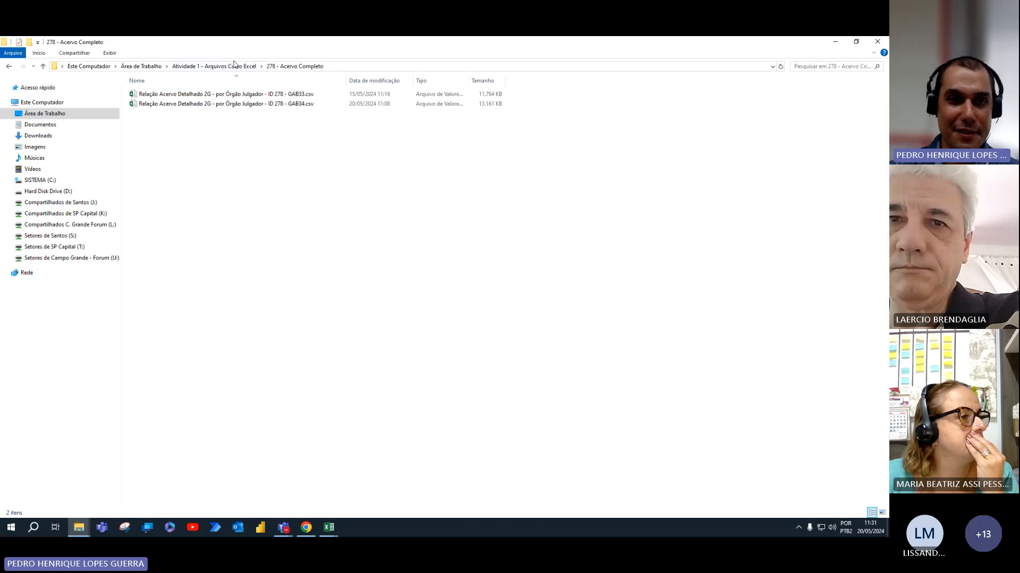
pyautogui.click(234, 65)
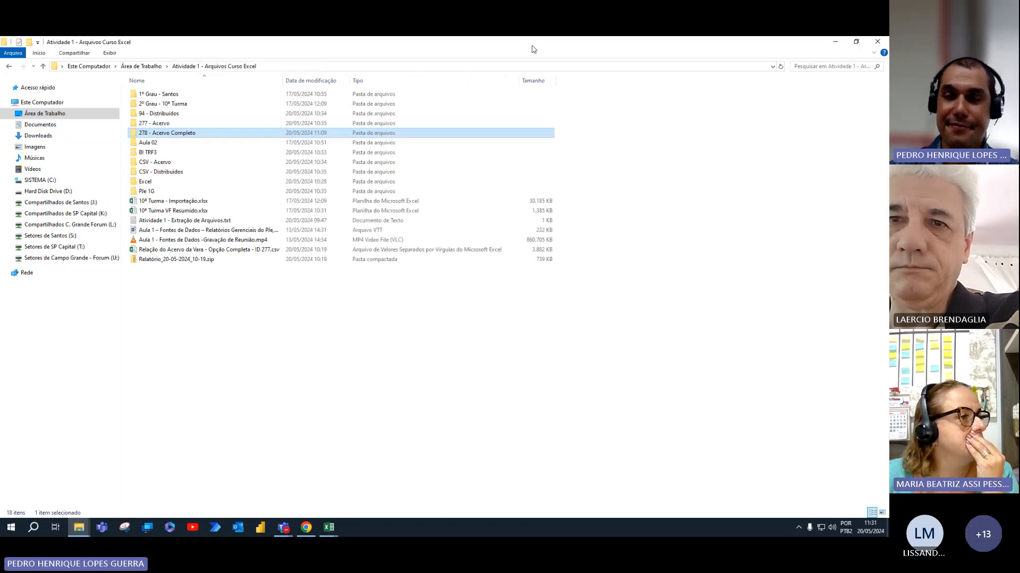
pyautogui.click(836, 41)
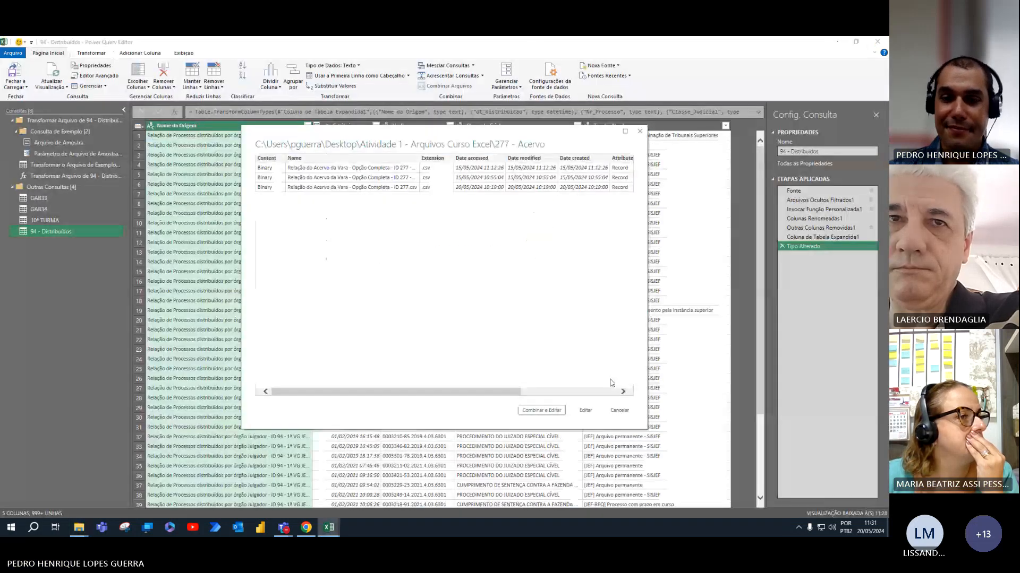
# Combine and edit the 277 - Acervo files, with data type detection based on the entire data set (Com base em um conjunto de dados inteiro).
pyautogui.click(540, 410)
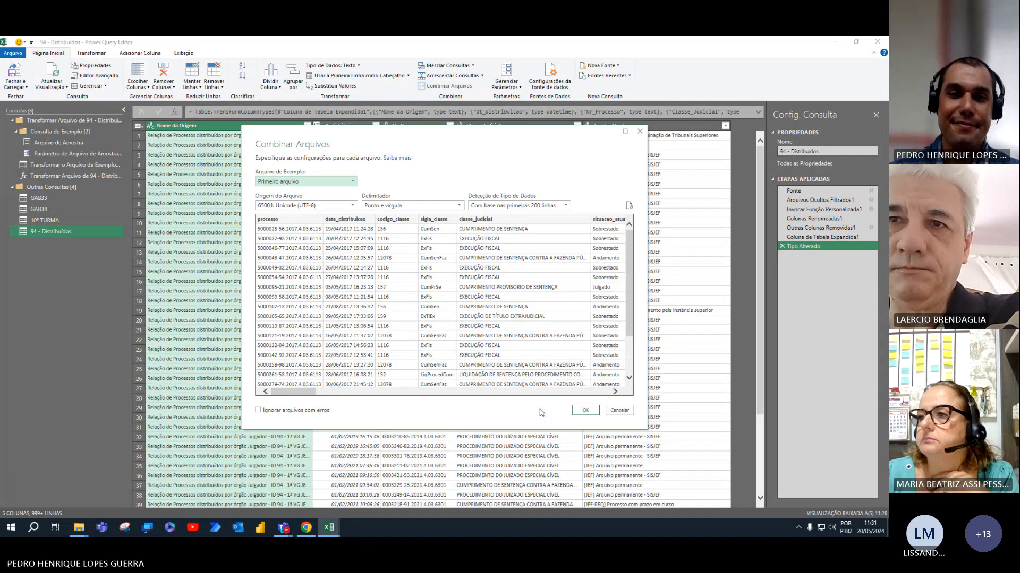
pyautogui.click(566, 207)
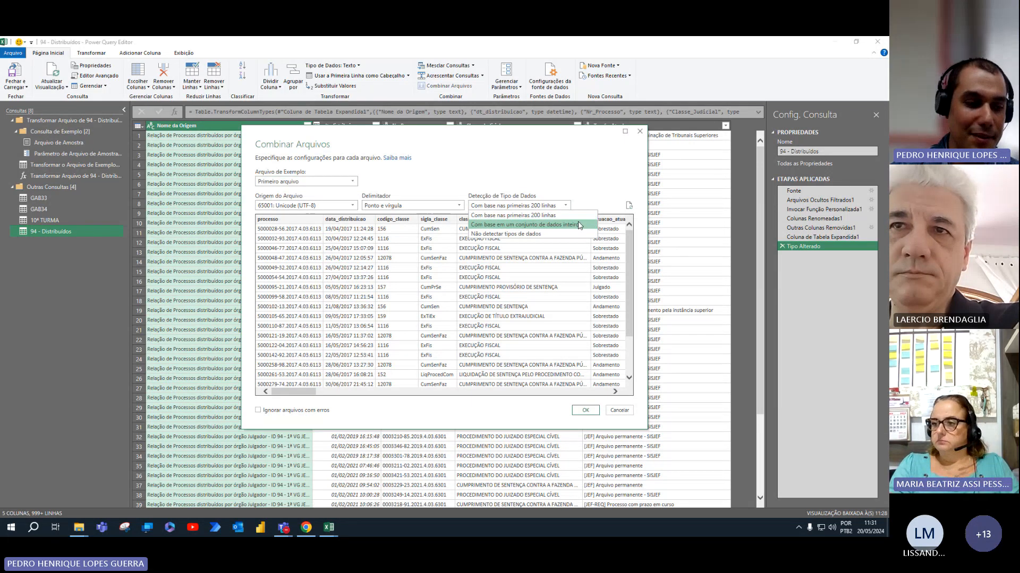
pyautogui.click(579, 225)
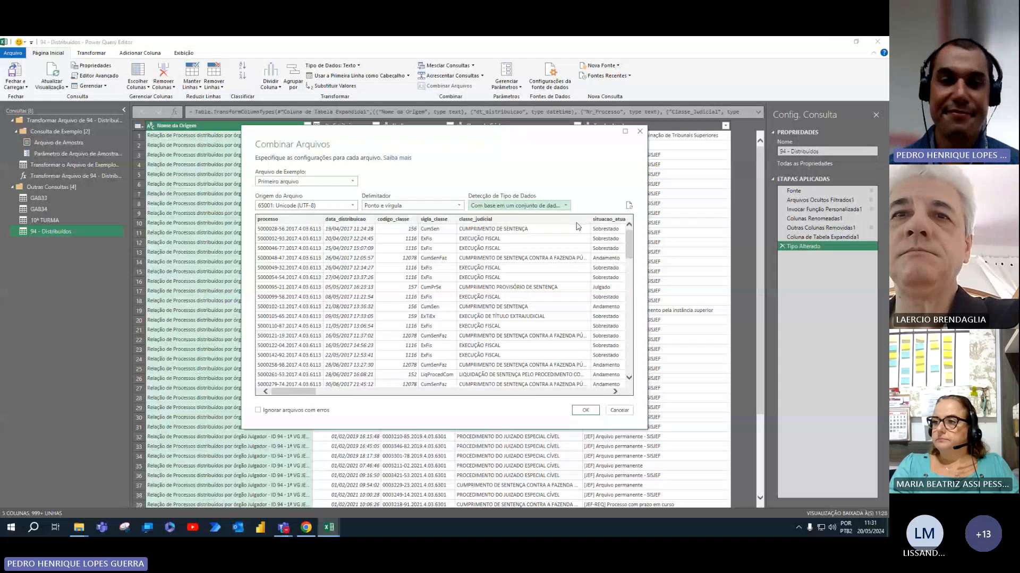
pyautogui.scroll(-10, 478, 316)
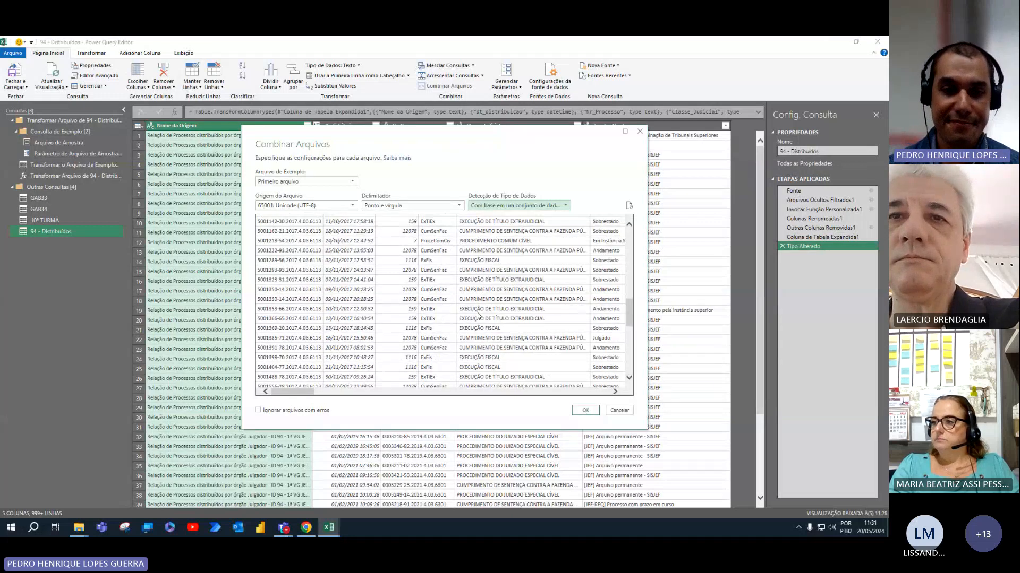
pyautogui.scroll(-5, 478, 315)
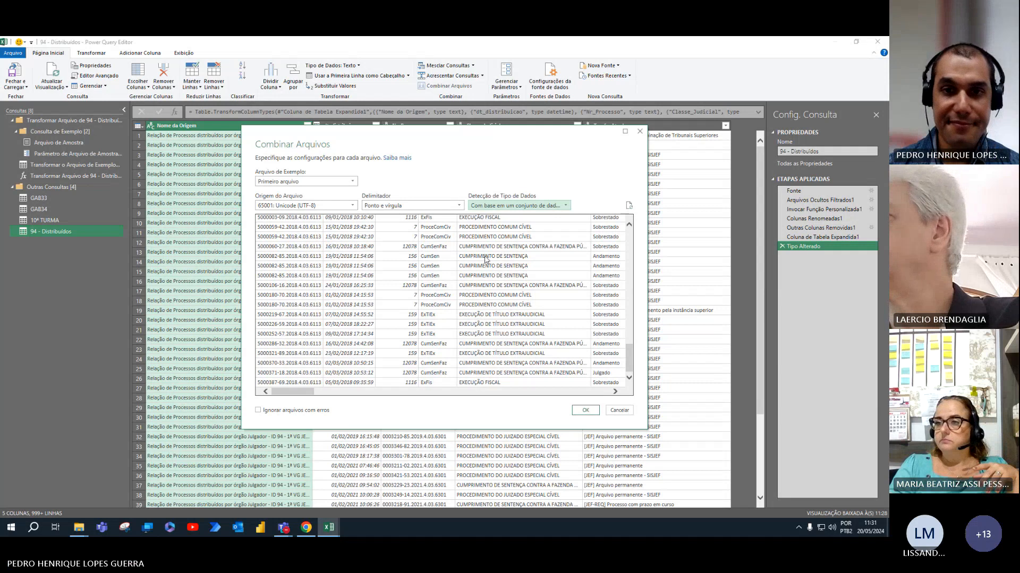
pyautogui.click(585, 411)
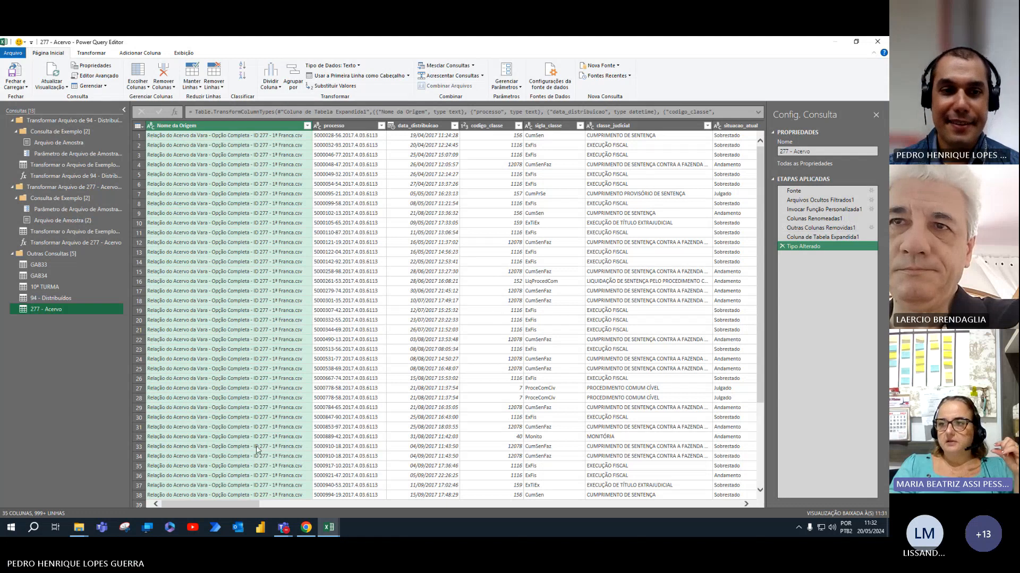
# Load the complete list of source files in the Nome da Origem filter, read the file names, and leave without filtering.
pyautogui.moveTo(221, 504); pyautogui.dragTo(217, 526)
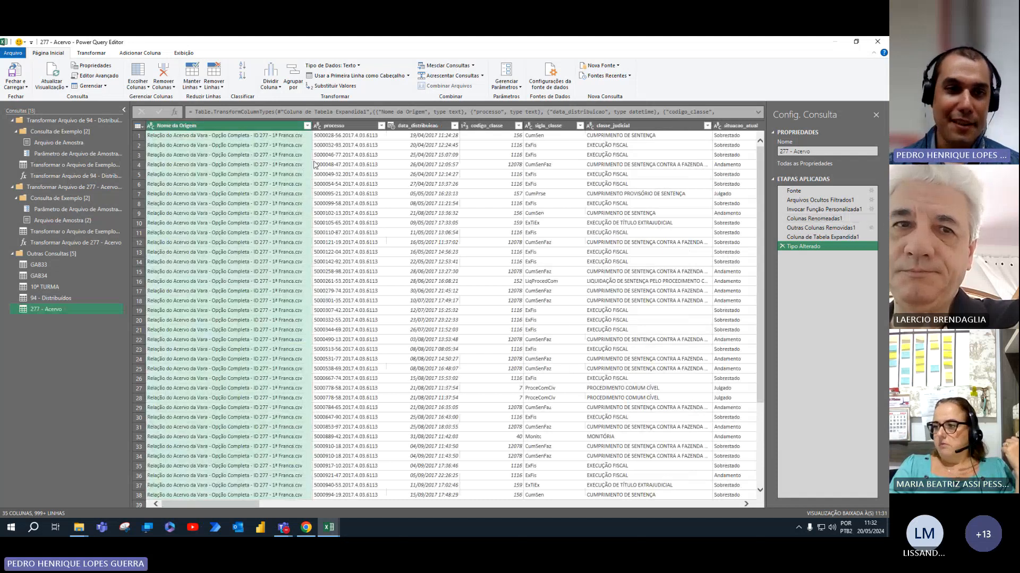
pyautogui.click(307, 126)
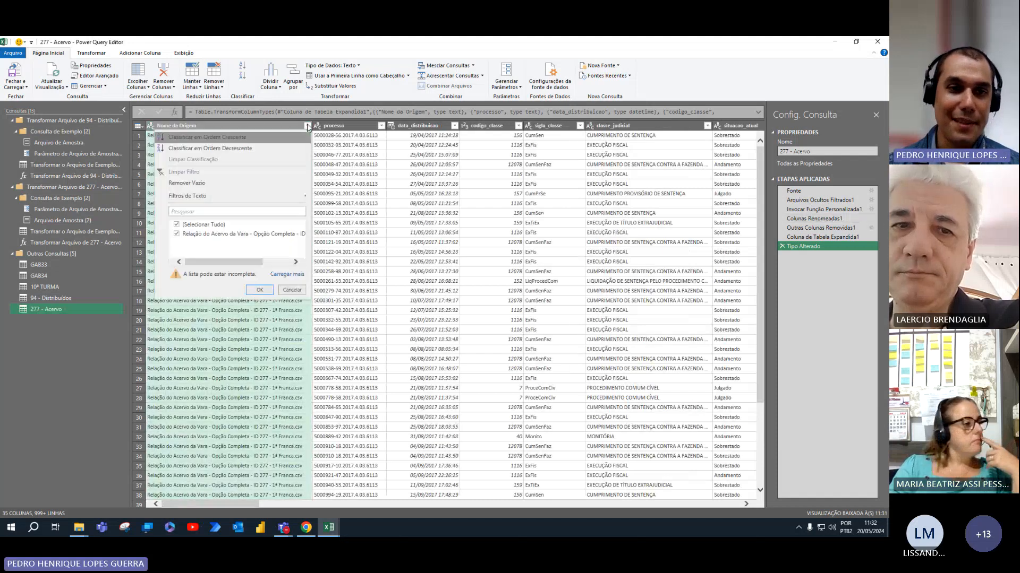
pyautogui.click(287, 274)
pyautogui.moveTo(252, 266); pyautogui.dragTo(302, 251)
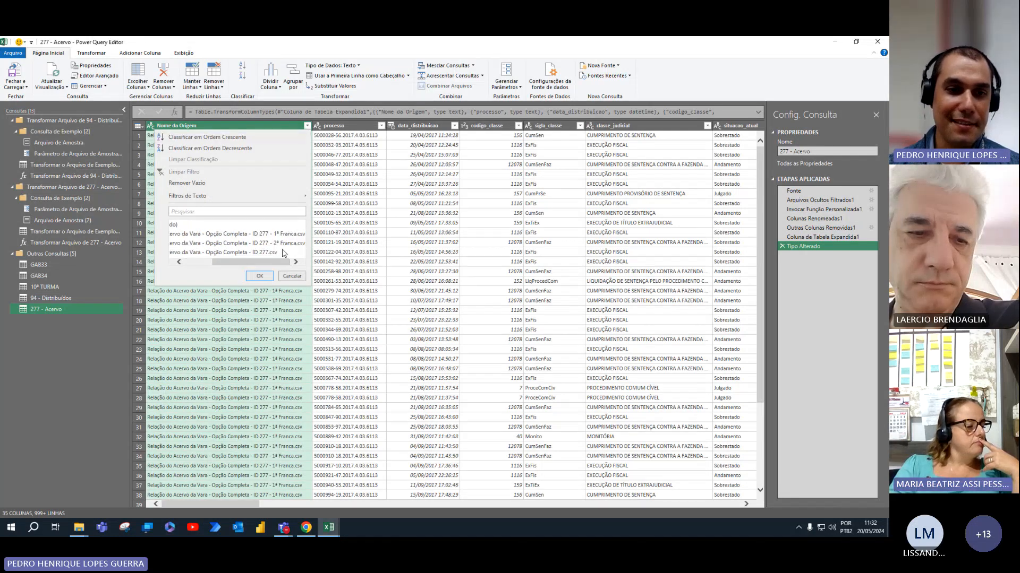
pyautogui.moveTo(274, 266); pyautogui.dragTo(229, 271)
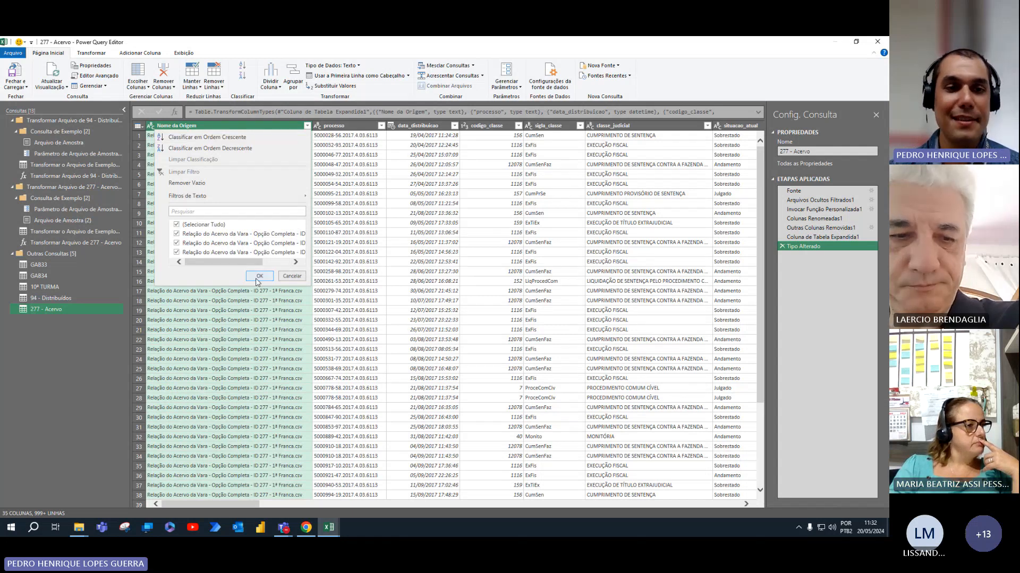
pyautogui.click(301, 277)
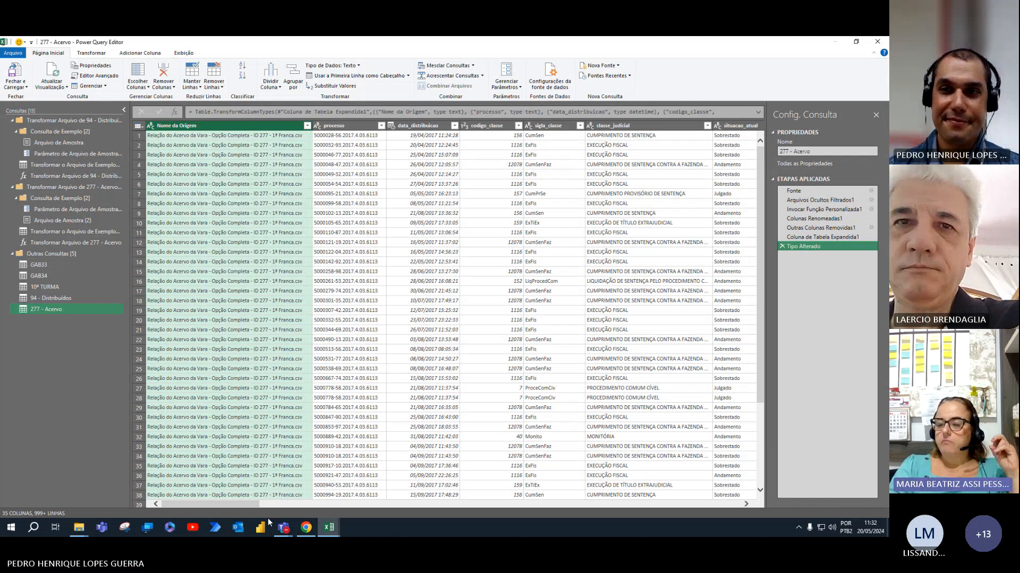
# Close and load the 277 - Acervo query into the workbook, and tidy the query list by collapsing both Transformar Arquivo groups and widening it.
pyautogui.click(20, 77)
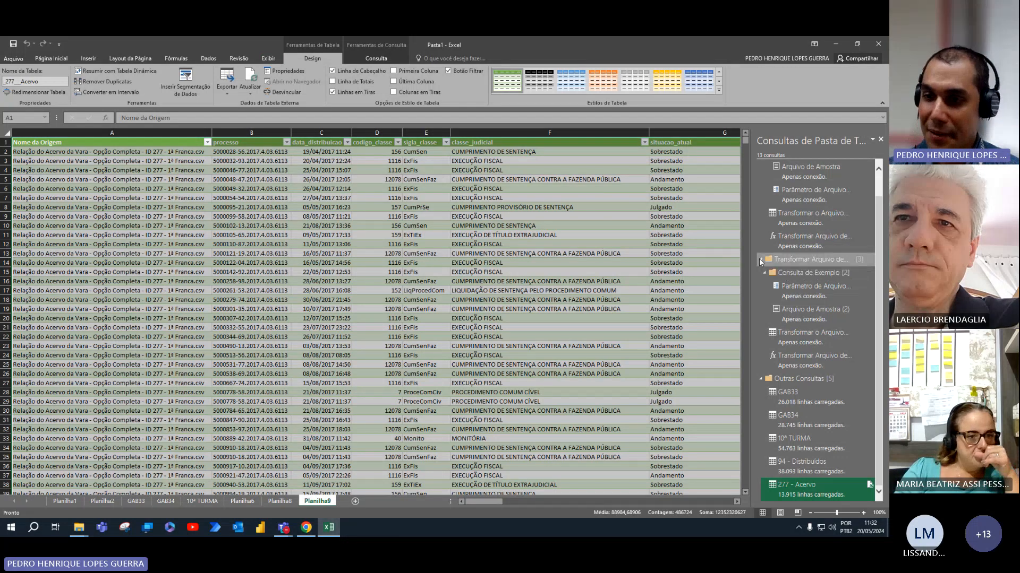
pyautogui.click(761, 260)
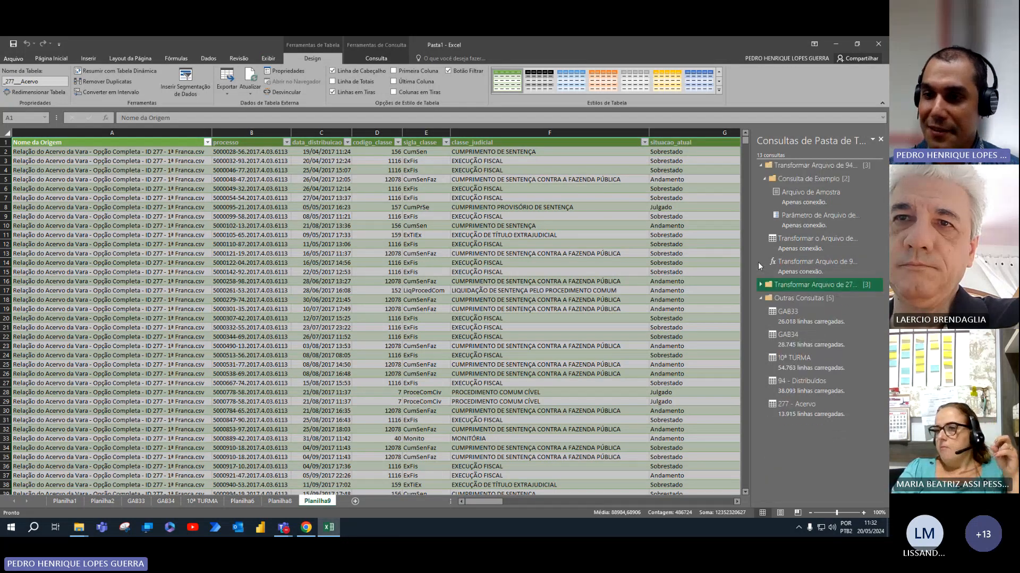
pyautogui.click(760, 167)
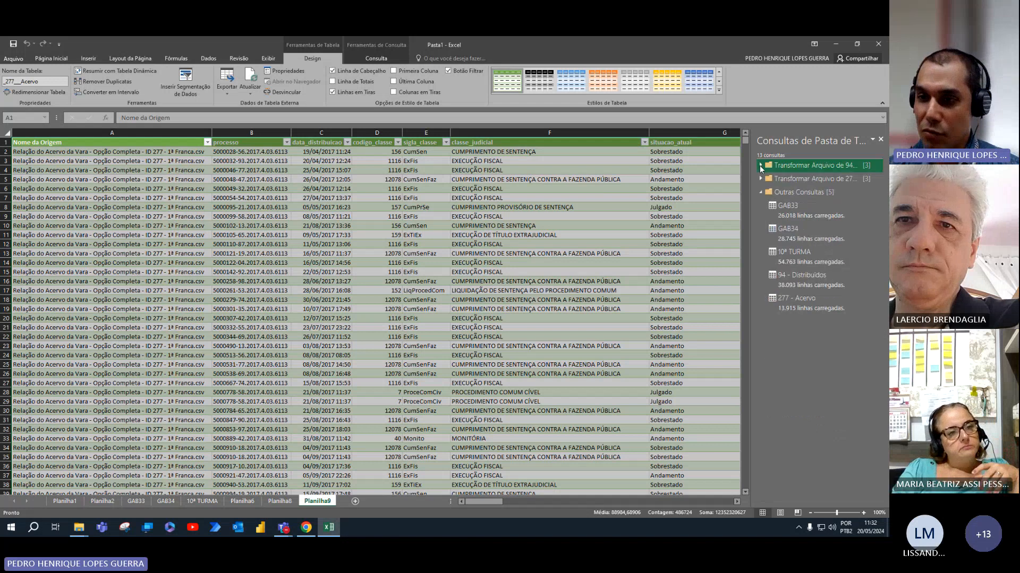
pyautogui.moveTo(750, 209); pyautogui.dragTo(705, 208)
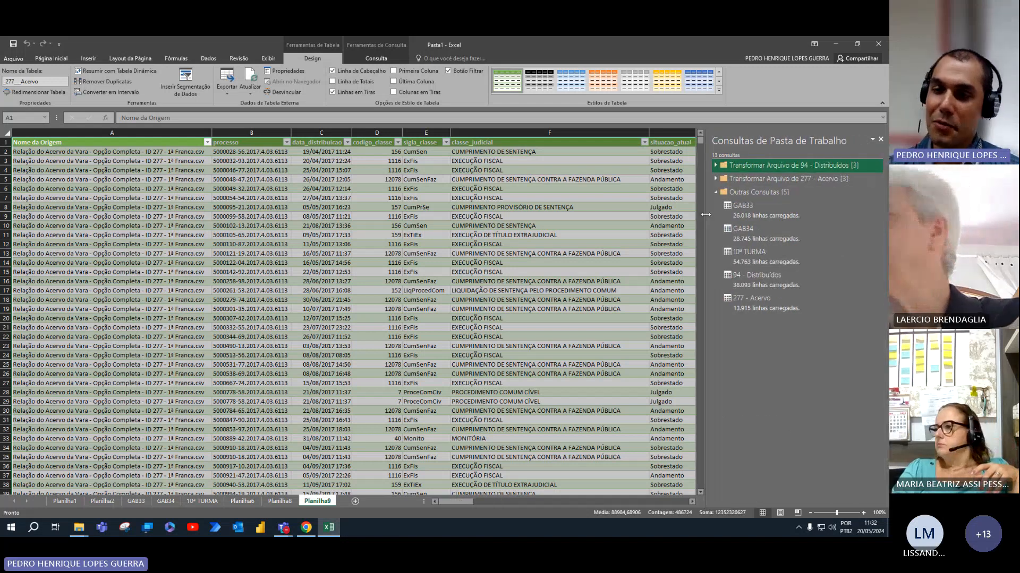
# Examine the sample file queries under Transformar Arquivo de 94 - Distribuídos, and view the loaded 94 - Distribuídos and 277 - Acervo tables.
pyautogui.click(716, 165)
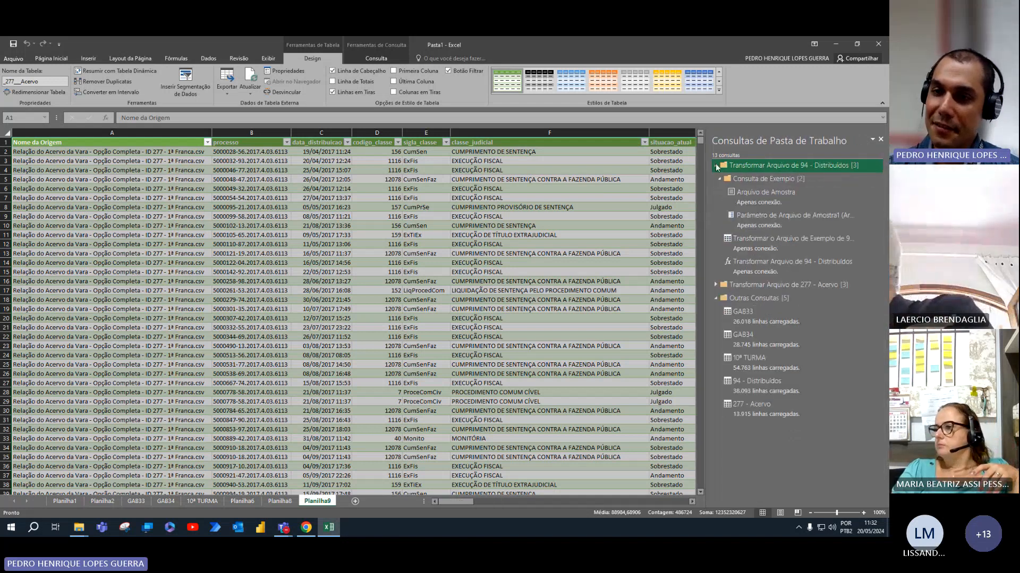
pyautogui.click(799, 196)
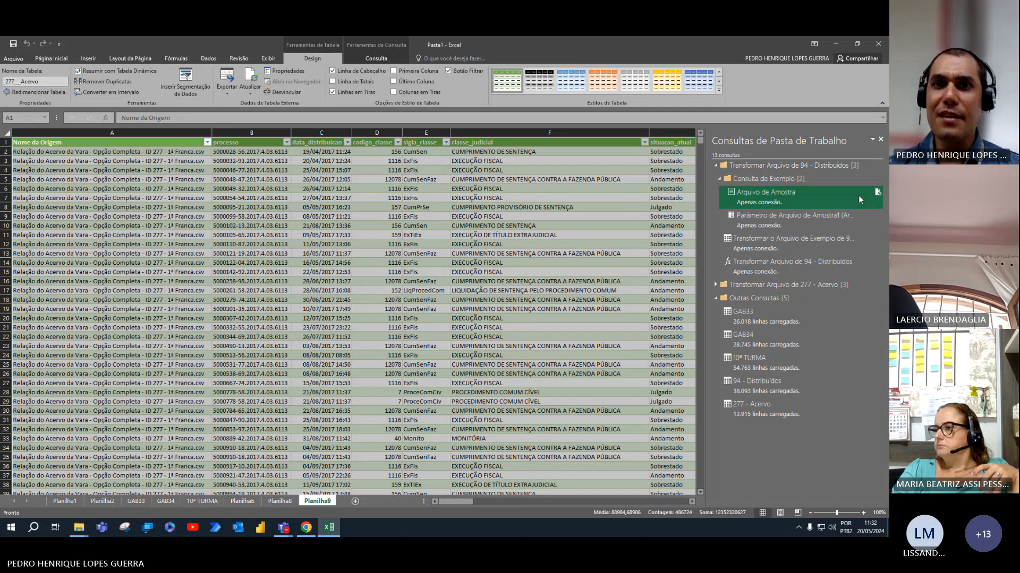
pyautogui.moveTo(879, 194)
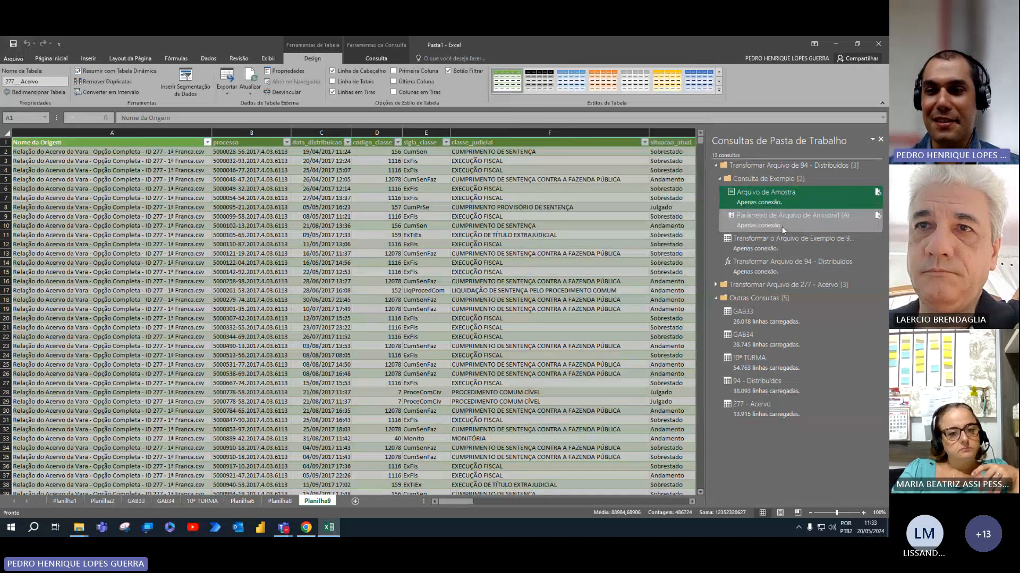
pyautogui.moveTo(782, 227)
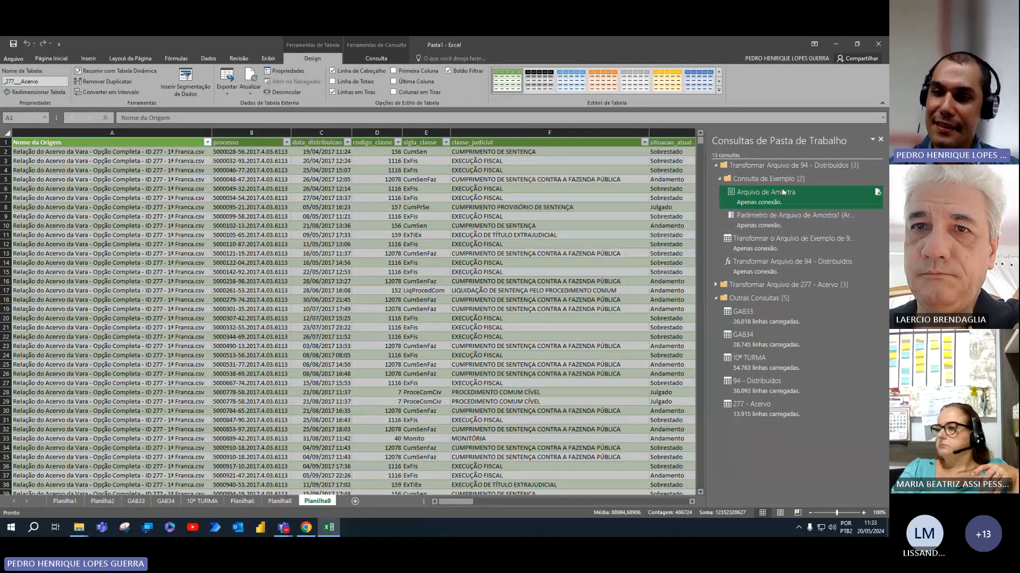
pyautogui.click(779, 216)
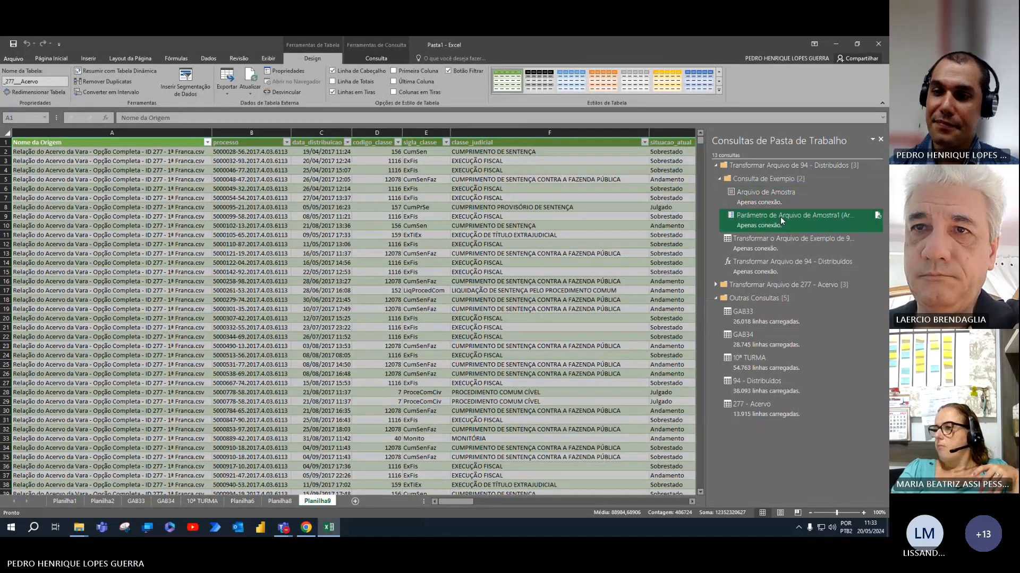
pyautogui.click(716, 165)
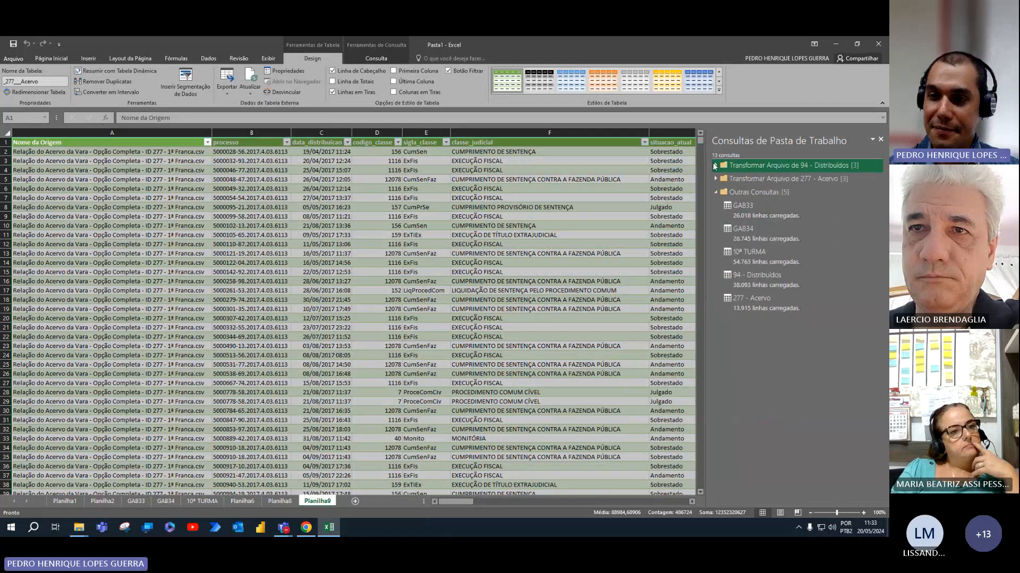
pyautogui.click(758, 279)
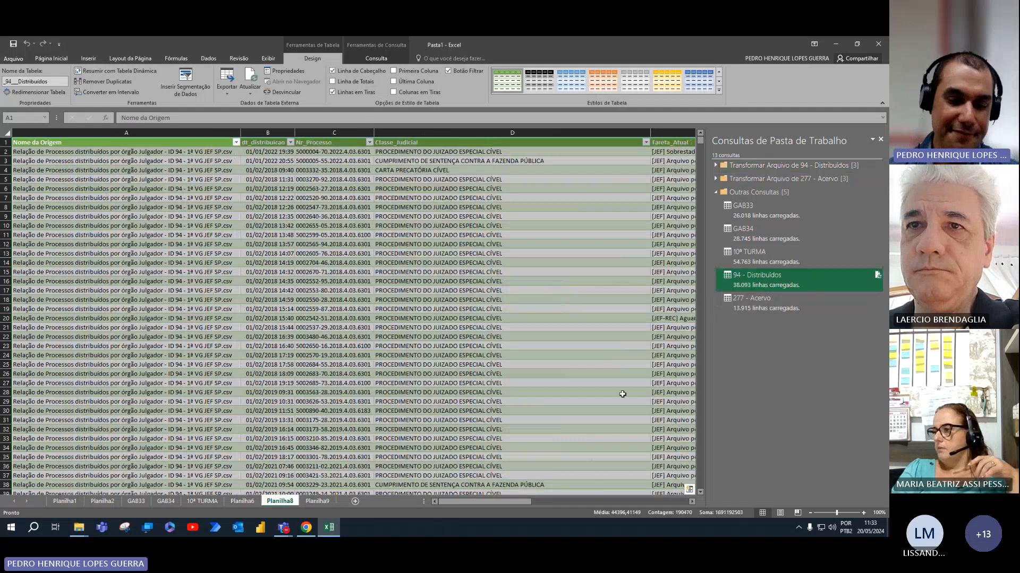
pyautogui.click(761, 309)
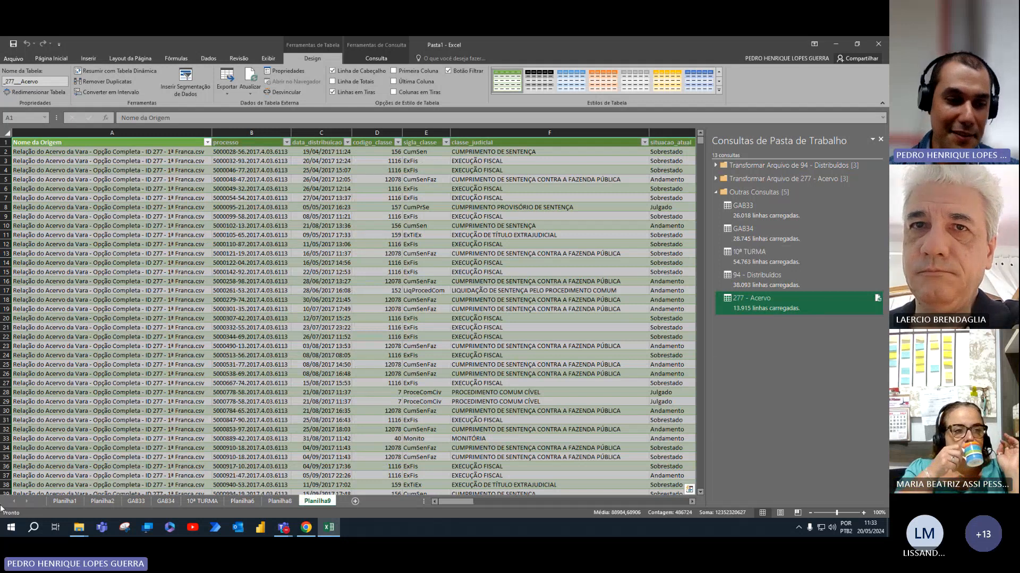
# Switch to File Explorer and compare the two CSV files of 278 - Acervo Completo with the contents of the 277 - Acervo folder.
pyautogui.click(78, 530)
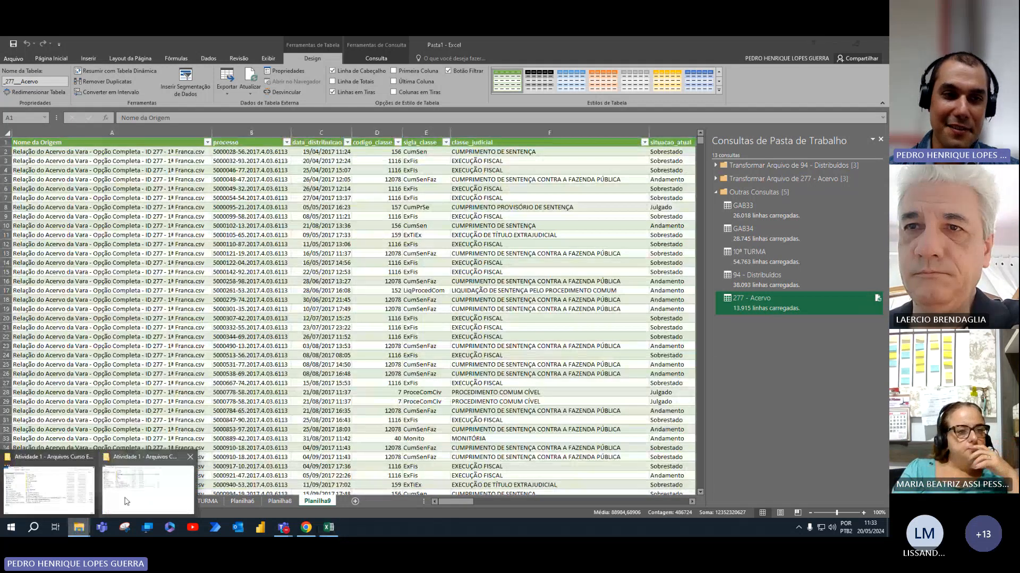
pyautogui.click(149, 478)
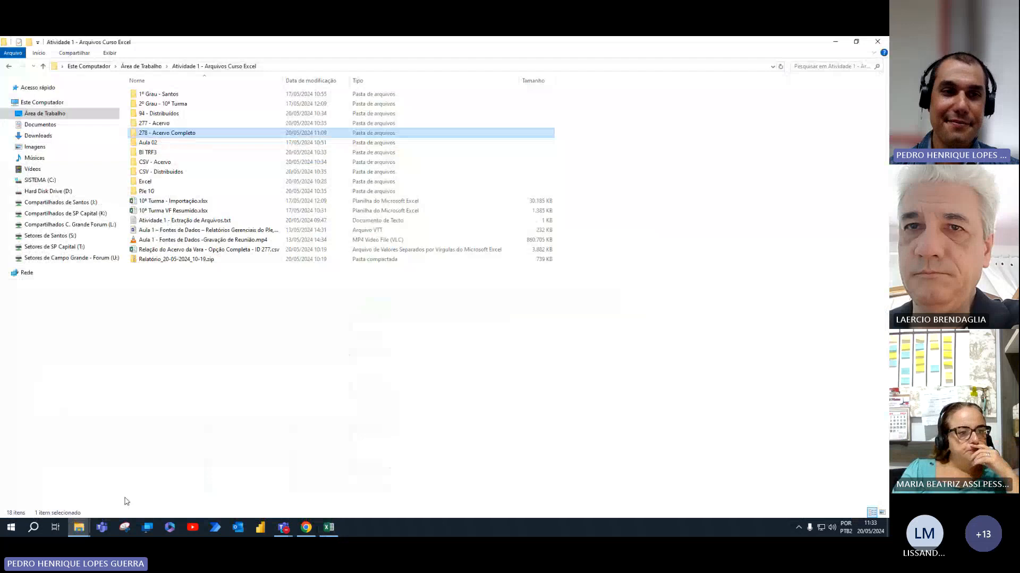
pyautogui.doubleClick(177, 133)
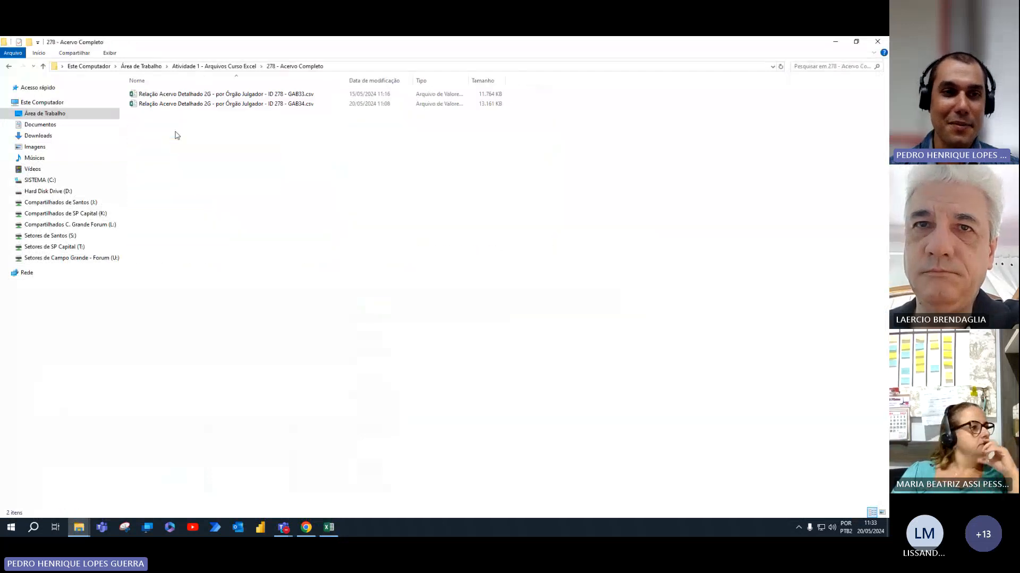
pyautogui.click(209, 104)
pyautogui.keyDown('shift'); pyautogui.click(217, 96); pyautogui.keyUp('shift')
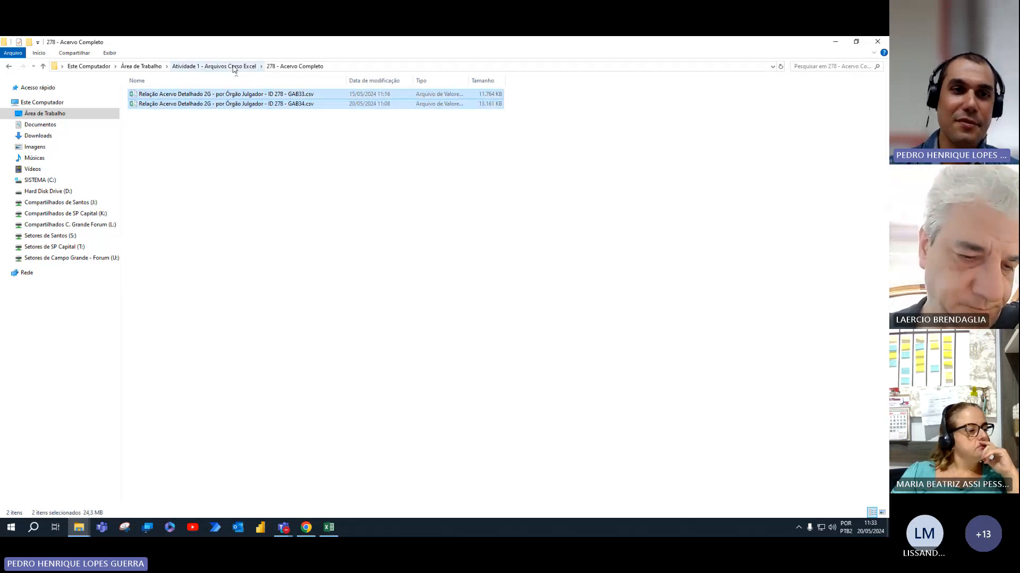
pyautogui.click(214, 66)
pyautogui.doubleClick(216, 125)
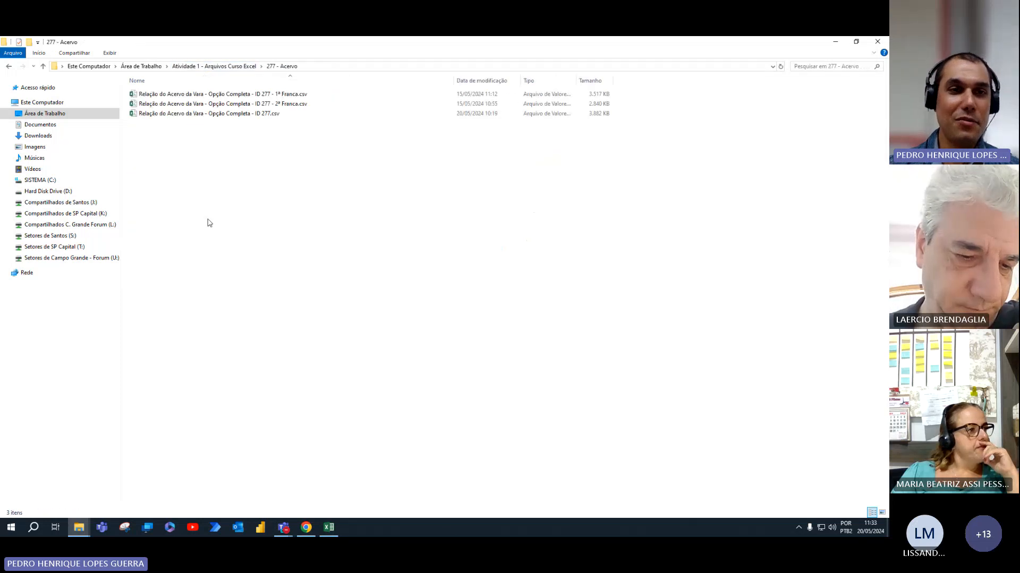
# Paste the two ID 278 CSV files, GAB33 and GAB34, into the 277 - Acervo folder and refresh the file list.
pyautogui.hotkey('ctrl', 'v')
pyautogui.press('F5')
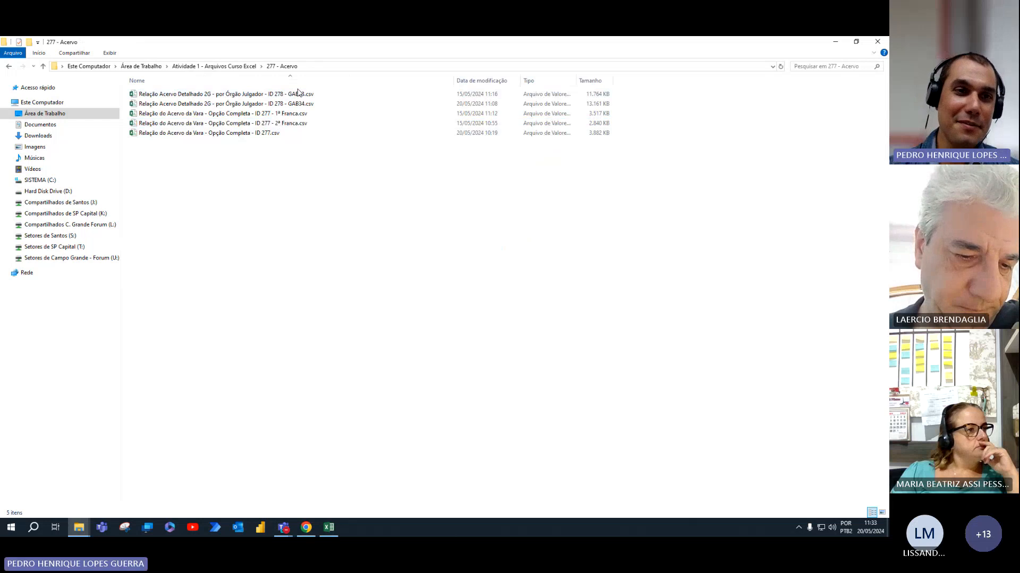
# Rename the ID 277 file that lacks a court name as Relação do Acervo da Vara - Opção Completa - 1ª SJRP - ID 277.
pyautogui.click(306, 133)
pyautogui.press('F2')
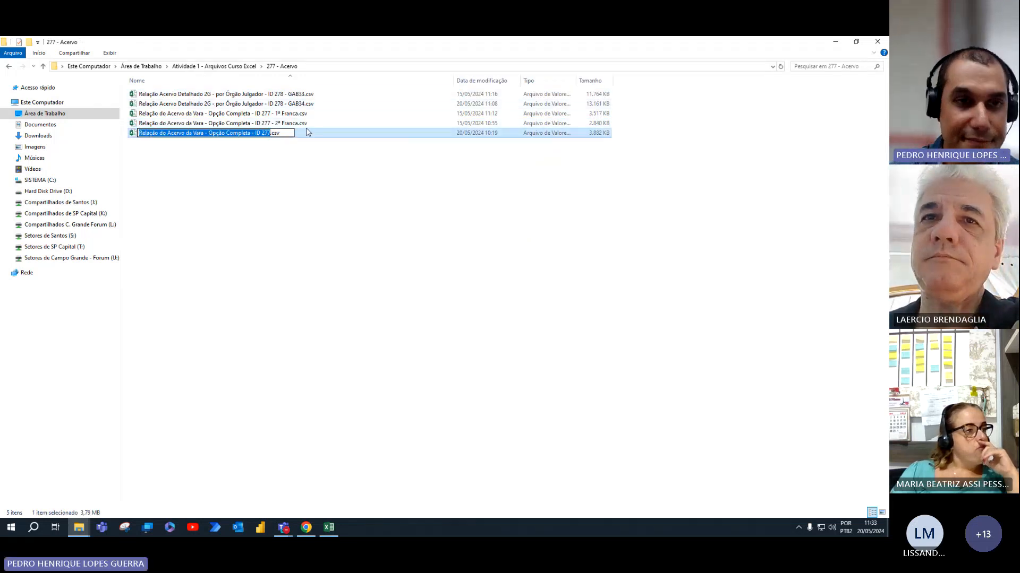
pyautogui.press('Home')
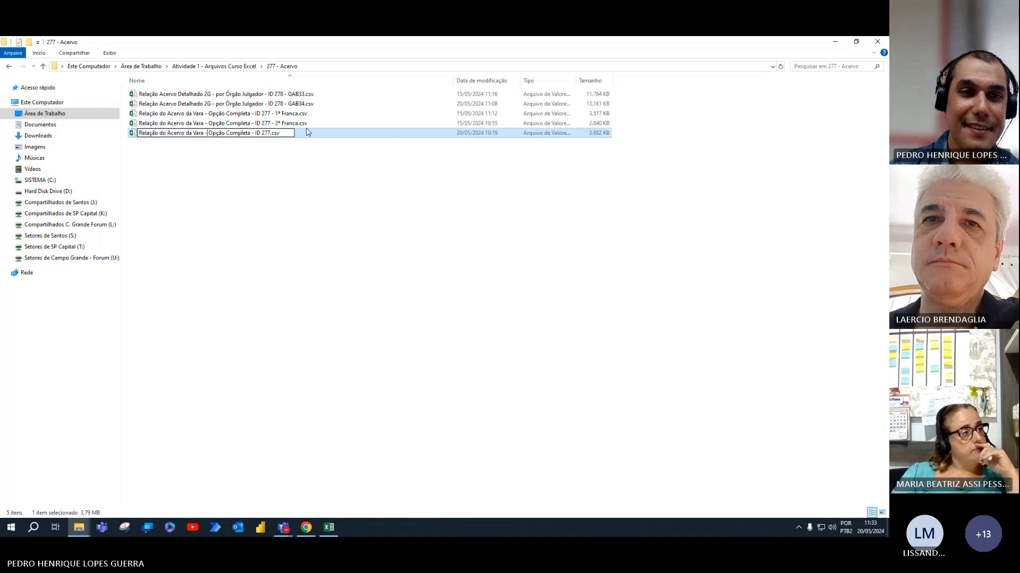
pyautogui.press('Right')
pyautogui.press('Right')
pyautogui.press('Right')
pyautogui.press('Right')
pyautogui.press('Right')
pyautogui.press('Right')
pyautogui.press('Right')
pyautogui.press('Right')
pyautogui.press('Right')
pyautogui.write('1')
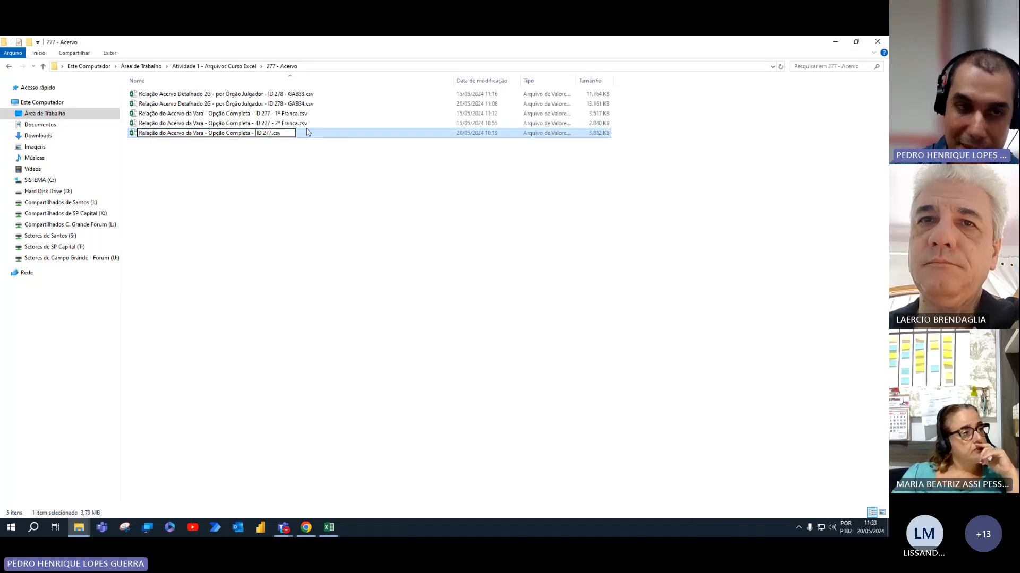
pyautogui.write('ª')
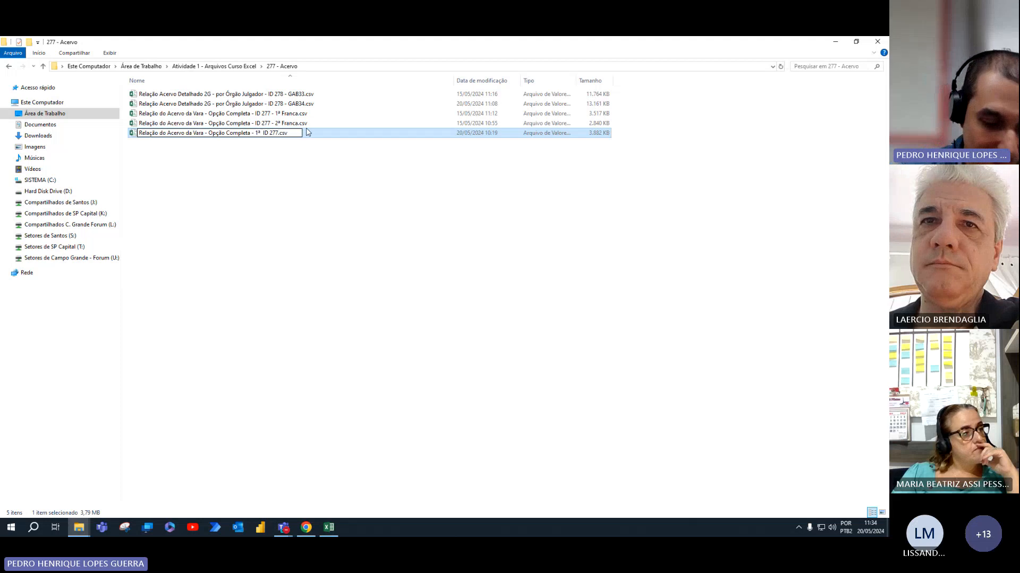
pyautogui.write(' SJRP ')
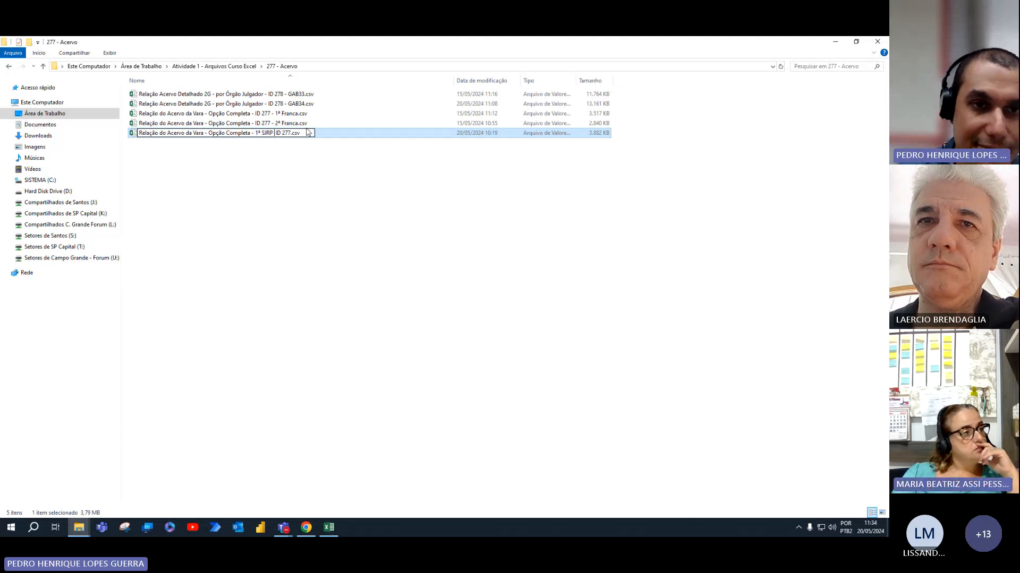
pyautogui.write('-')
pyautogui.press('Return')
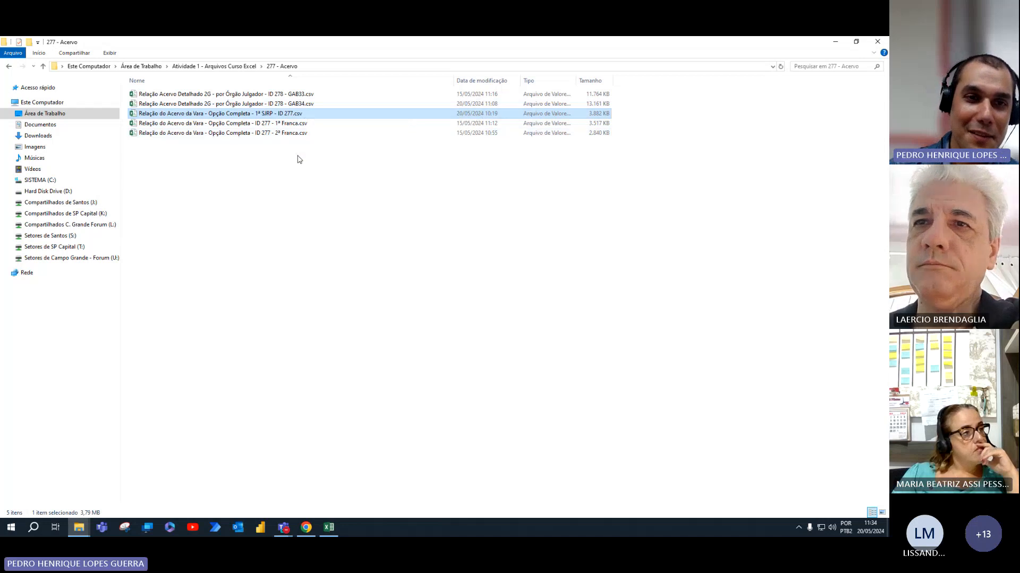
# Move 1ª SJRP to the end of the file name, giving Relação do Acervo da Vara - Opção Completa - ID 277 - 1ª SJRP.
pyautogui.click(286, 113)
pyautogui.press('Home')
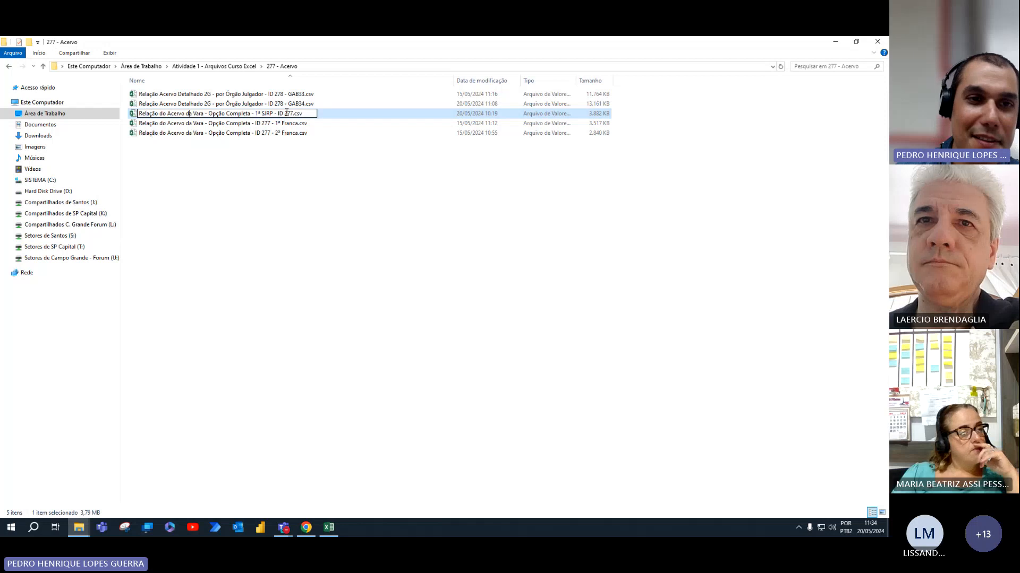
pyautogui.hotkey('shift', 'Right')
pyautogui.hotkey('shift', 'Right')
pyautogui.hotkey('shift', 'Right')
pyautogui.hotkey('shift', 'Right')
pyautogui.hotkey('shift', 'Right')
pyautogui.hotkey('shift', 'Right')
pyautogui.hotkey('shift', 'Right')
pyautogui.hotkey('shift', 'Right')
pyautogui.hotkey('shift', 'Right')
pyautogui.hotkey('shift', 'Right')
pyautogui.hotkey('ctrl', 'c')
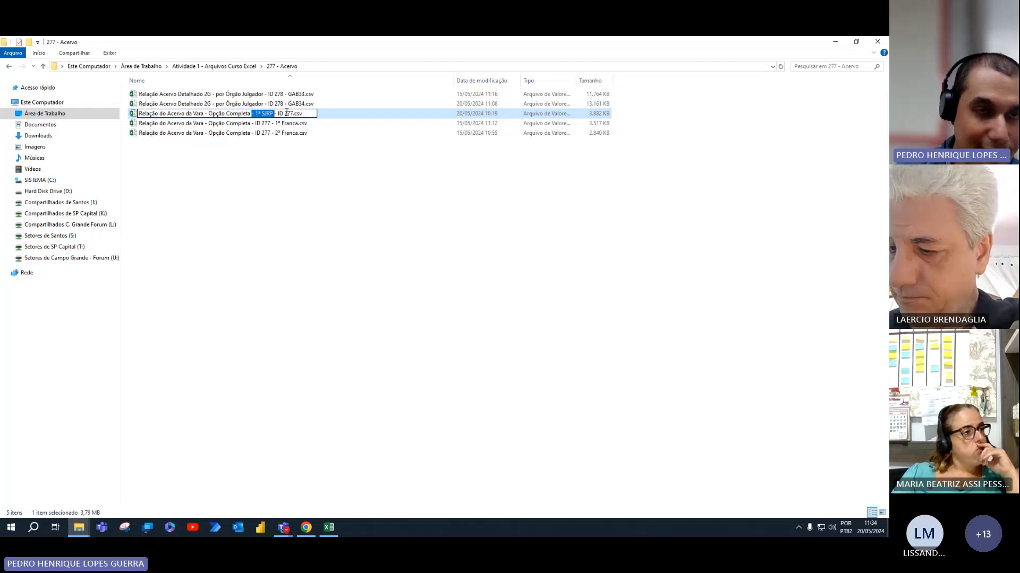
pyautogui.press('Delete')
pyautogui.press('Right')
pyautogui.press('Right')
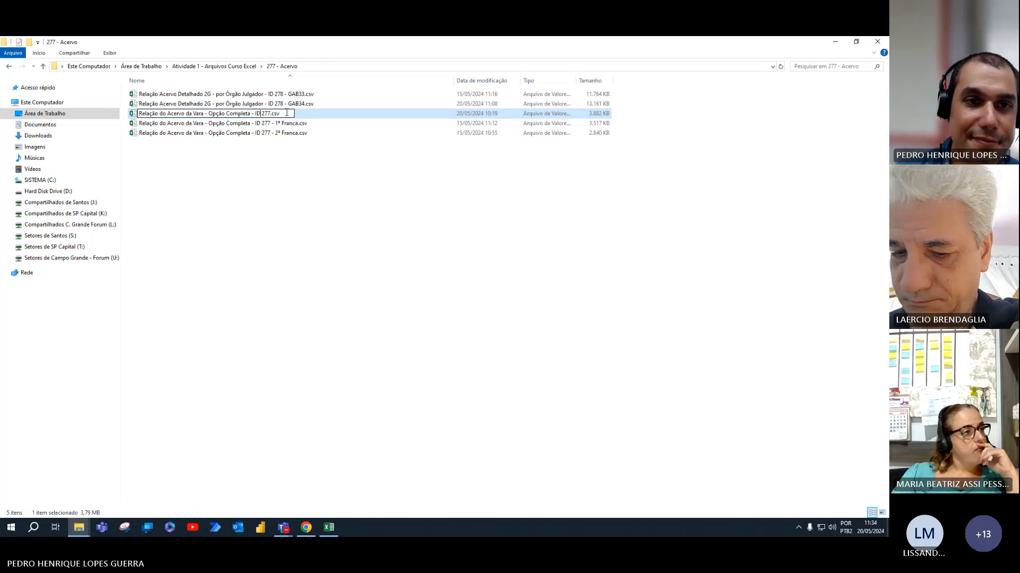
pyautogui.hotkey('ctrl', 'v')
pyautogui.press('BackSpace')
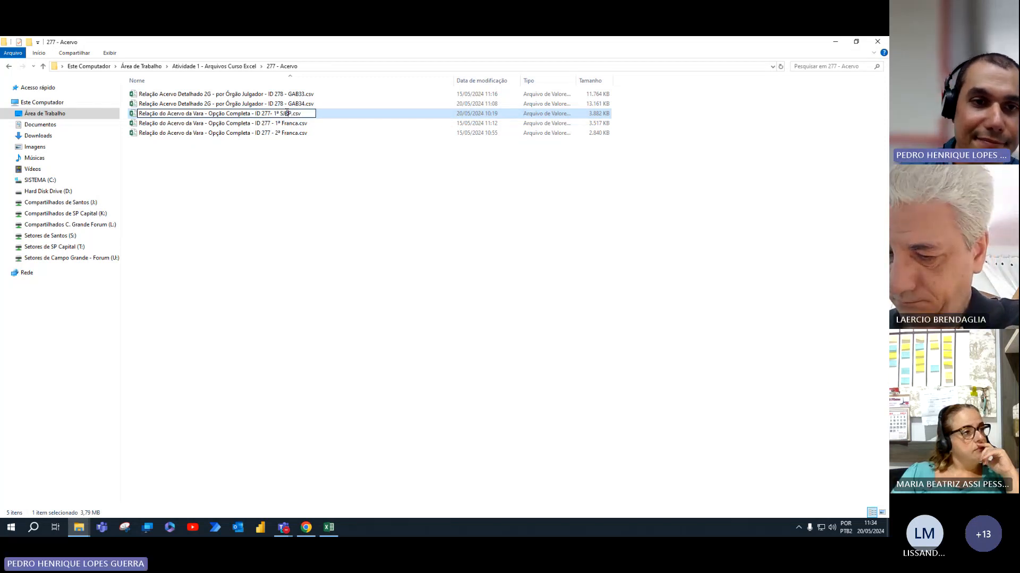
pyautogui.press('Return')
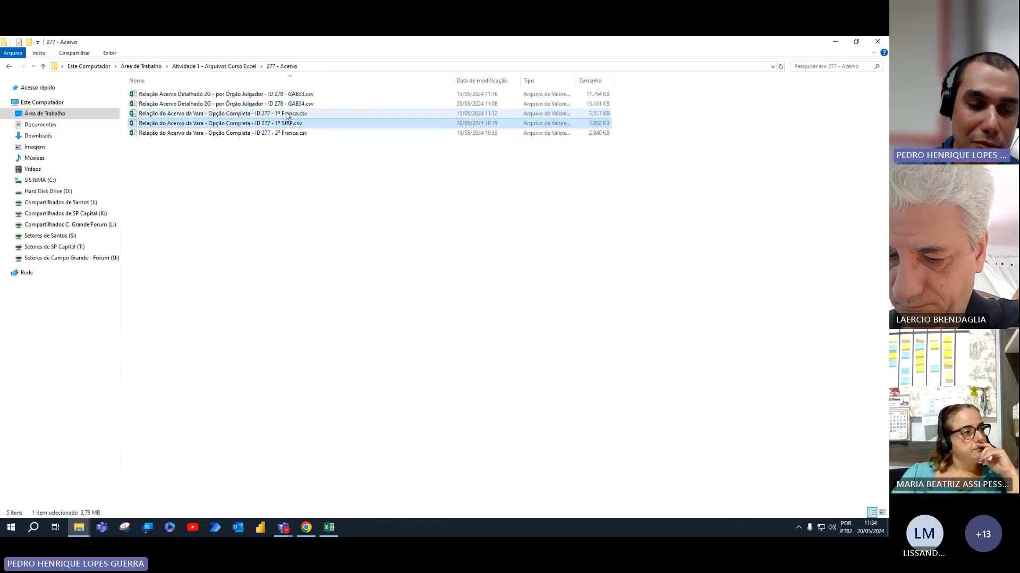
# Switch to Excel and try to refresh the 277 - Acervo table with the mixed ID 277 and ID 278 files.
pyautogui.hotkey('alt', 'Tab')
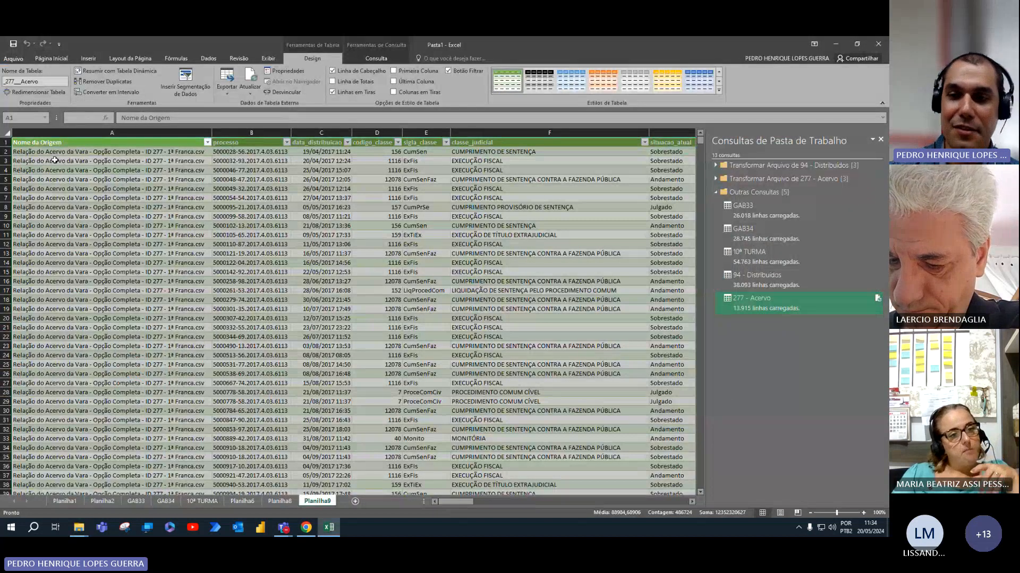
pyautogui.click(60, 144)
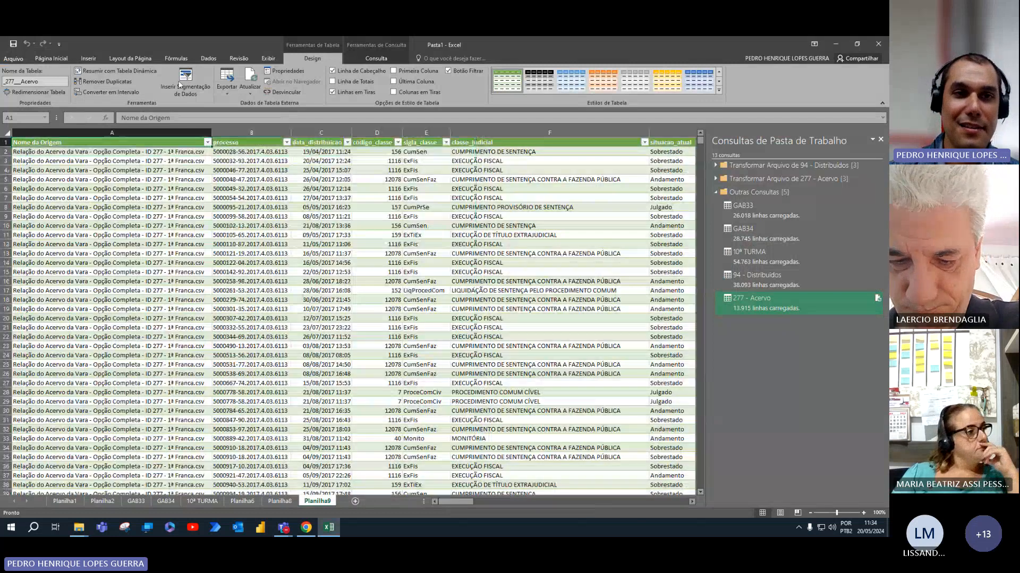
pyautogui.click(250, 77)
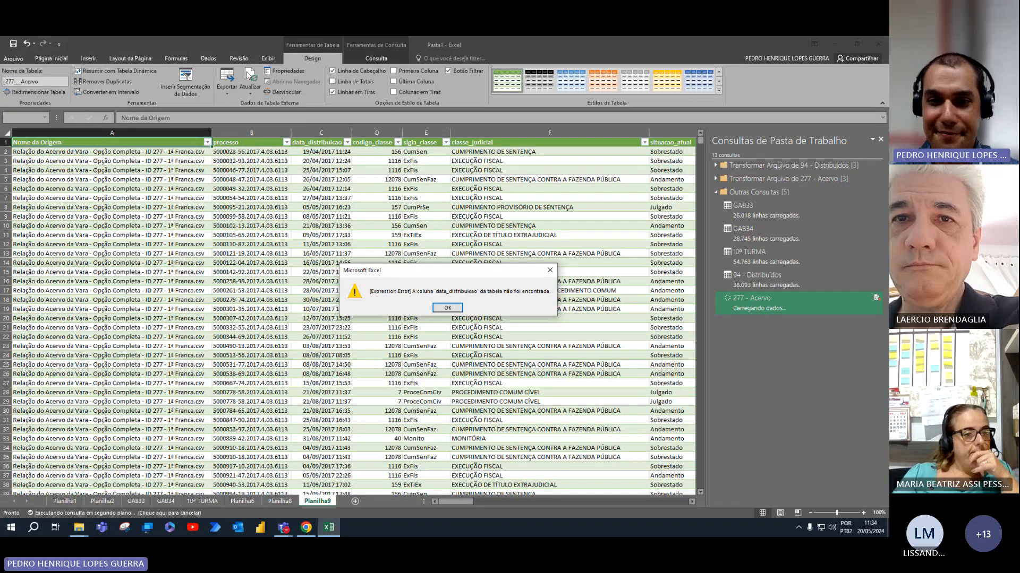
pyautogui.click(447, 308)
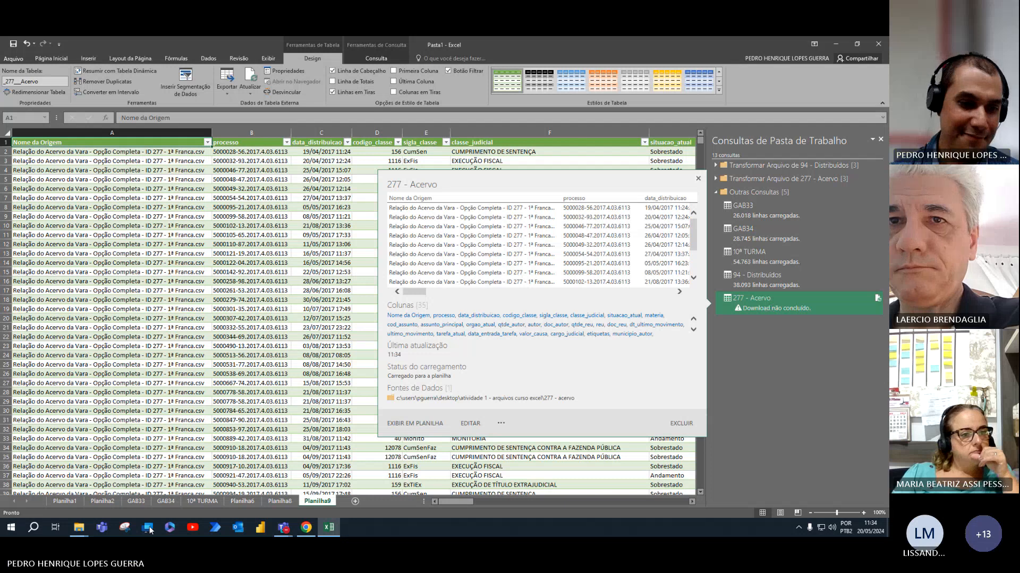
# Open the ID 277 - 1ª Franca CSV from File Explorer, autofit its columns, count its header cells, and close it without saving.
pyautogui.moveTo(80, 528)
pyautogui.click(82, 483)
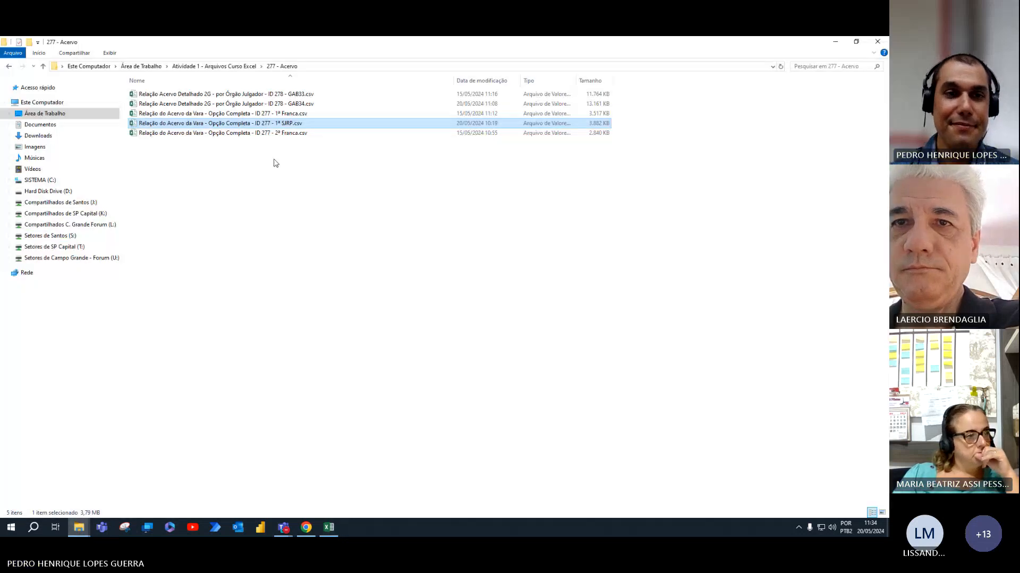
pyautogui.click(250, 115)
pyautogui.hotkey('alt', 'Tab')
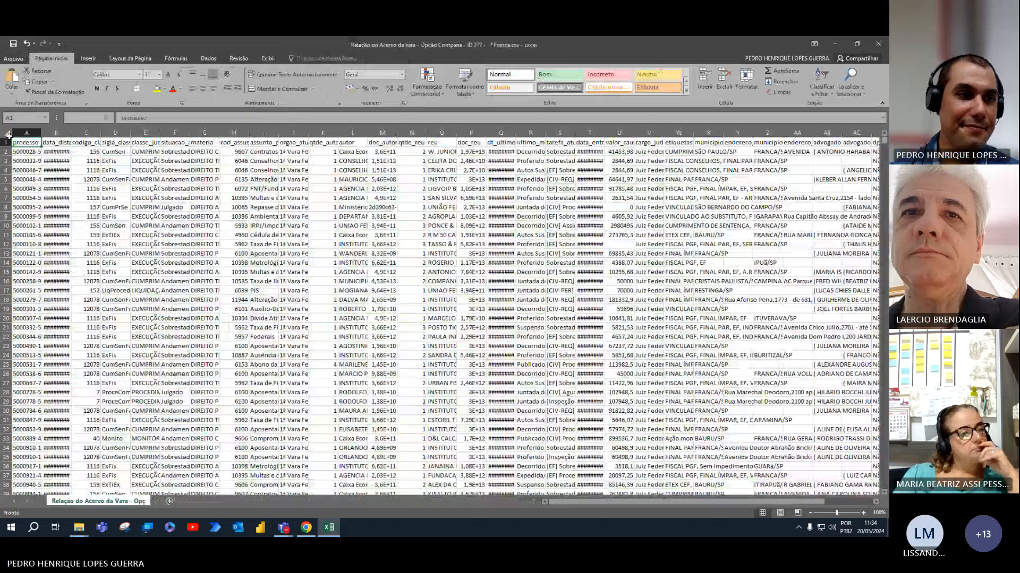
pyautogui.click(7, 133)
pyautogui.doubleClick(43, 134)
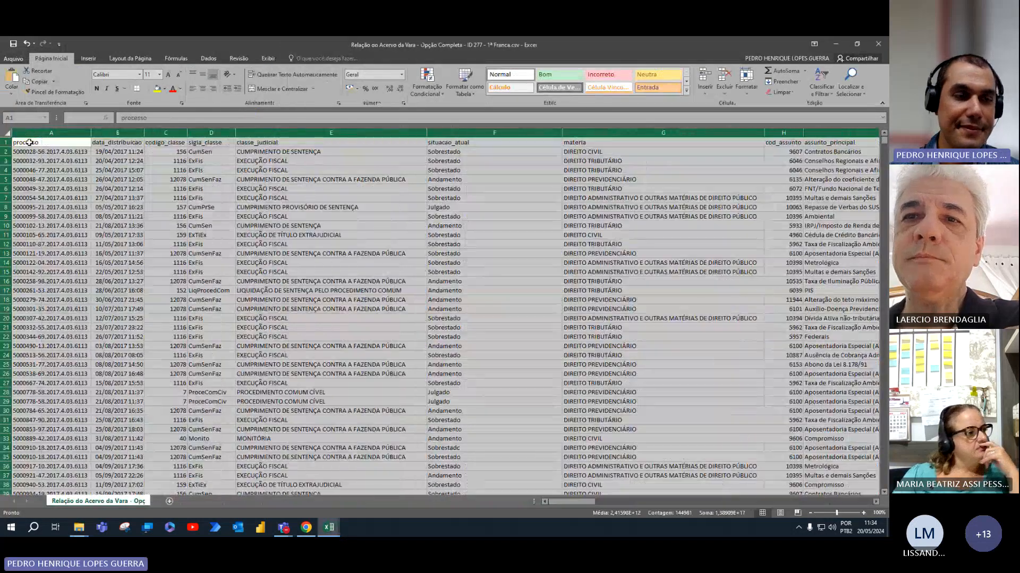
pyautogui.click(30, 143)
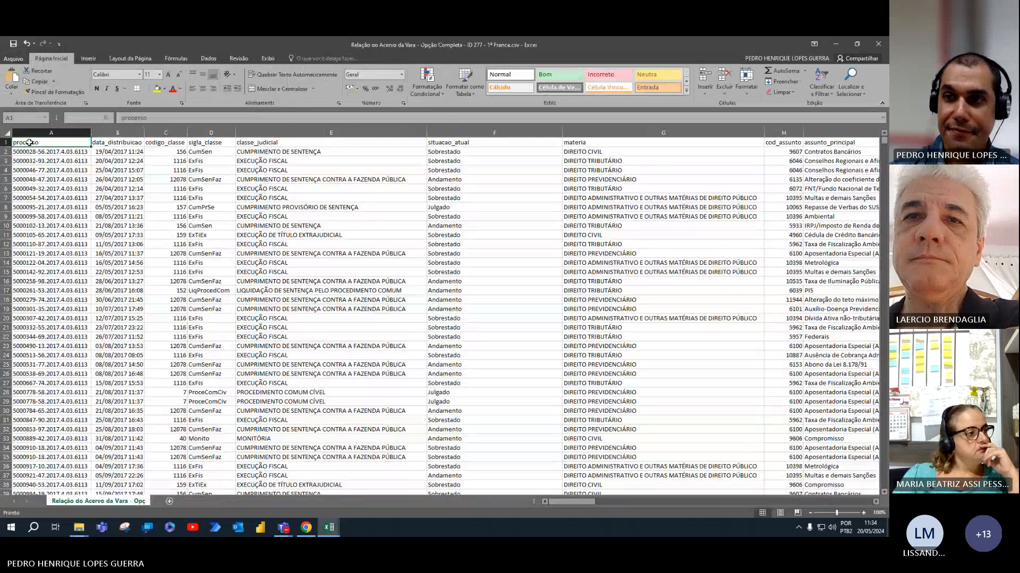
pyautogui.hotkey('ctrl', 'Right')
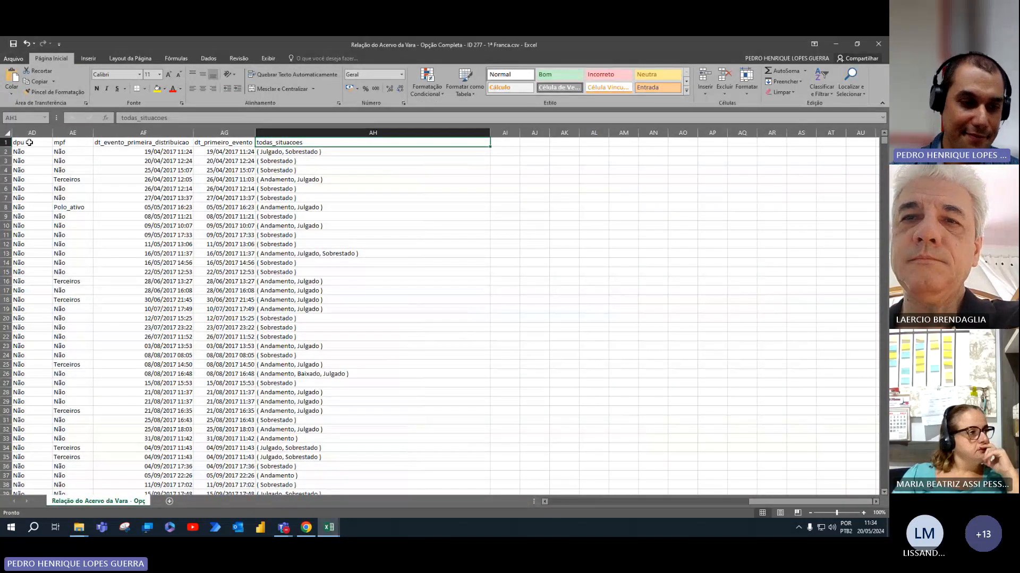
pyautogui.hotkey('ctrl', 'Left')
pyautogui.hotkey('ctrl', 'Right')
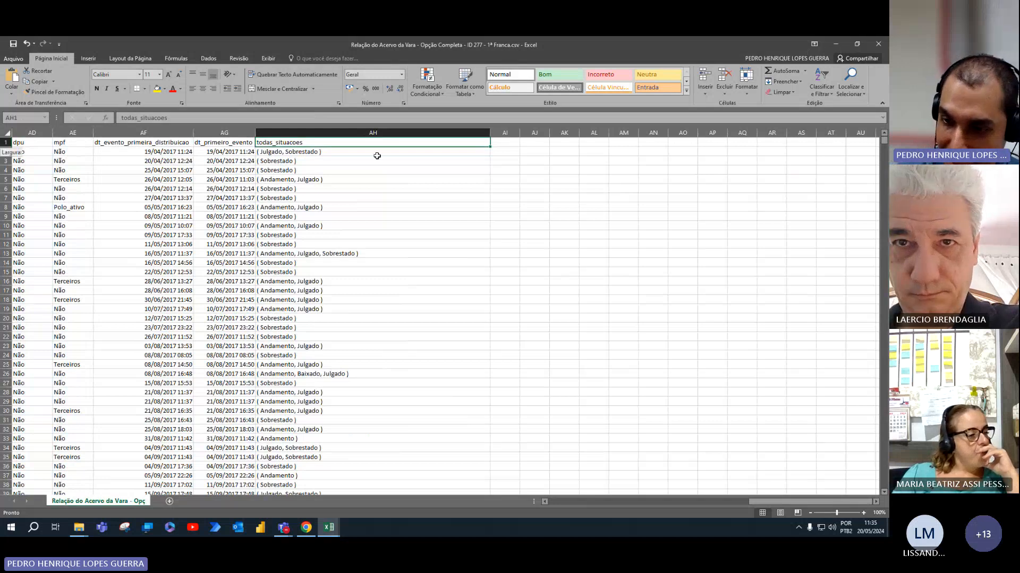
pyautogui.hotkey('ctrl', 'shift', 'Left')
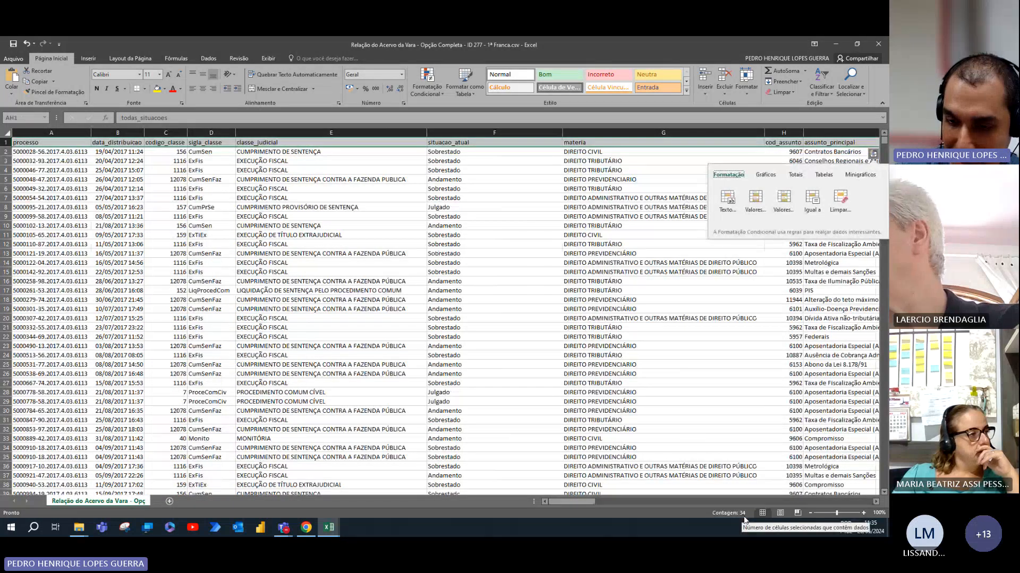
pyautogui.click(879, 44)
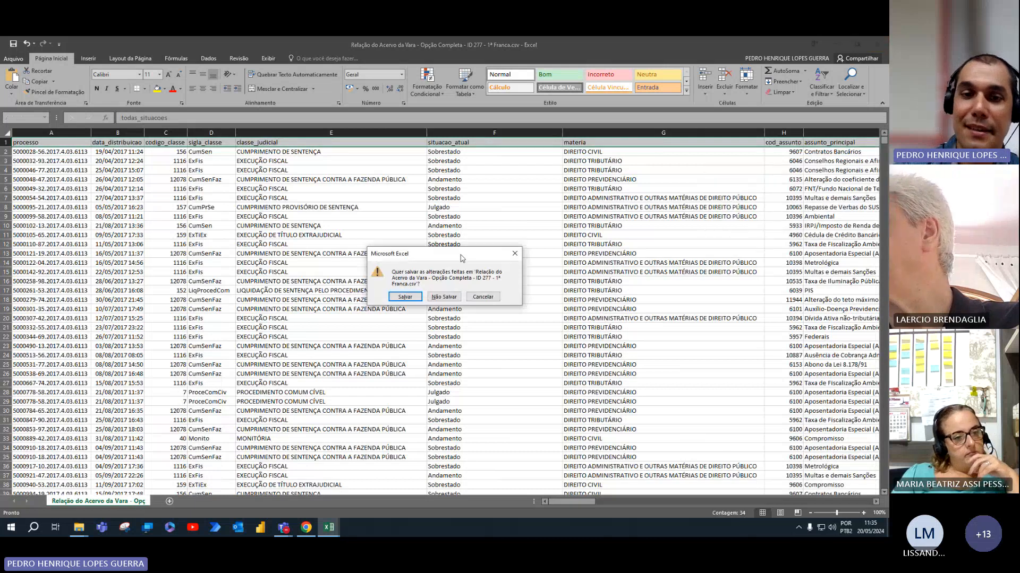
pyautogui.click(452, 300)
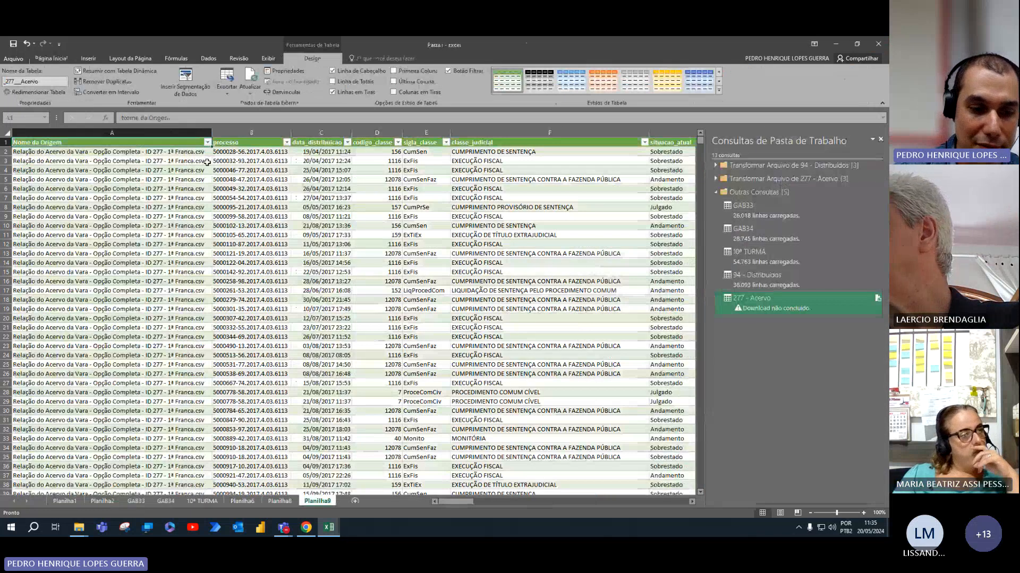
# Open the ID 278 - GAB33 CSV from the 277 - Acervo folder, count its header cells for comparison, and close it.
pyautogui.hotkey('alt', 'Tab')
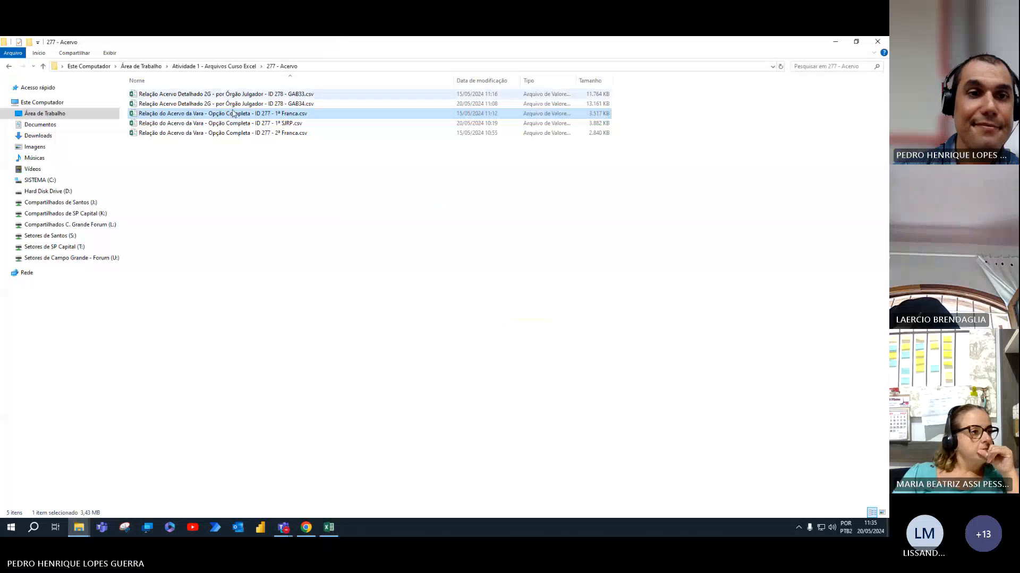
pyautogui.click(298, 95)
pyautogui.doubleClick(298, 95)
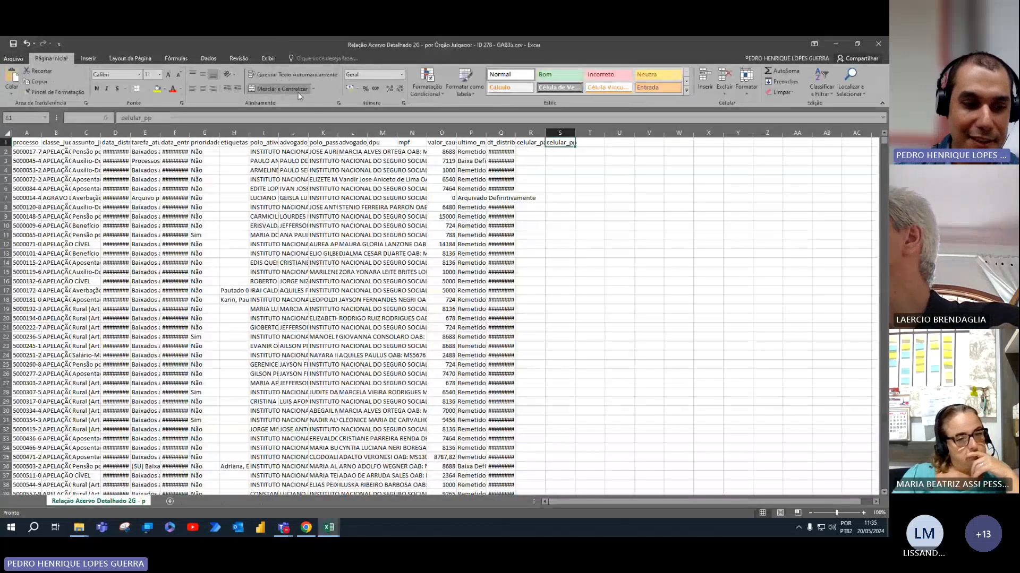
pyautogui.hotkey('ctrl', 'shift', 'Left')
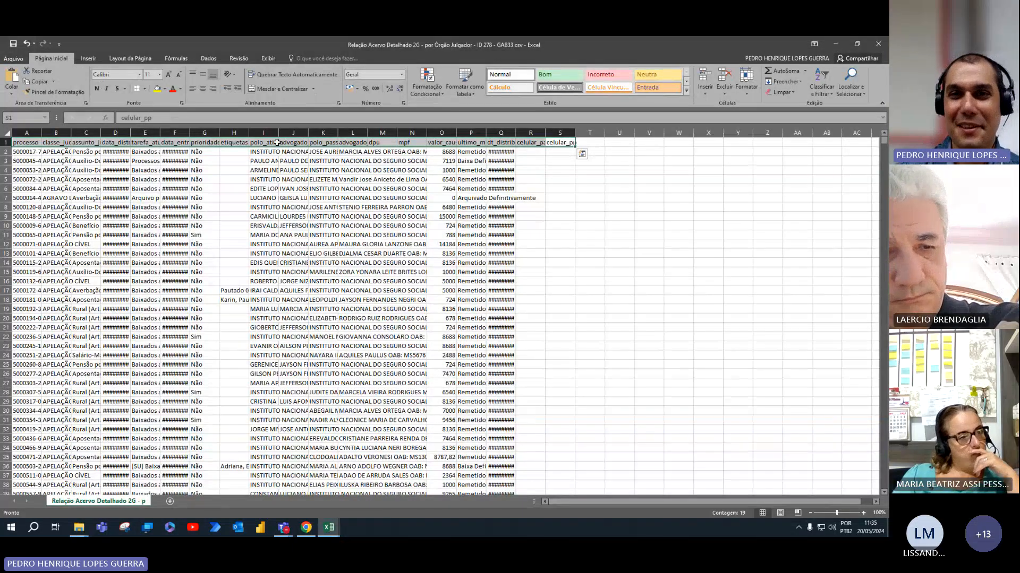
pyautogui.click(878, 44)
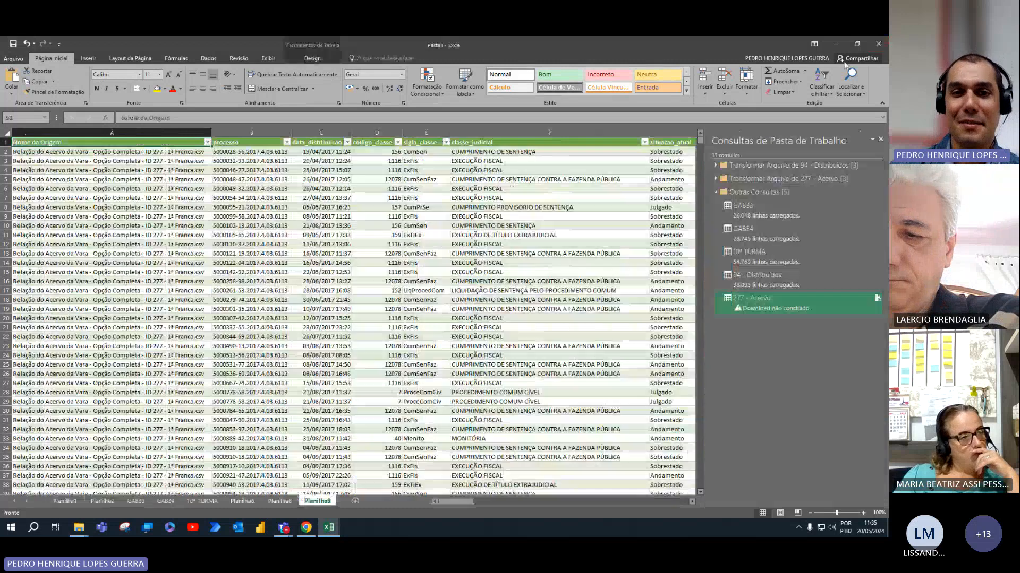
# Move the GAB33 and GAB34 CSV files from the 277 - Acervo folder back to 278 - Acervo Completo.
pyautogui.click(84, 529)
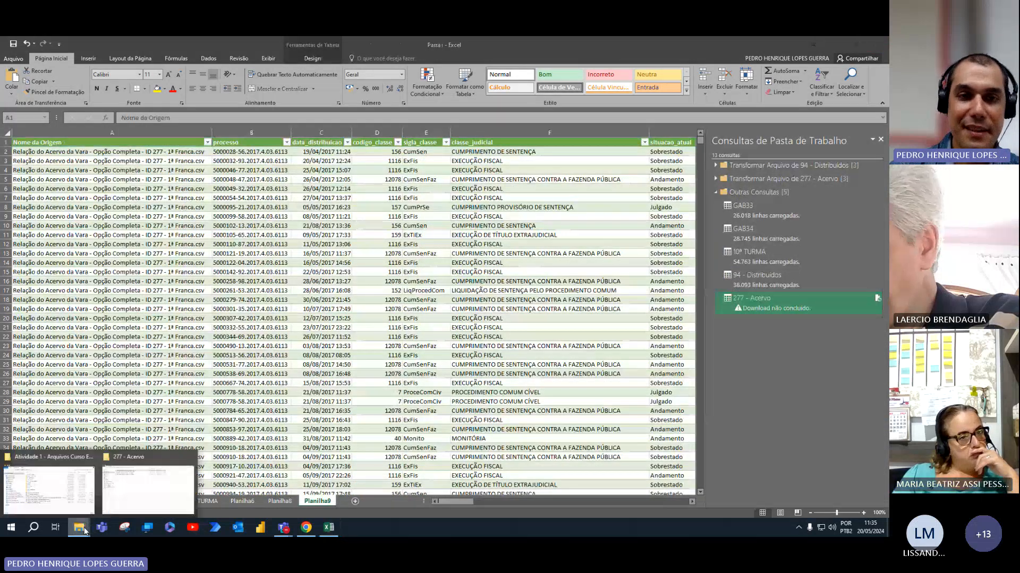
pyautogui.click(136, 494)
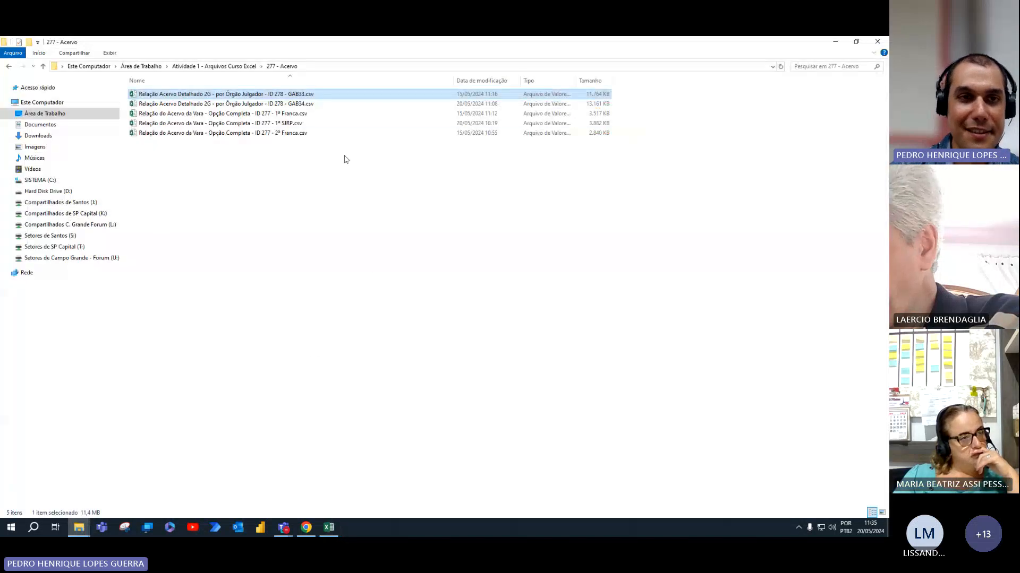
pyautogui.keyDown('shift'); pyautogui.click(317, 105); pyautogui.keyUp('shift')
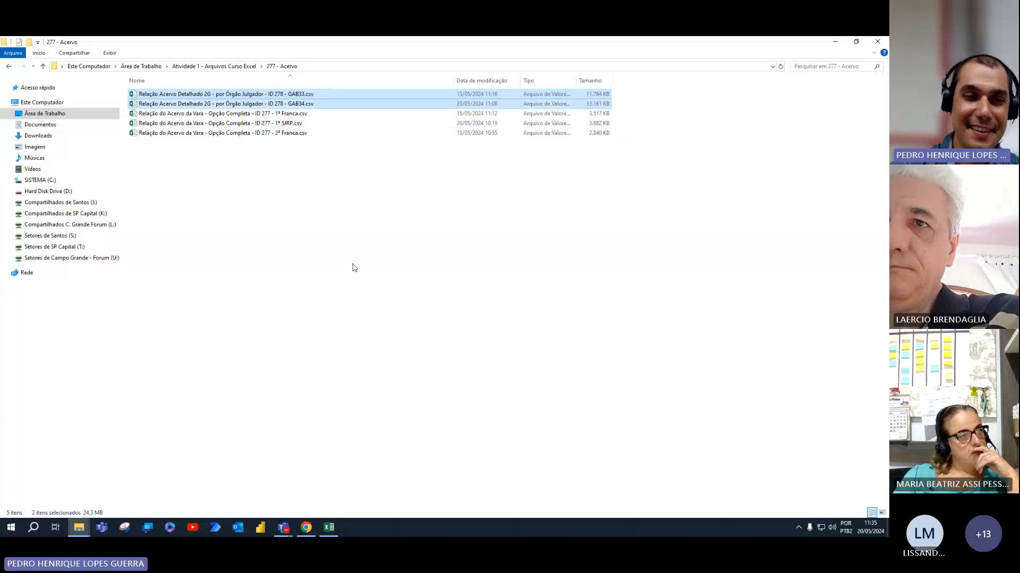
pyautogui.click(237, 66)
pyautogui.doubleClick(204, 134)
pyautogui.hotkey('ctrl', 'a')
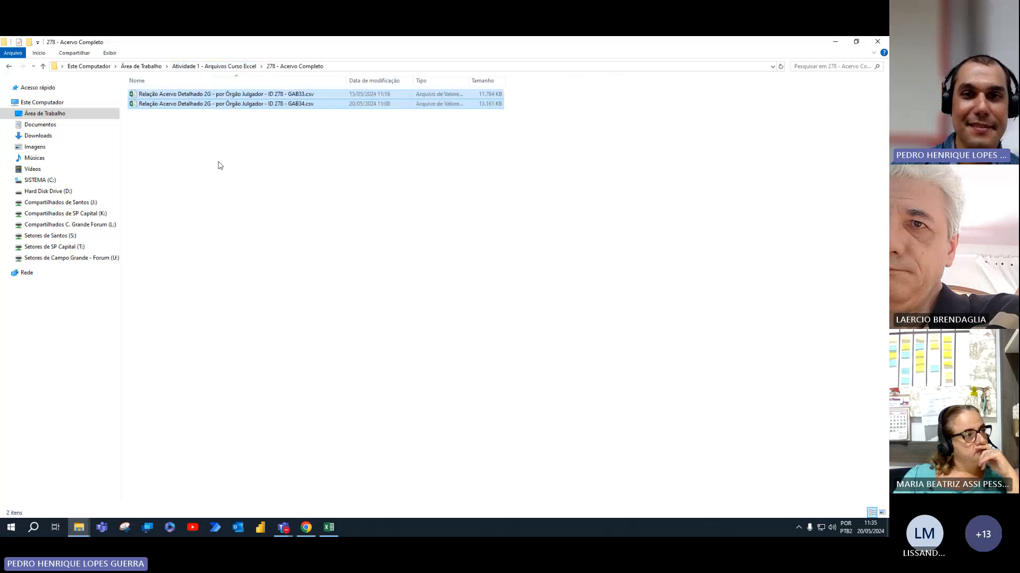
pyautogui.click(232, 196)
# Switch back to the Pasta1 workbook in Excel and refresh the 277 - Acervo query.
pyautogui.hotkey('alt', 'Tab')
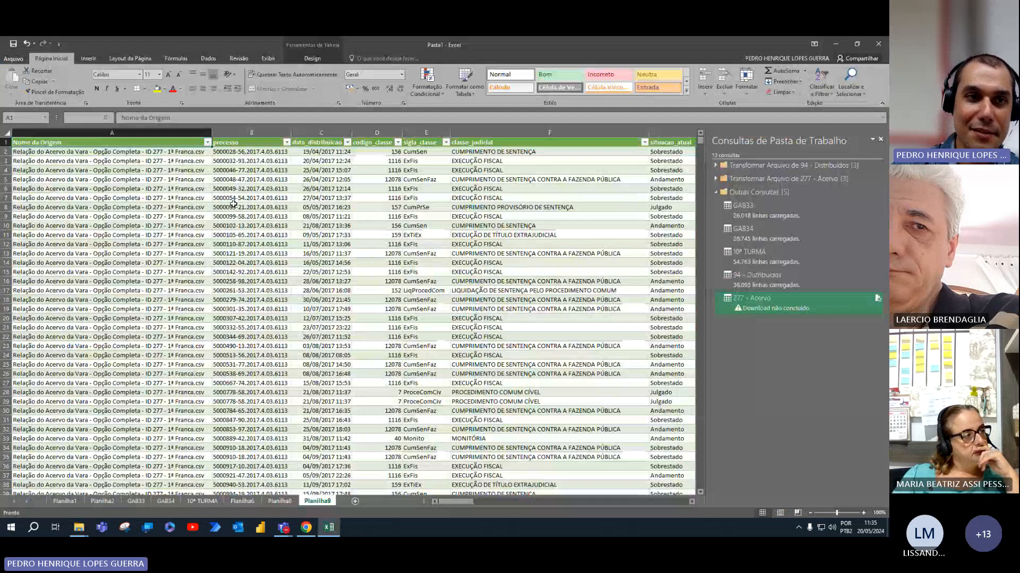
pyautogui.click(209, 58)
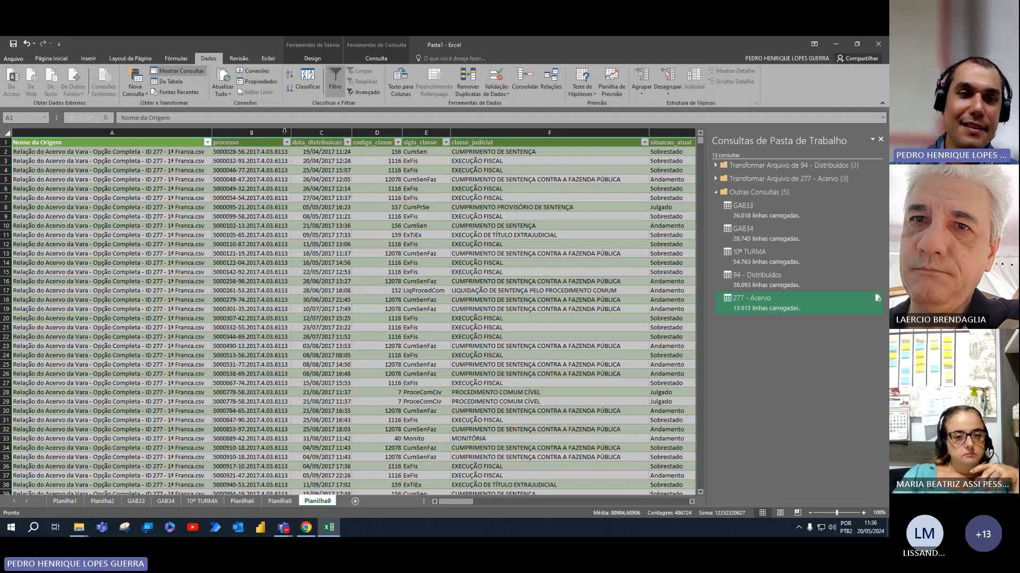
# Look across the refreshed 277 - Acervo table's columns, from data_distribuicao to dt_evento_primeira_distribuicao and dt_primeiro_evento.
pyautogui.moveTo(251, 132); pyautogui.dragTo(318, 130)
pyautogui.click(318, 129)
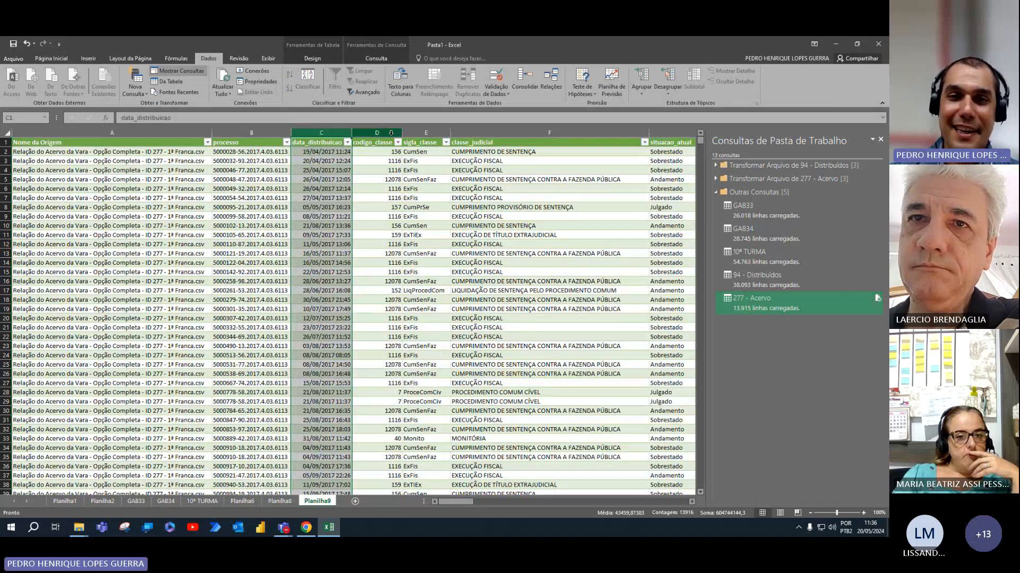
pyautogui.click(670, 134)
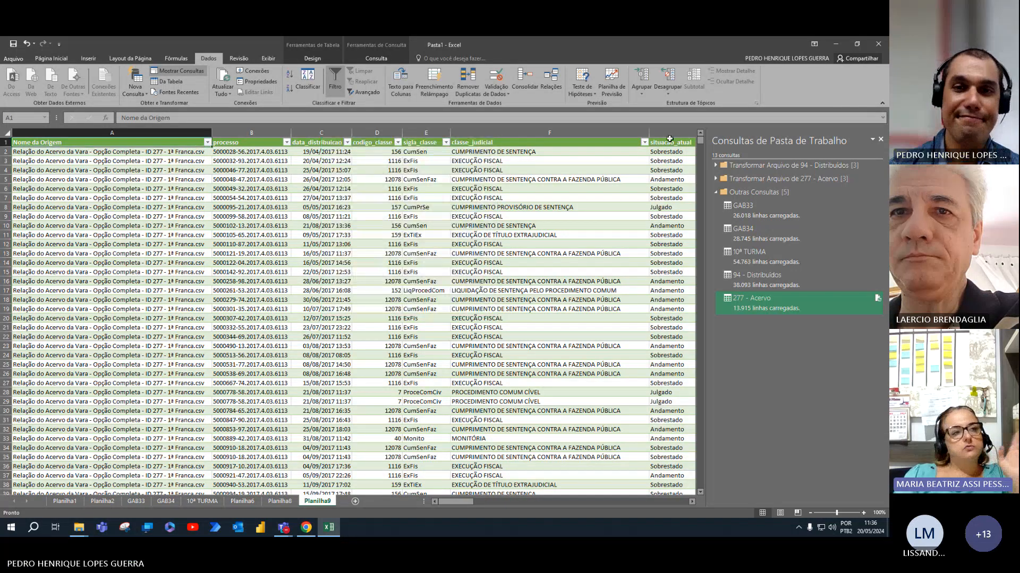
pyautogui.hotkey('ctrl', 'Right')
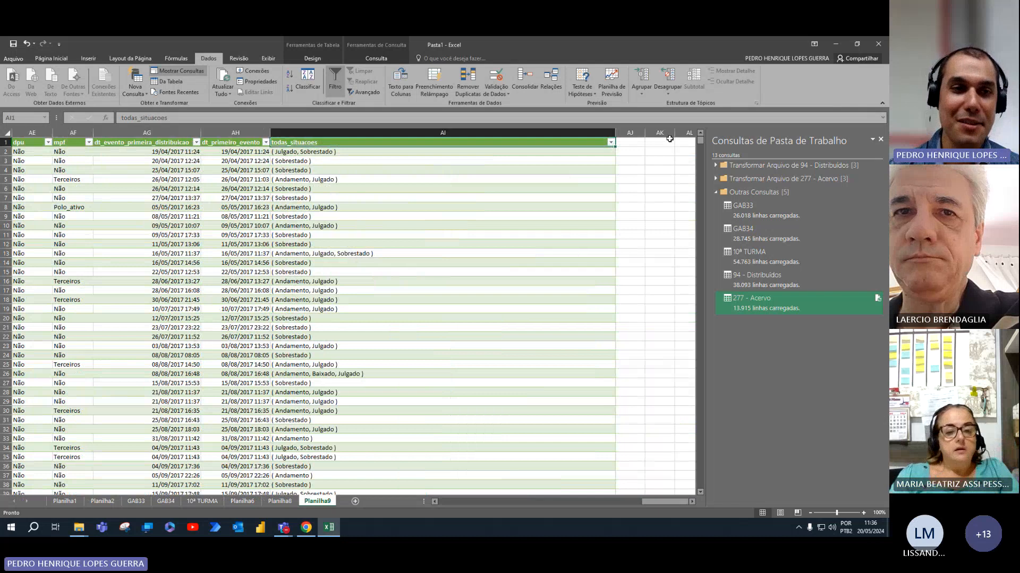
pyautogui.click(140, 134)
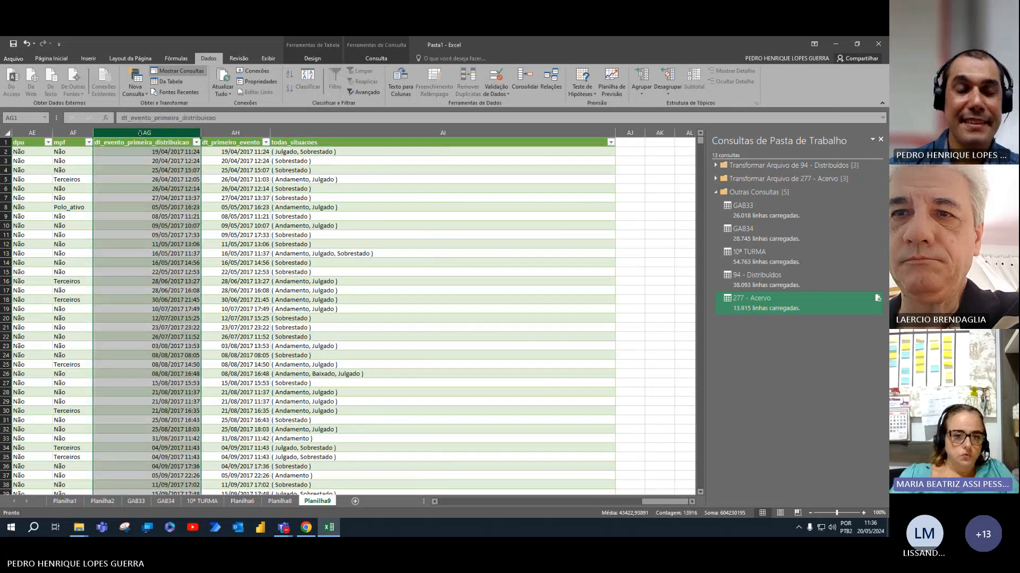
pyautogui.click(234, 133)
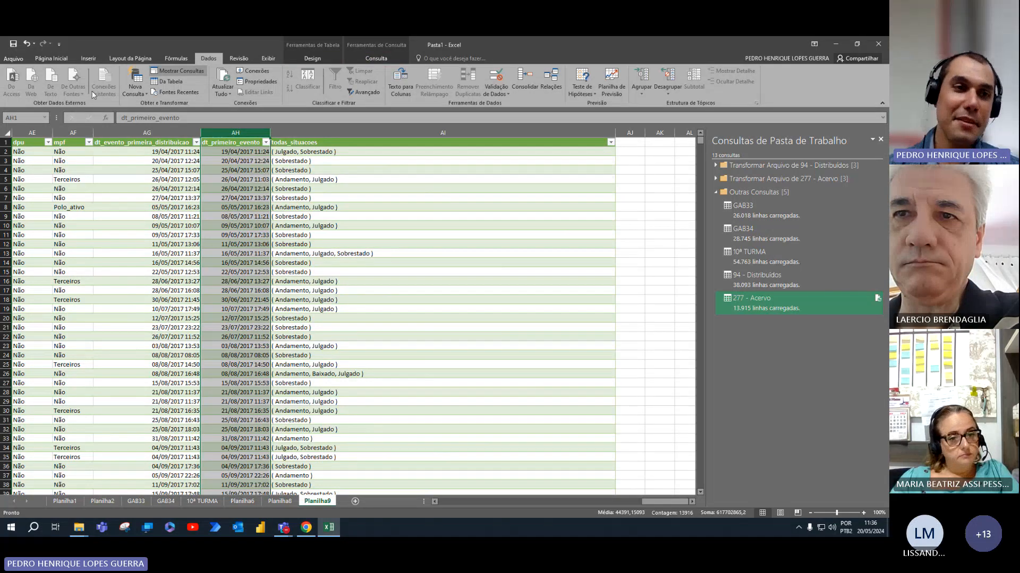
# Open the Power Query Editor, collapse the 94 - Distribuídos and 277 - Acervo transformation groups, and return to the workbook.
pyautogui.click(141, 98)
pyautogui.moveTo(144, 112)
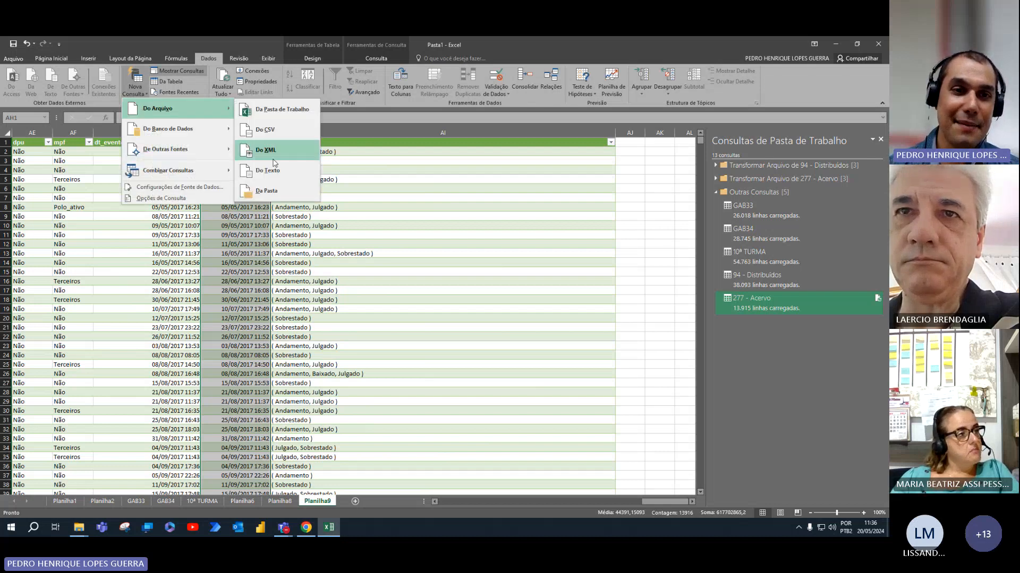
pyautogui.click(377, 57)
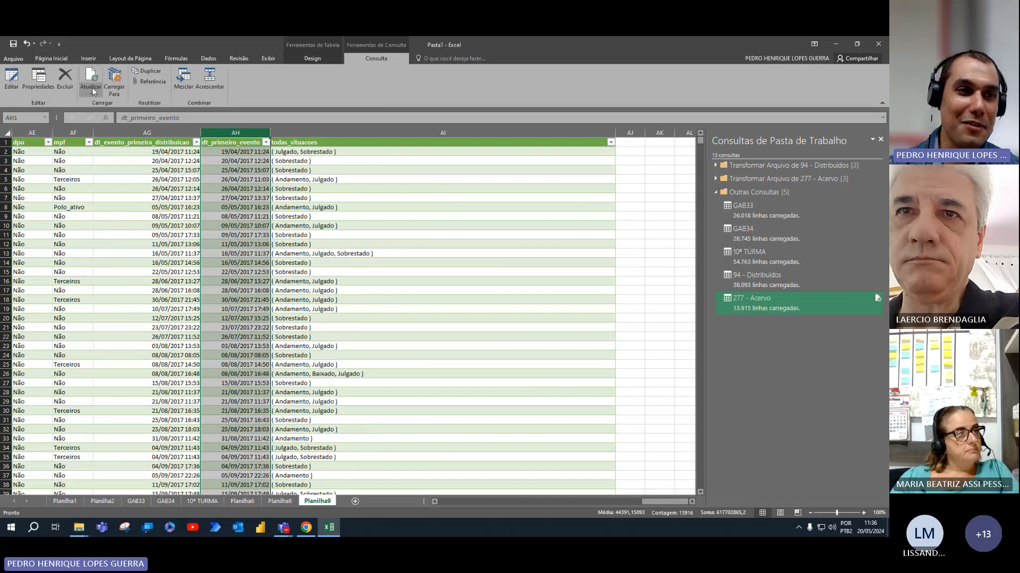
pyautogui.click(208, 59)
pyautogui.click(135, 88)
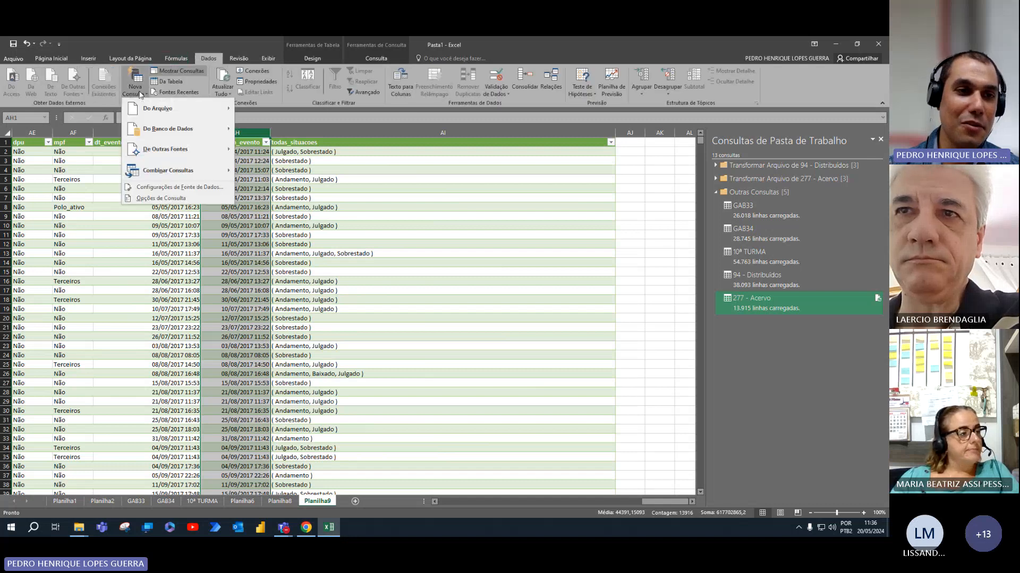
pyautogui.moveTo(169, 170)
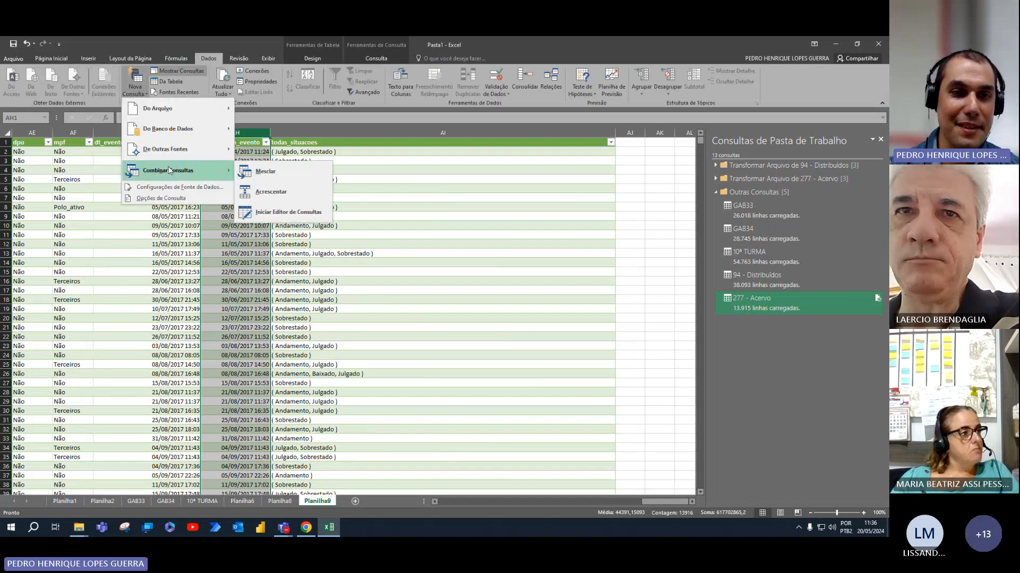
pyautogui.click(294, 215)
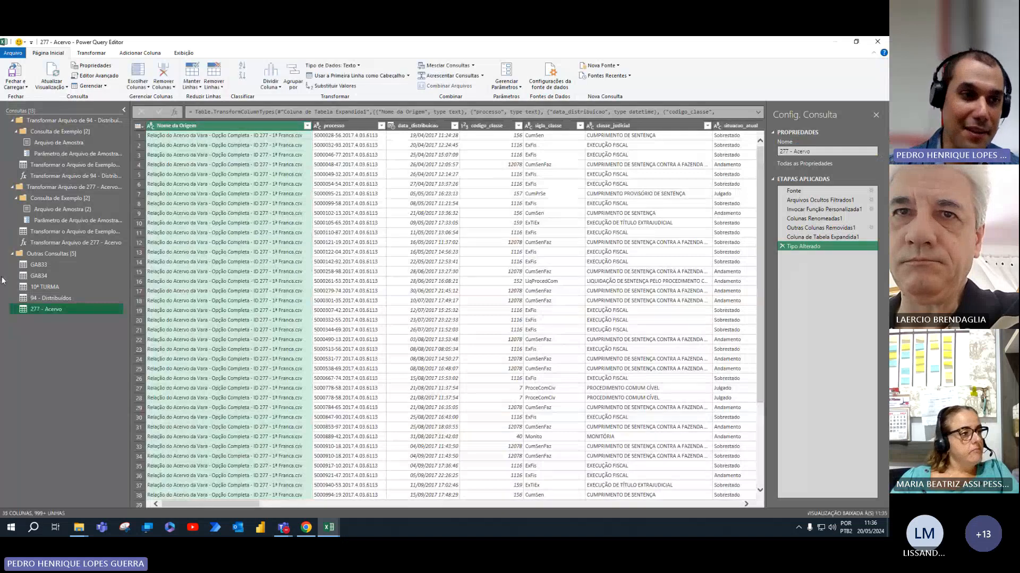
pyautogui.click(12, 120)
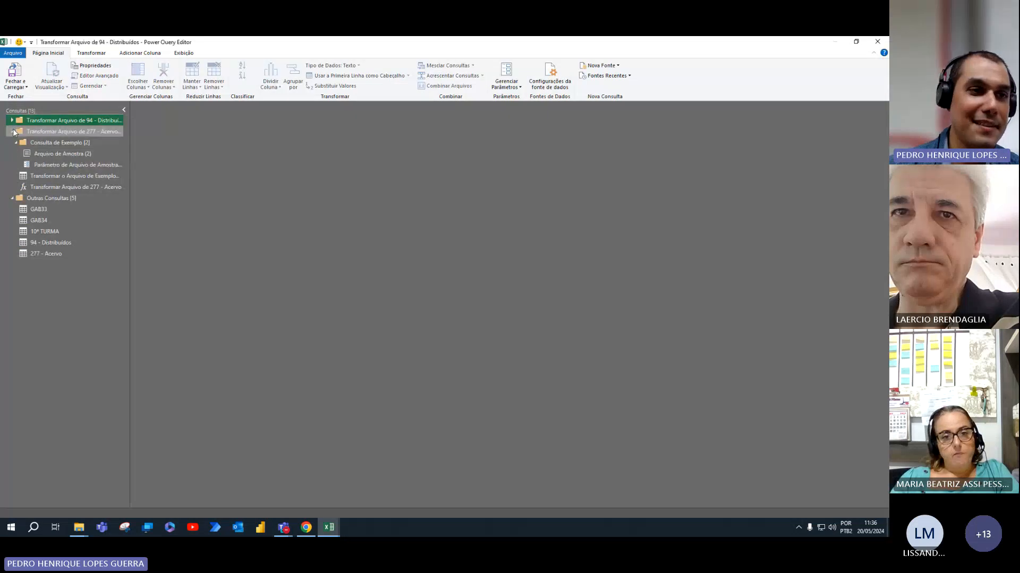
pyautogui.click(12, 131)
pyautogui.click(18, 91)
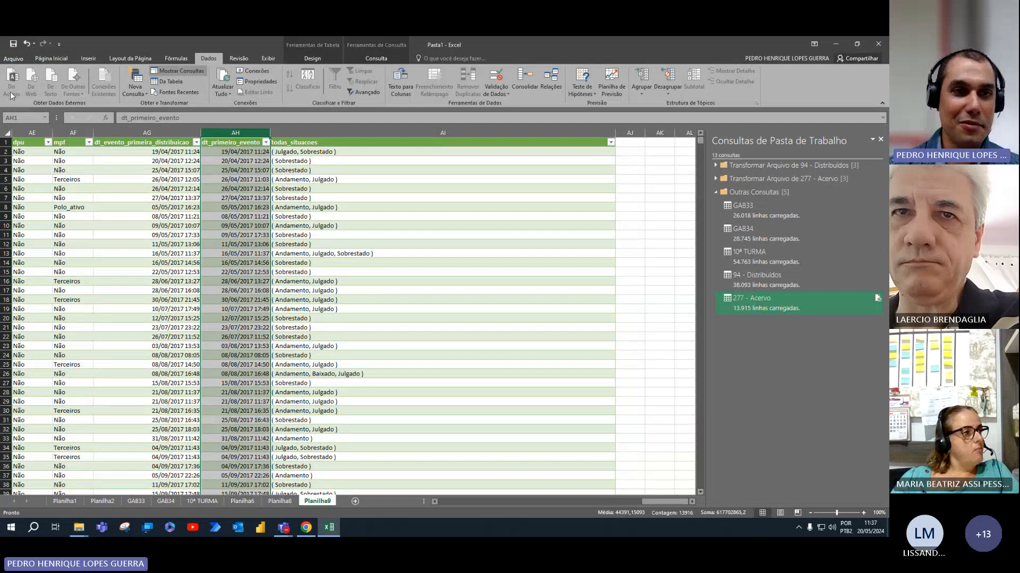
# Create a new query from the 278 - Acervo Completo folder inside Atividade 1 - Arquivos Curso Excel.
pyautogui.click(135, 87)
pyautogui.moveTo(156, 109)
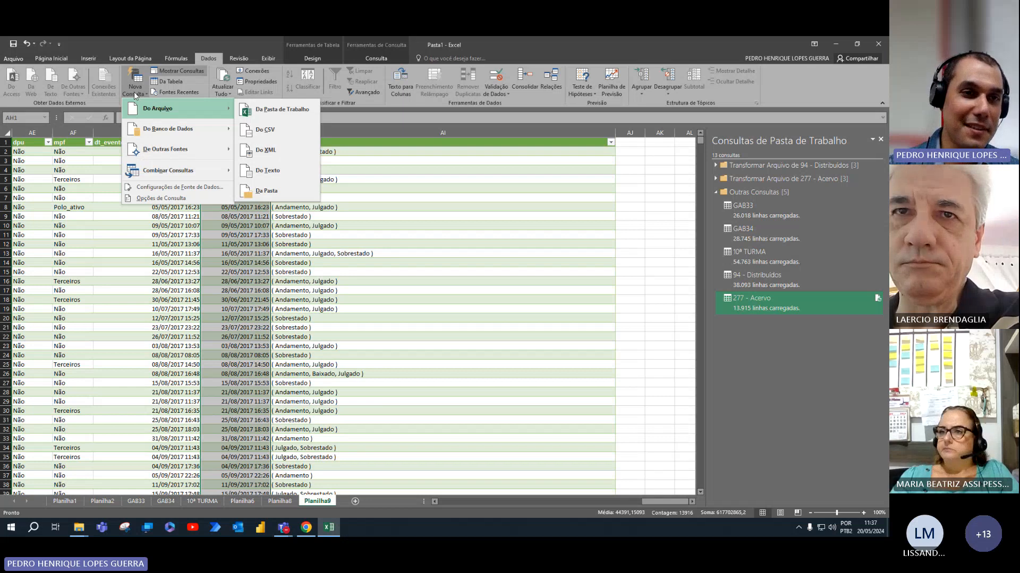
pyautogui.click(282, 195)
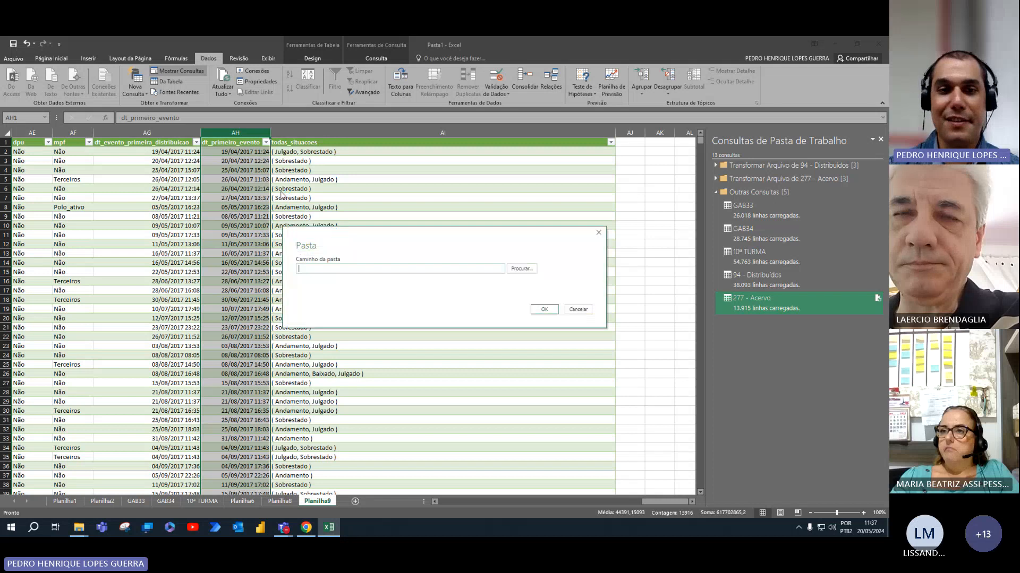
pyautogui.click(530, 273)
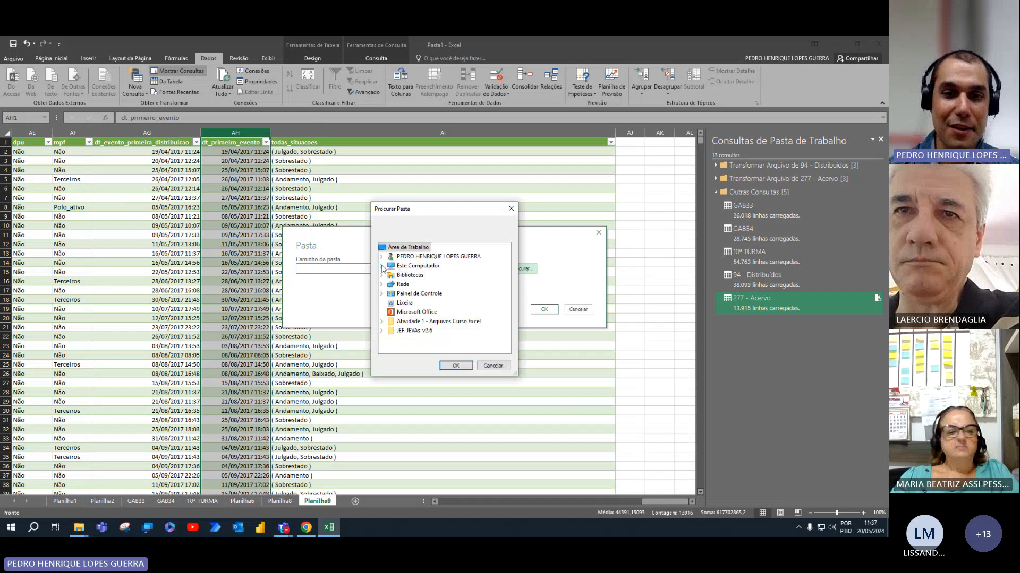
pyautogui.click(381, 267)
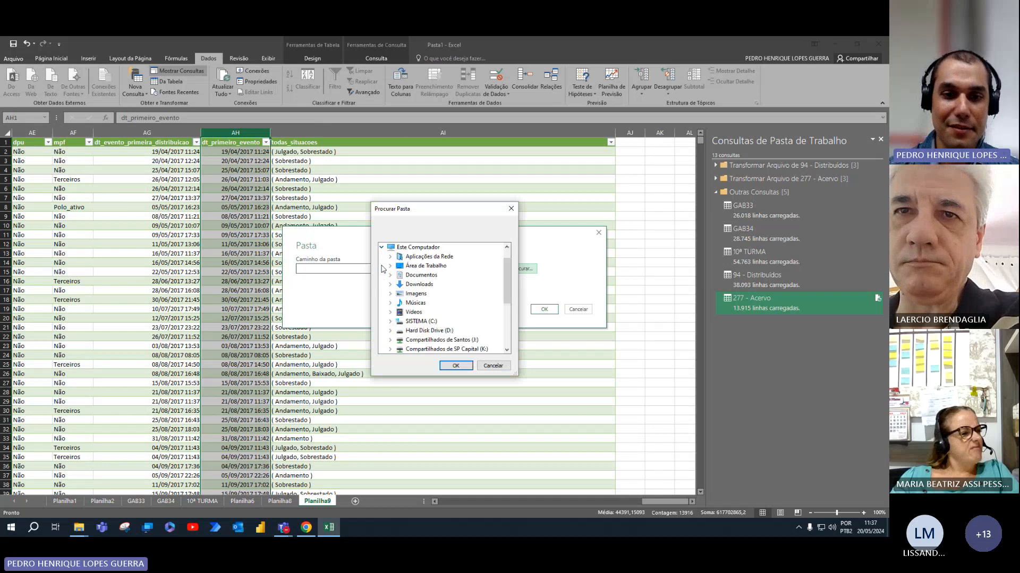
pyautogui.click(390, 322)
pyautogui.scroll(-1, 390, 308)
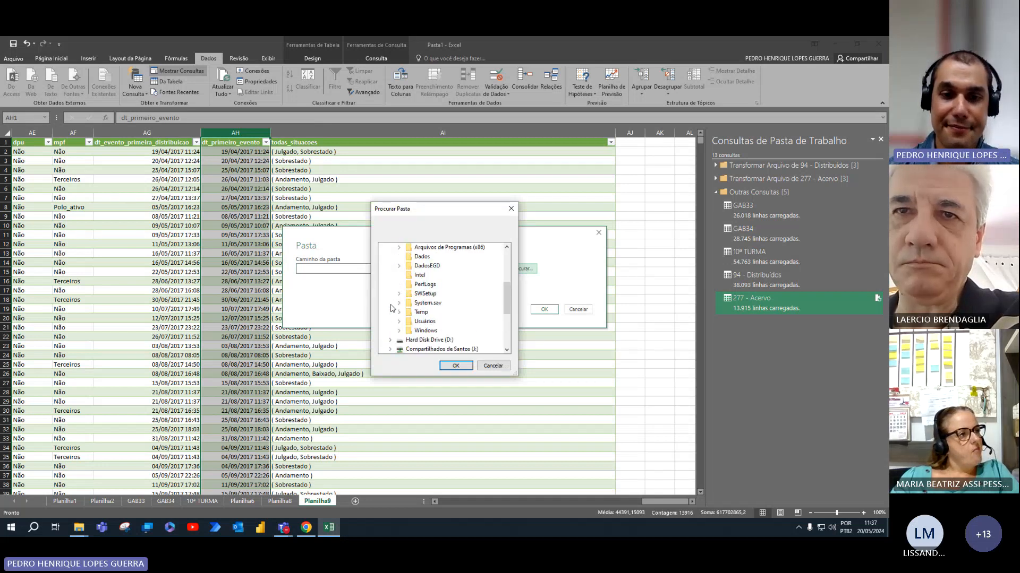
pyautogui.scroll(5, 391, 308)
pyautogui.click(391, 285)
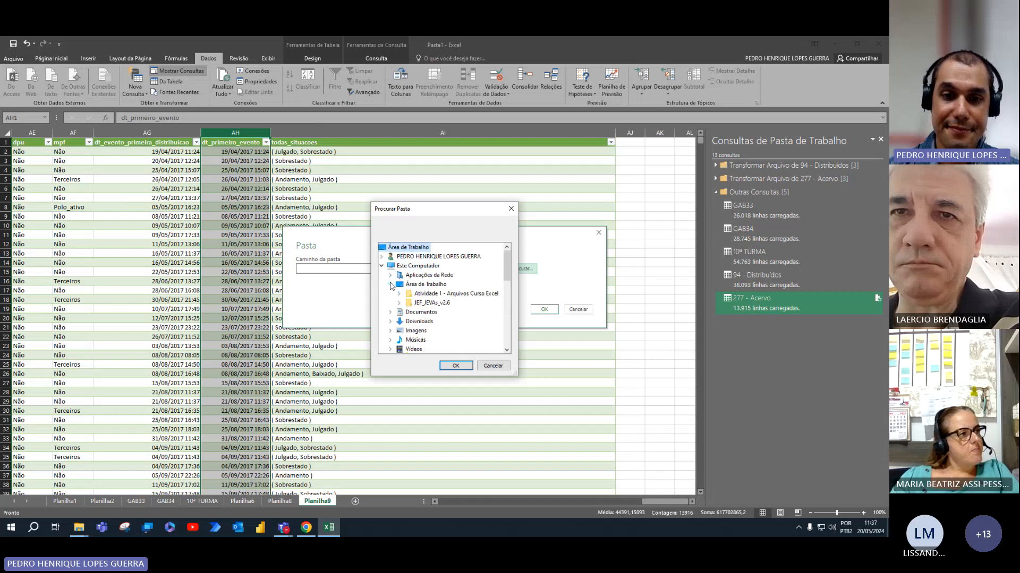
pyautogui.click(399, 294)
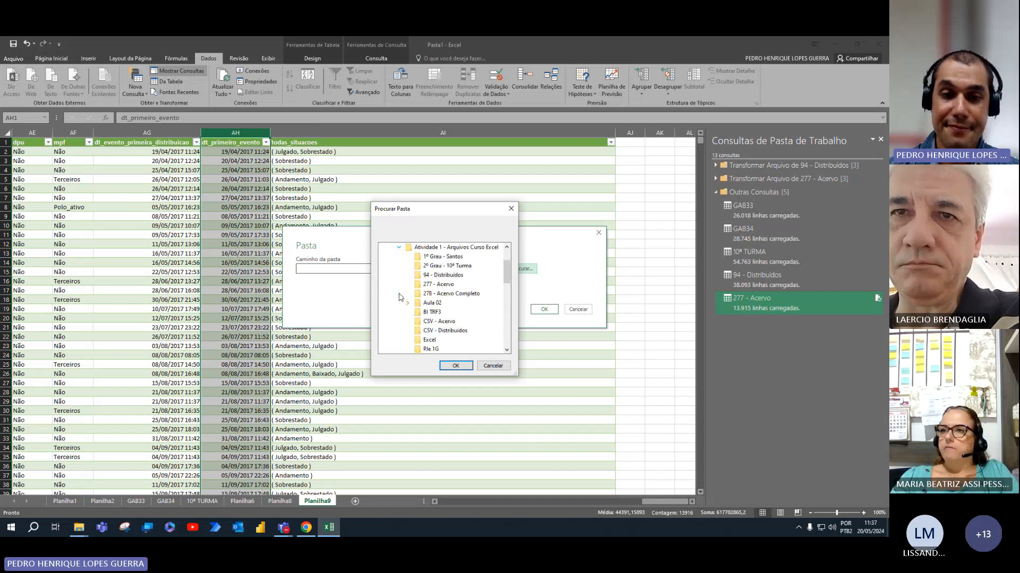
pyautogui.click(460, 295)
pyautogui.click(458, 366)
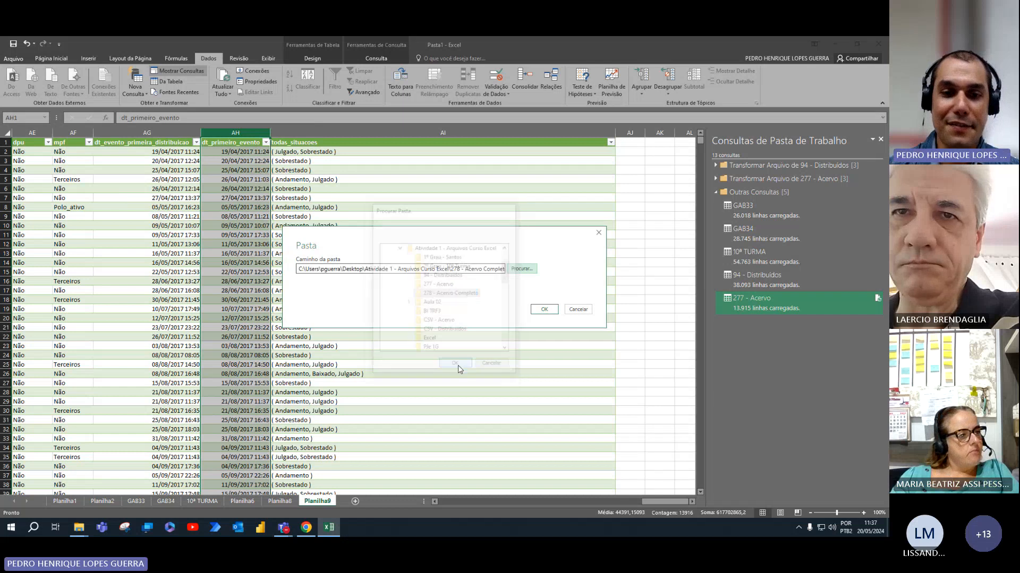
pyautogui.click(547, 312)
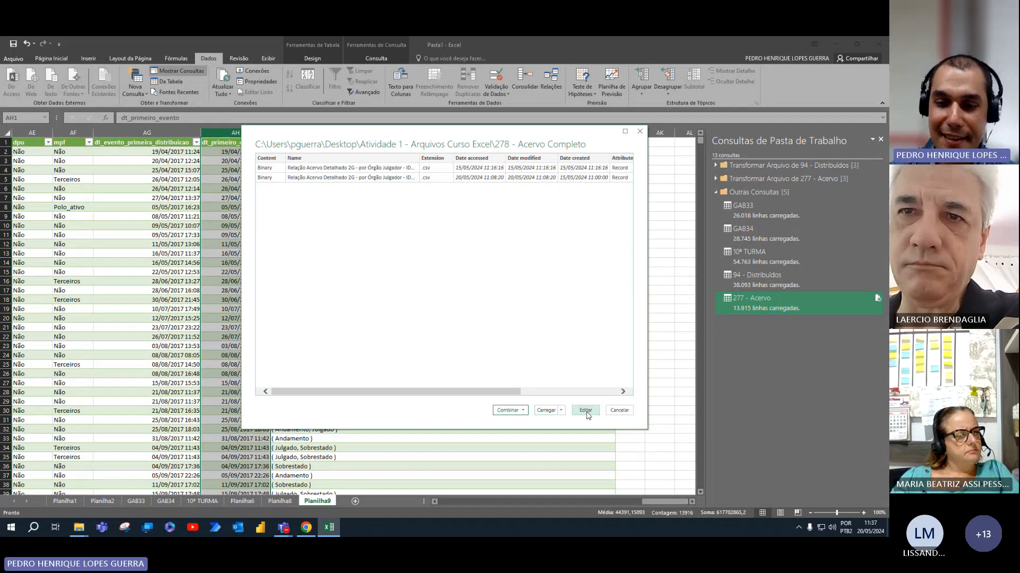
# Open the 278 - Acervo Completo file list for editing in Power Query and start combining the binaries in its Content column.
pyautogui.click(524, 410)
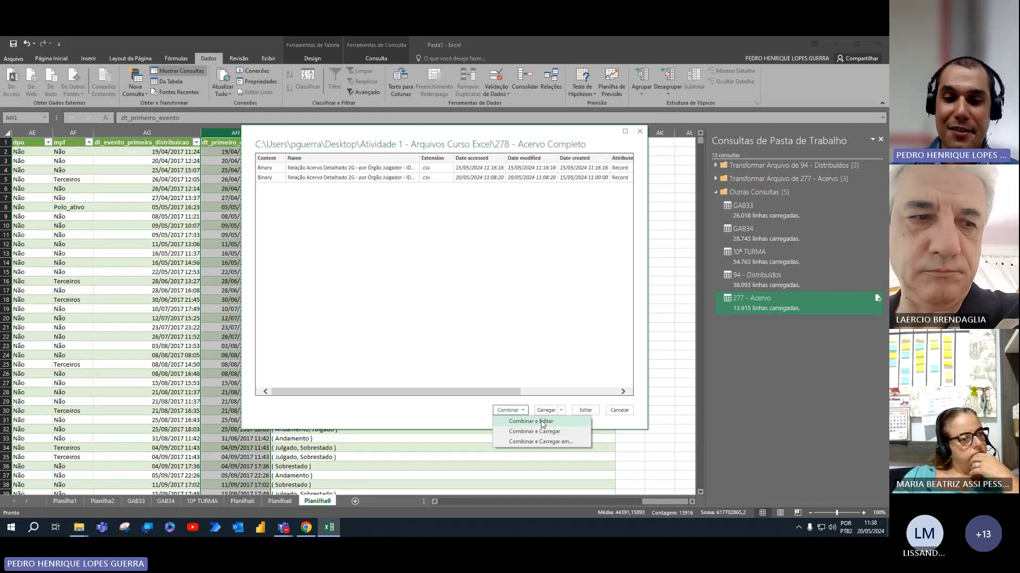
pyautogui.click(597, 411)
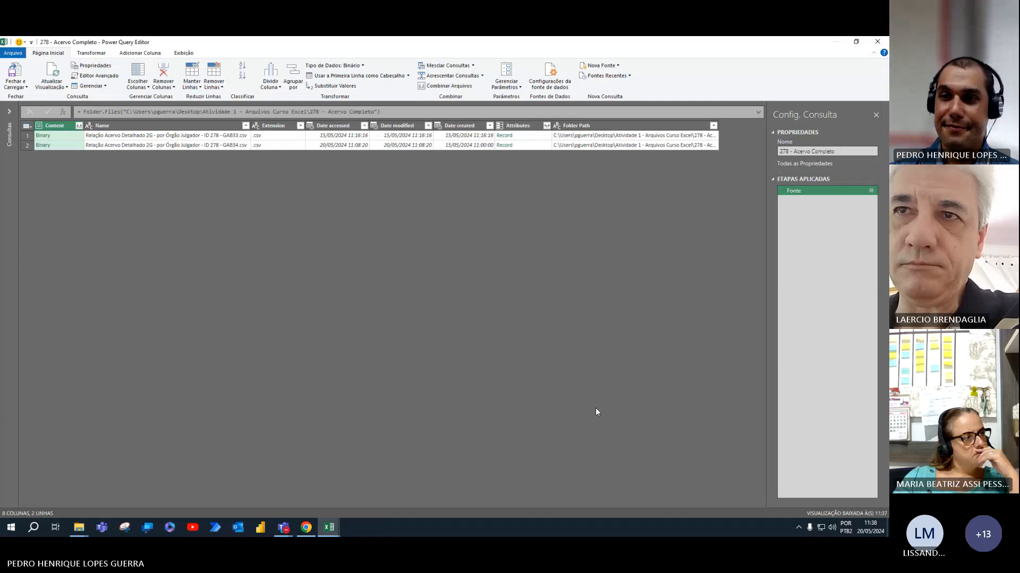
pyautogui.click(12, 112)
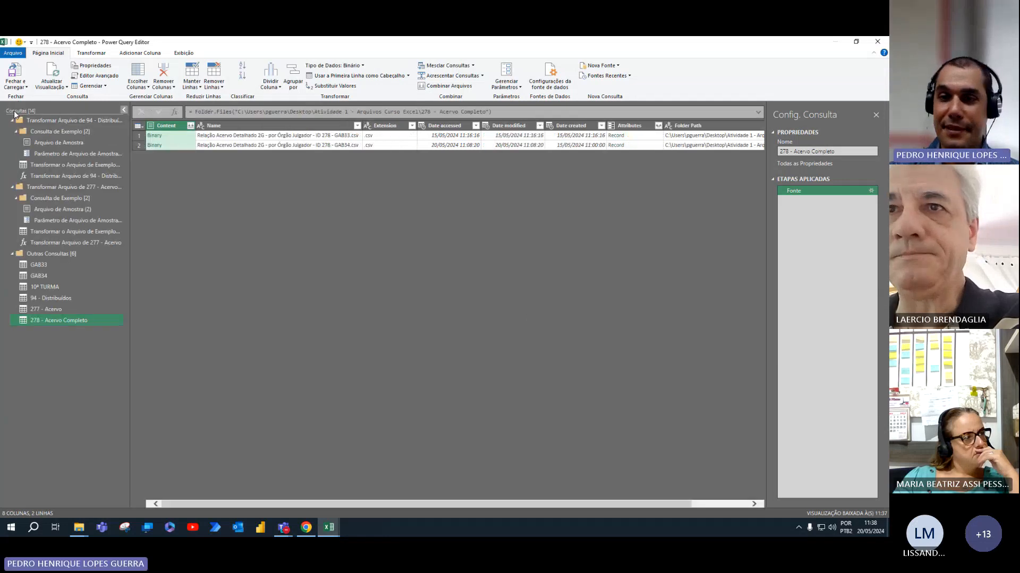
pyautogui.click(124, 110)
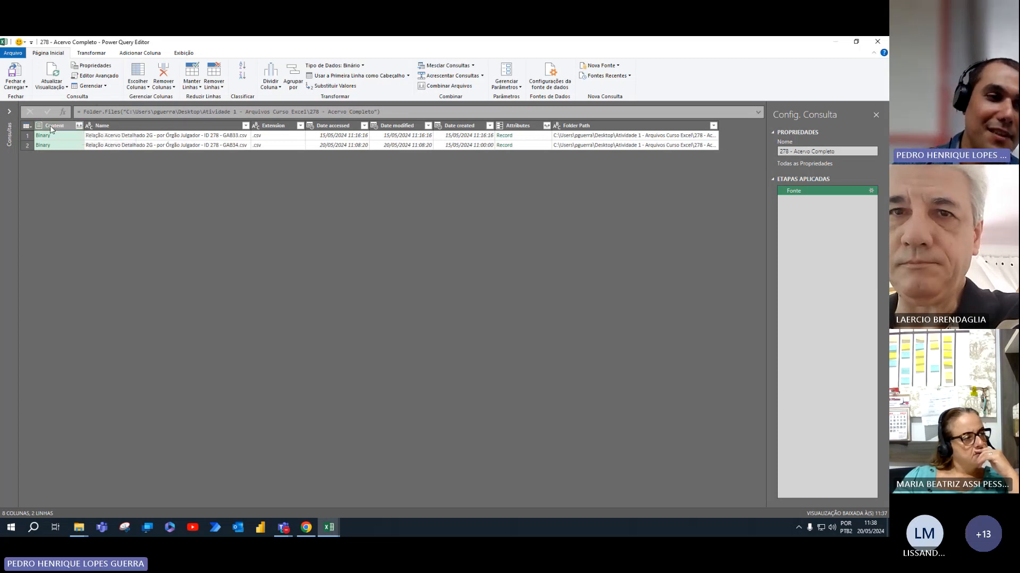
pyautogui.click(89, 125)
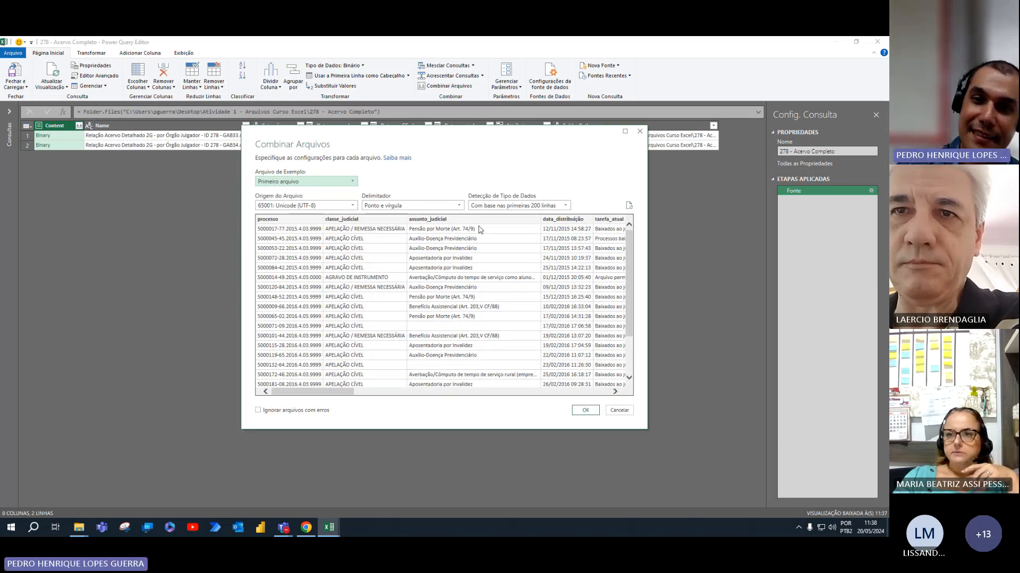
# Try the GAB34 CSV as the sample file with data type detection based on the entire dataset.
pyautogui.click(352, 181)
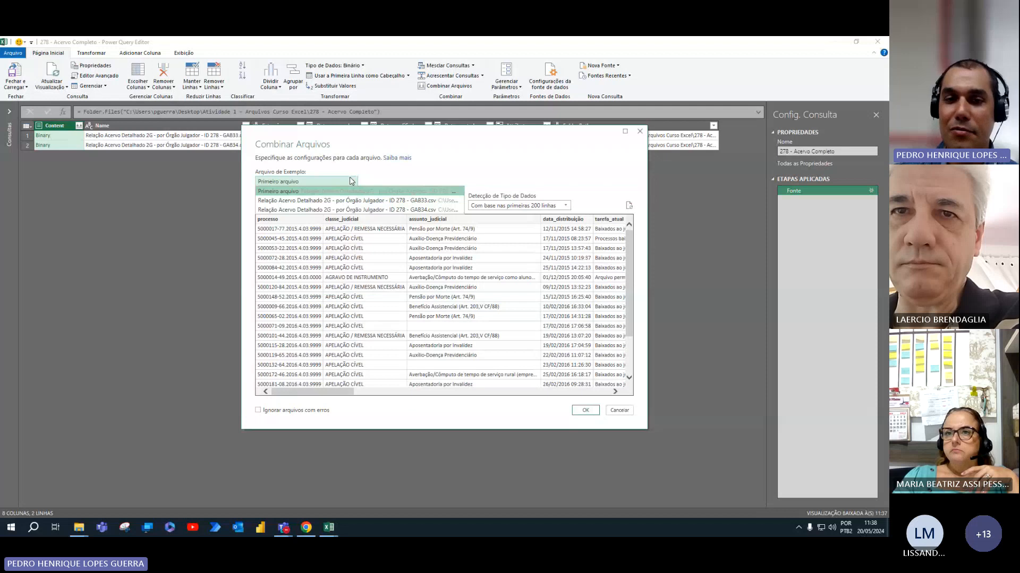
pyautogui.click(417, 211)
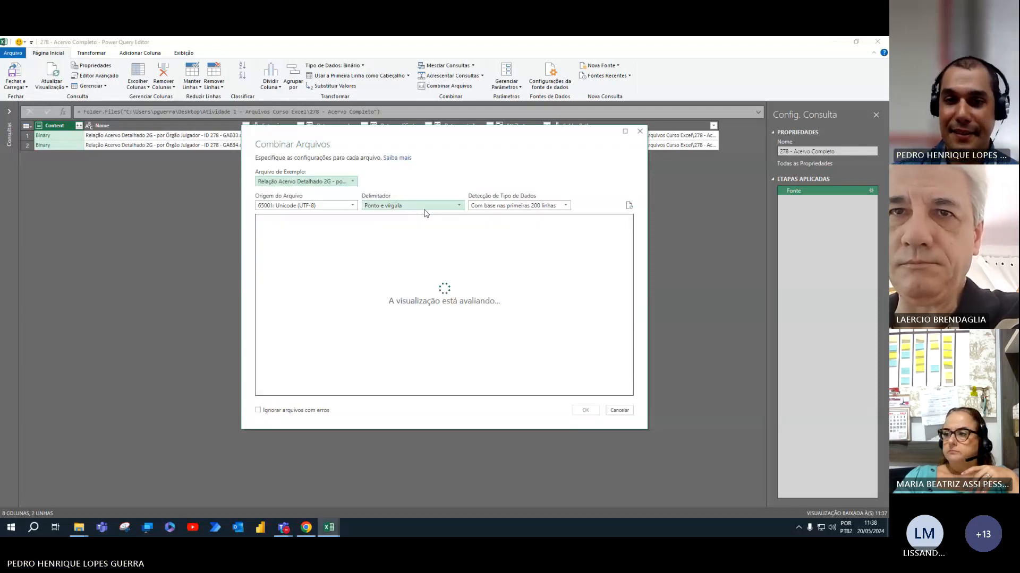
pyautogui.click(550, 206)
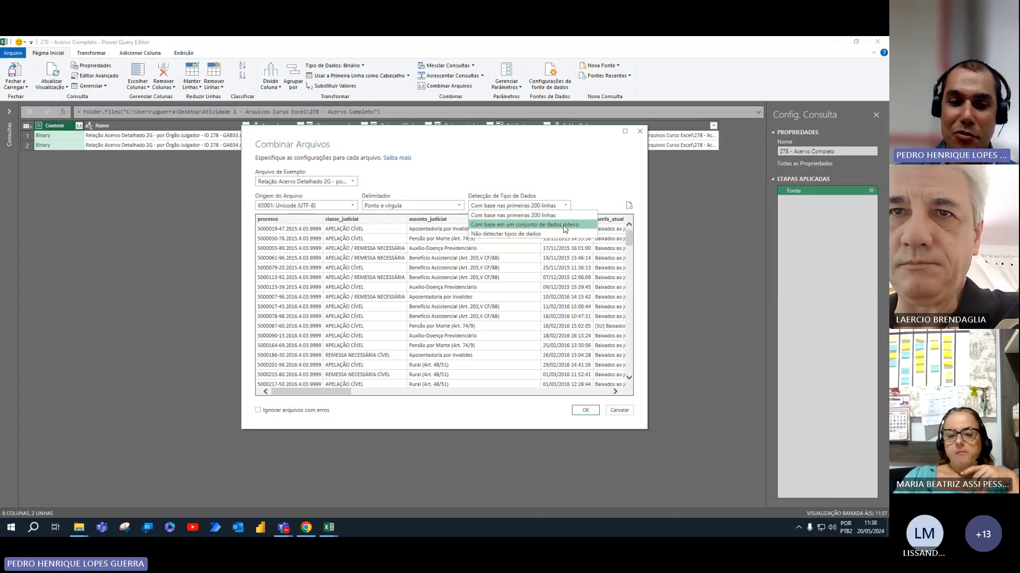
pyautogui.click(565, 225)
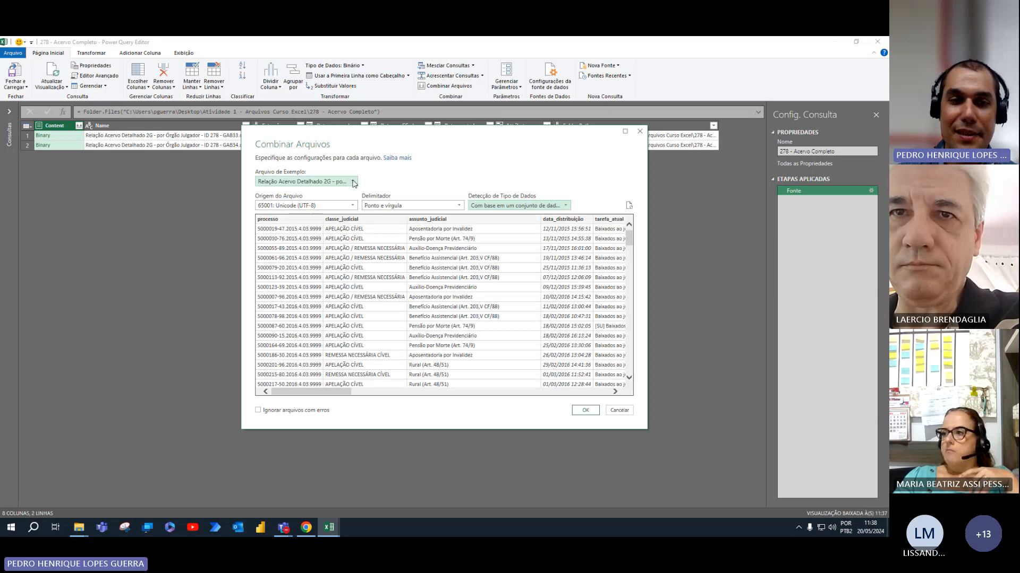
# Set the sample file to Primeiro arquivo and type detection to Com base nas primeiras 200 linhas, and combine the files.
pyautogui.click(353, 182)
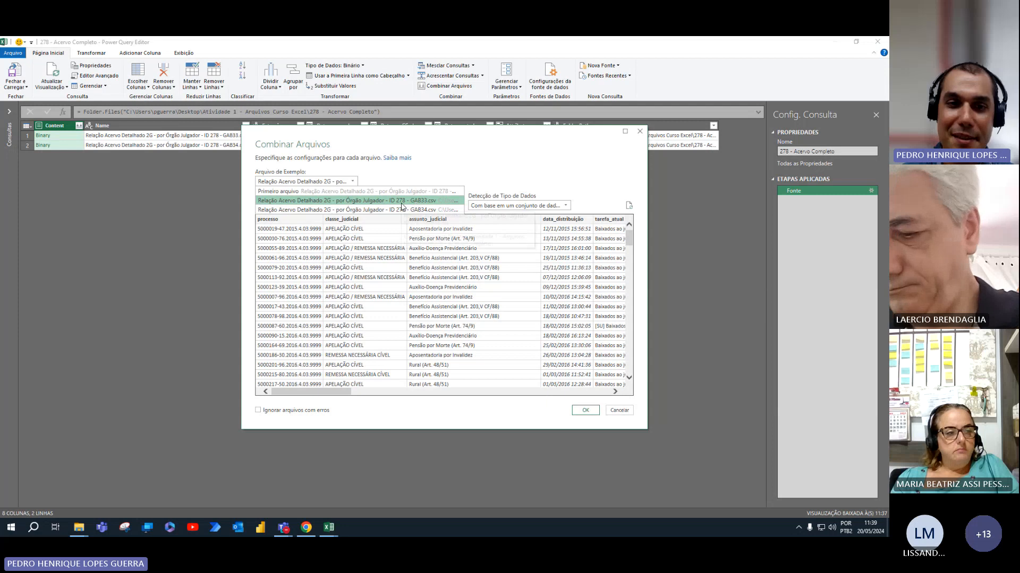
pyautogui.click(390, 191)
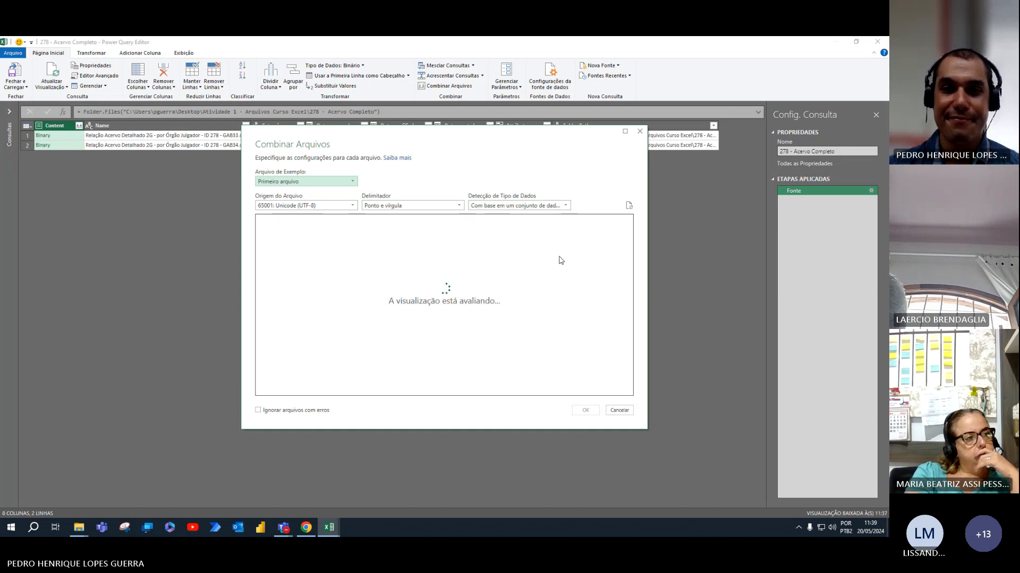
pyautogui.click(544, 209)
pyautogui.click(544, 217)
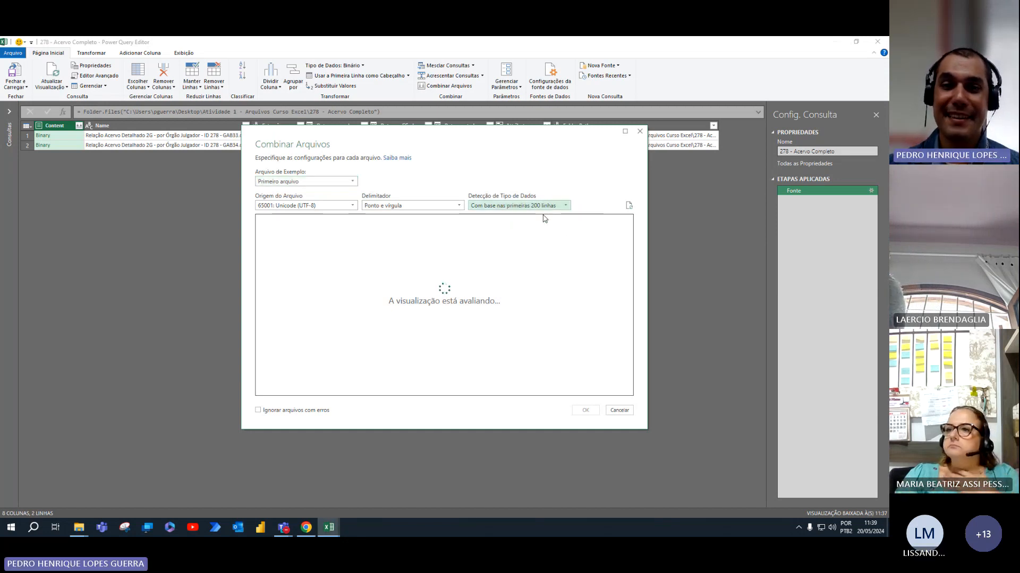
pyautogui.click(586, 410)
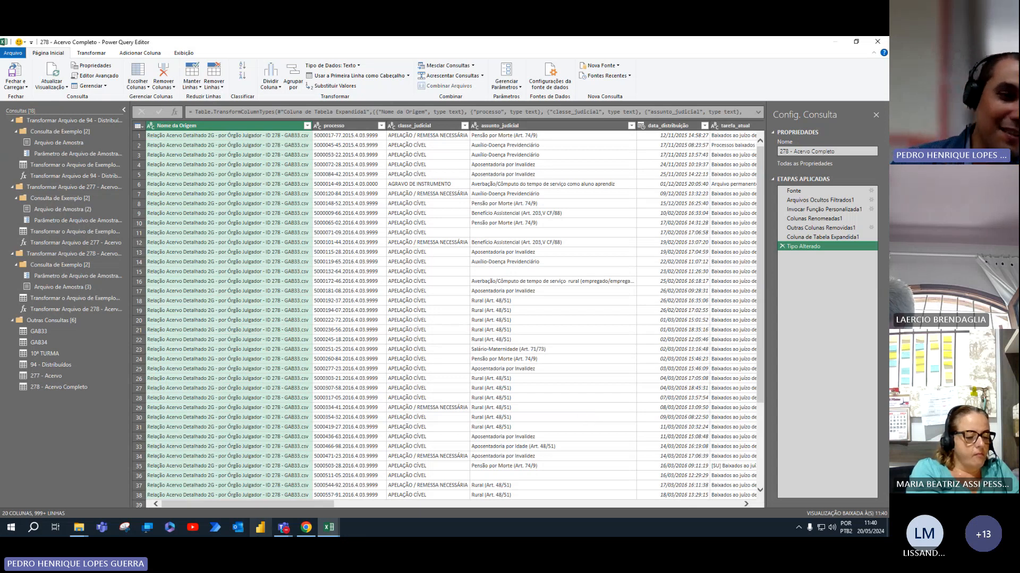
# Compare the 10ª TURMA and 278 - Acervo Completo queries, and move 278 - Acervo Completo directly below 10ª TURMA in the query list.
pyautogui.click(59, 355)
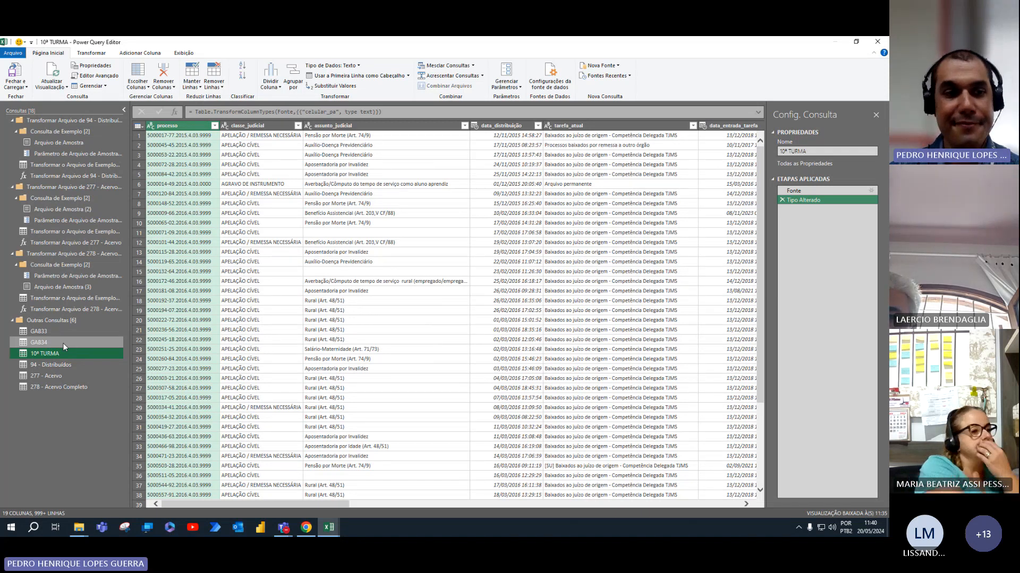
pyautogui.moveTo(80, 386); pyautogui.dragTo(85, 396)
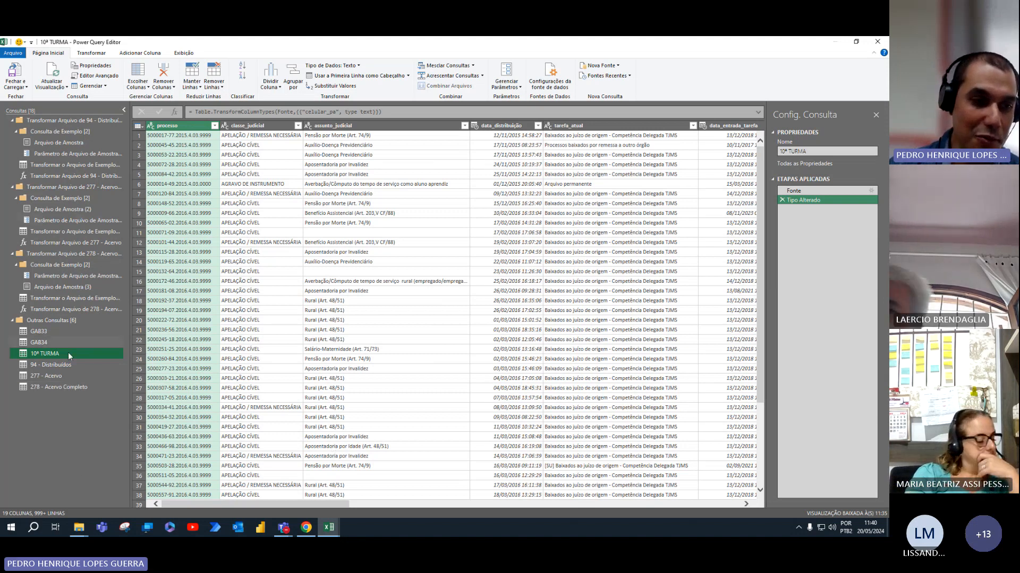
pyautogui.moveTo(55, 387); pyautogui.dragTo(71, 367)
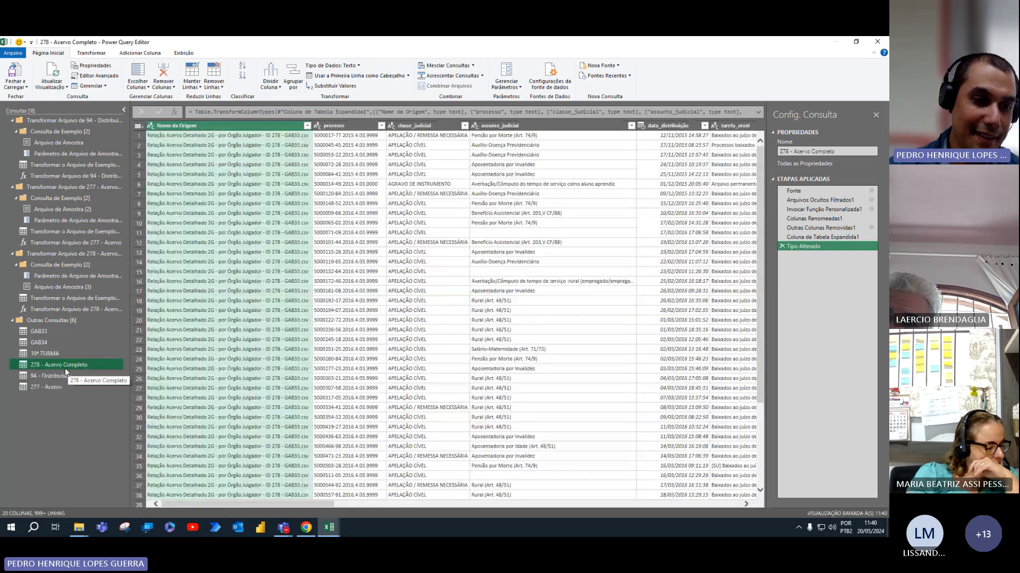
pyautogui.click(53, 353)
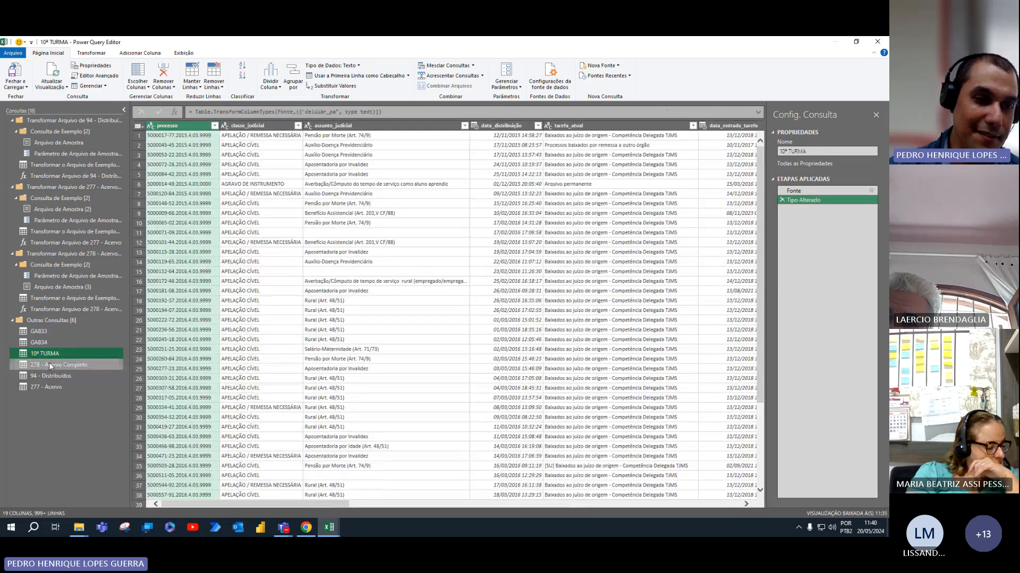
# Rename the 278 - Acervo Completo query as 10ª TURMA - PASTA.
pyautogui.click(49, 362)
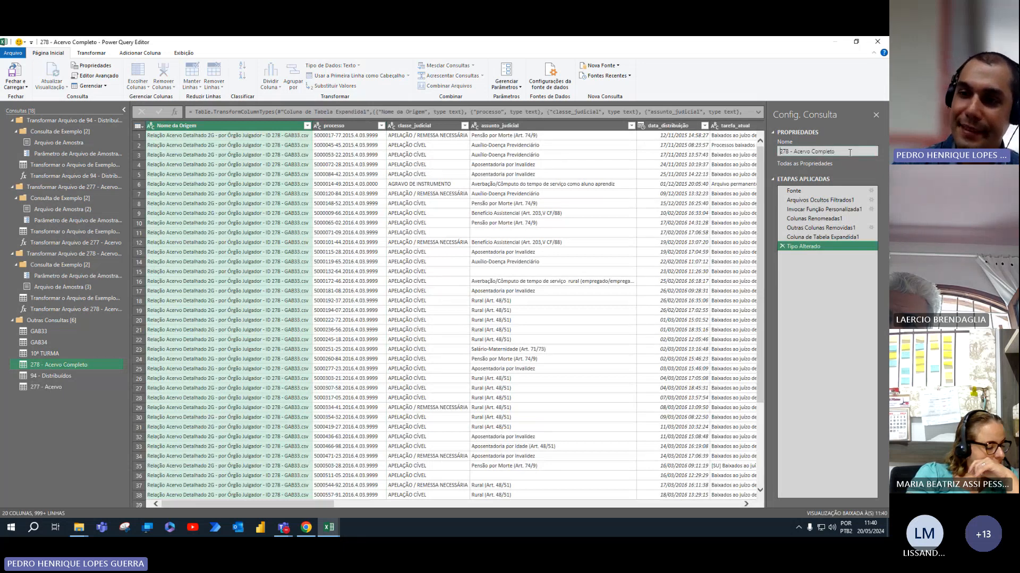
pyautogui.hotkey('ctrl', 'a')
pyautogui.write('10ª')
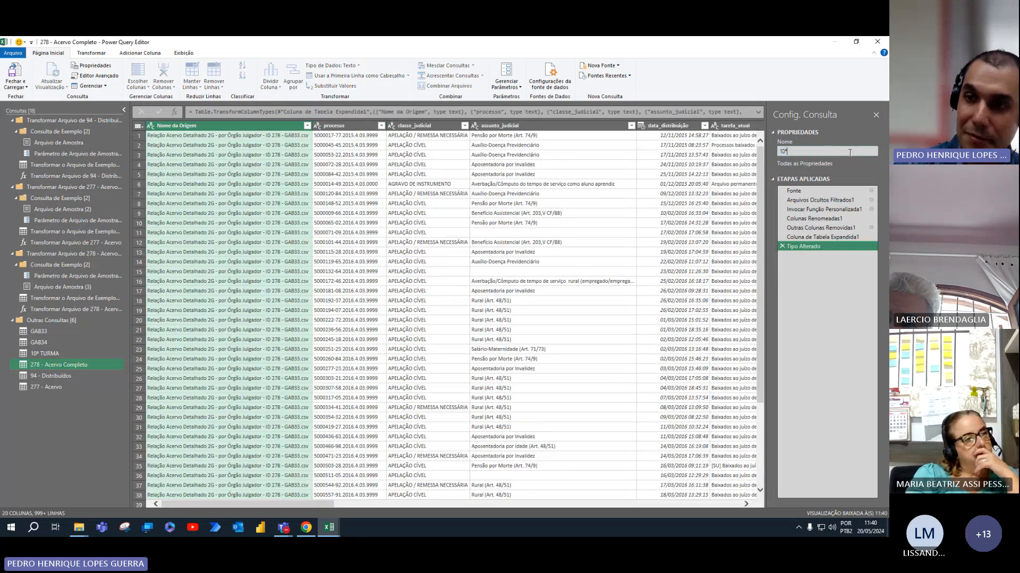
pyautogui.write(' TUR')
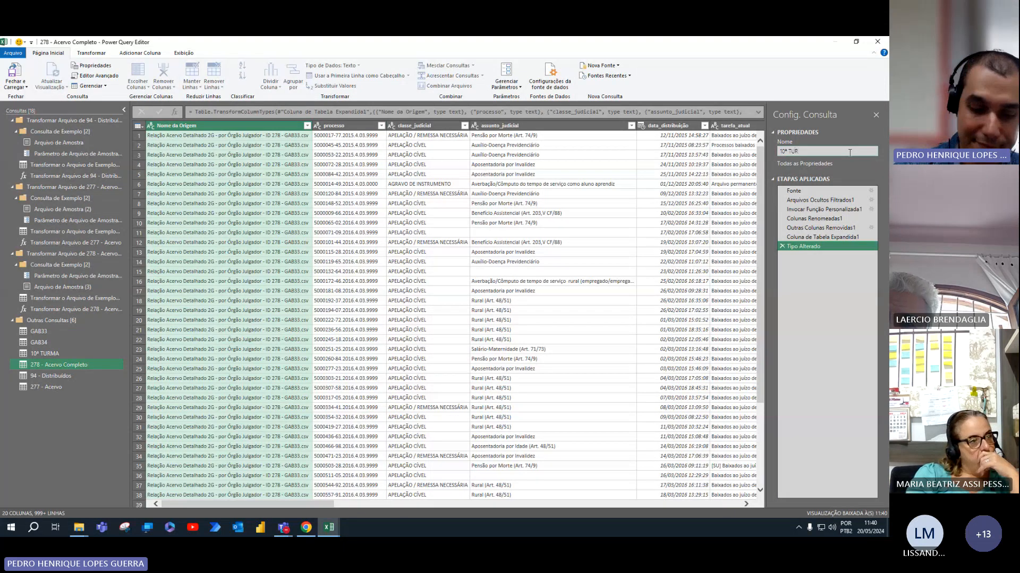
pyautogui.write('MA - PAS')
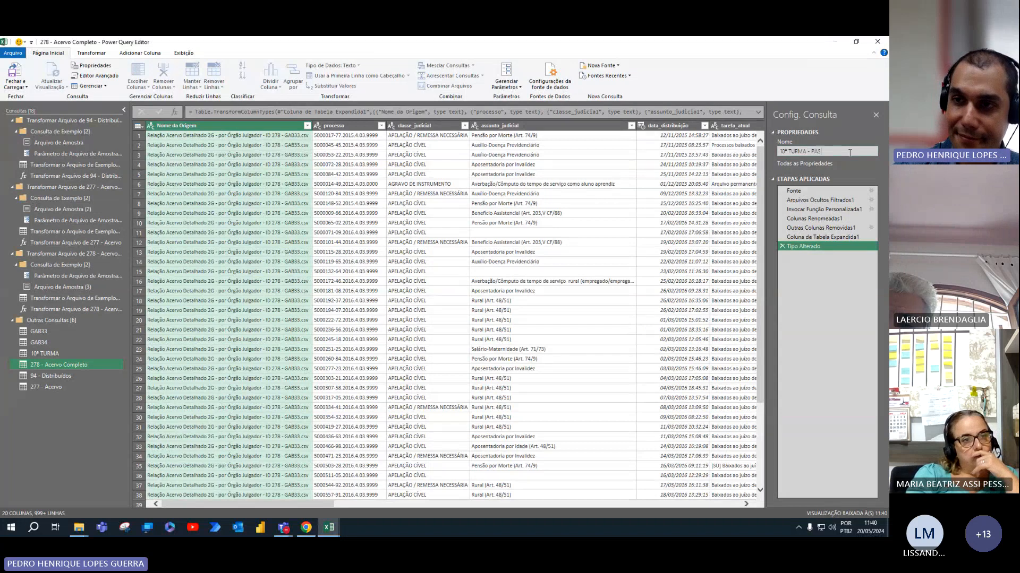
pyautogui.write('TA')
pyautogui.press('Return')
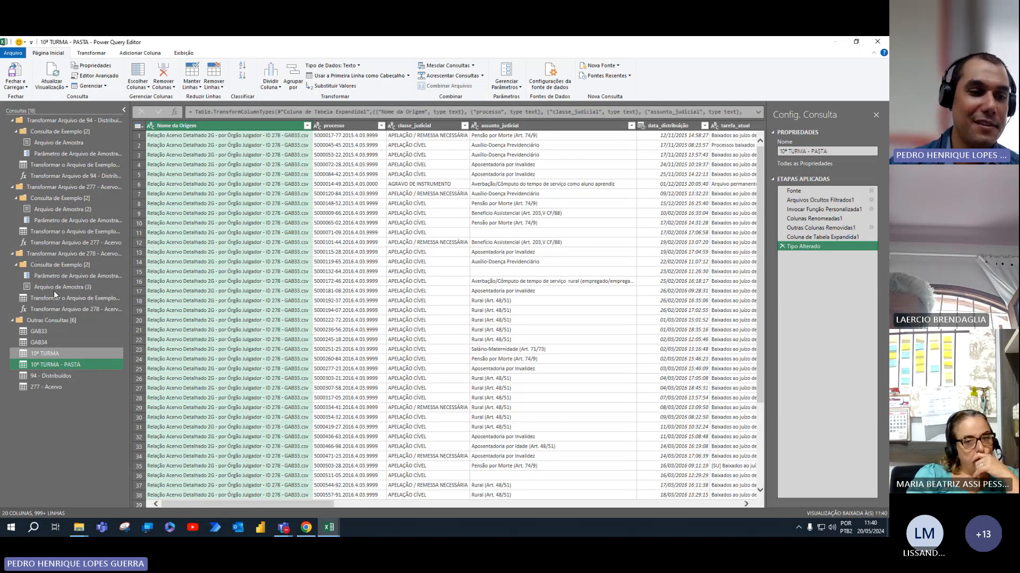
# Close and load 10ª TURMA - PASTA to the workbook, and compare its query preview with that of 10ª TURMA.
pyautogui.click(13, 71)
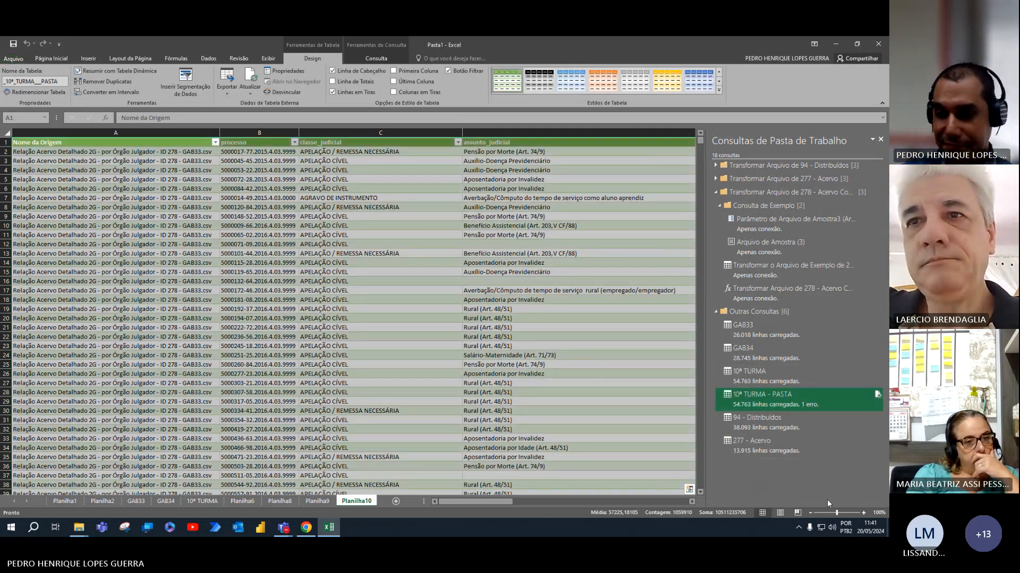
pyautogui.moveTo(800, 374)
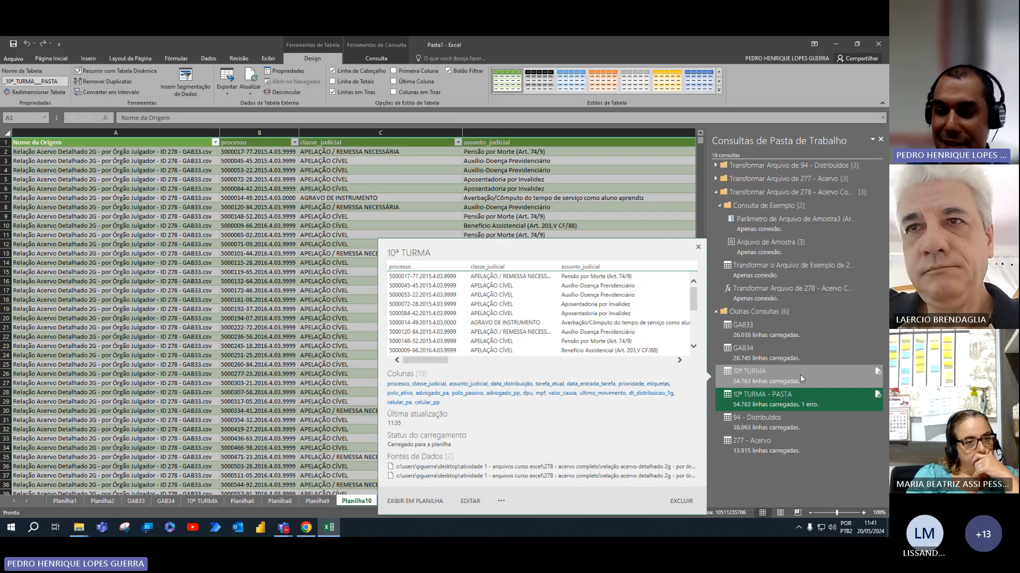
pyautogui.moveTo(806, 403)
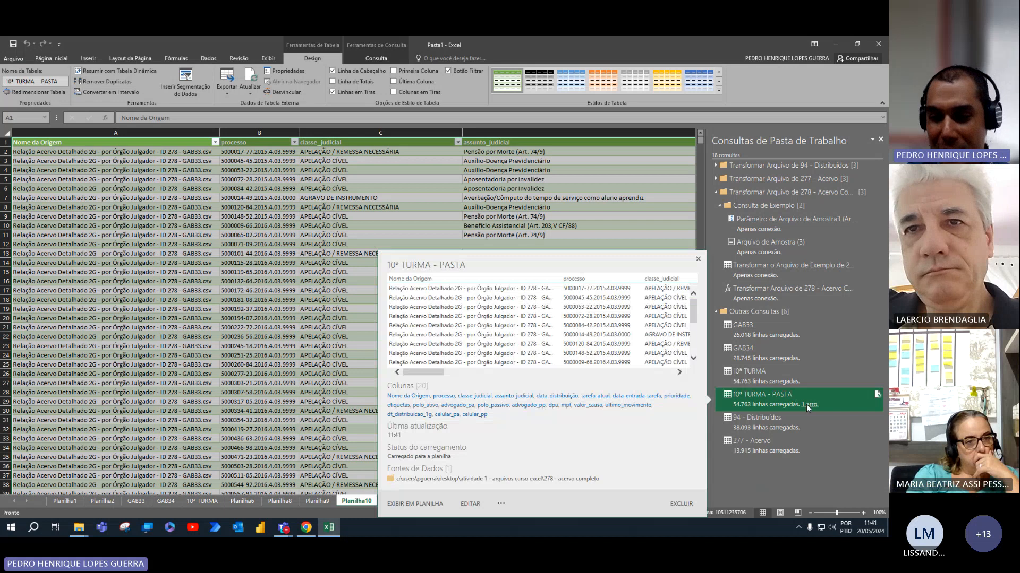
# Open the load errors of 10ª TURMA - PASTA, examine which columns contain them, and expand the query list.
pyautogui.click(808, 405)
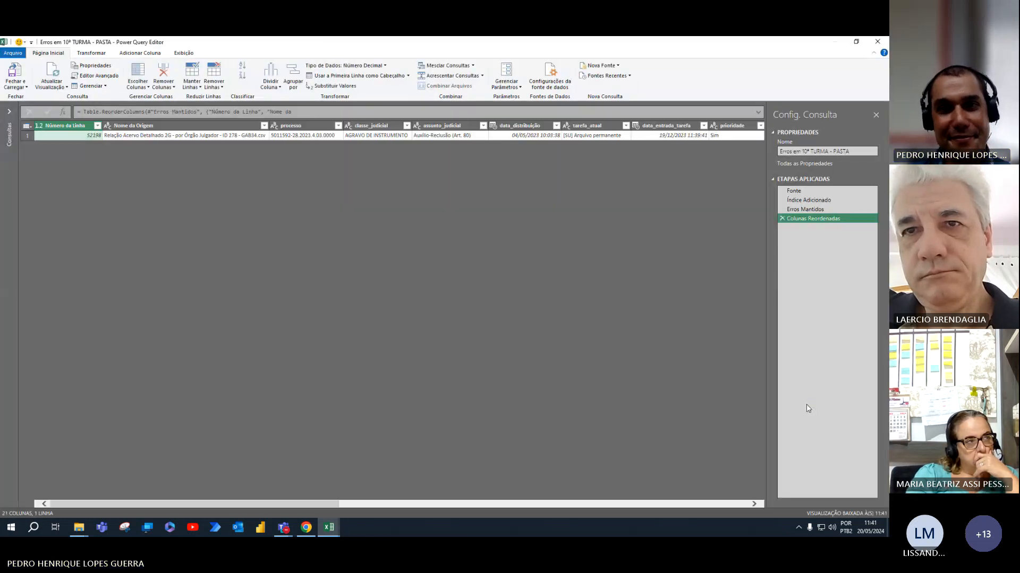
pyautogui.moveTo(335, 505); pyautogui.dragTo(753, 523)
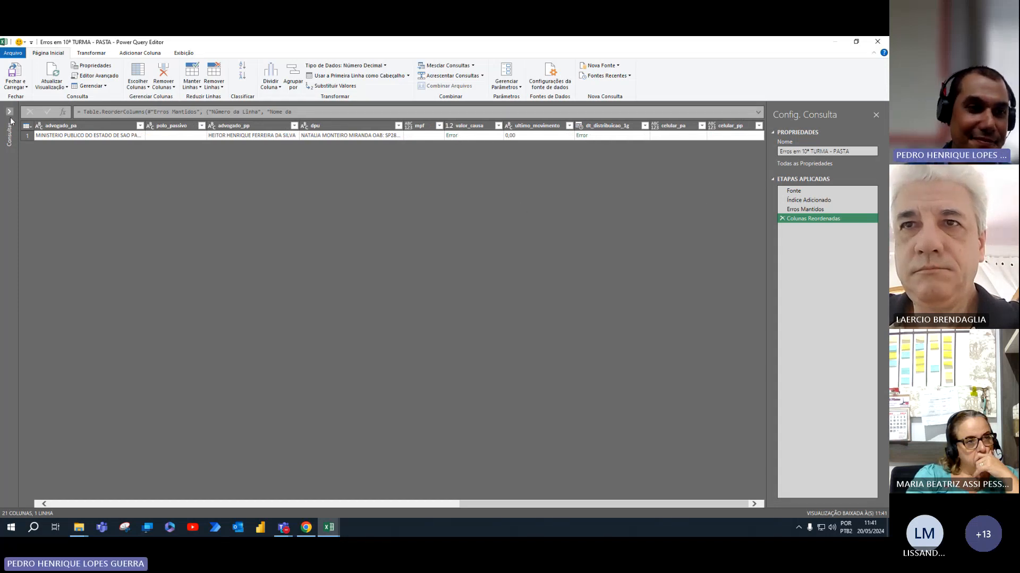
pyautogui.click(11, 122)
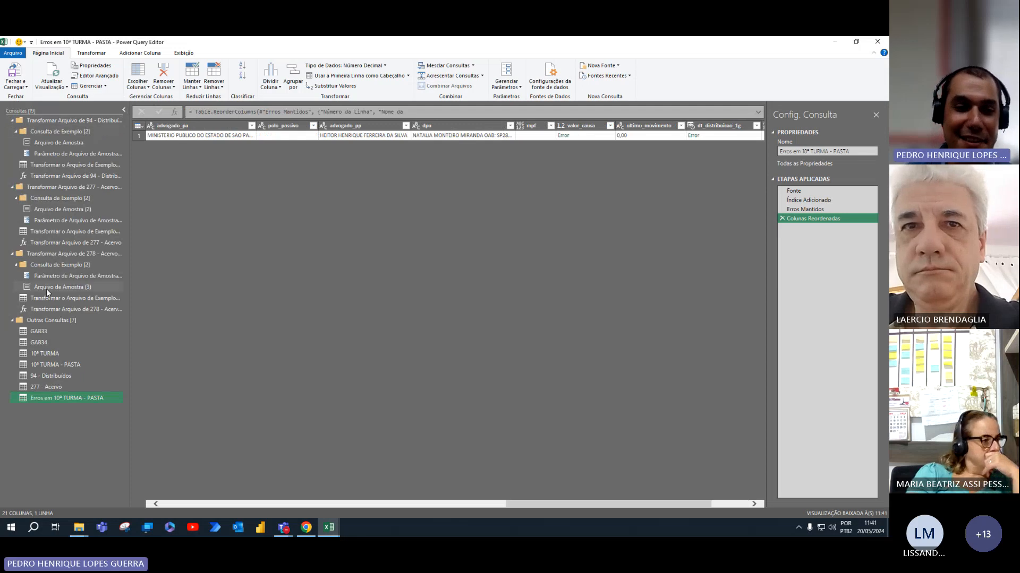
# Set the data type of the celular_pa and celular_pp columns in 10ª TURMA - PASTA to Texto.
pyautogui.click(56, 365)
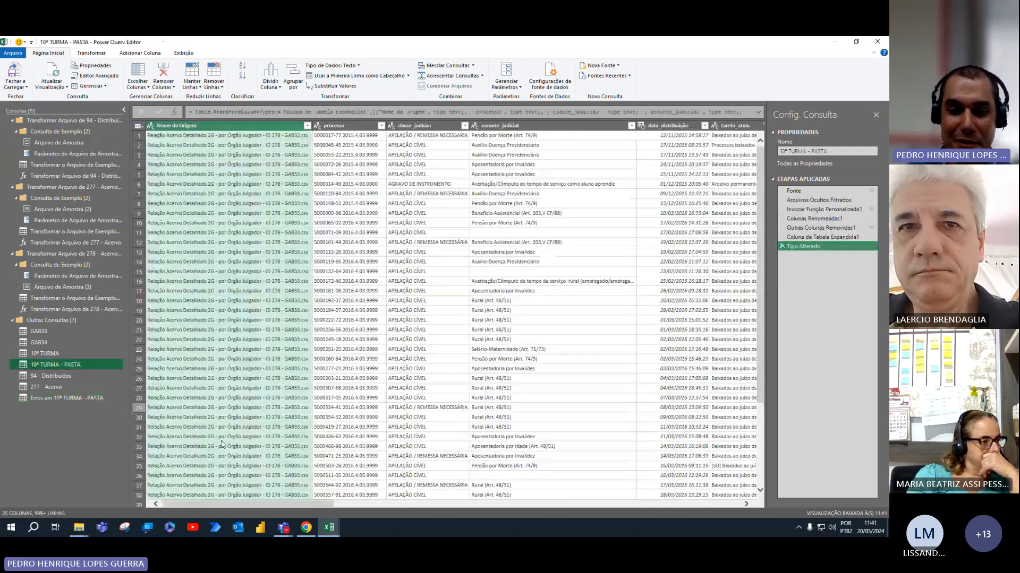
pyautogui.moveTo(321, 503); pyautogui.dragTo(826, 515)
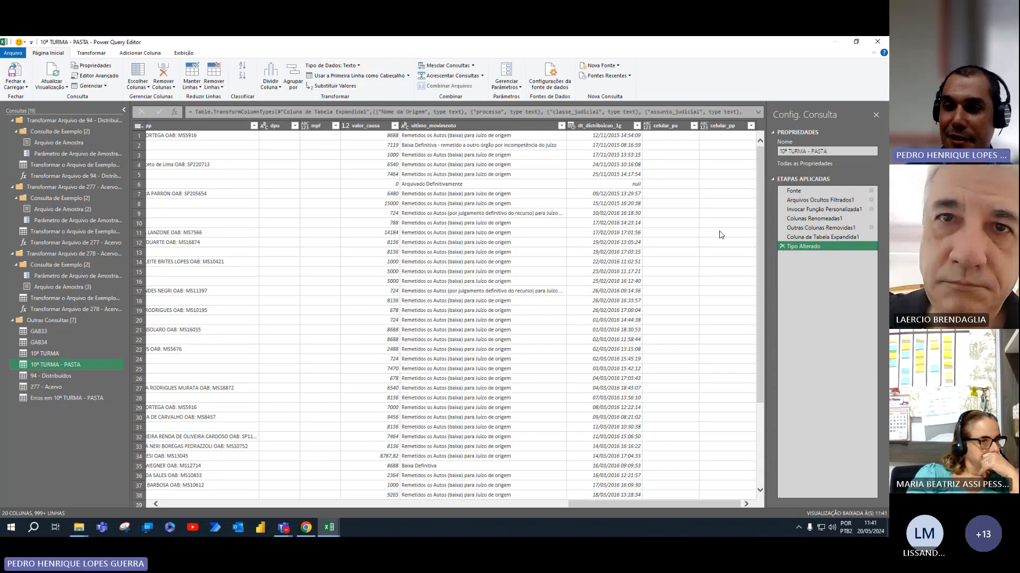
pyautogui.click(663, 126)
pyautogui.keyDown('ctrl'); pyautogui.click(718, 126); pyautogui.keyUp('ctrl')
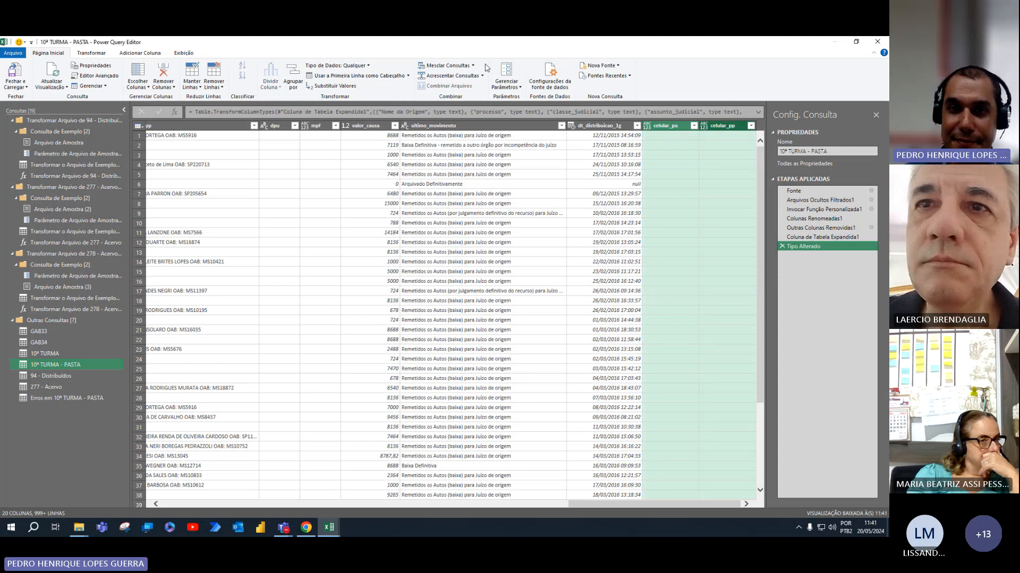
pyautogui.click(467, 66)
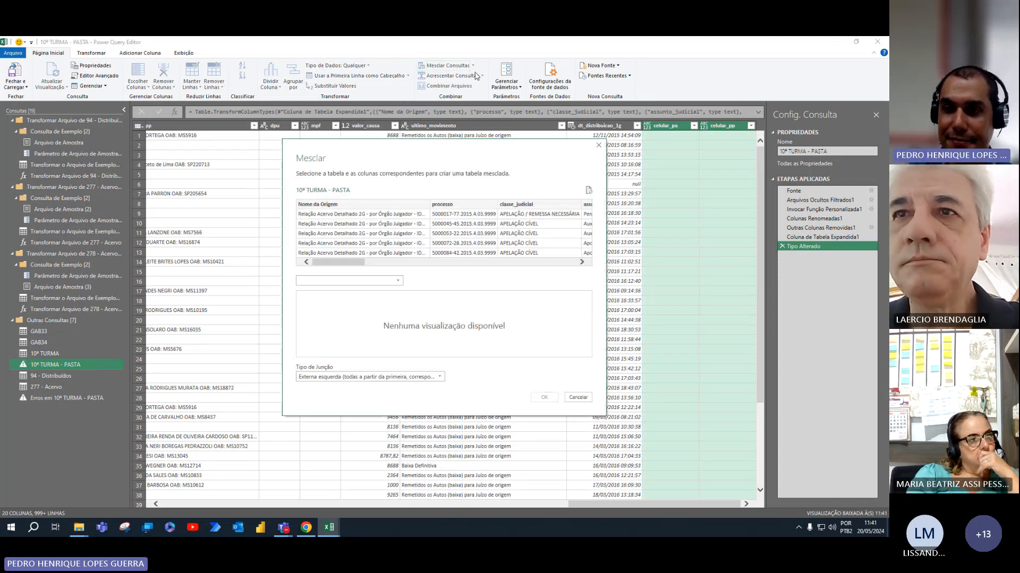
pyautogui.click(577, 398)
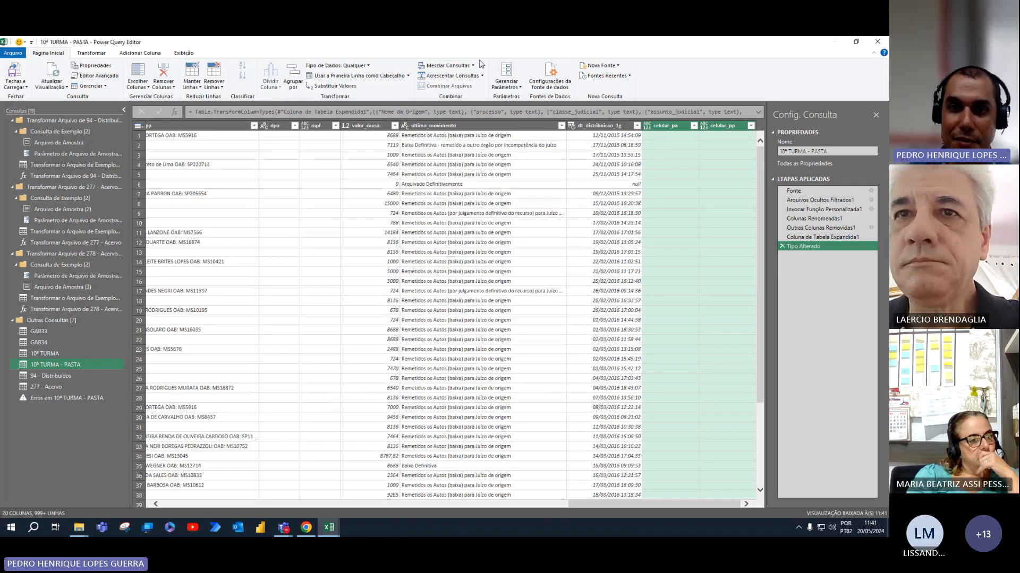
pyautogui.click(369, 65)
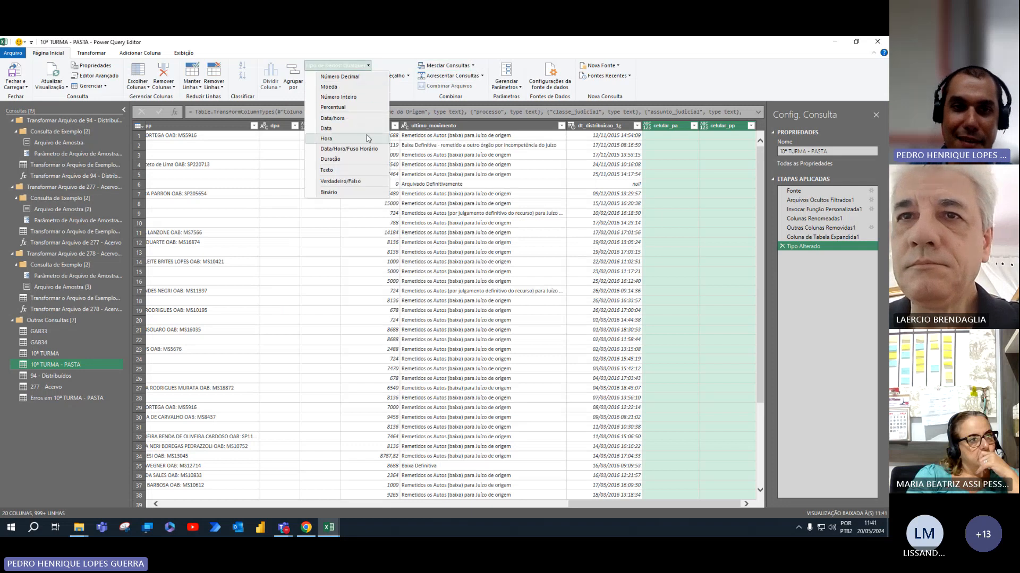
pyautogui.click(361, 170)
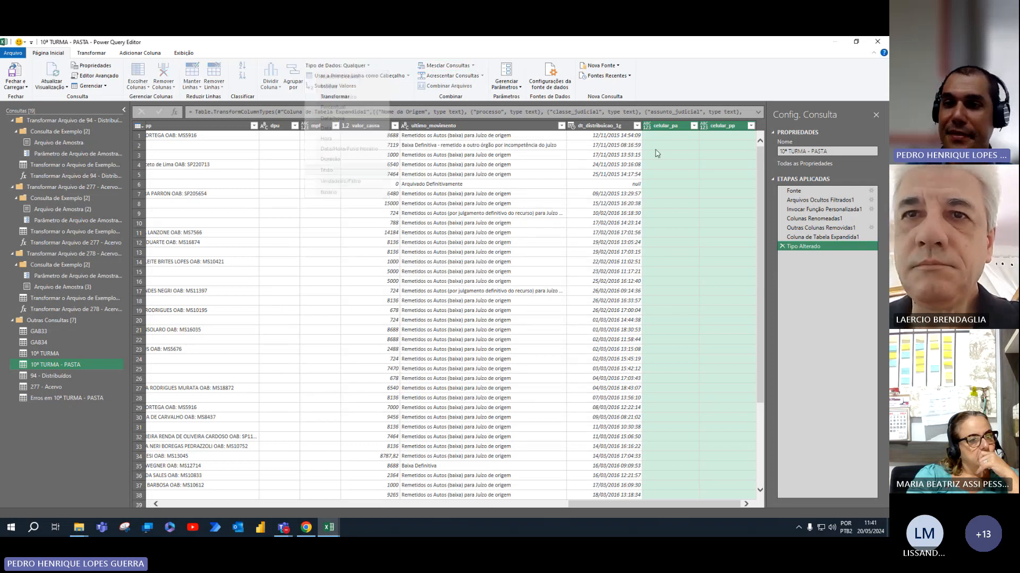
# Set the data type of the mpf column to Texto.
pyautogui.click(308, 127)
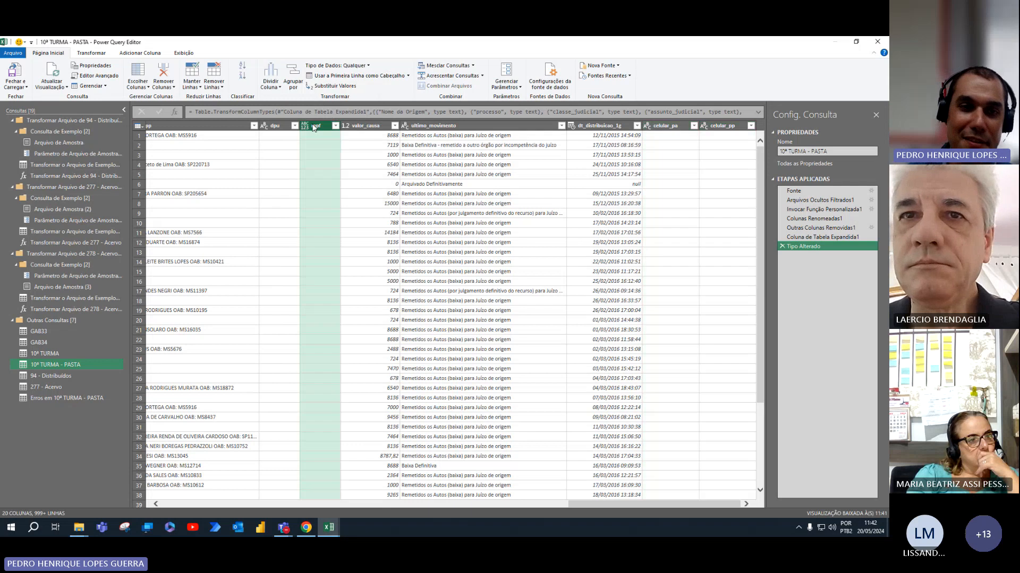
pyautogui.click(306, 127)
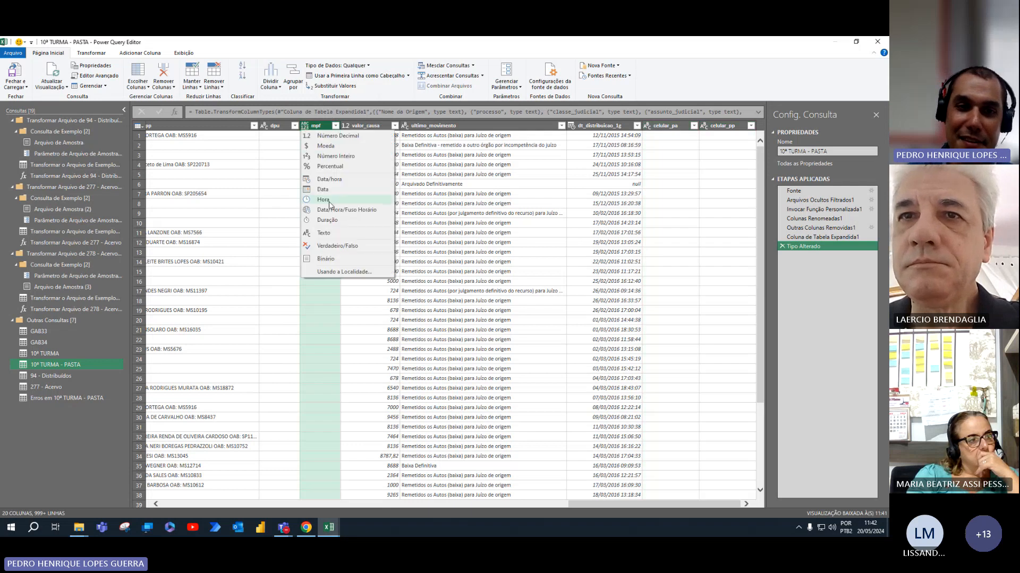
pyautogui.click(323, 233)
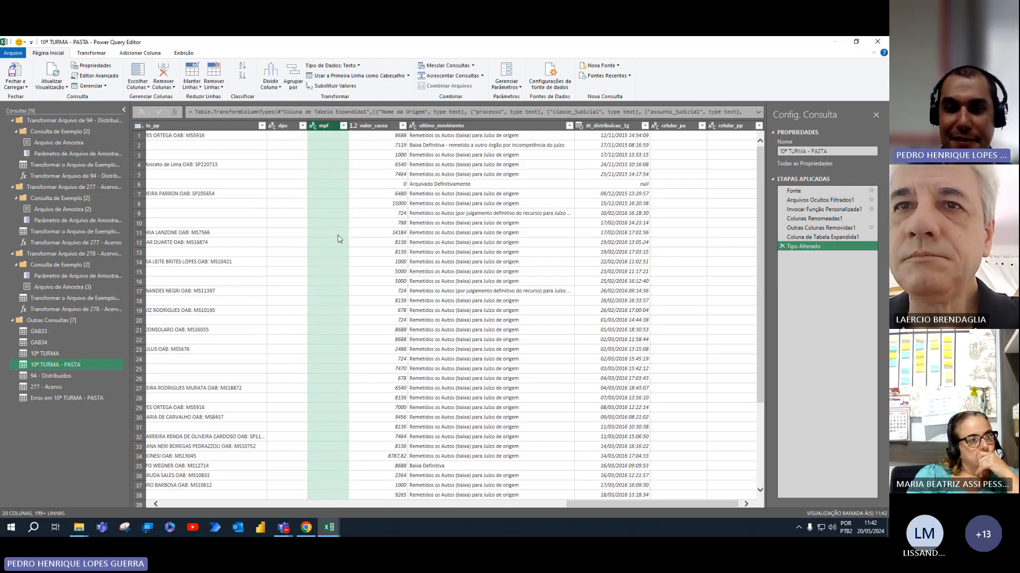
# Replace the errors in the valor_causa column with 0.
pyautogui.click(376, 128)
pyautogui.click(90, 53)
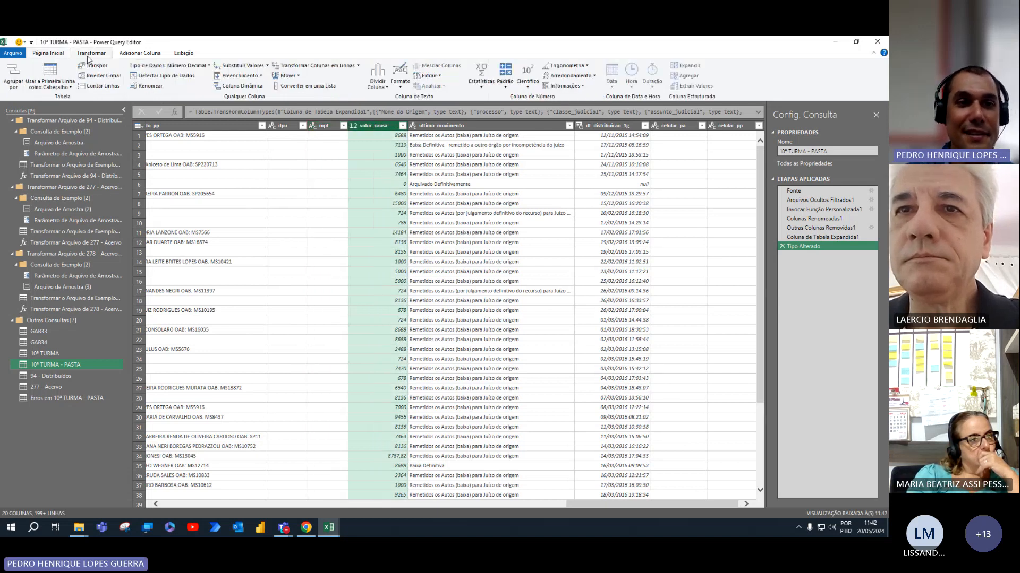
pyautogui.click(266, 66)
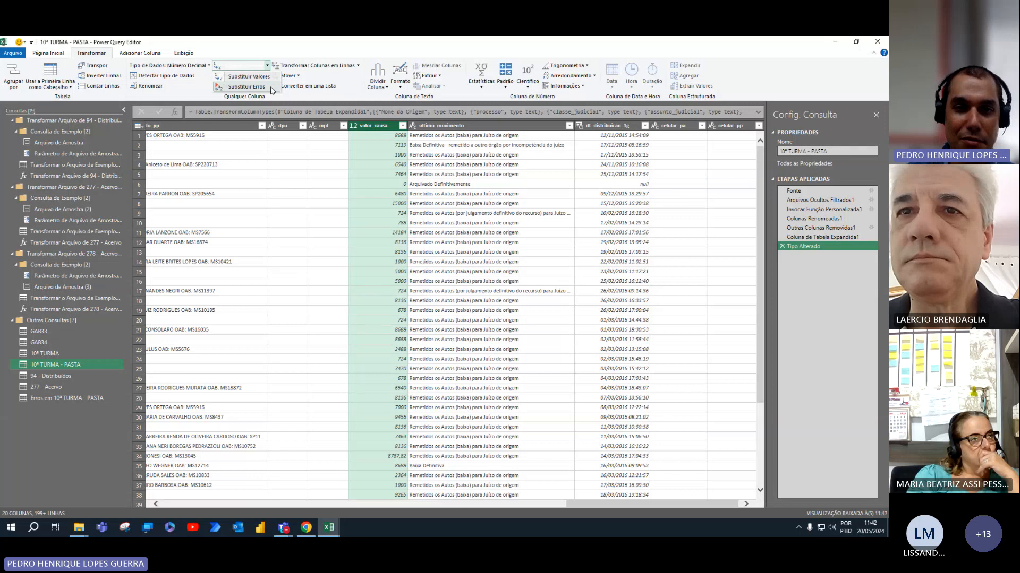
pyautogui.click(247, 87)
pyautogui.write('0')
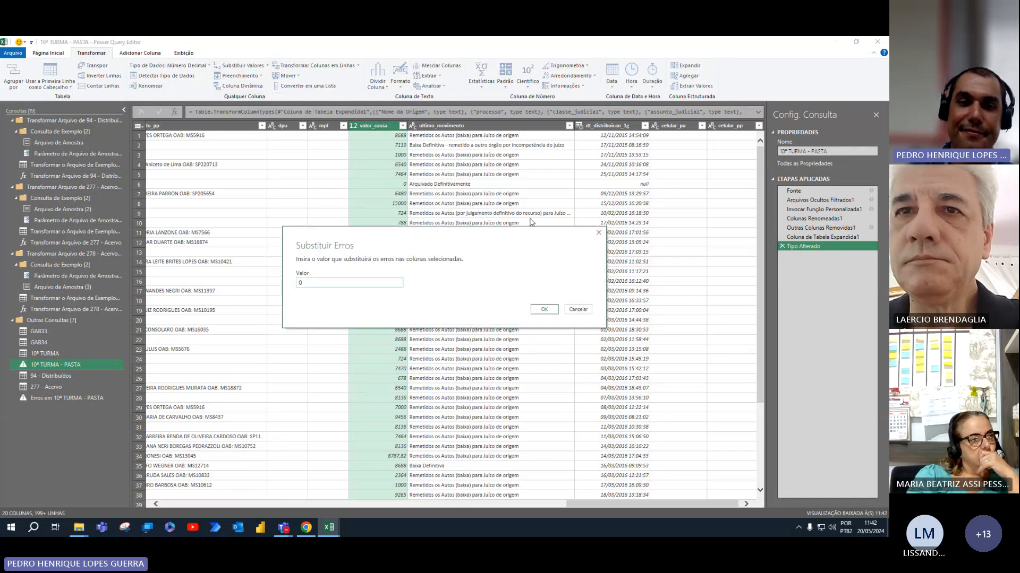
pyautogui.click(544, 309)
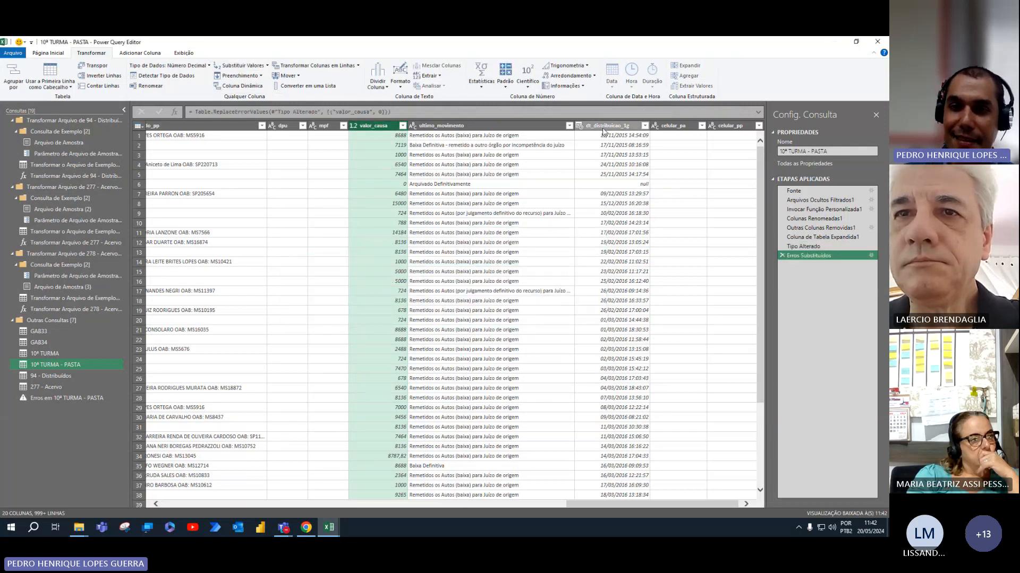
# Select the dt_distribuicao_1g column for error replacement.
pyautogui.click(604, 127)
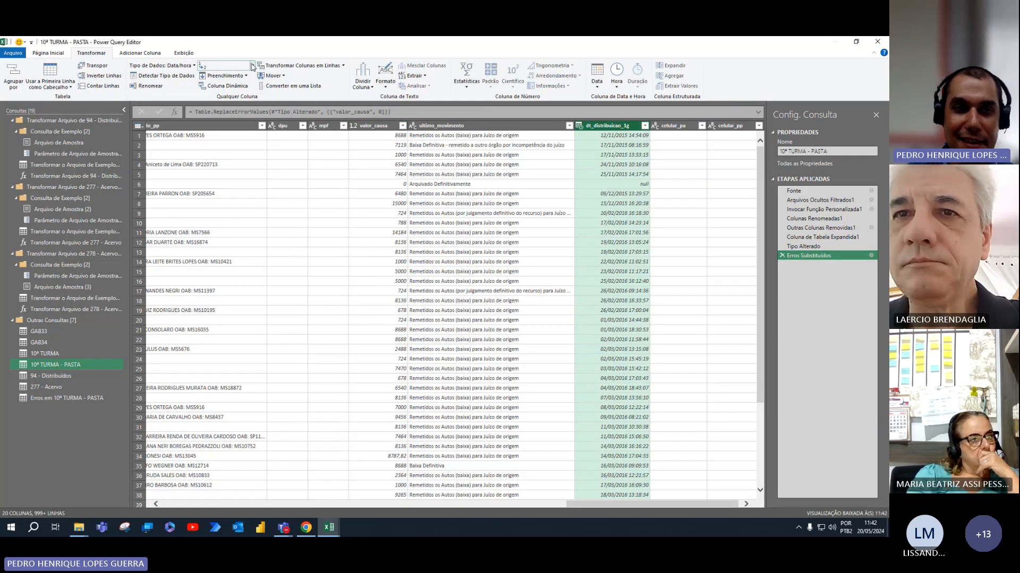
# Replace the errors in the dt_distribuicao_1g column of the 10ª TURMA - PASTA query with null.
pyautogui.click(252, 66)
pyautogui.click(257, 87)
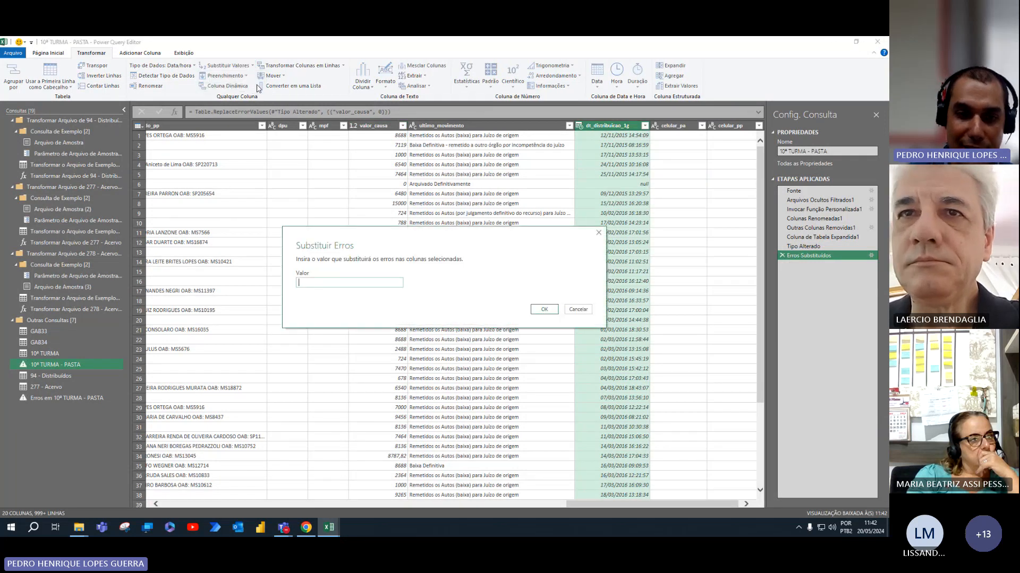
pyautogui.write('null')
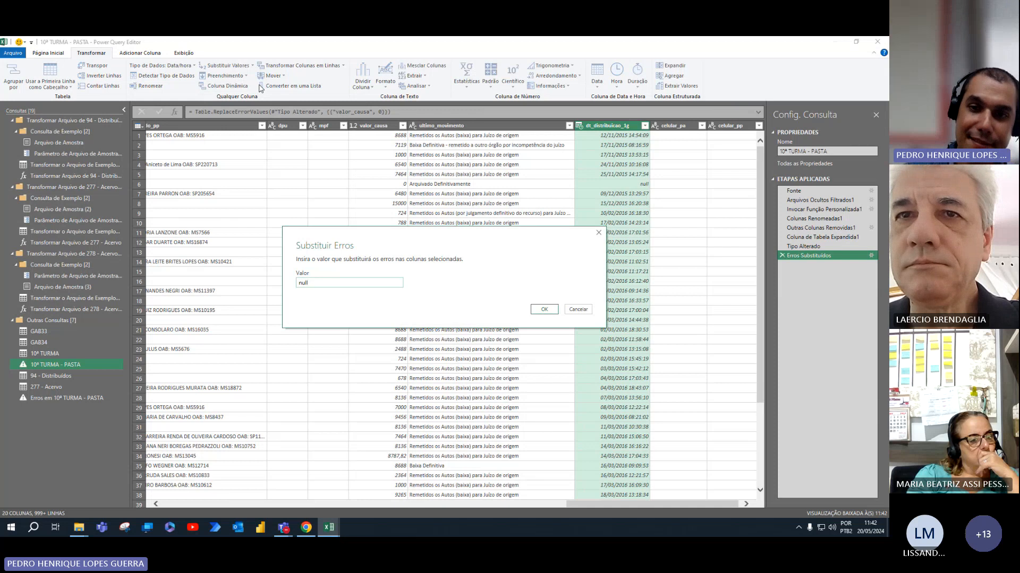
pyautogui.click(544, 309)
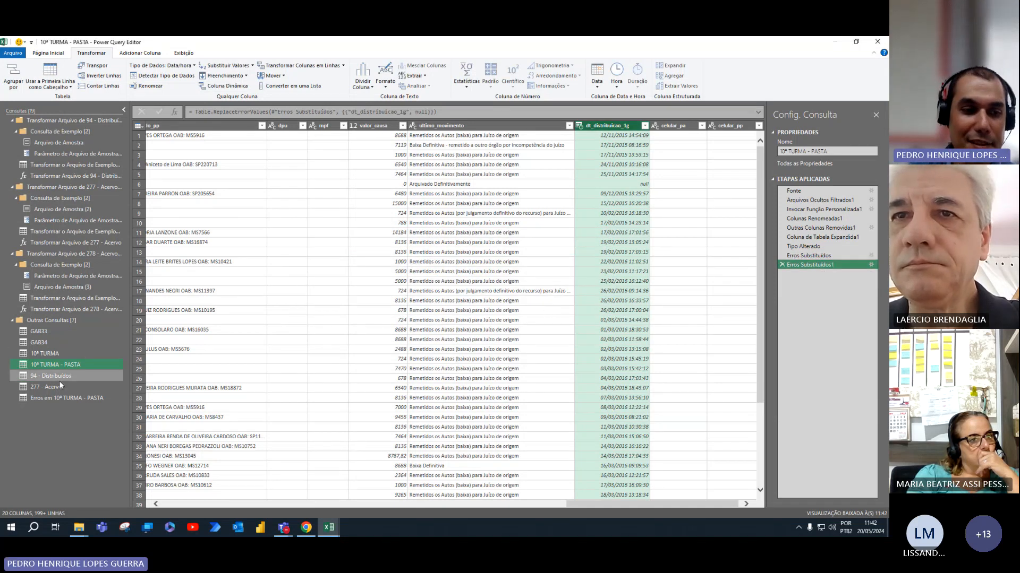
# Close the query editor, load the changes into the workbook, and view the 10ª TURMA and 10ª TURMA - PASTA tables.
pyautogui.click(46, 353)
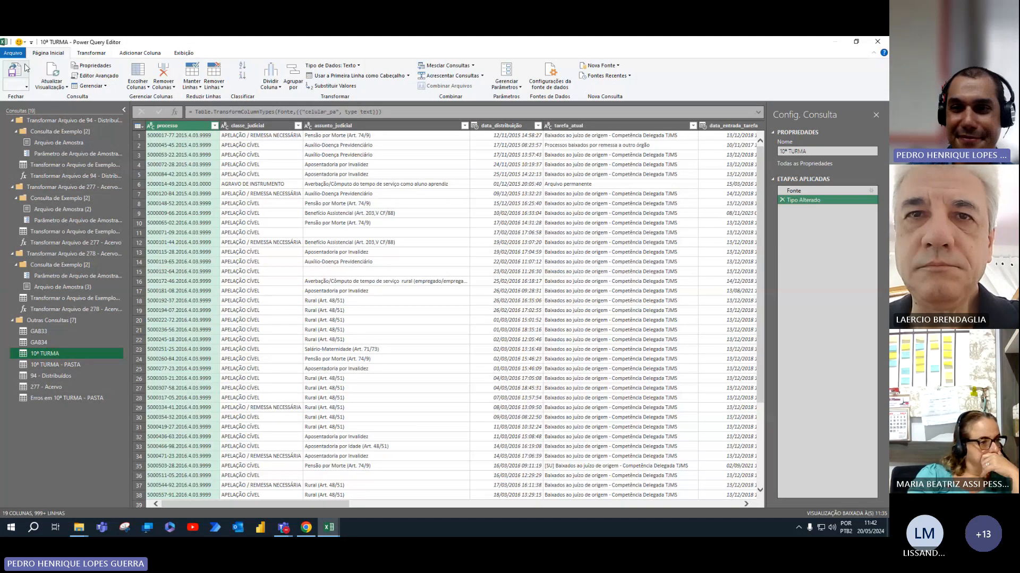
pyautogui.click(26, 68)
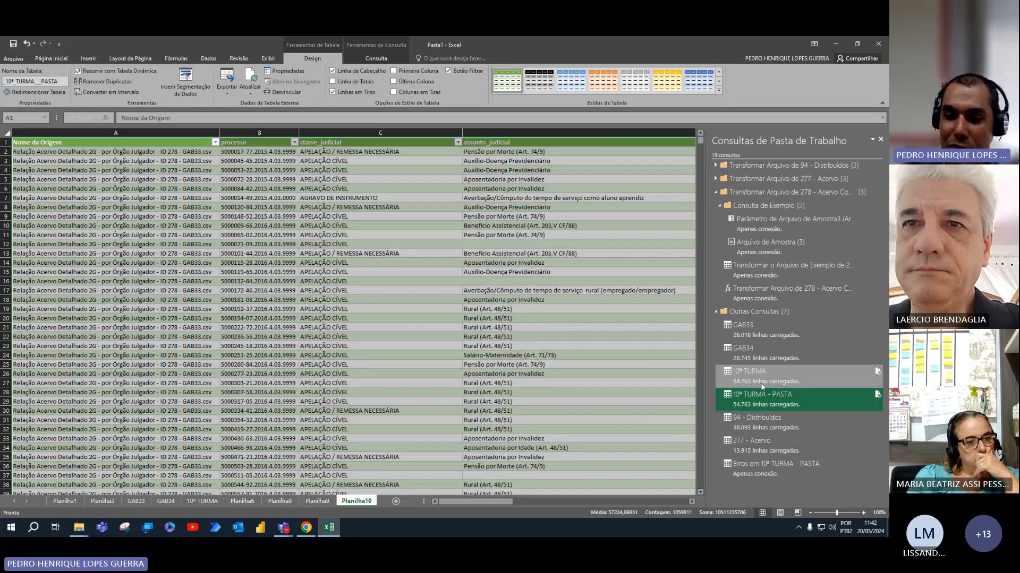
pyautogui.click(761, 374)
pyautogui.click(759, 394)
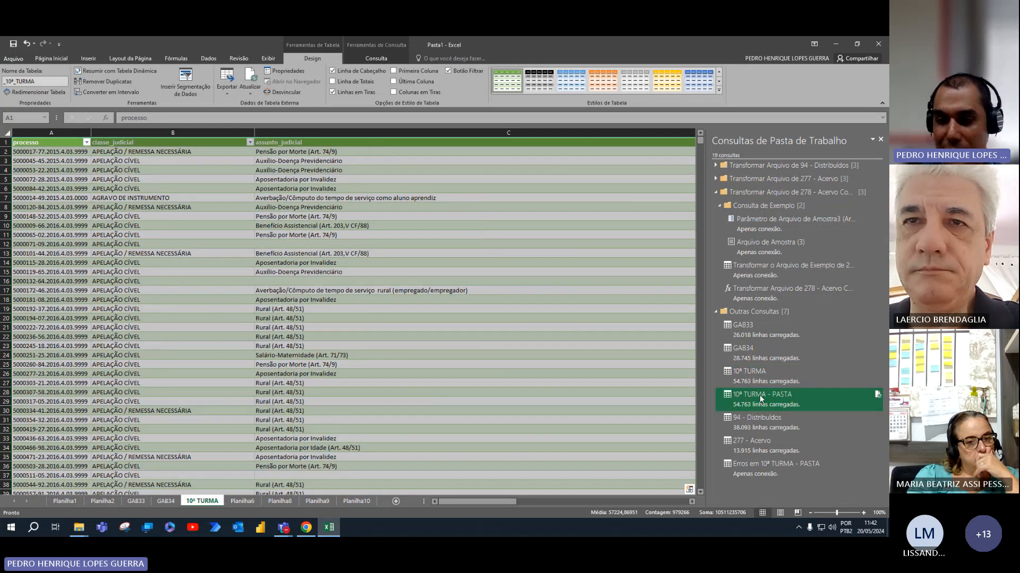
# Delete the workbook query "Erros em 10ª TURMA - PASTA".
pyautogui.rightClick(758, 474)
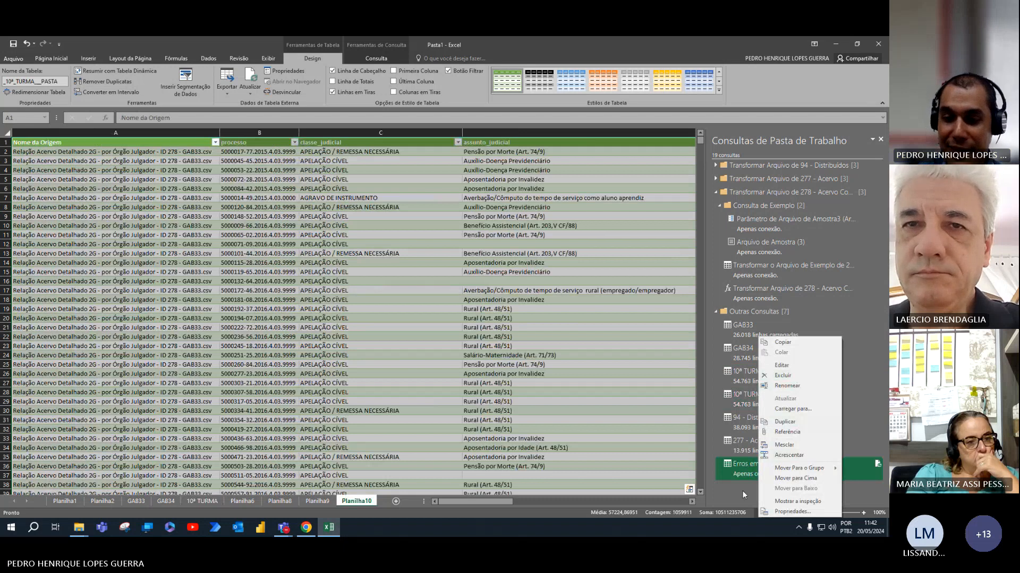
pyautogui.click(741, 492)
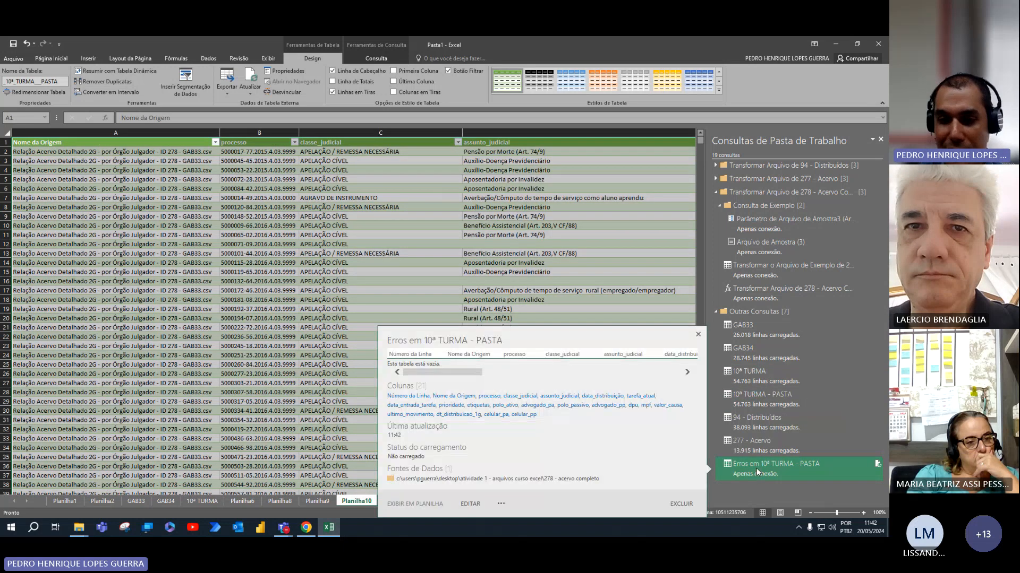
pyautogui.rightClick(756, 467)
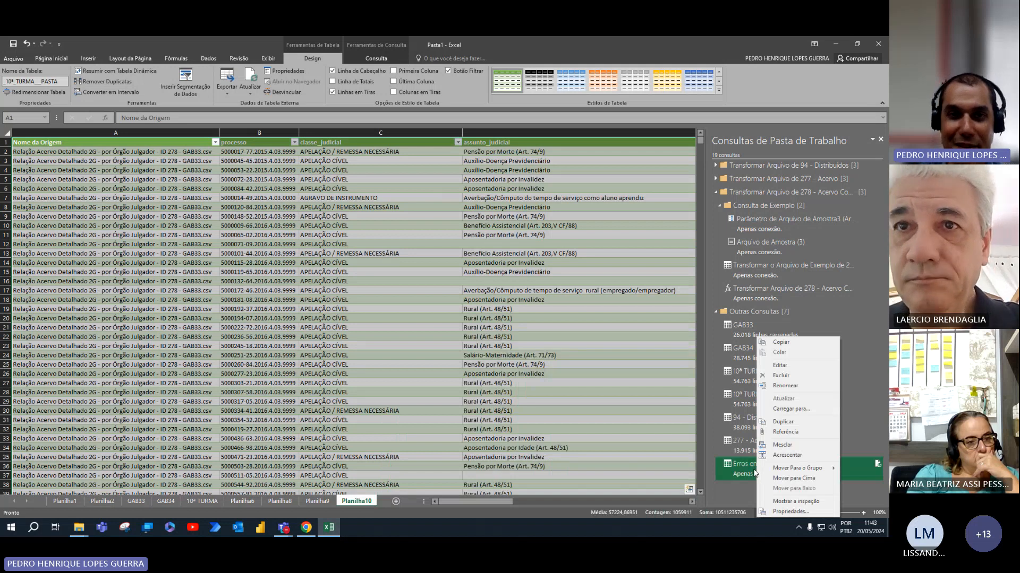
pyautogui.click(782, 376)
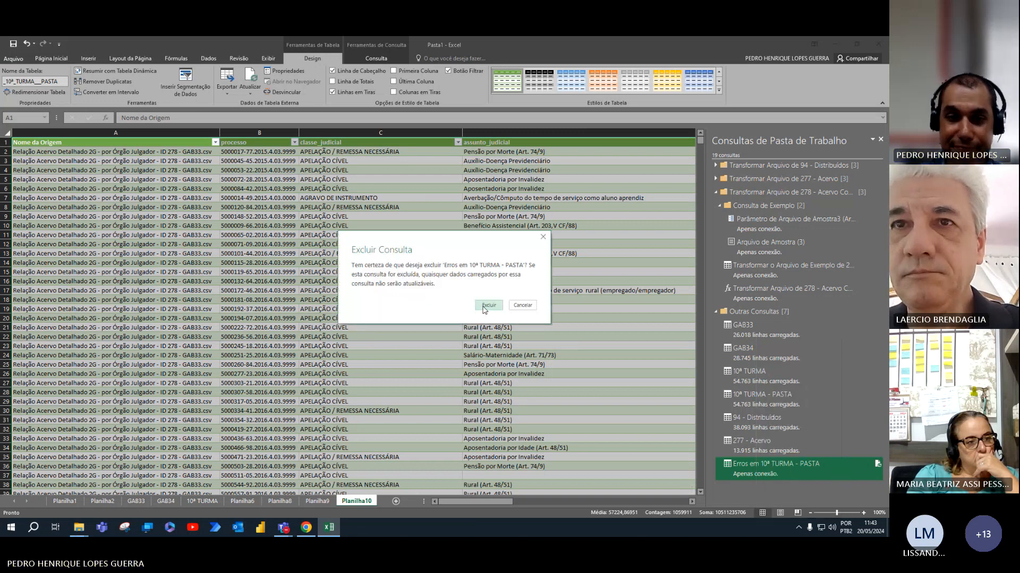
pyautogui.click(483, 306)
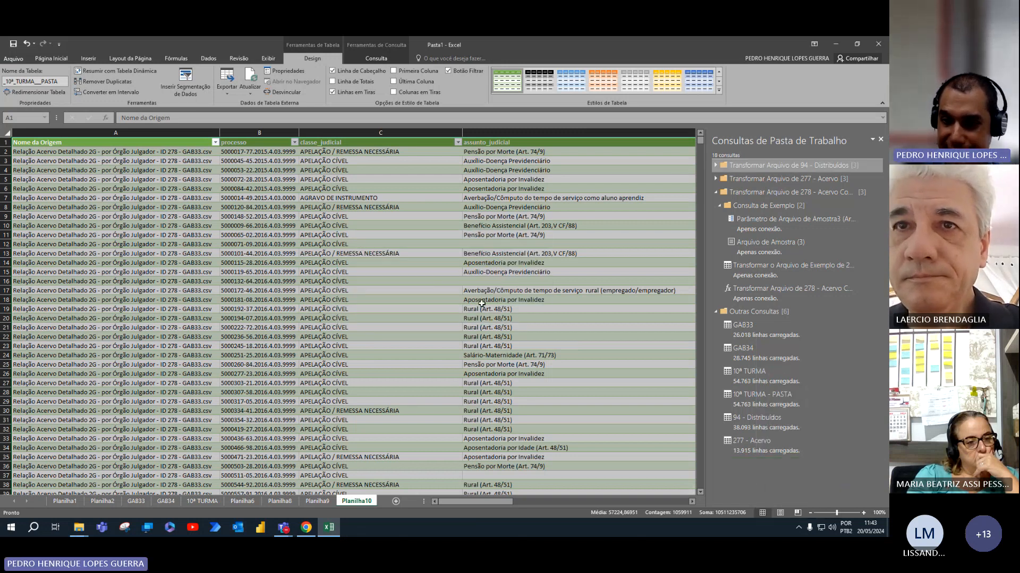
# Switch to Chrome and run report ID 278, Relação Acervo Detalhado 2G, with Gab. 35 as the Órgão Julgador.
pyautogui.moveTo(790, 438)
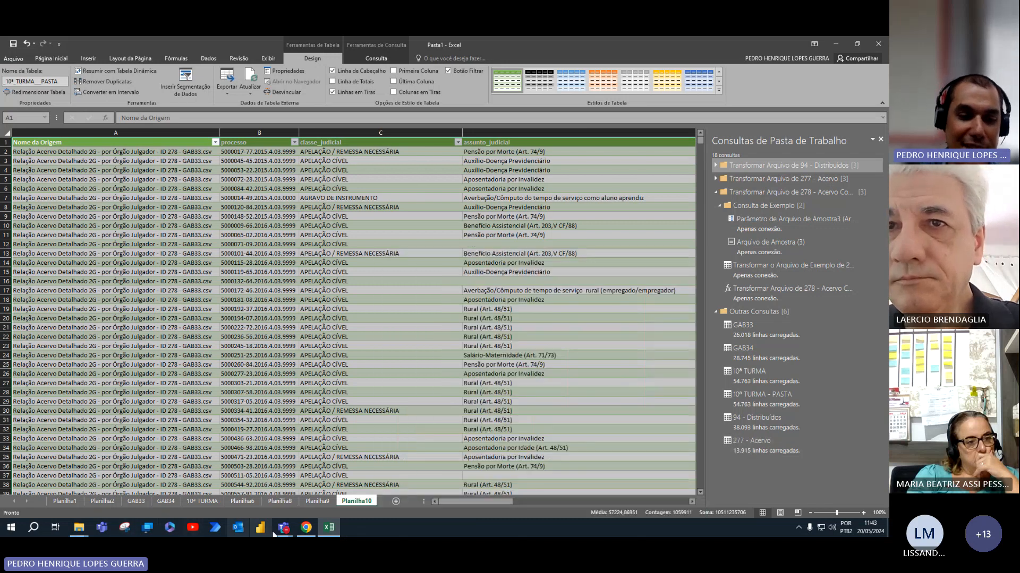
pyautogui.click(304, 529)
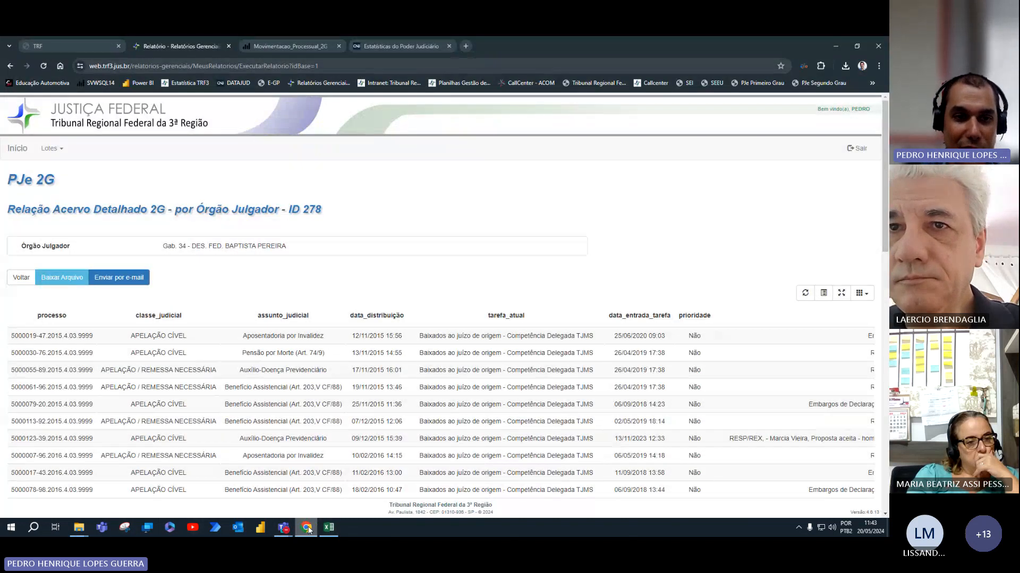
pyautogui.click(23, 282)
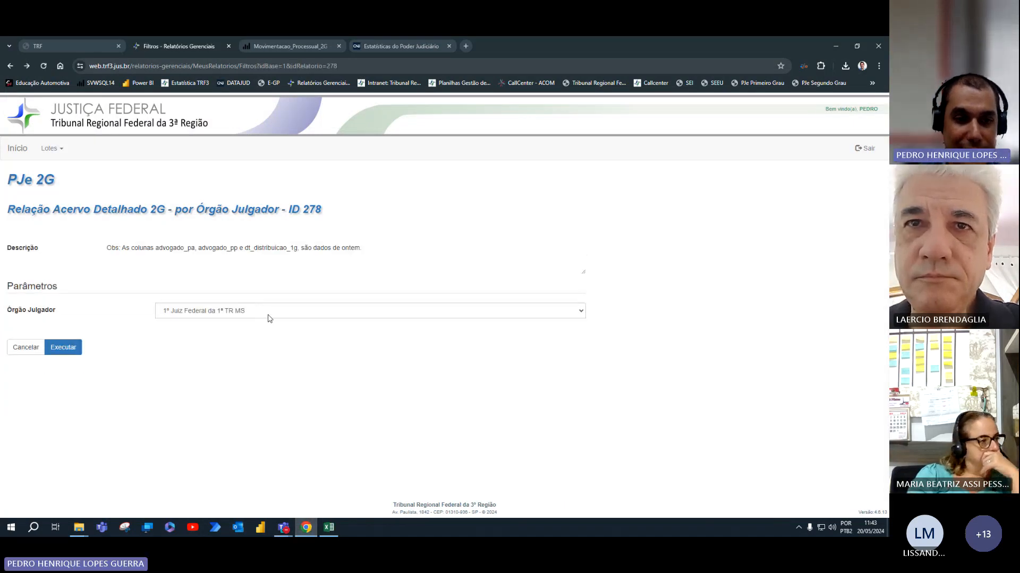
pyautogui.click(268, 312)
pyautogui.scroll(-15, 272, 354)
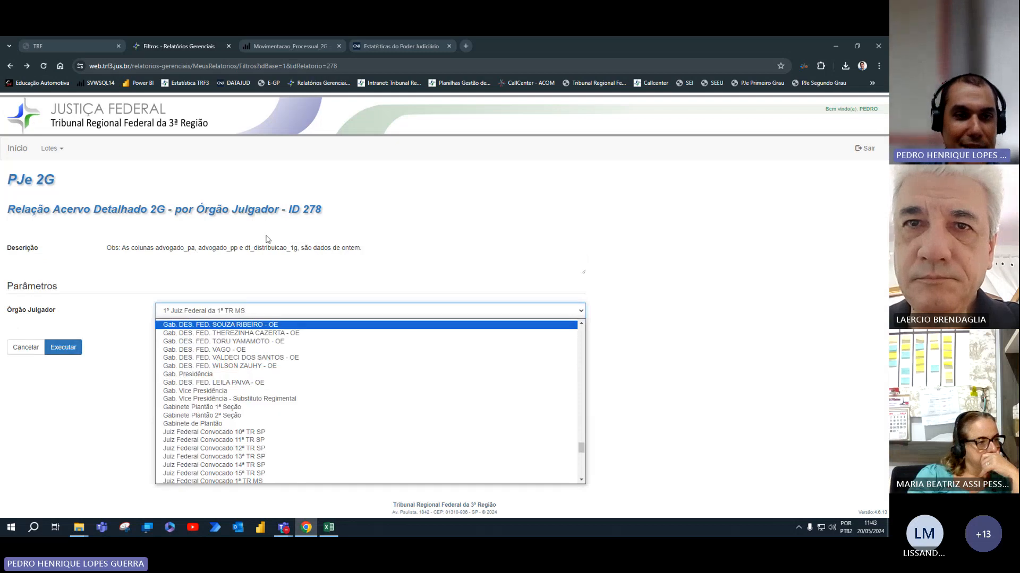
pyautogui.scroll(-10, 324, 408)
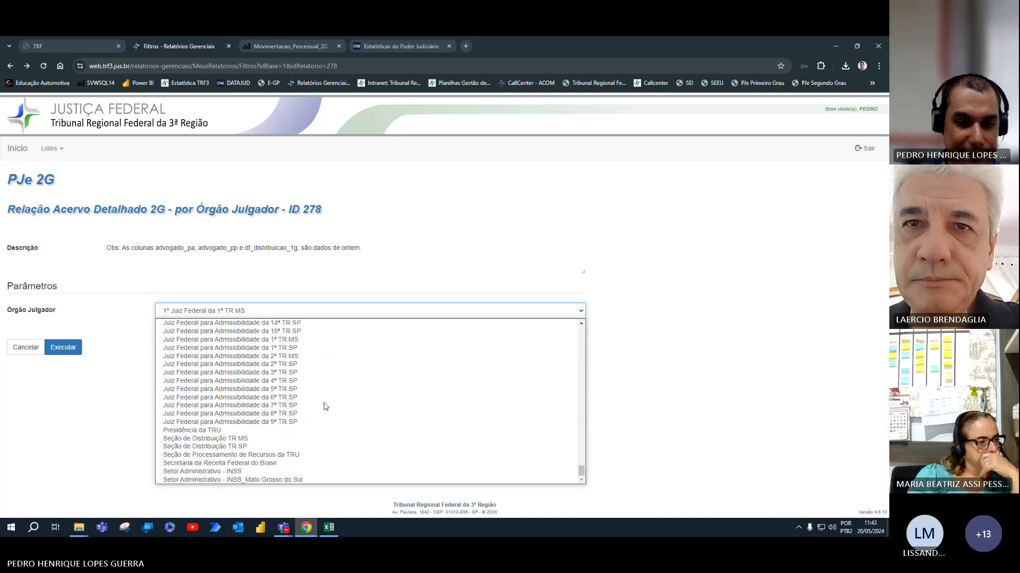
pyautogui.scroll(8, 326, 407)
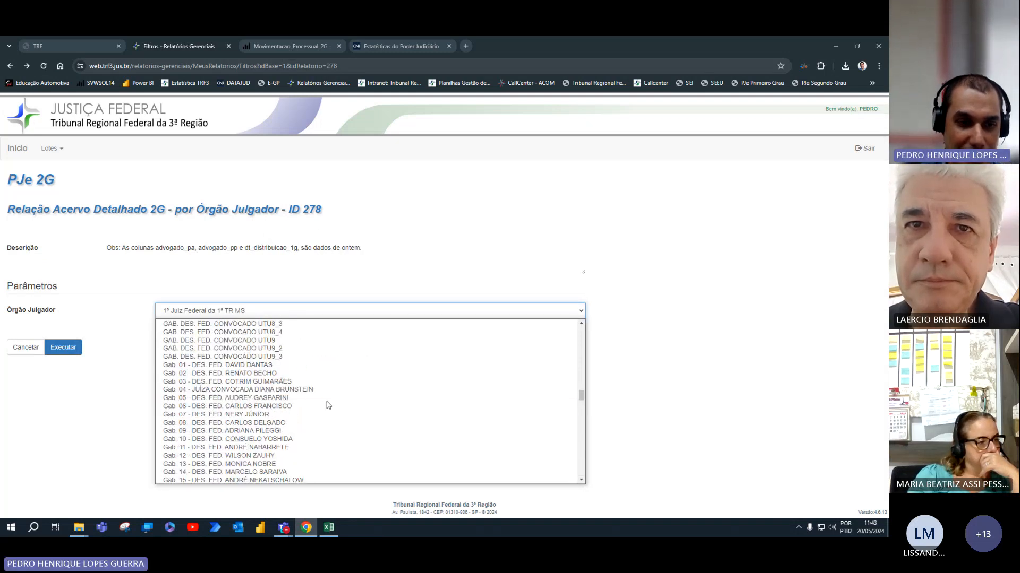
pyautogui.scroll(-5, 324, 407)
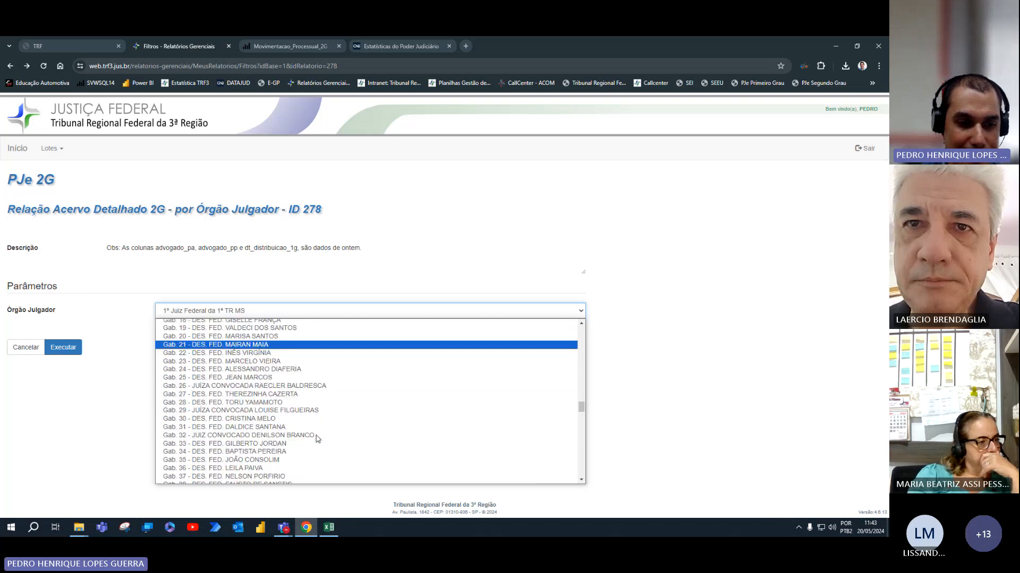
pyautogui.click(309, 460)
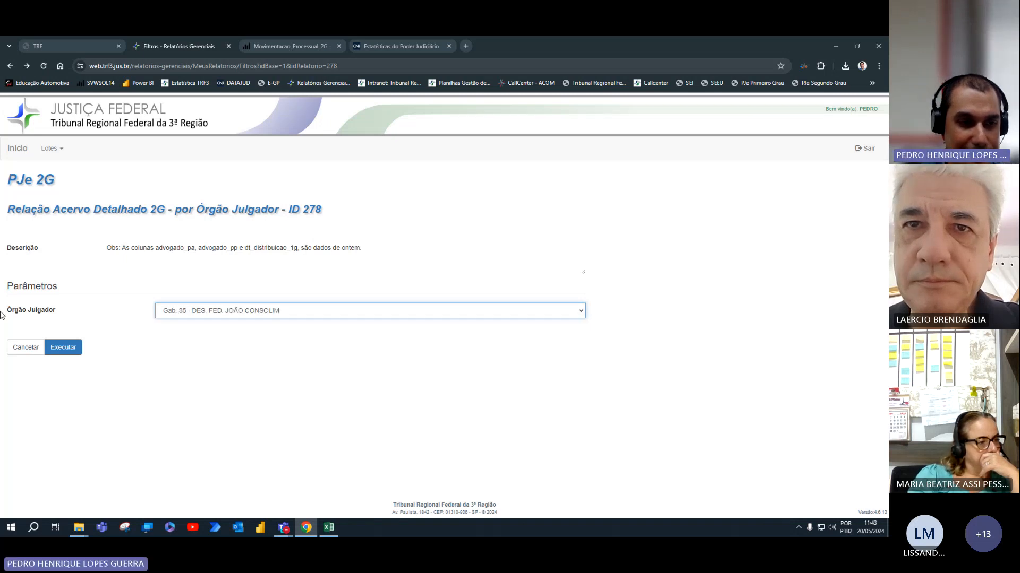
pyautogui.click(57, 348)
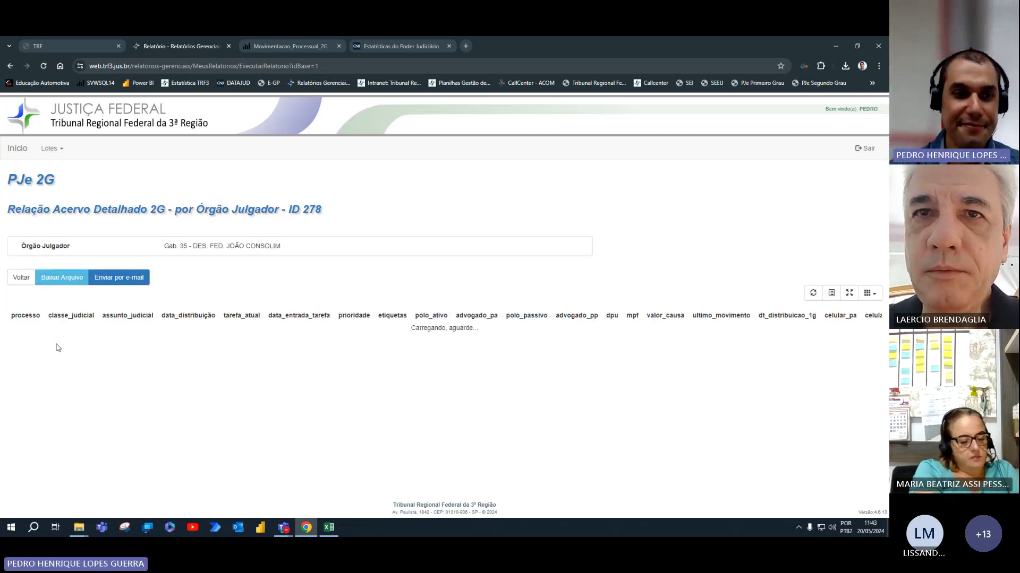
# Export the Gab. 35 report as CSV only and save the zip file in the 278 - Acervo Completo folder.
pyautogui.click(62, 279)
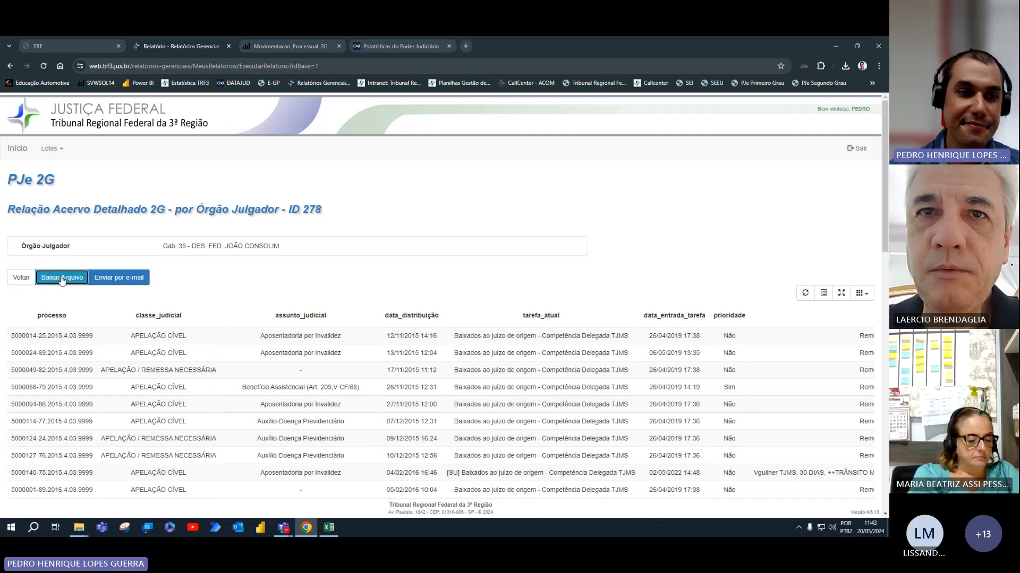
pyautogui.click(29, 298)
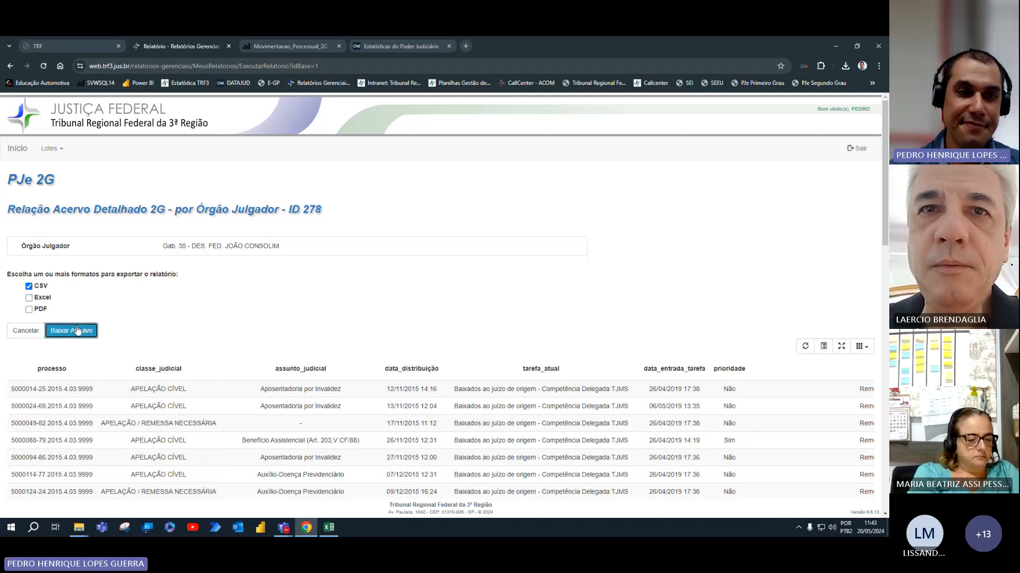
pyautogui.click(77, 330)
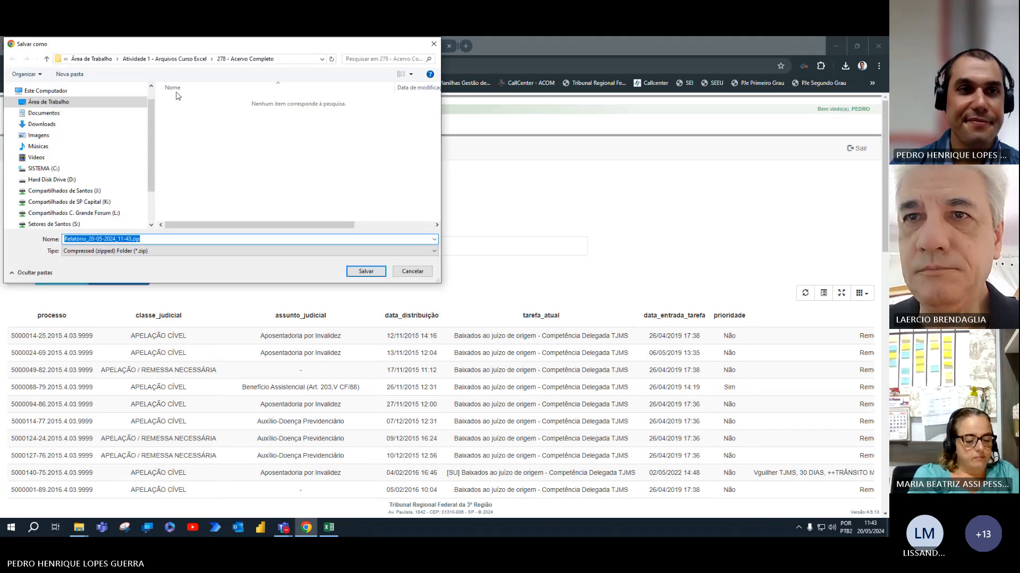
pyautogui.click(359, 274)
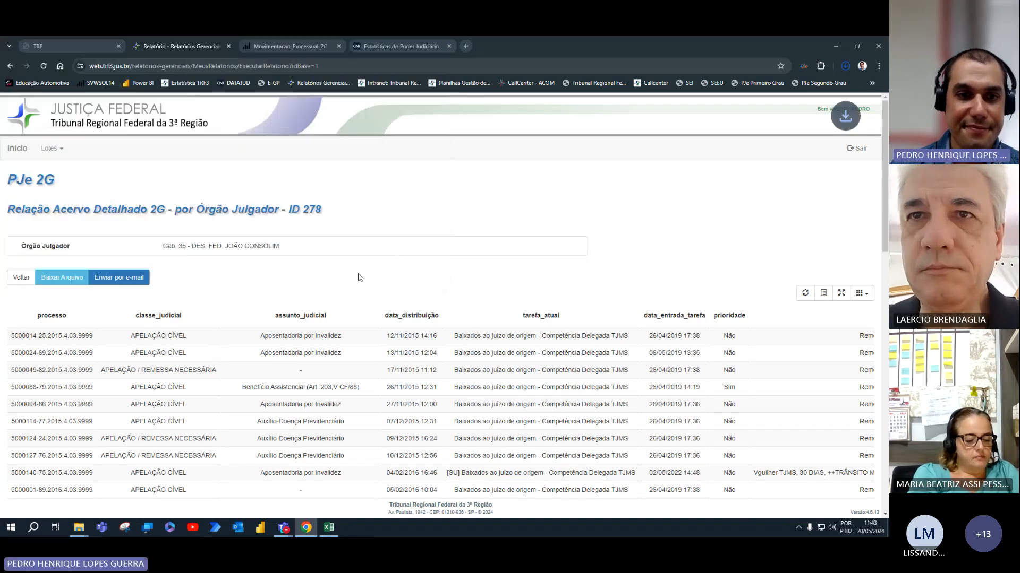
# Return to the report parameters and run report ID 278 with Gab. 52 as the Órgão Julgador.
pyautogui.click(20, 277)
pyautogui.click(218, 311)
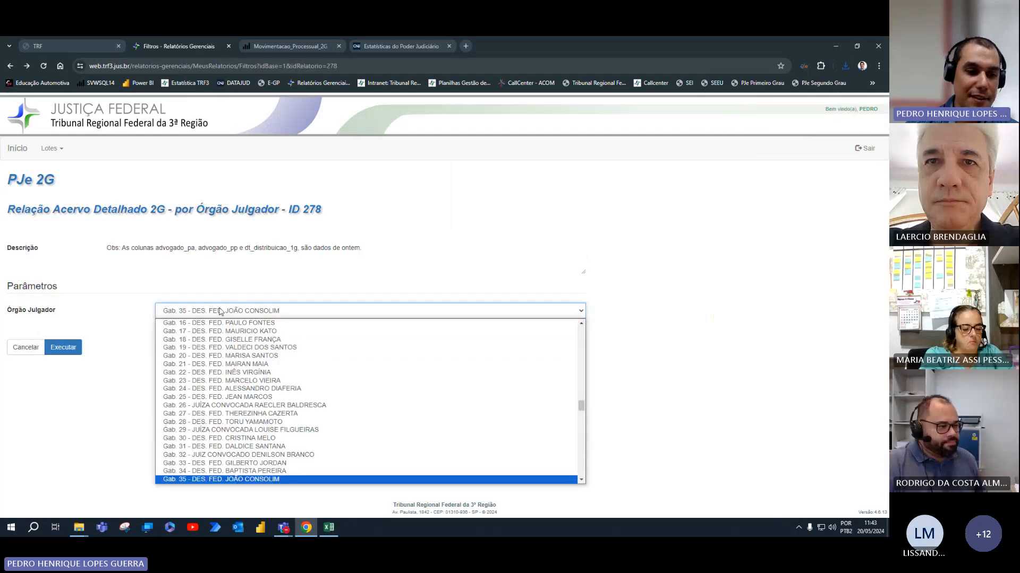
pyautogui.scroll(-15, 264, 386)
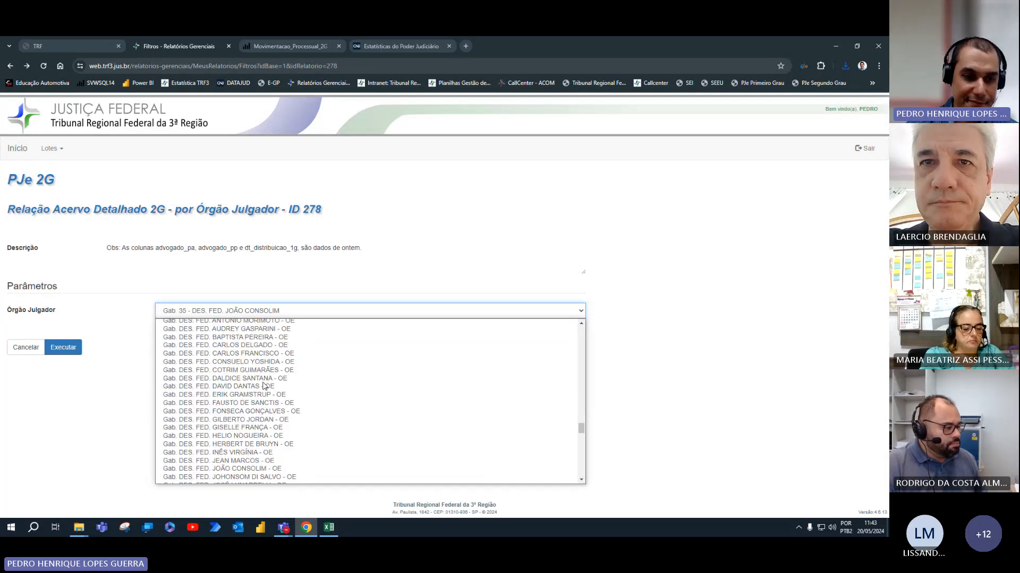
pyautogui.scroll(10, 264, 386)
pyautogui.scroll(-10, 277, 414)
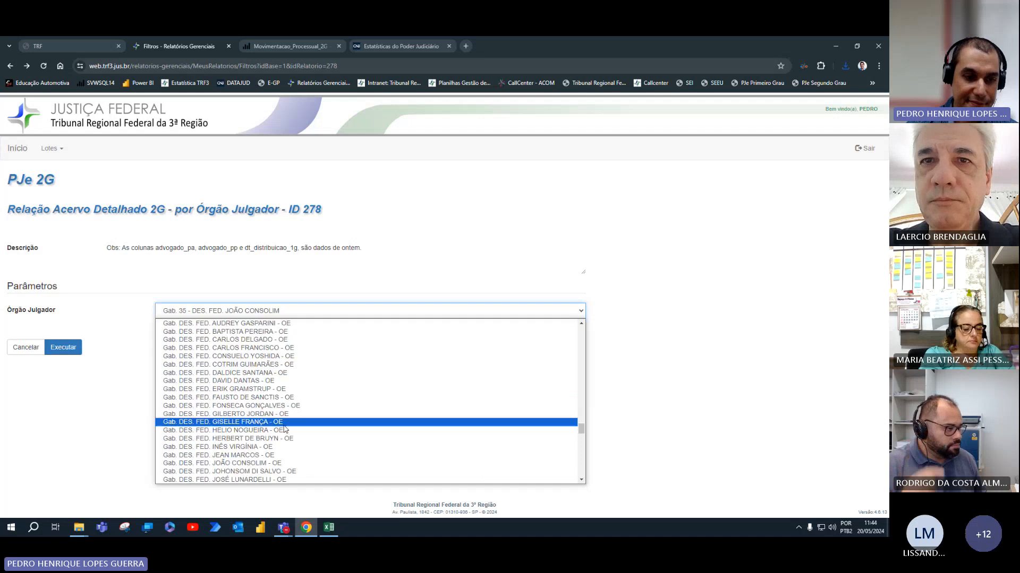
pyautogui.scroll(3, 287, 404)
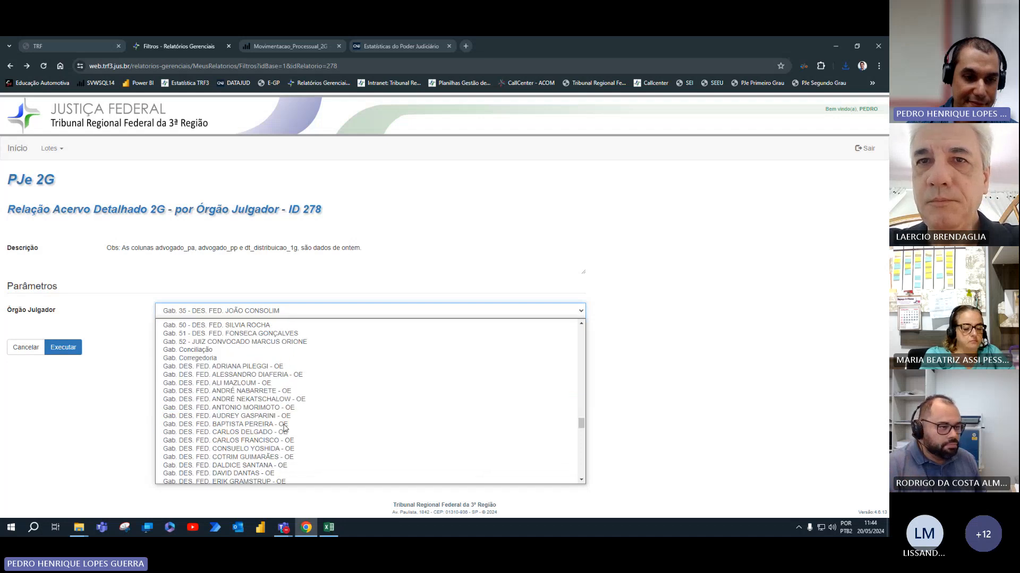
pyautogui.click(302, 342)
pyautogui.click(68, 349)
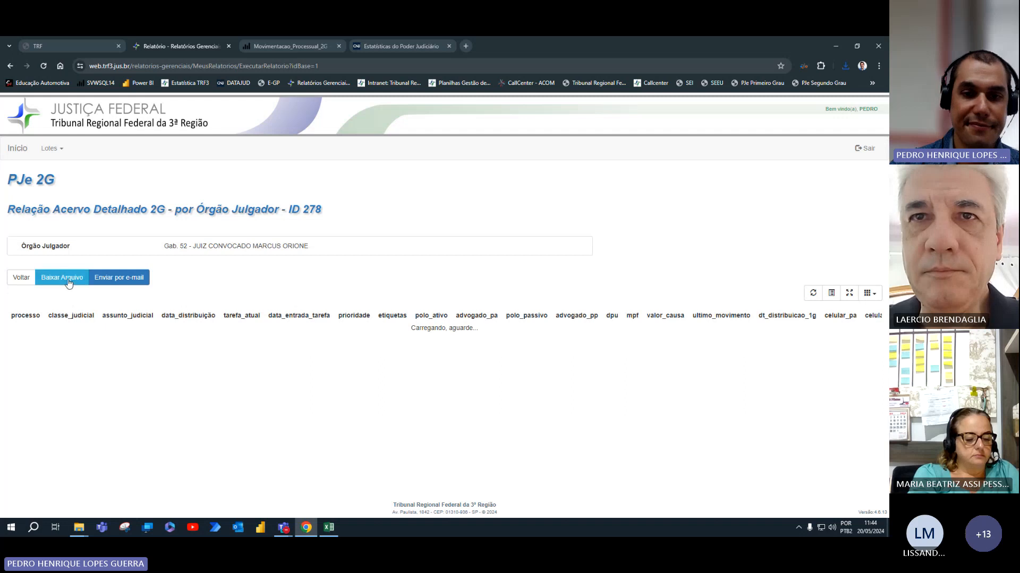
# Download the Gab. 52 report and save it as Relatório_20-05-2024_11-44.zip in the 278 - Acervo Completo folder.
pyautogui.click(68, 279)
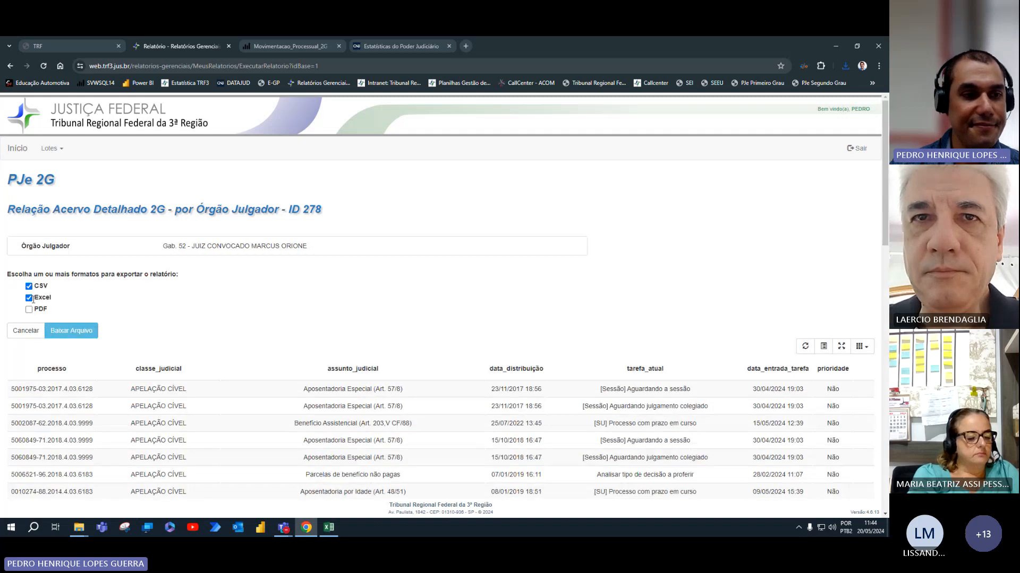
pyautogui.click(79, 331)
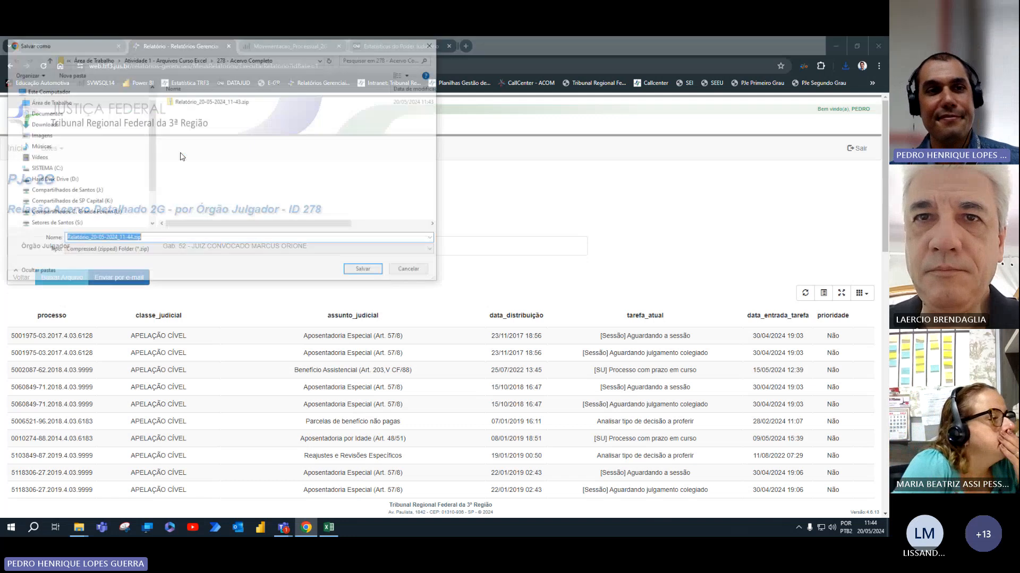
pyautogui.click(363, 273)
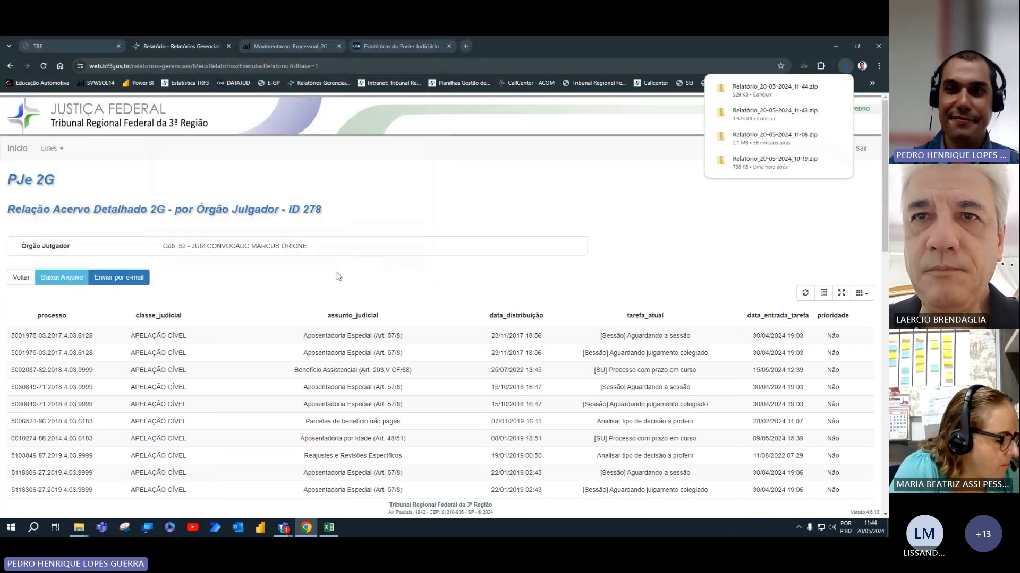
# Leave the report and open the list of PJe 2G reports from the site's start page.
pyautogui.click(21, 277)
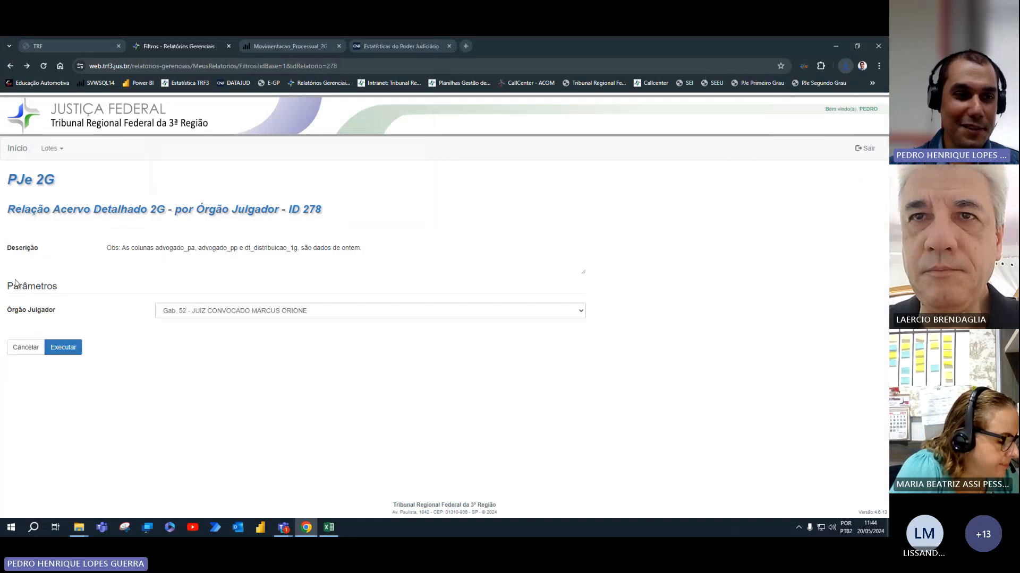
pyautogui.click(18, 149)
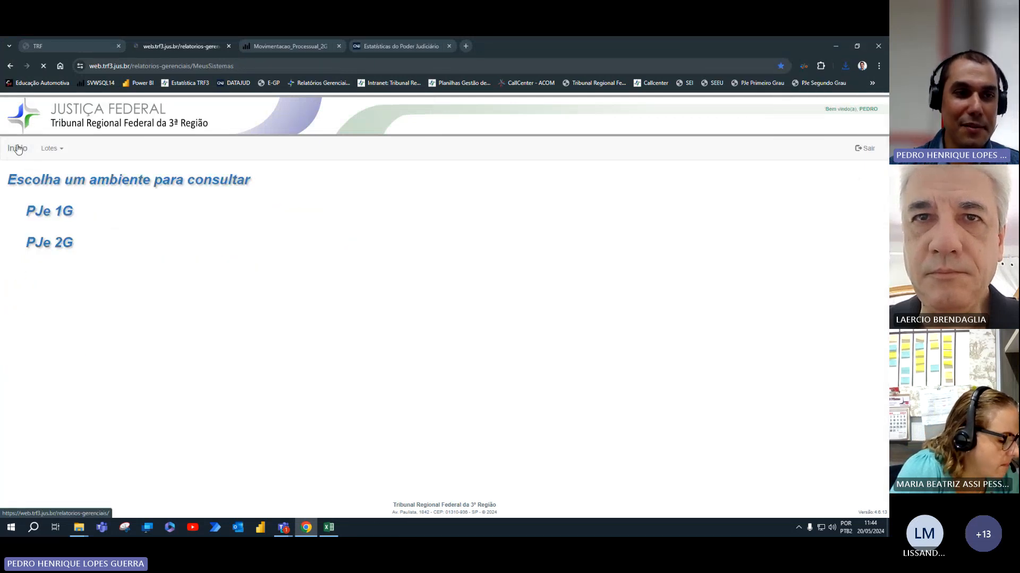
pyautogui.click(50, 242)
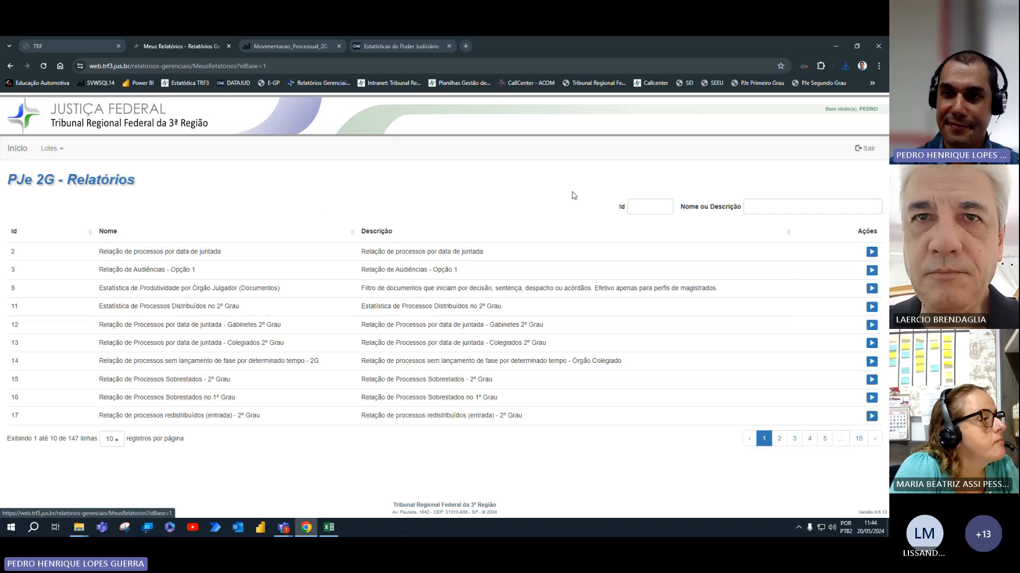
# Open report ID 94, Relação de Processos distribuídos por órgão Julgador, and set Data inicial to 01/01/2024.
pyautogui.click(646, 208)
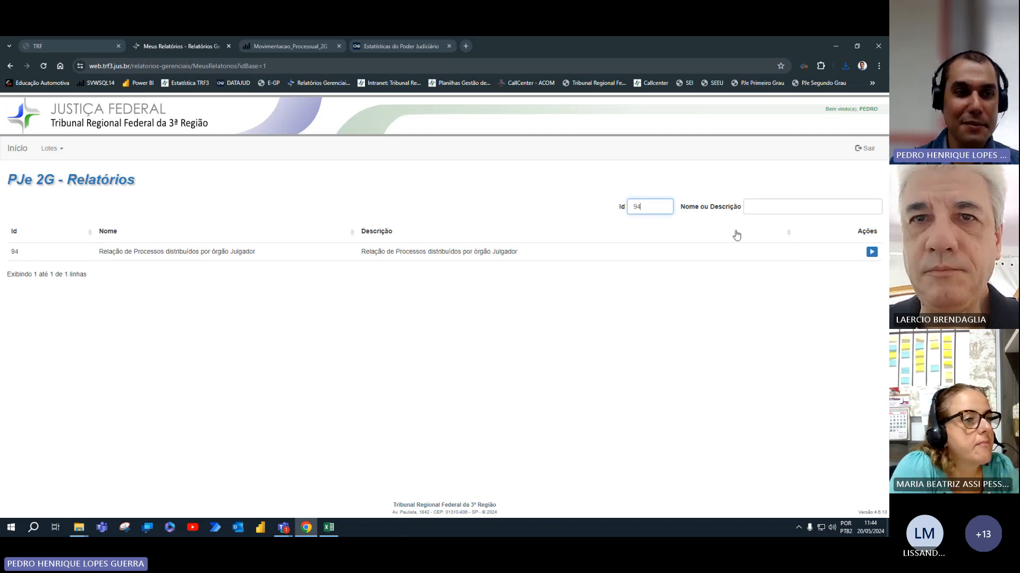
pyautogui.click(871, 252)
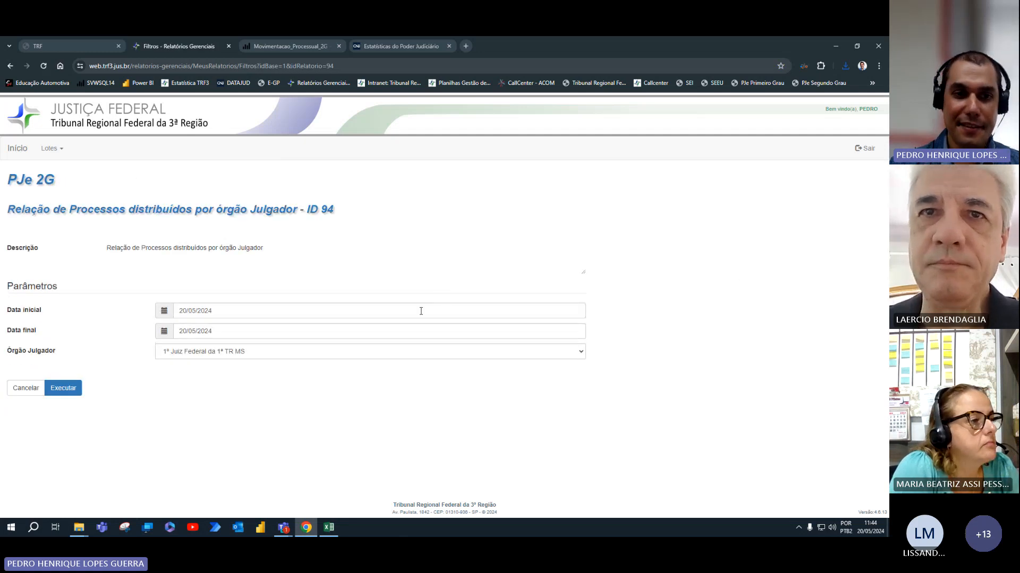
pyautogui.click(334, 309)
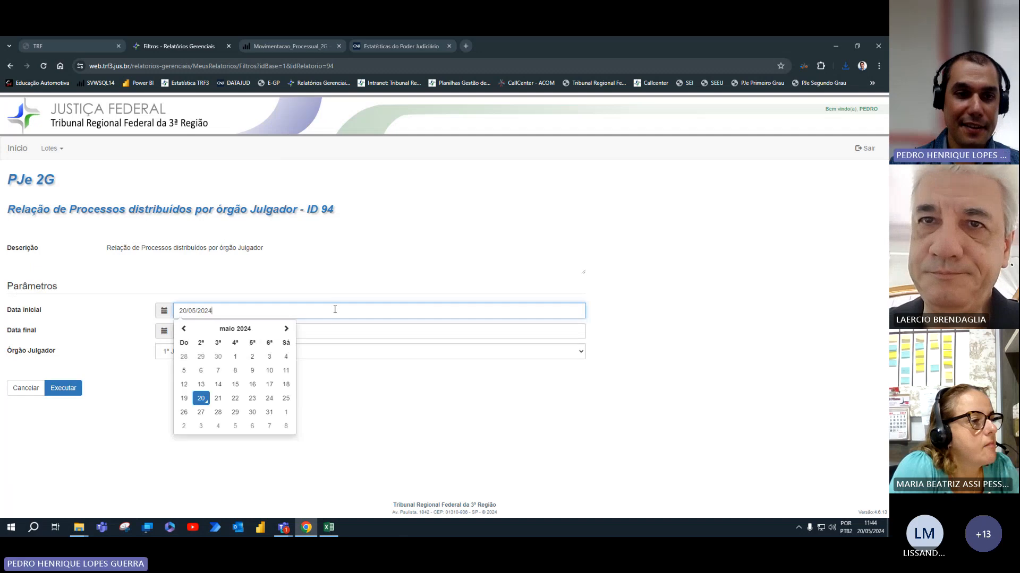
pyautogui.click(184, 329)
pyautogui.click(183, 328)
pyautogui.click(184, 329)
pyautogui.click(184, 329)
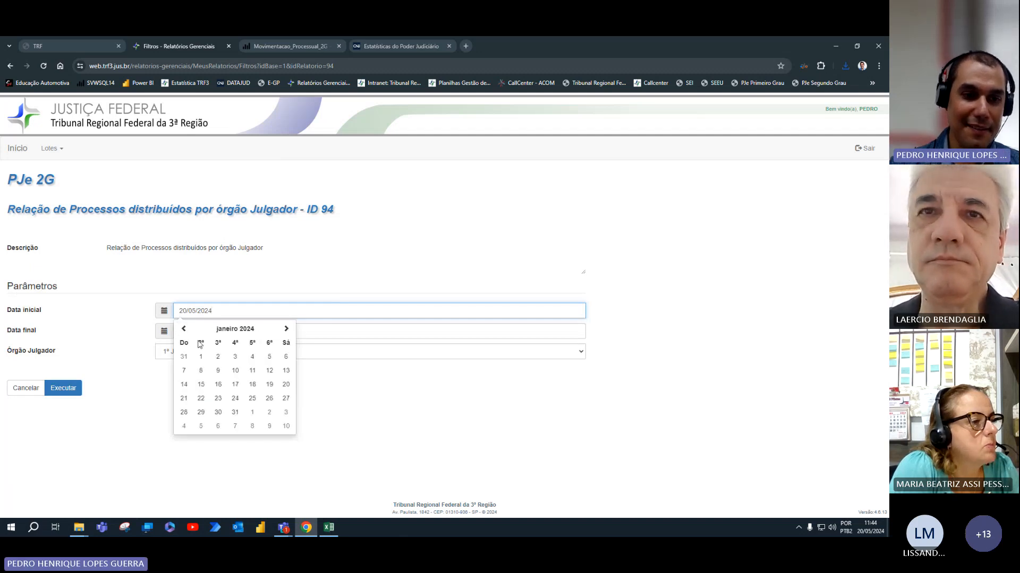
pyautogui.click(204, 359)
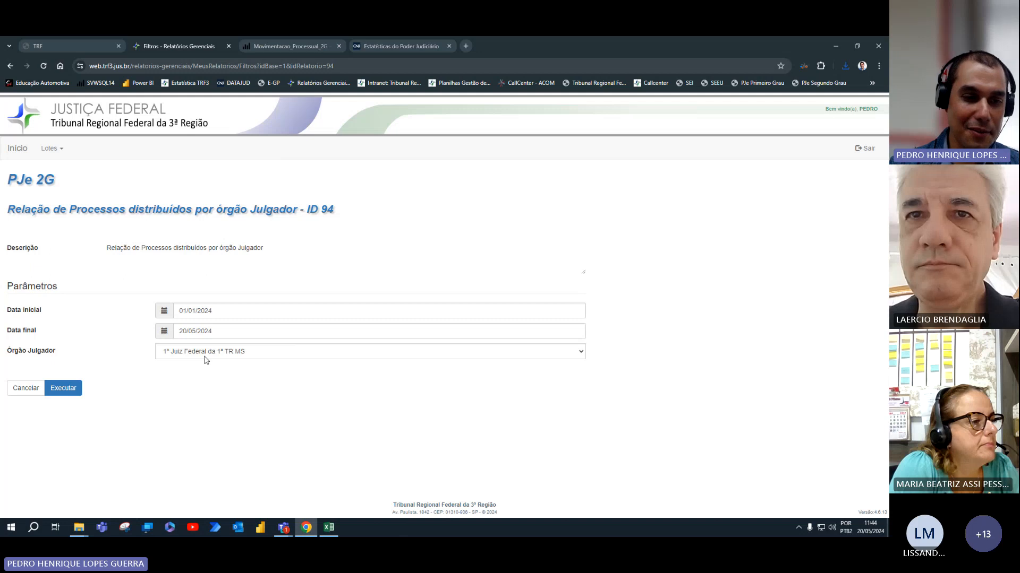
pyautogui.click(224, 308)
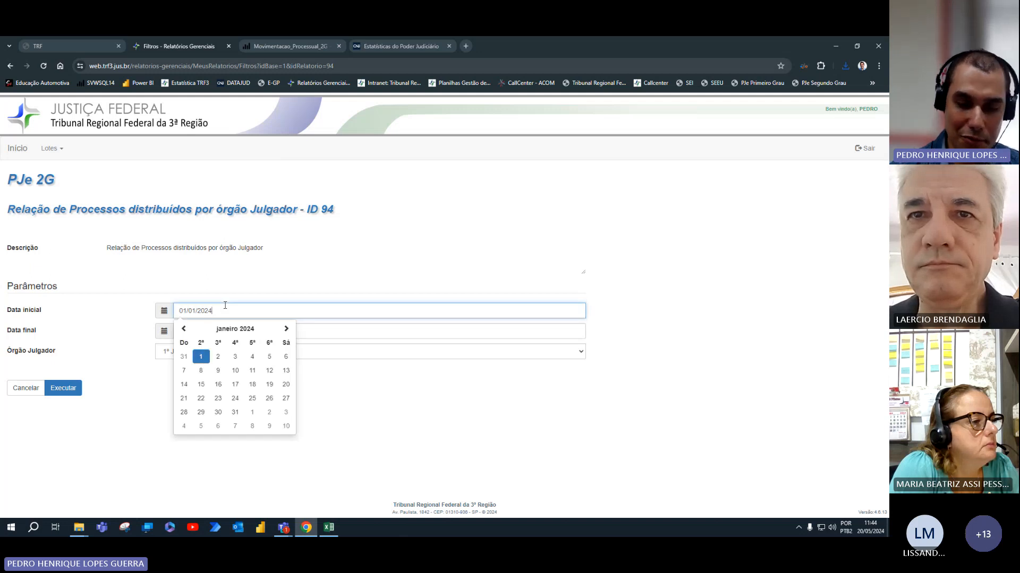
pyautogui.click(434, 413)
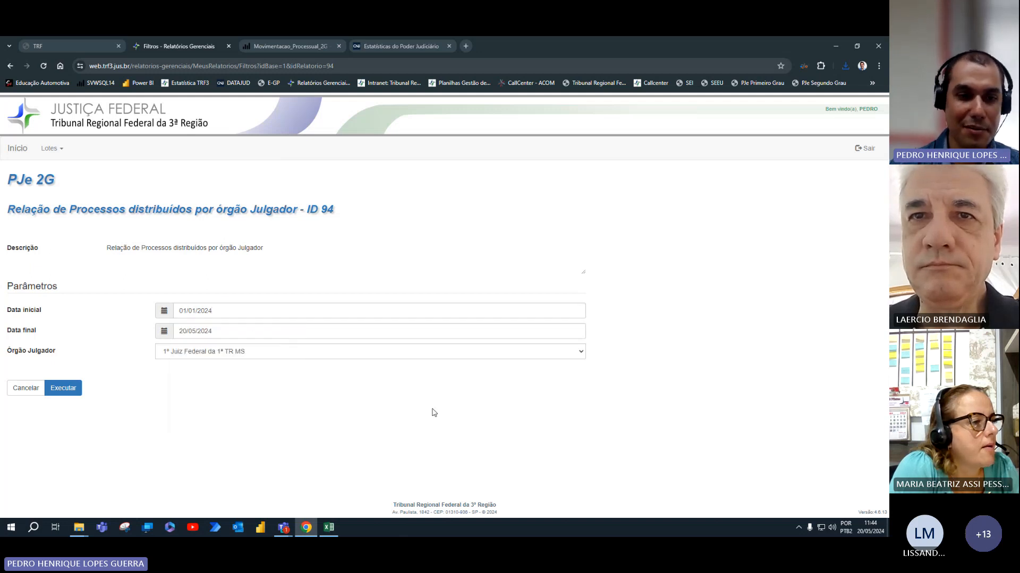
# Choose Gab. 35 as the Órgão Julgador and run the report.
pyautogui.click(376, 356)
pyautogui.scroll(-15, 378, 319)
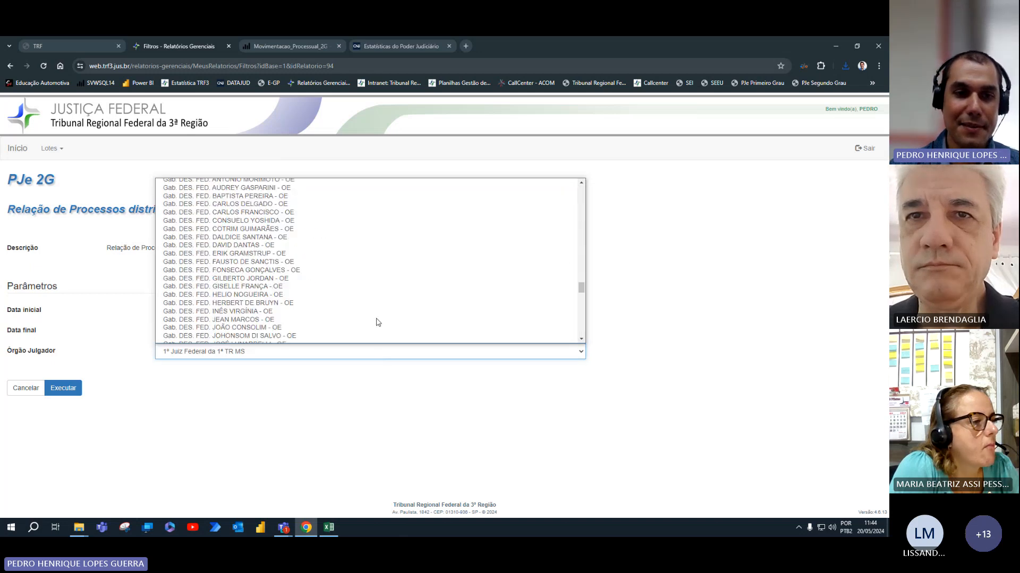
pyautogui.scroll(-7, 380, 318)
pyautogui.scroll(14, 381, 318)
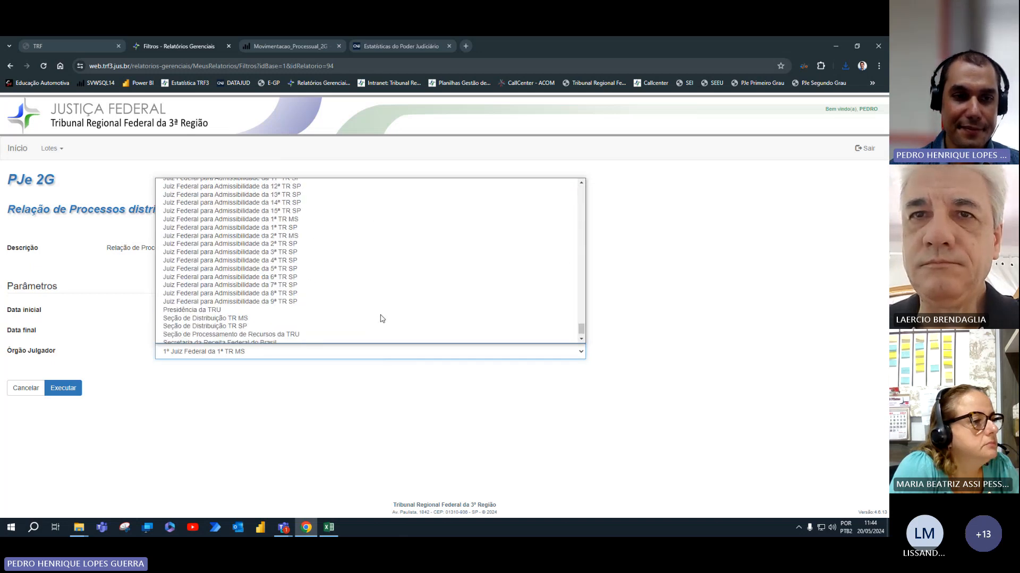
pyautogui.scroll(5, 380, 317)
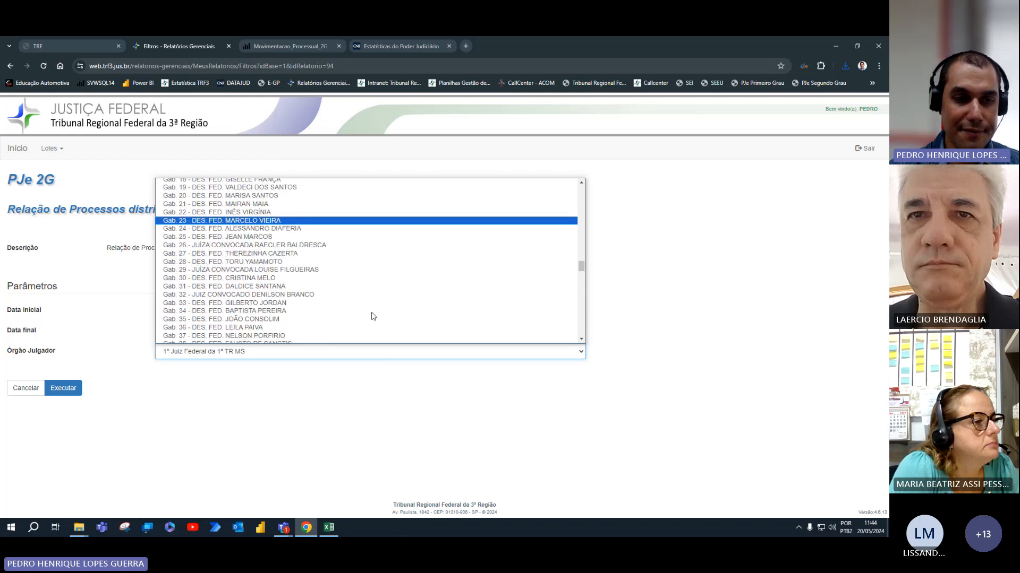
pyautogui.click(365, 320)
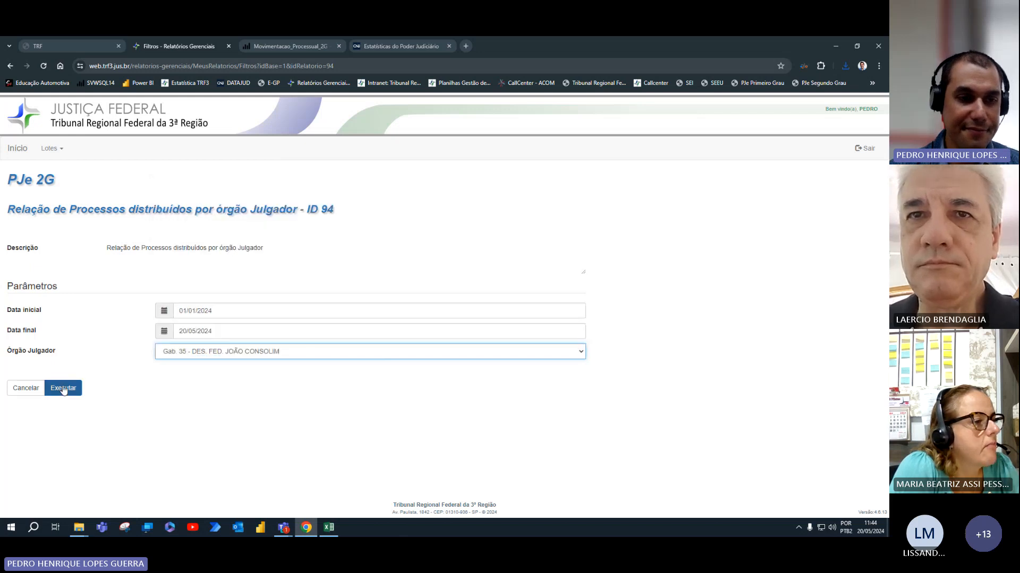
pyautogui.click(63, 389)
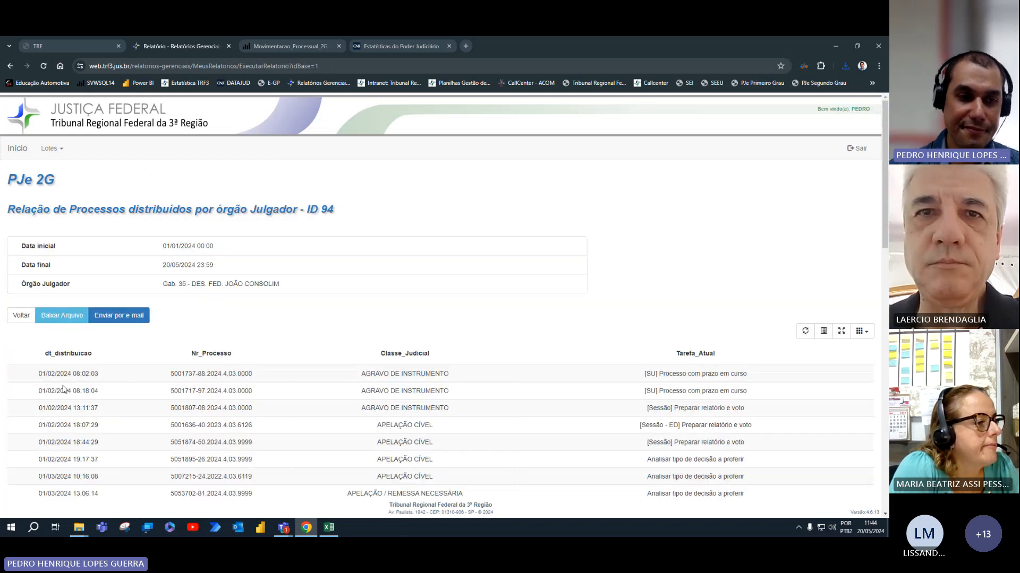
# Download the Gab. 35 report and save it as Relatório_20-05-2024_11-44 (1).zip in the 94 - Distribuídos folder.
pyautogui.click(78, 318)
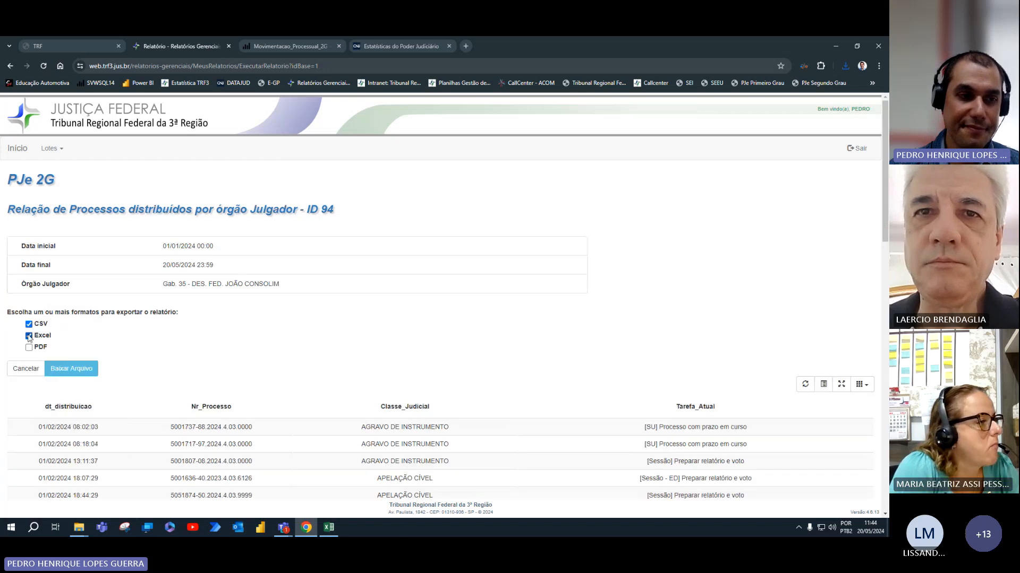
pyautogui.click(63, 369)
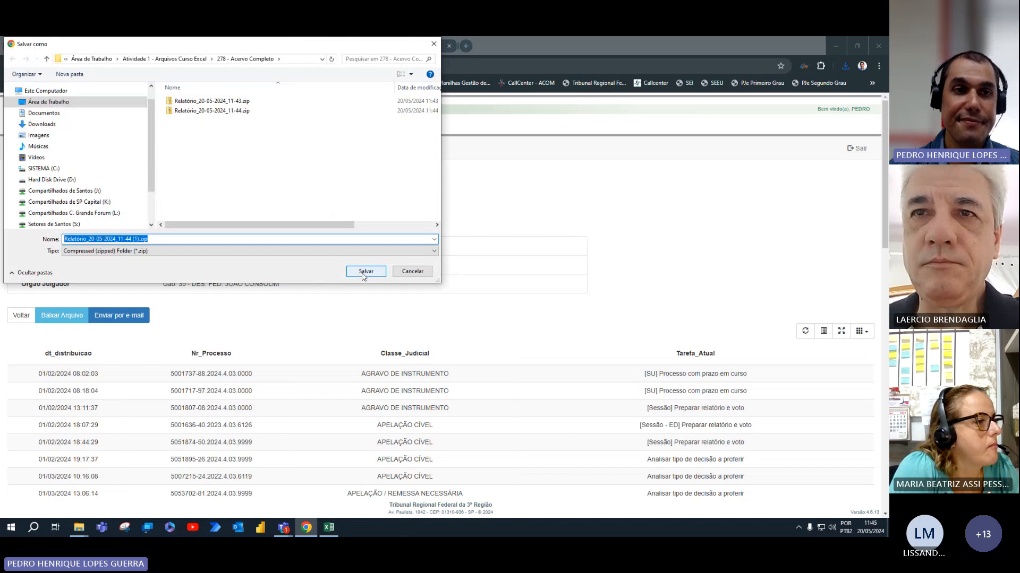
pyautogui.click(197, 60)
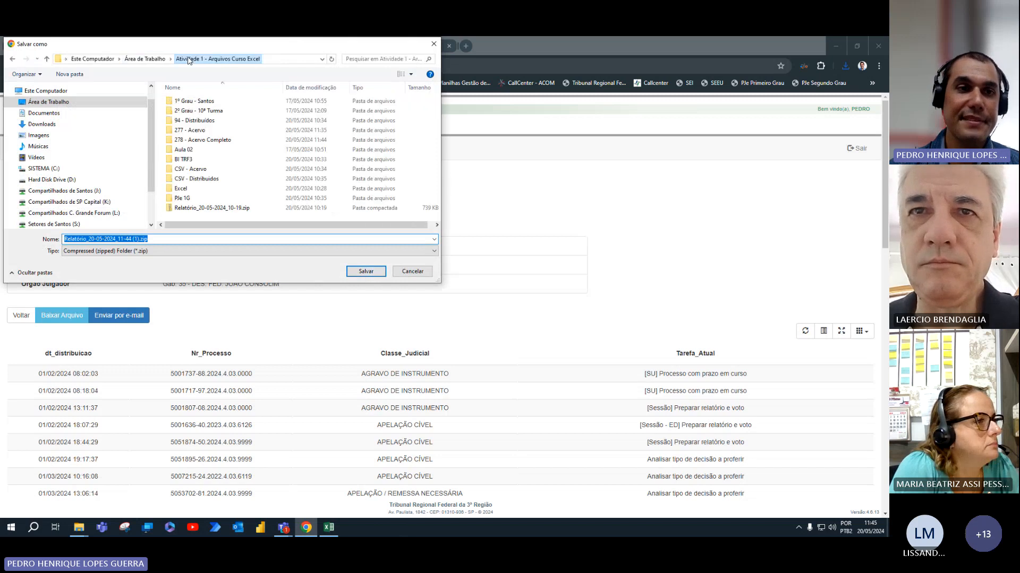
pyautogui.doubleClick(205, 121)
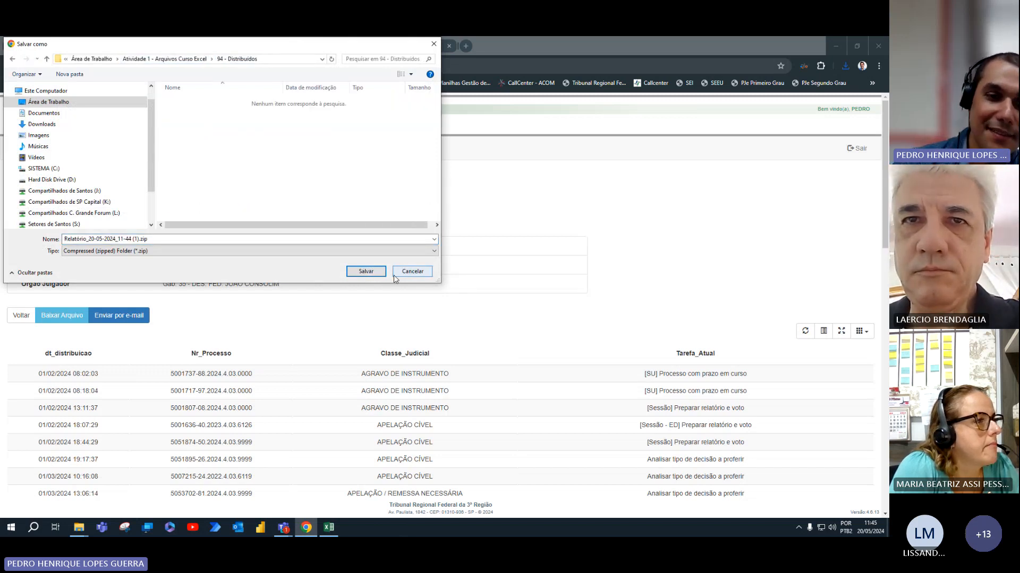
pyautogui.click(366, 271)
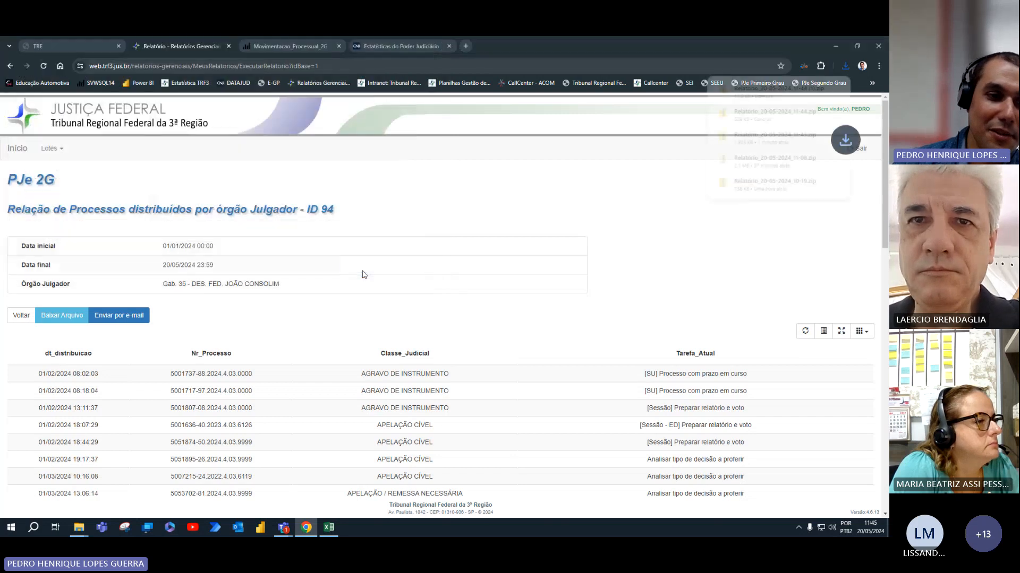
# Return to the report parameters and run report ID 94 with Gab. 52 as the Órgão Julgador.
pyautogui.click(22, 315)
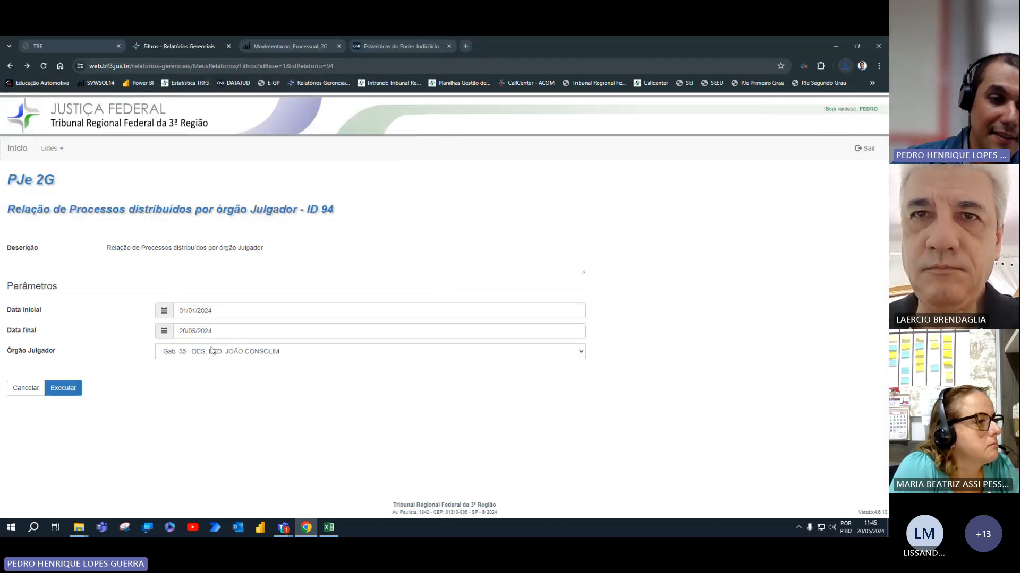
pyautogui.click(250, 352)
pyautogui.scroll(-3, 285, 314)
pyautogui.scroll(5, 285, 314)
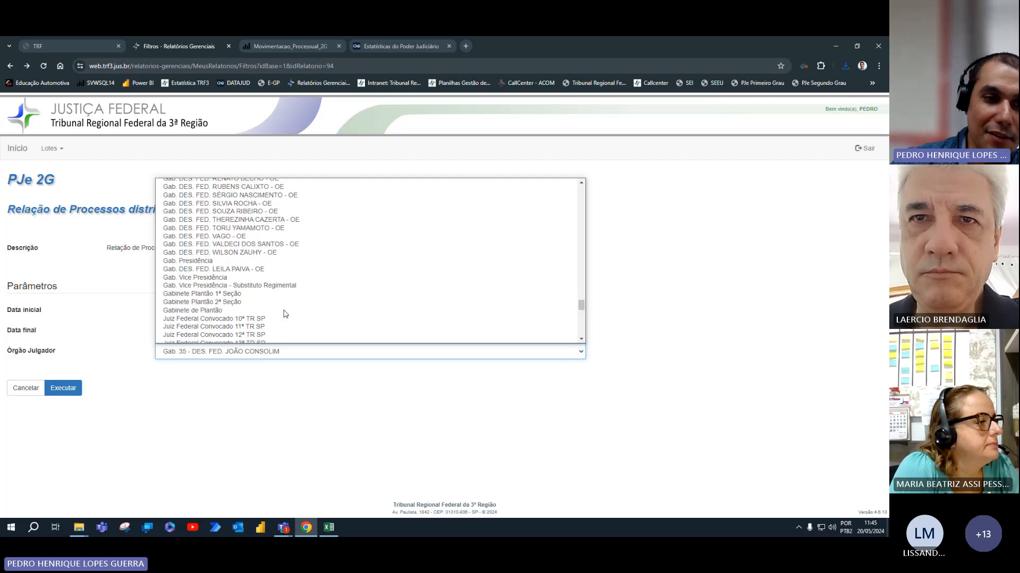
pyautogui.scroll(-5, 286, 314)
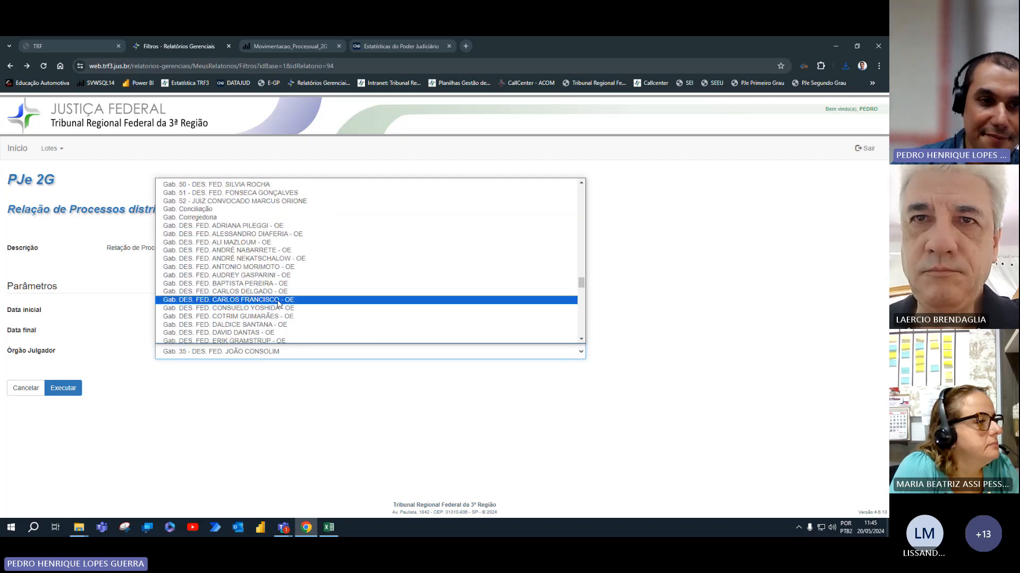
pyautogui.click(276, 201)
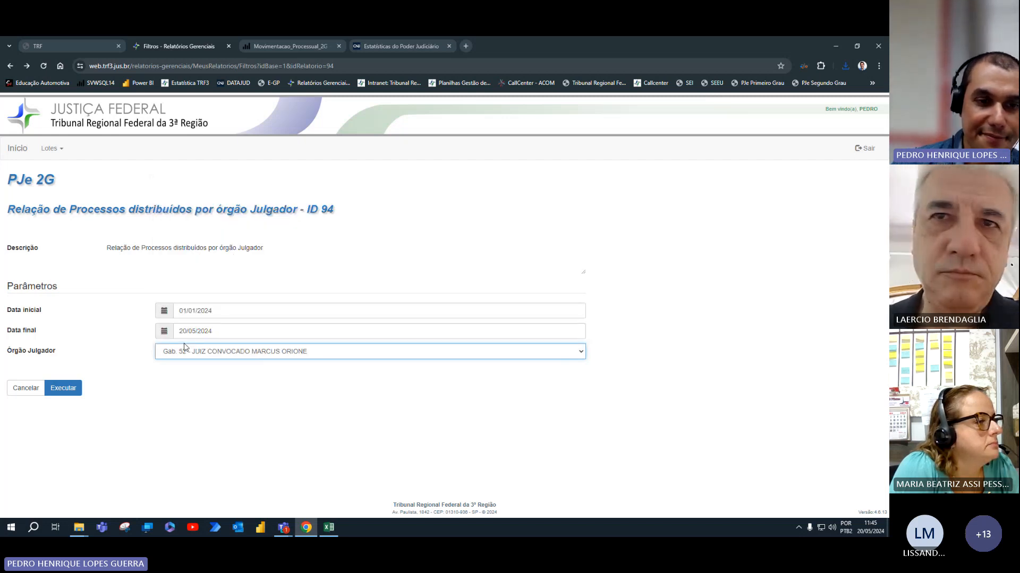
pyautogui.click(74, 389)
# Download the Gab. 52 report and save it as Relatório_20-05-2024_11-45.zip in the 94 - Distribuídos folder.
pyautogui.click(53, 317)
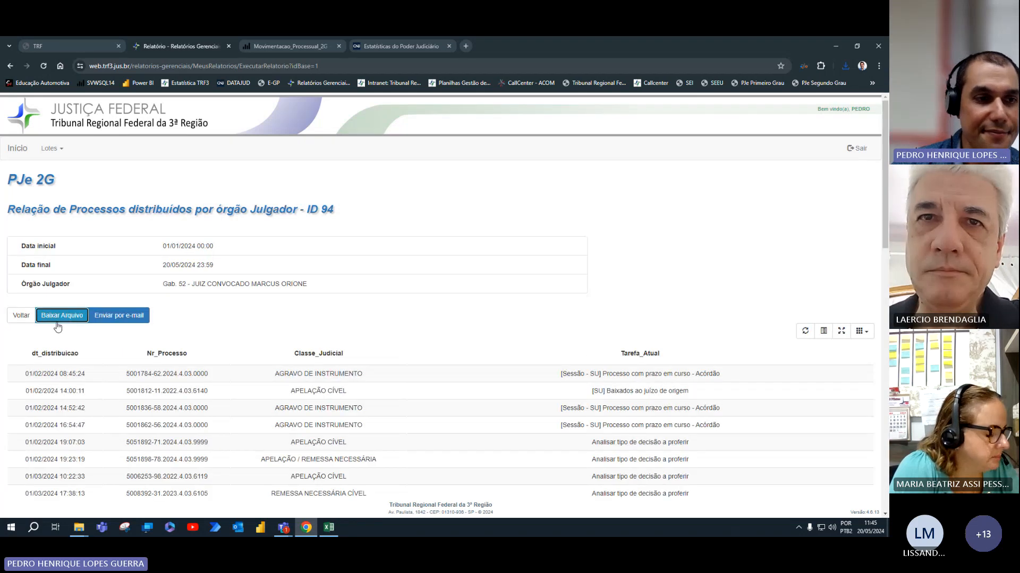
pyautogui.click(78, 365)
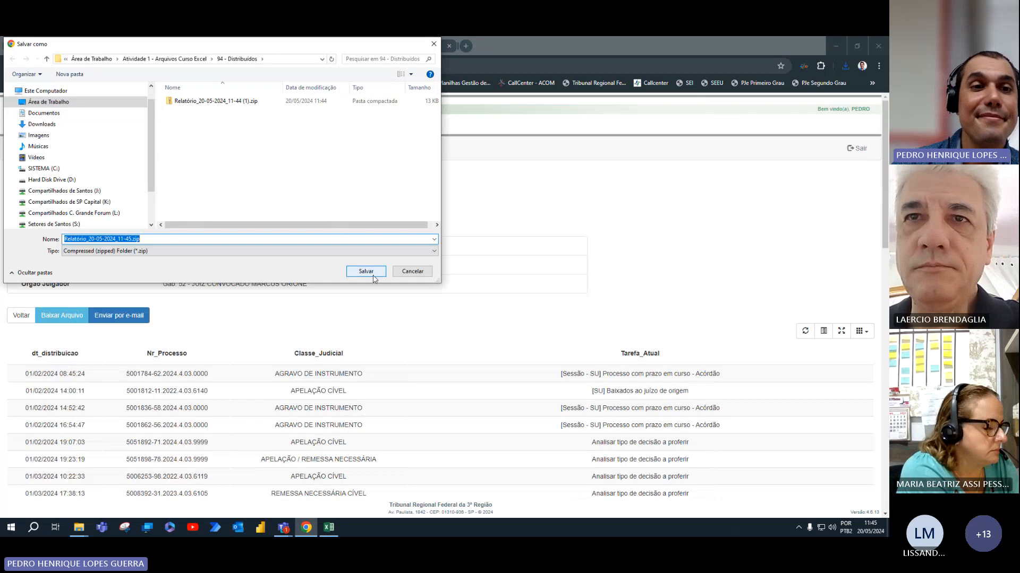
pyautogui.click(360, 273)
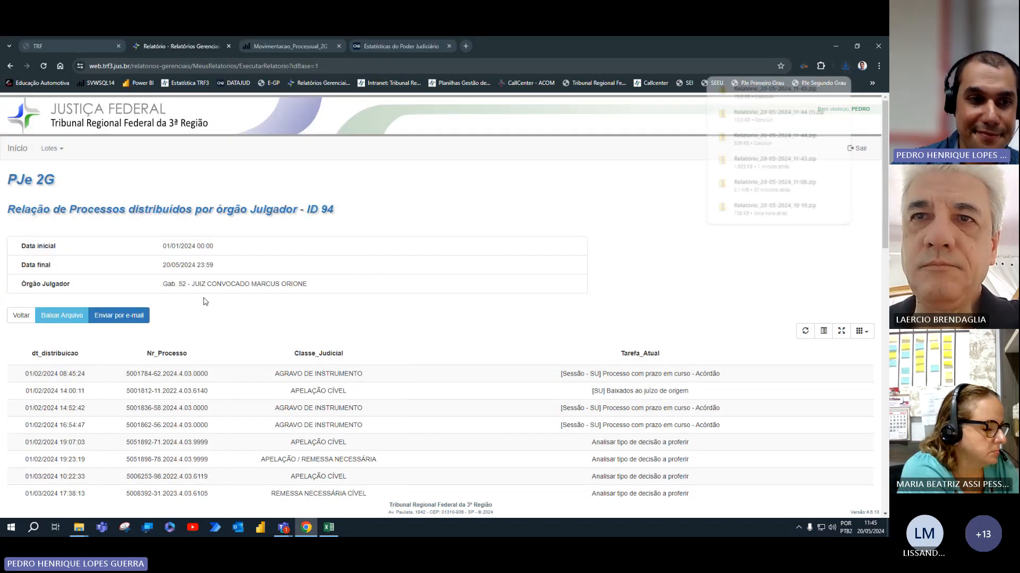
# Download the Gab. 52 report a second time and save it as Relatório_20-05-2024_11-45 (1).zip in the same folder.
pyautogui.click(88, 317)
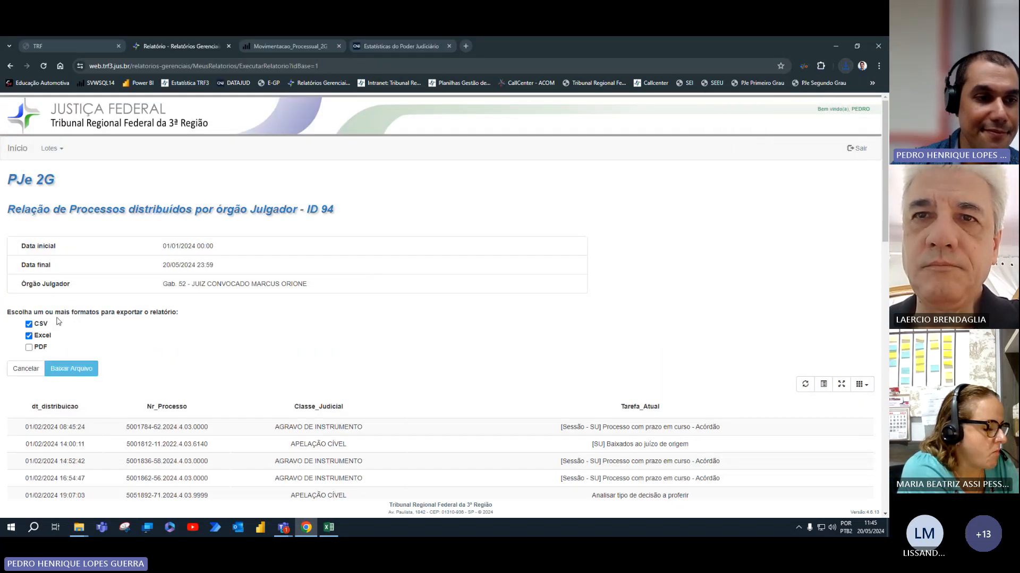
pyautogui.click(71, 369)
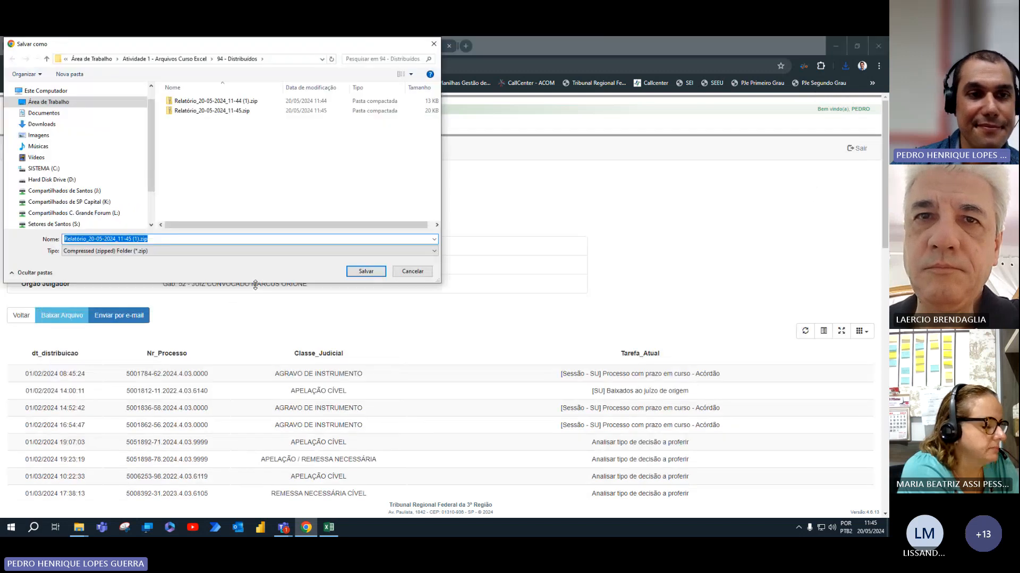
pyautogui.click(363, 272)
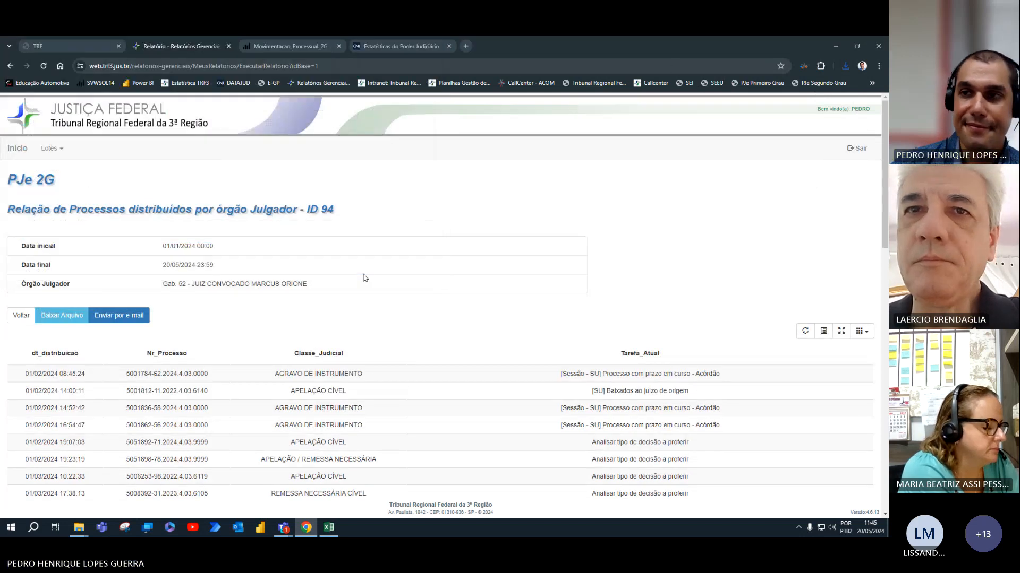
# In File Explorer, extract Relatório_20-05-2024_11-43.zip directly into the 278 - Acervo Completo folder without its own subfolder, and delete the zip.
pyautogui.click(831, 40)
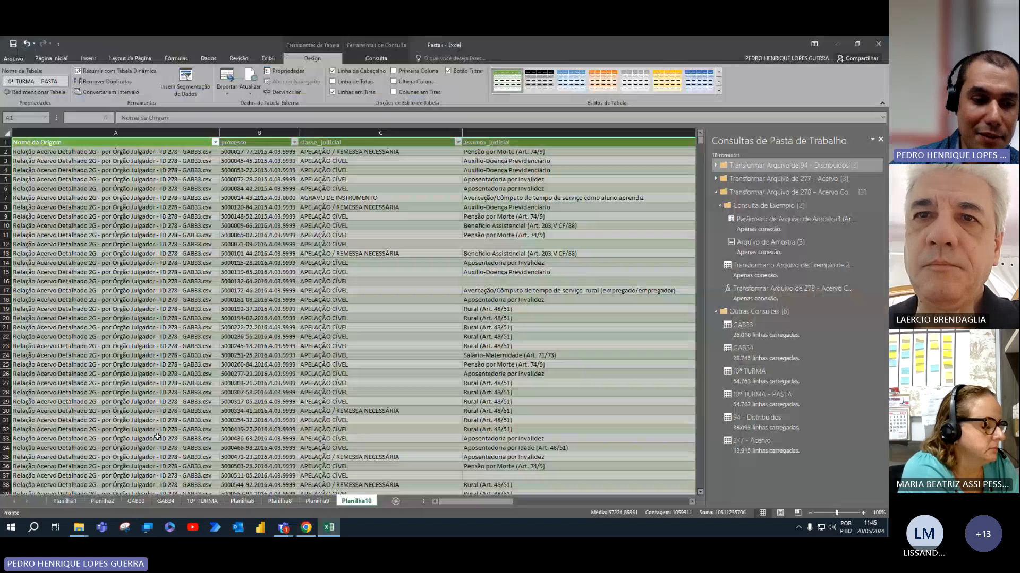
pyautogui.moveTo(79, 528)
pyautogui.click(131, 499)
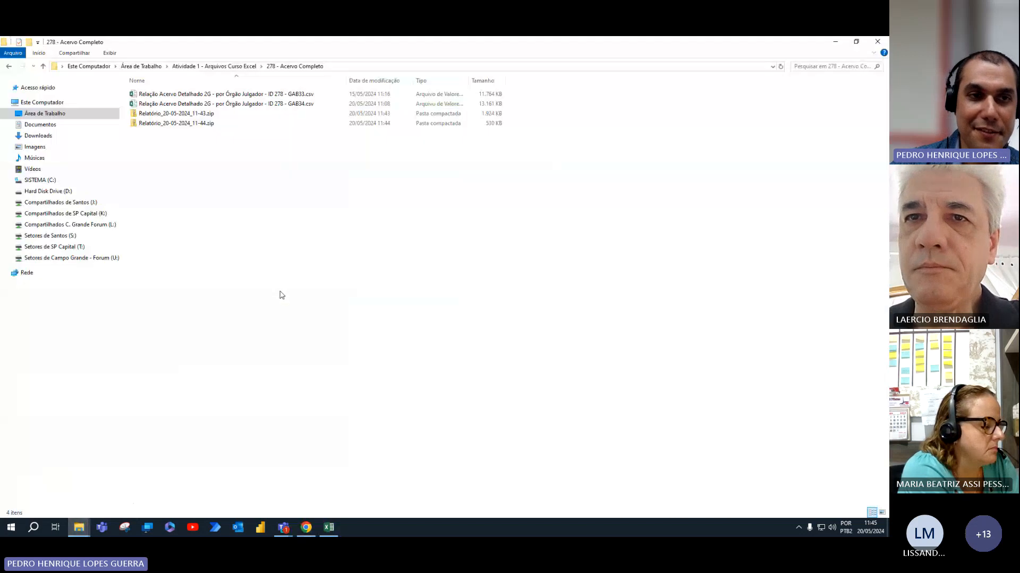
pyautogui.click(207, 115)
pyautogui.rightClick(206, 115)
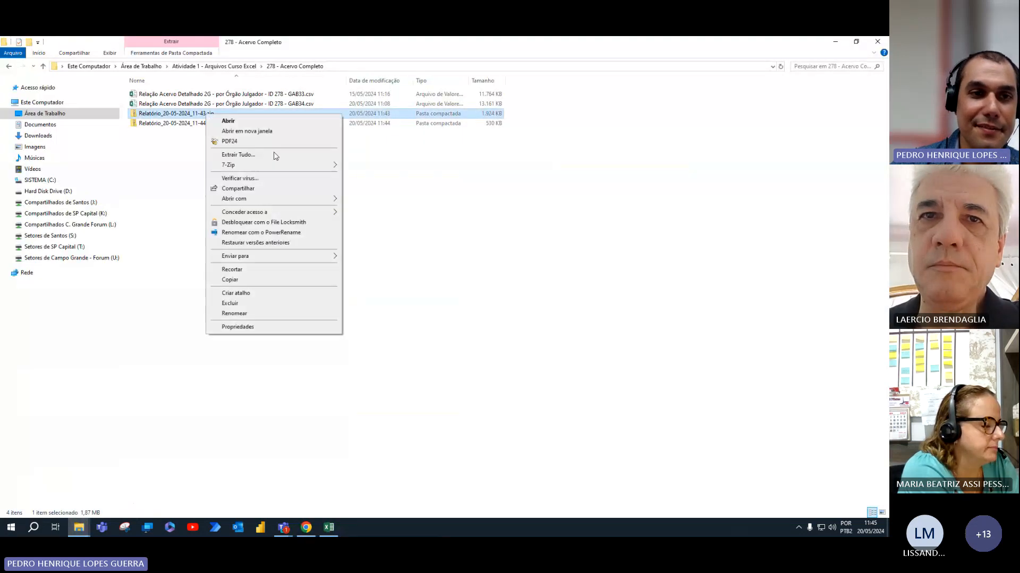
pyautogui.click(277, 156)
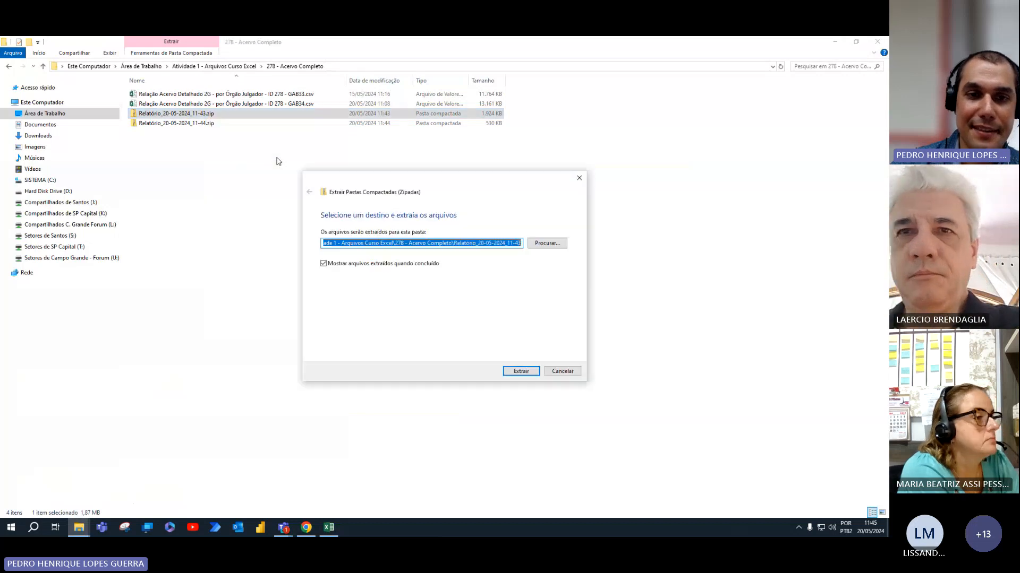
pyautogui.moveTo(454, 244); pyautogui.dragTo(637, 247)
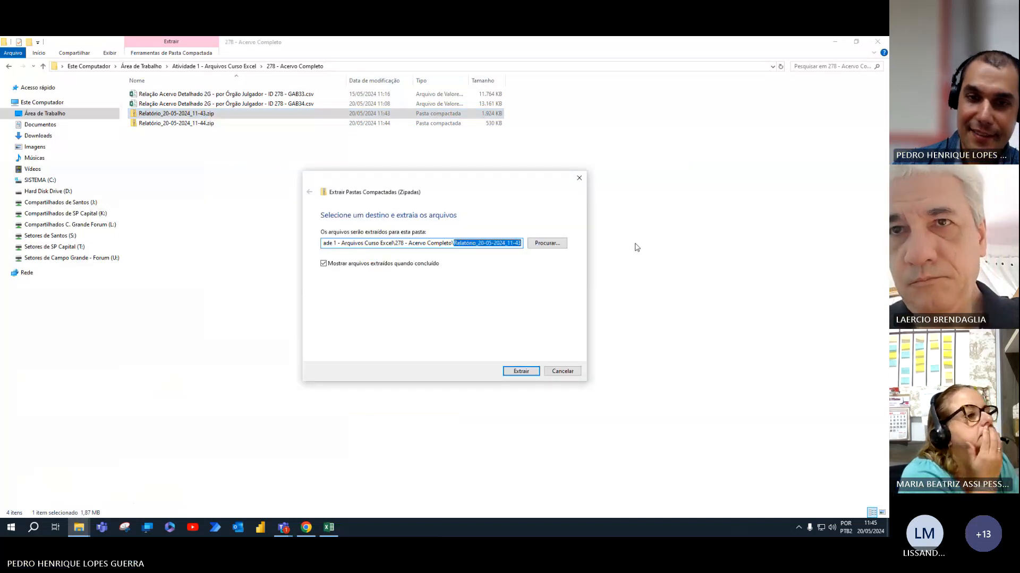
pyautogui.press('BackSpace')
pyautogui.press('Return')
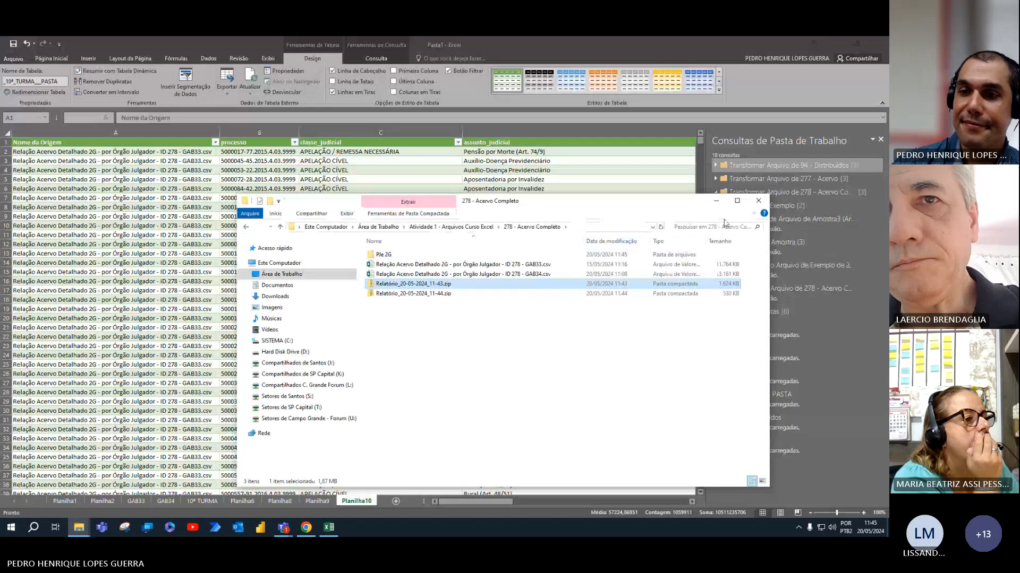
pyautogui.click(737, 201)
pyautogui.press('Delete')
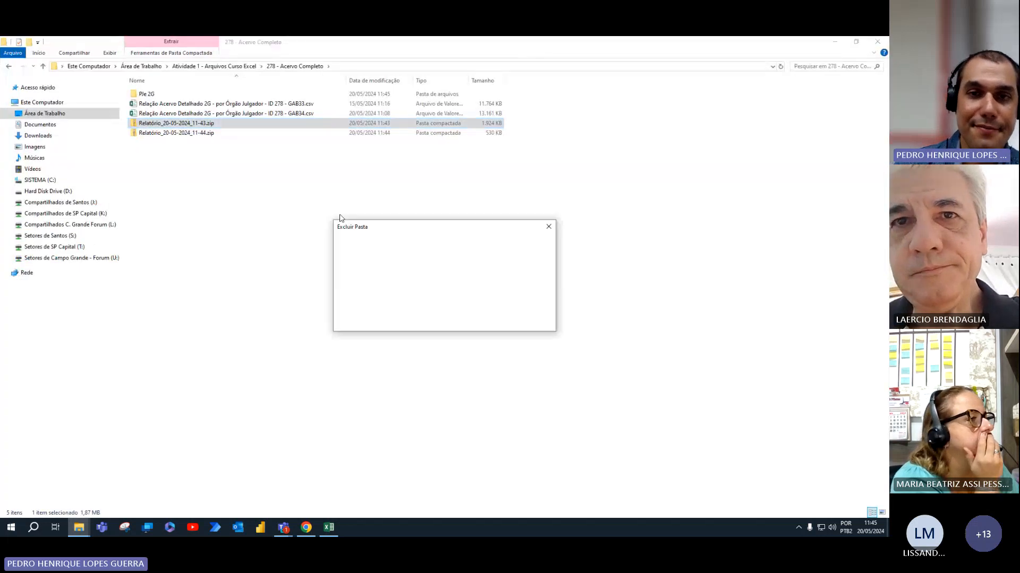
# Extract Relatório_20-05-2024_11-44.zip directly into the 278 - Acervo Completo folder with 7-Zip, auto-renaming the CSV that conflicts with the existing one.
pyautogui.click(159, 125)
pyautogui.rightClick(160, 126)
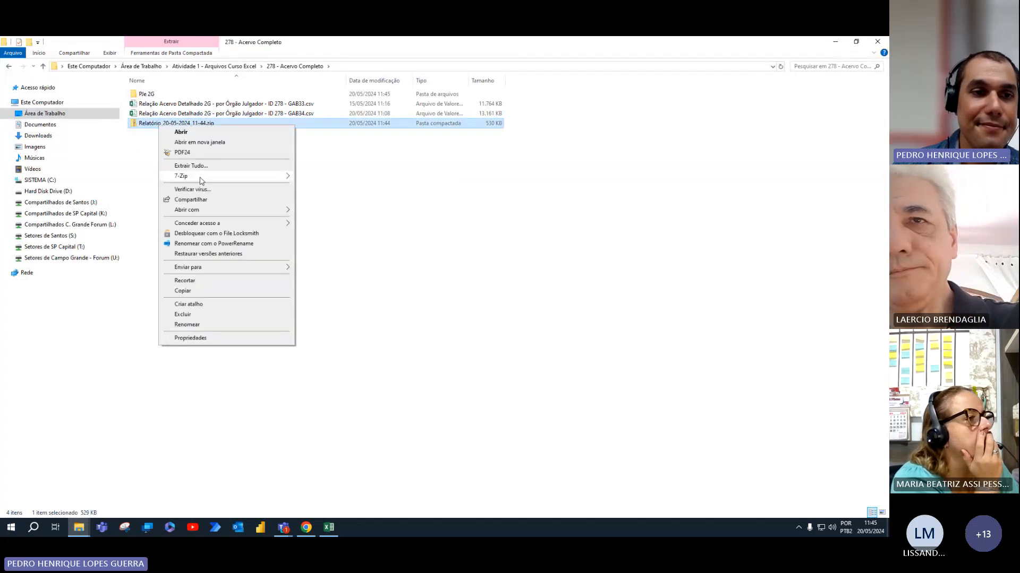
pyautogui.moveTo(255, 177)
pyautogui.click(349, 208)
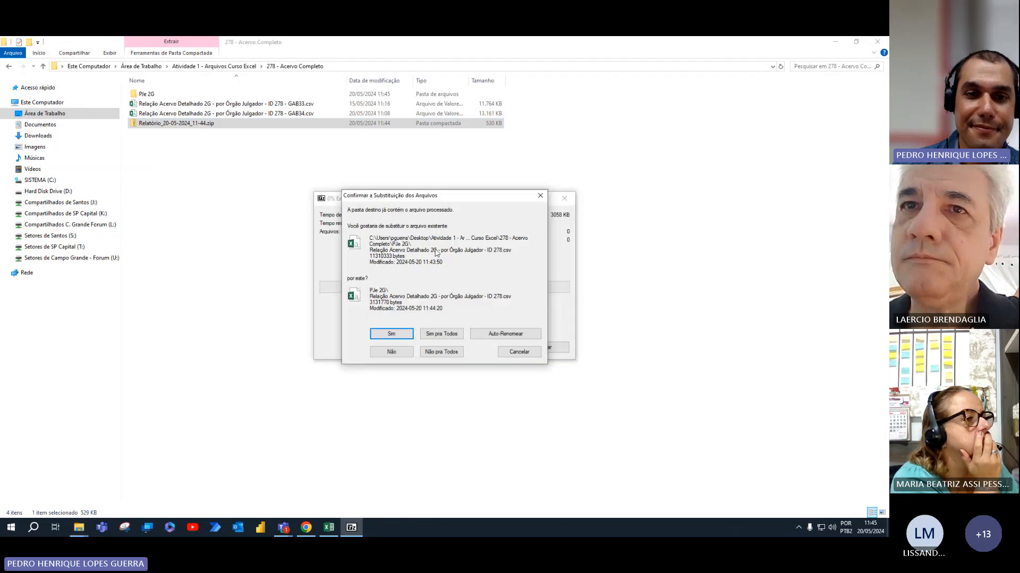
pyautogui.click(506, 338)
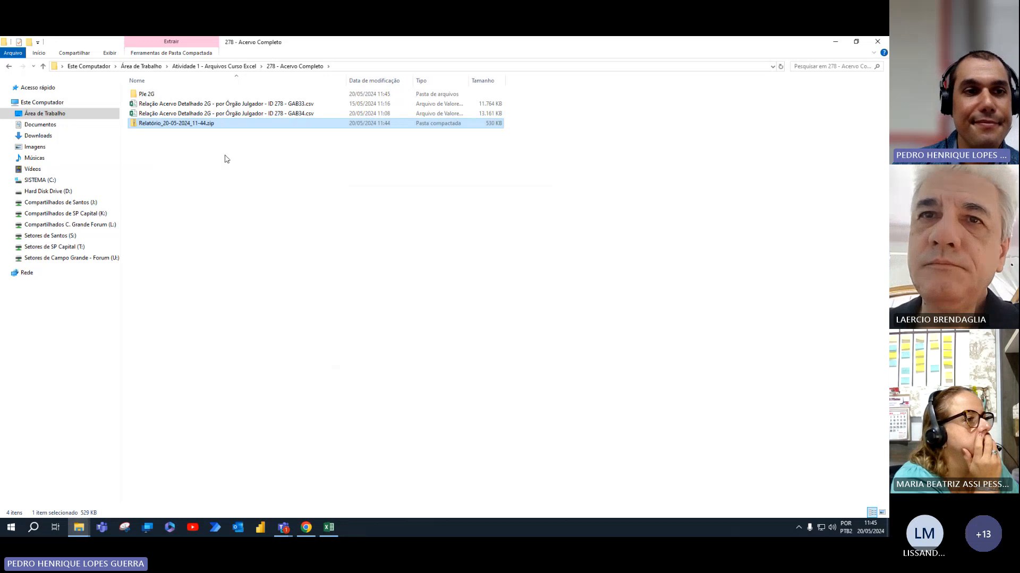
# In the PJe 2G folder, rename the first extracted CSV as Relação Acervo Detalhado 2G - por Órgão Julgador - GAB35.csv.
pyautogui.doubleClick(172, 96)
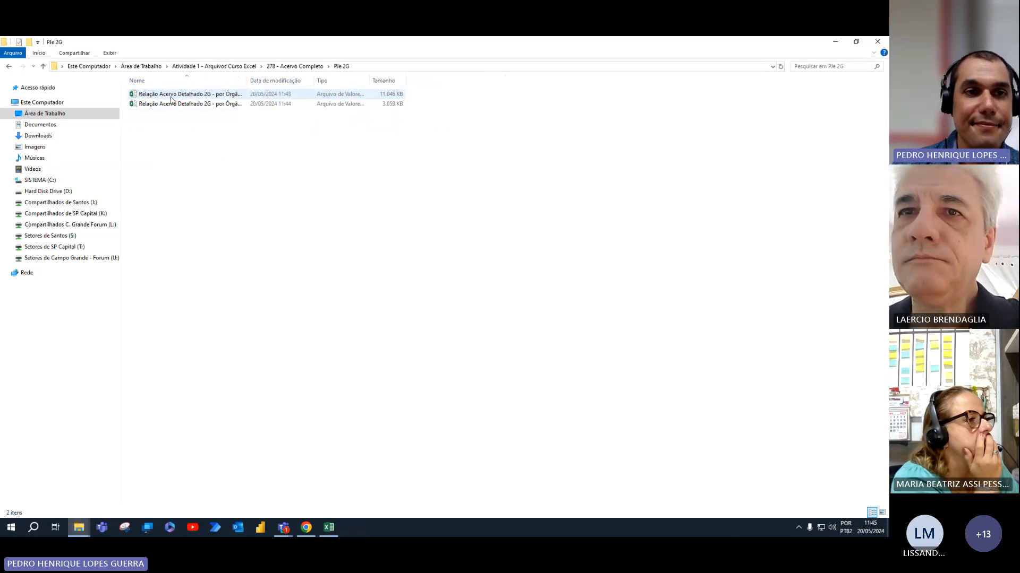
pyautogui.doubleClick(247, 80)
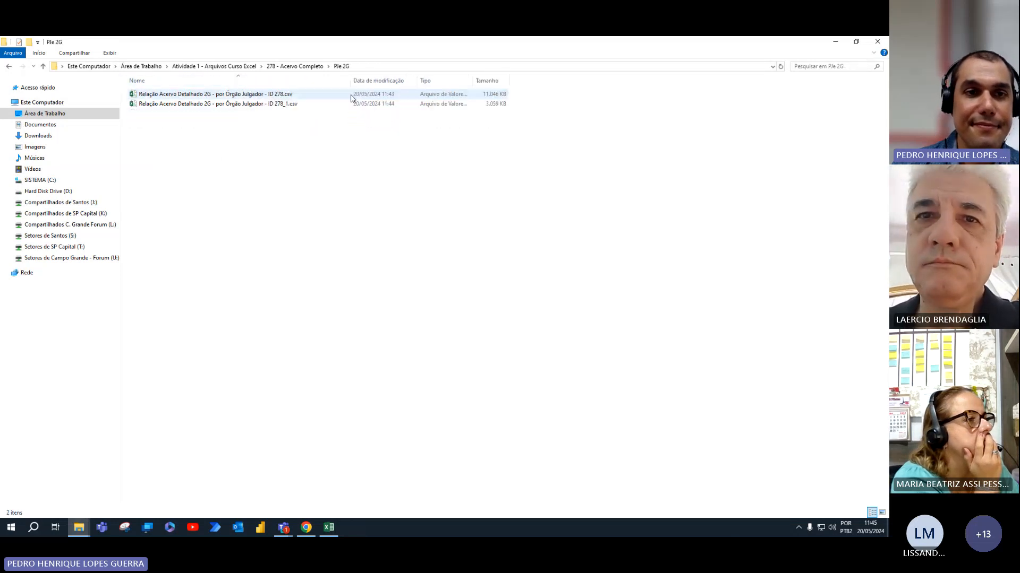
pyautogui.click(308, 96)
pyautogui.keyDown('shift'); pyautogui.click(305, 105); pyautogui.keyUp('shift')
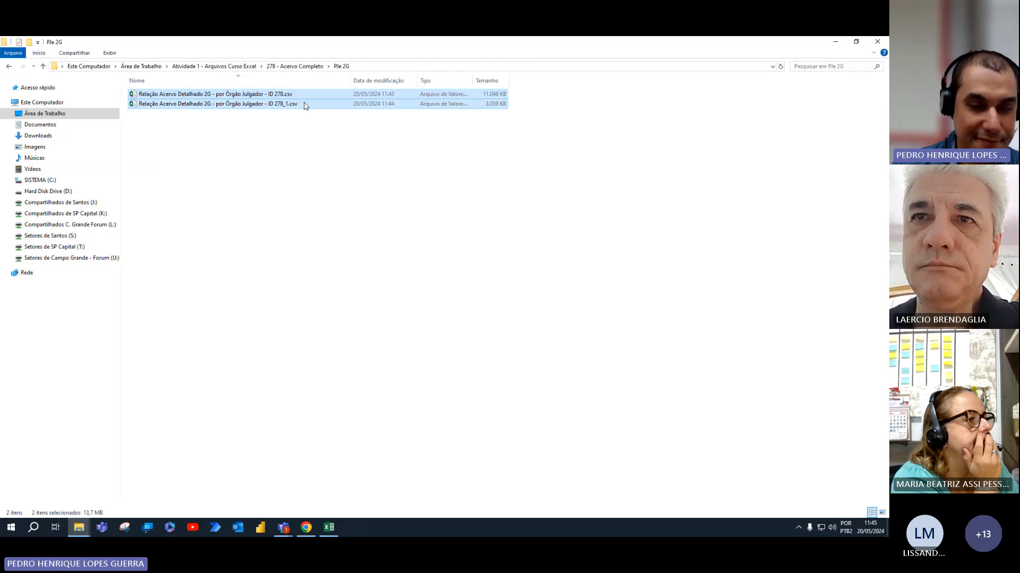
pyautogui.click(300, 97)
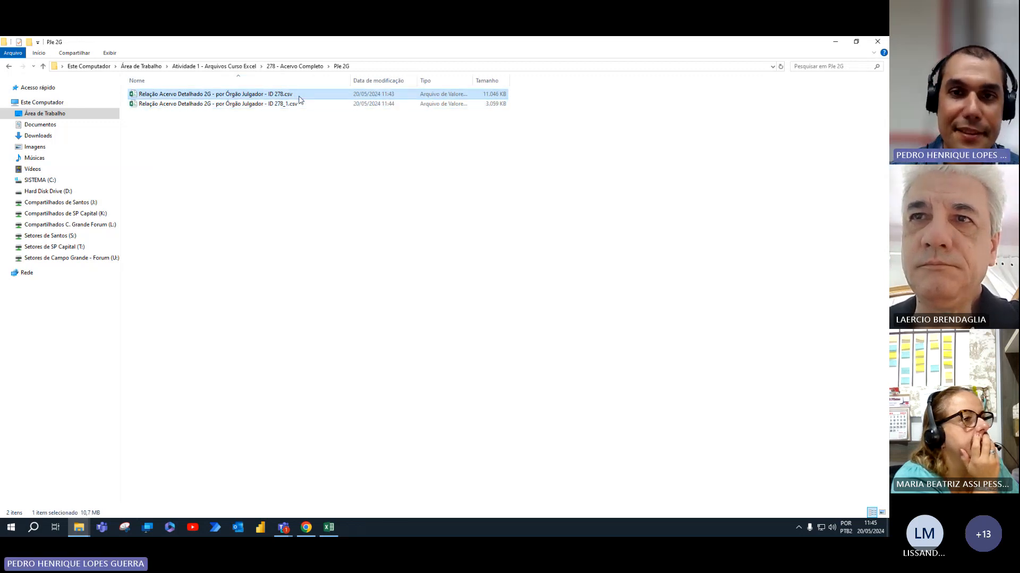
pyautogui.press('F2')
pyautogui.press('Right')
pyautogui.hotkey('ctrl', 'shift', 'Left')
pyautogui.hotkey('ctrl', 'shift', 'Left')
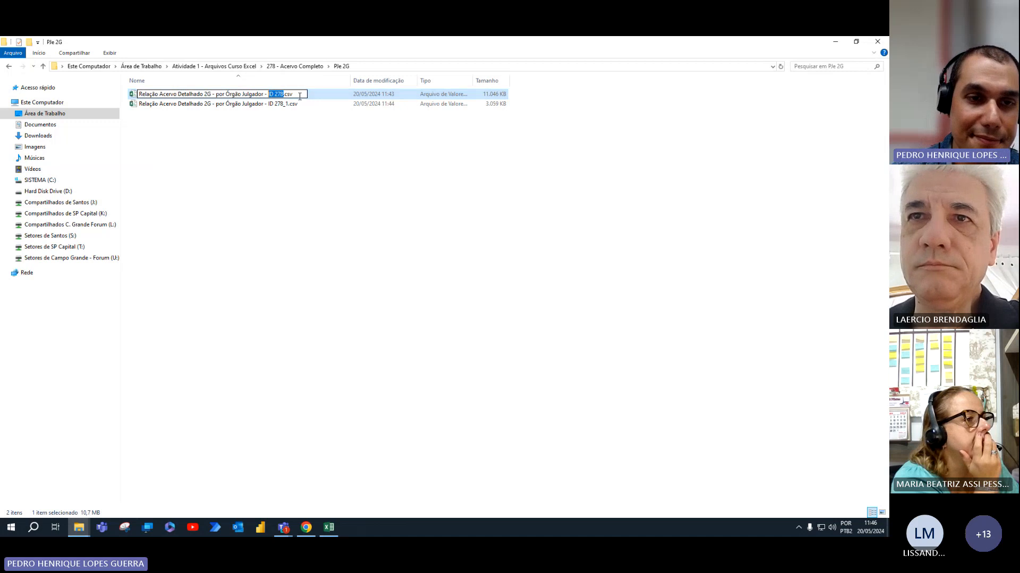
pyautogui.write('GAM')
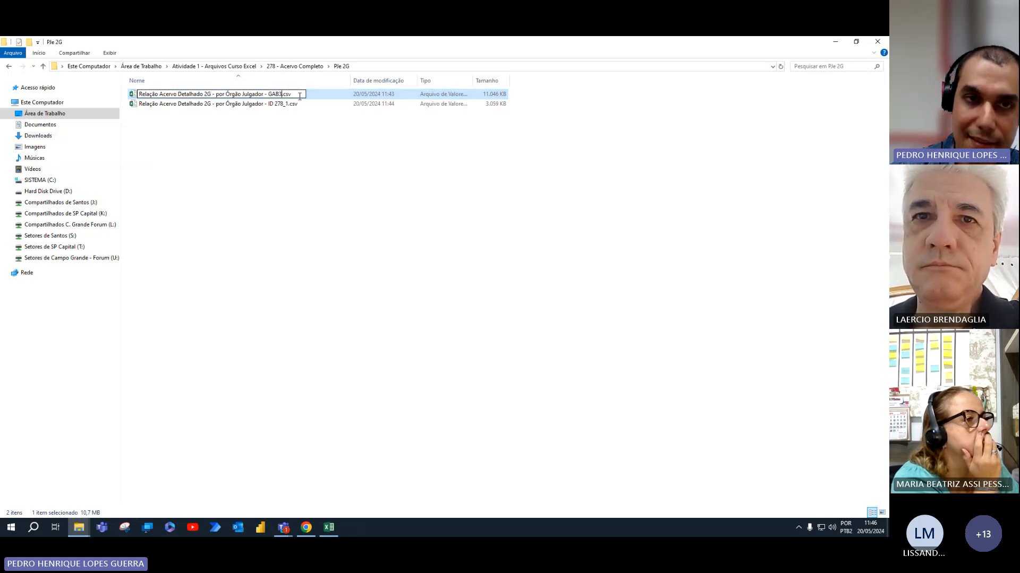
pyautogui.press('Return')
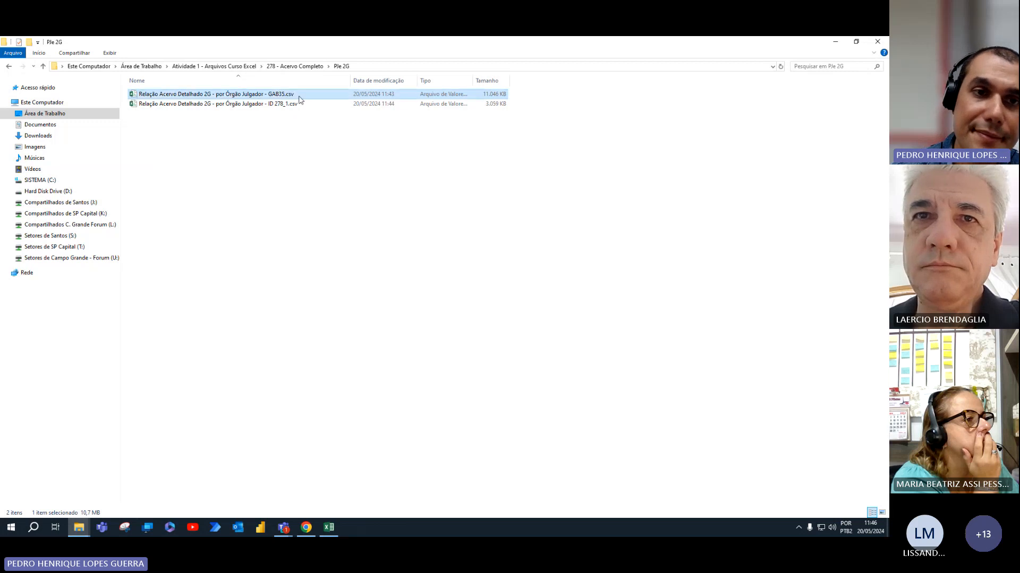
# Rename the second extracted CSV, ending in ID 278_1, as Relação Acervo Detalhado 2G - por Órgão Julgador - GAB52.csv.
pyautogui.press('Down')
pyautogui.press('F2')
pyautogui.press('Right')
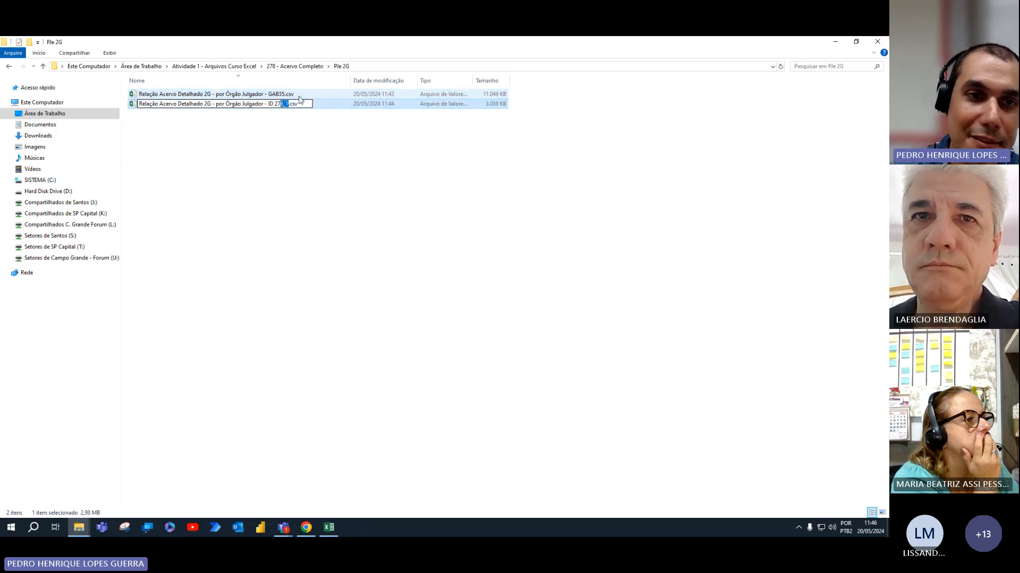
pyautogui.write('GA')
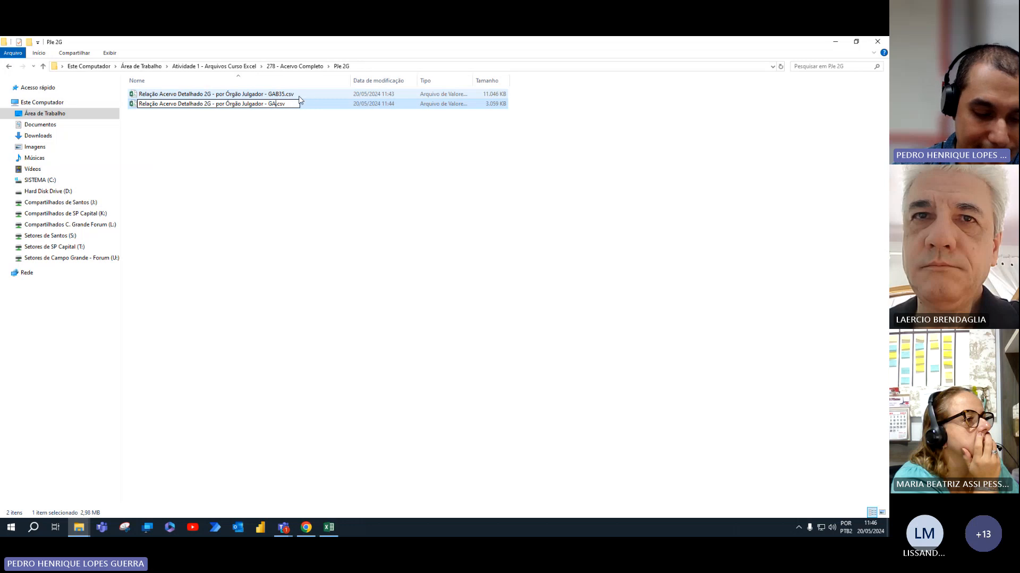
pyautogui.write('B52')
pyautogui.press('Return')
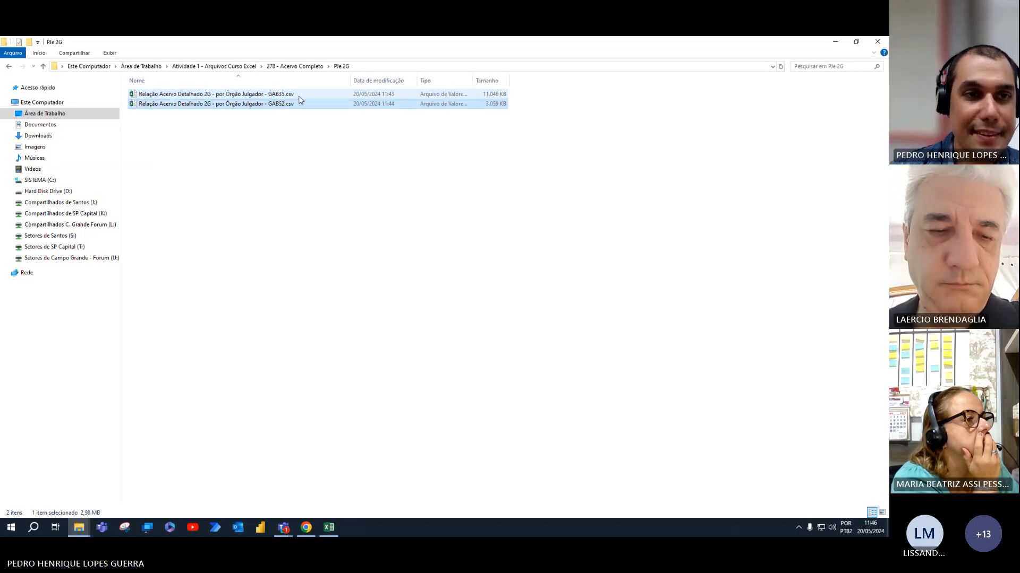
# Move both renamed CSV files, GAB35 and GAB52, out of PJe 2G into the 278 - Acervo Completo folder.
pyautogui.hotkey('ctrl', 'a')
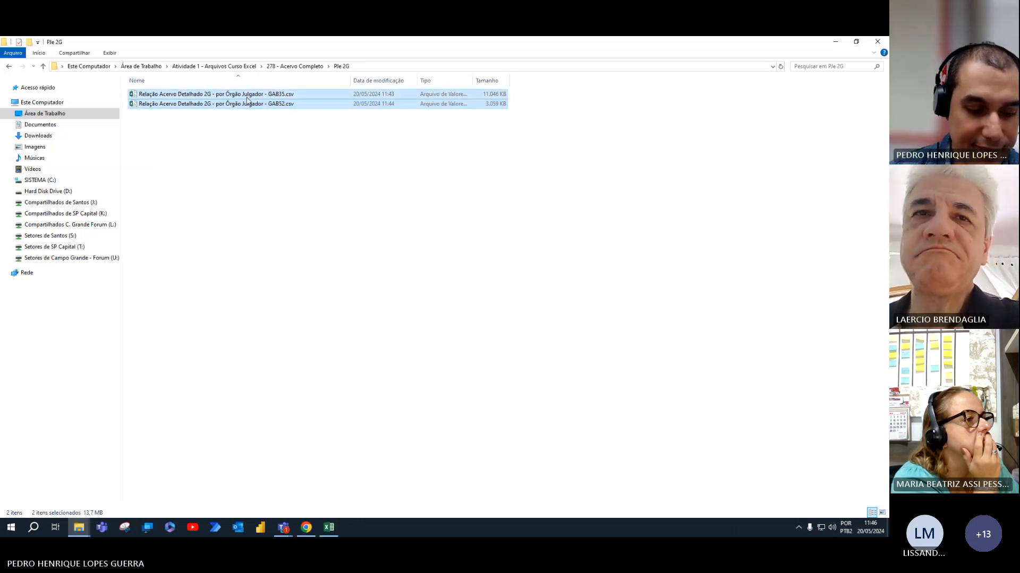
pyautogui.hotkey('ctrl', 'x')
pyautogui.click(295, 66)
pyautogui.hotkey('ctrl', 'v')
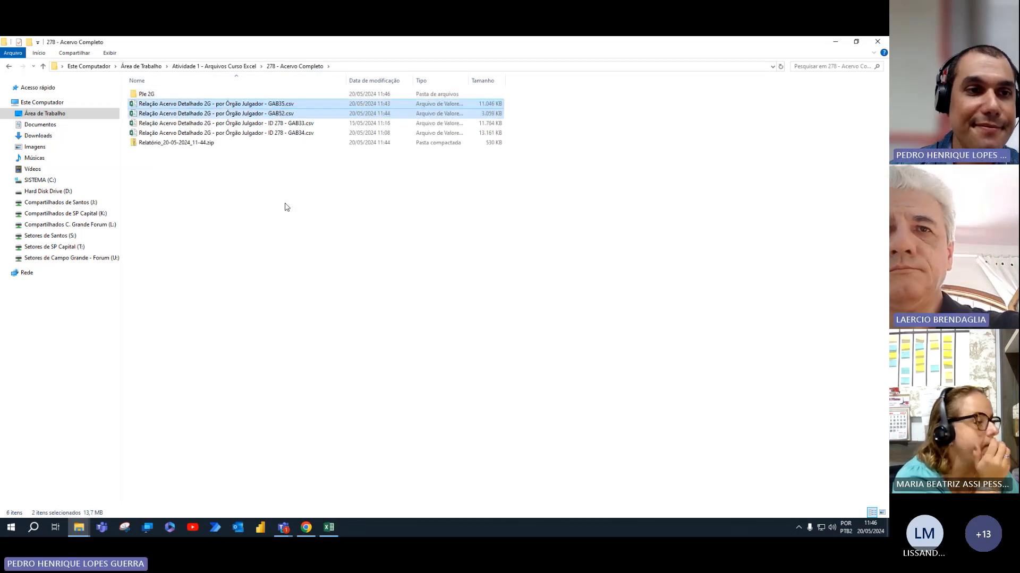
pyautogui.click(286, 207)
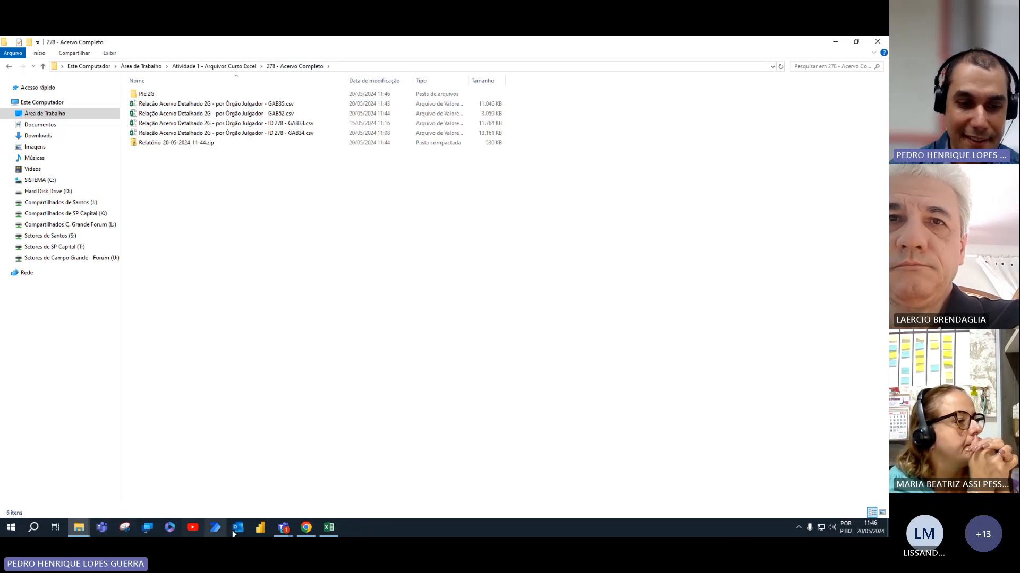
# Switch to Teams to read the latest activity in the Aula 04 class conversation, and return to the Excel workbook.
pyautogui.click(328, 529)
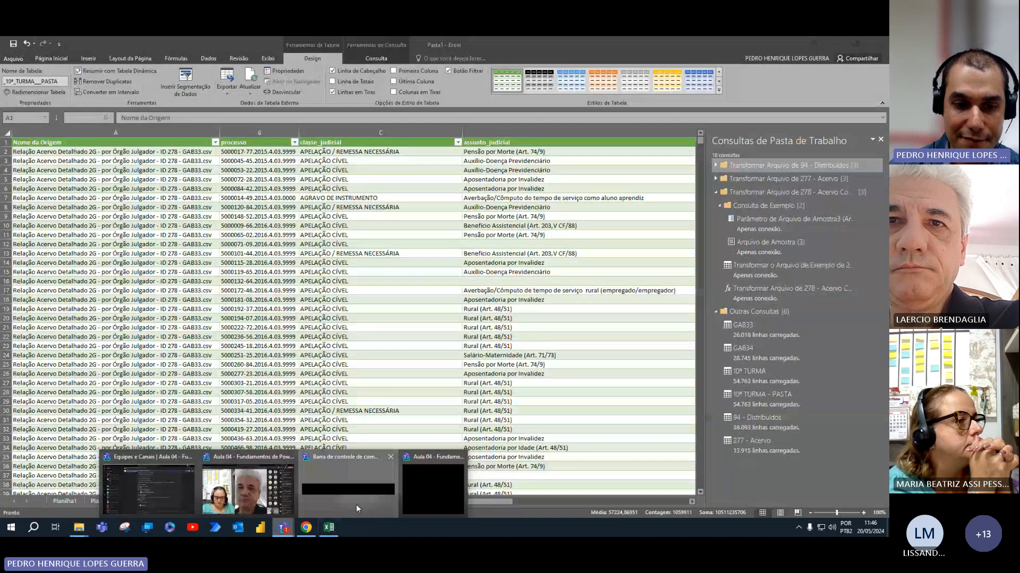
pyautogui.moveTo(283, 527)
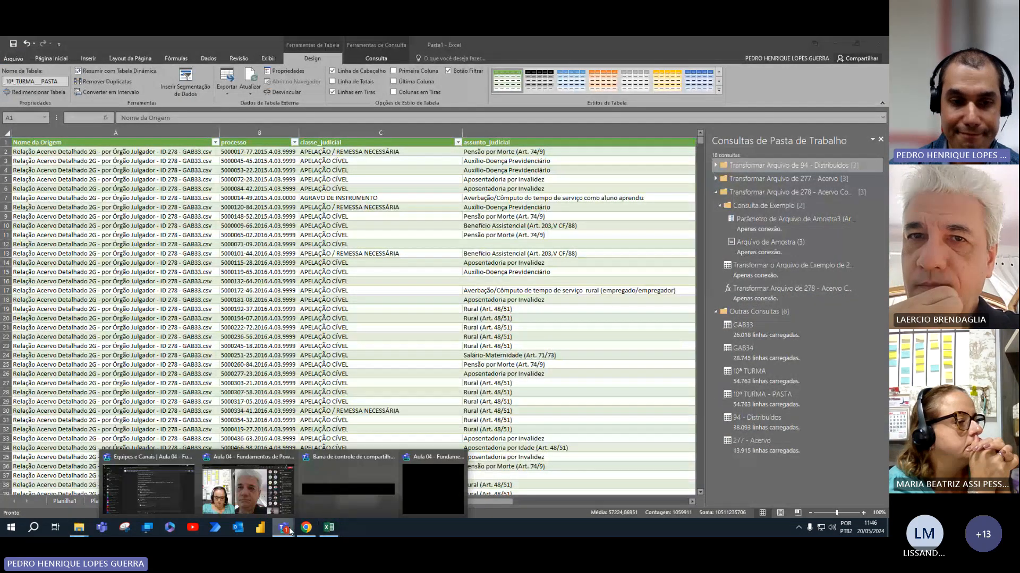
pyautogui.click(172, 474)
pyautogui.click(16, 113)
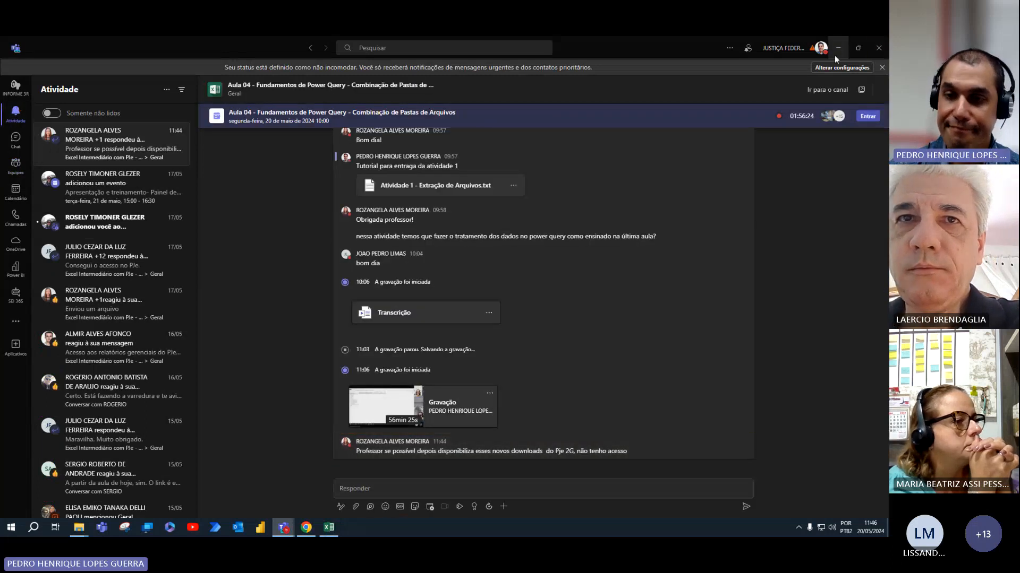
pyautogui.click(837, 48)
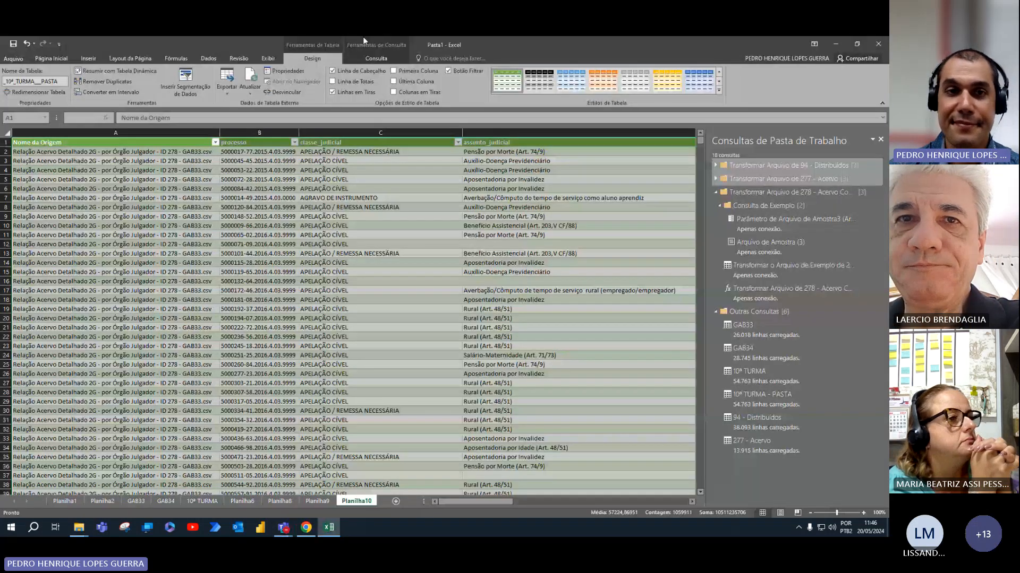
# Try to refresh the 10ª TURMA - PASTA query in Excel, dismiss the error, and retry the refresh.
pyautogui.click(255, 78)
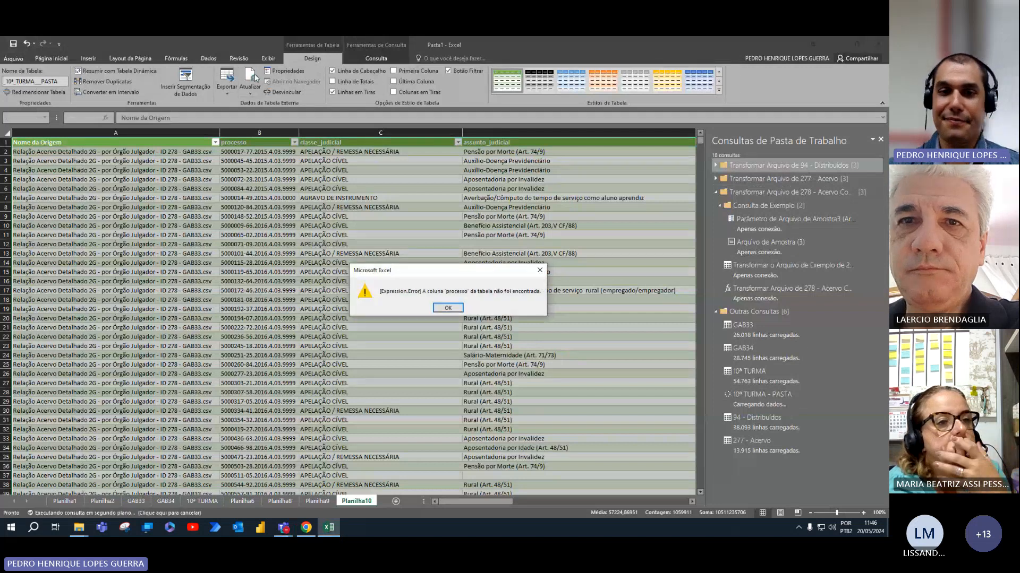
pyautogui.click(449, 308)
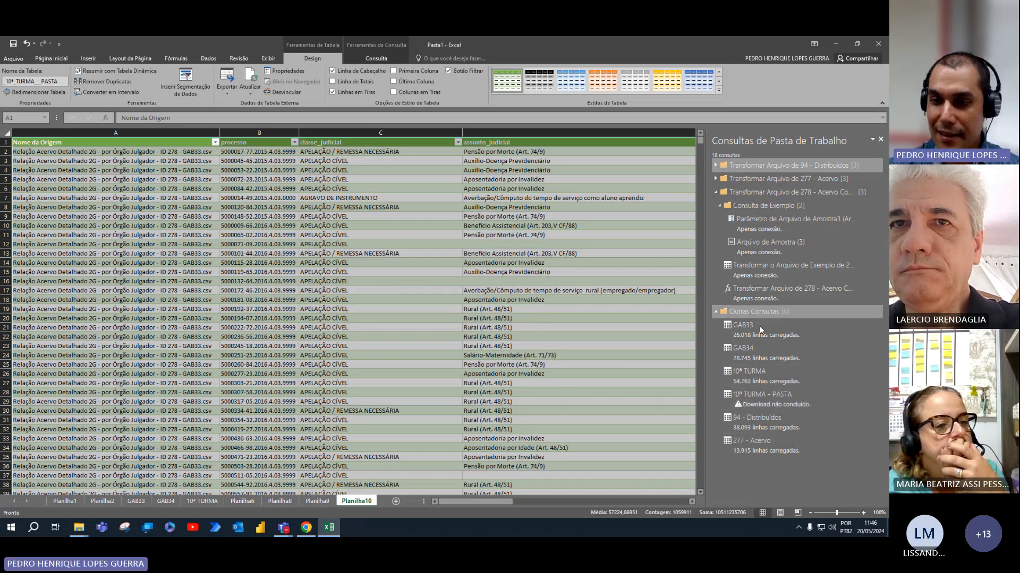
pyautogui.hotkey('alt', 'Tab')
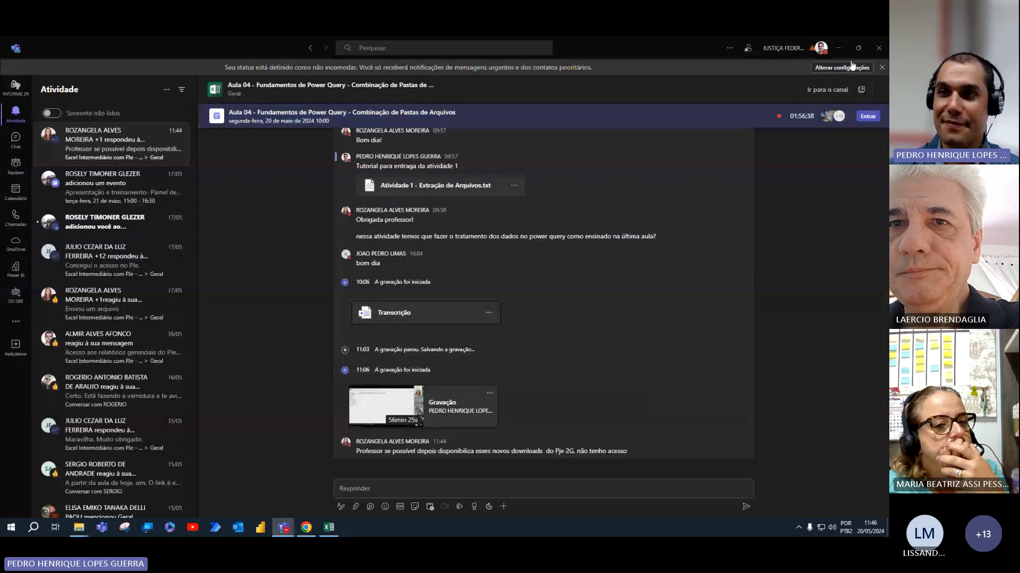
pyautogui.click(836, 44)
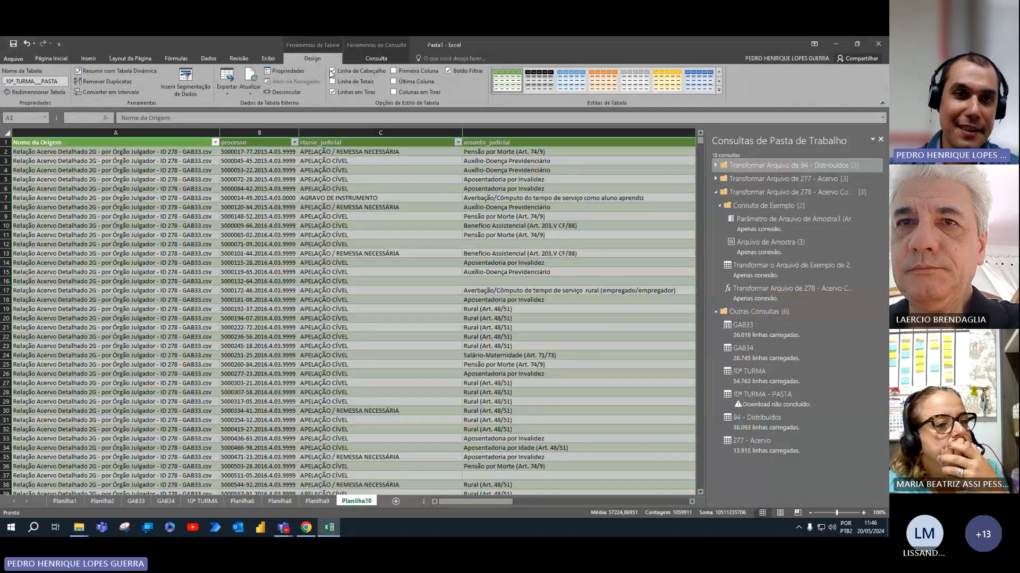
pyautogui.click(379, 59)
pyautogui.click(89, 72)
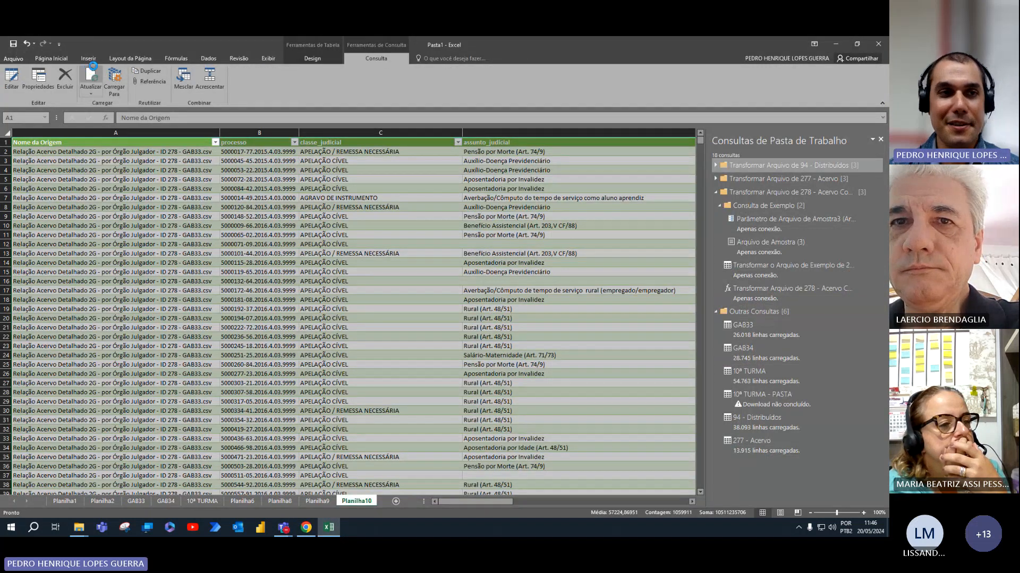
pyautogui.click(446, 310)
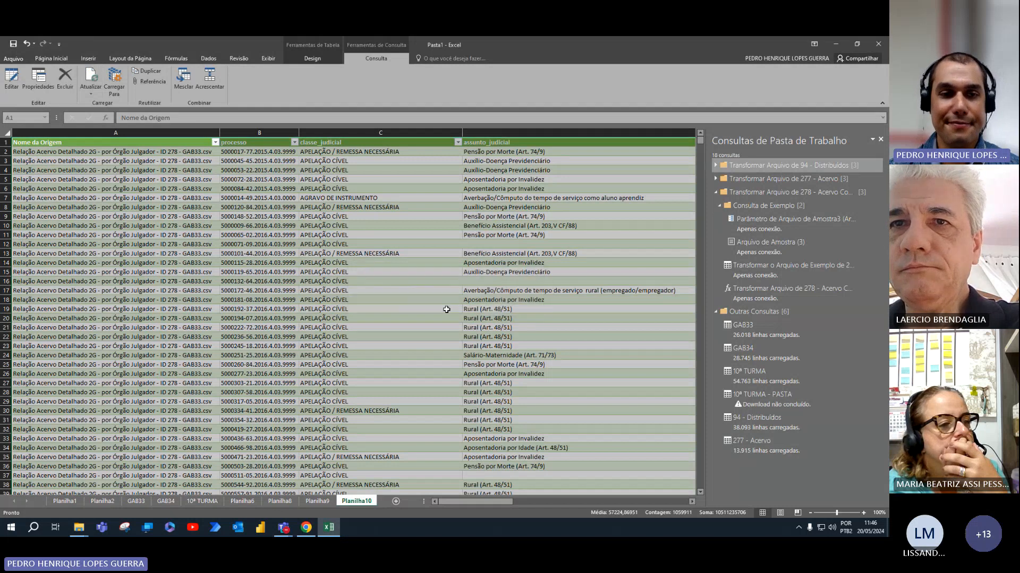
# Leave the 10ª TURMA - PASTA query editor and open the GAB52 CSV from the 278 - Acervo Completo folder in Excel.
pyautogui.click(11, 78)
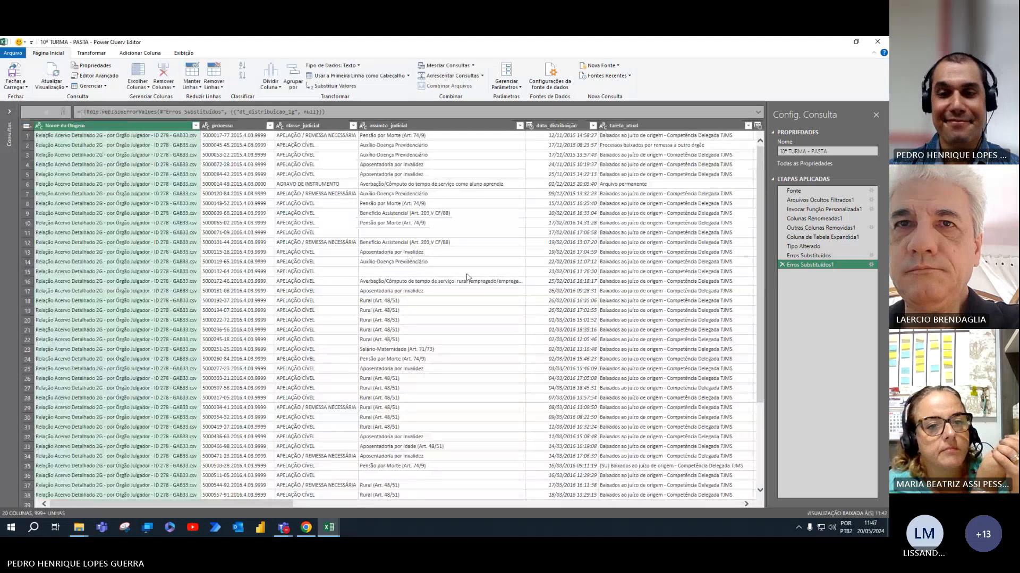
pyautogui.click(82, 530)
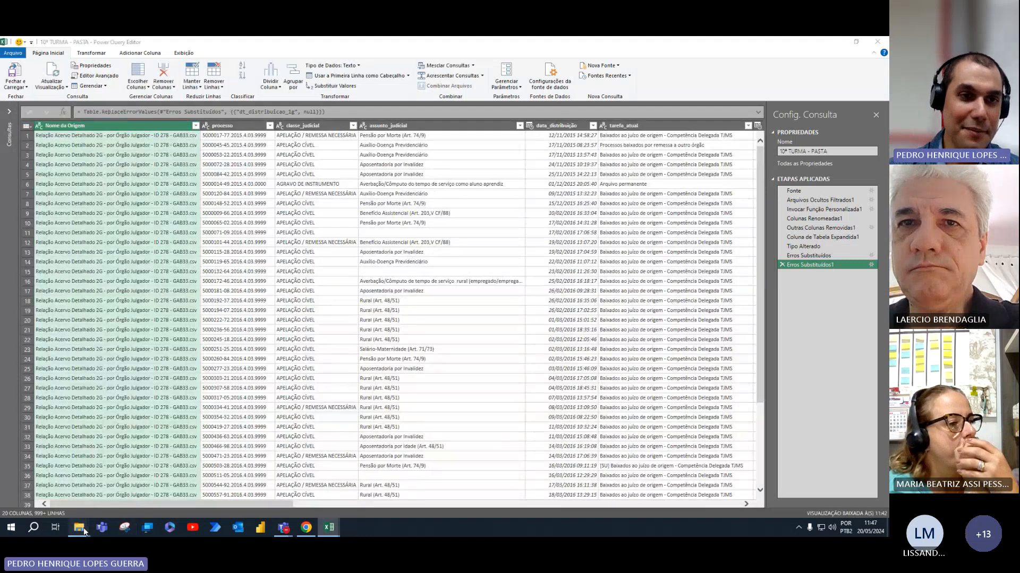
pyautogui.click(131, 510)
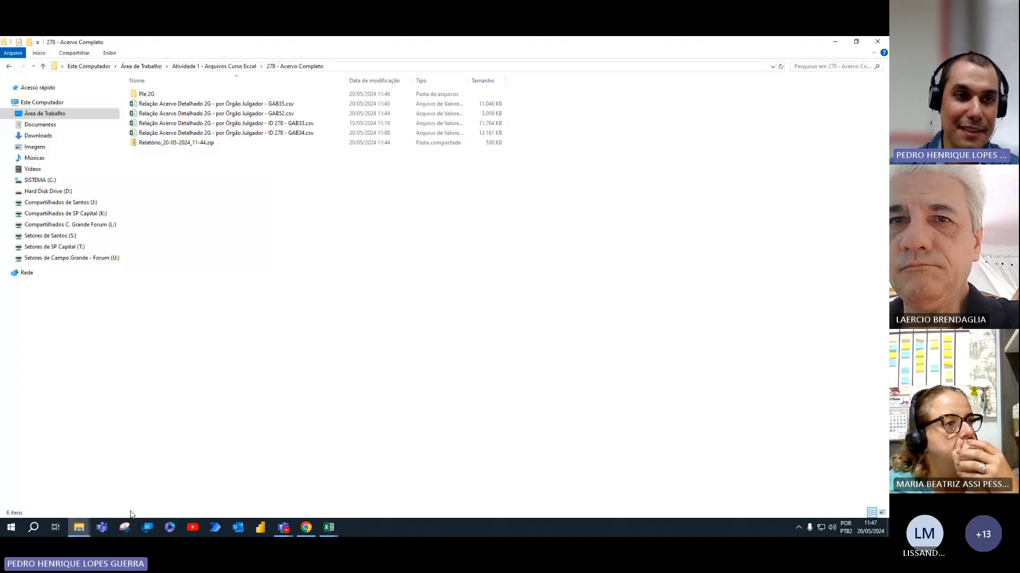
pyautogui.click(294, 118)
pyautogui.hotkey('alt', 'Tab')
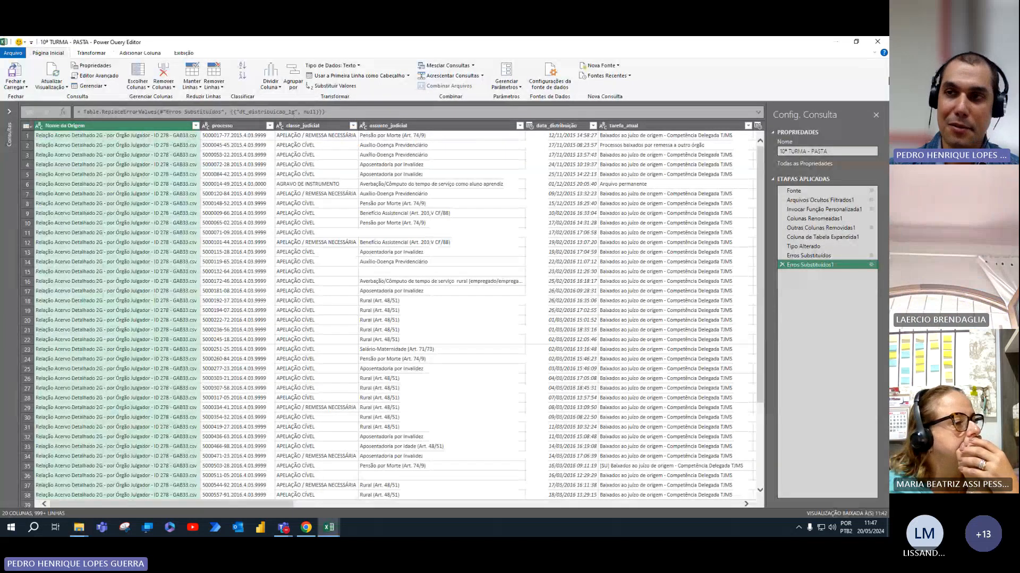
pyautogui.click(11, 77)
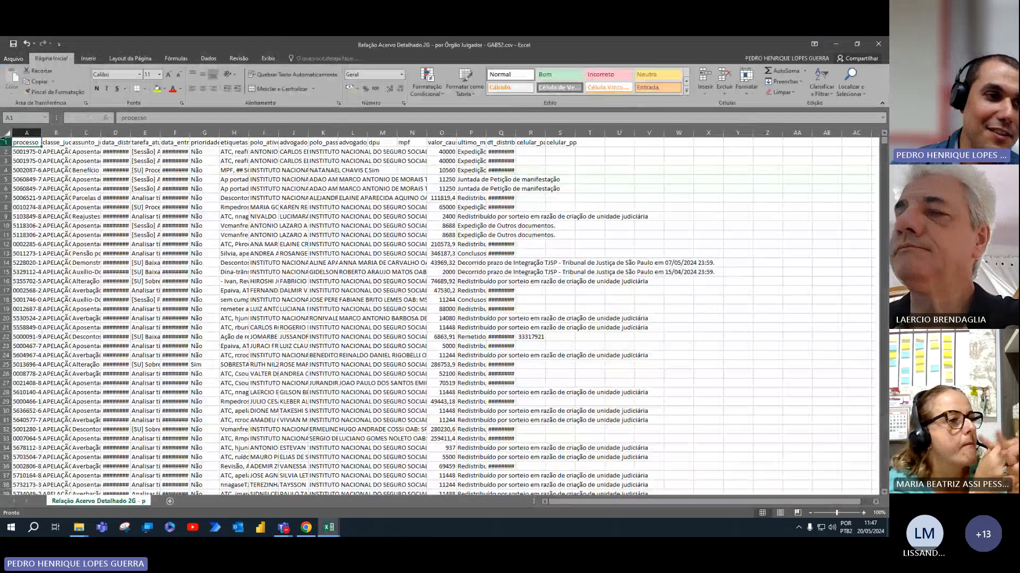
# Autofit the columns of the GAB52 CSV, examine its header row through to the last column, and close the file.
pyautogui.click(7, 134)
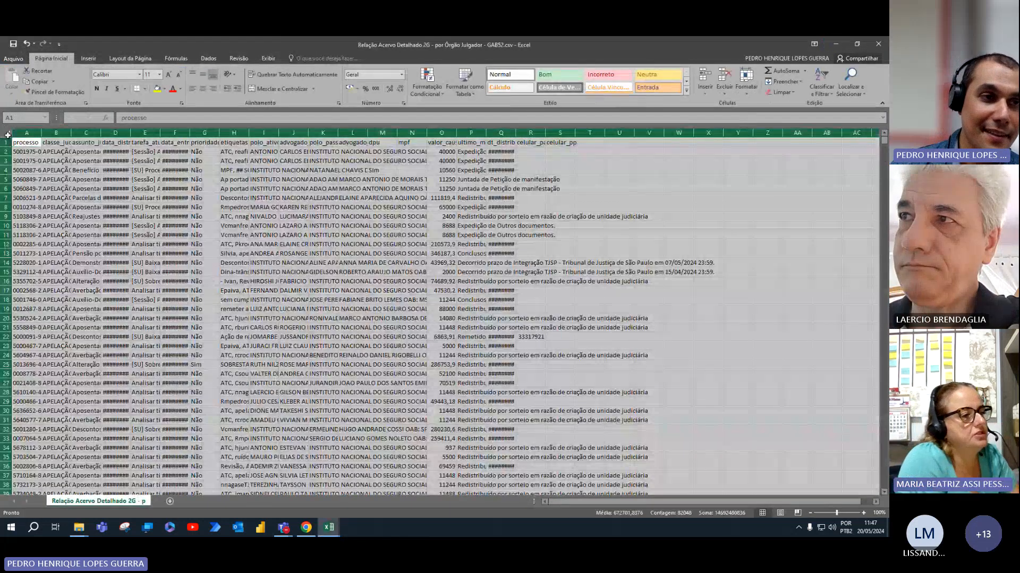
pyautogui.doubleClick(41, 133)
pyautogui.click(43, 144)
pyautogui.hotkey('ctrl', 'shift', 'Right')
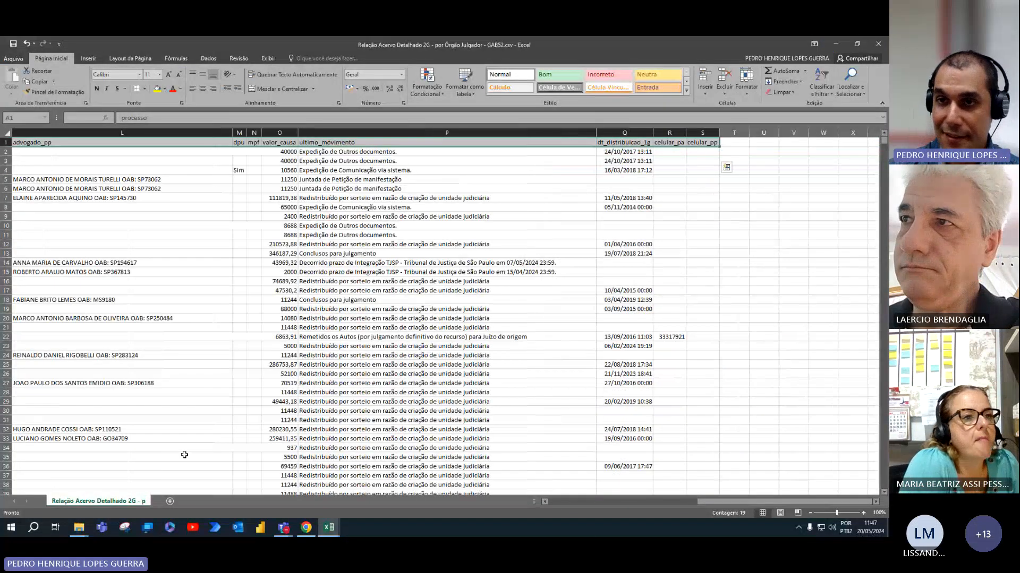
pyautogui.hotkey('ctrl', 'Home')
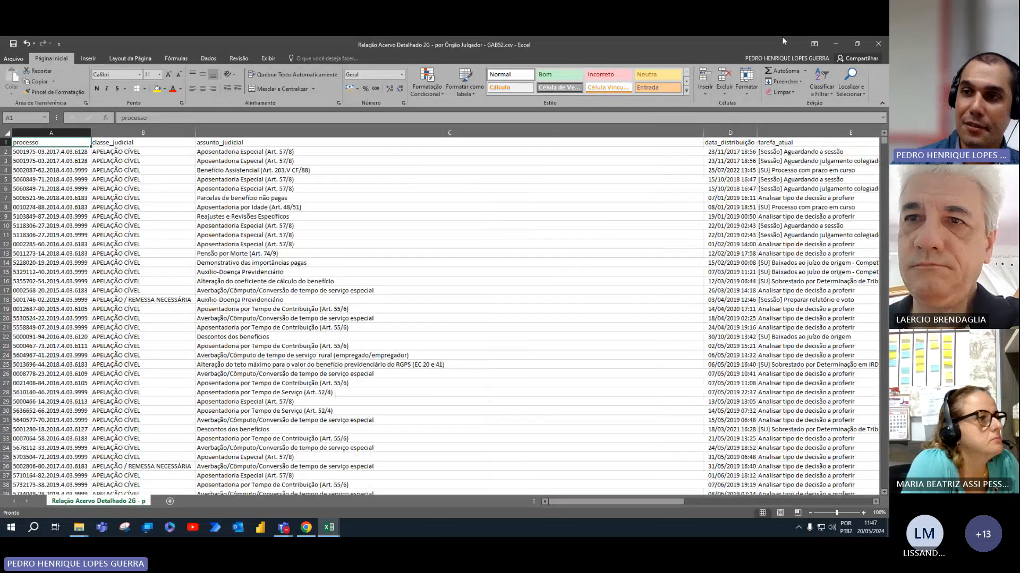
pyautogui.click(871, 48)
pyautogui.click(451, 292)
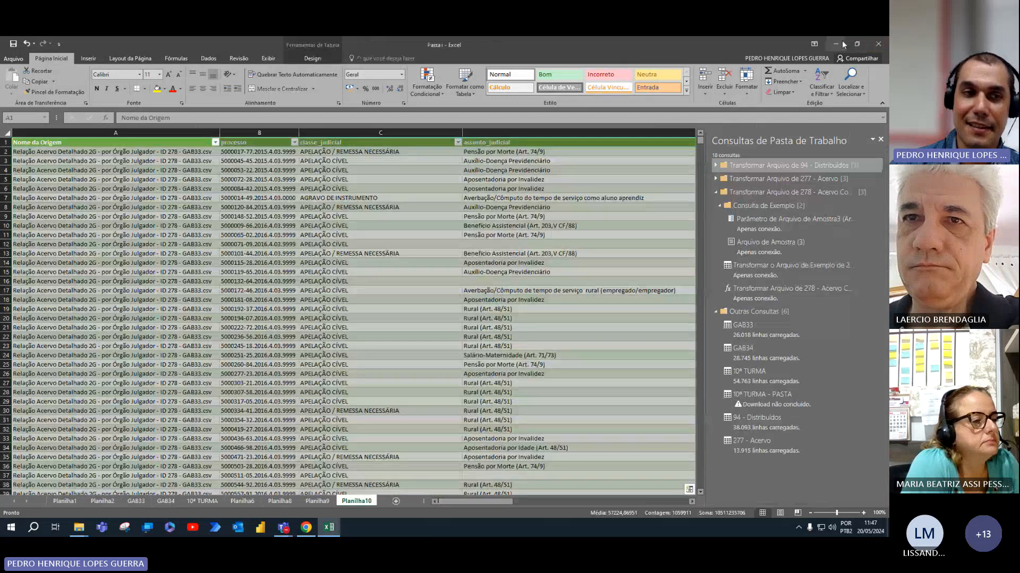
# Open the GAB35 CSV from the 278 - Acervo Completo folder, examine its header row through the last column, and close the file.
pyautogui.click(878, 44)
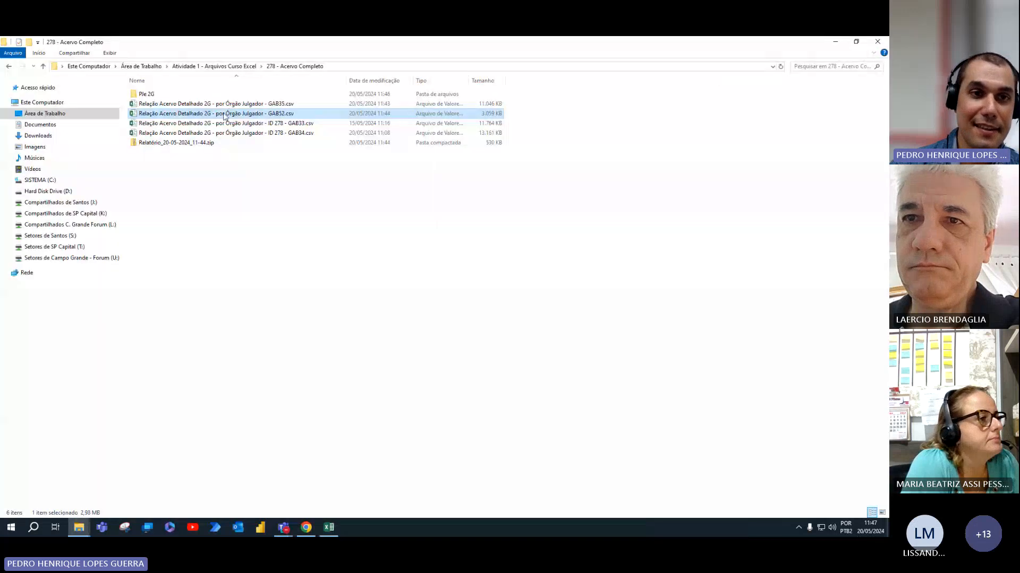
pyautogui.doubleClick(217, 104)
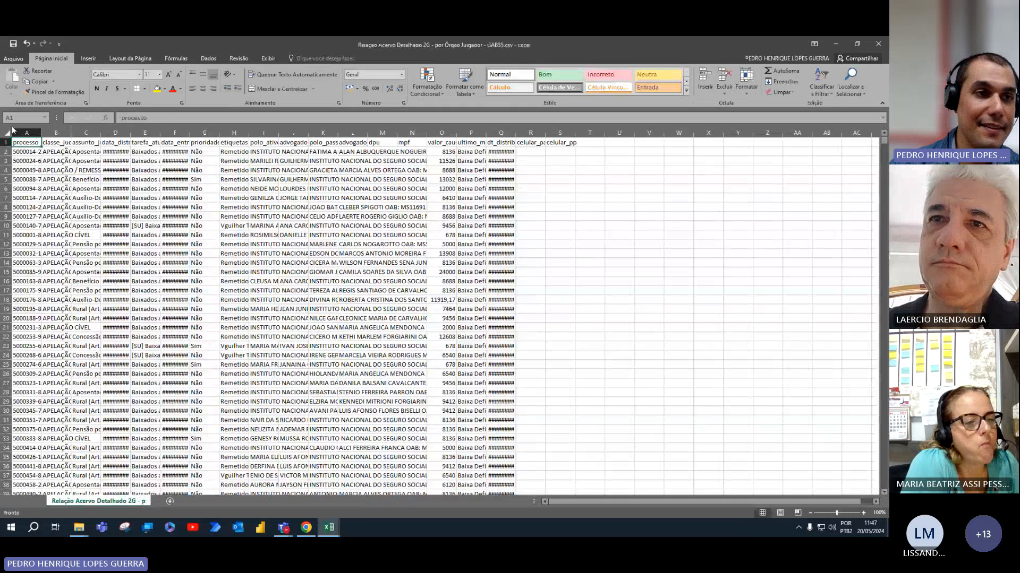
pyautogui.moveTo(32, 142); pyautogui.dragTo(559, 143)
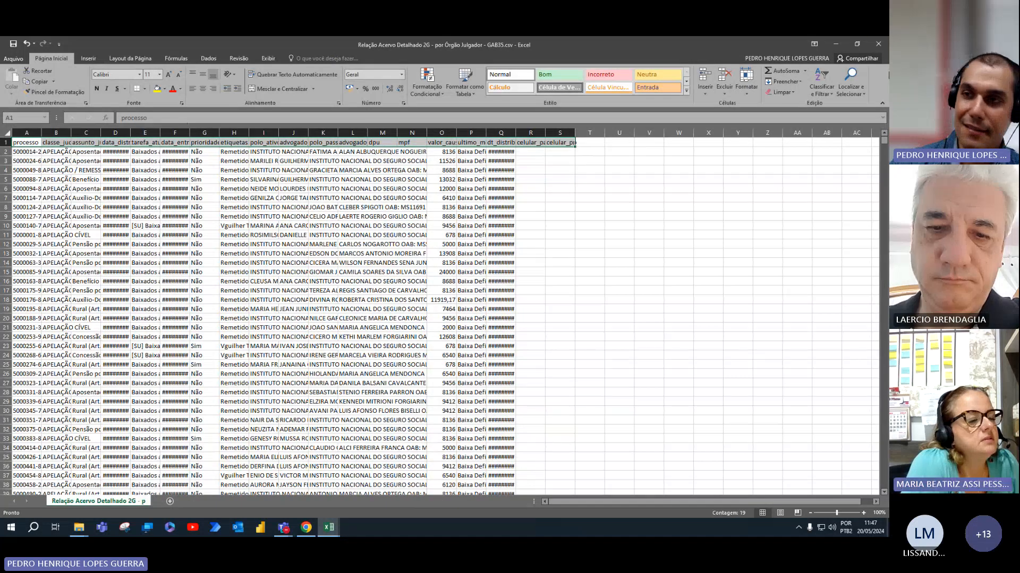
pyautogui.click(883, 40)
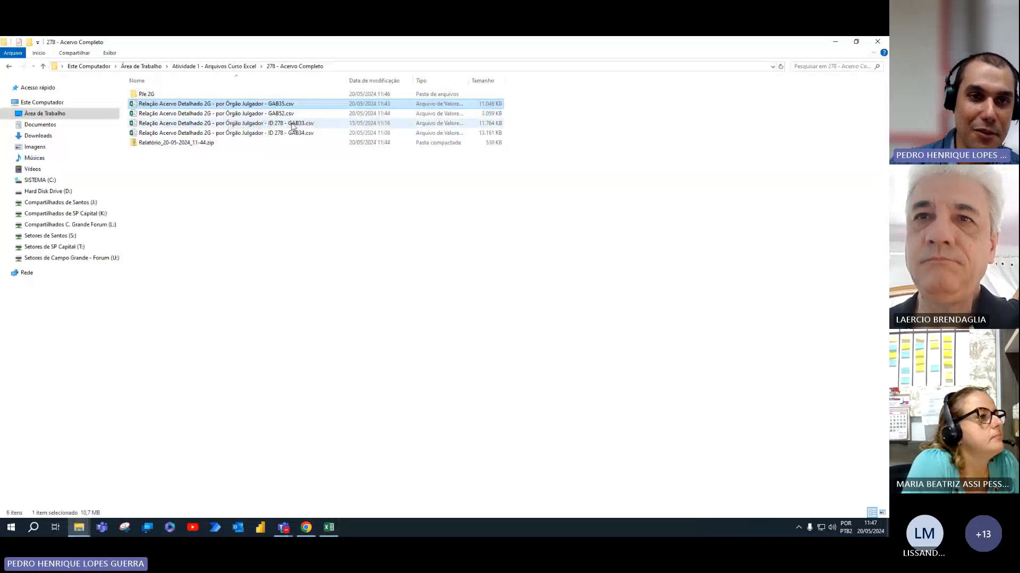
# Open the GAB33 and GAB34 CSVs one after the other, check each header row through the last column, and close both files.
pyautogui.doubleClick(292, 124)
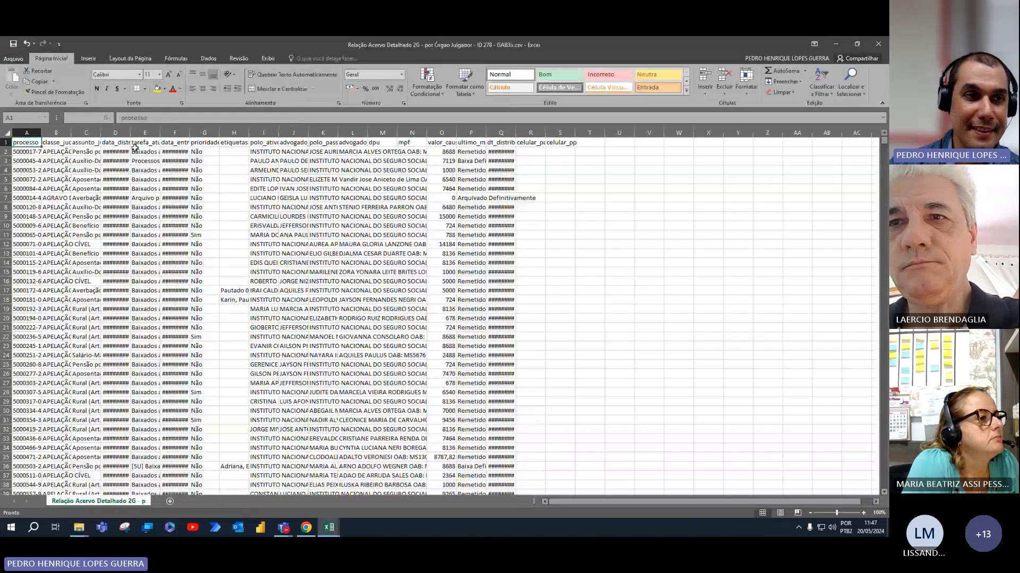
pyautogui.hotkey('ctrl', 'shift', 'Right')
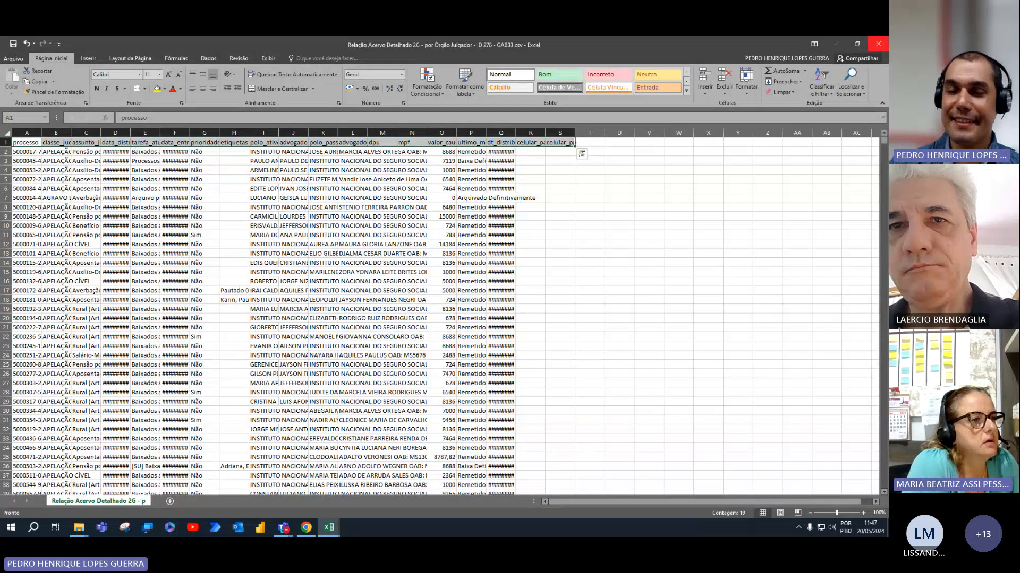
pyautogui.click(878, 44)
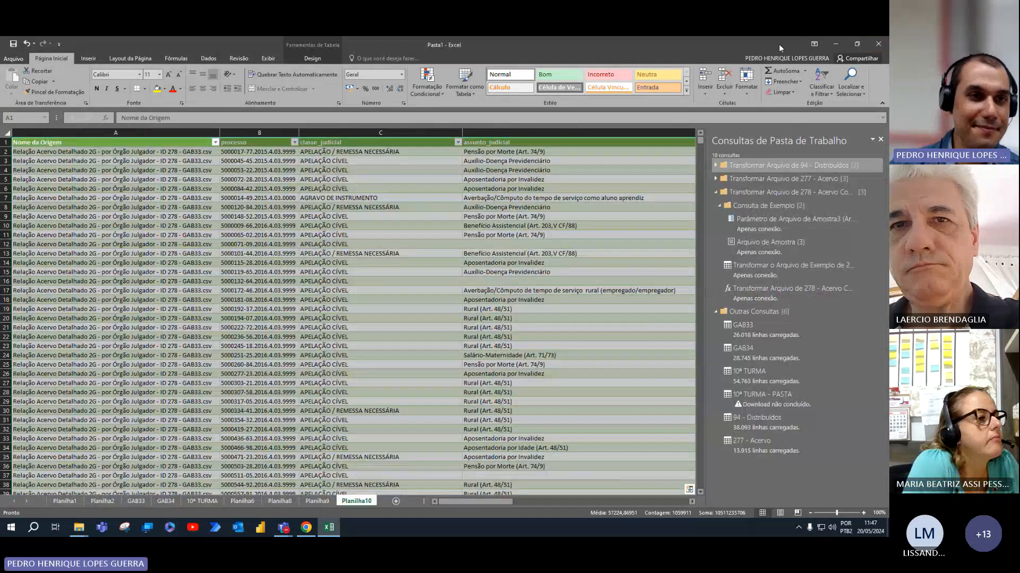
pyautogui.click(836, 44)
pyautogui.doubleClick(201, 133)
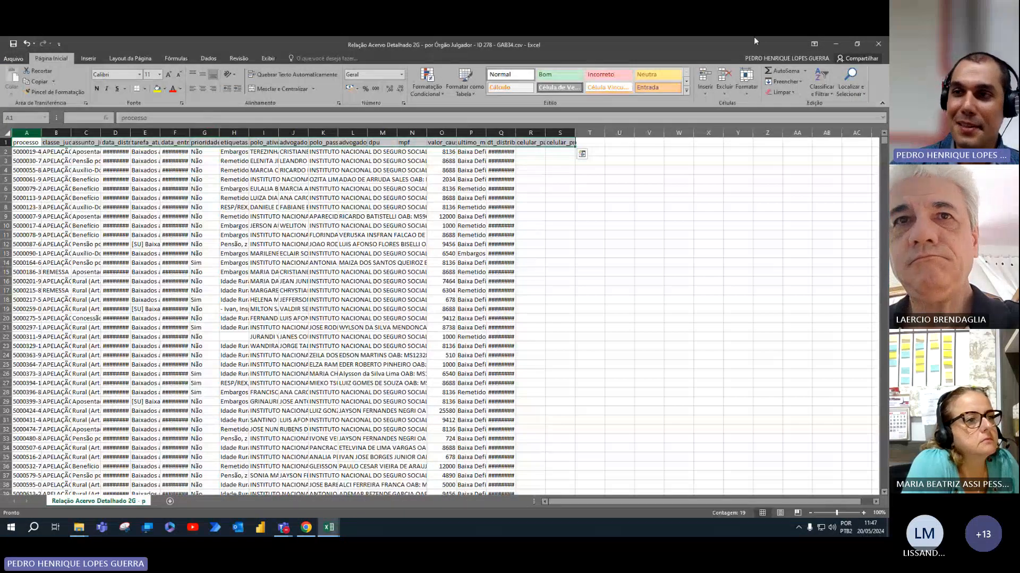
pyautogui.click(886, 51)
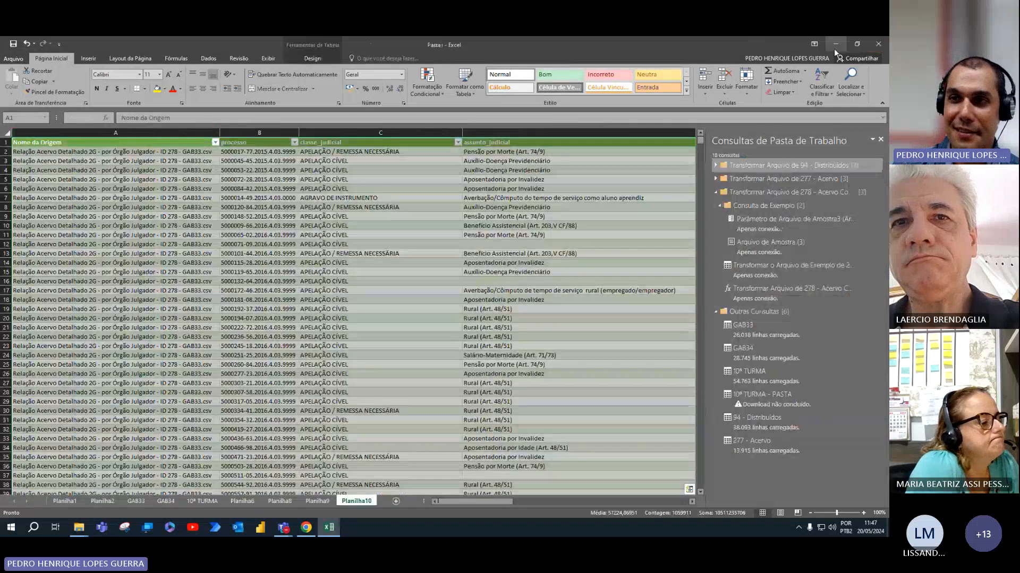
# Permanently delete the PJe 2G folder and Relatório_20-05-2024_11-44.zip from the 278 - Acervo Completo folder.
pyautogui.click(833, 49)
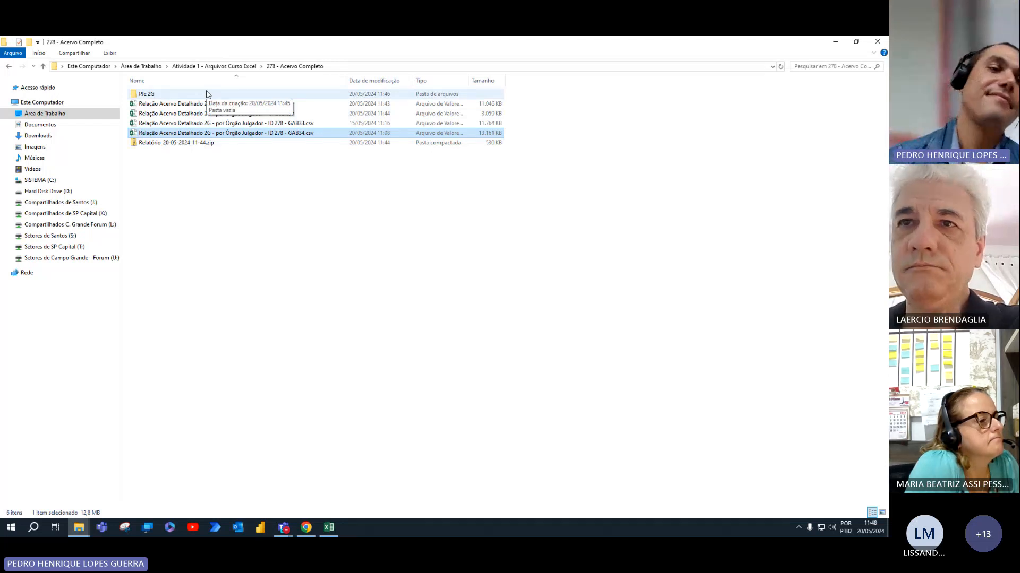
pyautogui.click(191, 143)
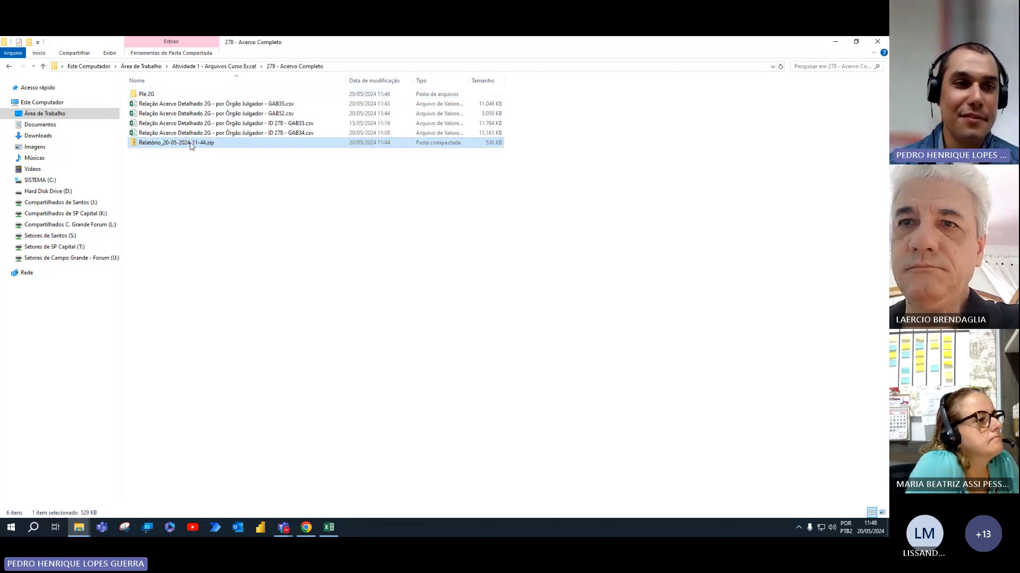
pyautogui.keyDown('ctrl'); pyautogui.click(154, 95); pyautogui.keyUp('ctrl')
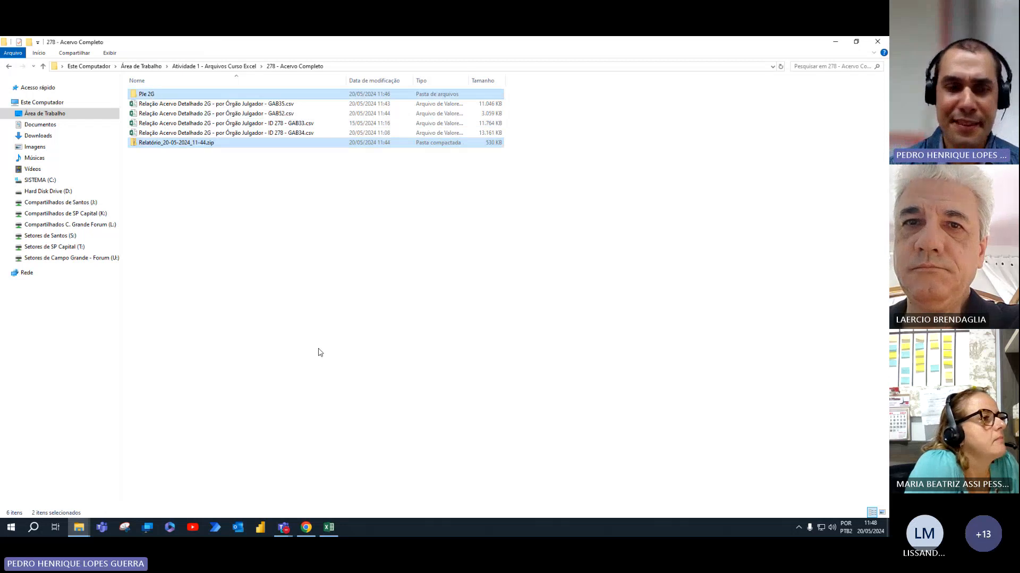
pyautogui.press('Delete')
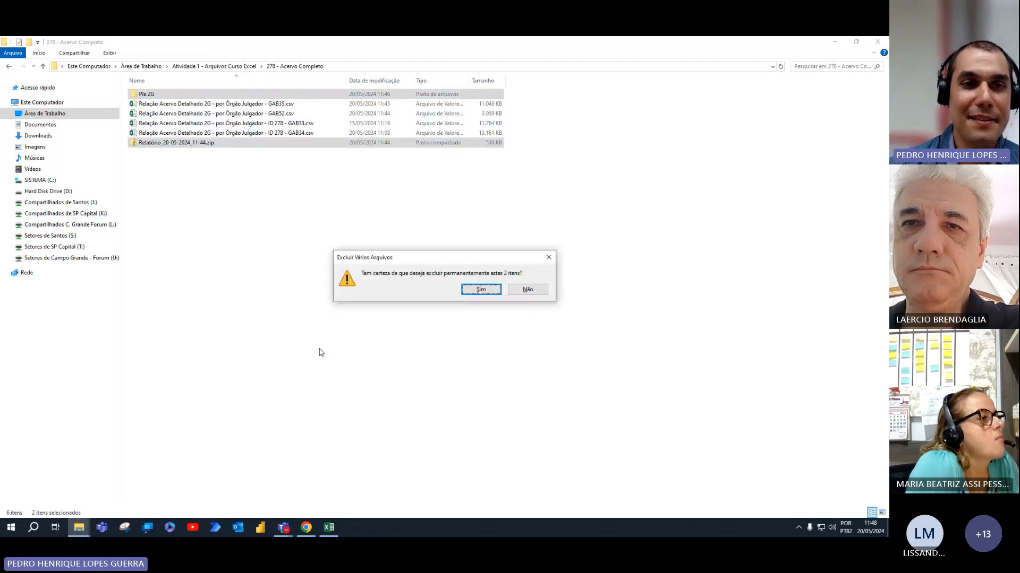
pyautogui.press('Return')
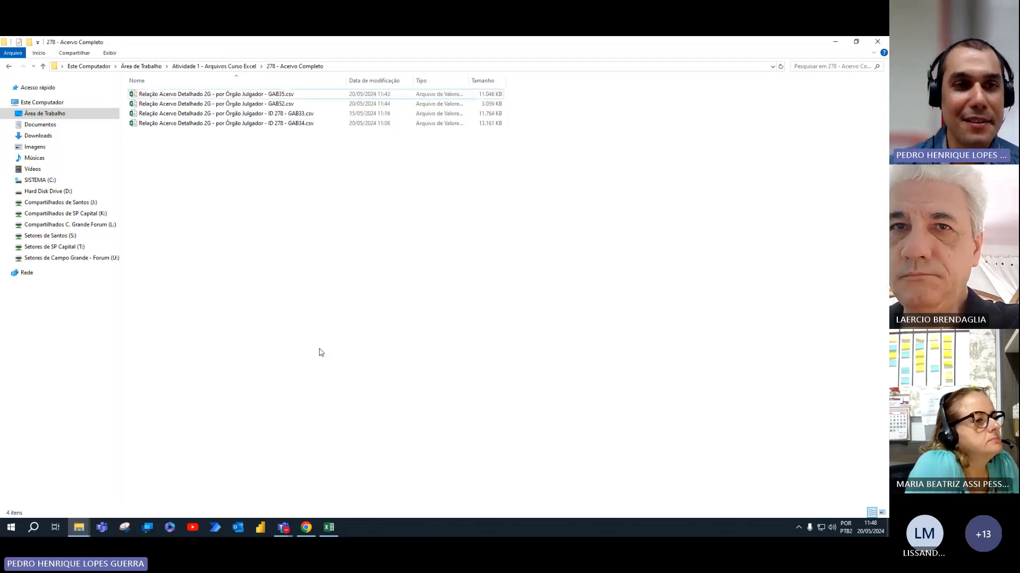
# Return to the Excel workbook, refresh all its queries, and dismiss the missing-column error.
pyautogui.click(289, 94)
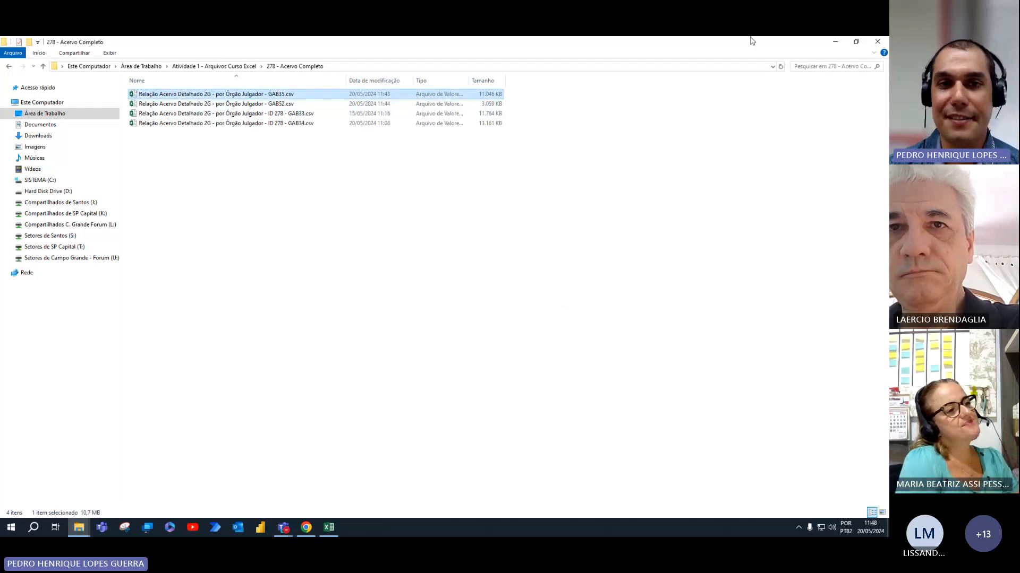
pyautogui.click(833, 42)
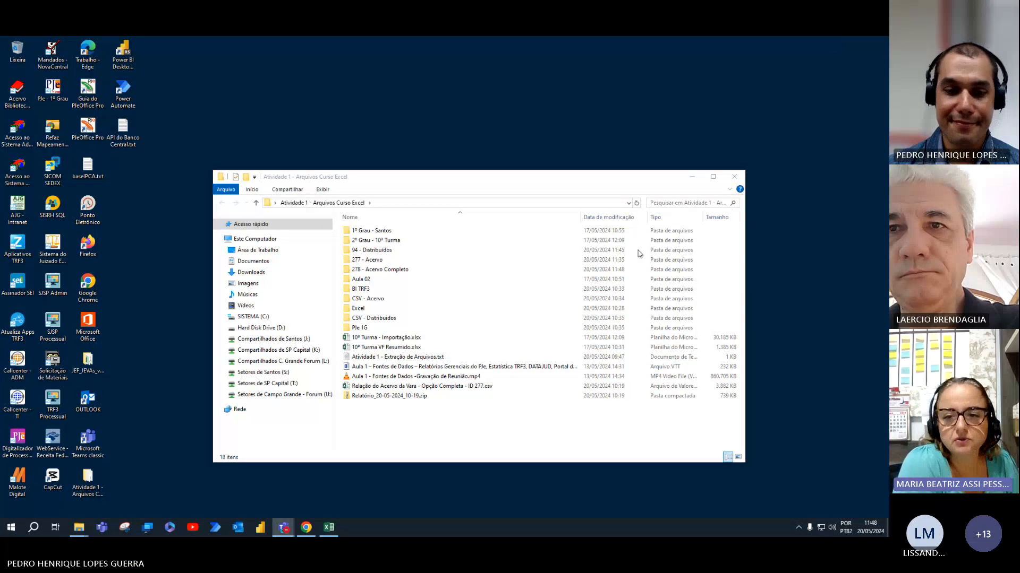
pyautogui.click(329, 527)
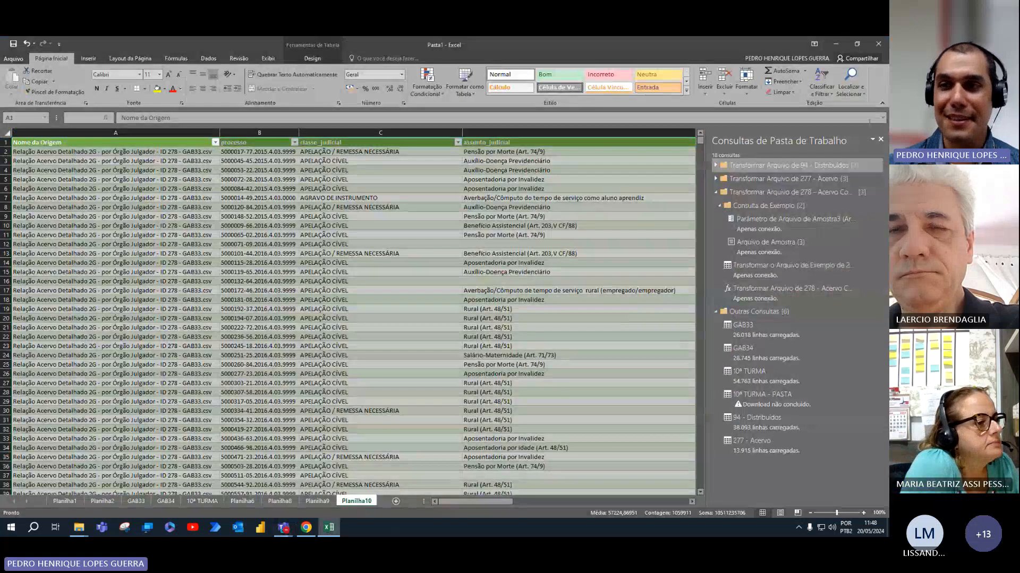
pyautogui.click(208, 59)
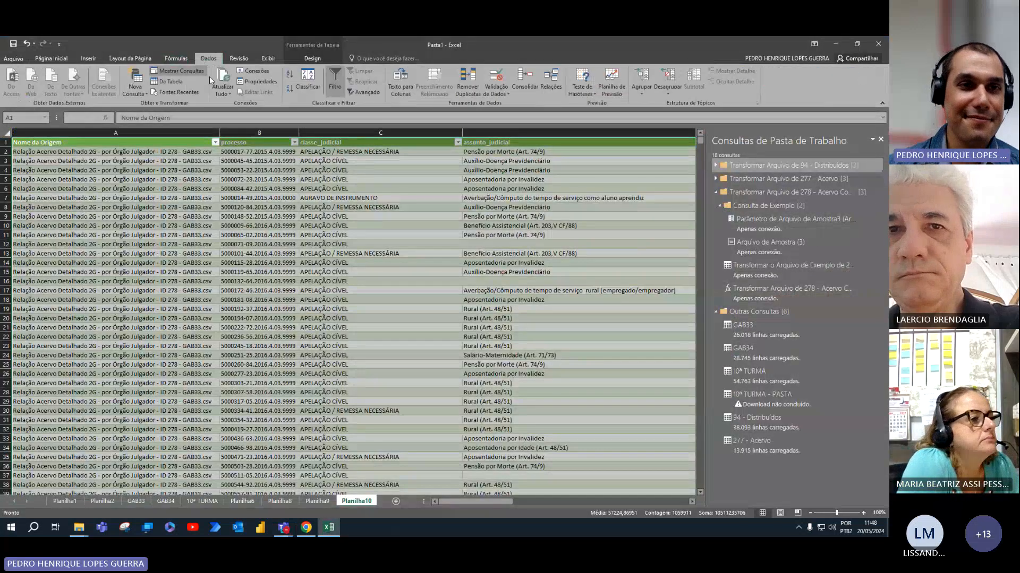
pyautogui.click(222, 75)
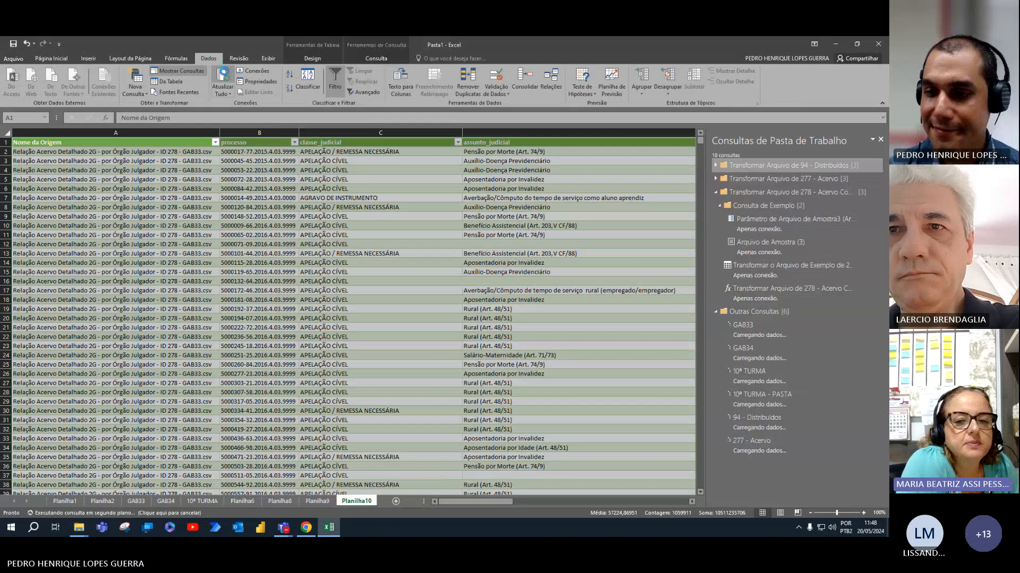
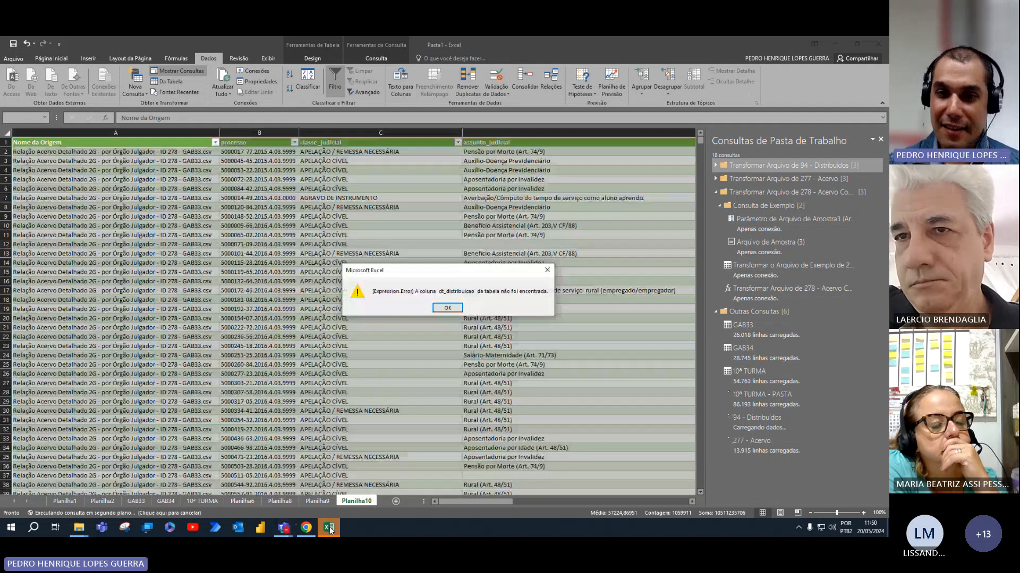
pyautogui.click(449, 309)
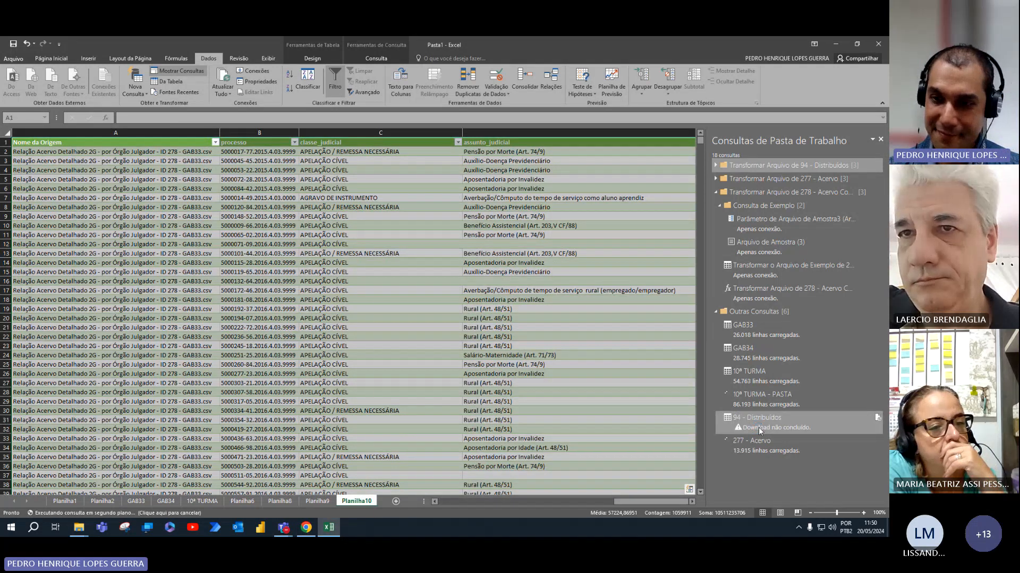
pyautogui.moveTo(758, 430)
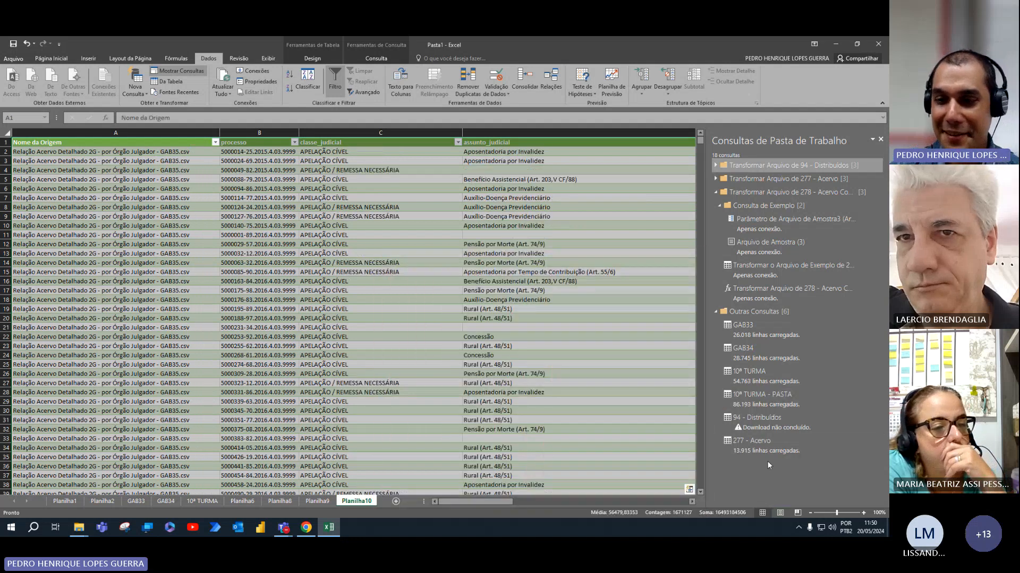
# Go to the 94 - Distribuídos folder in File Explorer and extract Relatório_20-05-2024_11-44 (1).zip there with 7-Zip.
pyautogui.moveTo(83, 530)
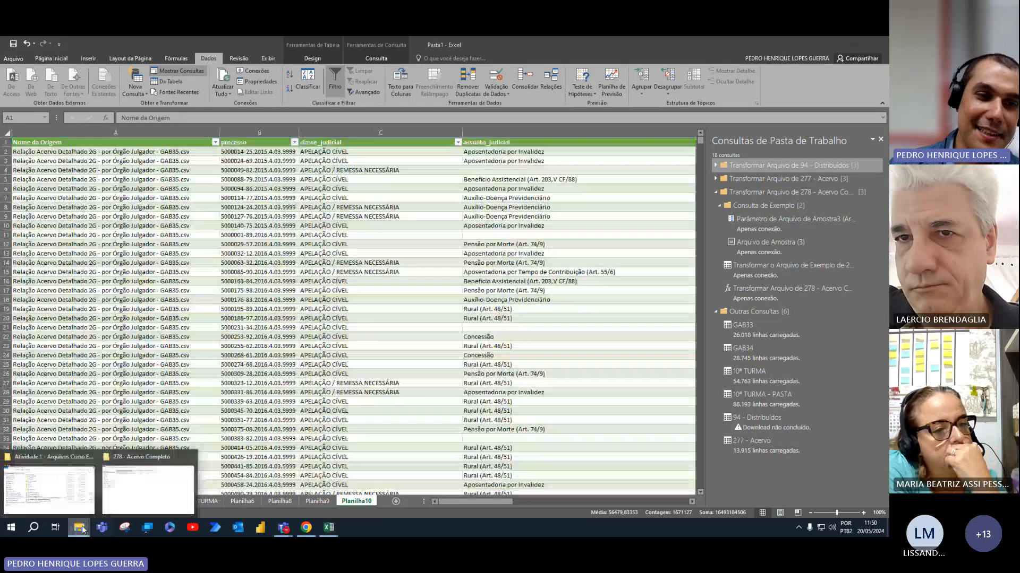
pyautogui.click(149, 488)
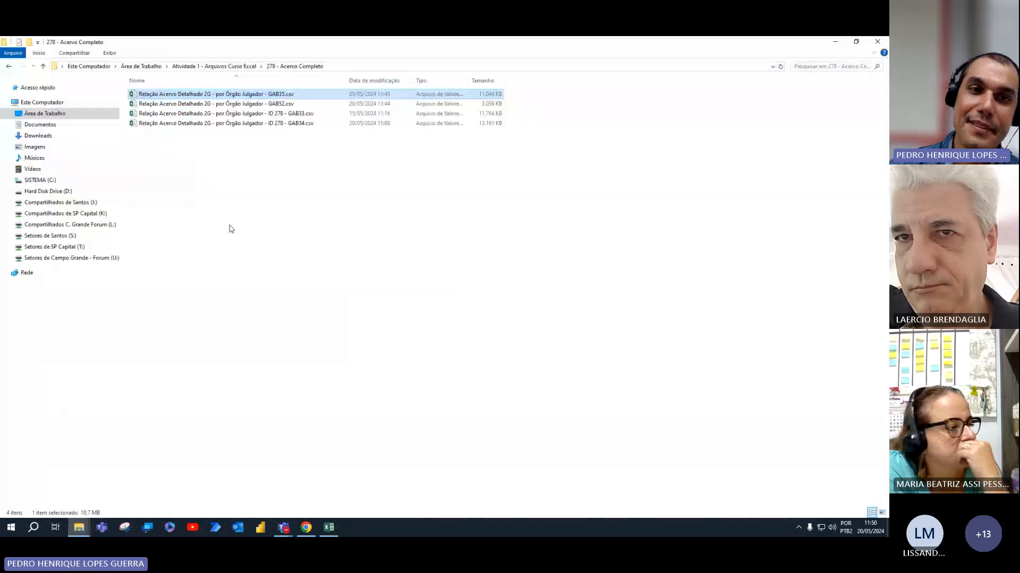
pyautogui.click(249, 66)
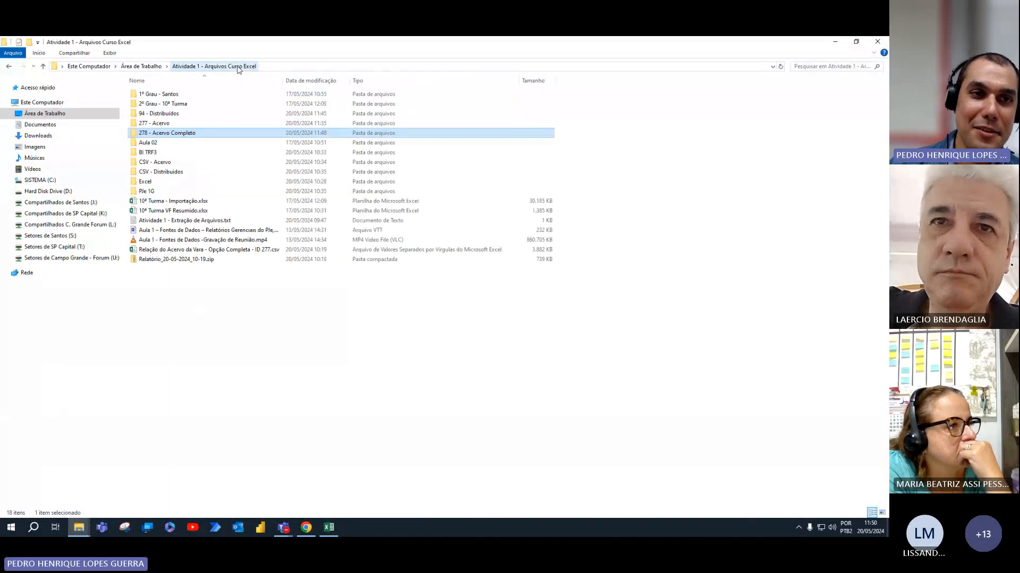
pyautogui.doubleClick(179, 113)
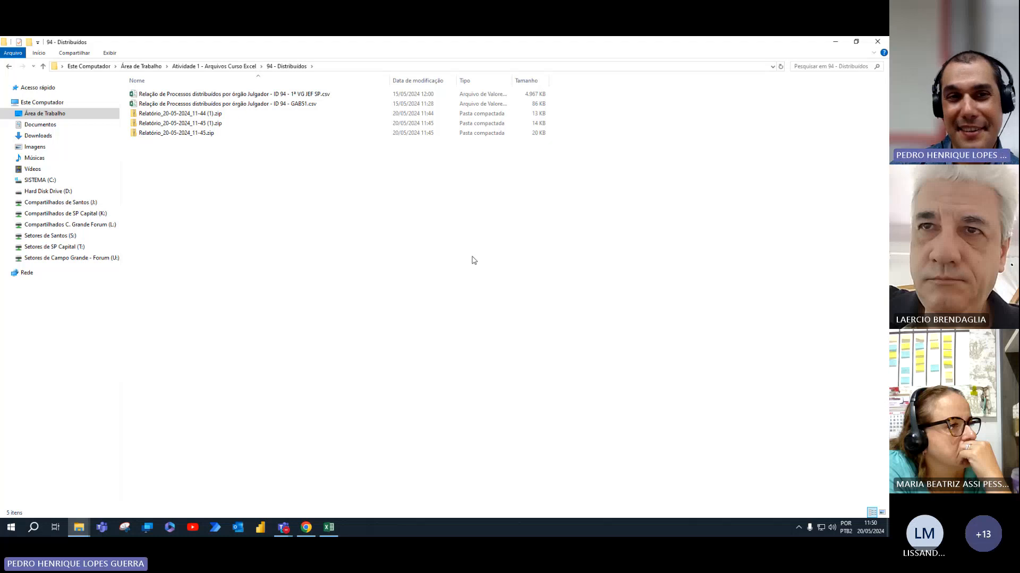
pyautogui.click(222, 114)
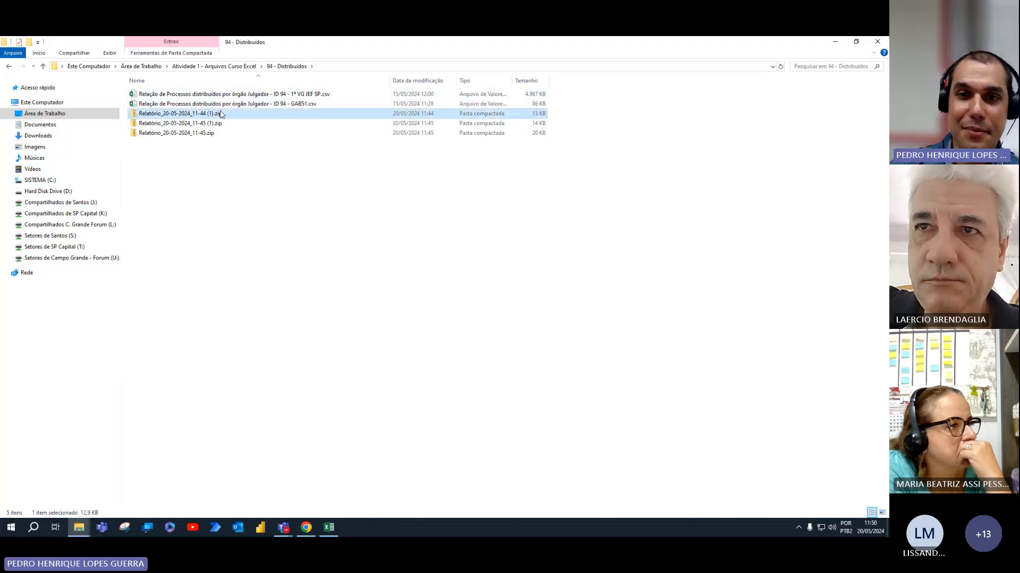
pyautogui.keyDown('ctrl'); pyautogui.click(218, 123); pyautogui.keyUp('ctrl')
pyautogui.click(211, 115)
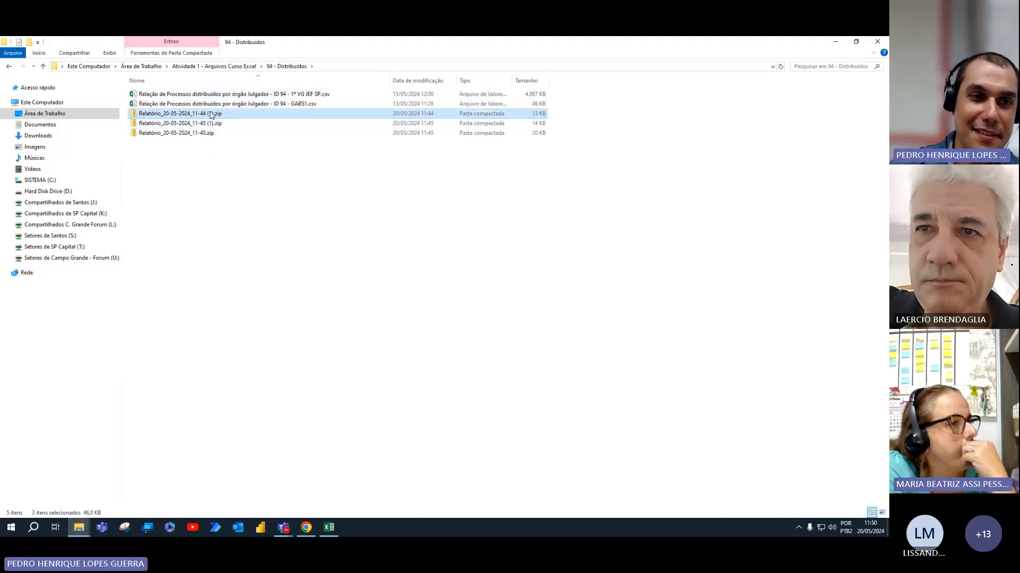
pyautogui.rightClick(210, 114)
pyautogui.moveTo(276, 162)
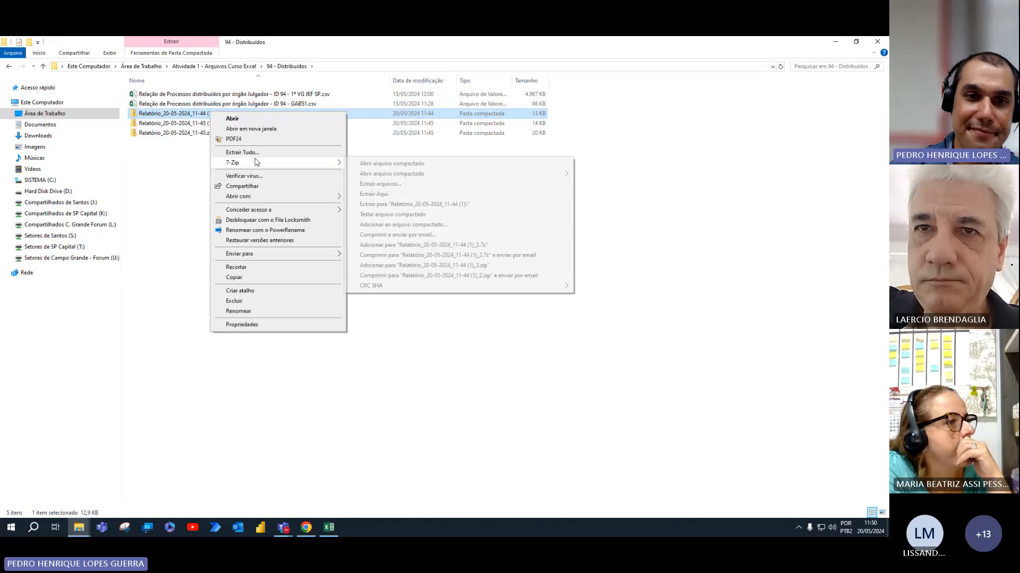
pyautogui.click(422, 194)
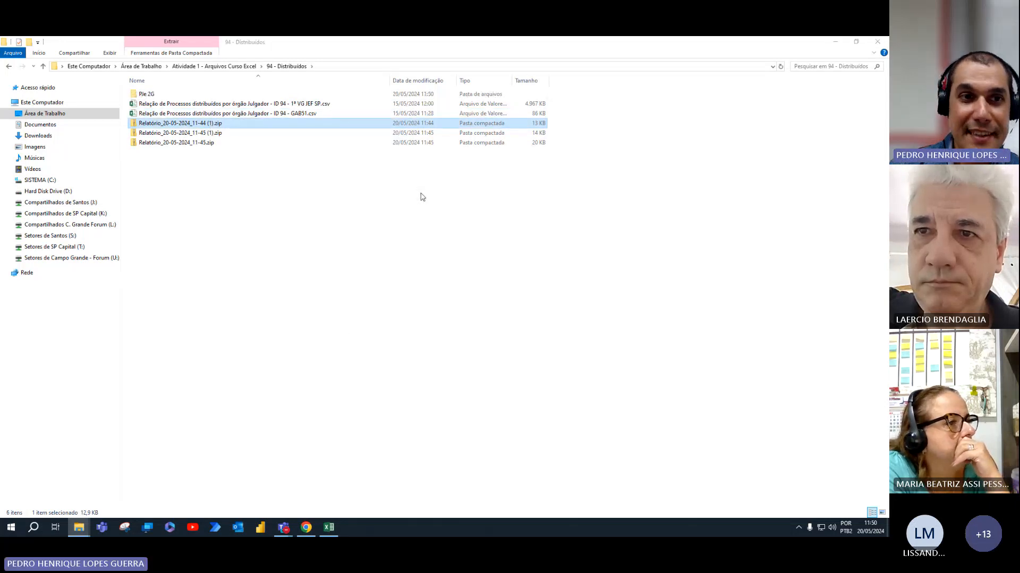
# Move the extracted Relação de Processos distribuídos CSV from the PJe 2G folder up into 94 - Distribuídos.
pyautogui.doubleClick(172, 94)
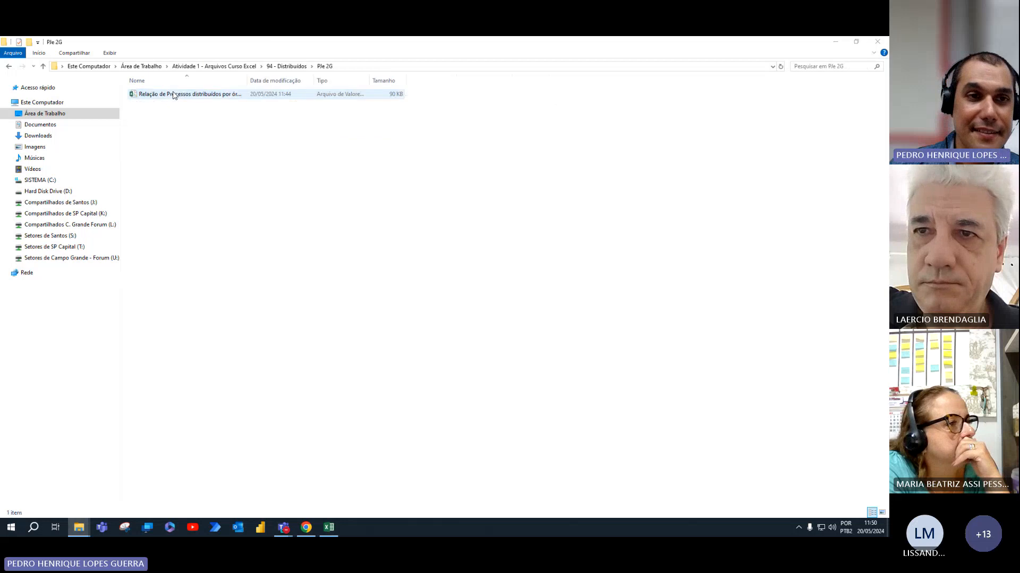
pyautogui.click(173, 94)
pyautogui.click(283, 67)
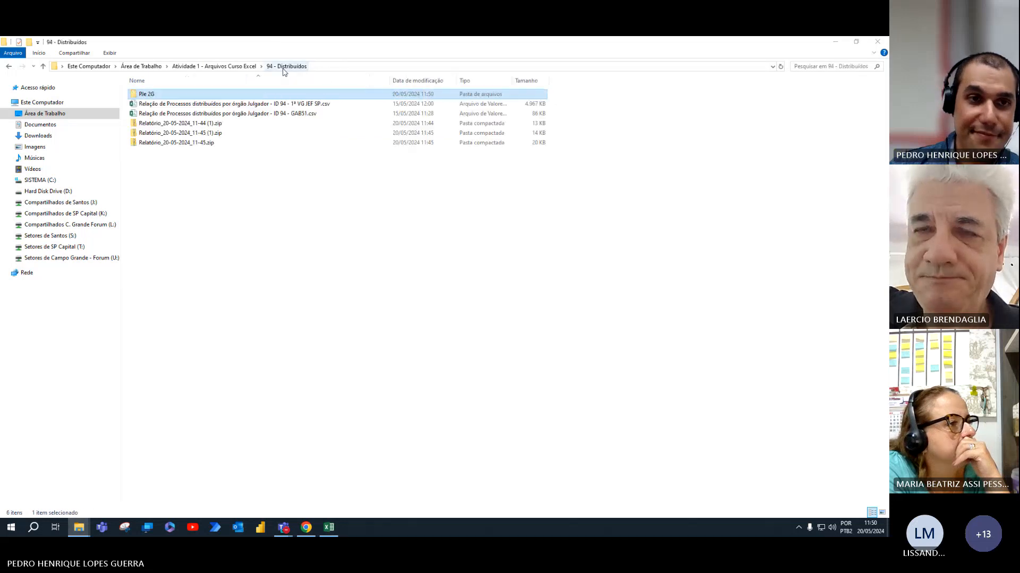
pyautogui.hotkey('ctrl', 'v')
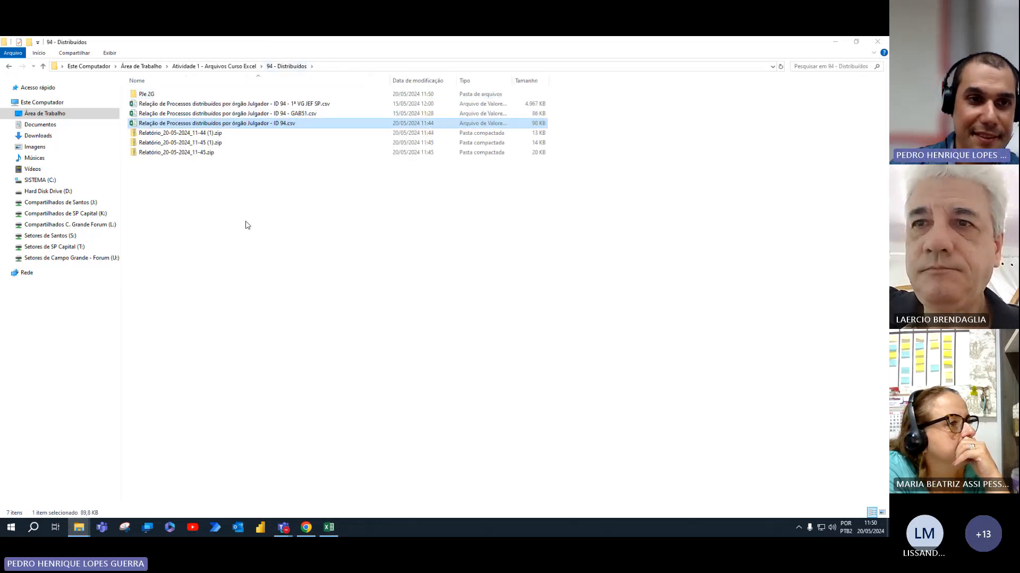
# Permanently delete Relatório_20-05-2024_11-44 (1).zip and the PJe 2G folder from 94 - Distribuídos.
pyautogui.click(220, 134)
pyautogui.press('Delete')
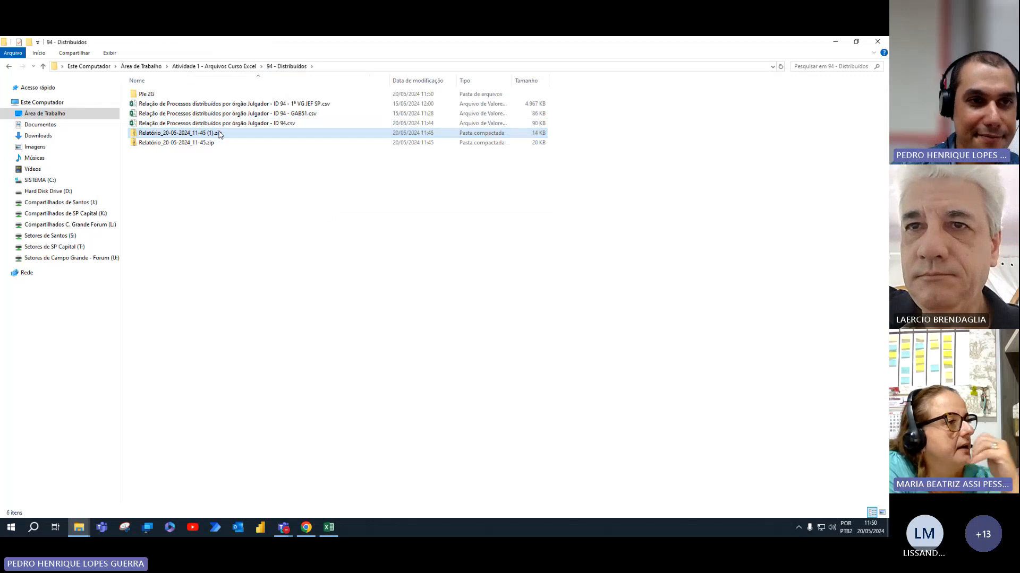
pyautogui.click(150, 95)
pyautogui.press('Delete')
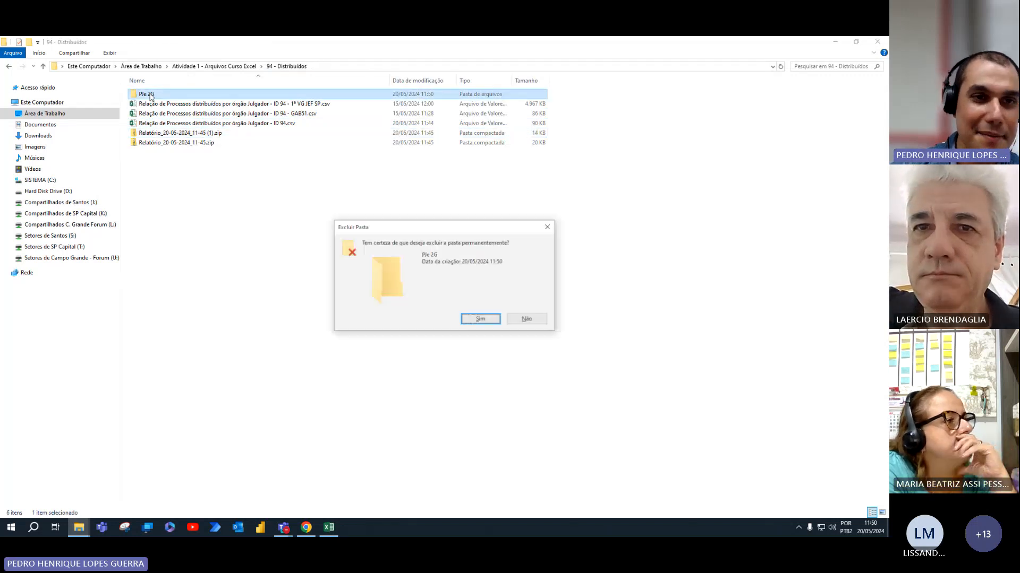
pyautogui.press('Return')
# Extract Relatório_20-05-2024_11-45 (1).zip directly into 94 - Distribuídos by removing the archive-named subfolder from the destination path.
pyautogui.click(171, 127)
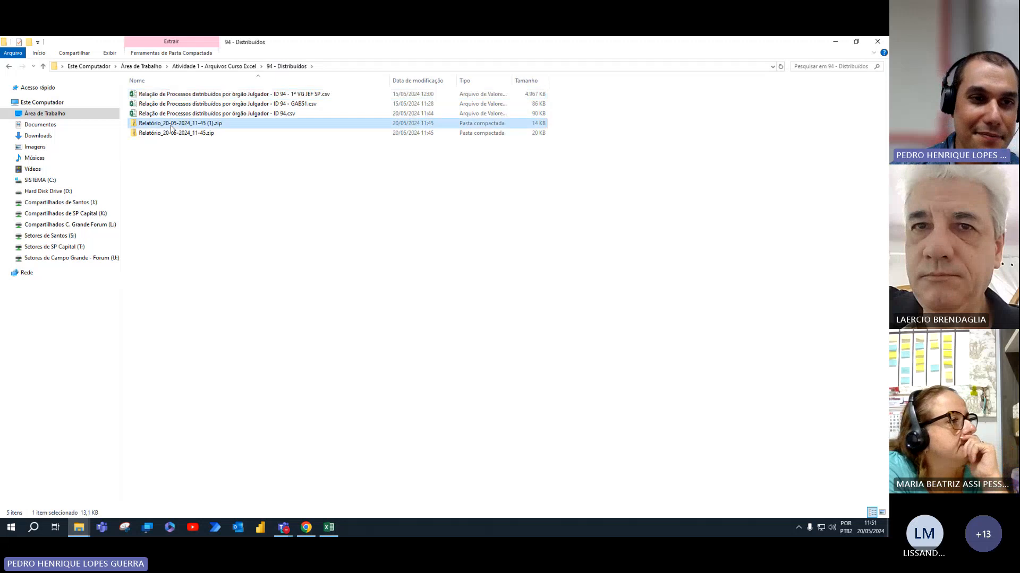
pyautogui.rightClick(171, 128)
pyautogui.click(196, 167)
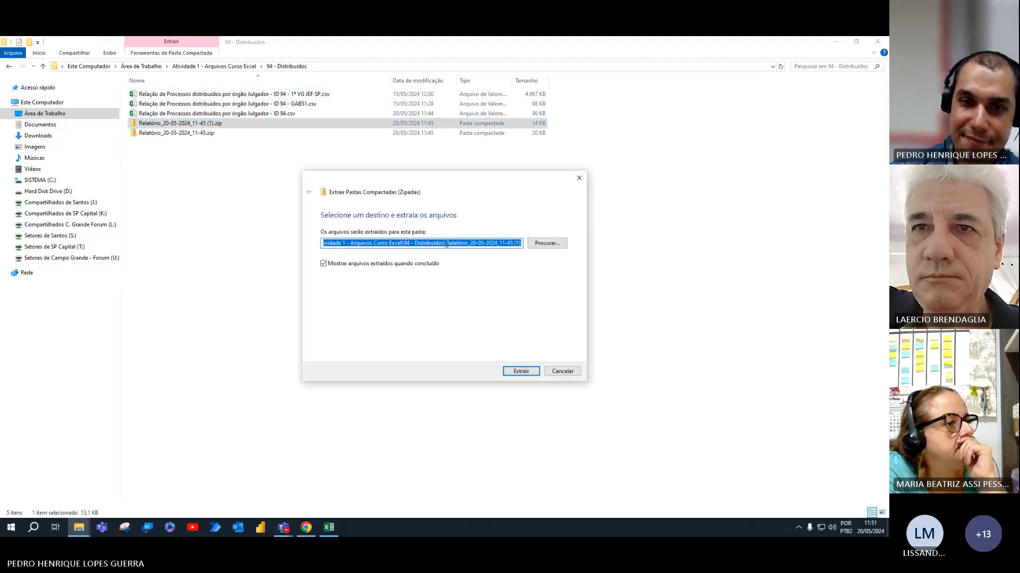
pyautogui.moveTo(446, 243); pyautogui.dragTo(717, 277)
pyautogui.press('BackSpace')
pyautogui.press('Return')
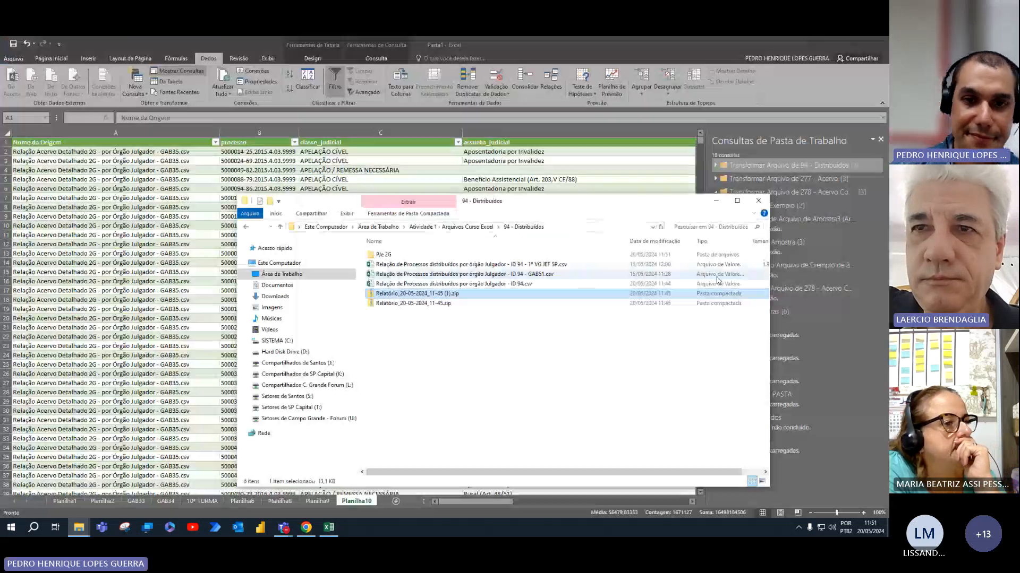
# Move the extracted ID 94 CSV from the PJe 2G folder into 94 - Distribuídos, keeping both versions of the file.
pyautogui.click(736, 201)
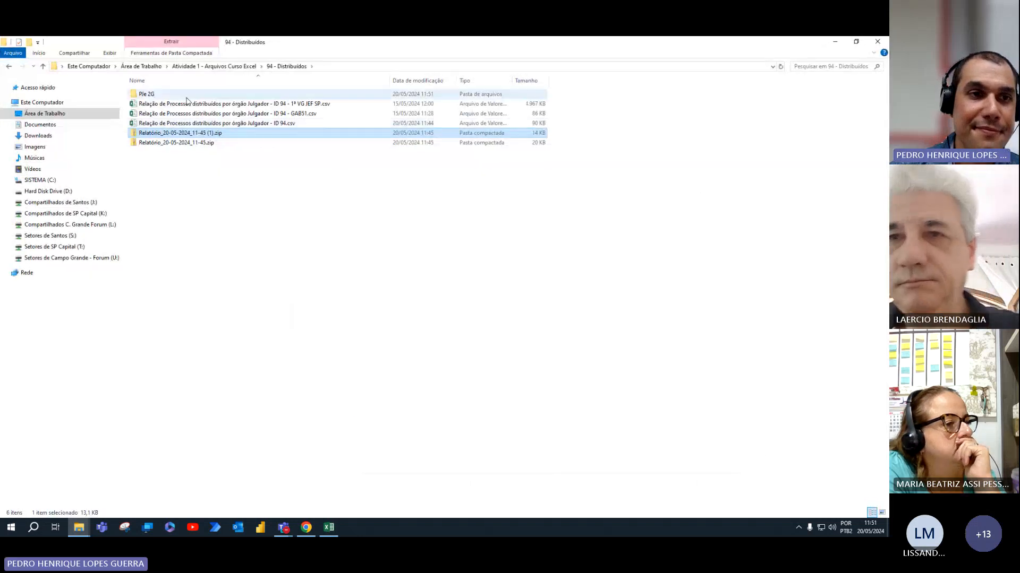
pyautogui.doubleClick(187, 95)
pyautogui.click(188, 98)
pyautogui.moveTo(187, 99); pyautogui.dragTo(290, 67)
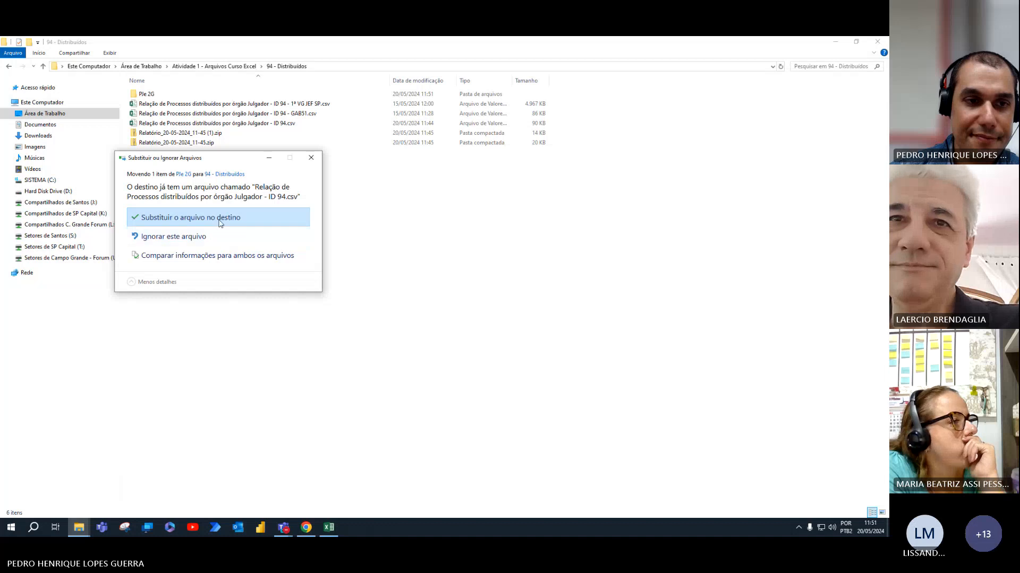
pyautogui.click(287, 256)
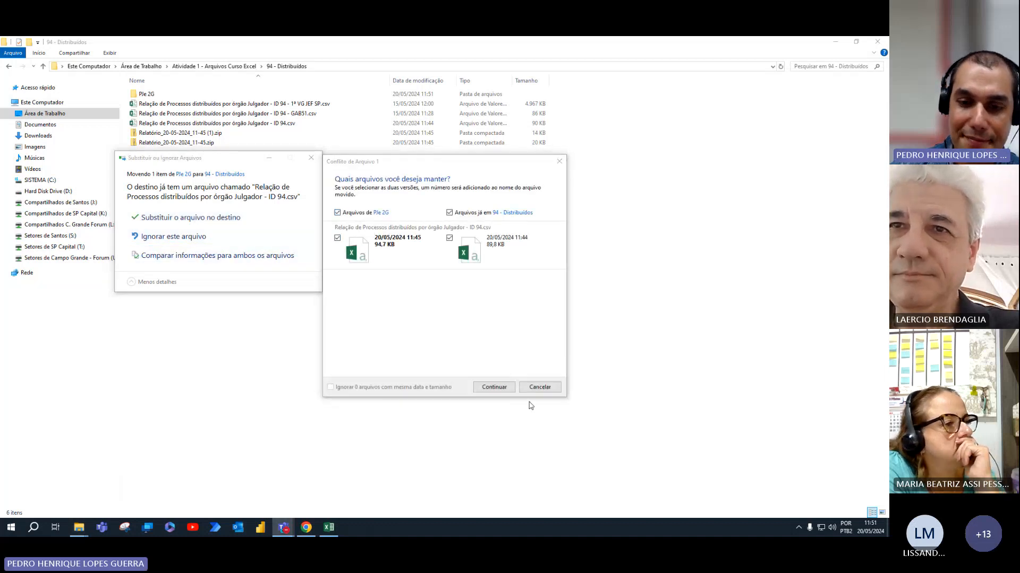
pyautogui.click(483, 387)
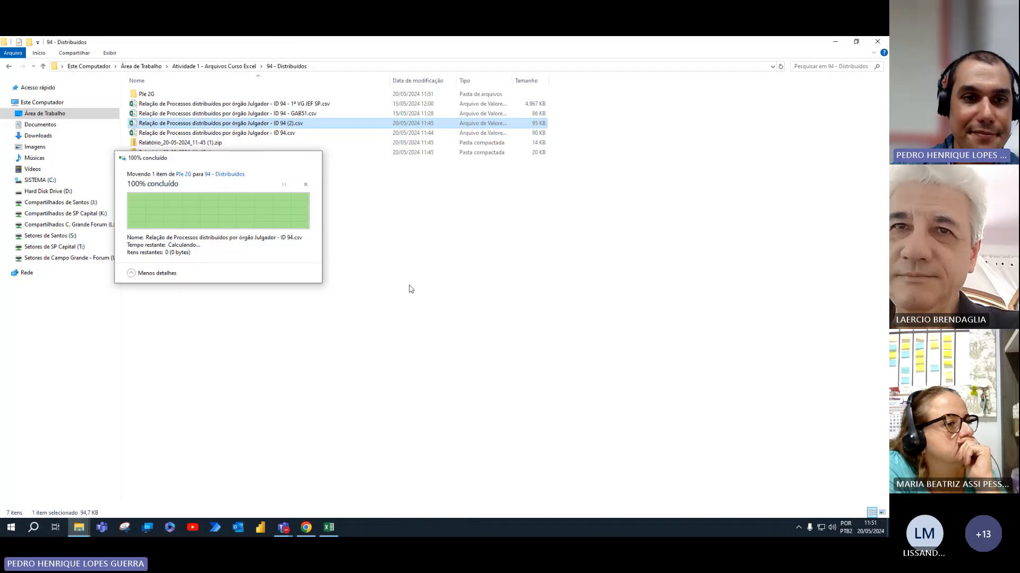
# Permanently delete the PJe 2G folder and Relatório_20-05-2024_11-45 (1).zip from 94 - Distribuídos.
pyautogui.click(162, 96)
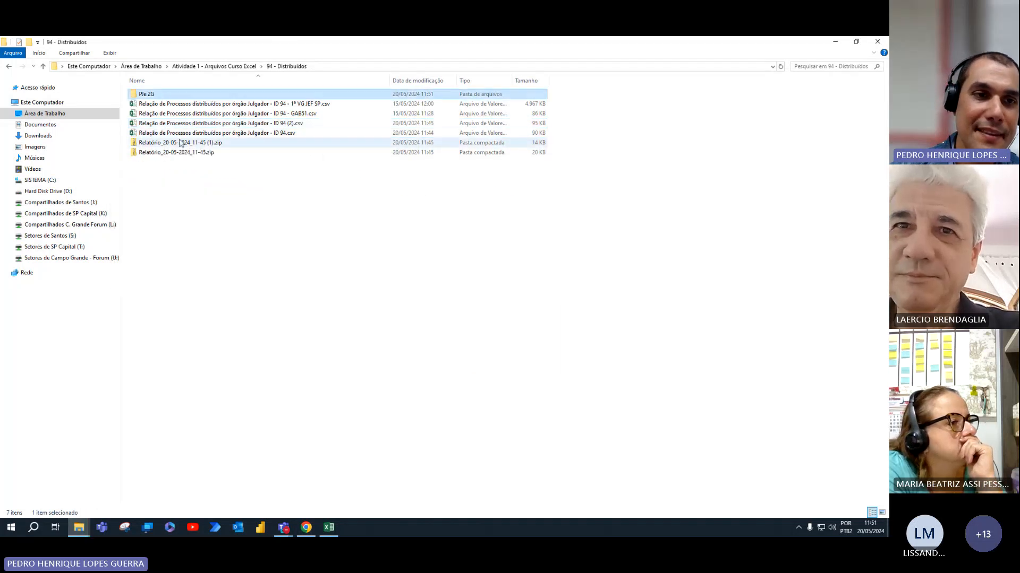
pyautogui.press('Delete')
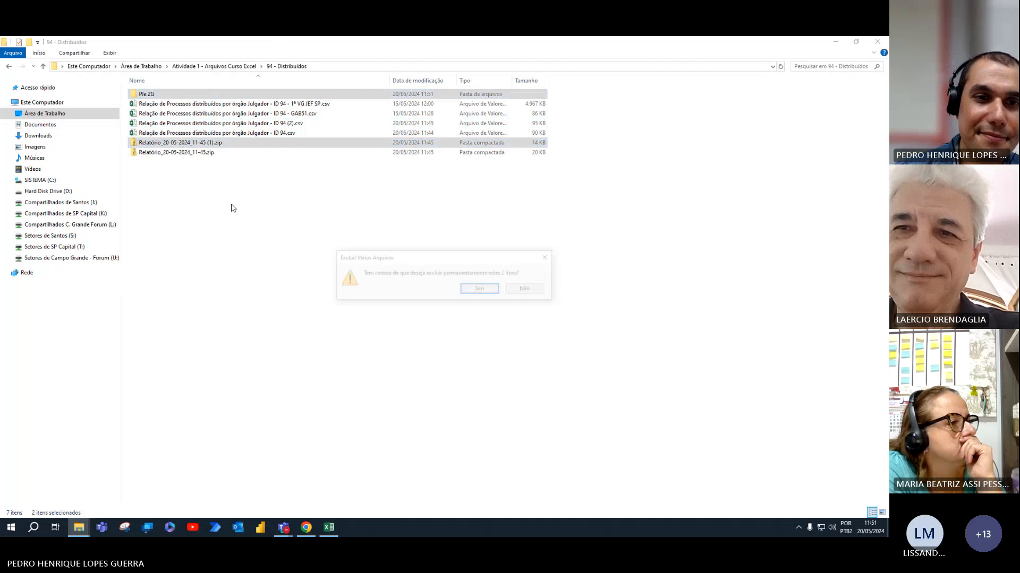
pyautogui.press('Return')
# Extract Relatório_20-05-2024_11-45.zip straight into the 94 - Distribuídos folder, without the archive-named subfolder in the destination path.
pyautogui.rightClick(194, 142)
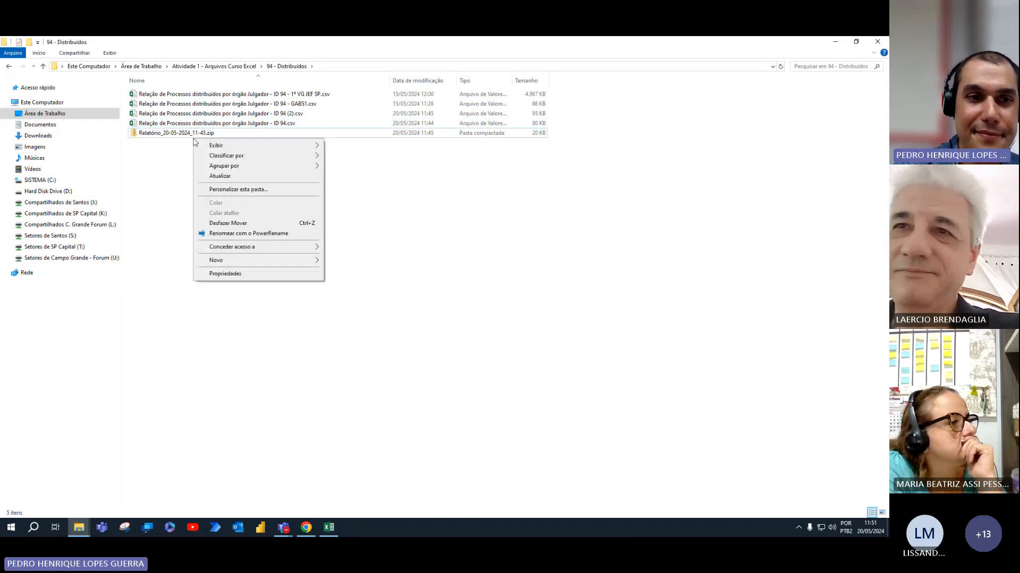
pyautogui.rightClick(181, 134)
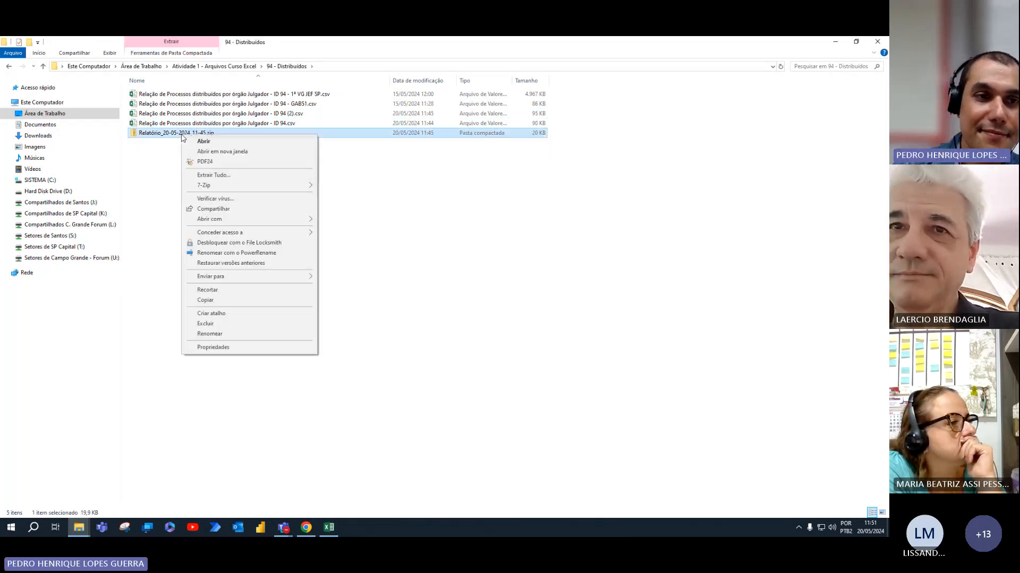
pyautogui.click(241, 175)
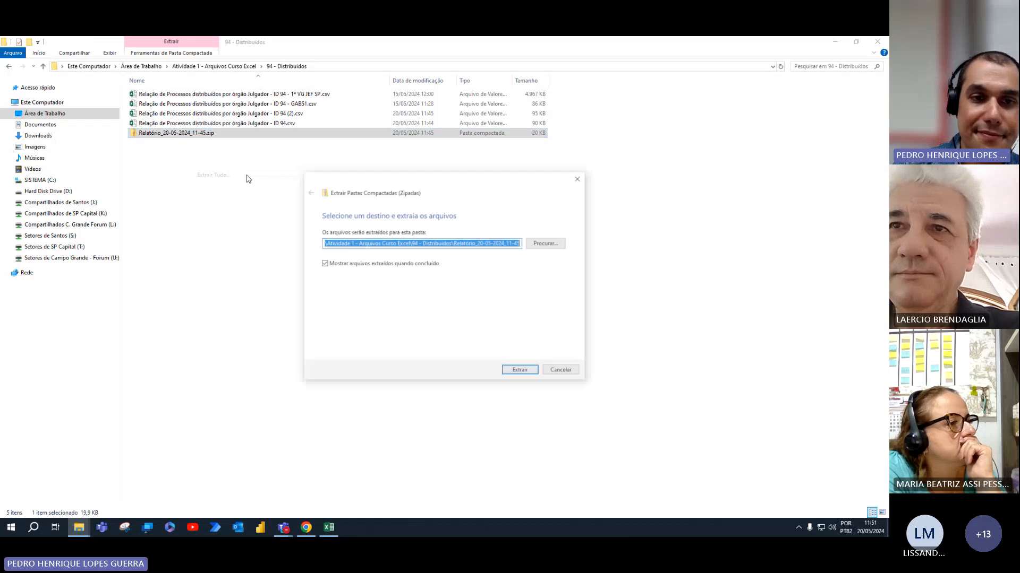
pyautogui.click(455, 244)
pyautogui.hotkey('shift', 'End')
pyautogui.press('Delete')
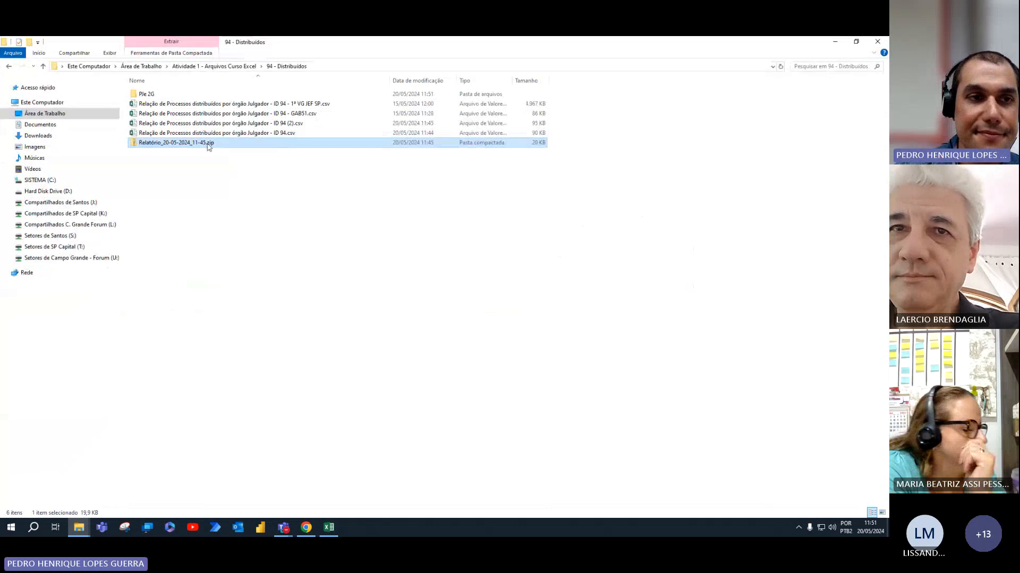
# Move the extracted Relação de Processos distribuídos xlsx file from the PJe 2G folder up into 94 - Distribuídos.
pyautogui.doubleClick(155, 95)
pyautogui.click(157, 98)
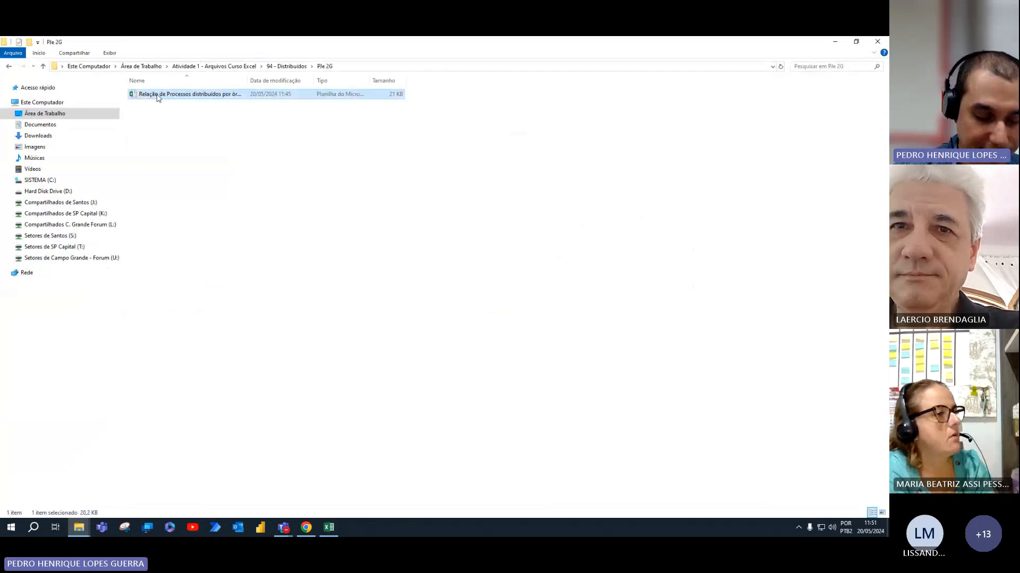
pyautogui.click(282, 67)
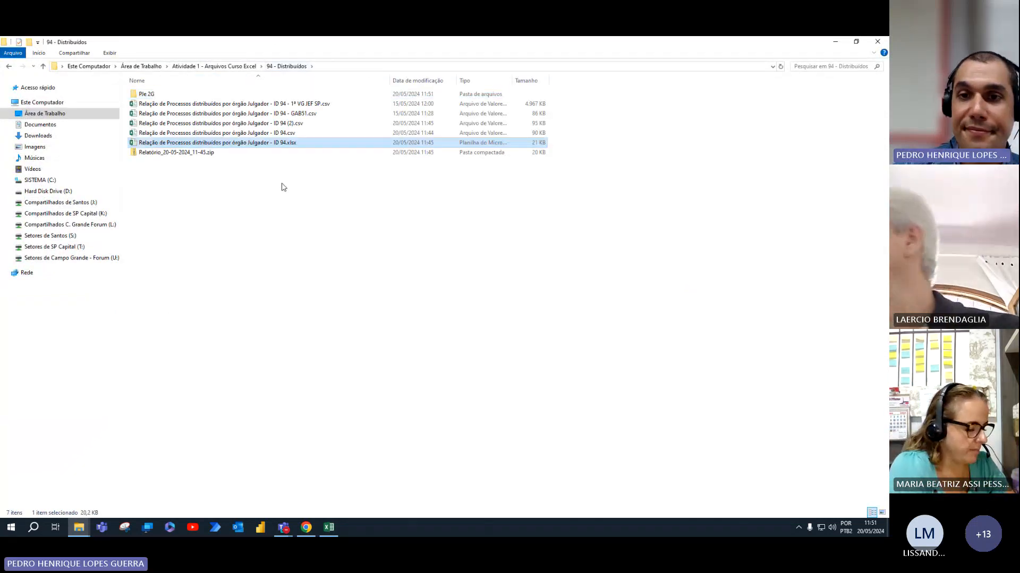
# Permanently delete the PJe 2G folder and Relatório_20-05-2024_11-45.zip from 94 - Distribuídos.
pyautogui.click(325, 95)
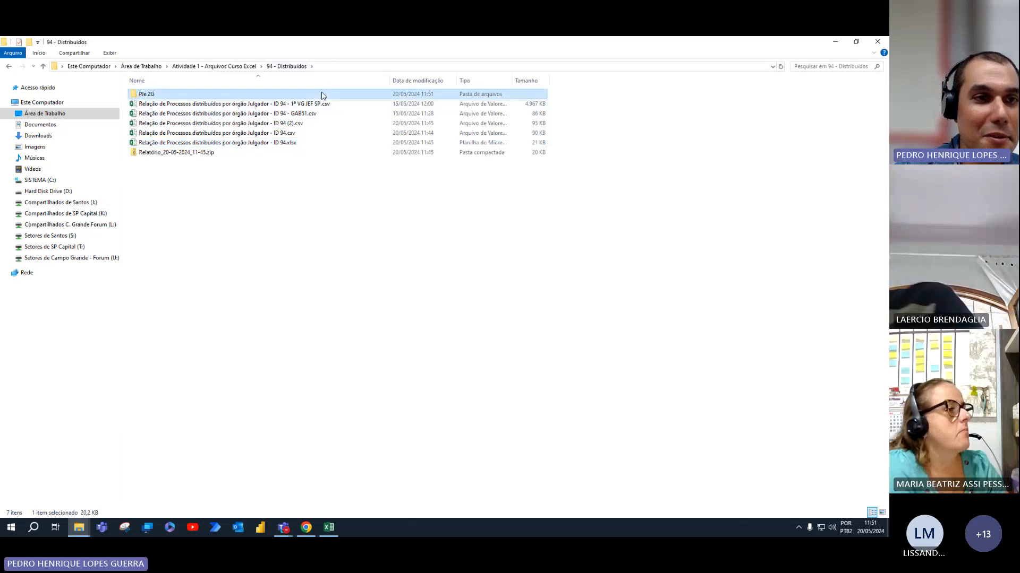
pyautogui.keyDown('ctrl'); pyautogui.click(223, 152); pyautogui.keyUp('ctrl')
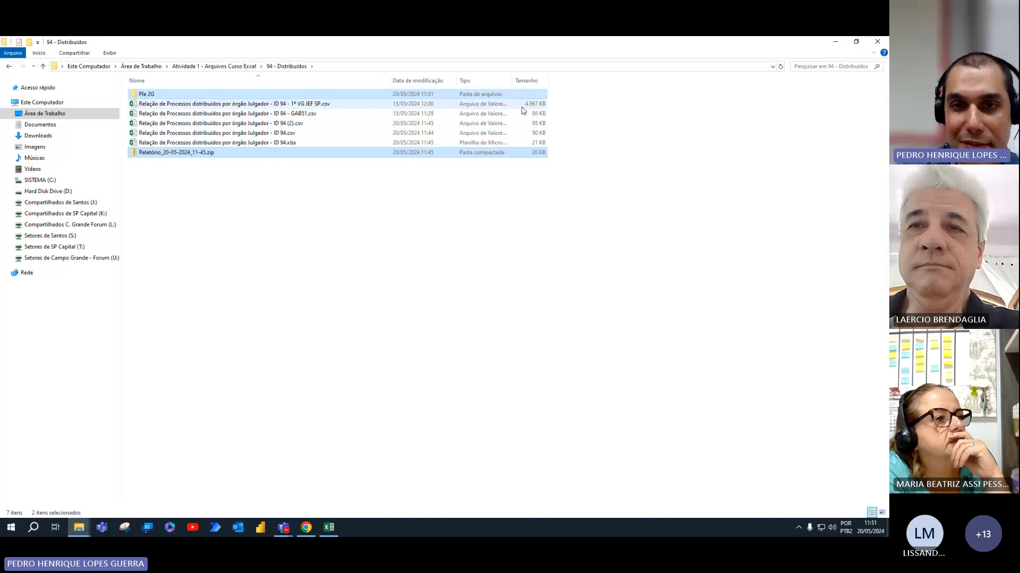
pyautogui.press('Delete')
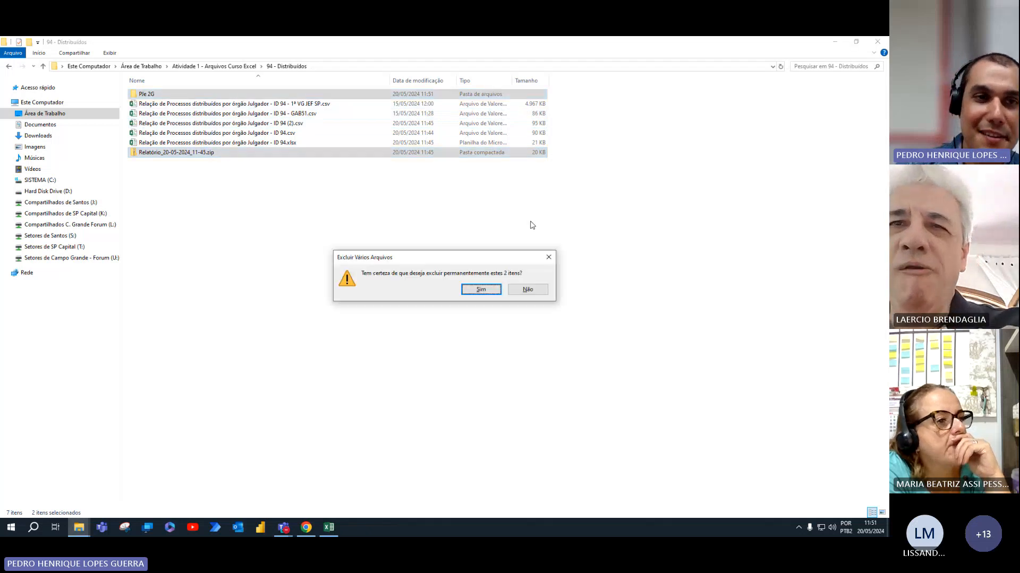
pyautogui.press('Return')
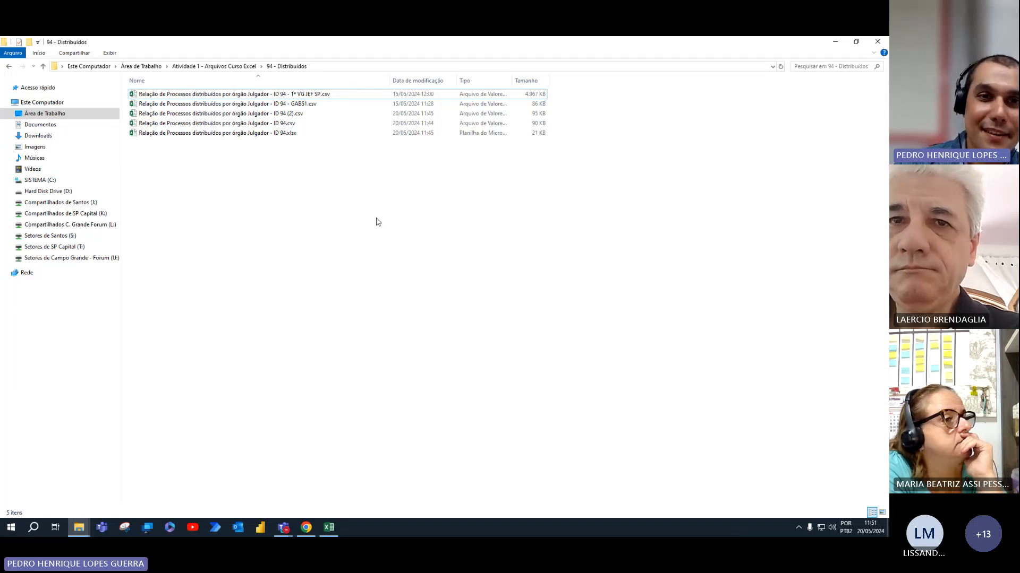
# Display the 94 - Distribuídos files as extra large icons and compare the CSV files with the xlsx file.
pyautogui.click(110, 53)
pyautogui.click(134, 66)
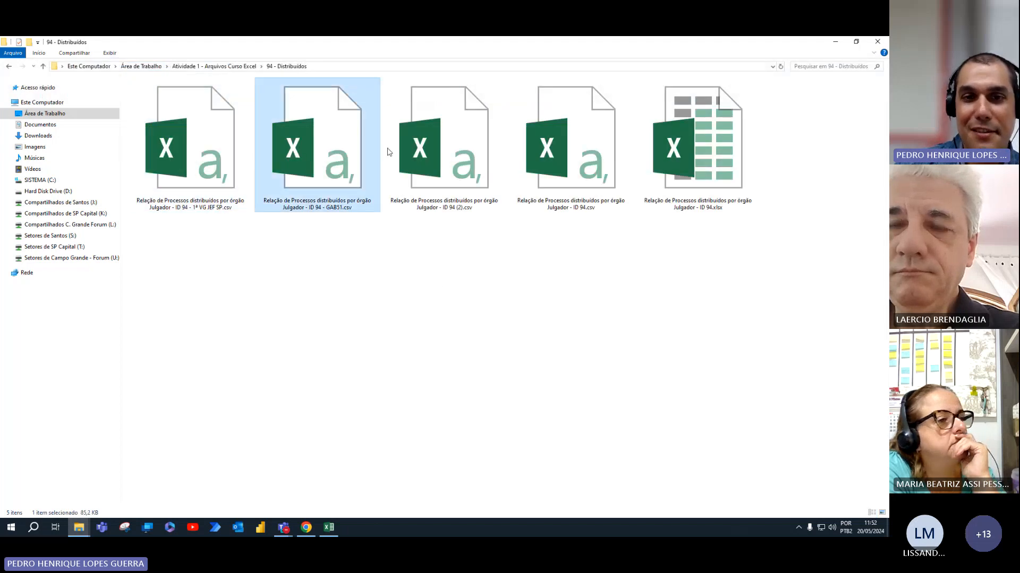
pyautogui.click(552, 148)
pyautogui.click(672, 148)
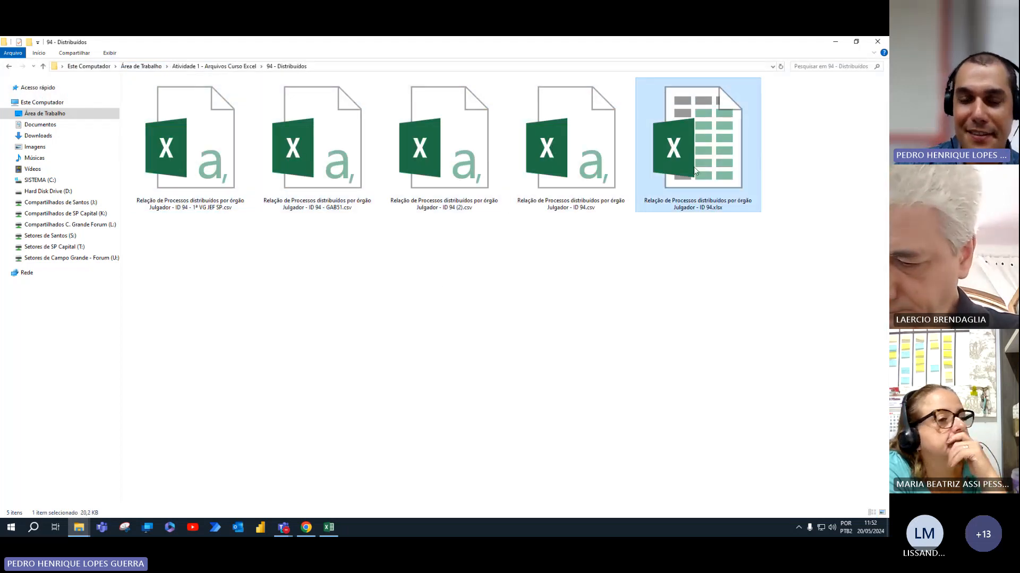
# Switch to the Excel workbook, try to refresh all its queries with the xlsx file in the folder, and dismiss the error.
pyautogui.click(336, 528)
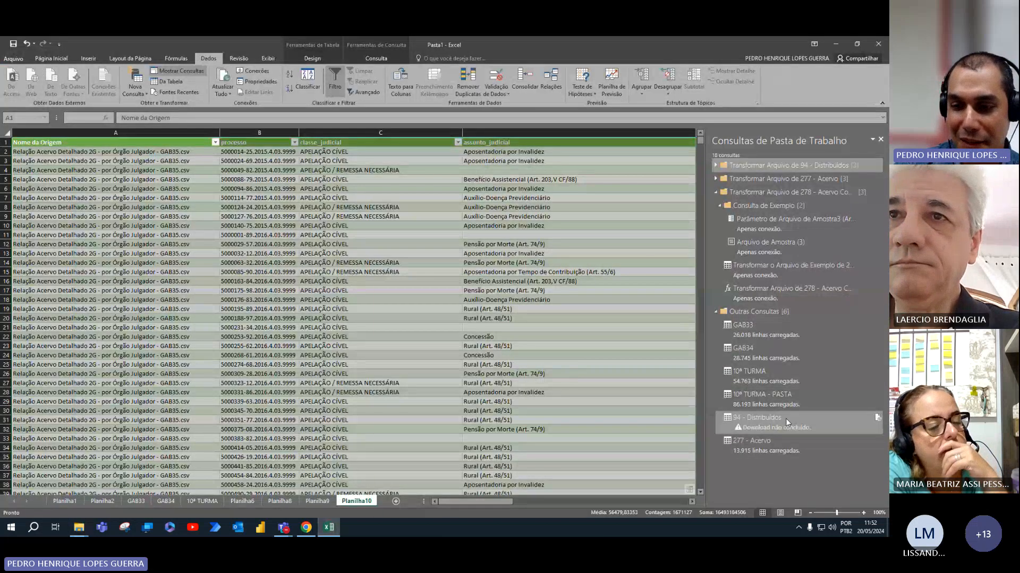
pyautogui.moveTo(786, 418)
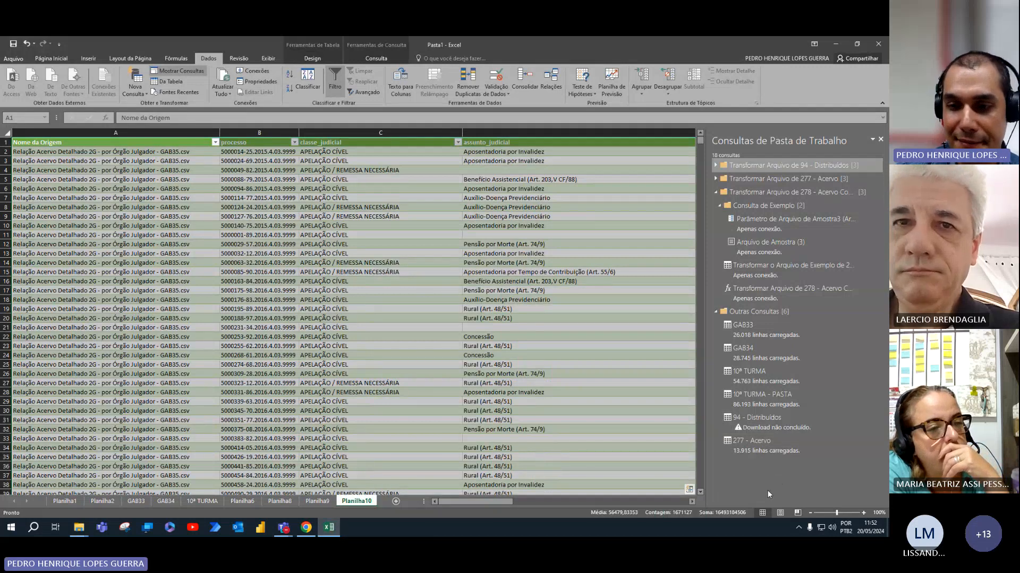
pyautogui.click(226, 73)
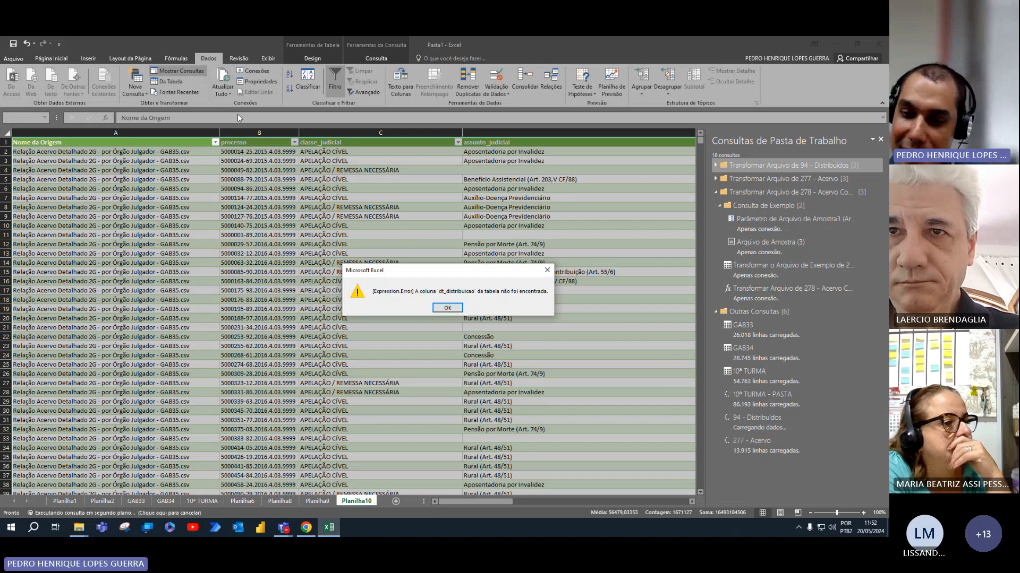
pyautogui.click(449, 307)
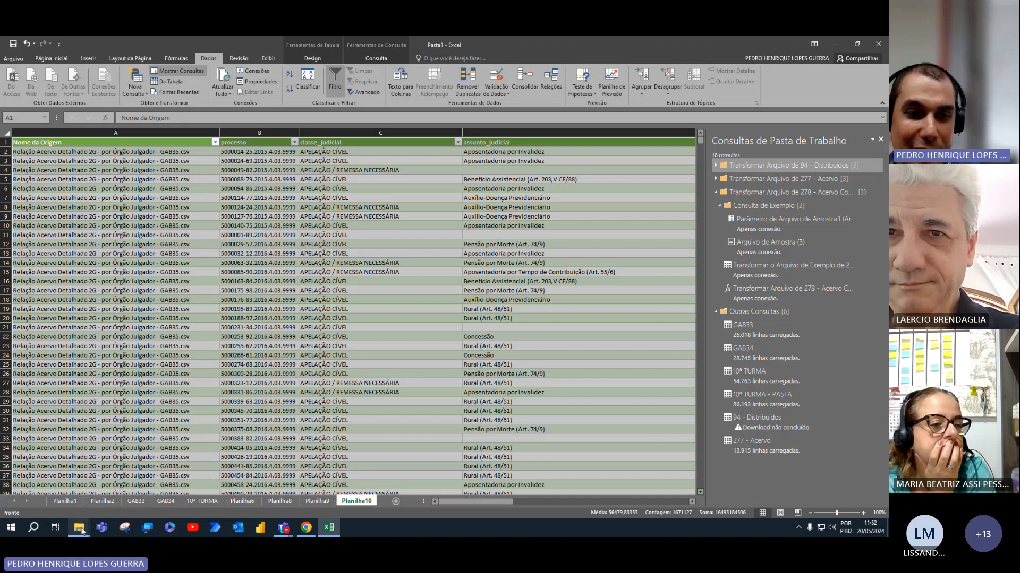
# In File Explorer, move the ID 94 xlsx file from 94 - Distribuídos to the Excel folder inside Atividade 1 - Arquivos Curso Excel.
pyautogui.moveTo(81, 531)
pyautogui.click(114, 506)
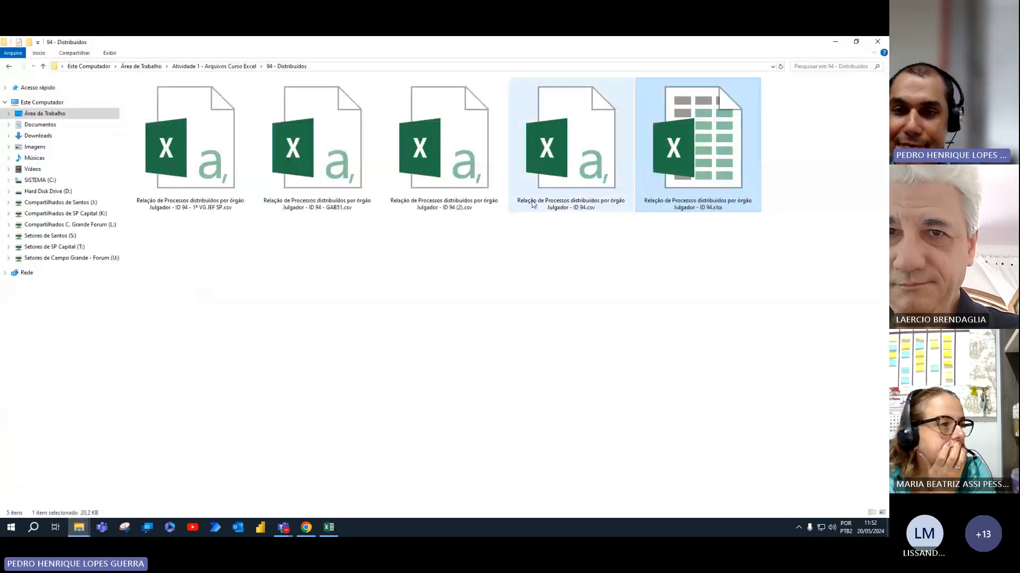
pyautogui.click(560, 180)
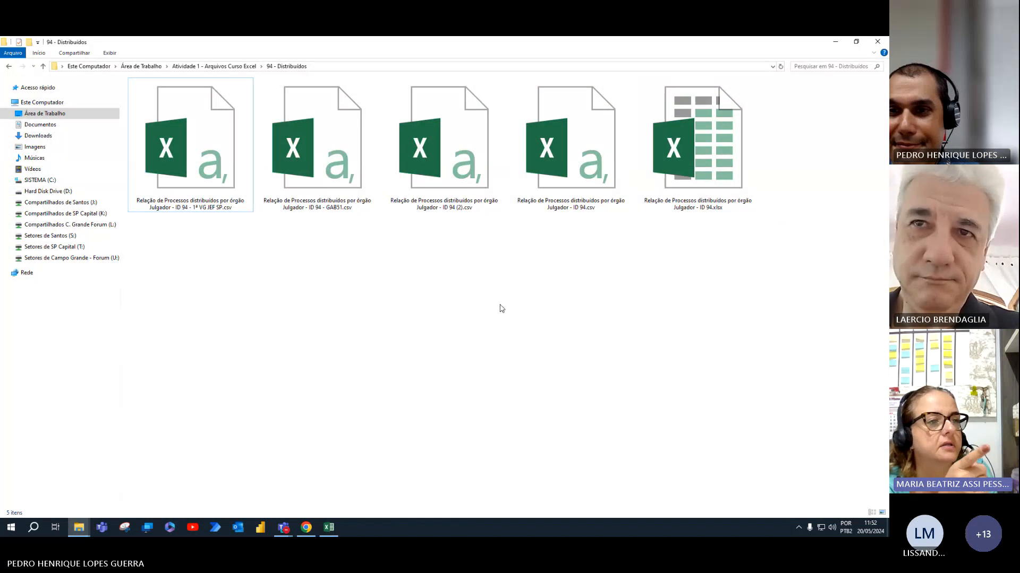
pyautogui.click(719, 163)
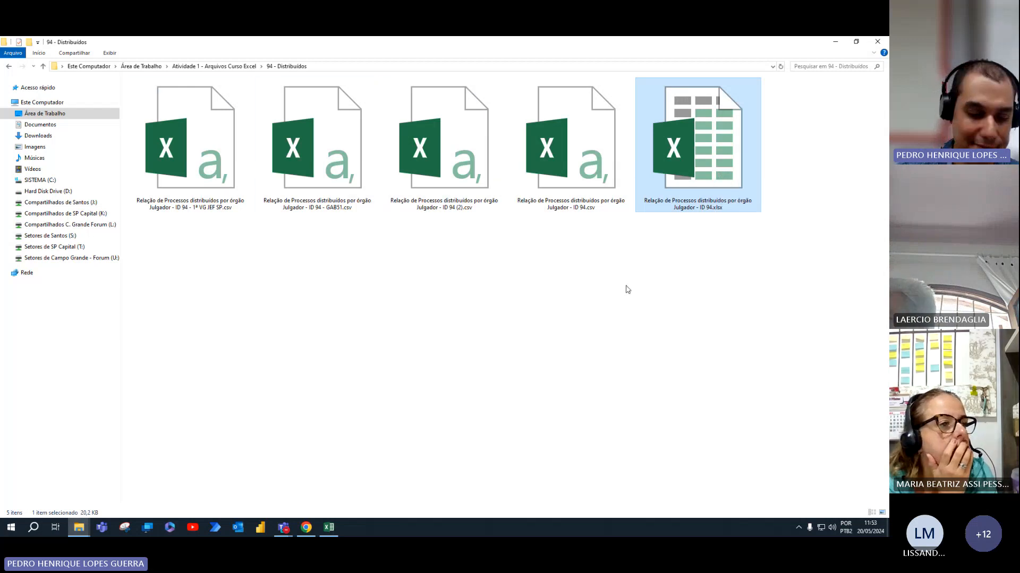
pyautogui.click(245, 66)
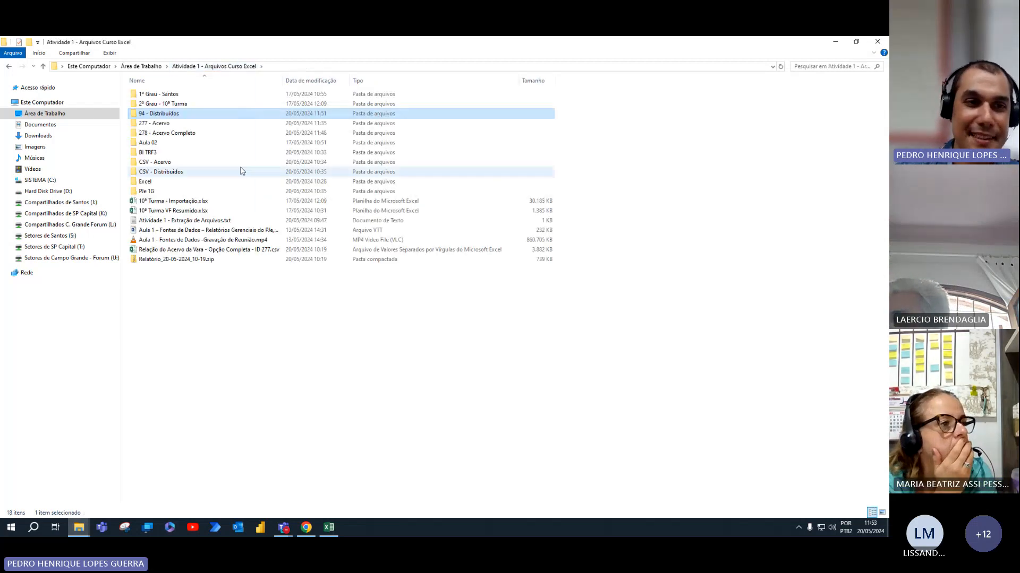
pyautogui.doubleClick(180, 181)
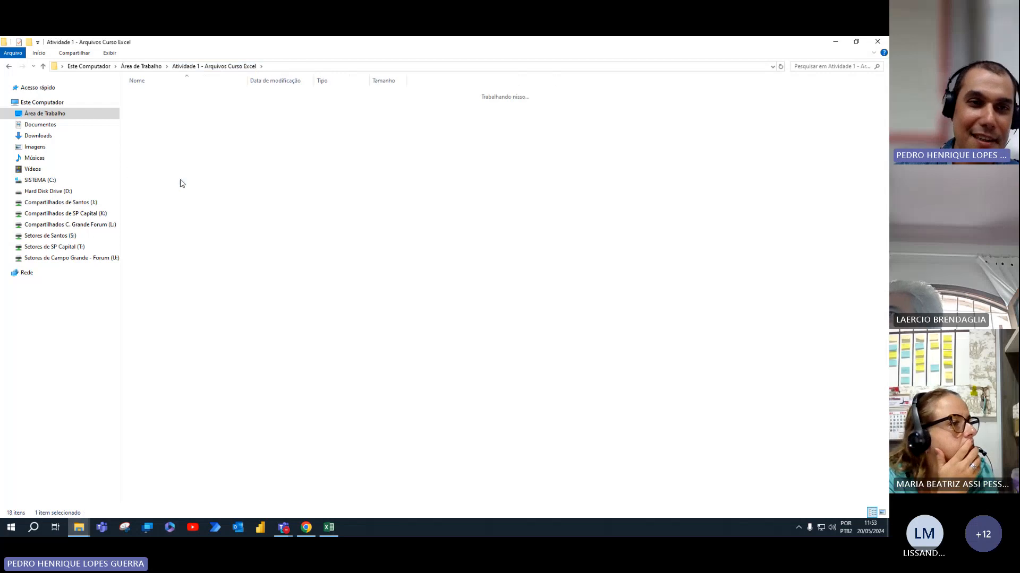
pyautogui.click(218, 239)
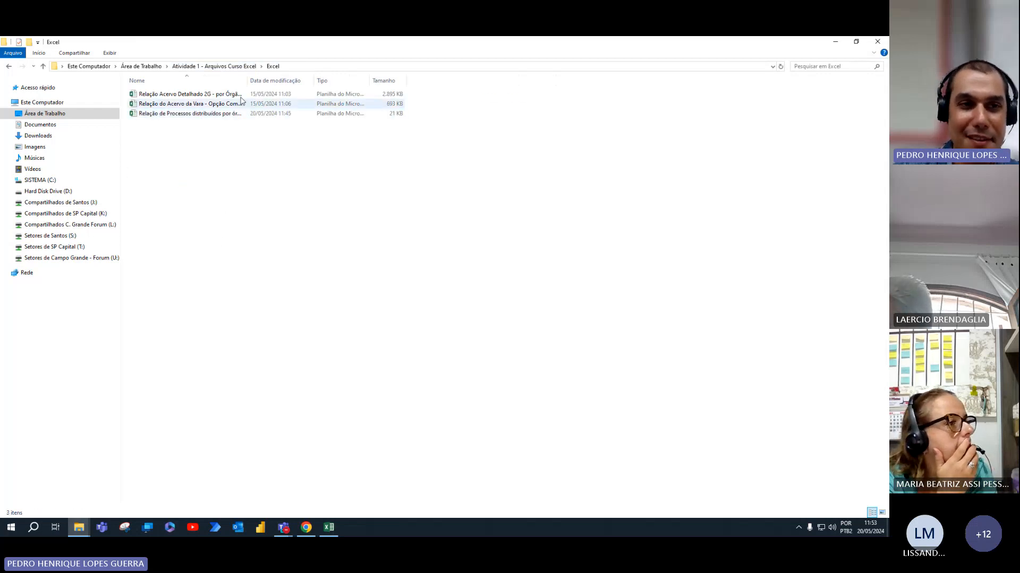
# Return to the Excel workbook and refresh all its queries with only CSV files in 94 - Distribuídos.
pyautogui.click(835, 42)
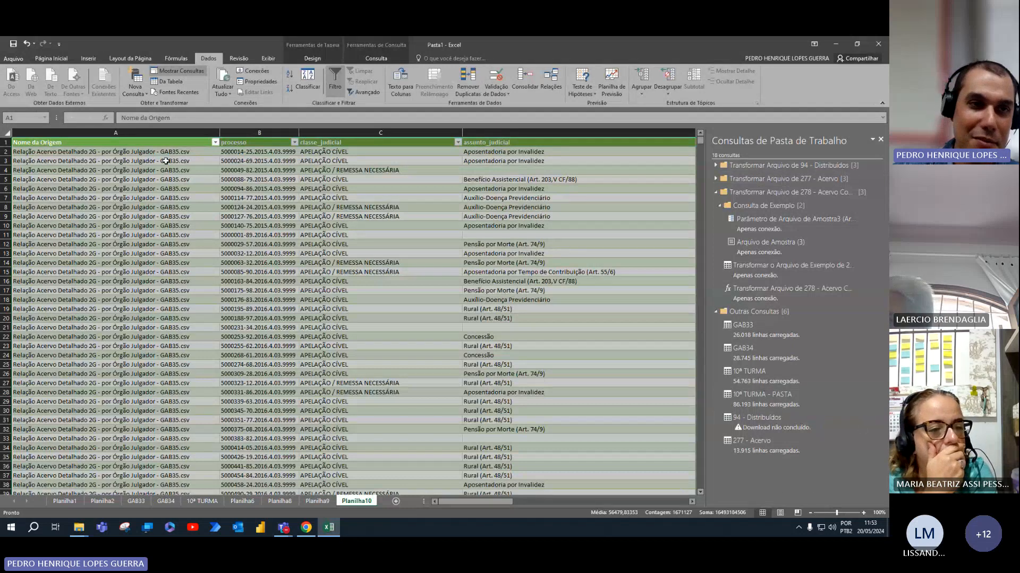
pyautogui.click(223, 74)
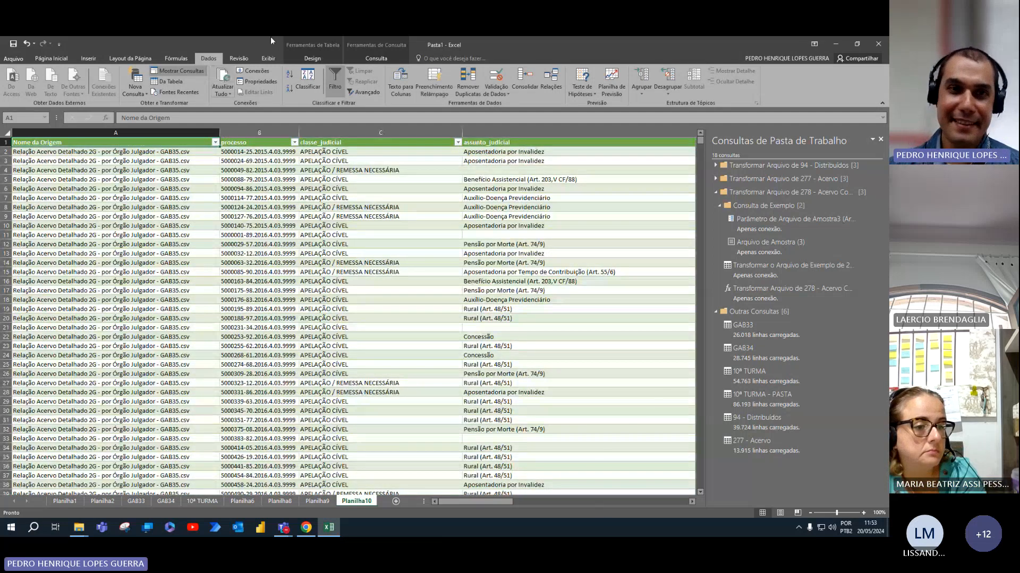
# Compare the 10ª TURMA - PASTA query's details and loaded rows with those of the 10ª TURMA query.
pyautogui.click(17, 44)
pyautogui.click(14, 57)
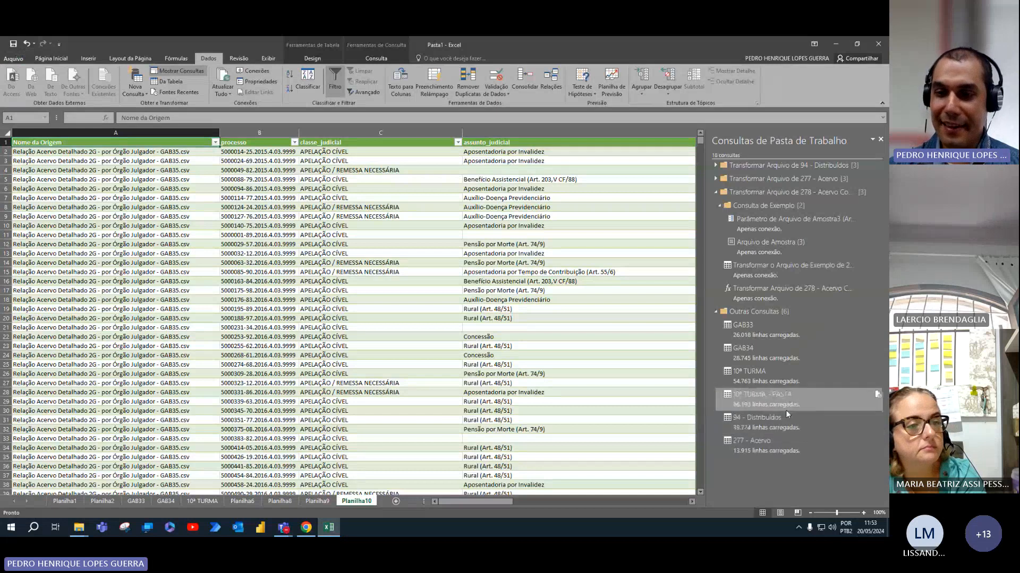
pyautogui.moveTo(778, 402)
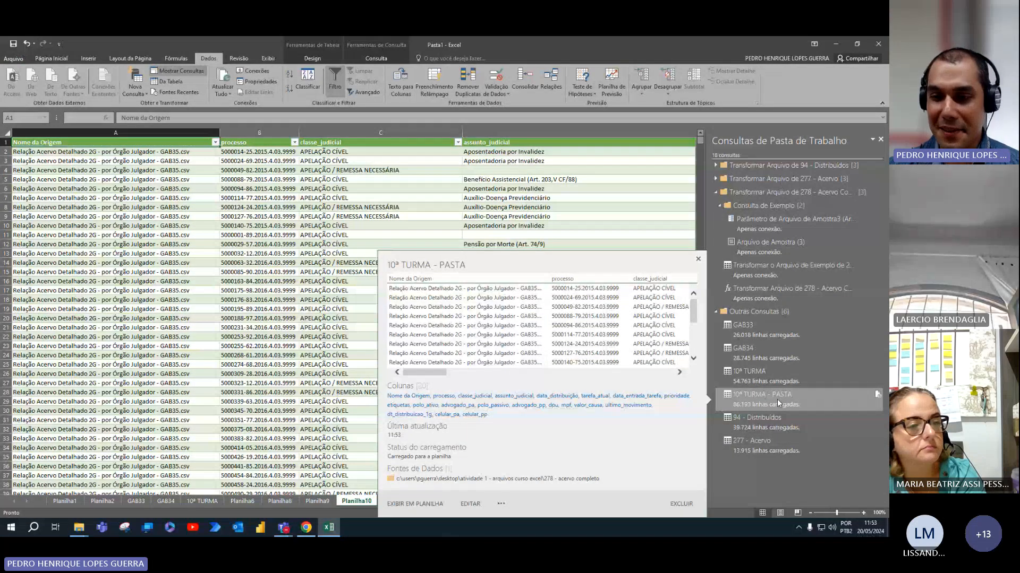
pyautogui.moveTo(781, 374)
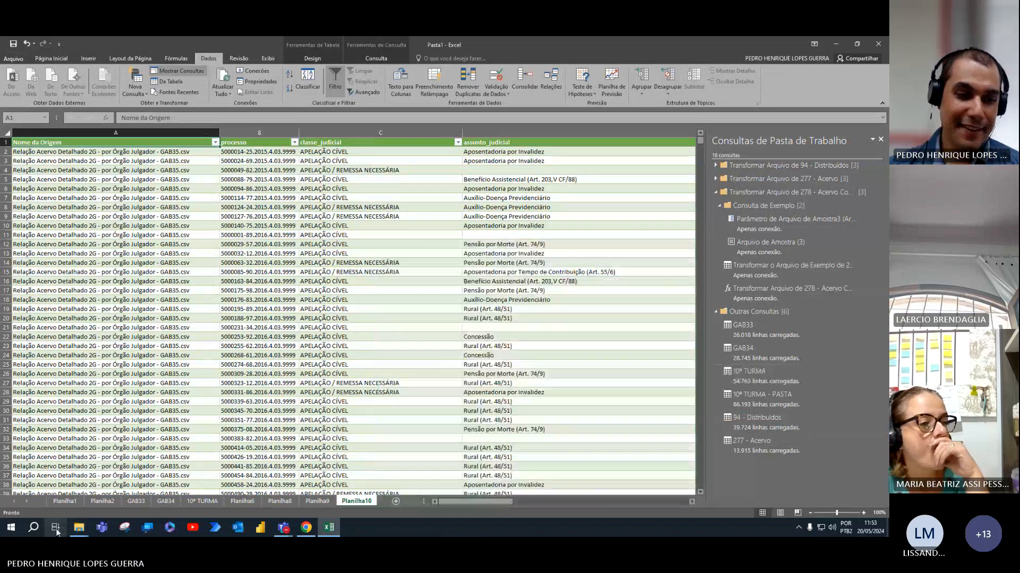
# In File Explorer, move the GAB35 and GAB52 CSV files from 278 - Acervo Completo up to the Atividade 1 - Arquivos Curso Excel folder.
pyautogui.moveTo(74, 531)
pyautogui.click(148, 489)
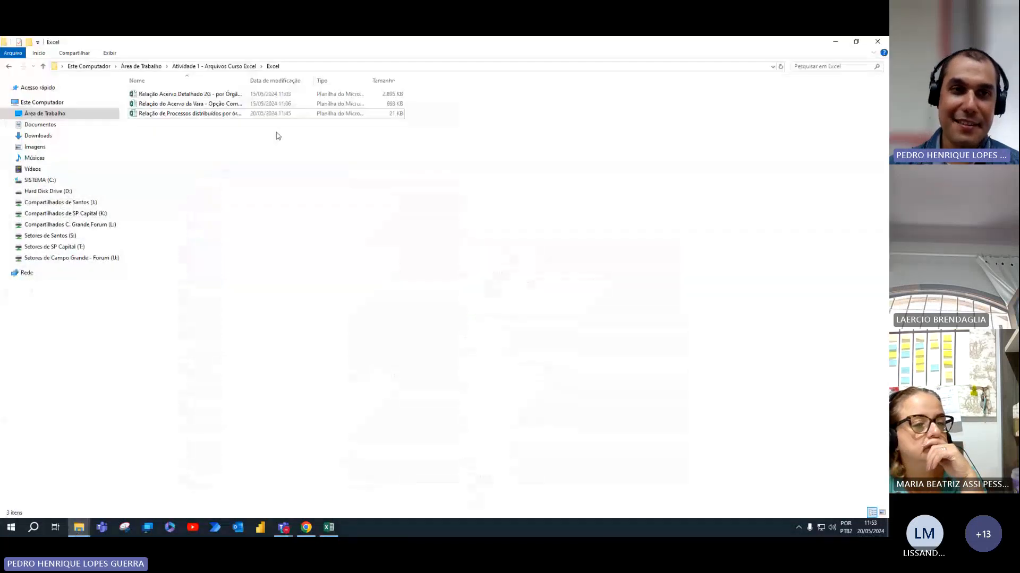
pyautogui.click(238, 66)
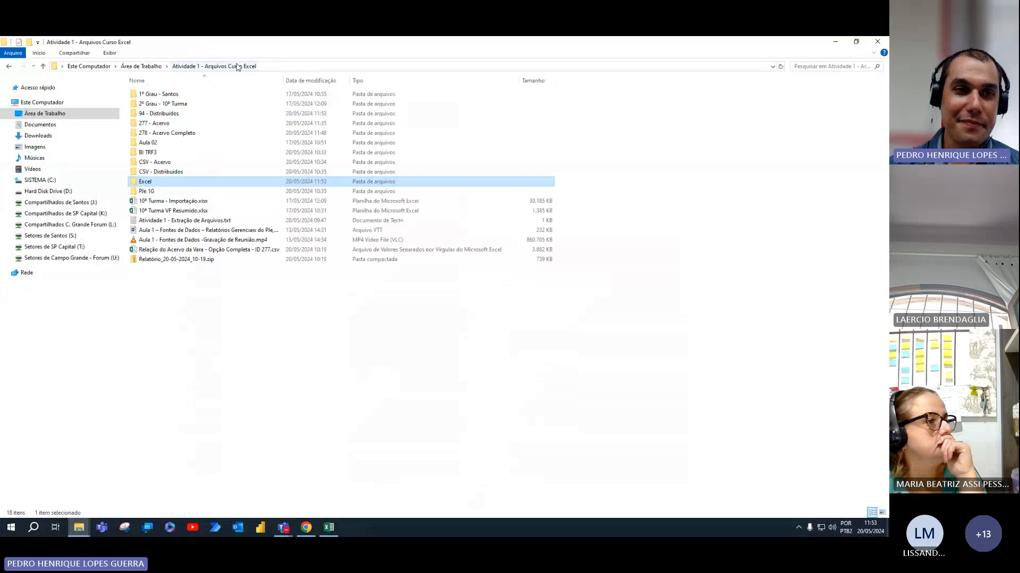
pyautogui.doubleClick(177, 133)
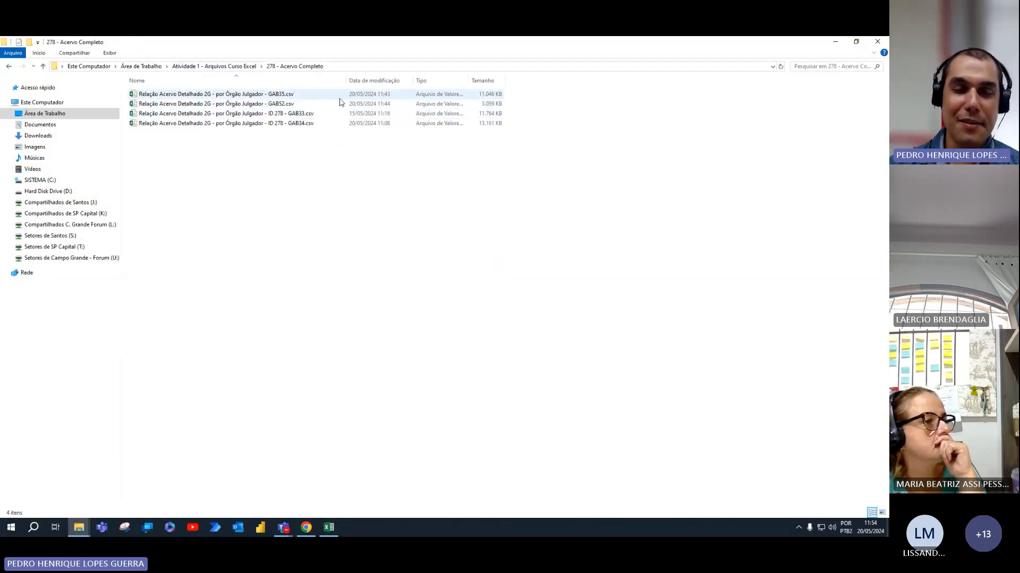
pyautogui.click(247, 103)
pyautogui.keyDown('ctrl'); pyautogui.click(241, 94); pyautogui.keyUp('ctrl')
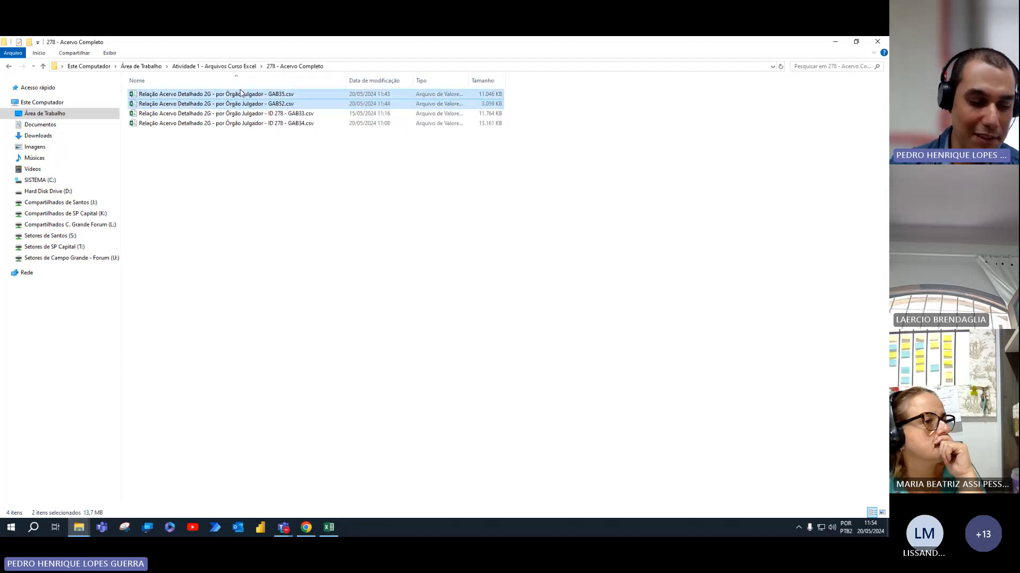
pyautogui.click(236, 67)
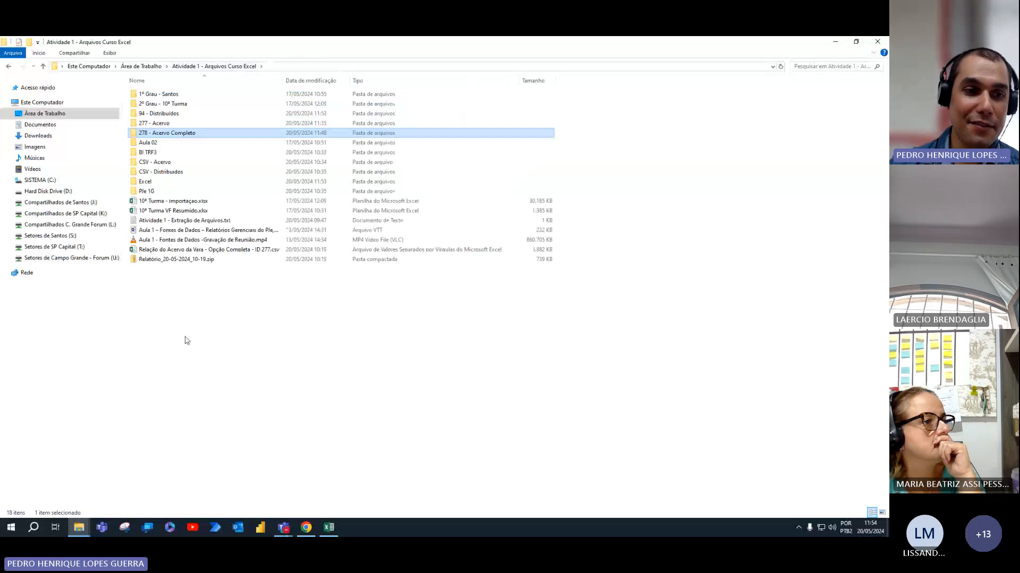
pyautogui.hotkey('ctrl', 'v')
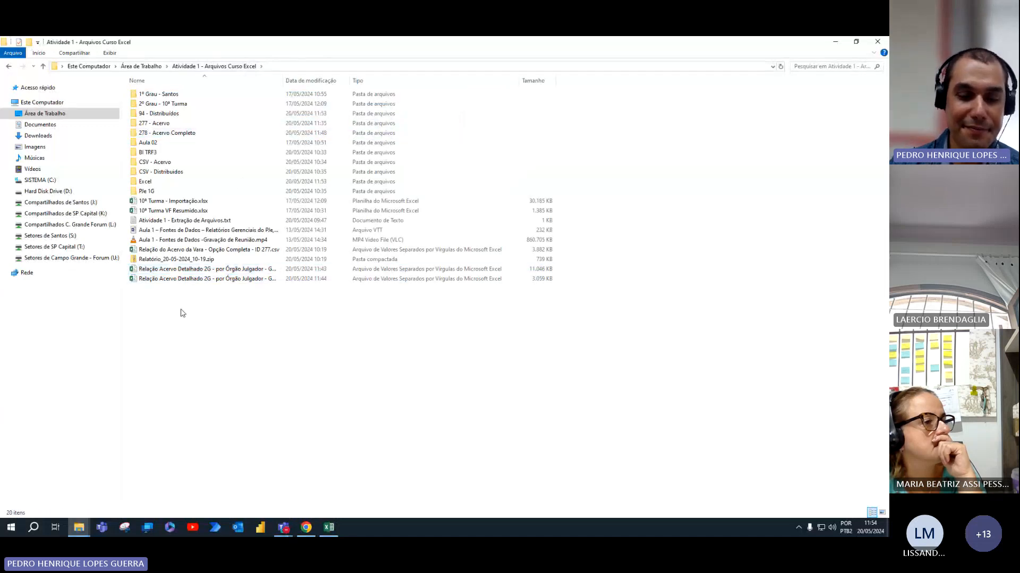
# Switch to the Excel workbook, refresh all queries without the GAB35 and GAB52 files, and compare 10ª TURMA - PASTA with 10ª TURMA.
pyautogui.hotkey('alt', 'Tab')
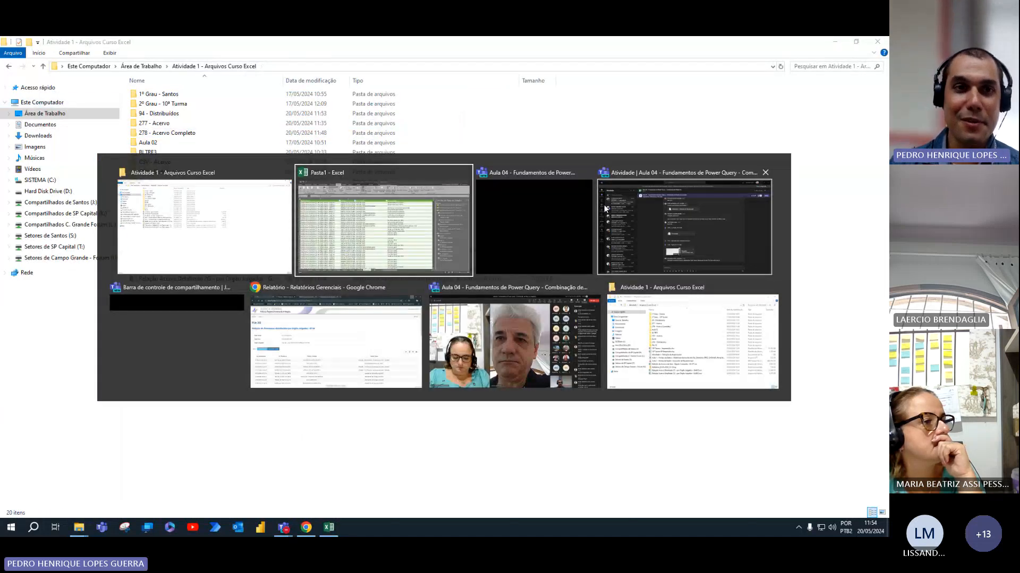
pyautogui.click(227, 77)
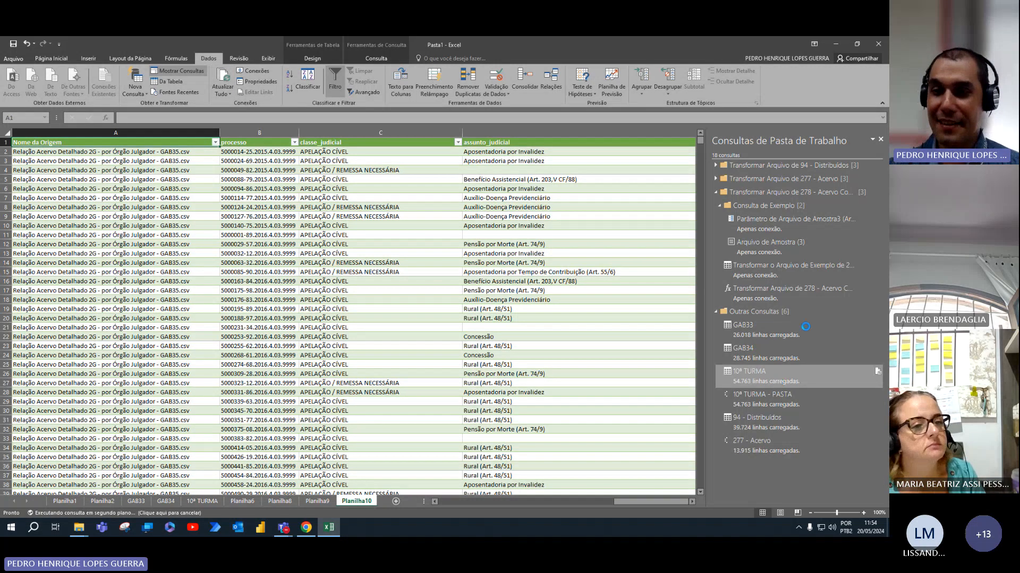
pyautogui.moveTo(805, 327)
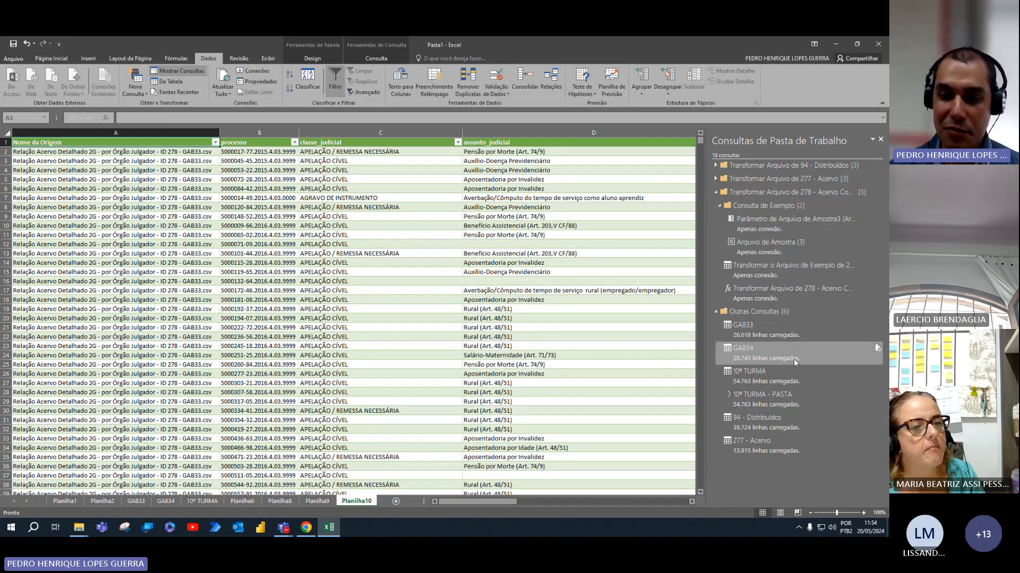
pyautogui.moveTo(794, 363)
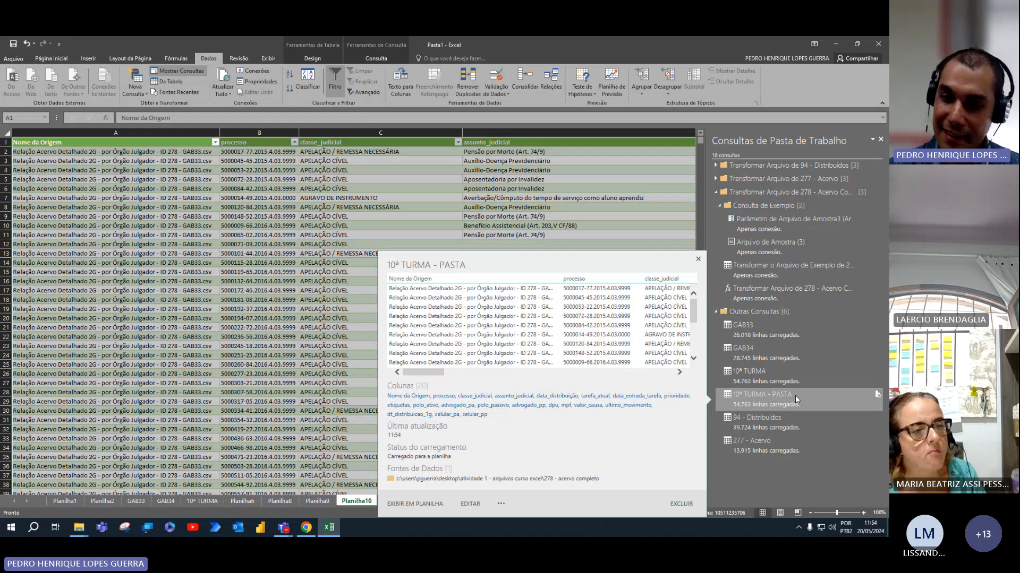
pyautogui.moveTo(762, 374)
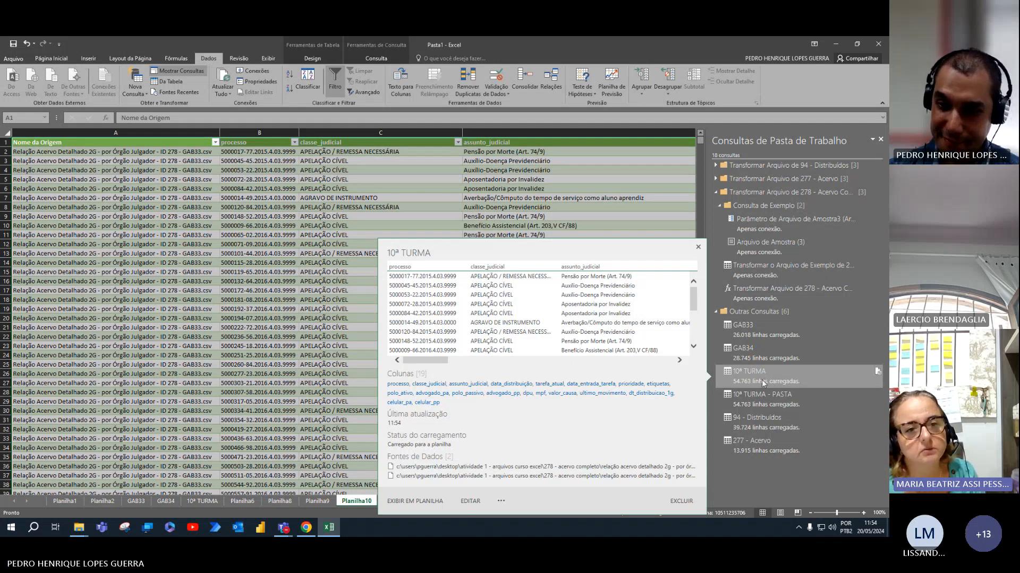
# Return to File Explorer and move the GAB35 and GAB52 CSV files back into the 278 - Acervo Completo folder.
pyautogui.hotkey('alt', 'Tab')
pyautogui.hotkey('alt', 'Tab')
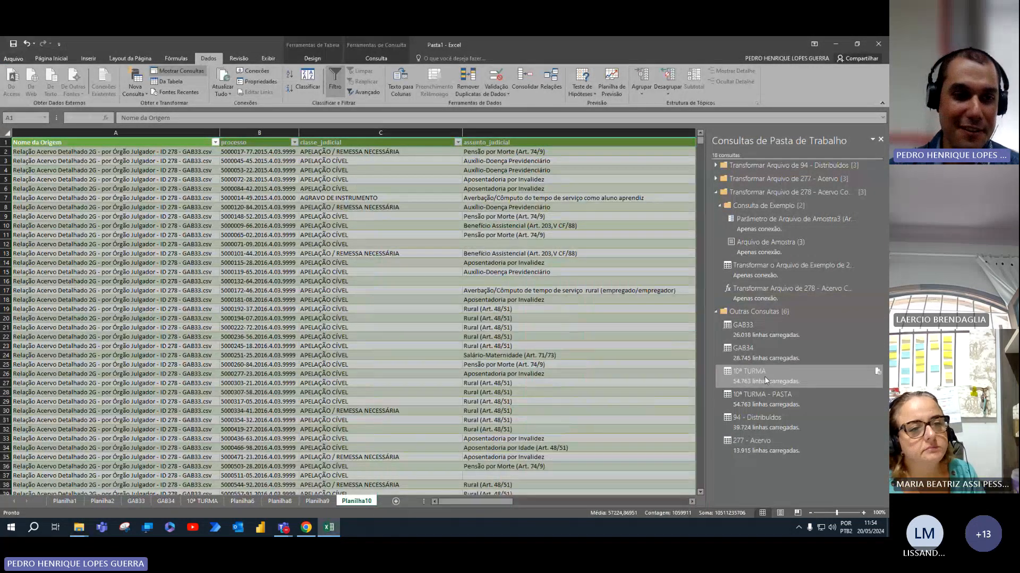
pyautogui.hotkey('alt', 'Tab')
pyautogui.moveTo(186, 286); pyautogui.dragTo(180, 273)
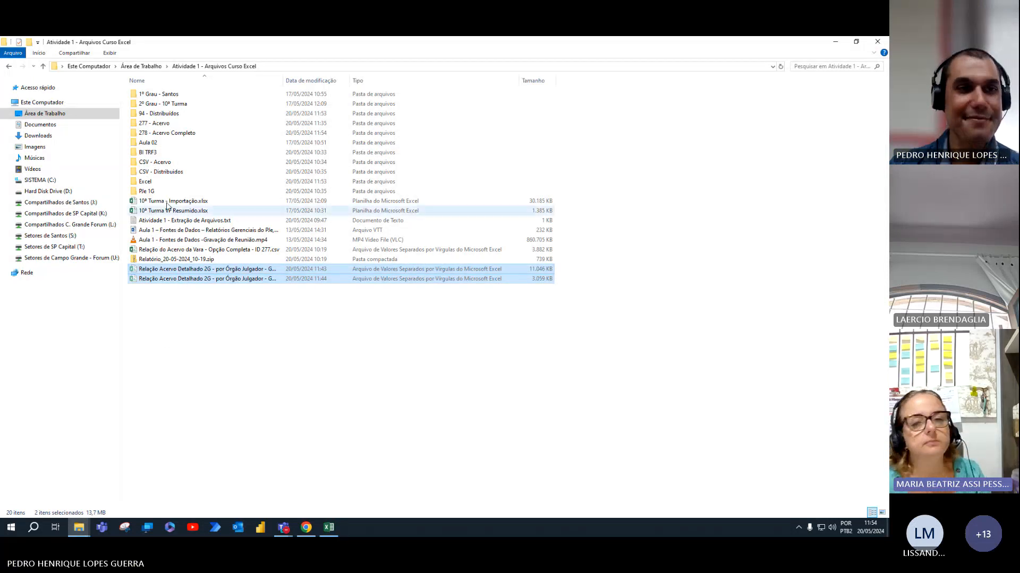
pyautogui.doubleClick(171, 133)
pyautogui.hotkey('ctrl', 'v')
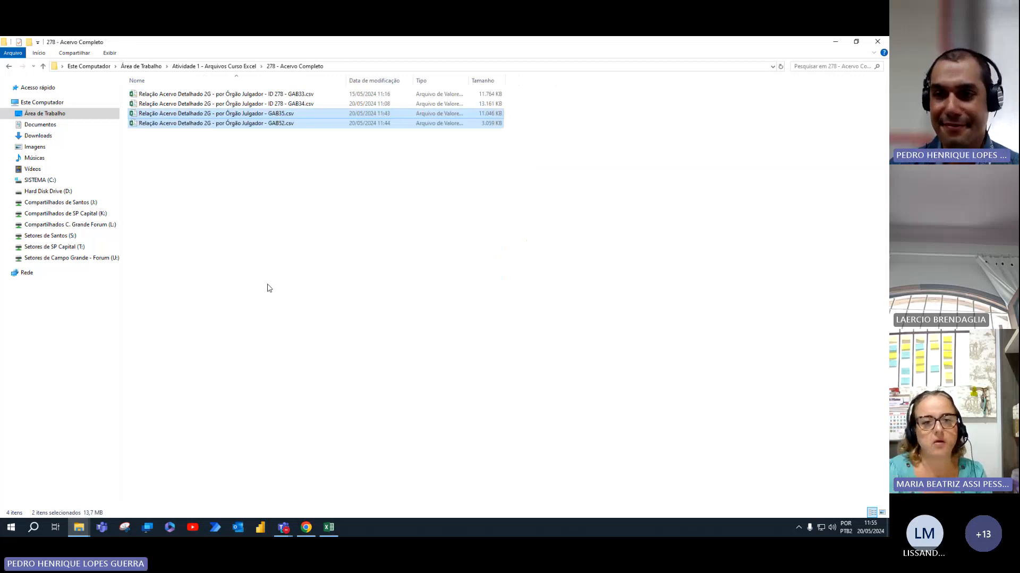
# Switch to the Excel workbook, refresh all queries with the four CSV files in place, and check 10ª TURMA - PASTA.
pyautogui.hotkey('alt', 'Tab')
pyautogui.click(224, 76)
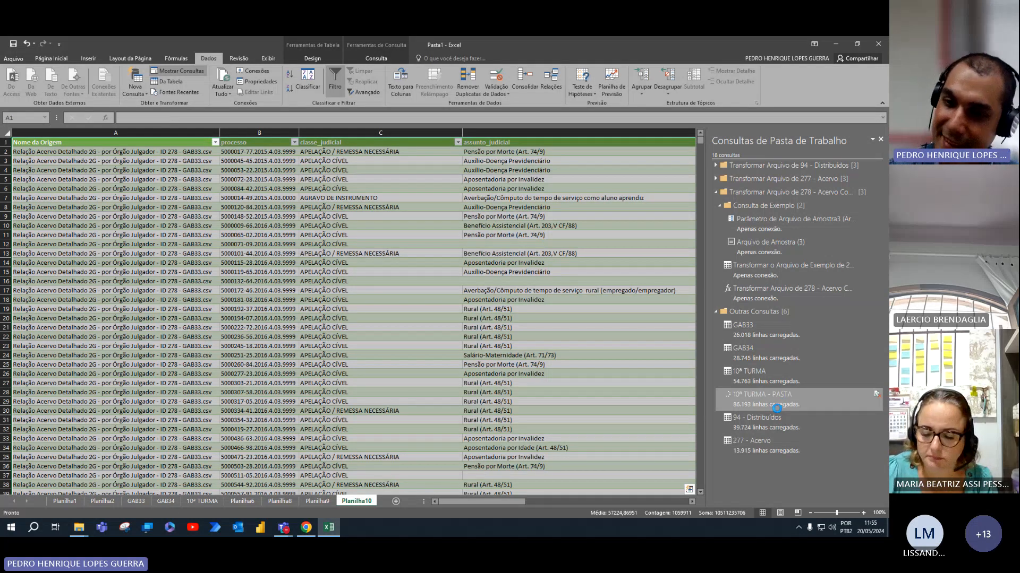
pyautogui.moveTo(753, 375)
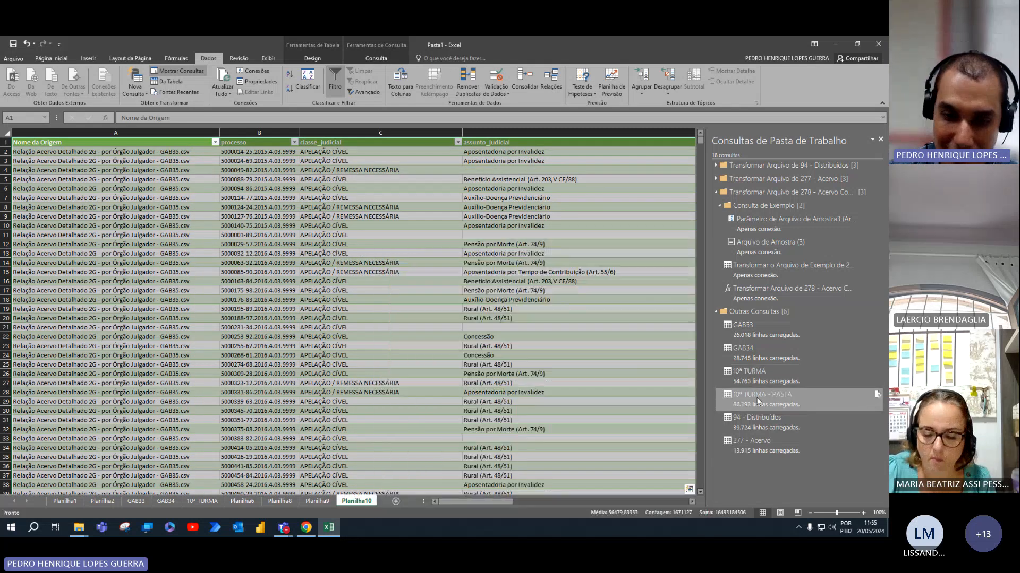
pyautogui.moveTo(758, 401)
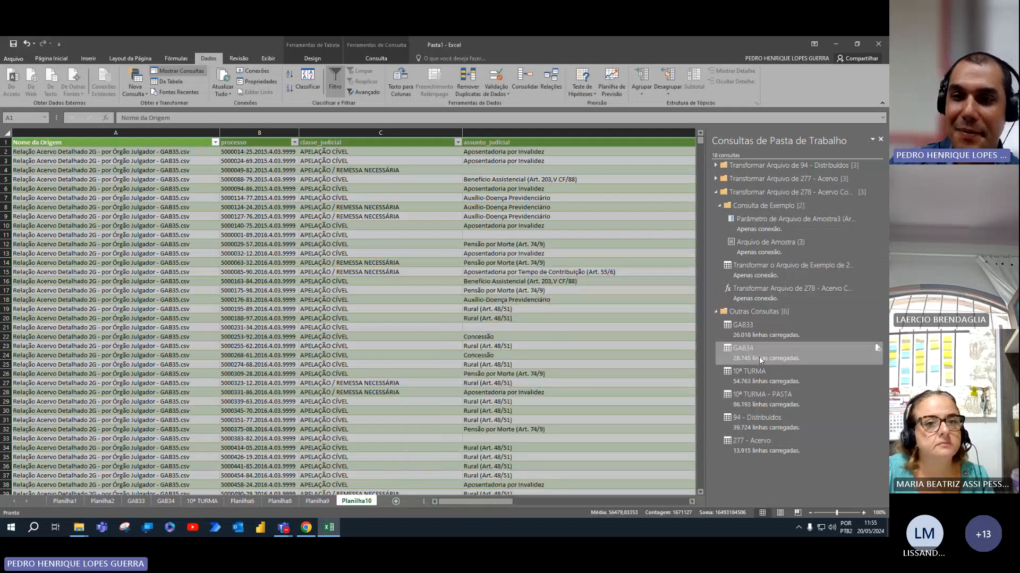
# Collapse the 278 - Acervo Completo transformation group, then open the Power Query Editor and show its full query list.
pyautogui.click(717, 195)
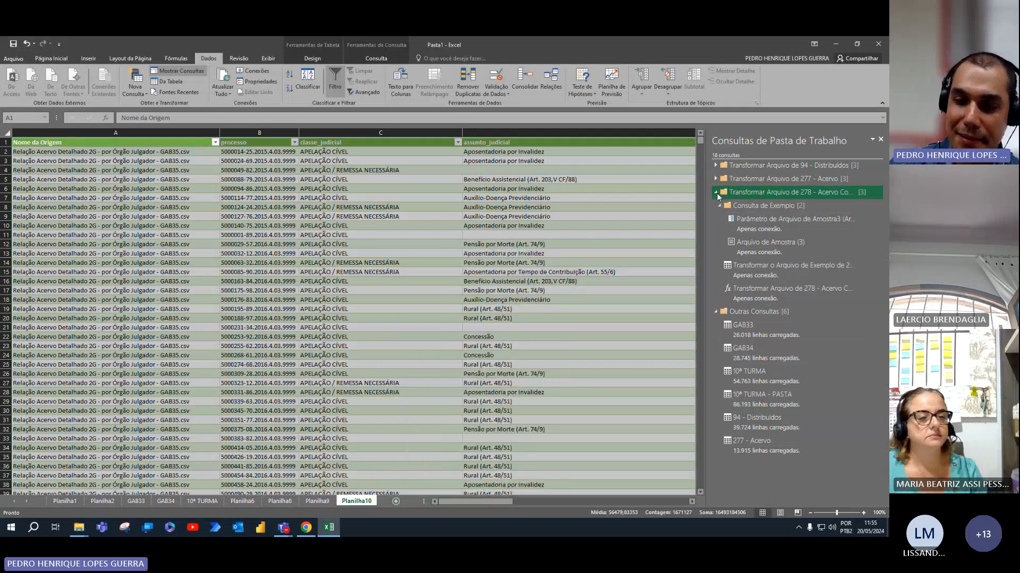
pyautogui.click(716, 193)
pyautogui.click(372, 57)
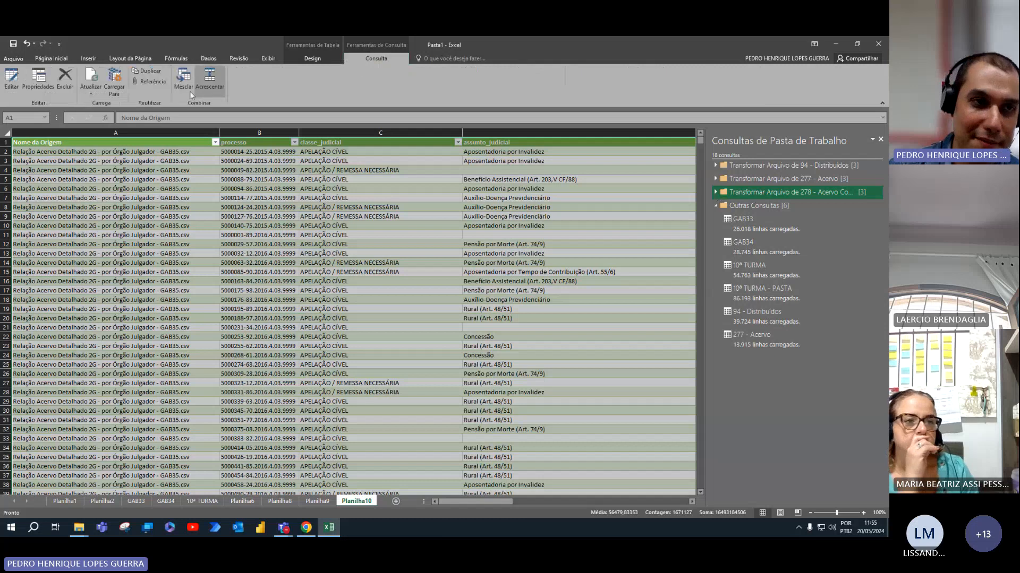
pyautogui.click(10, 79)
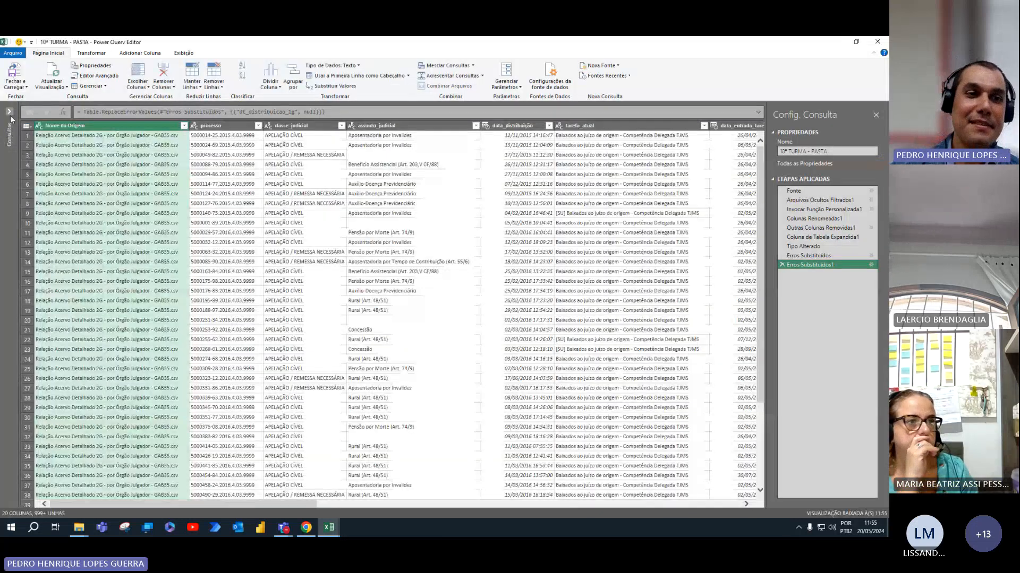
pyautogui.click(9, 111)
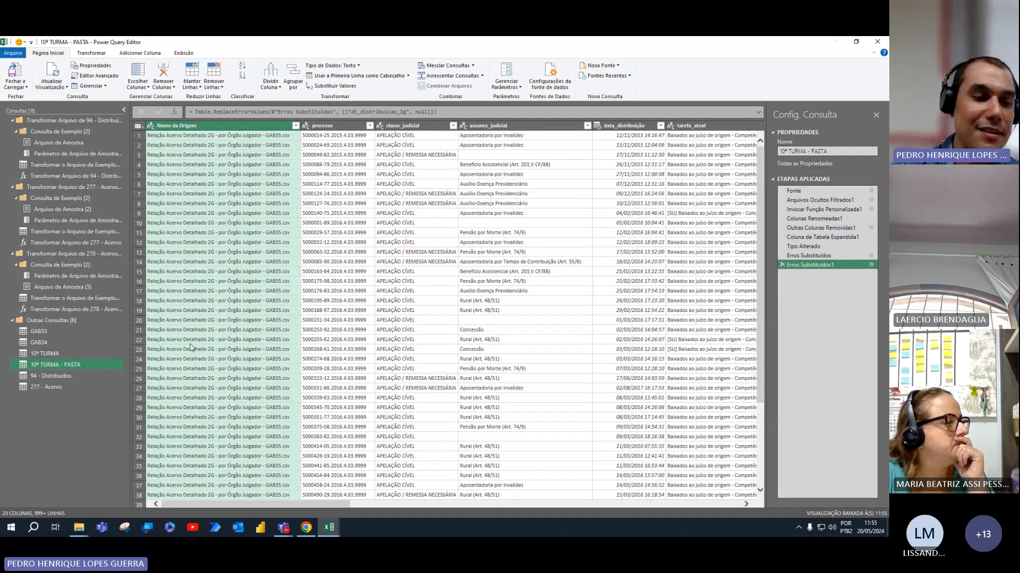
# Duplicate the GAB34 query and rename the copy GAB35.
pyautogui.click(44, 344)
pyautogui.rightClick(43, 344)
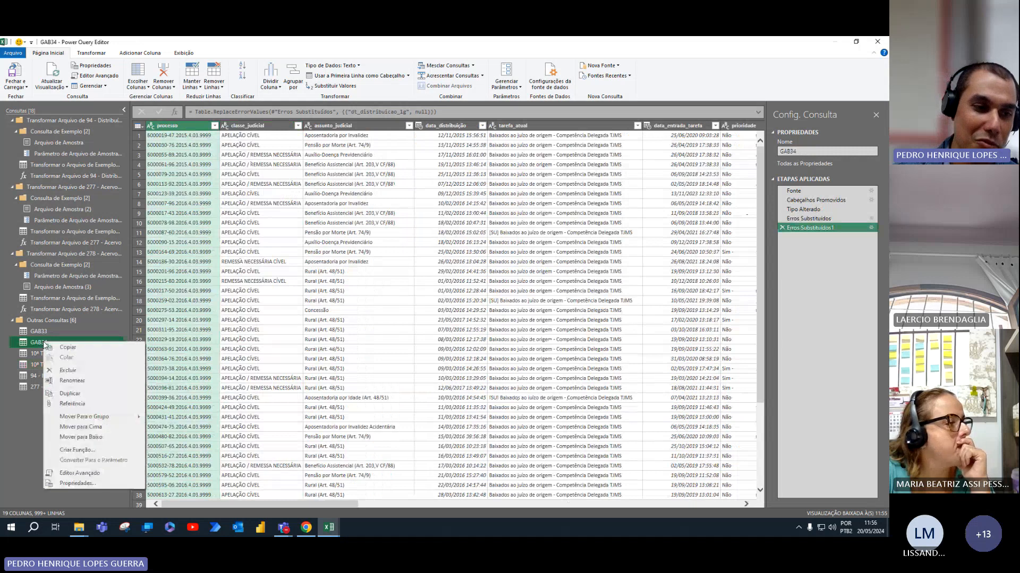
pyautogui.click(107, 393)
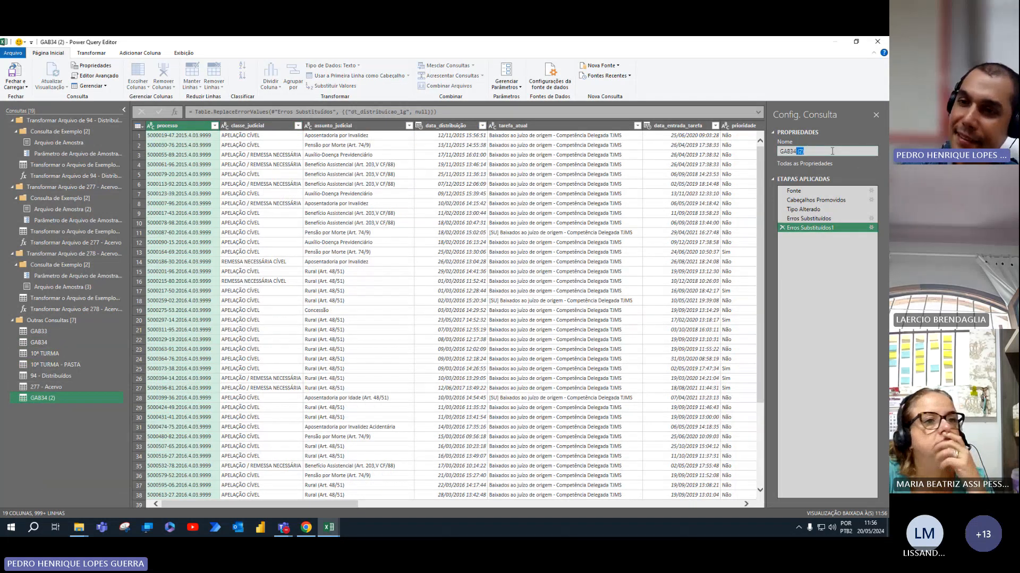
pyautogui.write('5')
pyautogui.press('Return')
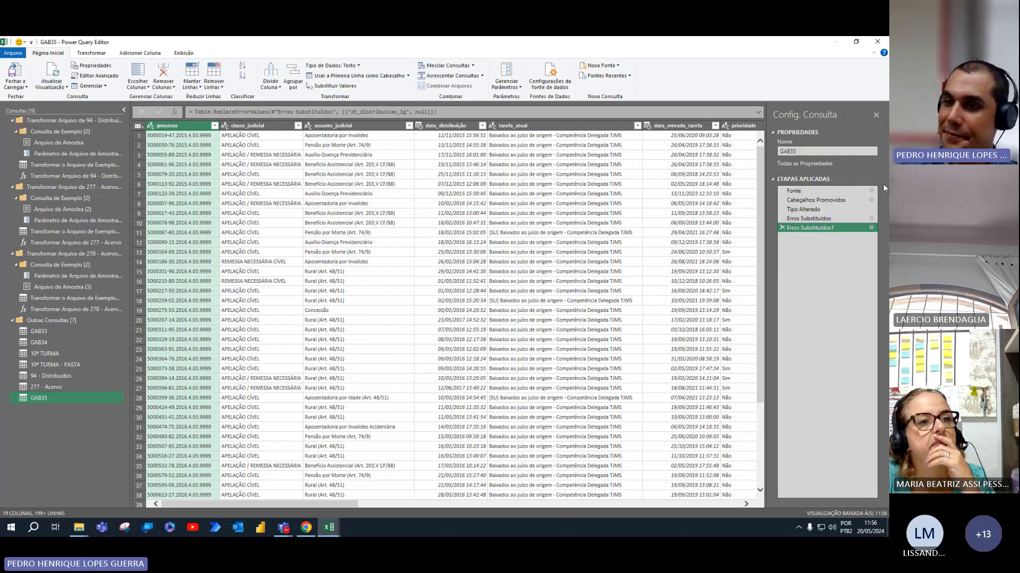
# Change the GAB35 query's source file to Relação Acervo Detalhado 2G - por Órgão Julgador - GAB35.csv in 278 - Acervo Completo and show its final applied step.
pyautogui.click(872, 190)
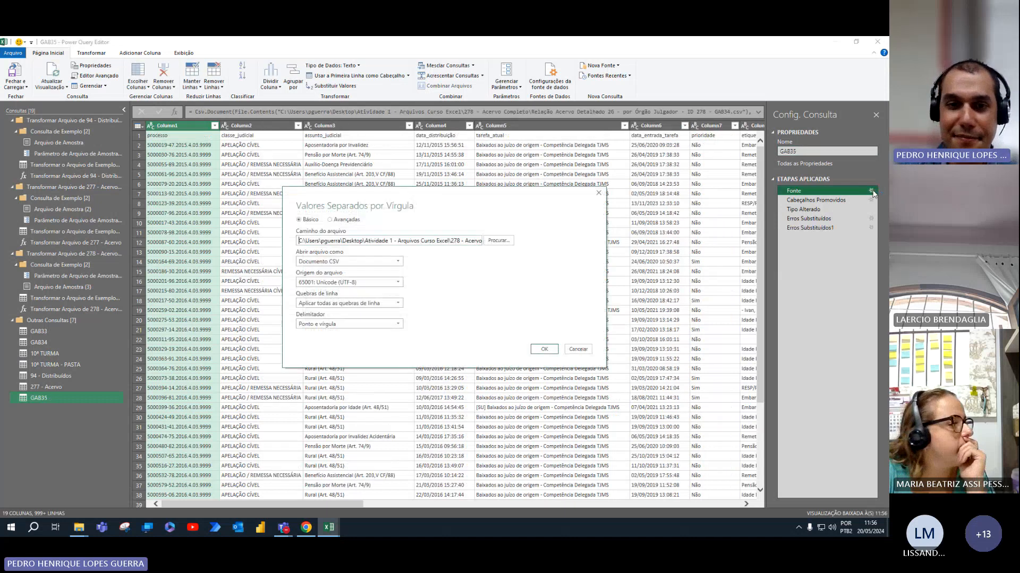
pyautogui.click(487, 243)
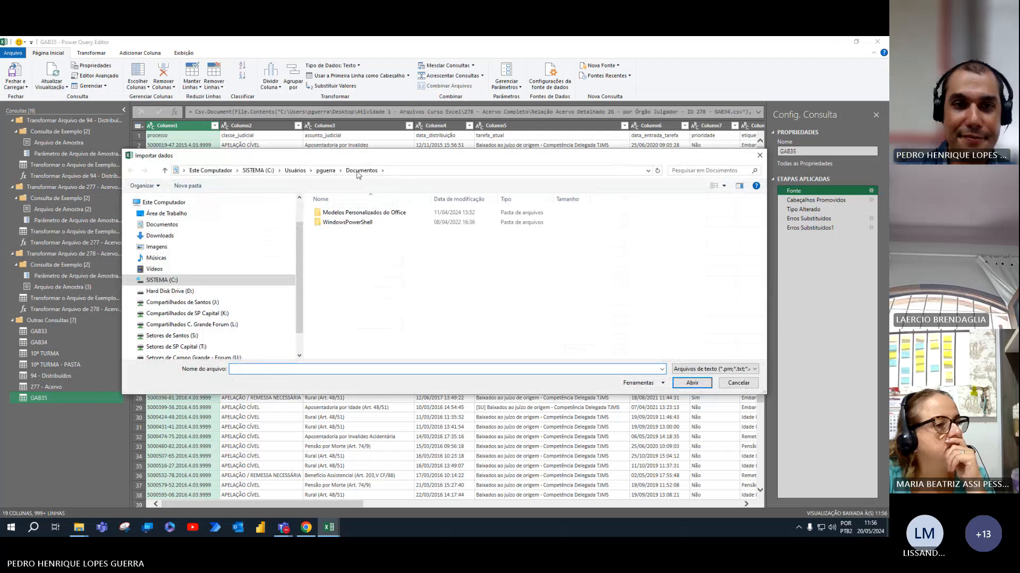
pyautogui.click(191, 215)
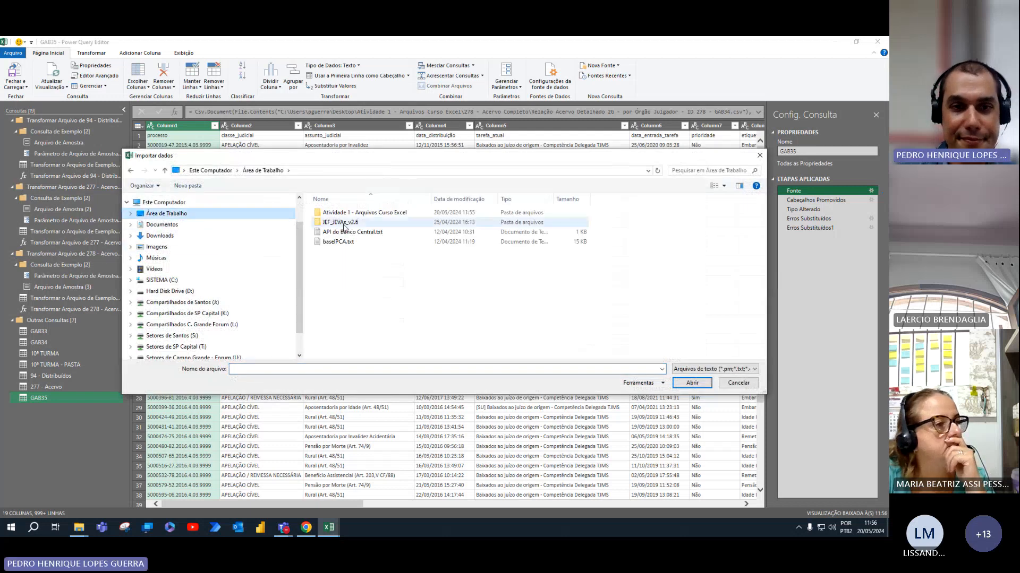
pyautogui.doubleClick(380, 215)
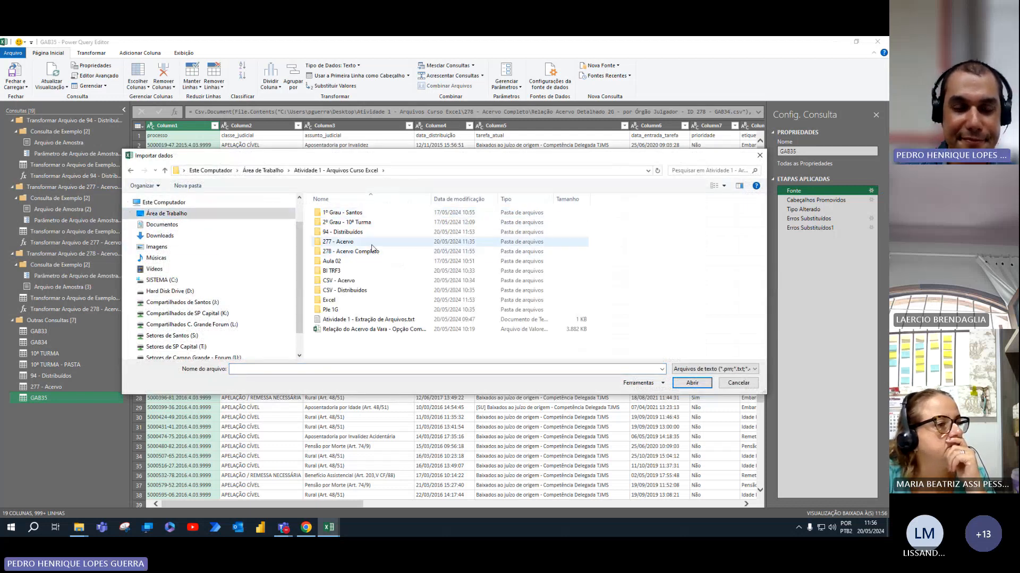
pyautogui.doubleClick(374, 261)
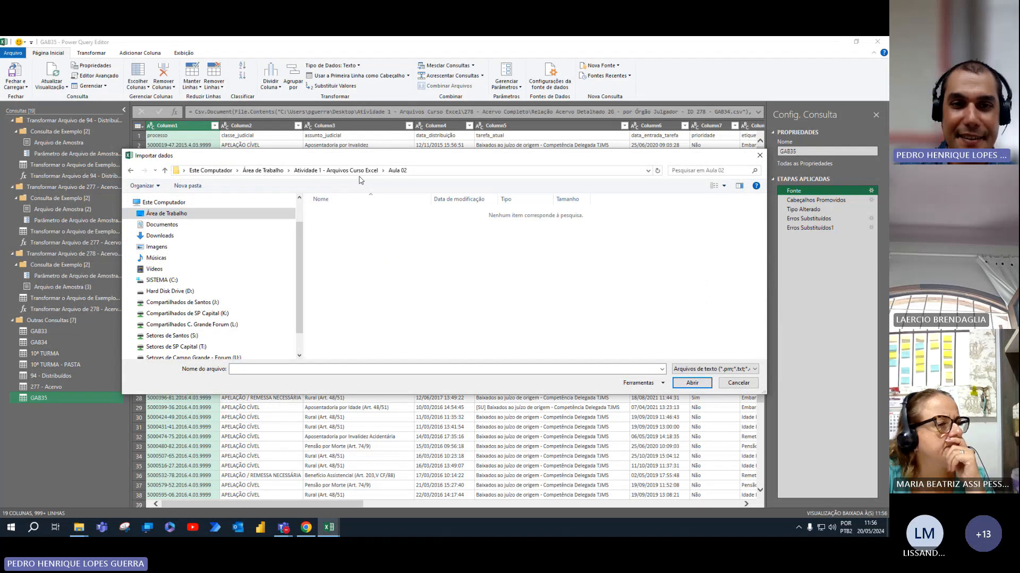
pyautogui.click(361, 171)
pyautogui.doubleClick(372, 242)
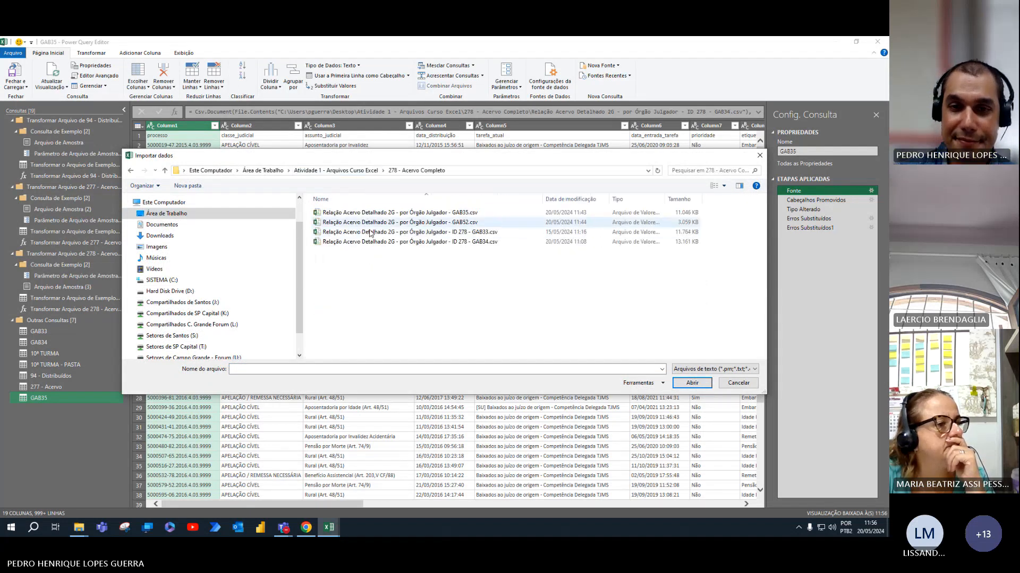
pyautogui.click(374, 212)
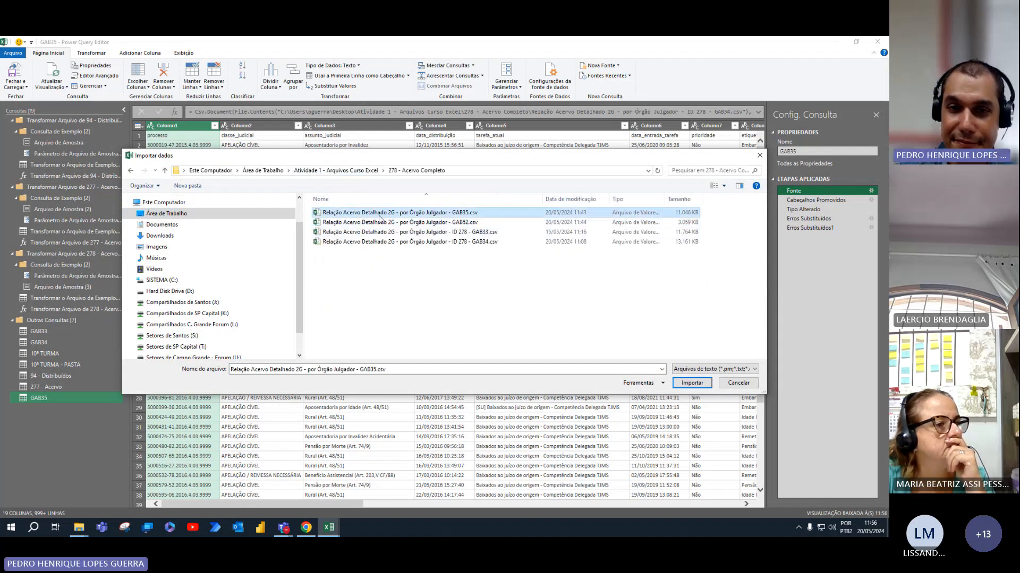
pyautogui.click(684, 386)
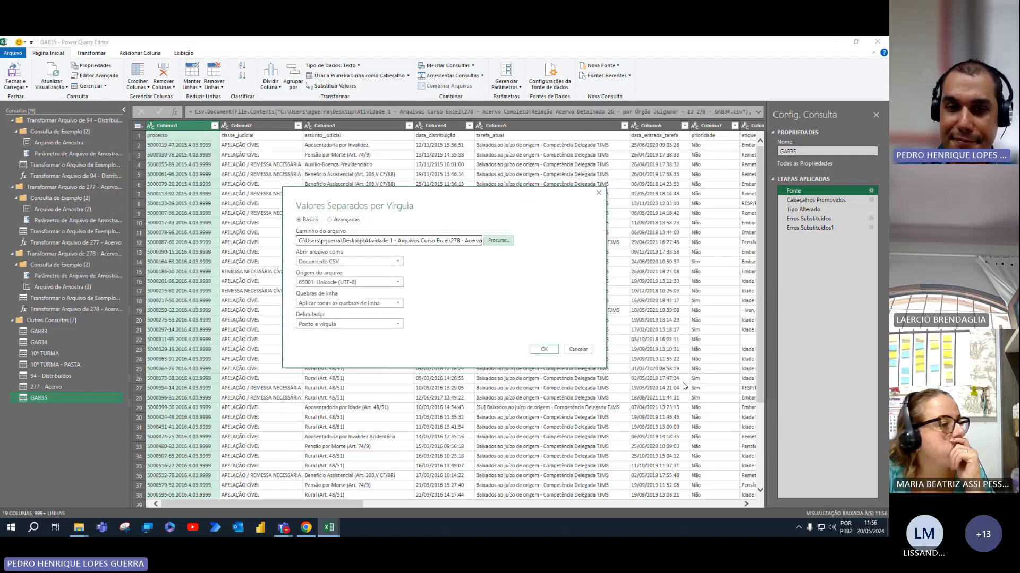
pyautogui.click(542, 350)
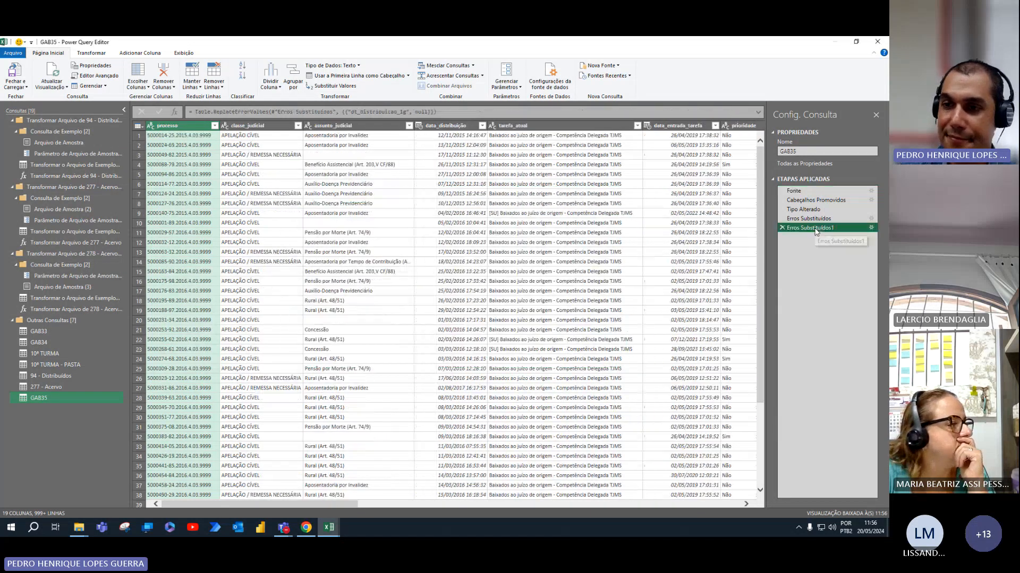
pyautogui.click(813, 228)
# Duplicate the GAB35 query and rename the copy GAB52.
pyautogui.rightClick(40, 398)
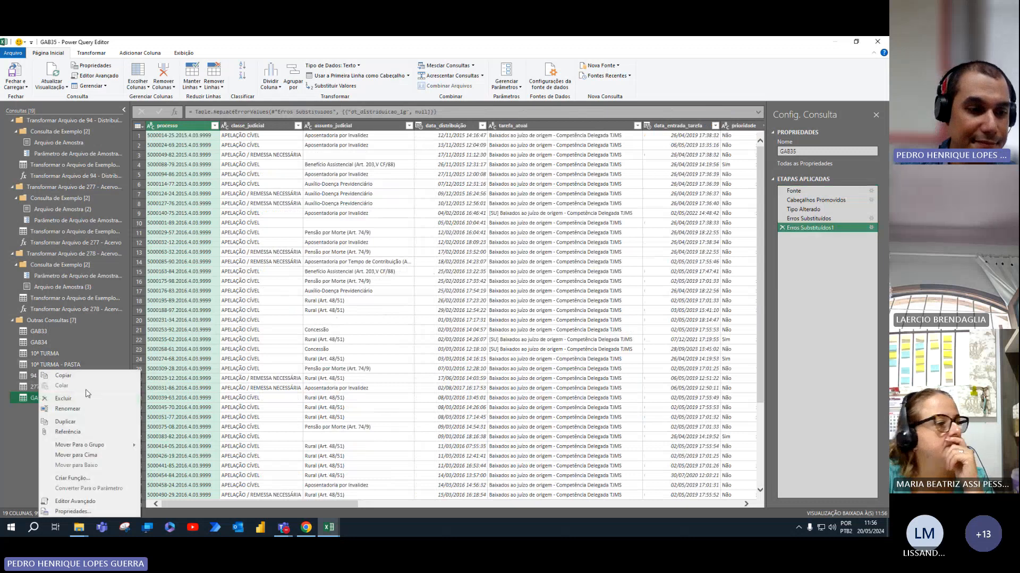
pyautogui.click(98, 423)
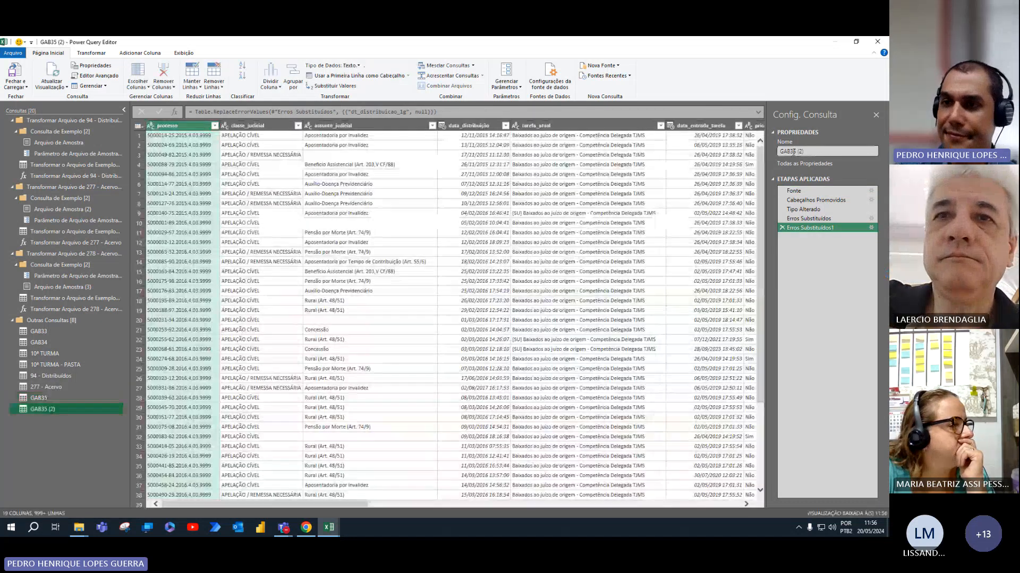
pyautogui.moveTo(791, 151); pyautogui.dragTo(812, 151)
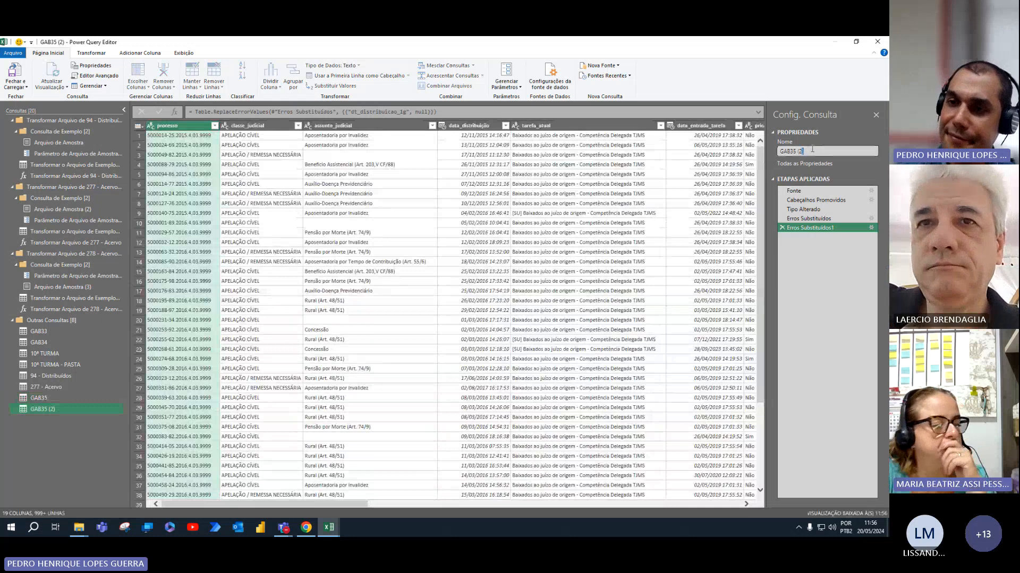
pyautogui.write('52')
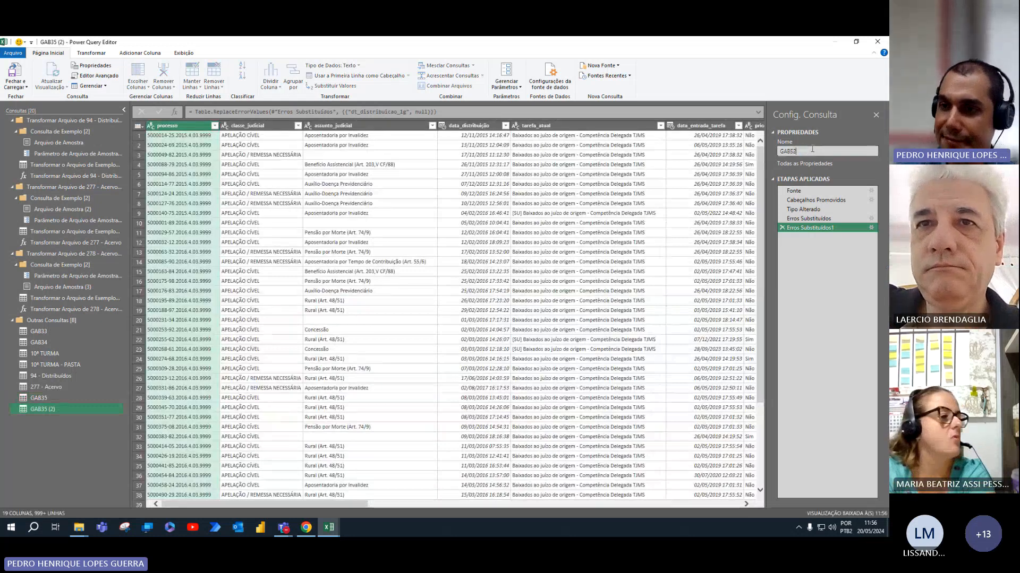
pyautogui.press('Return')
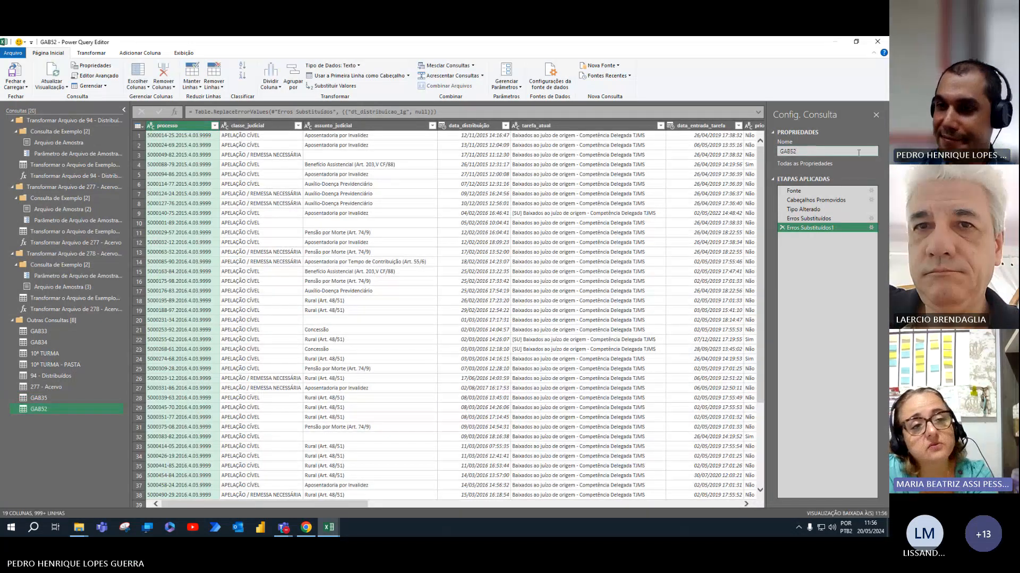
# Change the GAB52 query's source file to Relação Acervo Detalhado 2G - por Órgão Julgador - GAB52.csv in 278 - Acervo Completo and show its final applied step.
pyautogui.click(872, 190)
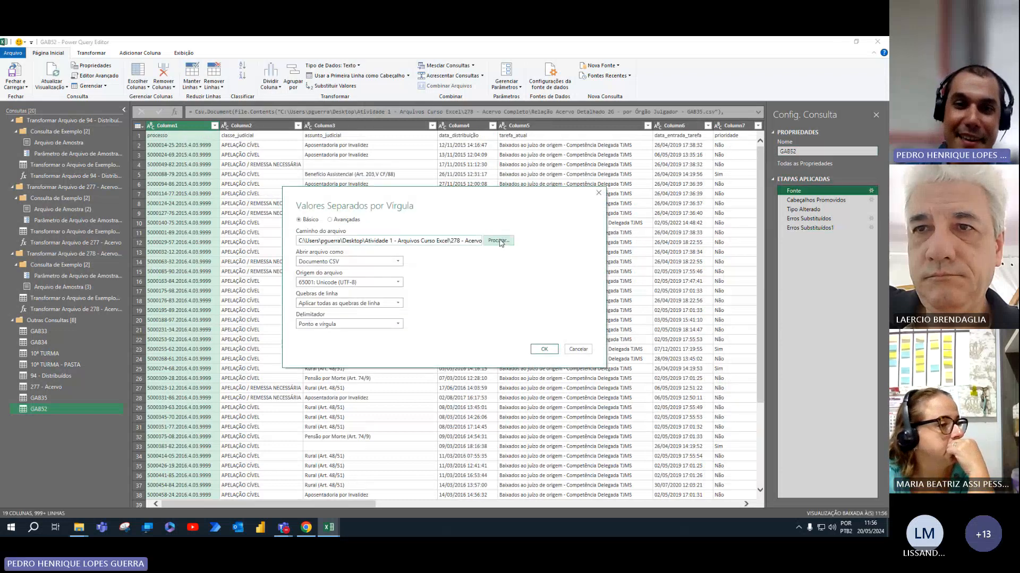
pyautogui.click(502, 243)
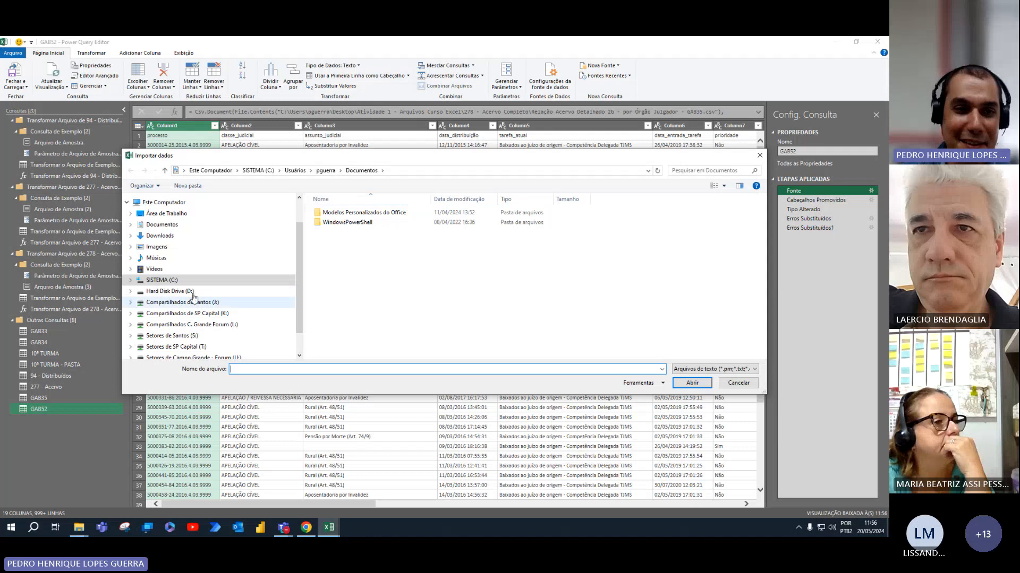
pyautogui.click(175, 281)
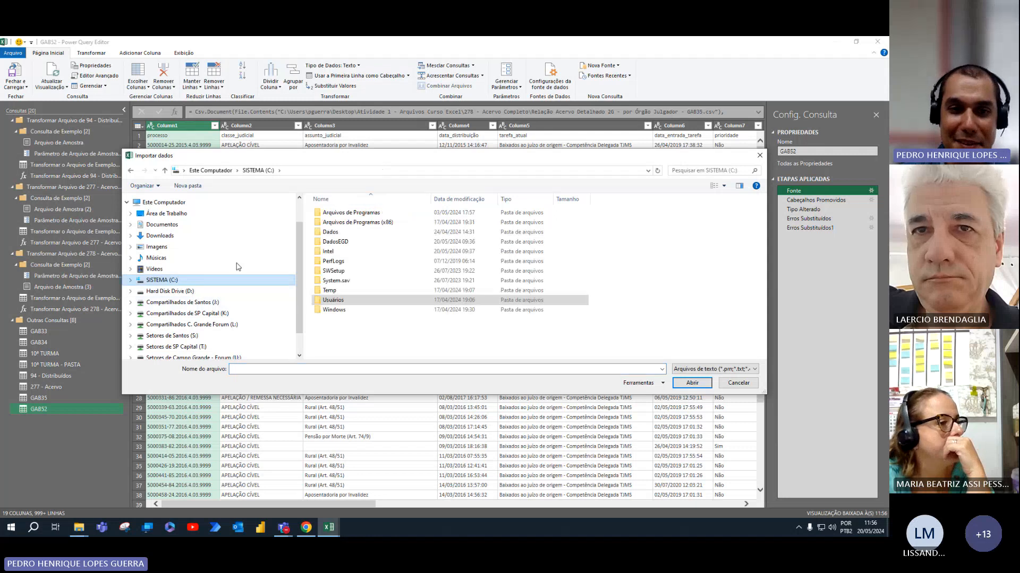
pyautogui.click(186, 214)
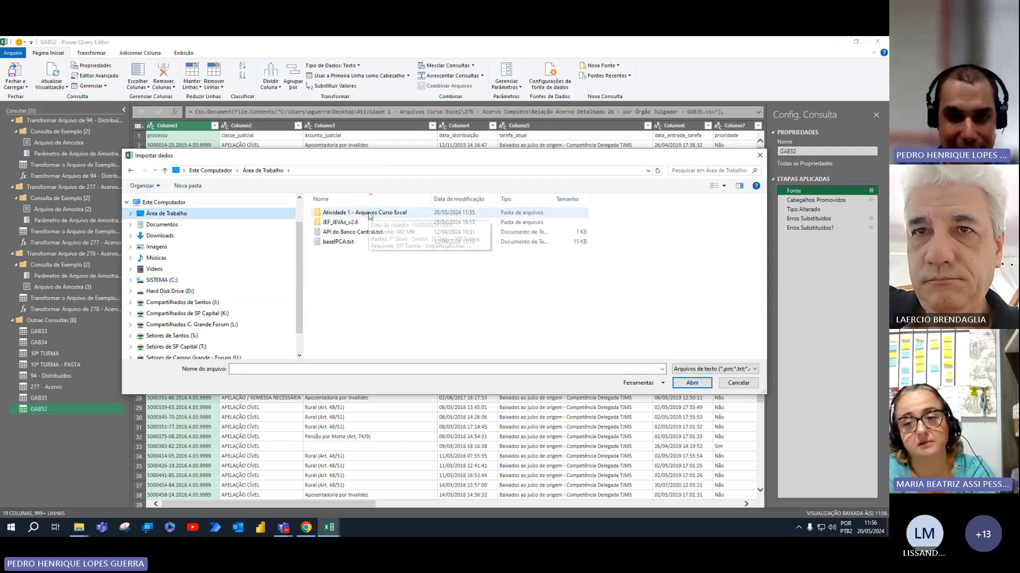
pyautogui.doubleClick(369, 215)
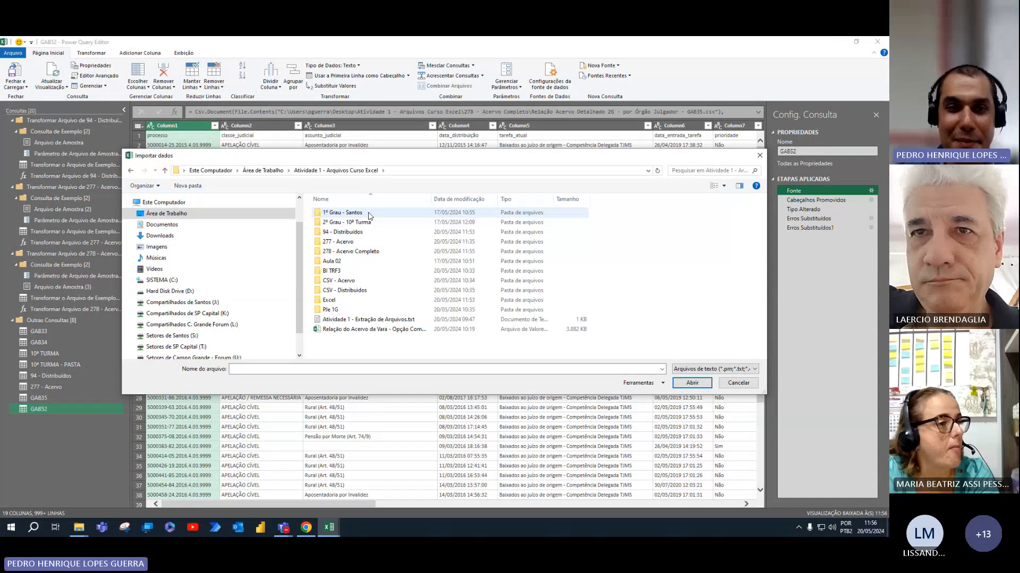
pyautogui.doubleClick(366, 251)
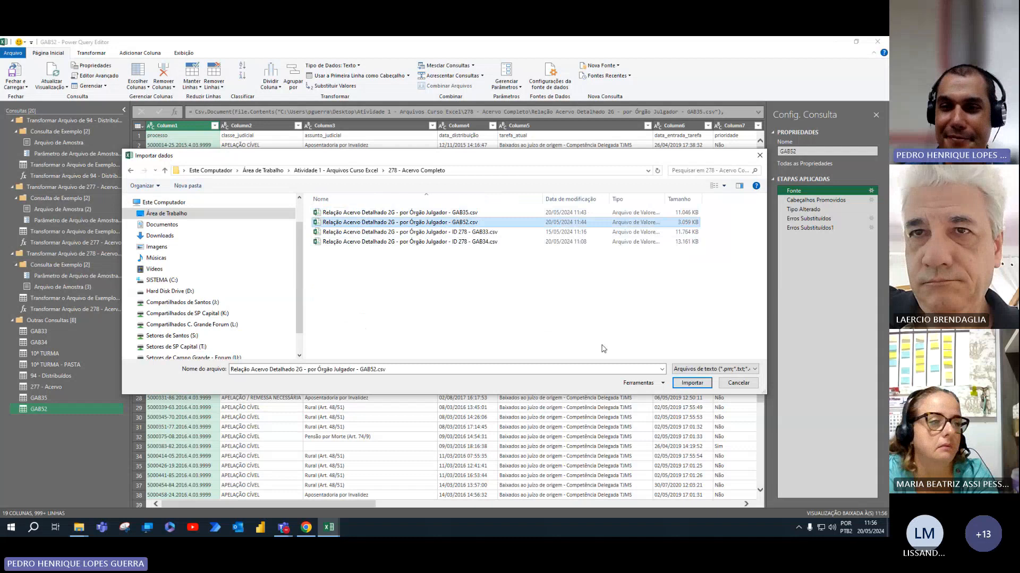
pyautogui.click(682, 382)
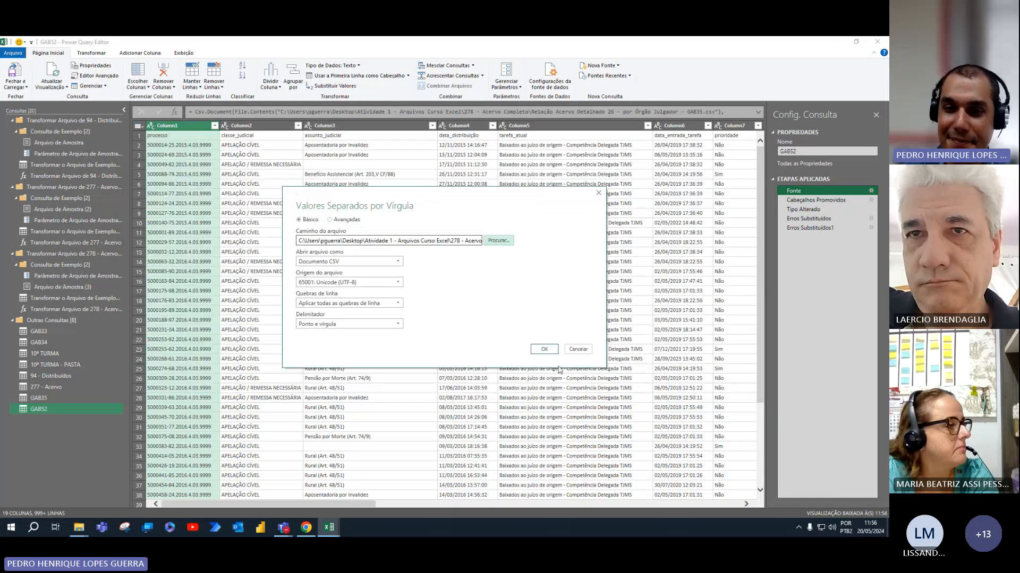
pyautogui.click(544, 349)
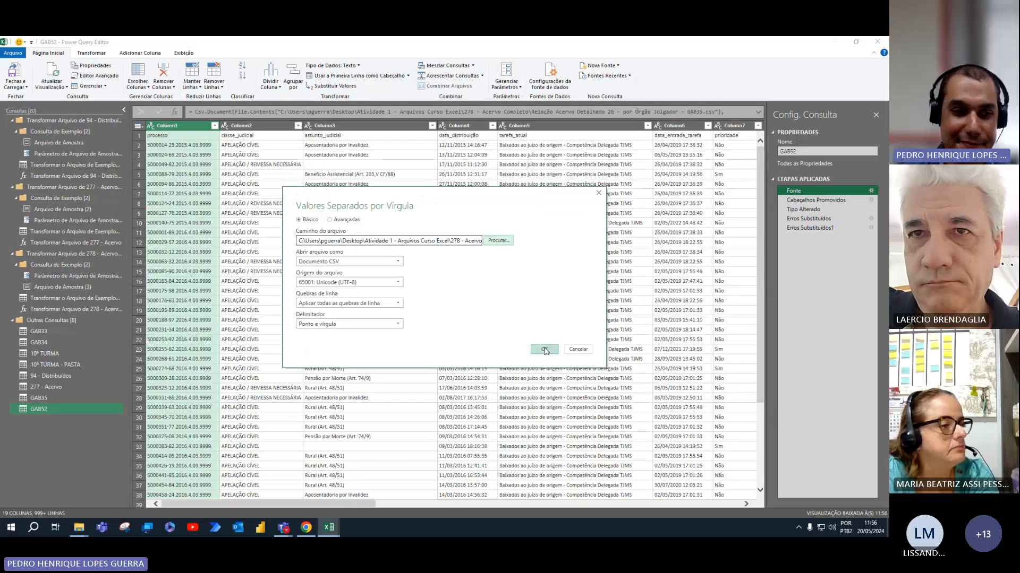
pyautogui.click(808, 228)
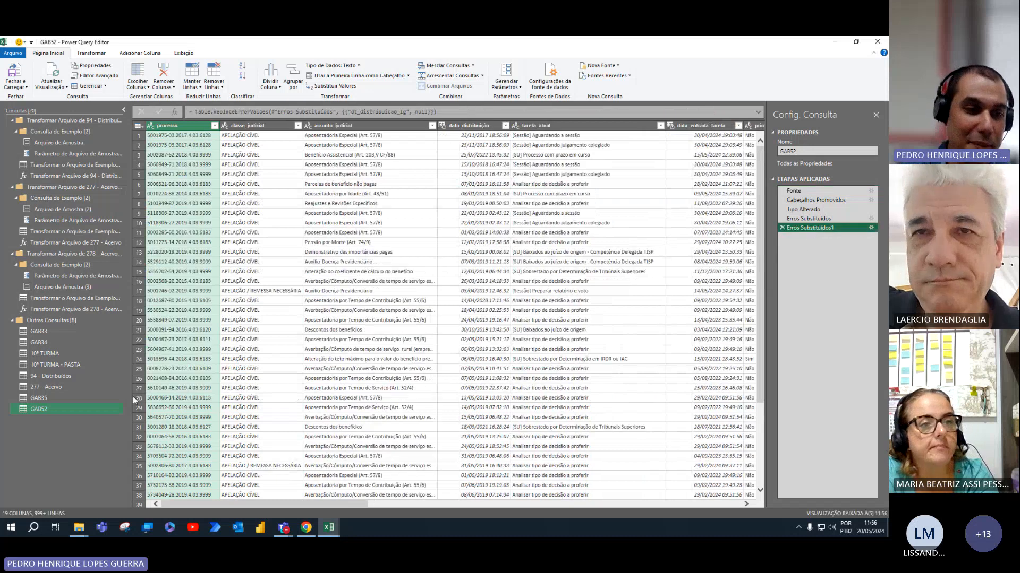
pyautogui.rightClick(36, 410)
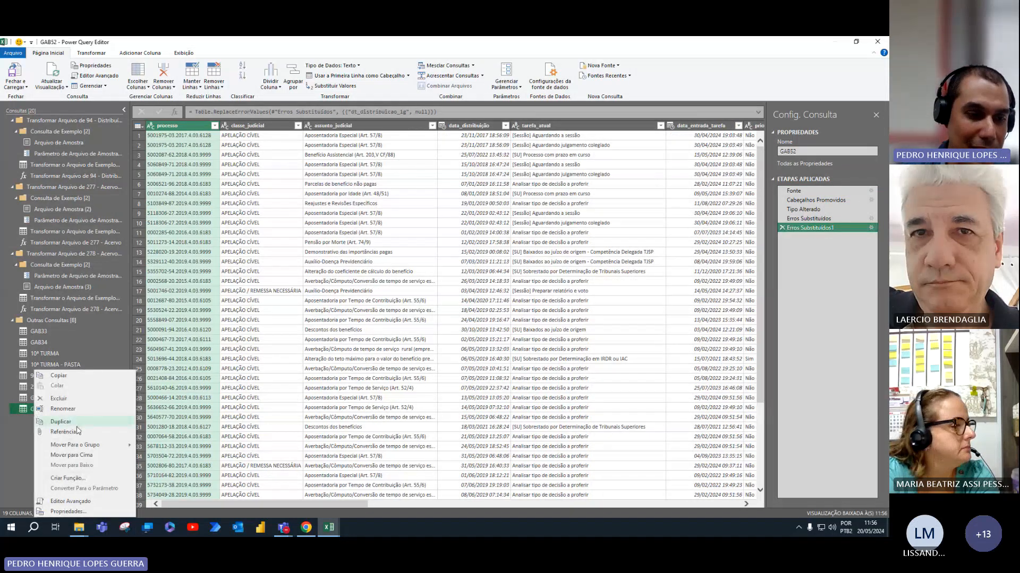
pyautogui.click(99, 86)
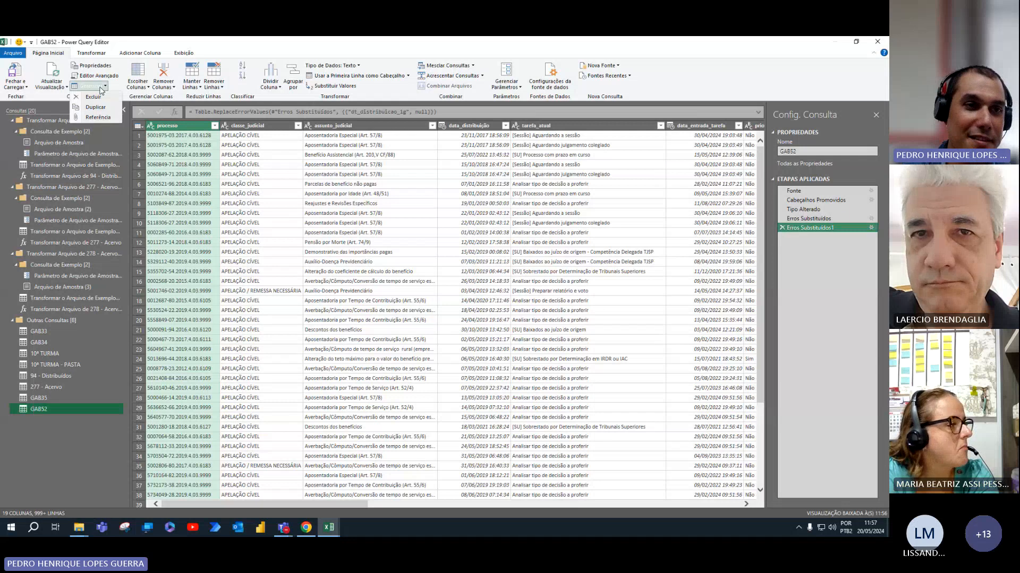
pyautogui.click(79, 421)
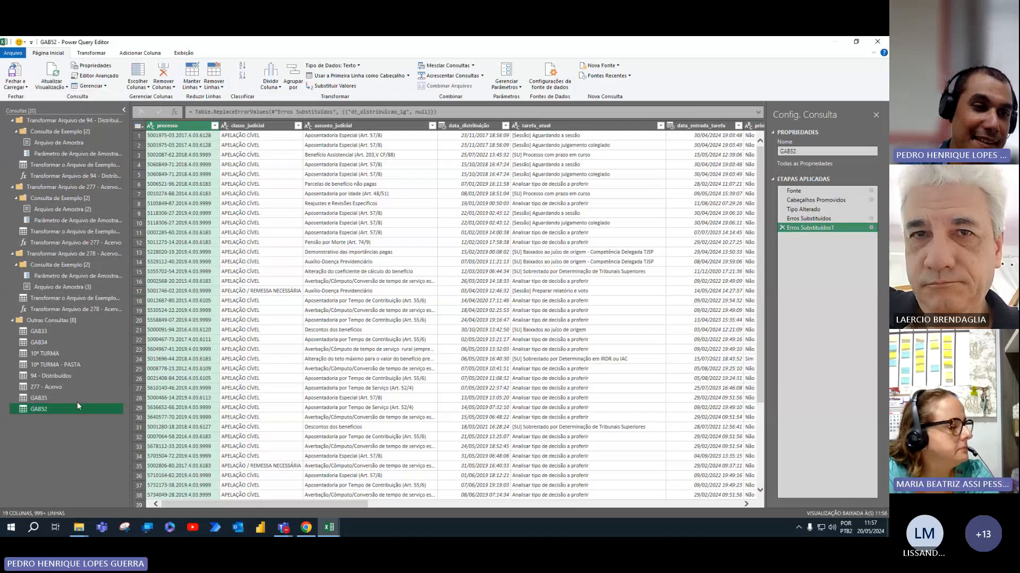
# Move the GAB35 and GAB52 queries up in the query list, placing them between GAB34 and 10ª TURMA.
pyautogui.click(41, 400)
pyautogui.moveTo(53, 380); pyautogui.dragTo(65, 353)
pyautogui.moveTo(43, 400); pyautogui.dragTo(69, 358)
# Edit the Fonte step of the 10ª TURMA query to append three or more tables, adding GAB35 and GAB52 after GAB33 and GAB34.
pyautogui.click(49, 375)
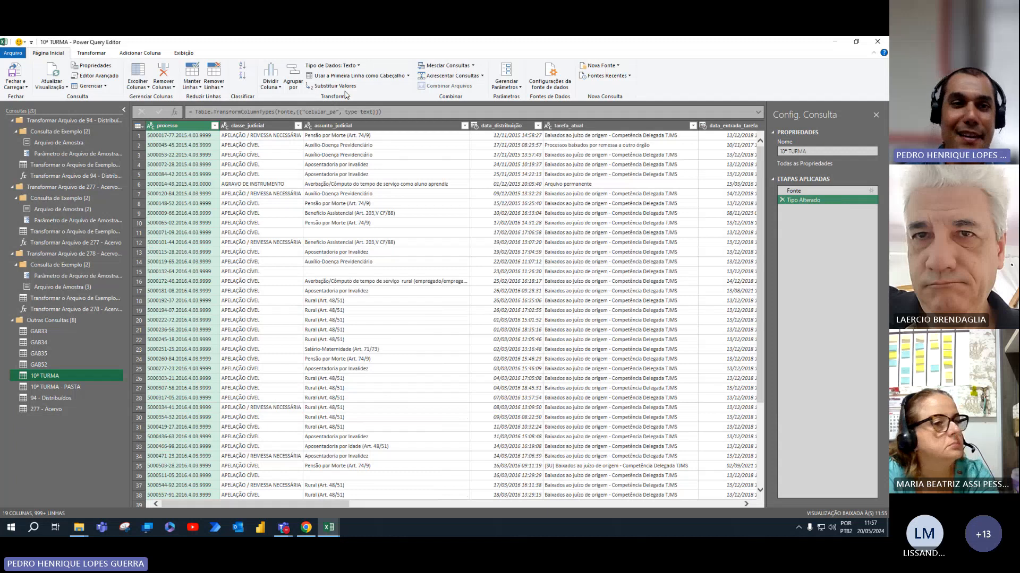
pyautogui.click(817, 190)
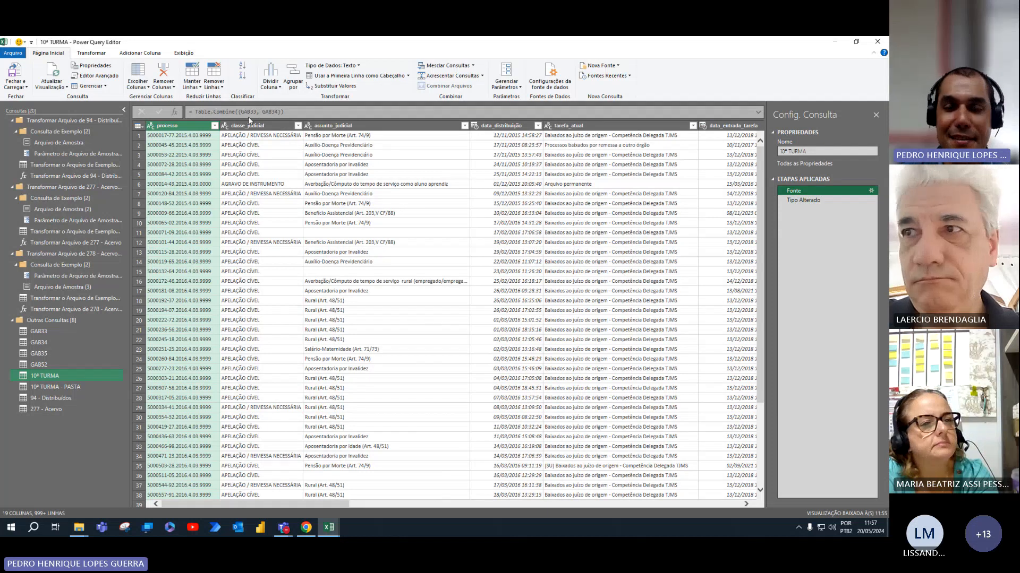
pyautogui.click(870, 190)
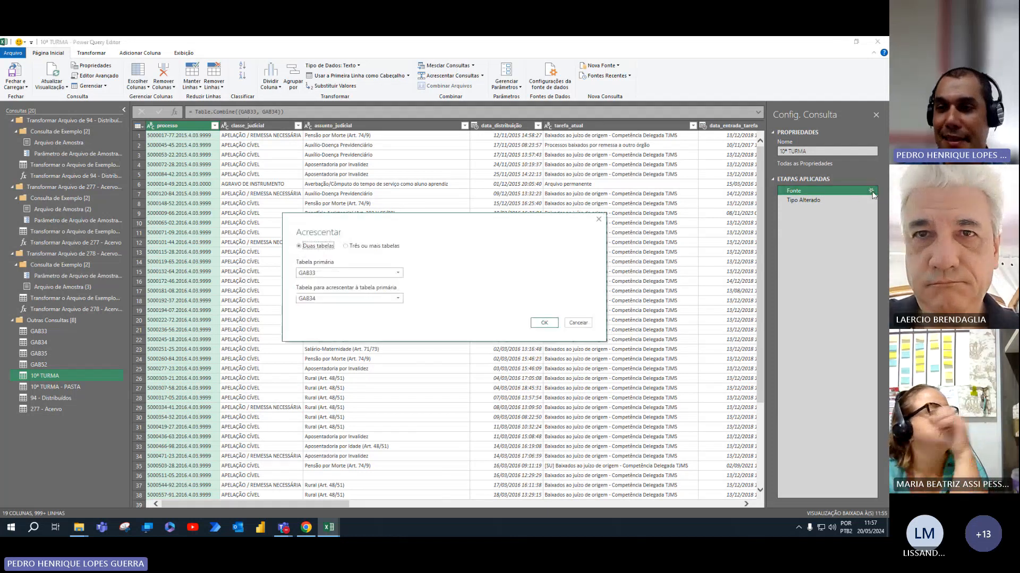
pyautogui.click(365, 247)
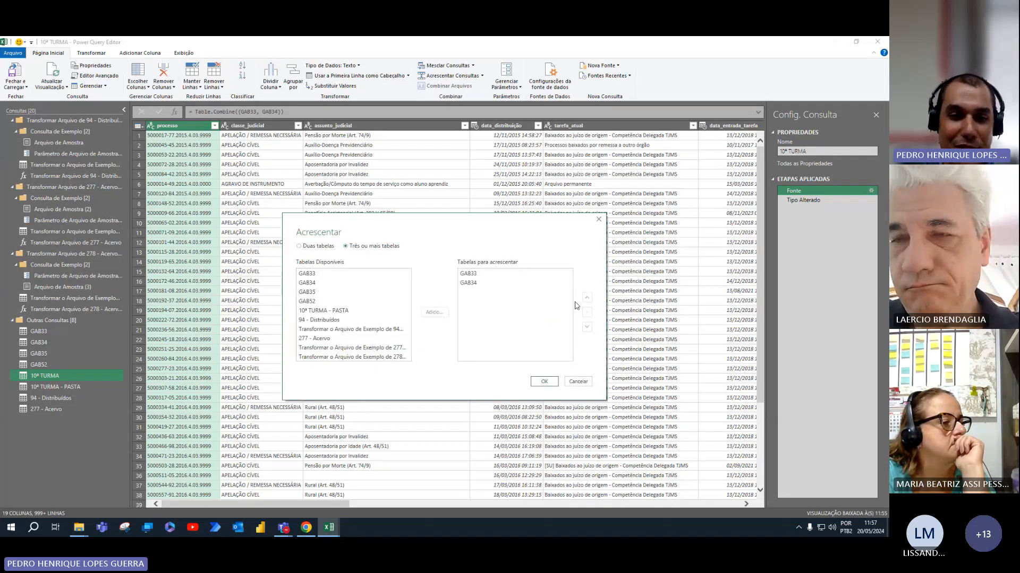
pyautogui.click(299, 246)
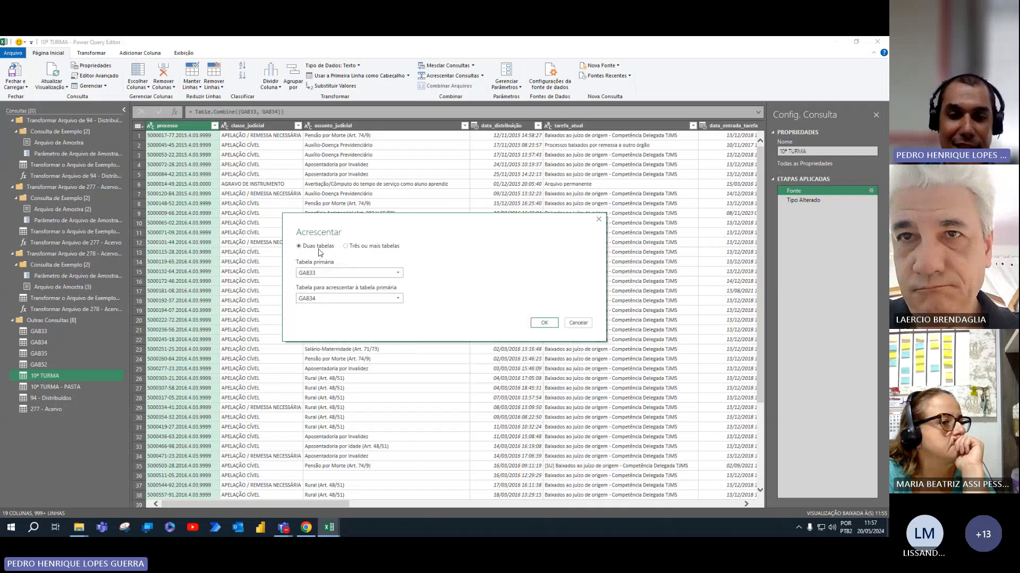
pyautogui.click(382, 247)
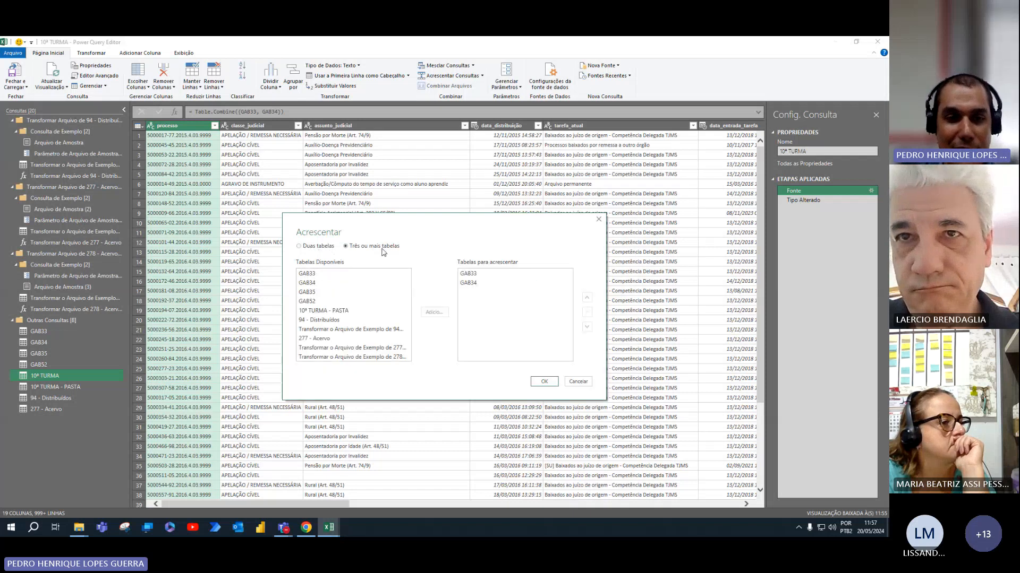
pyautogui.click(321, 292)
pyautogui.keyDown('ctrl'); pyautogui.click(321, 302); pyautogui.keyUp('ctrl')
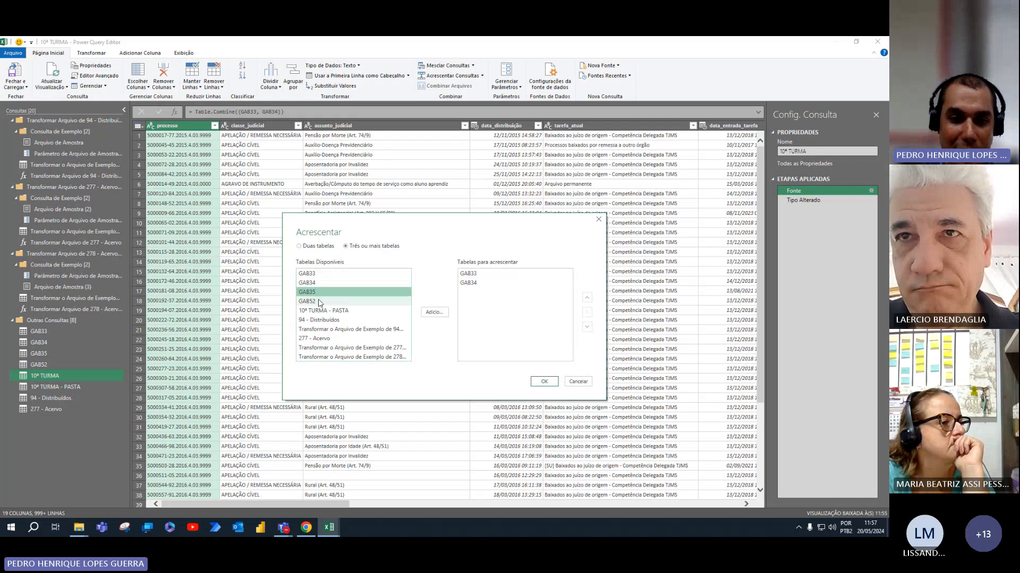
pyautogui.click(434, 312)
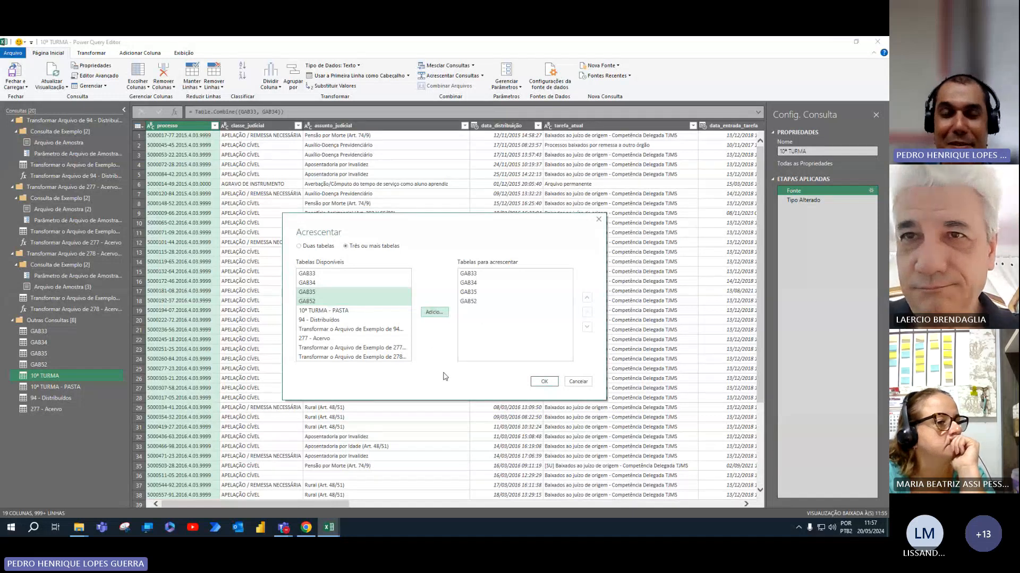
pyautogui.click(545, 382)
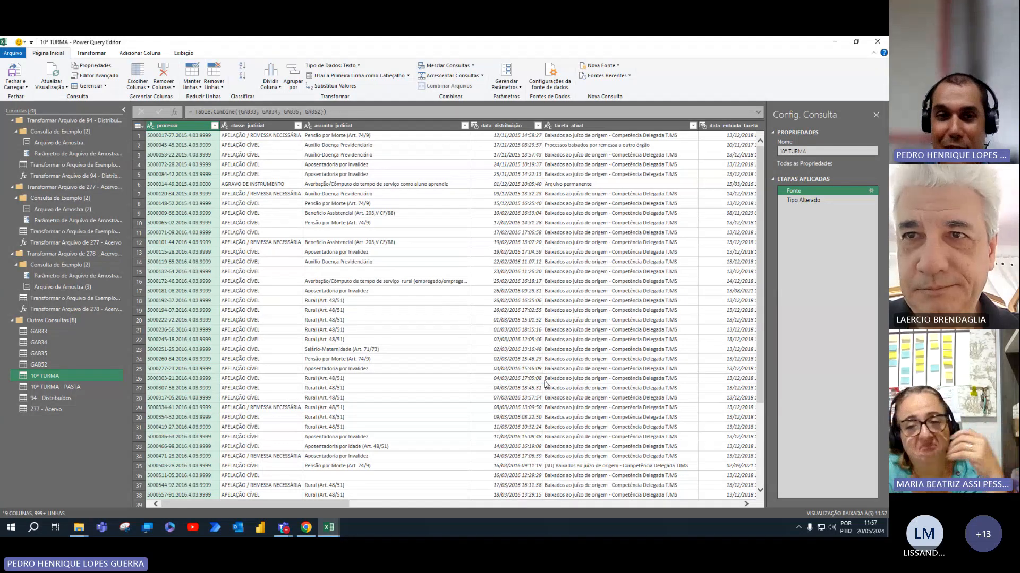
# Check the Fonte and Tipo Alterado steps of the 10ª TURMA query, and load the queries into the workbook.
pyautogui.click(823, 200)
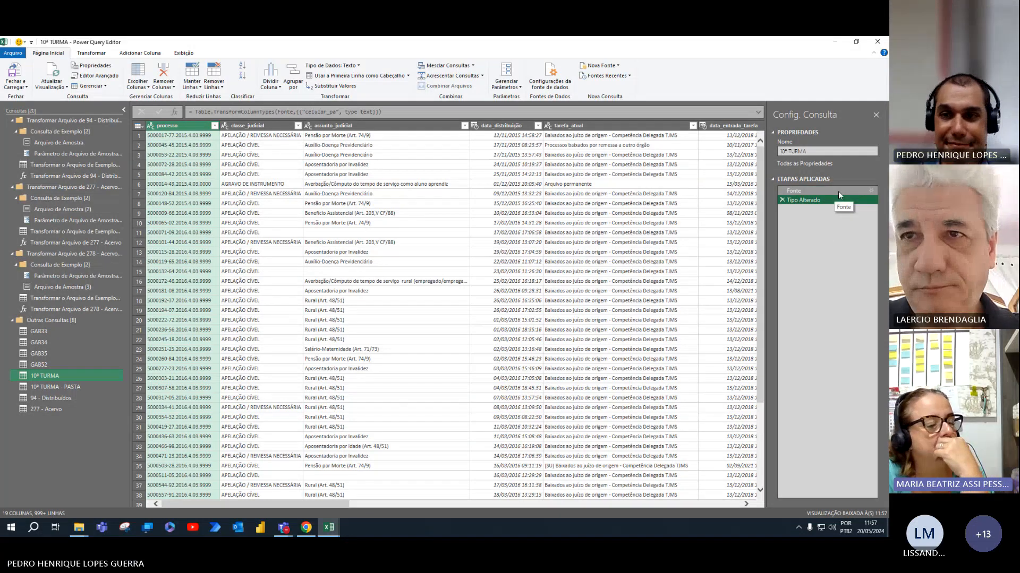
pyautogui.click(838, 191)
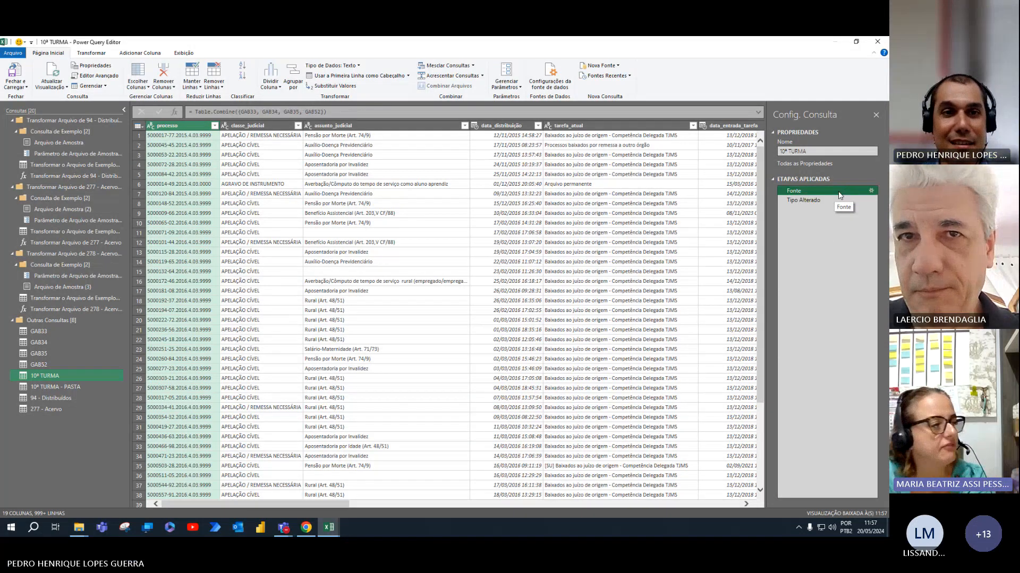
pyautogui.click(833, 200)
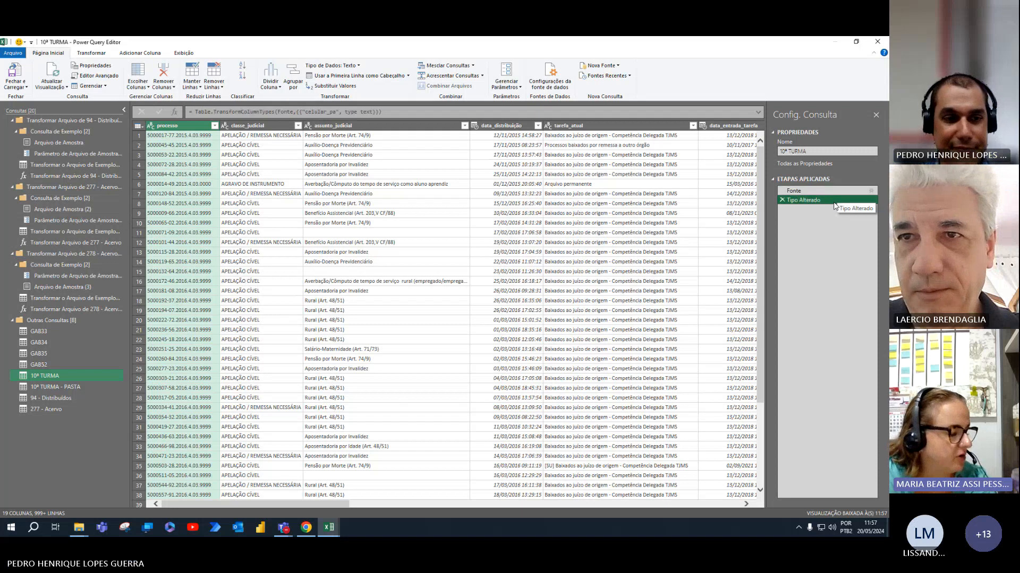
pyautogui.click(16, 70)
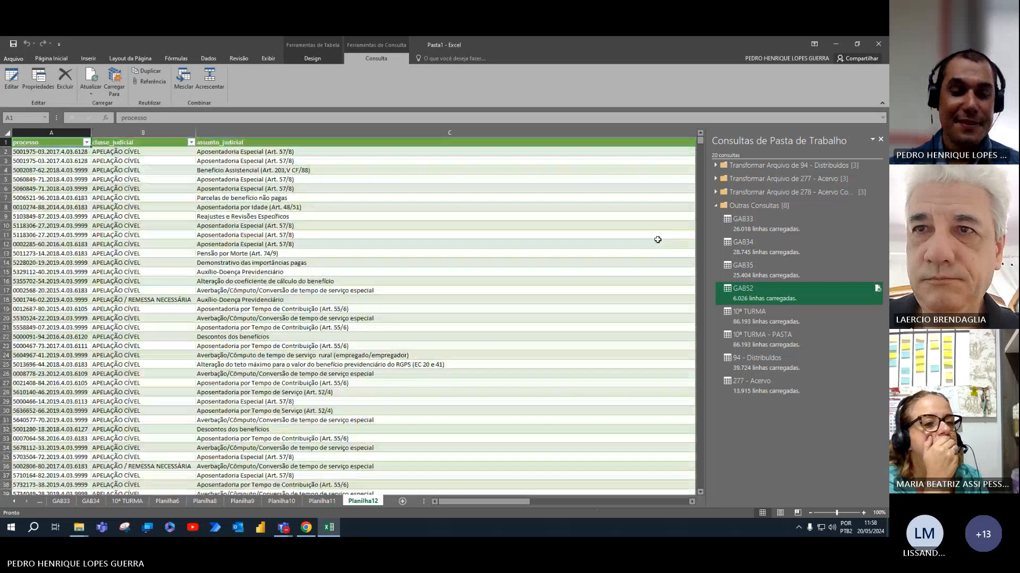
# Compare the loaded row counts of the 10ª TURMA and 10ª TURMA - PASTA queries in the workbook.
pyautogui.click(811, 317)
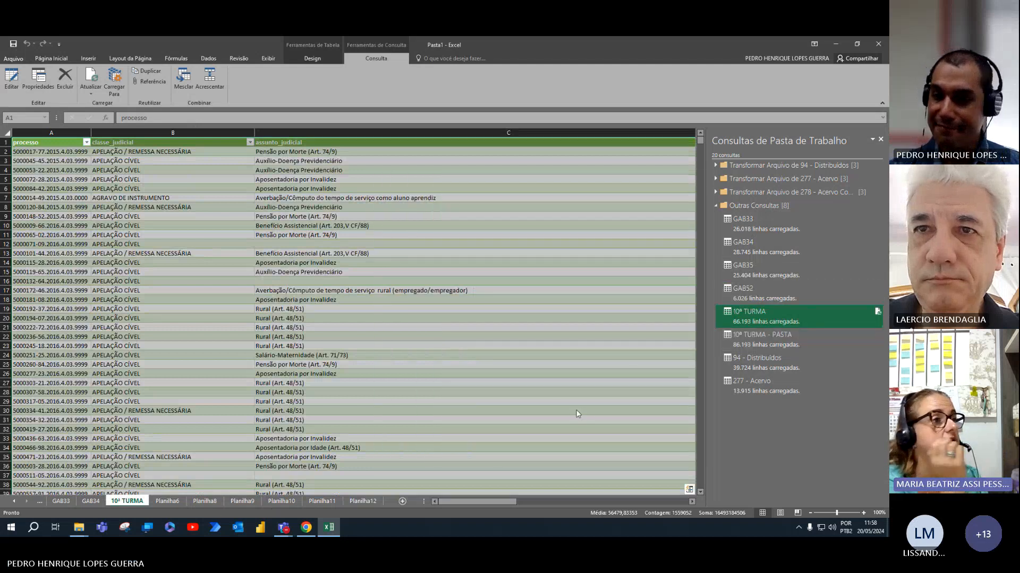
pyautogui.moveTo(785, 284)
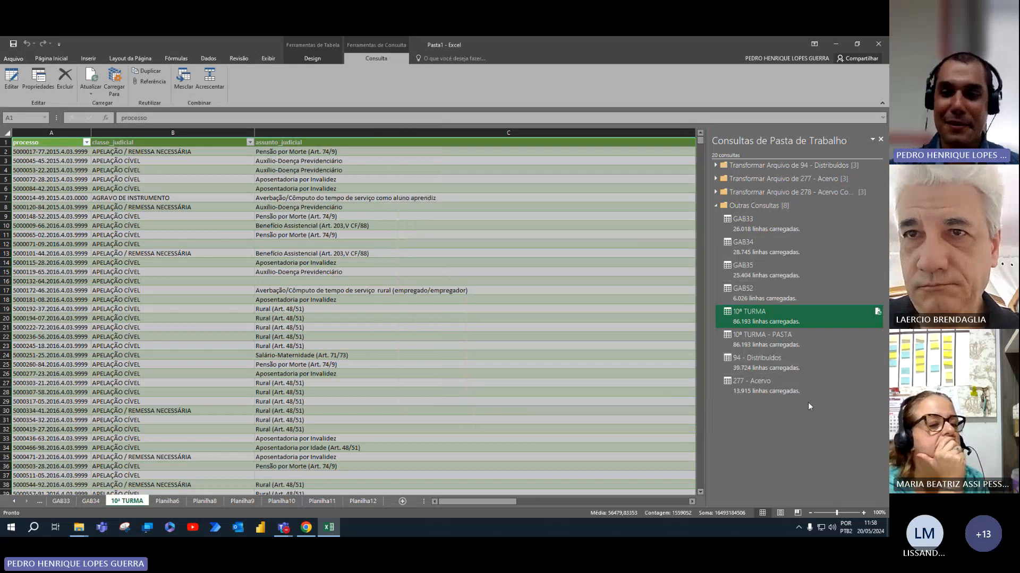
pyautogui.click(785, 336)
# Open the 277 - Acervo query for editing in the Power Query Editor.
pyautogui.click(786, 361)
pyautogui.click(781, 387)
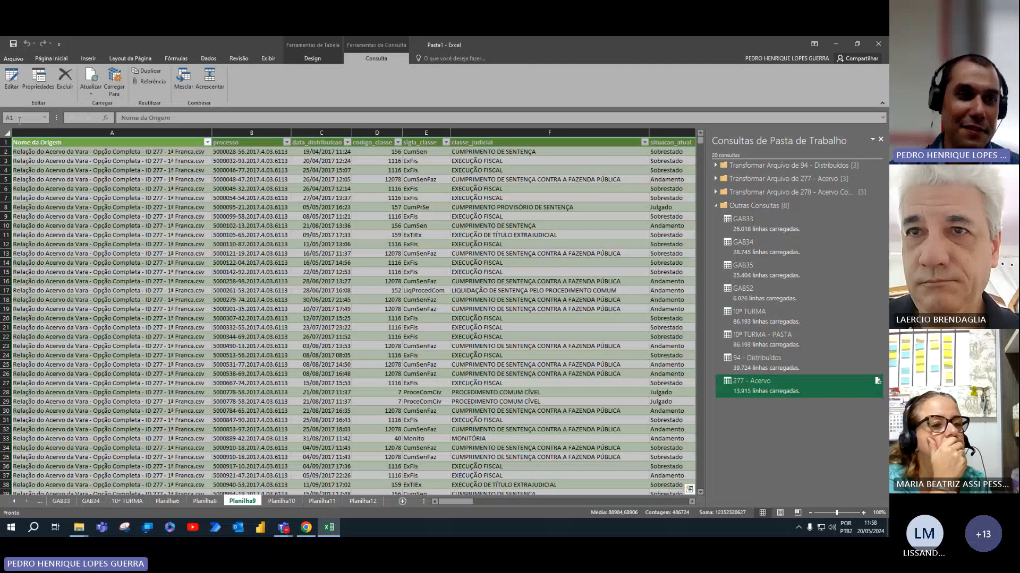
pyautogui.click(11, 79)
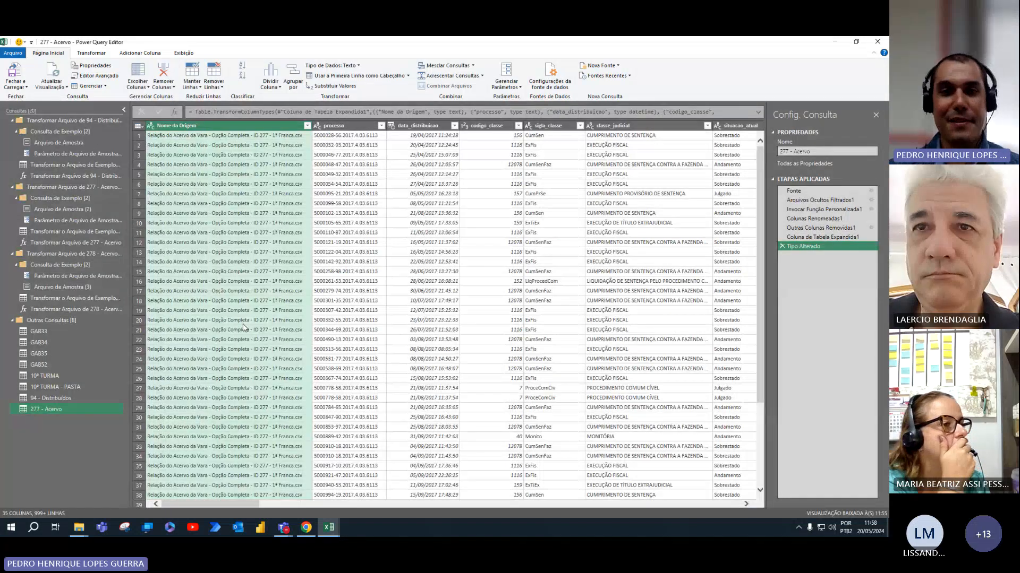
# Examine the source file names in the Nome da Origem column of 277 - Acervo through its filter list, without filtering.
pyautogui.moveTo(513, 415); pyautogui.dragTo(731, 417)
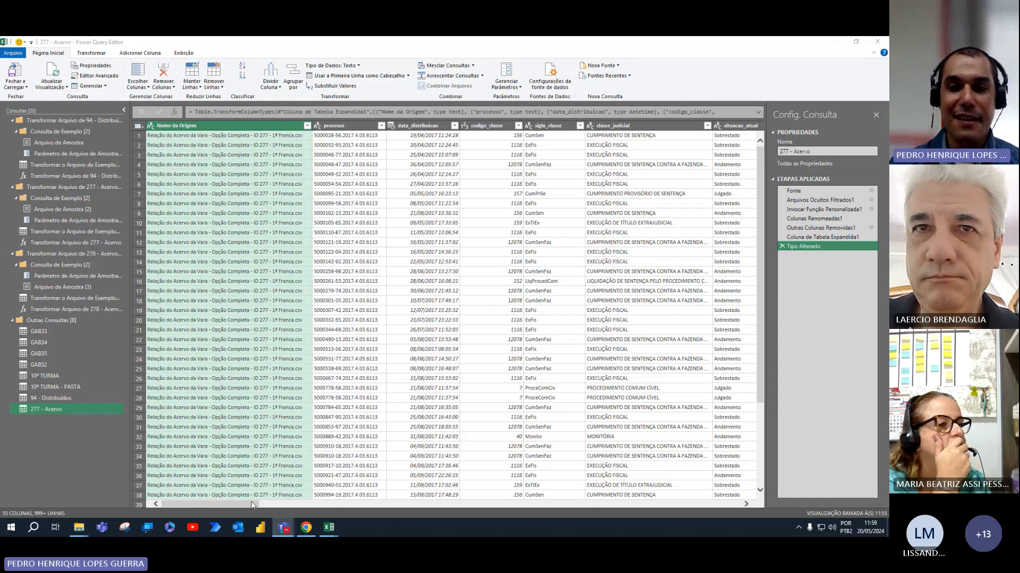
pyautogui.moveTo(247, 503); pyautogui.dragTo(154, 529)
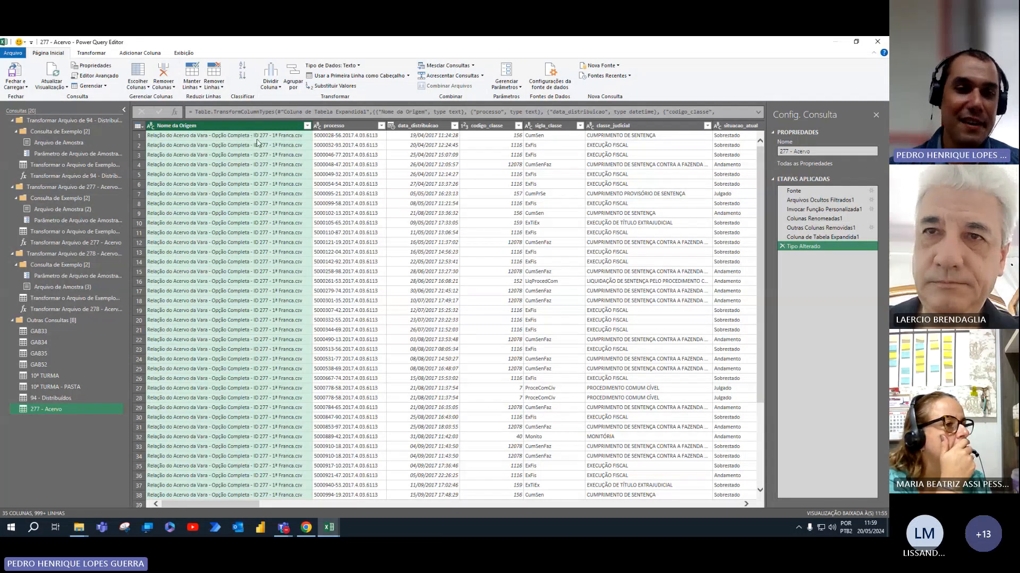
pyautogui.scroll(-17, 257, 141)
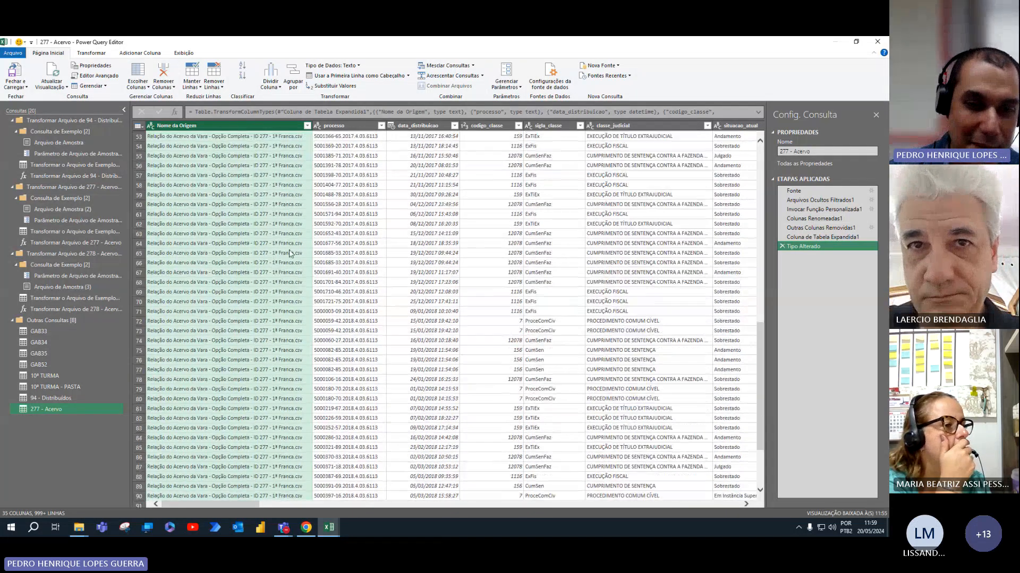
pyautogui.scroll(-20, 293, 200)
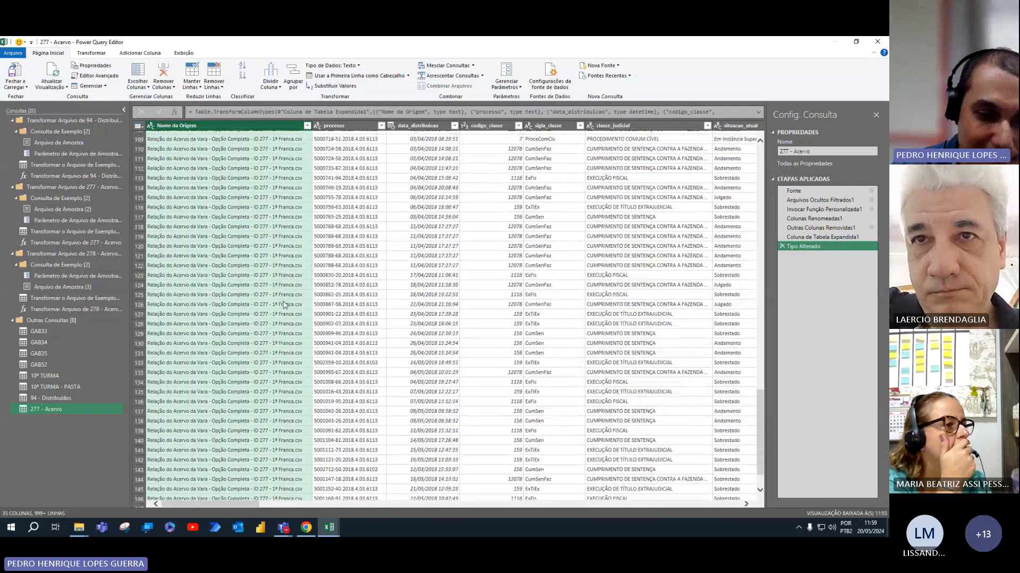
pyautogui.click(307, 127)
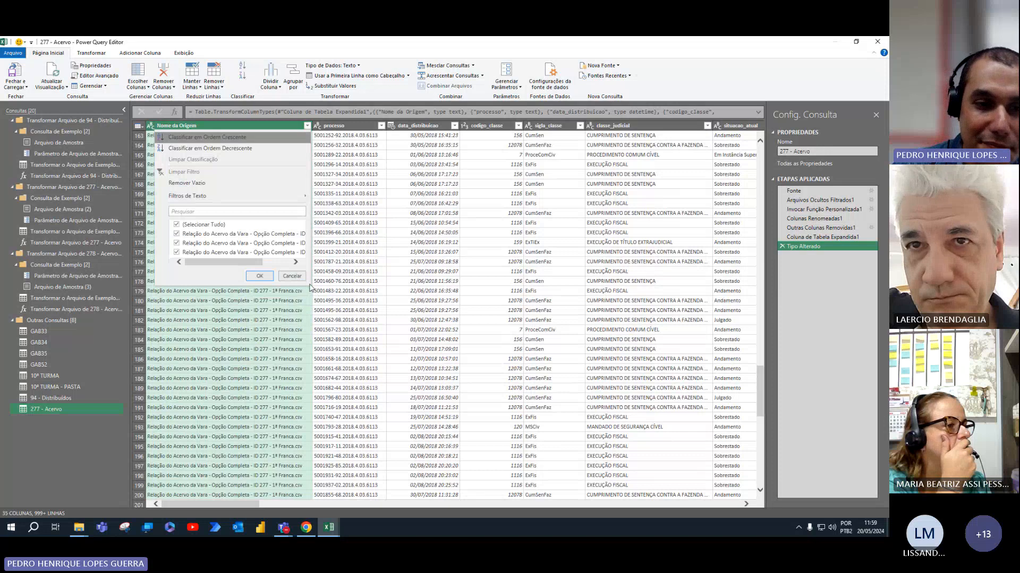
pyautogui.moveTo(247, 264); pyautogui.dragTo(314, 273)
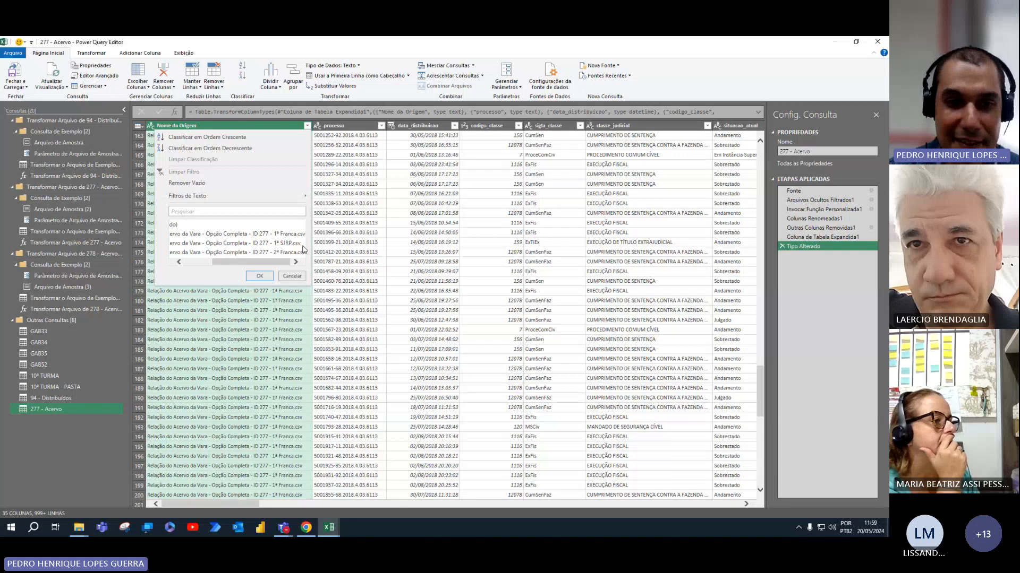
pyautogui.click(295, 277)
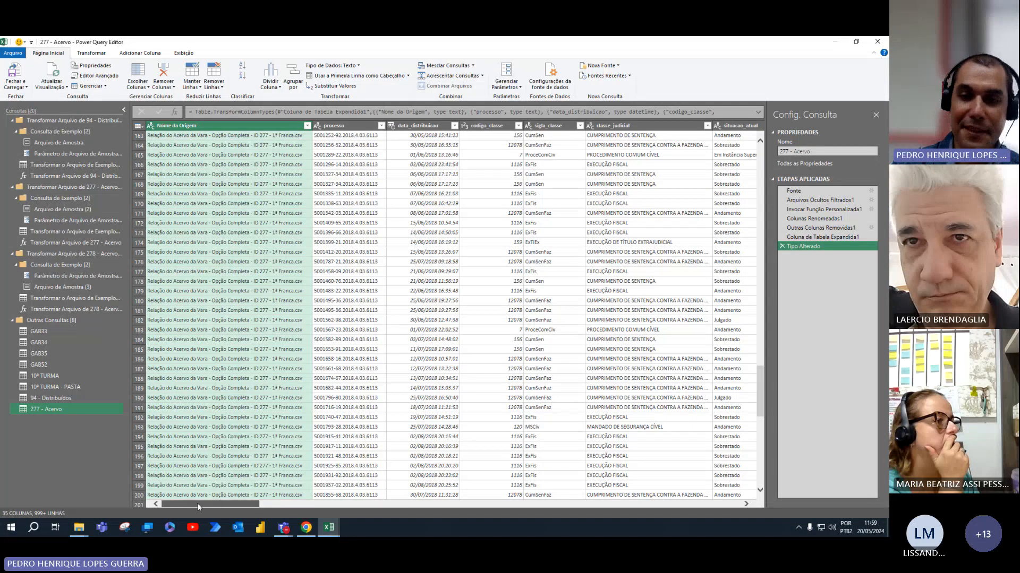
# Load the full list of distinct values in the orgao_atual column's filter and examine it without filtering.
pyautogui.moveTo(197, 502); pyautogui.dragTo(314, 502)
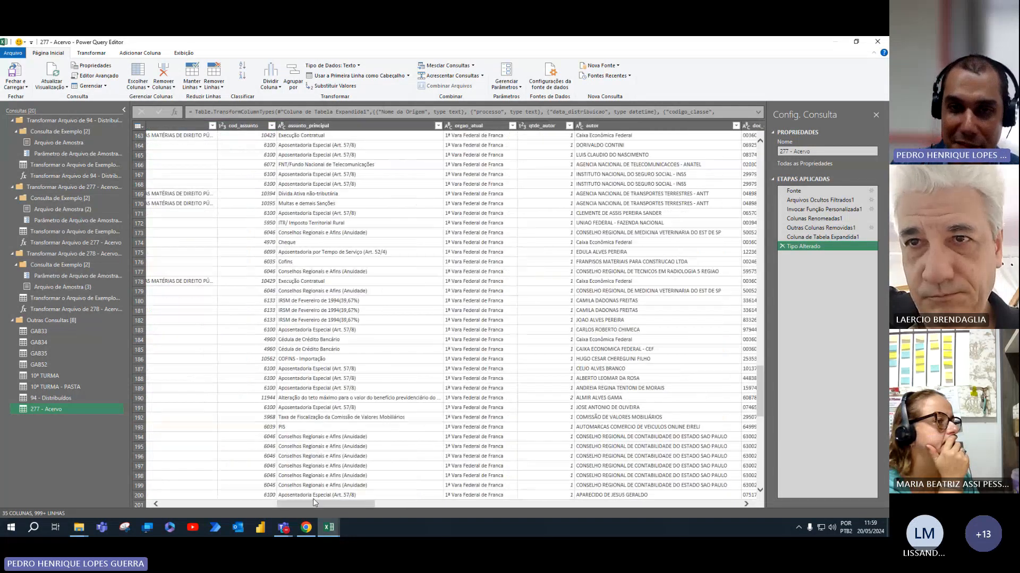
pyautogui.click(512, 125)
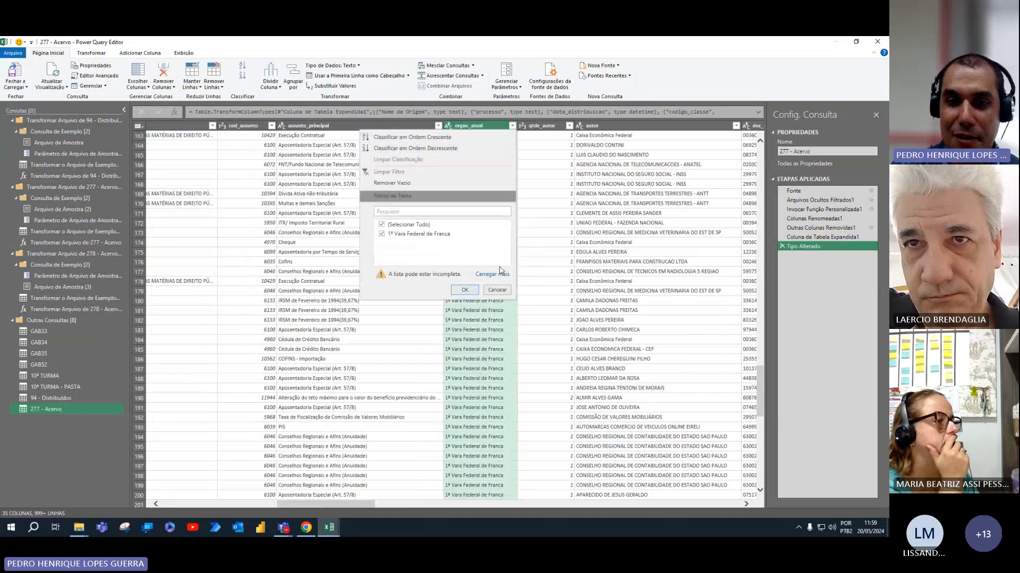
pyautogui.click(494, 274)
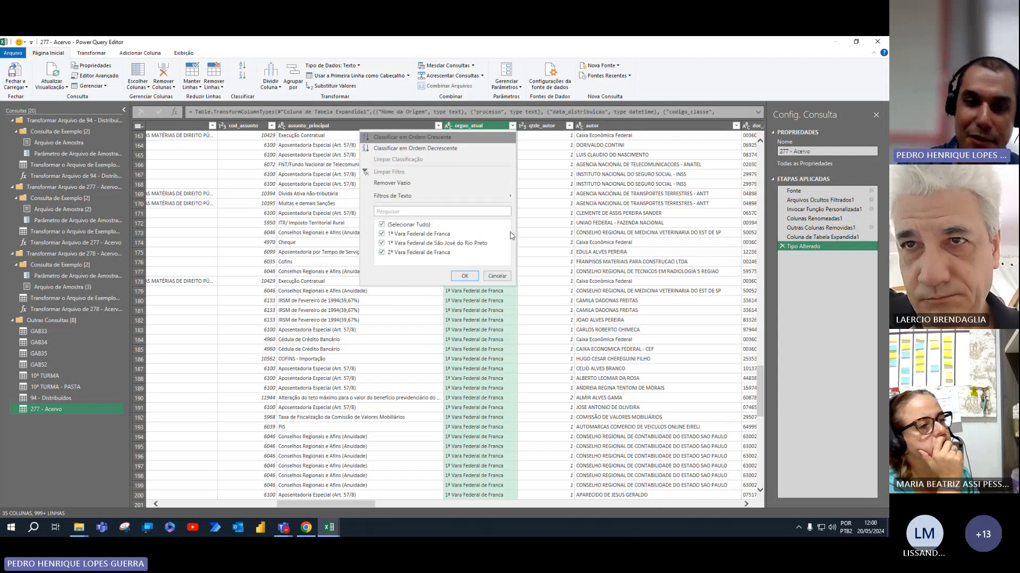
pyautogui.click(497, 277)
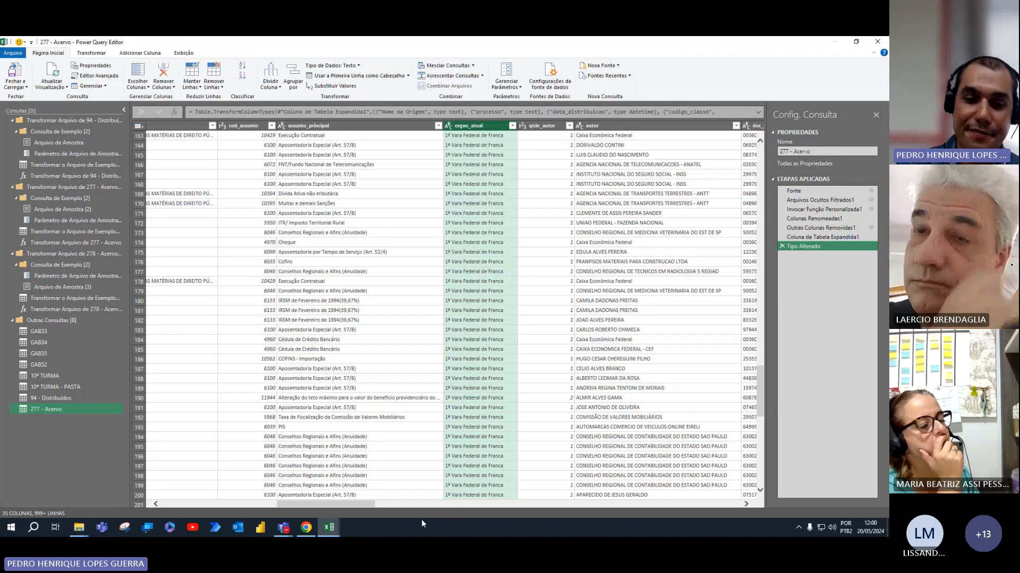
# Load all distinct file names in the Nome da Origem filter list and read their endings without filtering.
pyautogui.moveTo(348, 504); pyautogui.dragTo(157, 488)
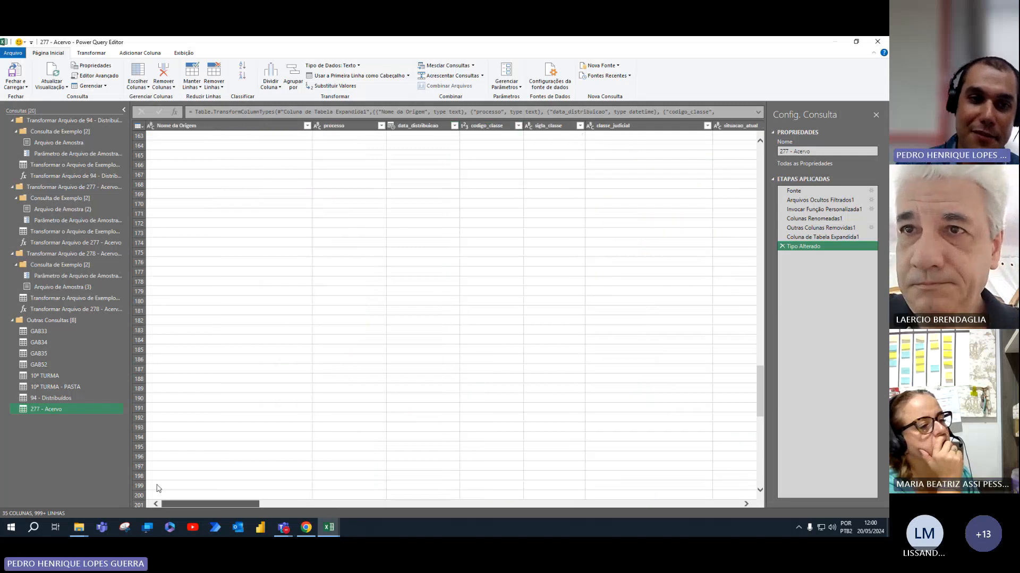
pyautogui.click(307, 125)
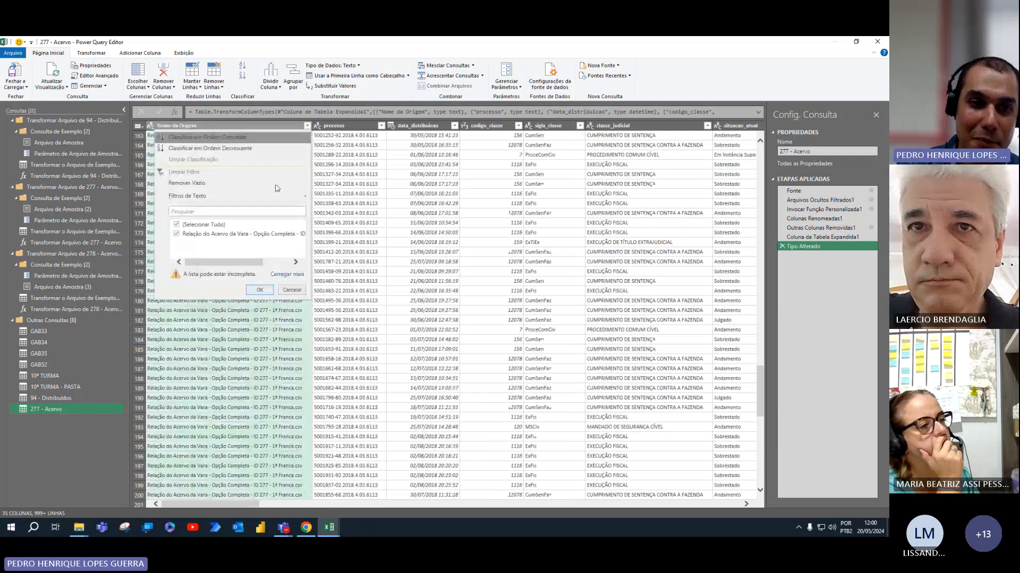
pyautogui.click(285, 274)
pyautogui.moveTo(268, 261); pyautogui.dragTo(304, 261)
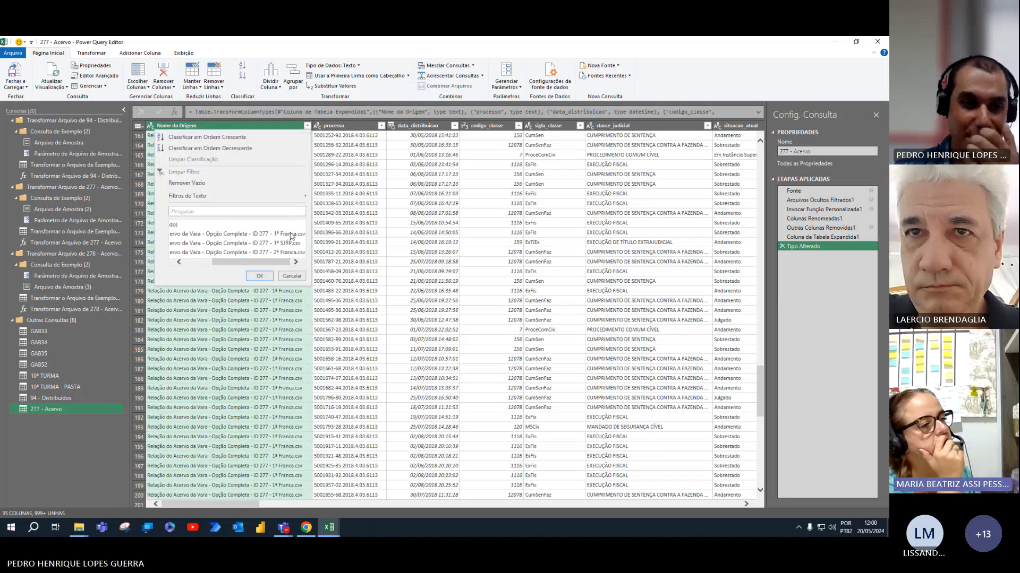
pyautogui.click(294, 276)
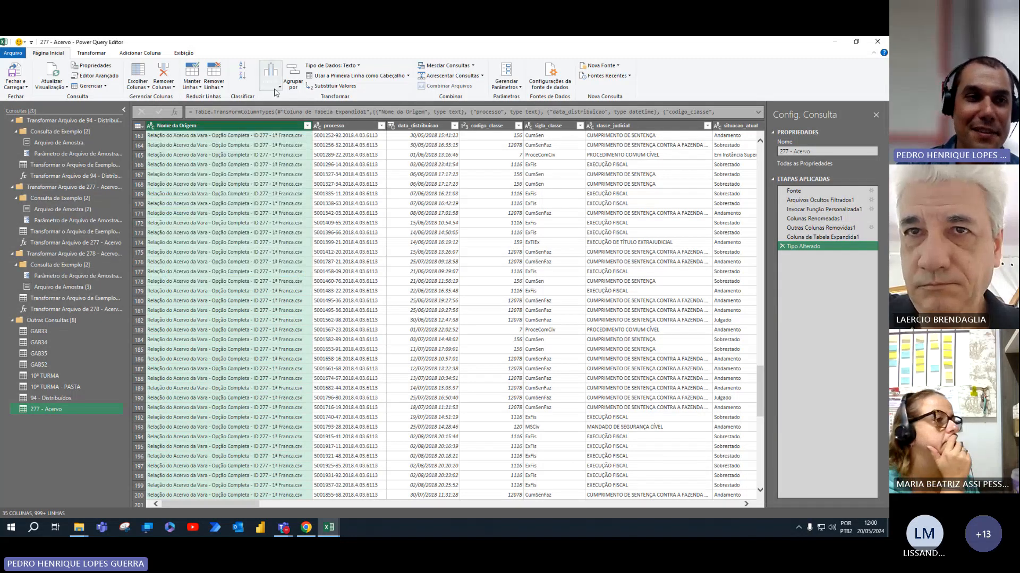
# Split the Nome da Origem column by a custom hyphen delimiter at each occurrence.
pyautogui.click(82, 54)
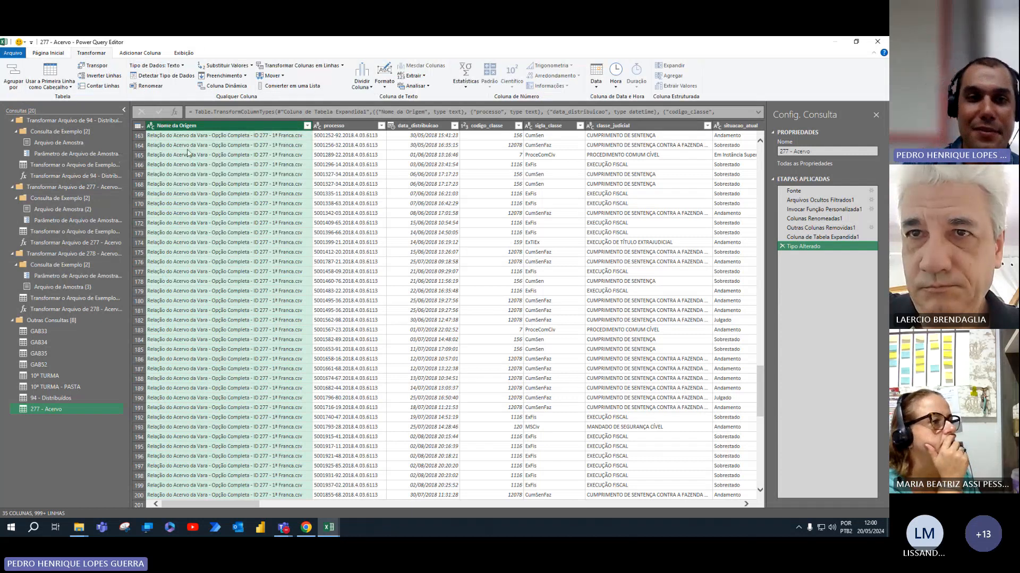
pyautogui.click(372, 90)
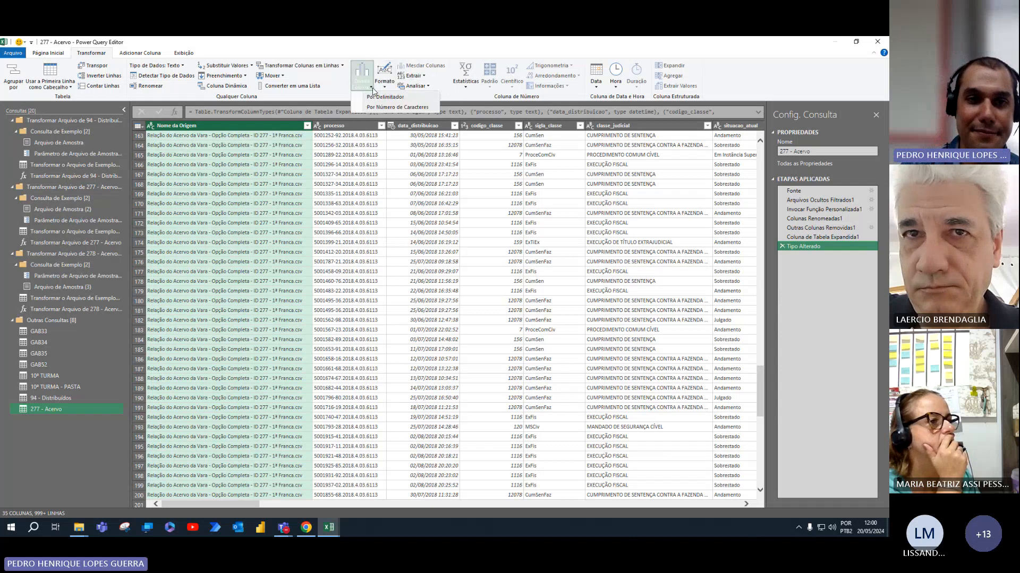
pyautogui.click(372, 88)
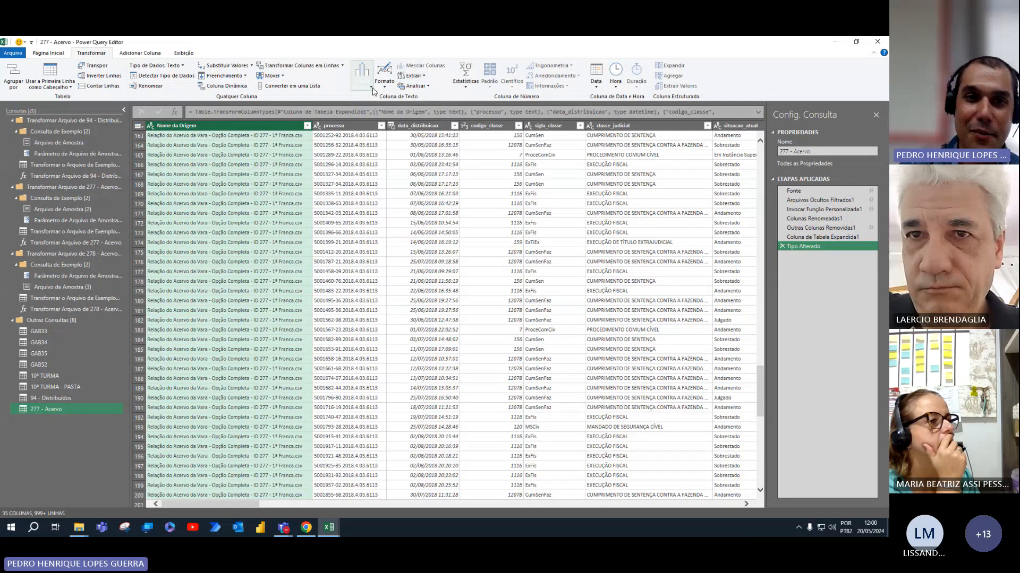
pyautogui.click(372, 89)
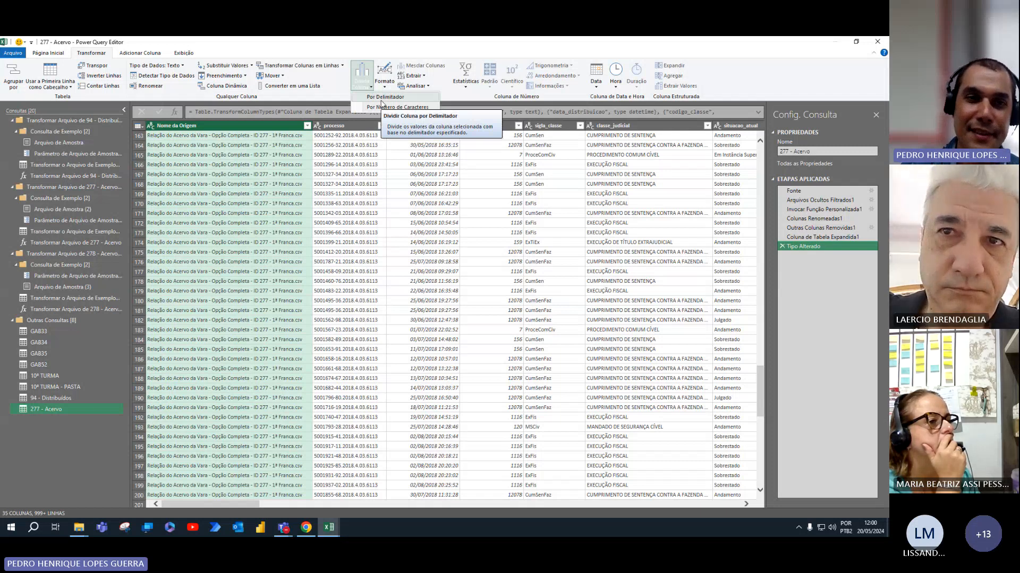
pyautogui.click(381, 100)
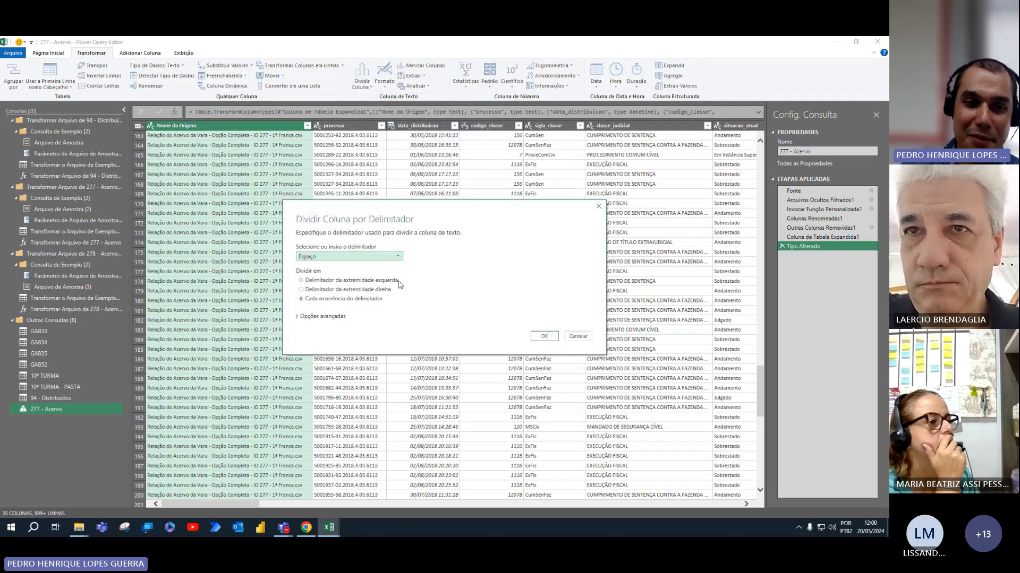
pyautogui.click(393, 258)
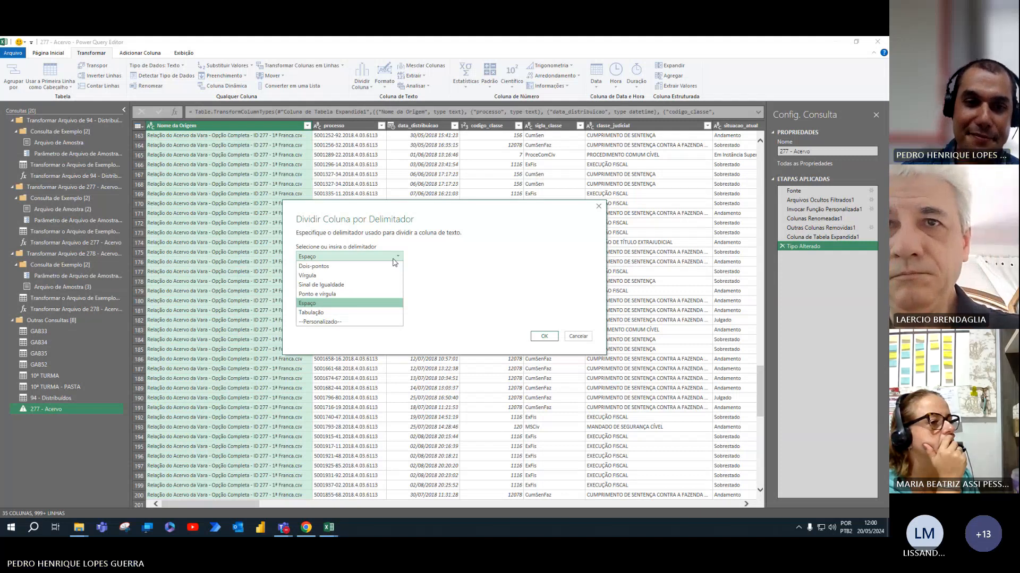
pyautogui.click(370, 321)
pyautogui.click(320, 269)
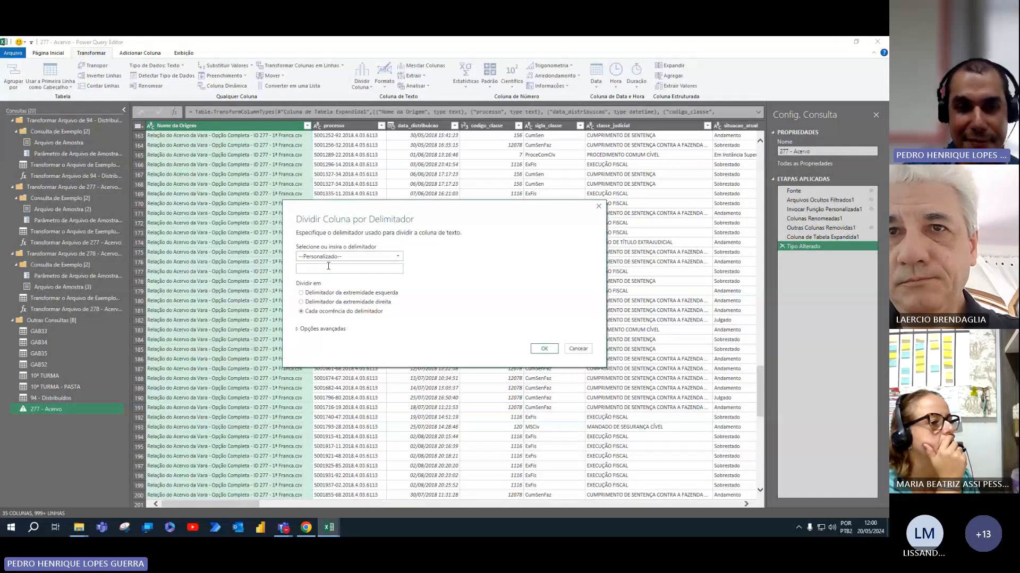
pyautogui.click(544, 347)
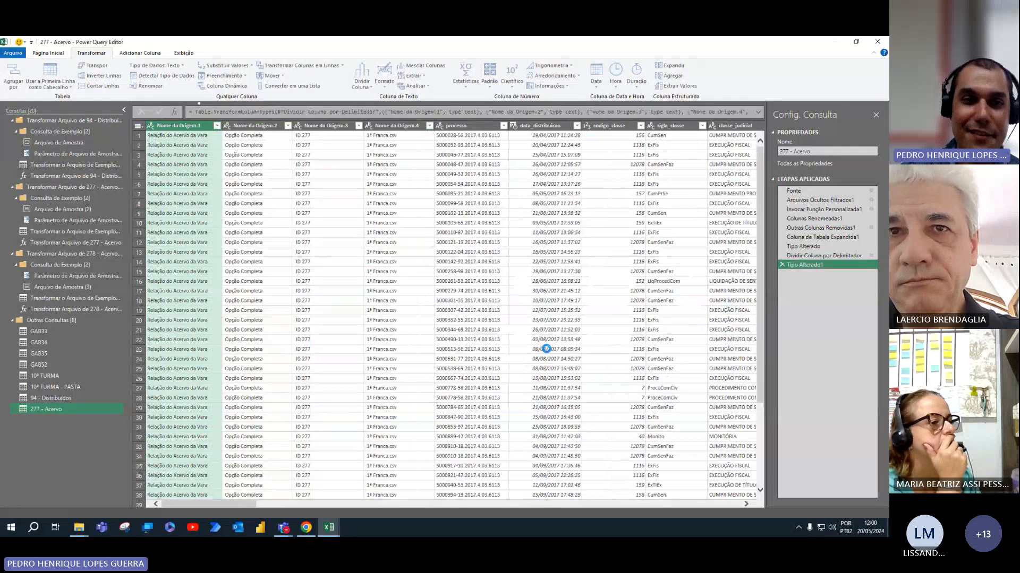
# Inspect the second, third and fourth columns produced by splitting Nome da Origem.
pyautogui.click(257, 127)
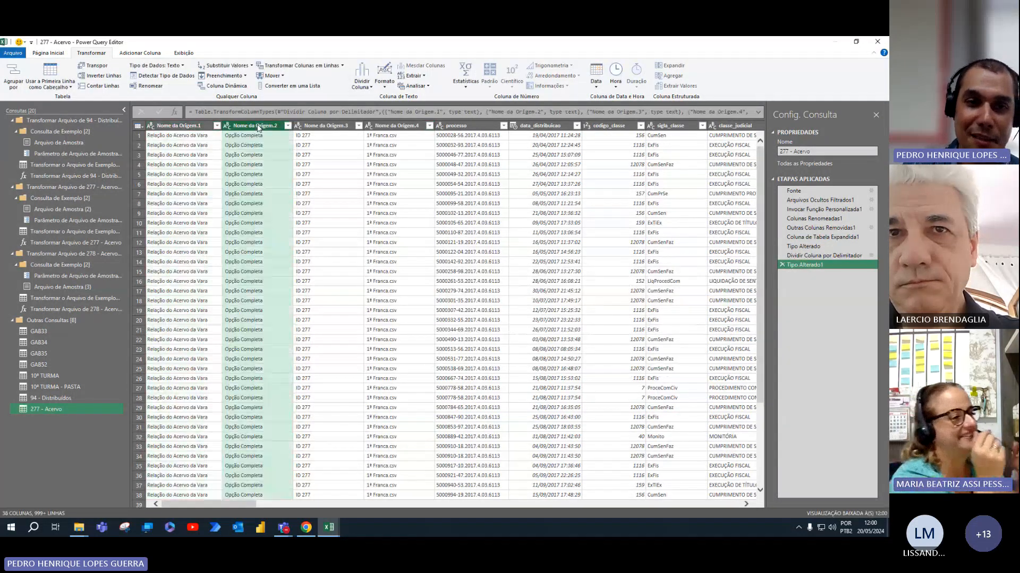
pyautogui.click(320, 126)
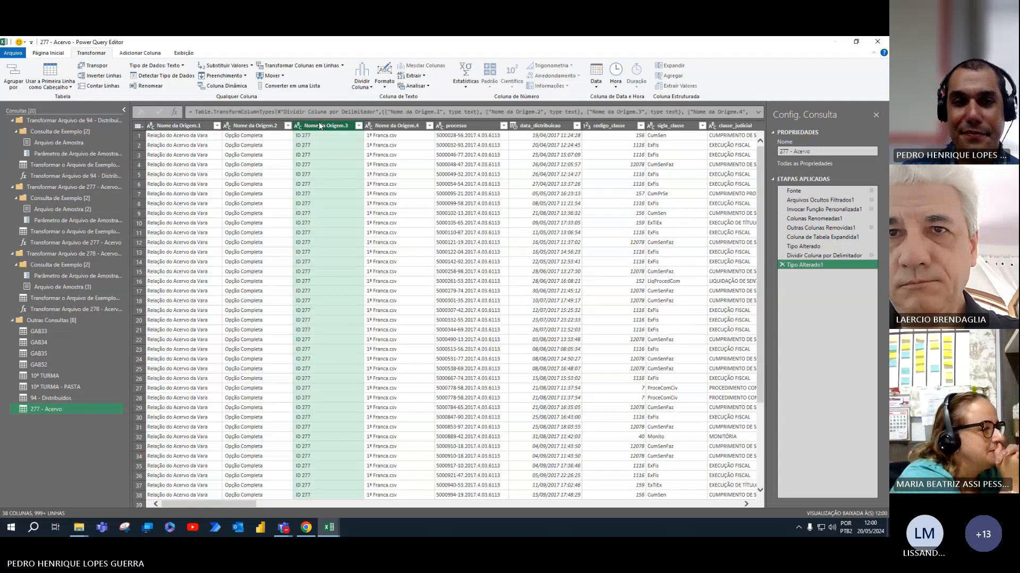
pyautogui.click(403, 128)
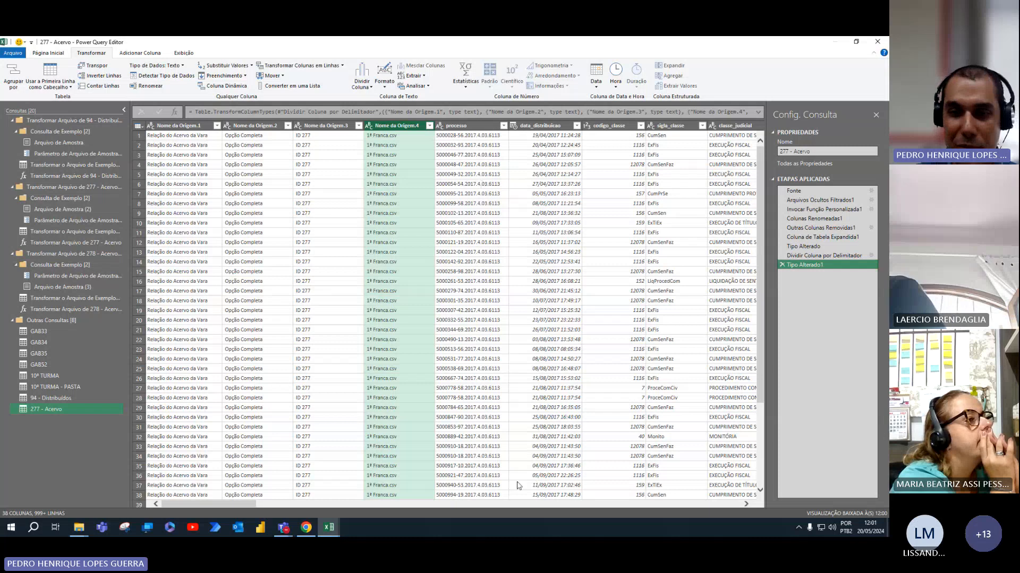
# Remove the columns Nome da Origem.1, Nome da Origem.2 and Nome da Origem.3 from the 277 - Acervo query.
pyautogui.click(179, 128)
pyautogui.keyDown('shift'); pyautogui.click(240, 129); pyautogui.keyUp('shift')
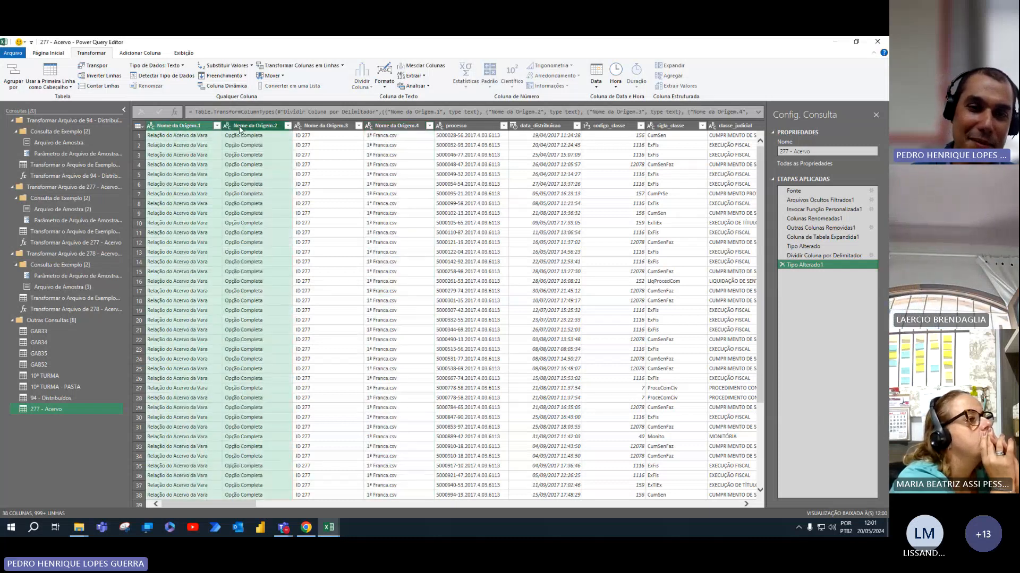
pyautogui.keyDown('shift'); pyautogui.click(325, 127); pyautogui.keyUp('shift')
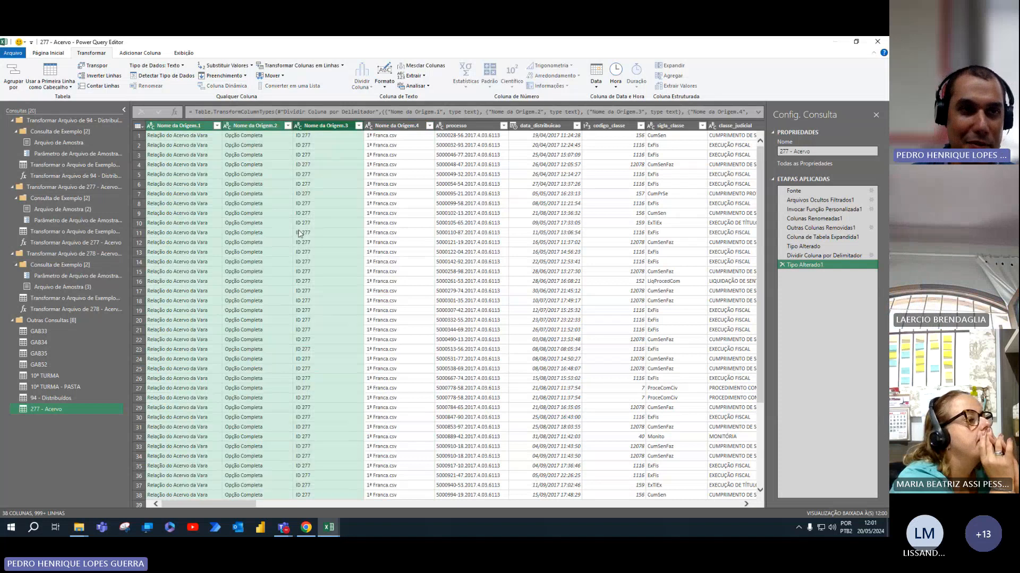
pyautogui.click(51, 53)
pyautogui.click(163, 69)
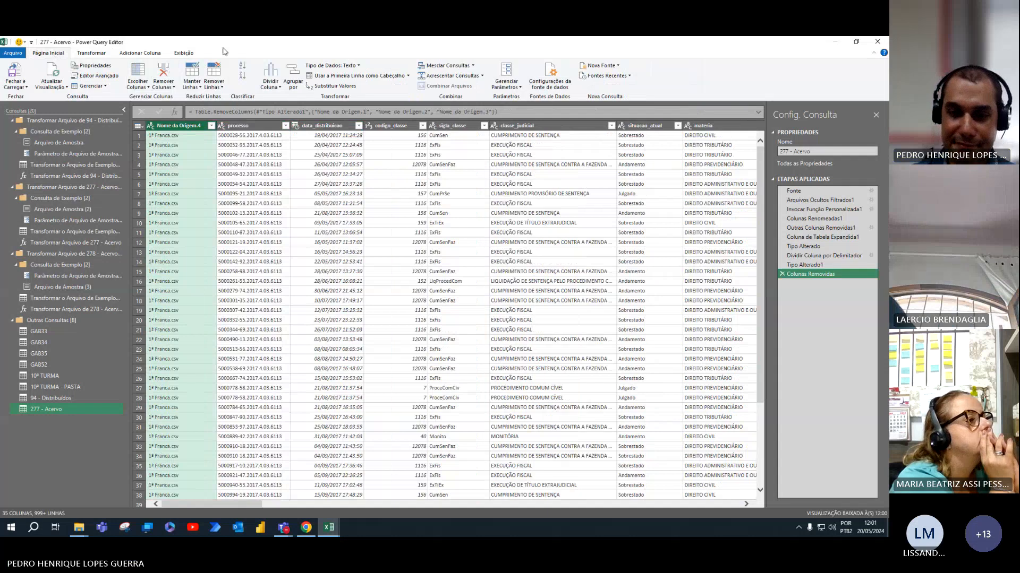
# Trim and clean the text in the todas_situacoes column.
pyautogui.moveTo(223, 504); pyautogui.dragTo(699, 520)
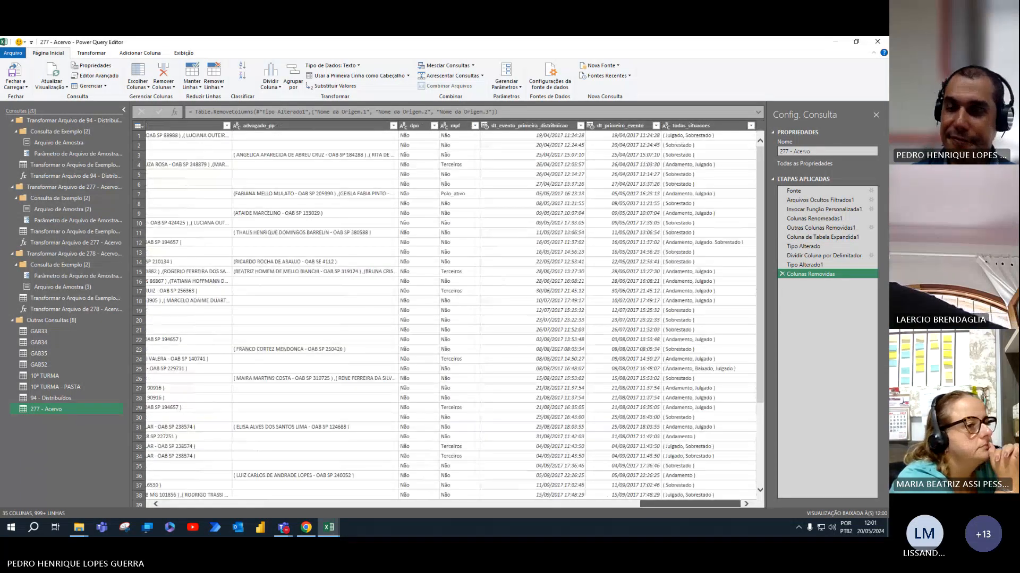
pyautogui.click(701, 126)
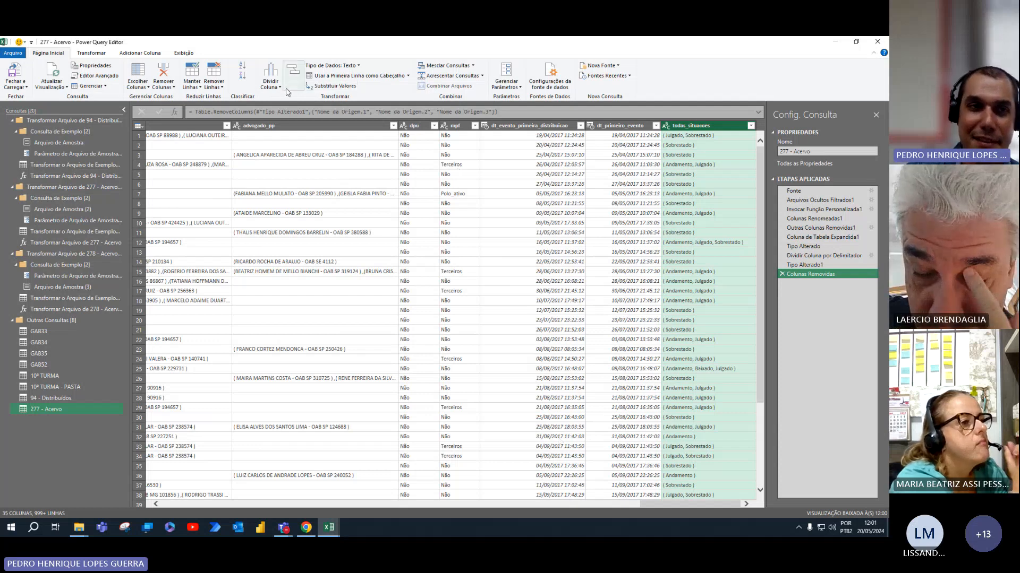
pyautogui.click(85, 55)
pyautogui.click(384, 77)
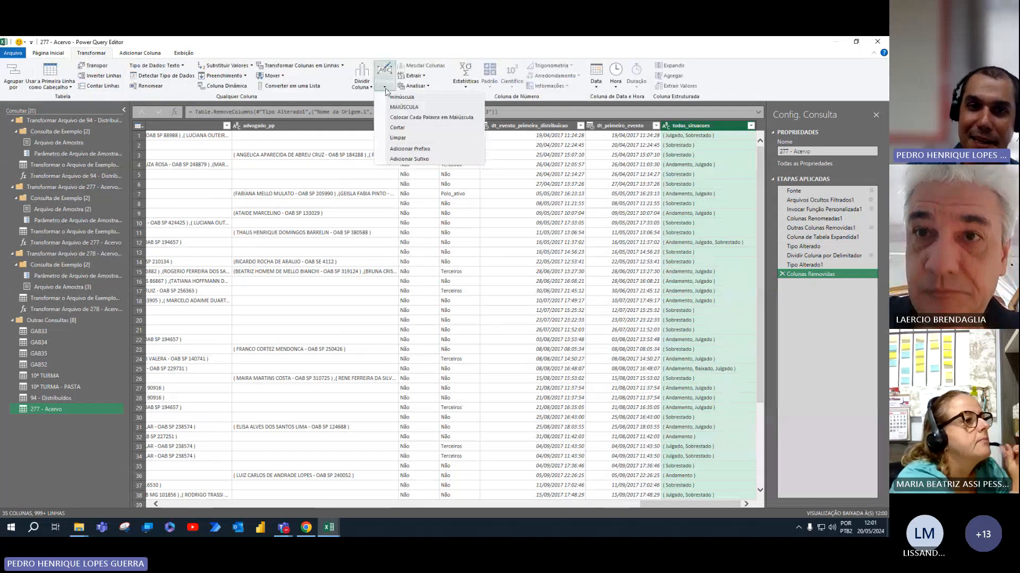
pyautogui.click(410, 133)
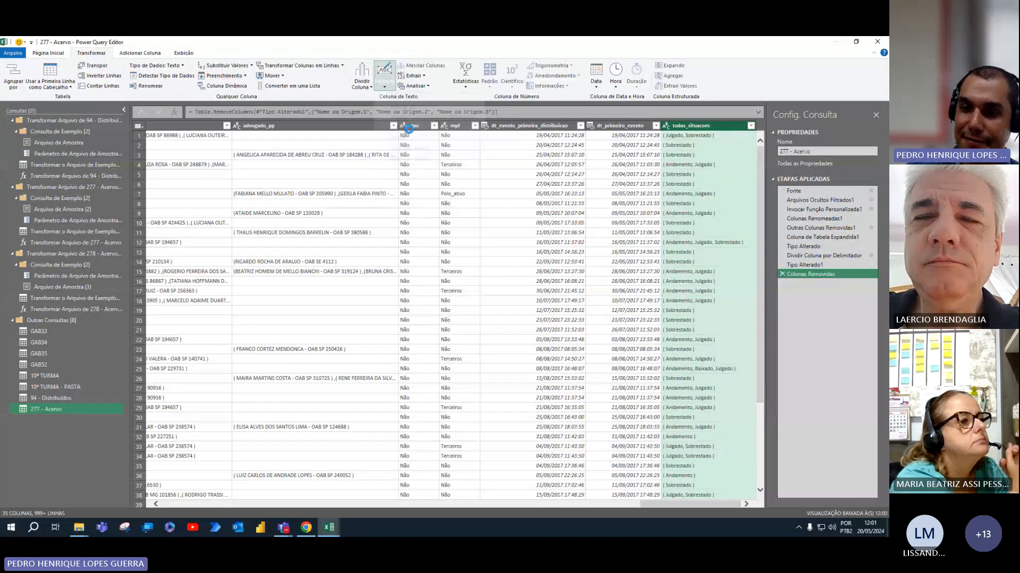
pyautogui.click(384, 78)
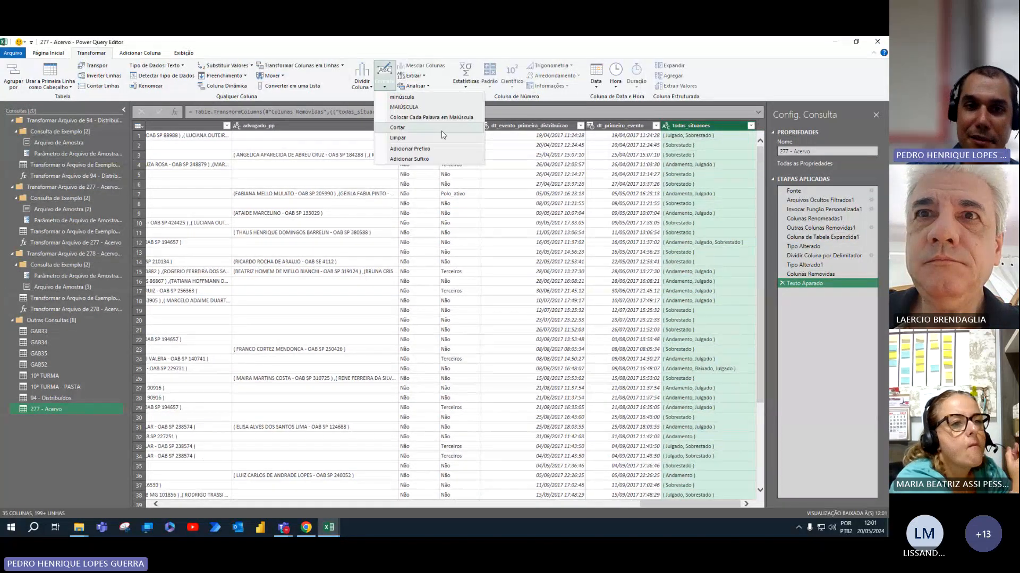
pyautogui.click(440, 141)
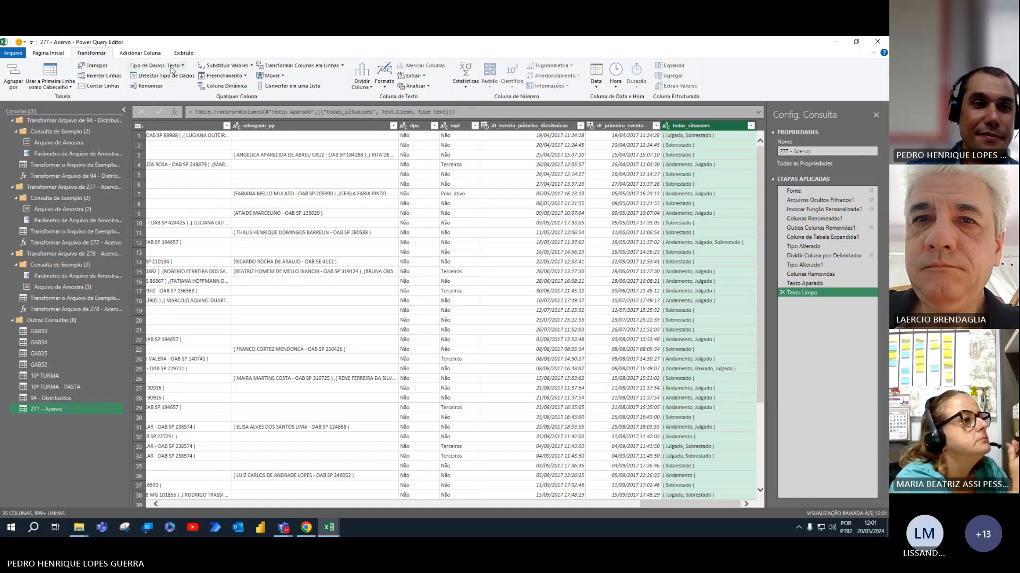
# Replace "( " and " )" with nothing in the todas_situacoes column, including the adjoining spaces.
pyautogui.click(252, 65)
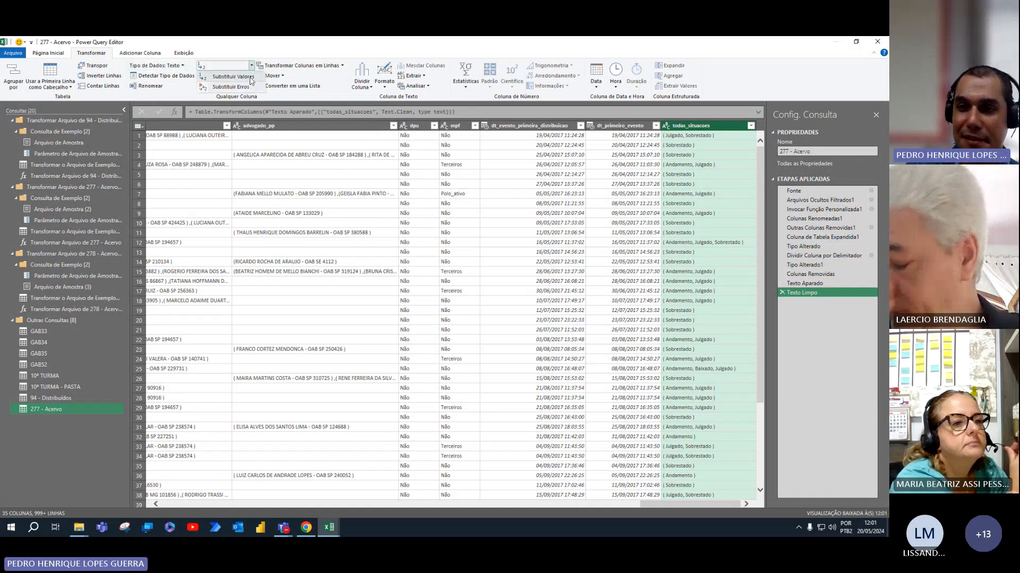
pyautogui.click(251, 80)
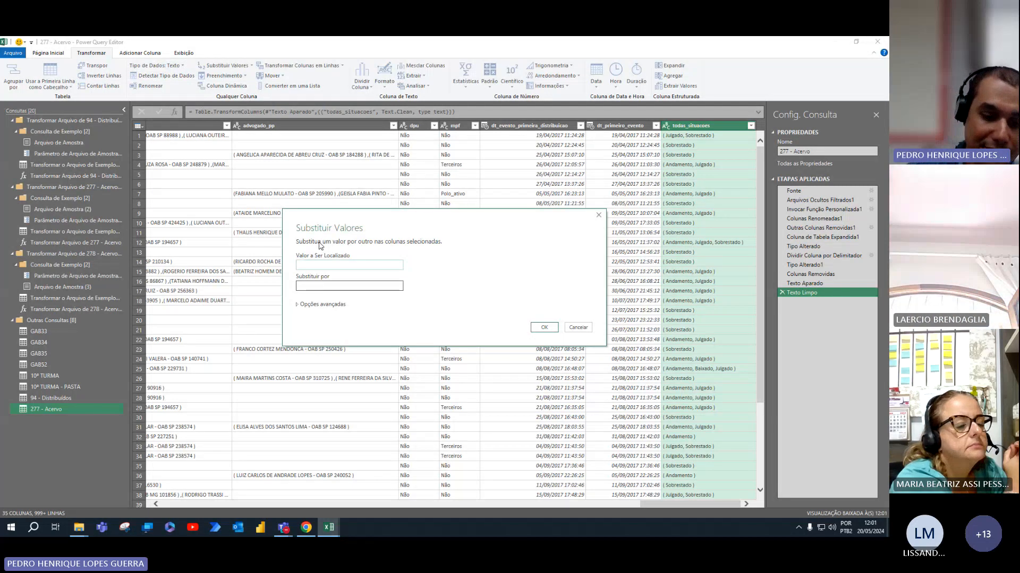
pyautogui.write('(')
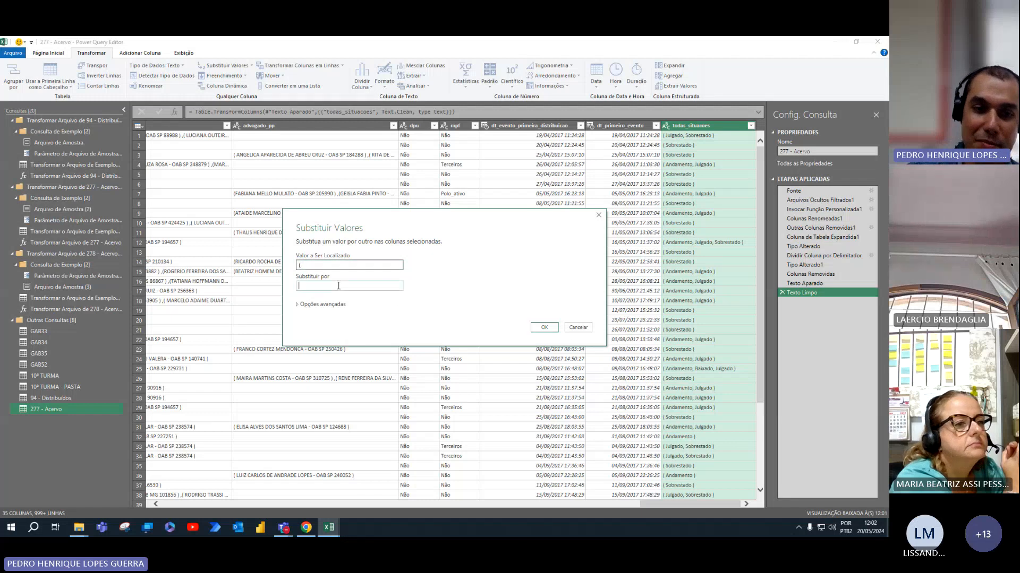
pyautogui.click(544, 328)
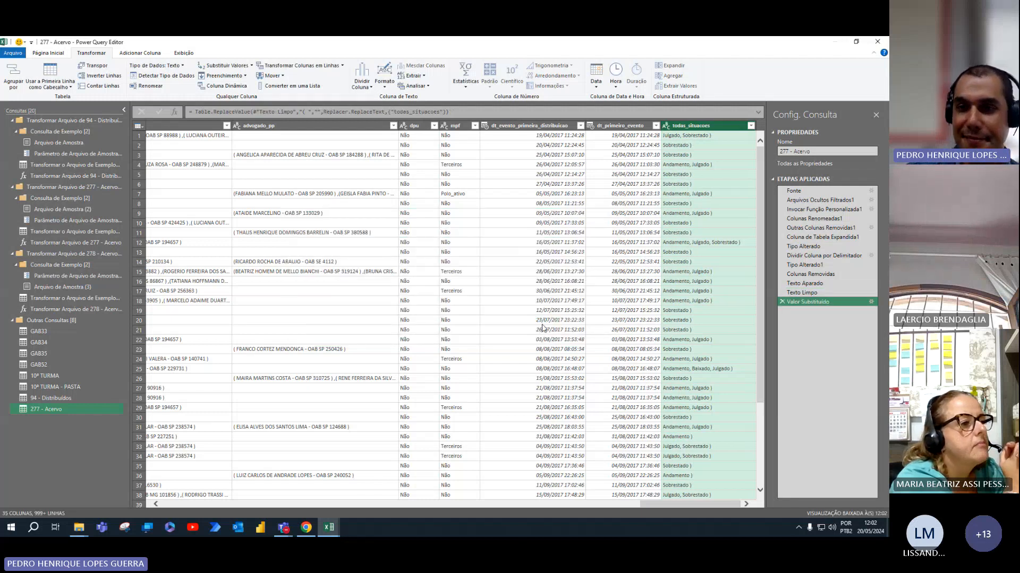
pyautogui.click(241, 66)
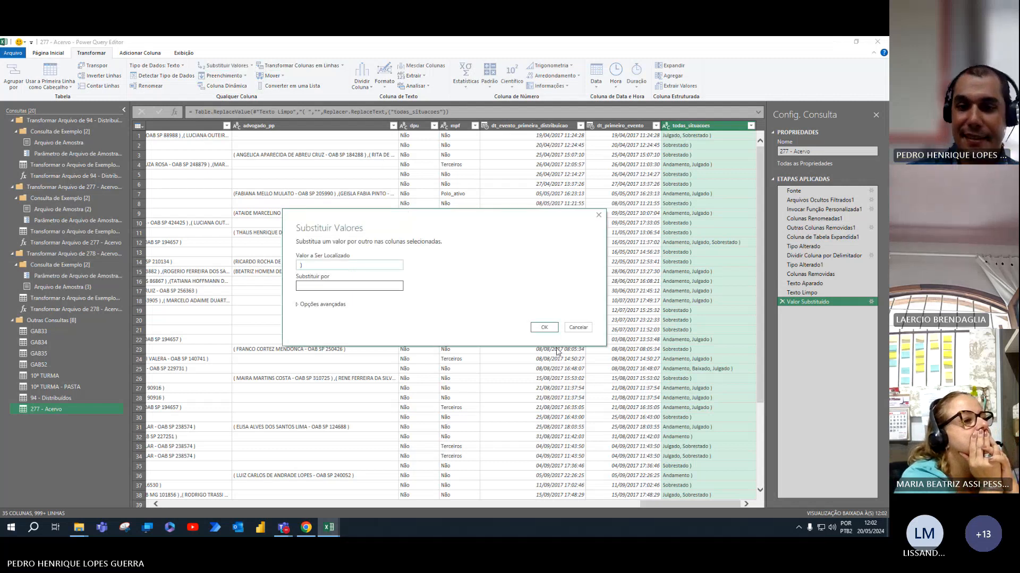
pyautogui.click(544, 327)
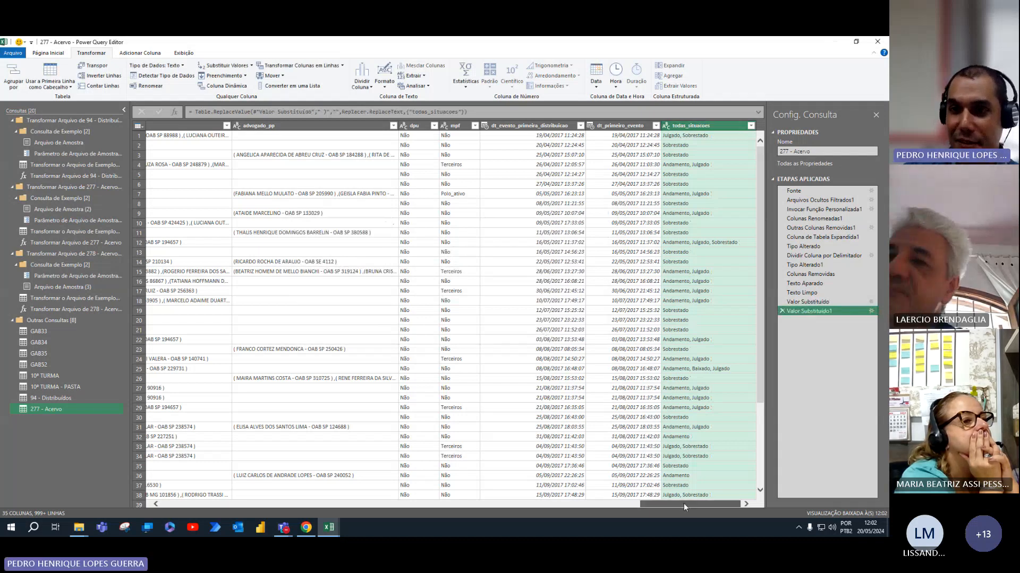
# Load the full list of distinct values in the todas_situacoes filter and examine the status combinations without filtering.
pyautogui.scroll(-1, 704, 210)
pyautogui.scroll(-3, 703, 211)
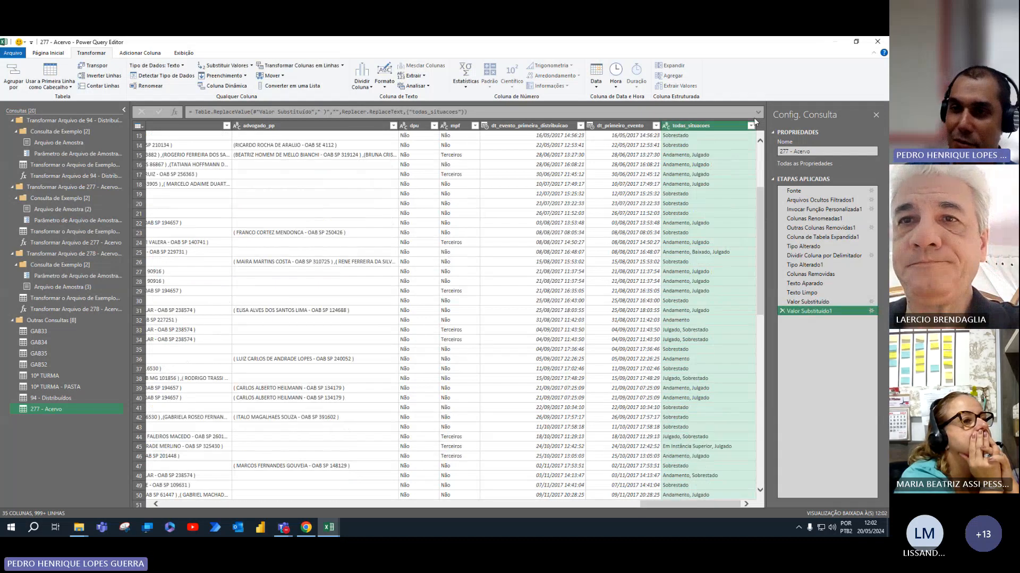
pyautogui.click(750, 125)
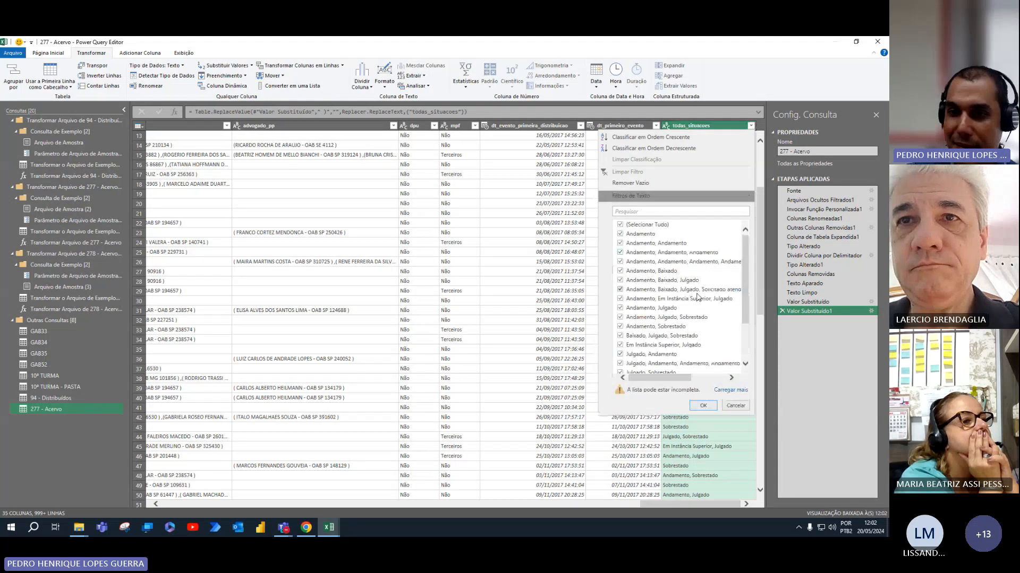
pyautogui.scroll(-2, 722, 314)
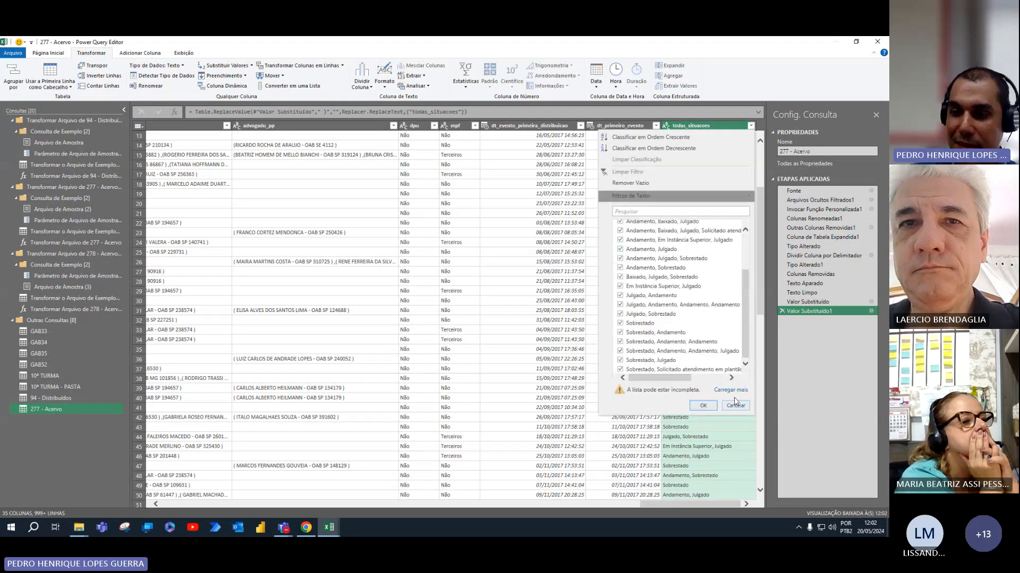
pyautogui.click(727, 393)
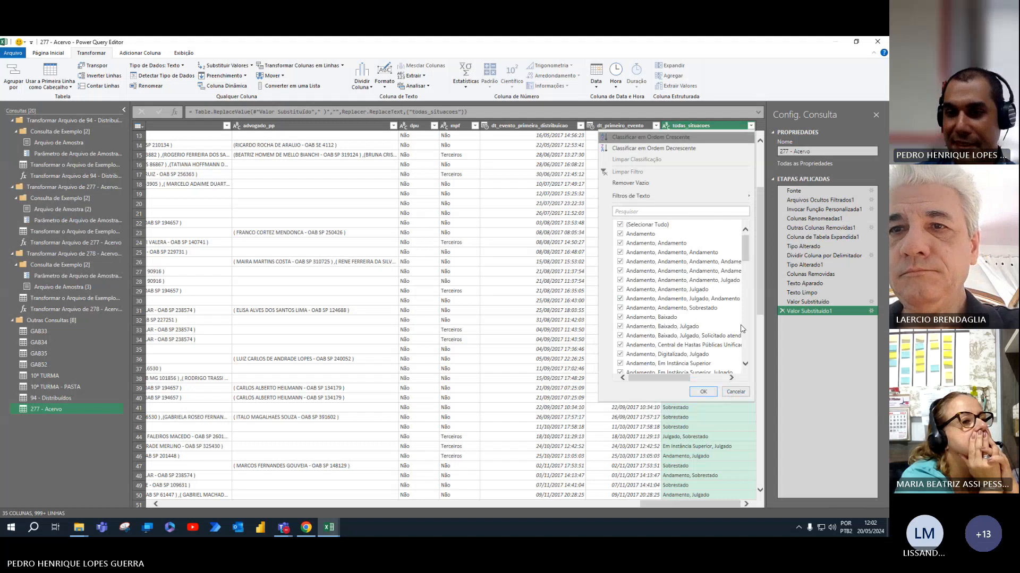
pyautogui.click(734, 393)
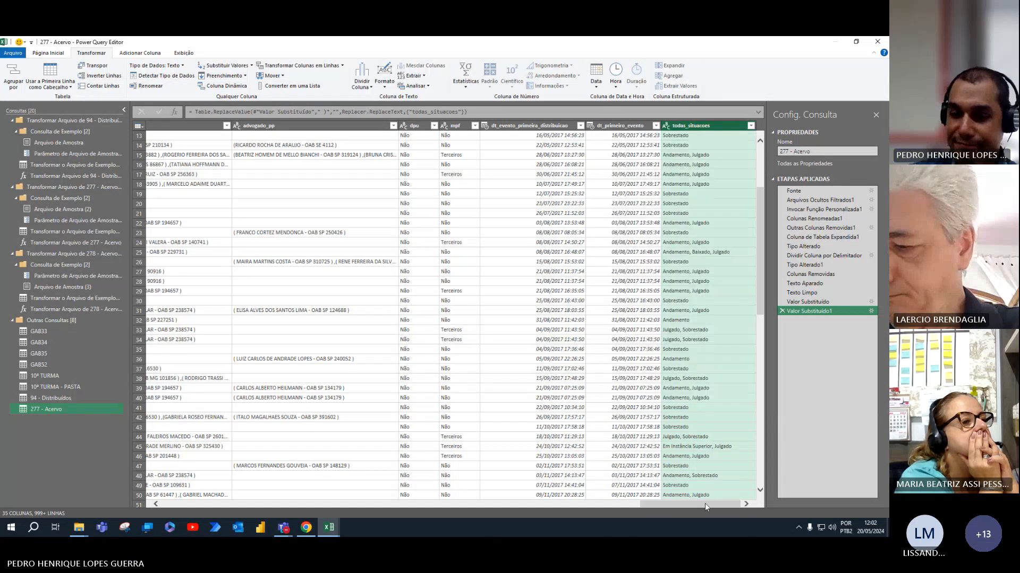
# Trim the text in the Nome da Origem.4 column.
pyautogui.moveTo(699, 505); pyautogui.dragTo(213, 505)
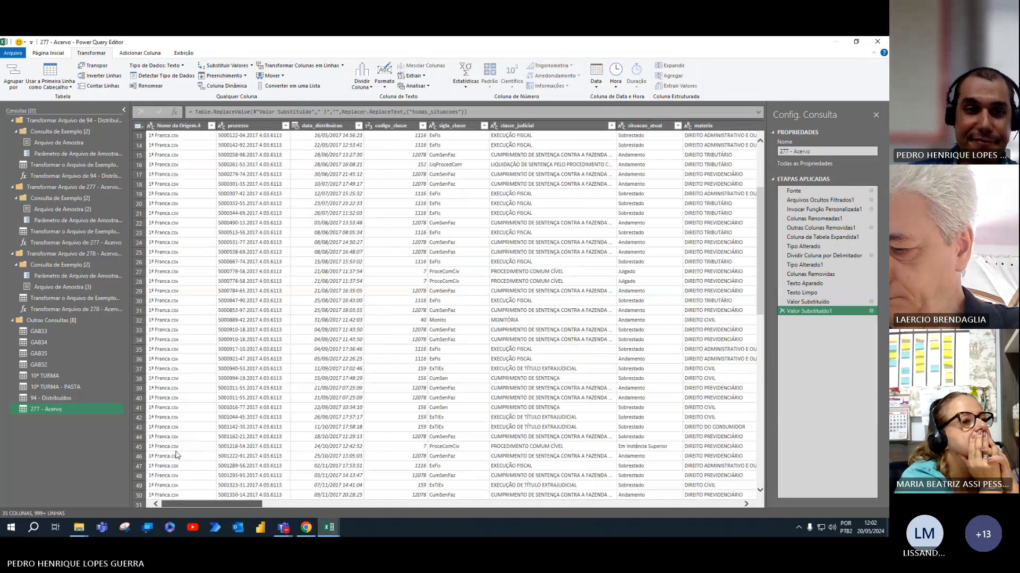
pyautogui.click(170, 127)
pyautogui.click(384, 88)
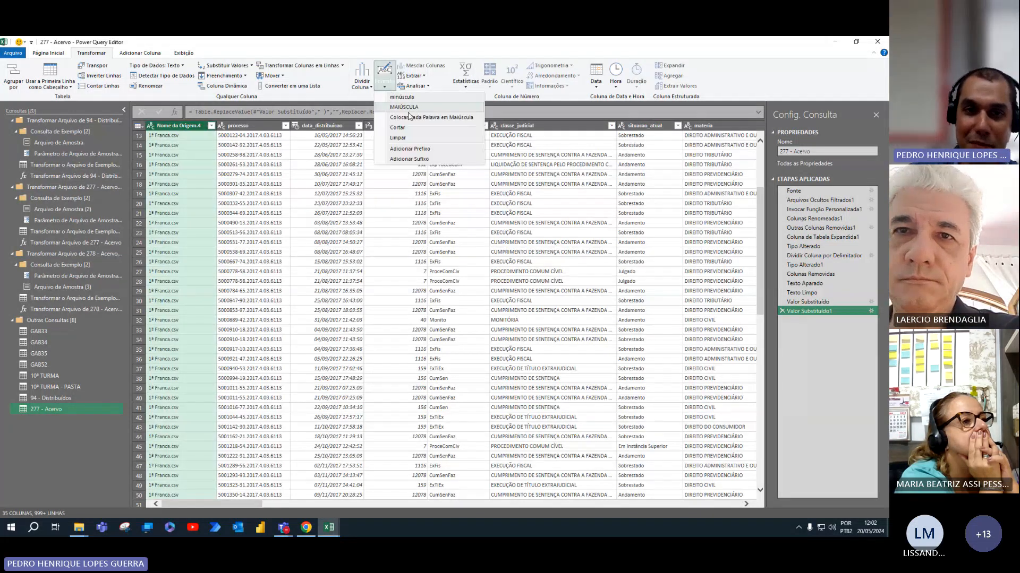
pyautogui.click(412, 130)
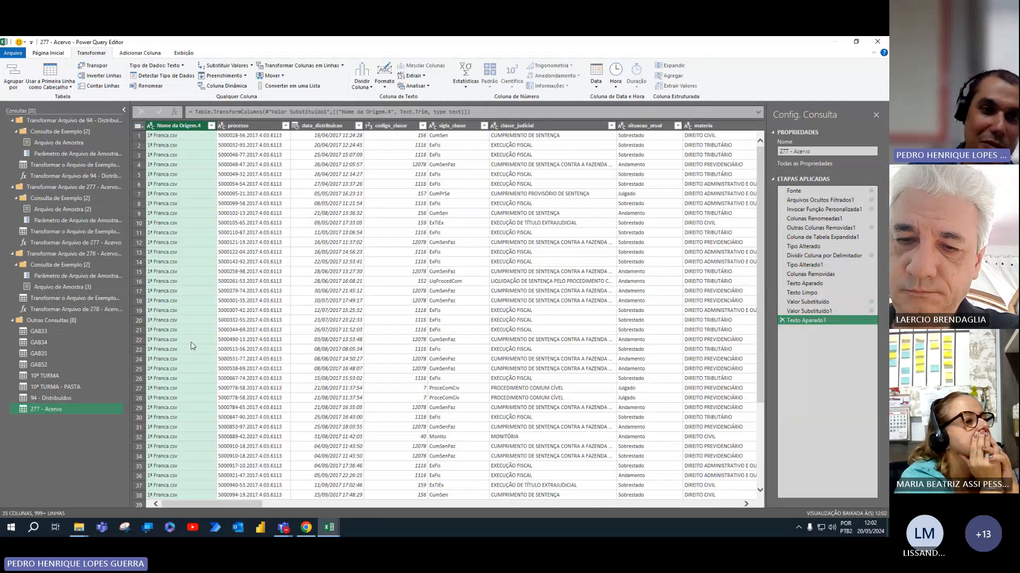
# Replace ".csv" with nothing in the Nome da Origem.4 column.
pyautogui.click(251, 65)
pyautogui.click(248, 78)
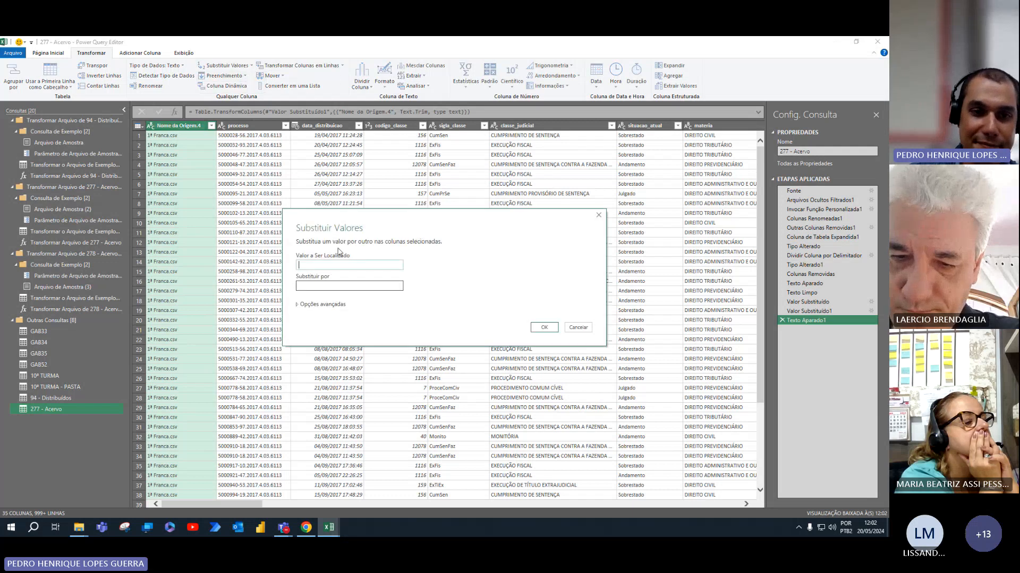
pyautogui.write('.CSV')
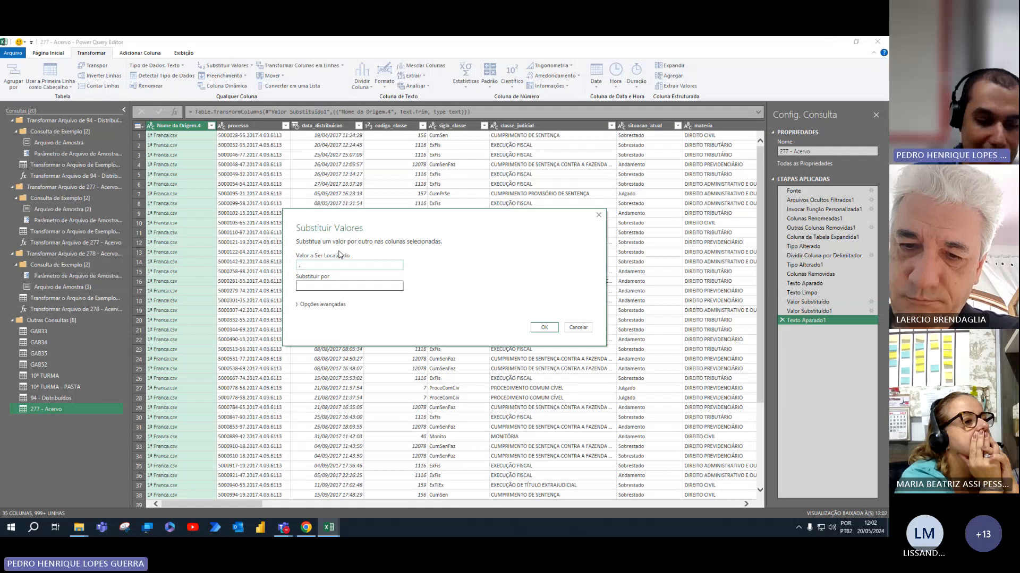
pyautogui.press('Tab')
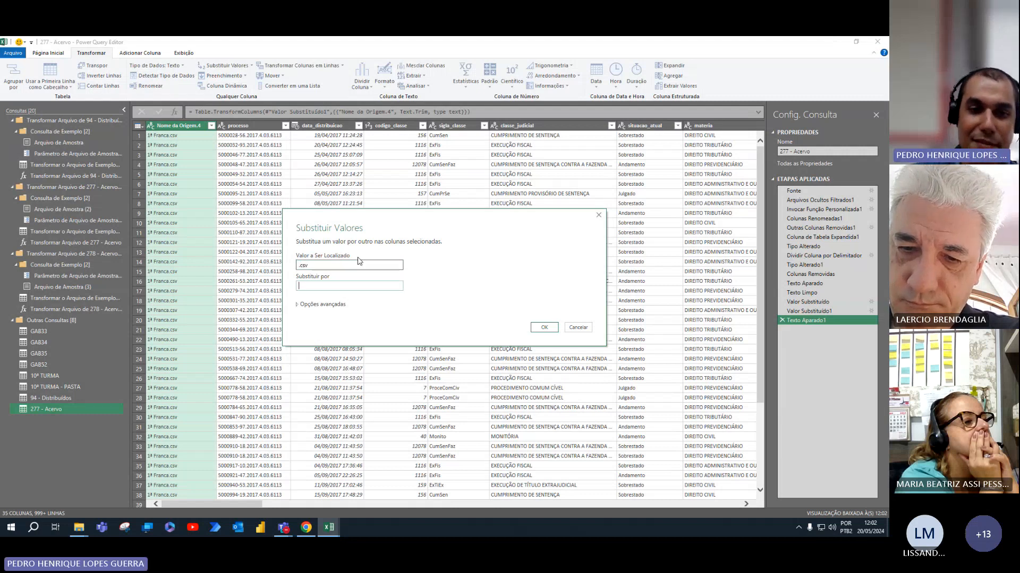
pyautogui.click(547, 327)
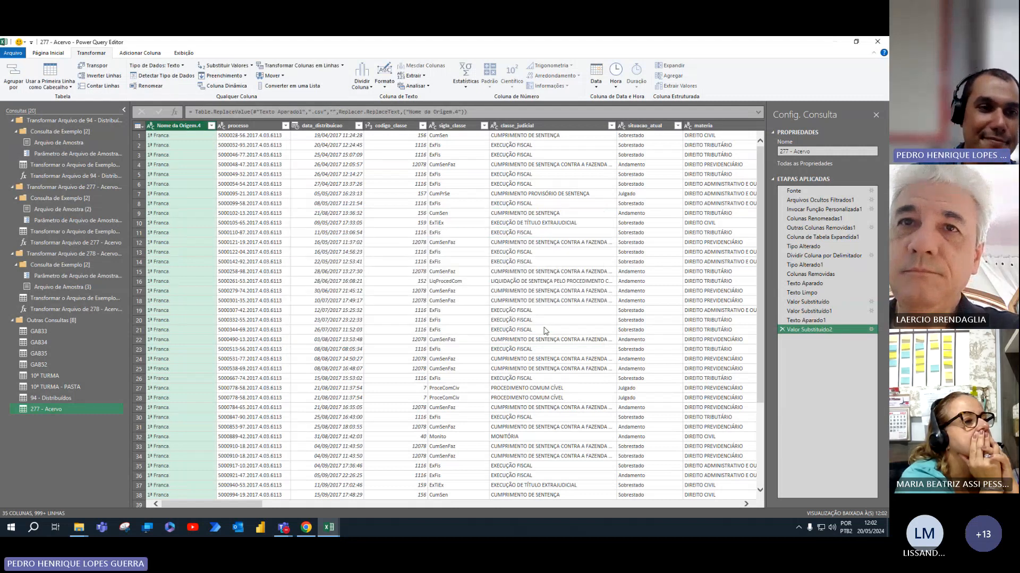
# Rename the Nome da Origem.4 column as "Unidade Abrev.".
pyautogui.doubleClick(196, 126)
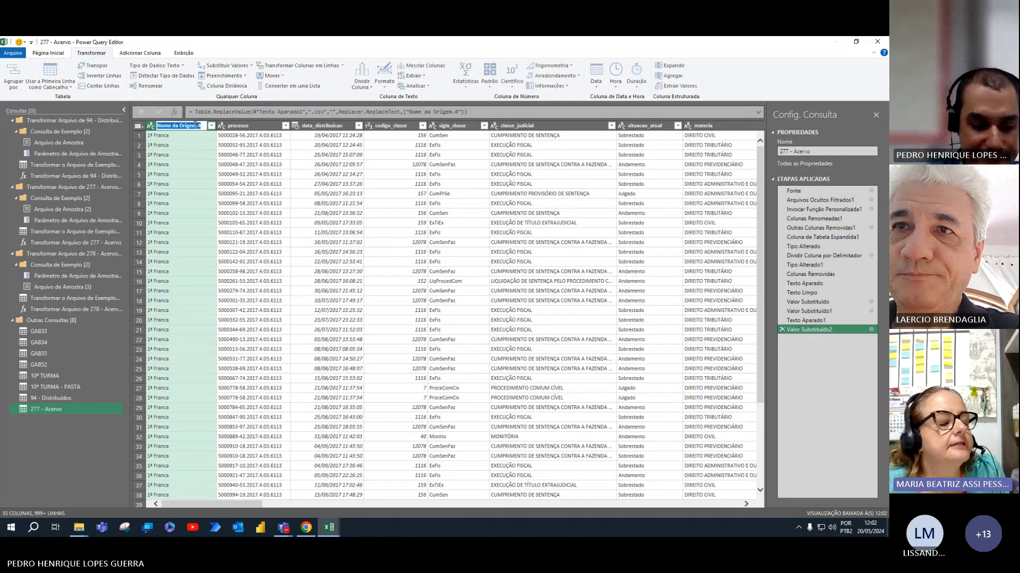
pyautogui.write('Unidade')
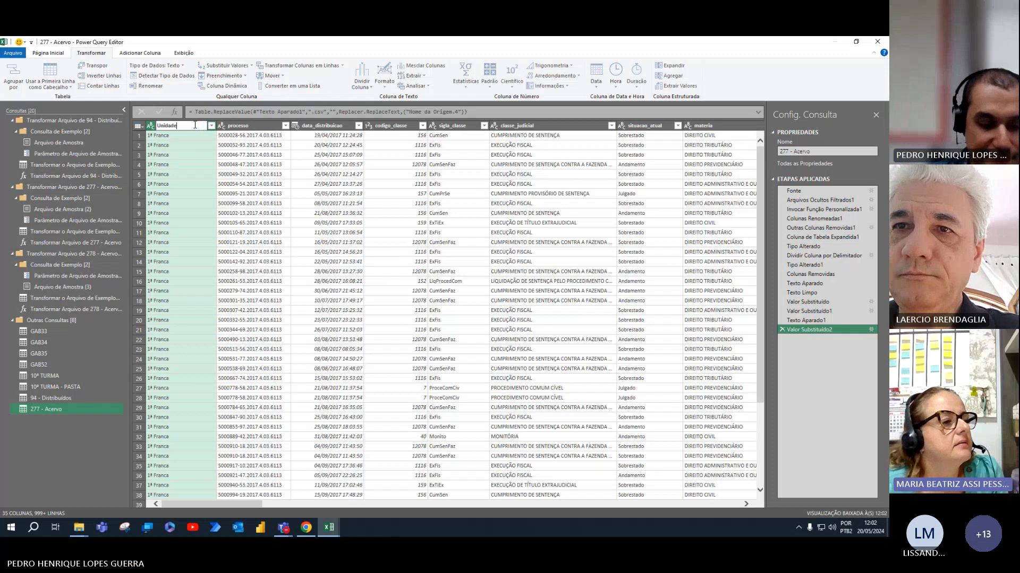
pyautogui.write(' Abrev.')
pyautogui.press('Return')
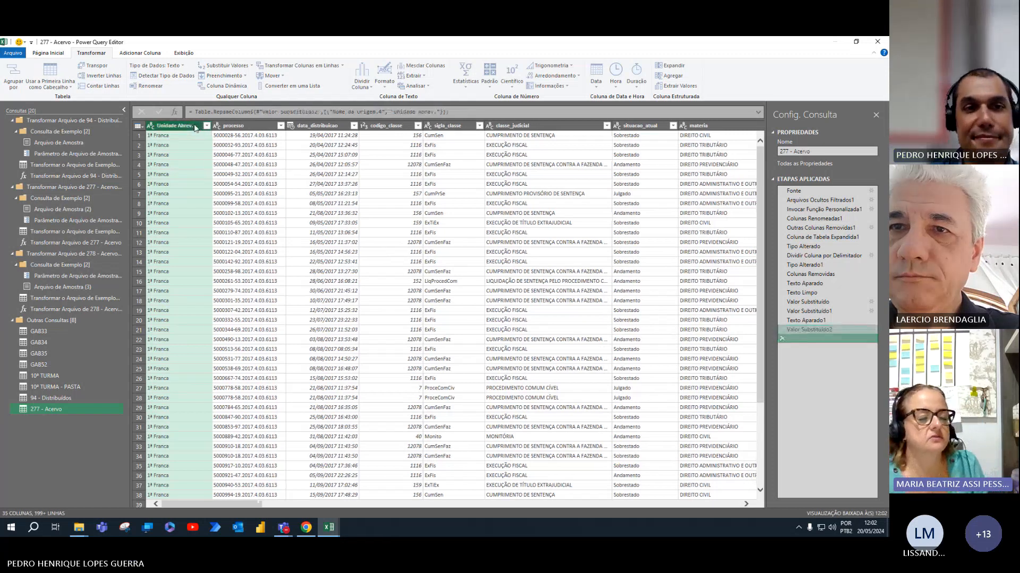
# Split the todas_situacoes column by comma at each occurrence of the delimiter.
pyautogui.moveTo(245, 504); pyautogui.dragTo(753, 506)
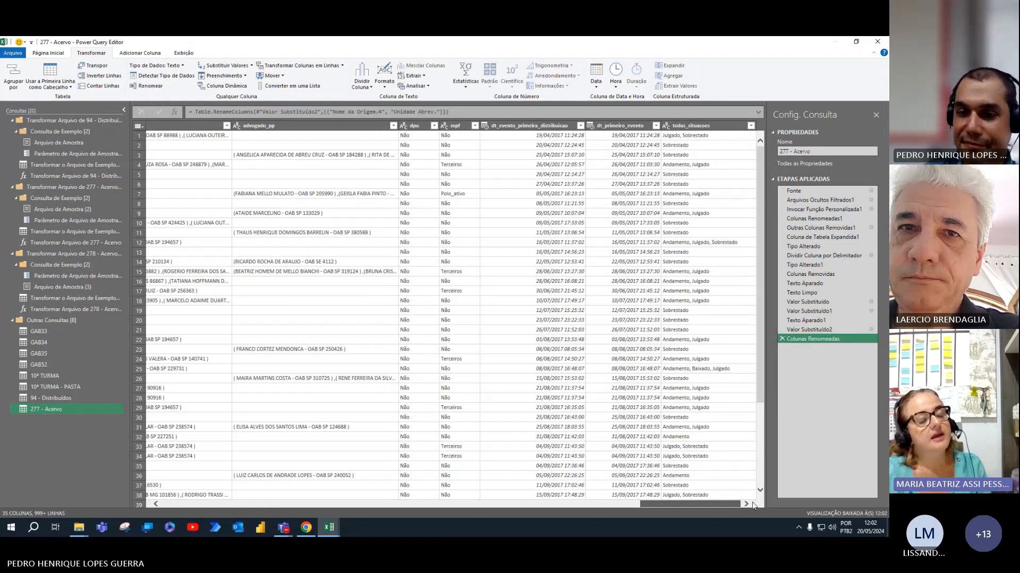
pyautogui.click(750, 126)
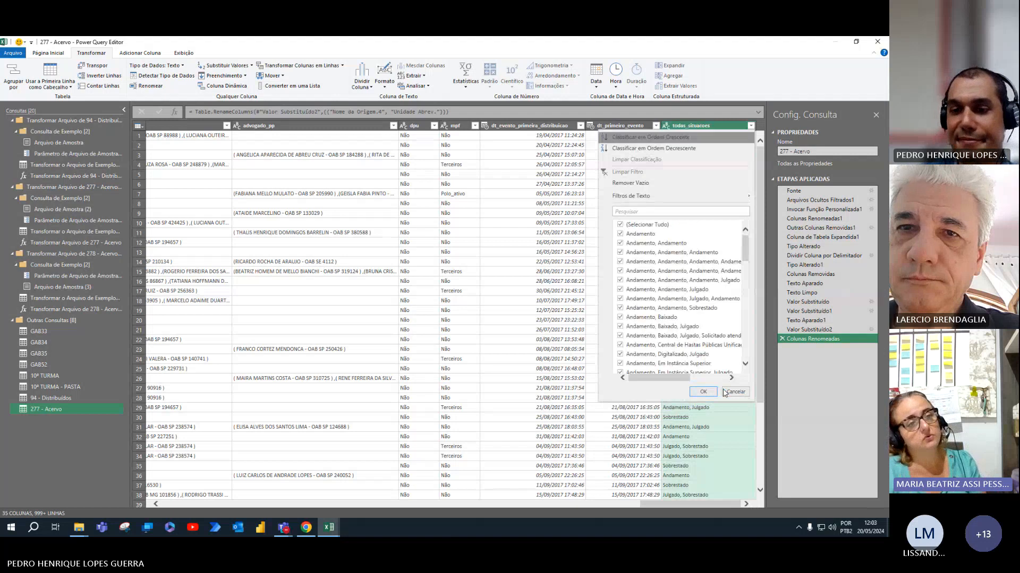
pyautogui.press('Escape')
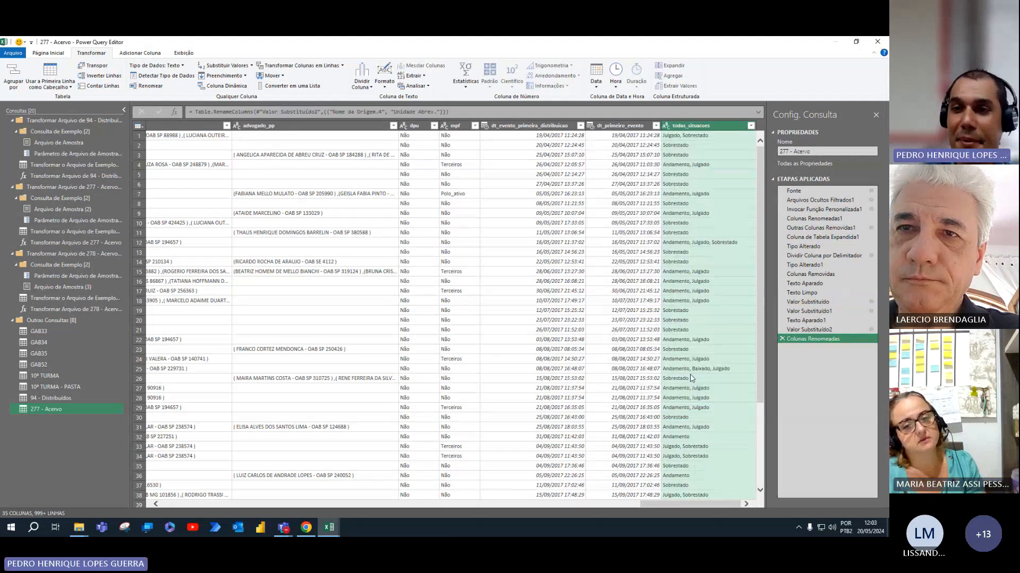
pyautogui.click(361, 78)
pyautogui.click(378, 98)
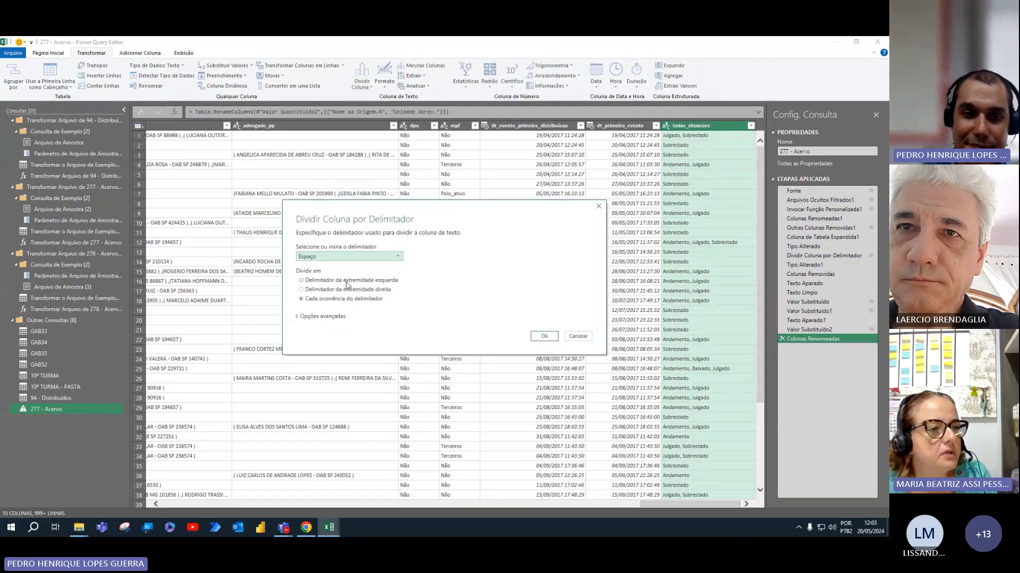
pyautogui.click(393, 256)
pyautogui.click(383, 274)
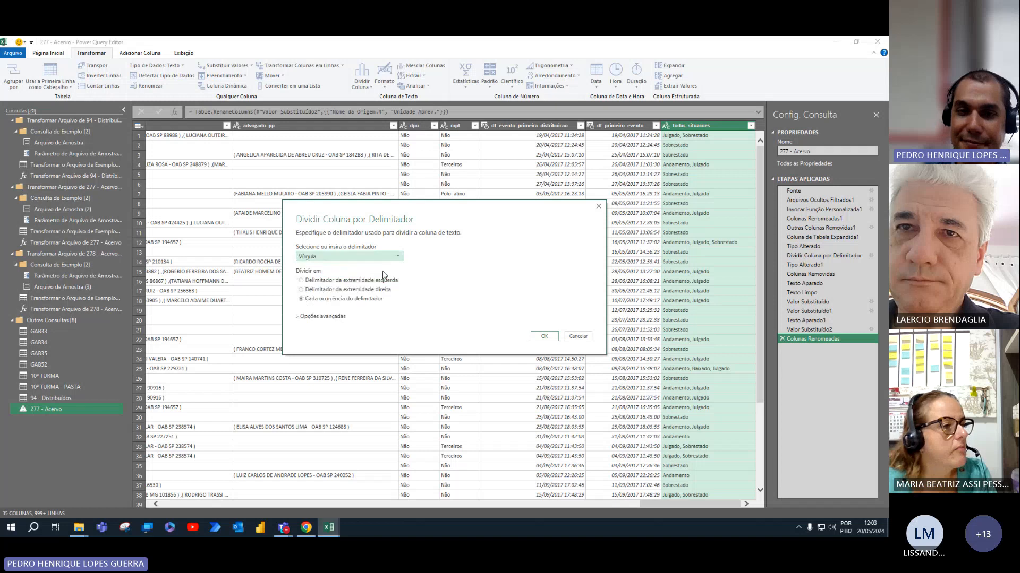
pyautogui.click(544, 336)
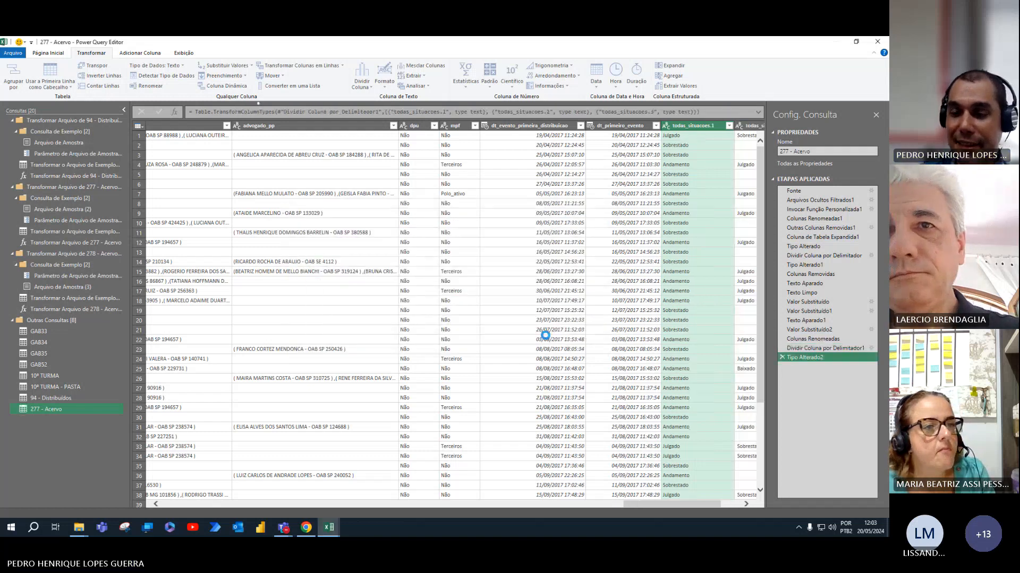
# Load the full list of distinct values in the todas_situacoes.3 filter and examine it without filtering.
pyautogui.moveTo(673, 504); pyautogui.dragTo(694, 504)
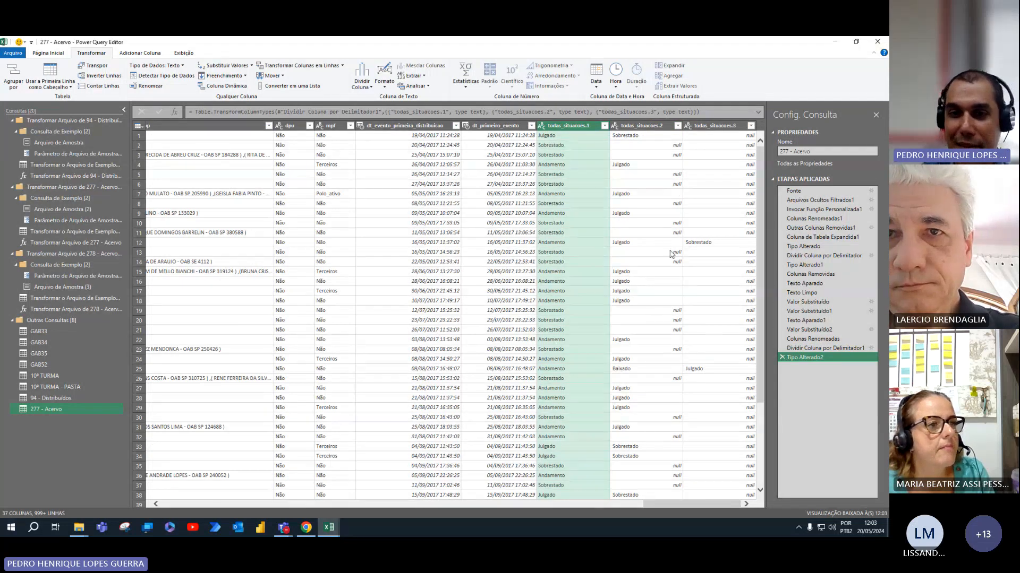
pyautogui.click(750, 125)
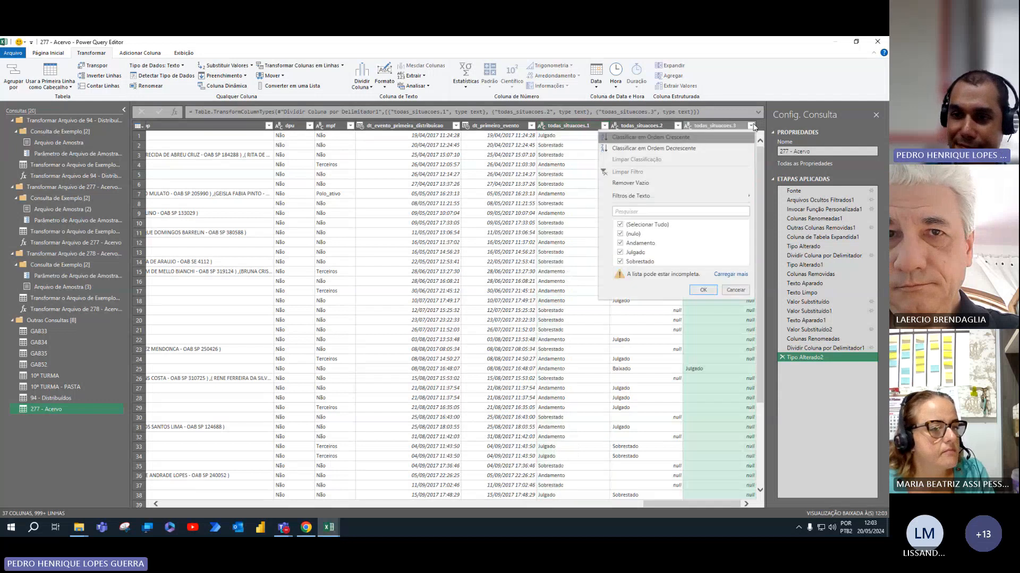
pyautogui.click(730, 274)
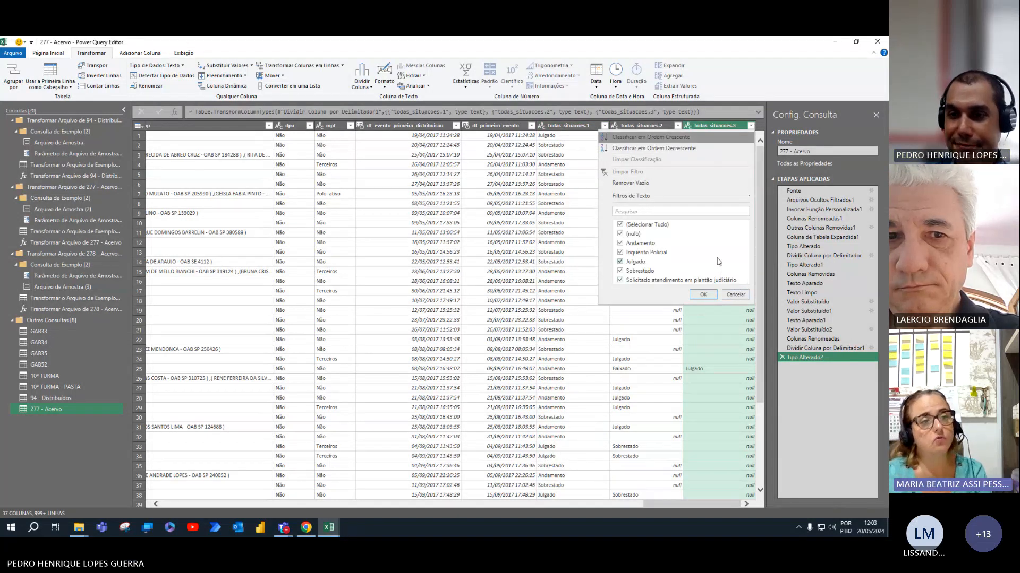
pyautogui.click(736, 296)
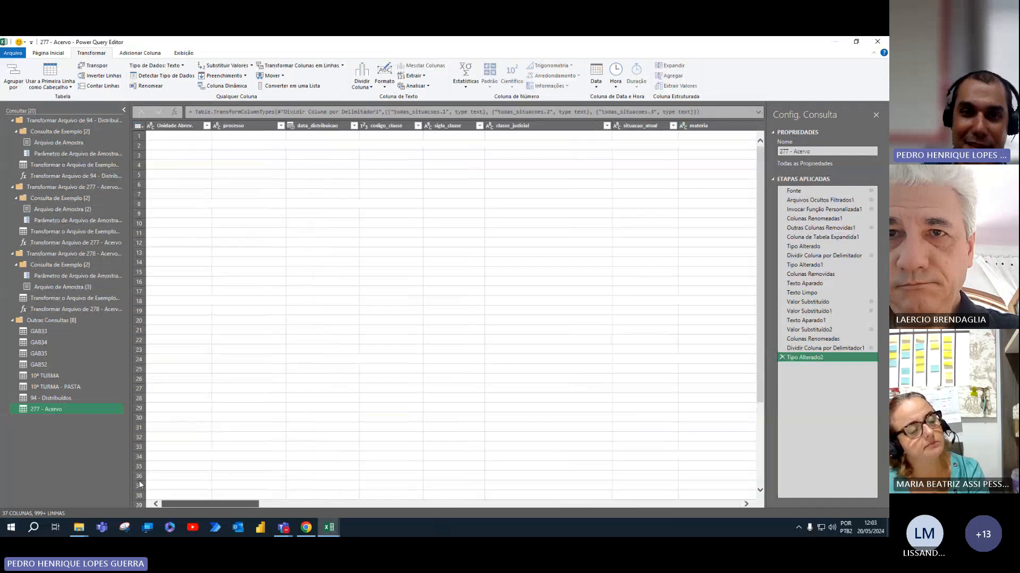
# Load the full list of distinct values in the situacao_atual filter and review it, leaving all values selected.
pyautogui.click(673, 125)
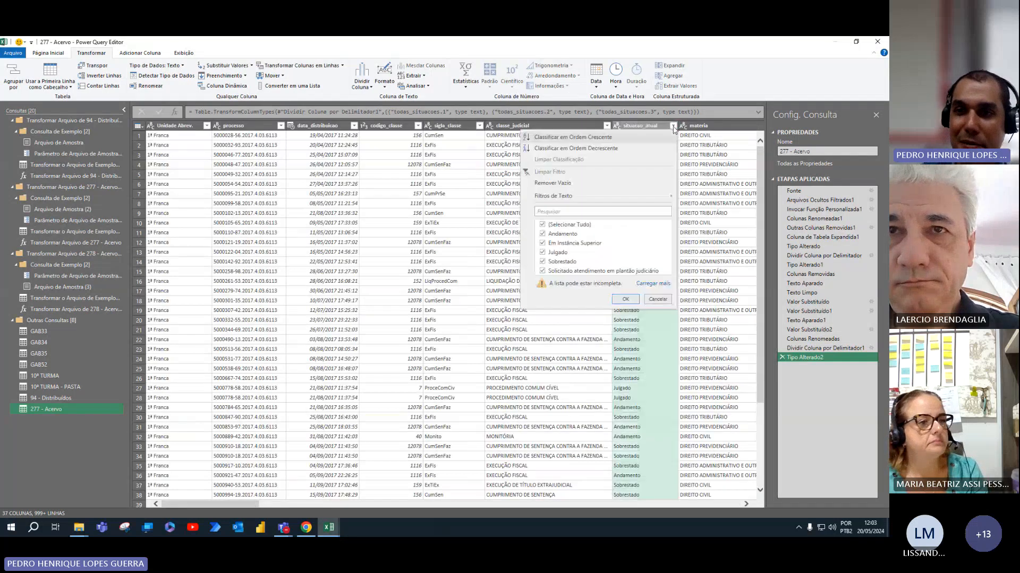
pyautogui.click(652, 283)
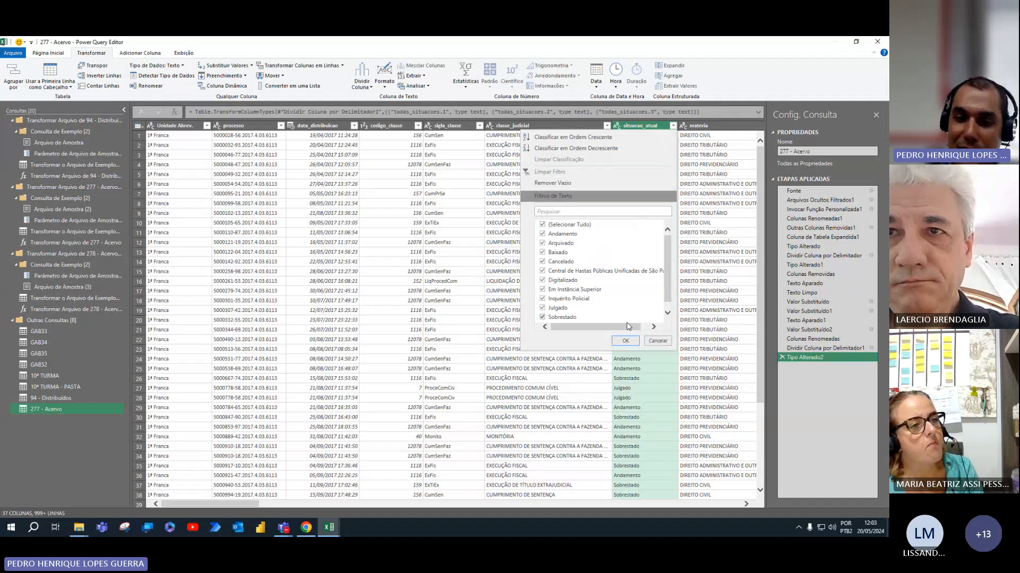
pyautogui.click(625, 341)
pyautogui.click(251, 498)
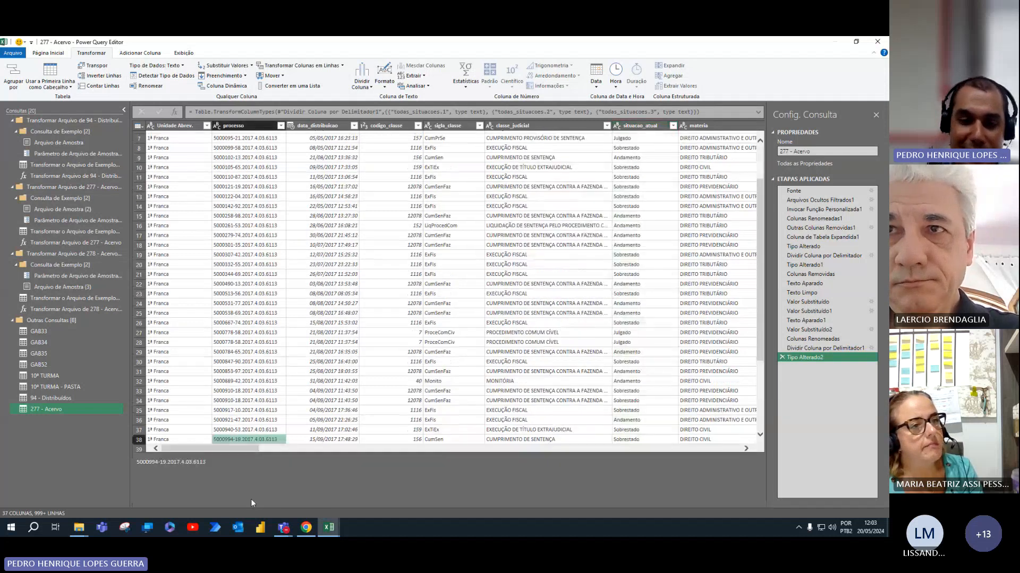
pyautogui.click(442, 126)
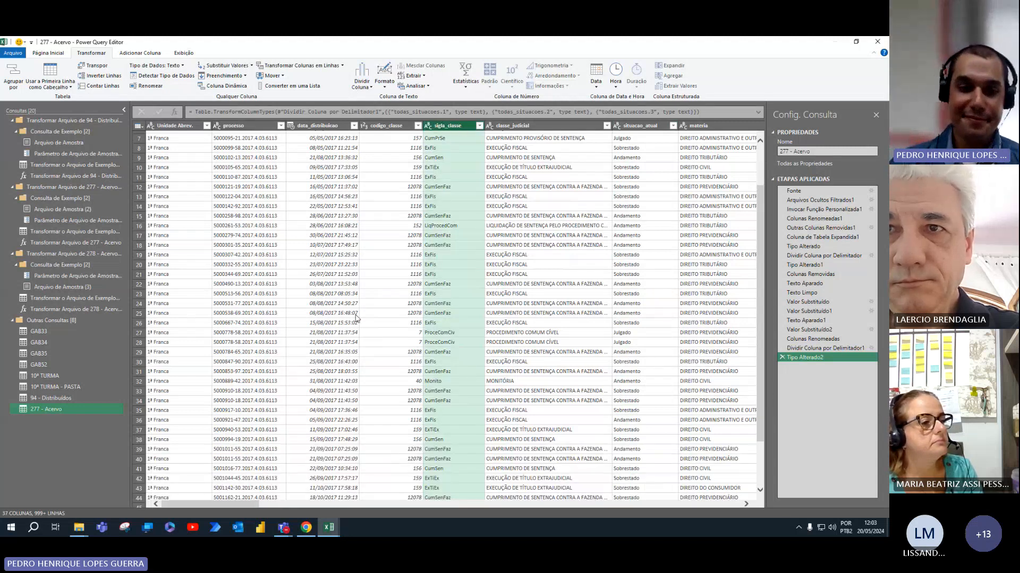
pyautogui.moveTo(242, 506); pyautogui.dragTo(763, 505)
pyautogui.scroll(2, 707, 443)
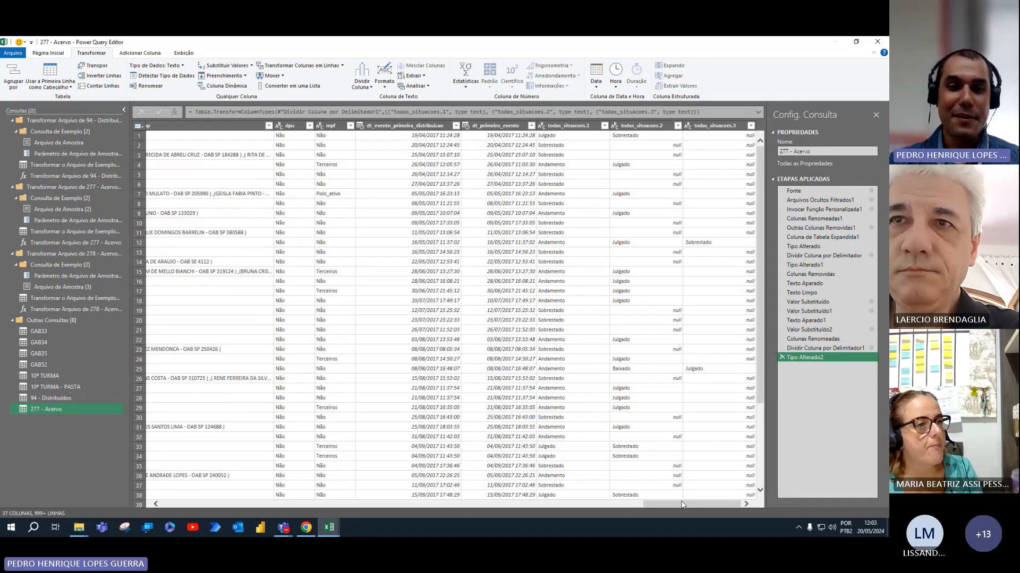
pyautogui.moveTo(682, 503); pyautogui.dragTo(97, 475)
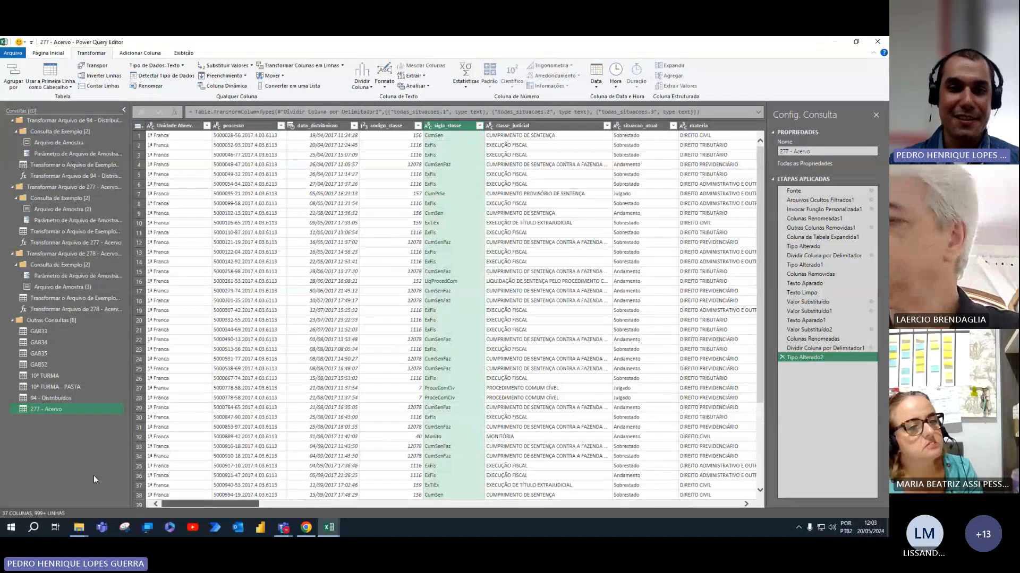
# Try converting the data_distribuicao column to date only in place, and remove that applied step.
pyautogui.click(302, 128)
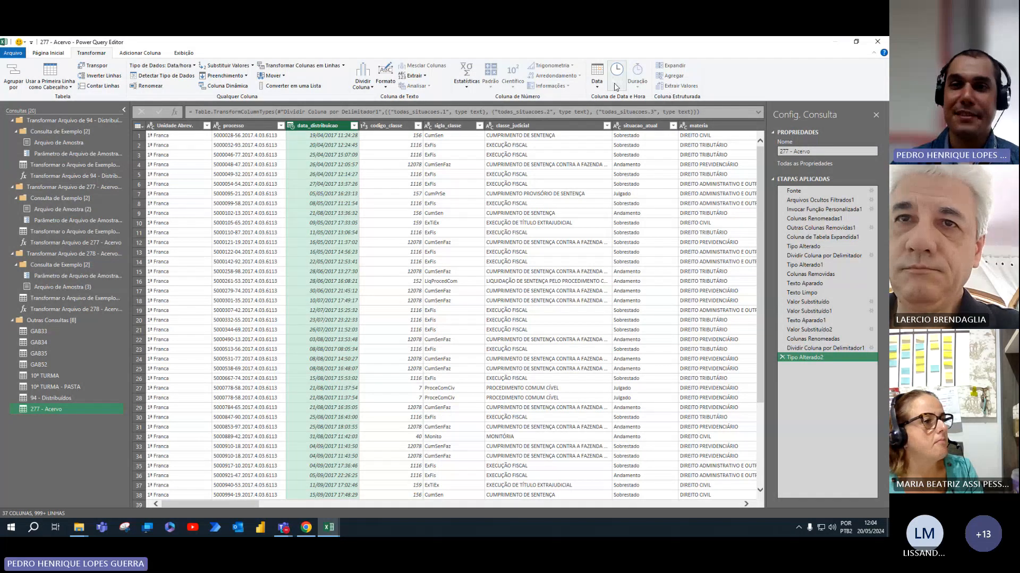
pyautogui.click(597, 89)
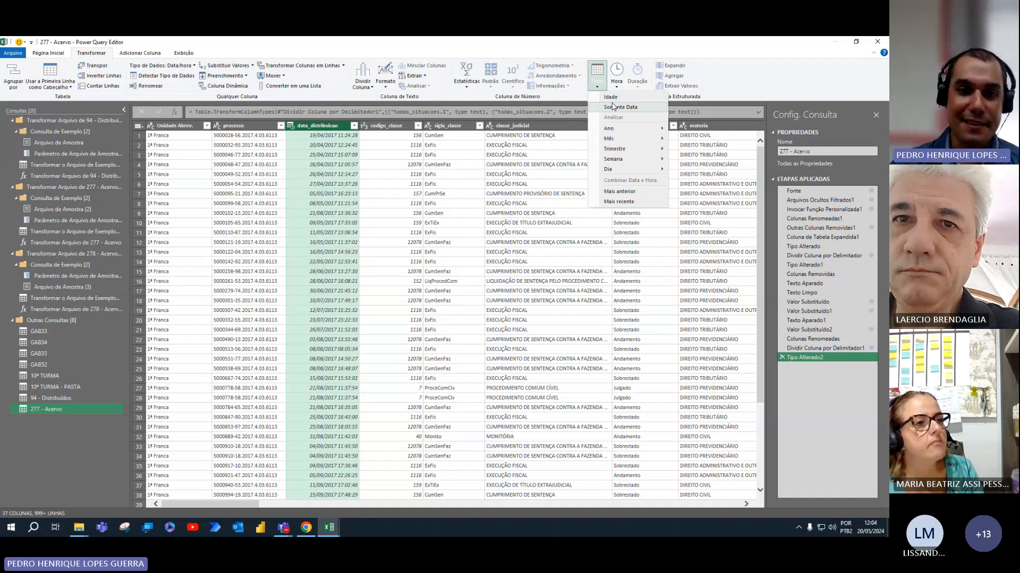
pyautogui.click(613, 107)
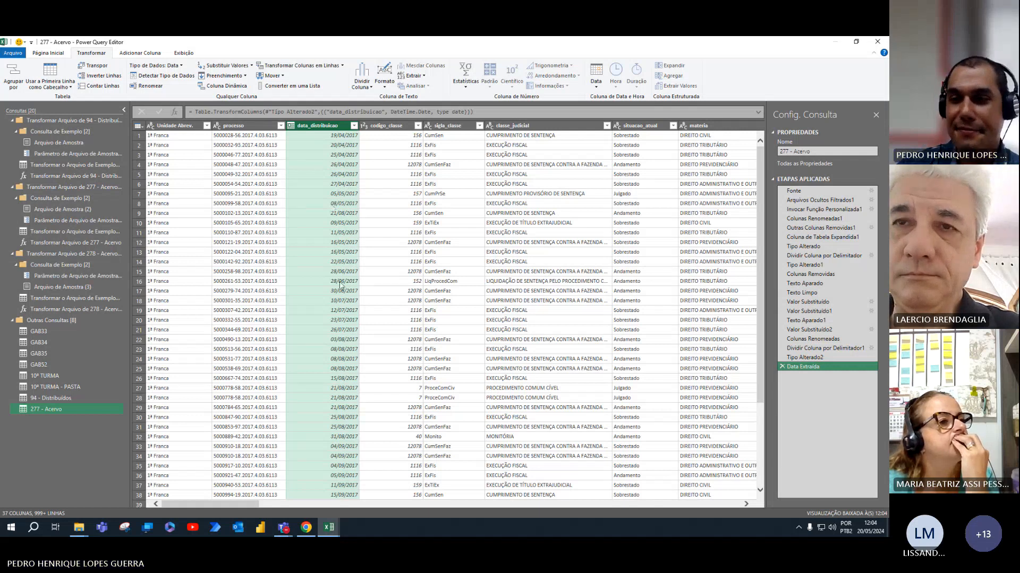
pyautogui.click(782, 366)
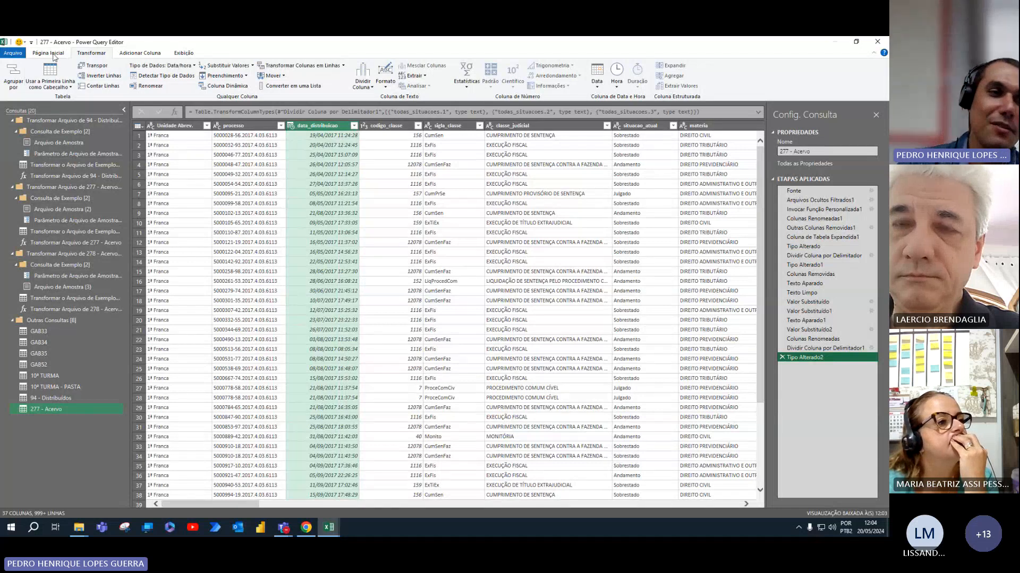
# Add a new date-only column extracted from data_distribuicao, keeping the original column.
pyautogui.click(130, 55)
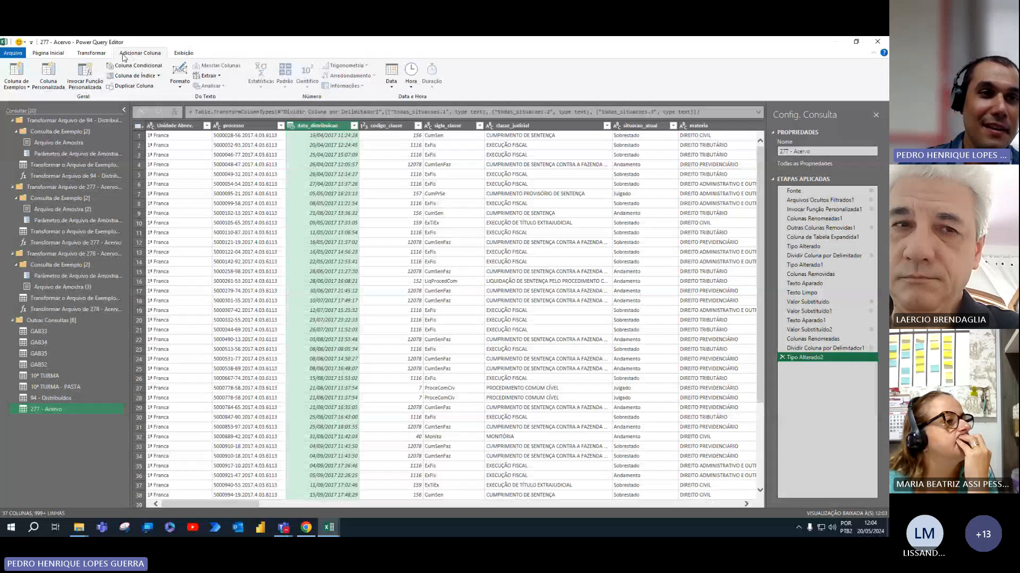
pyautogui.click(97, 54)
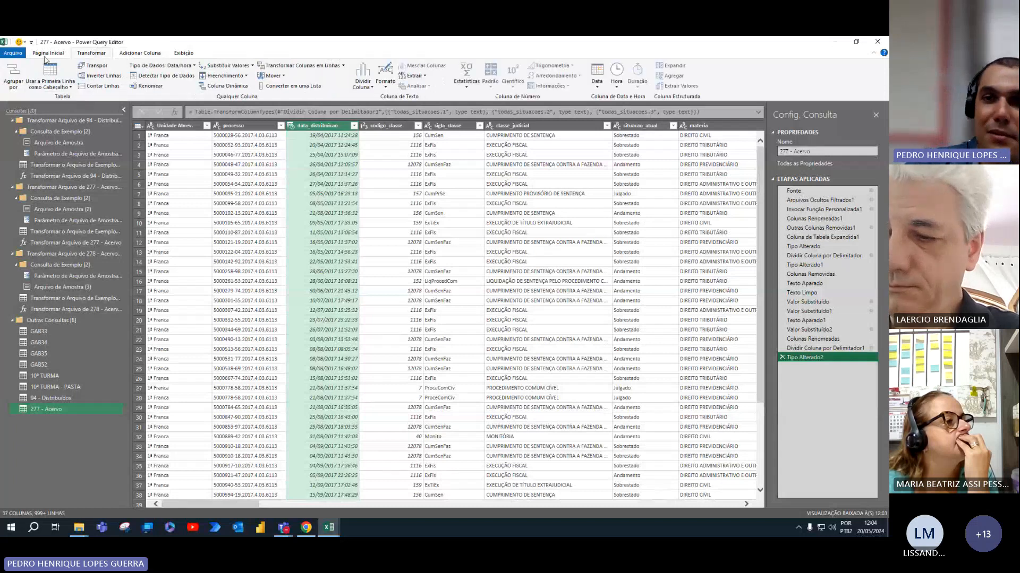
pyautogui.click(133, 56)
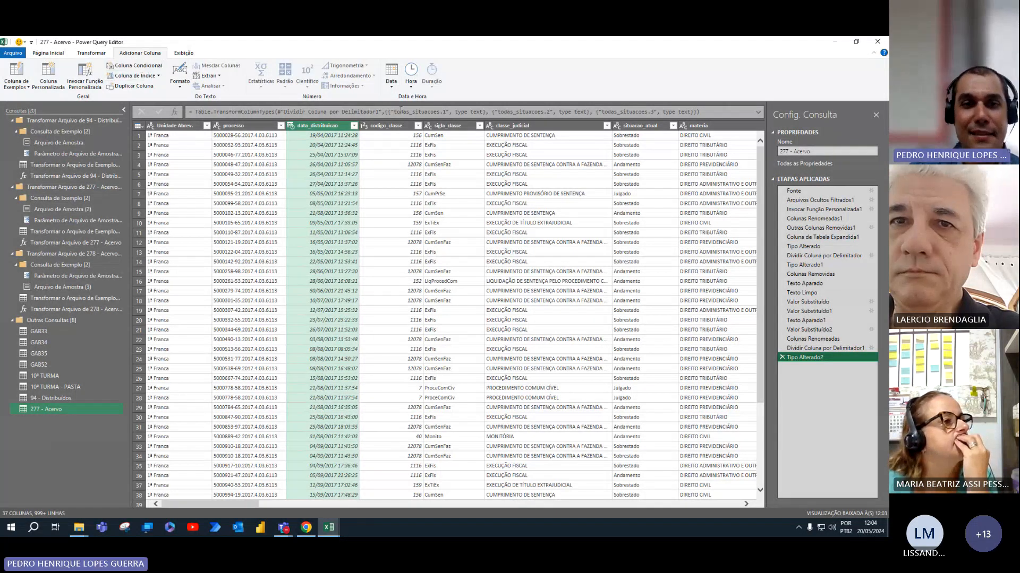
pyautogui.click(392, 85)
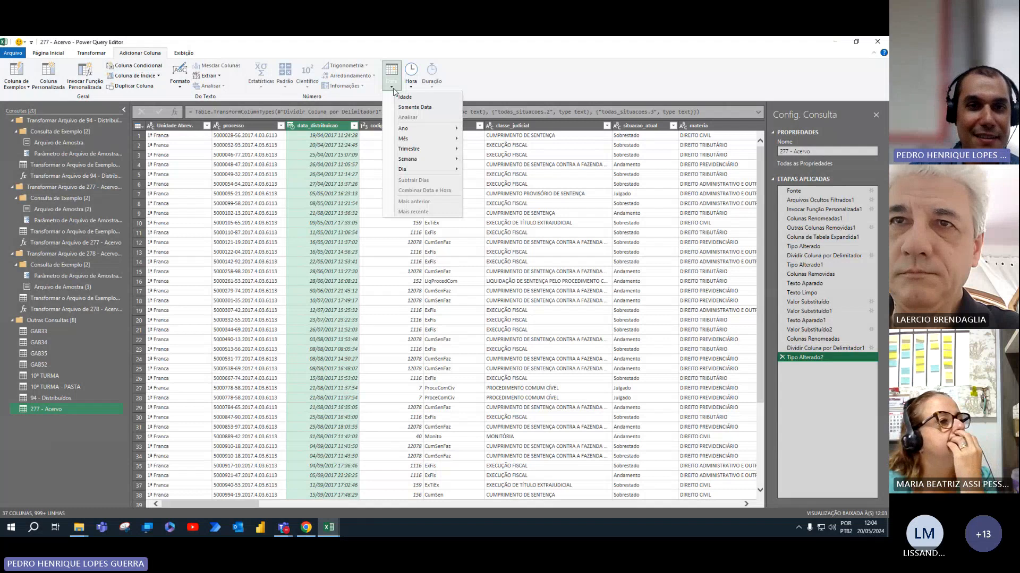
pyautogui.click(398, 106)
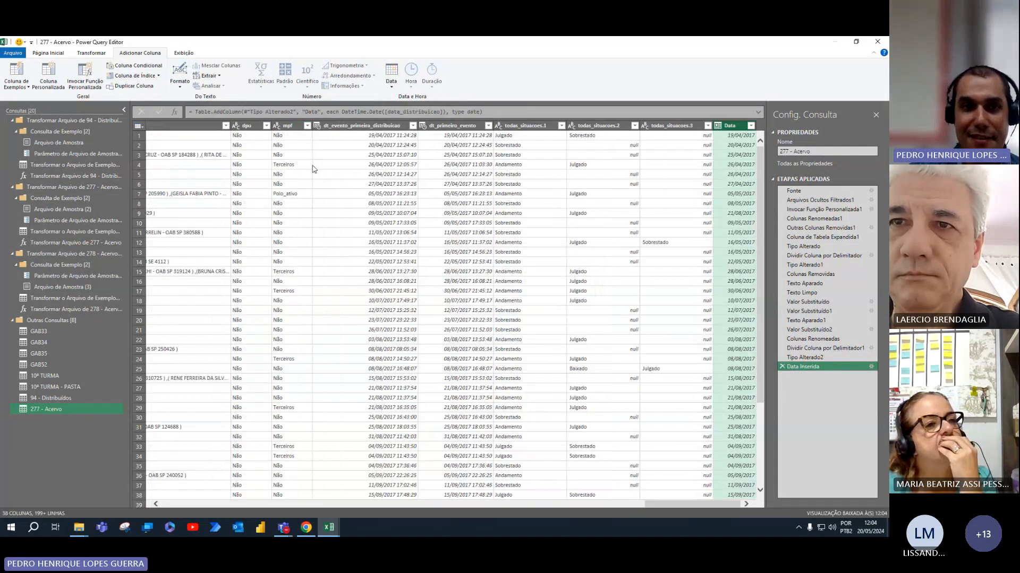
# Edit the inserted column's formula to name the new column "Data de Distribuição".
pyautogui.click(321, 111)
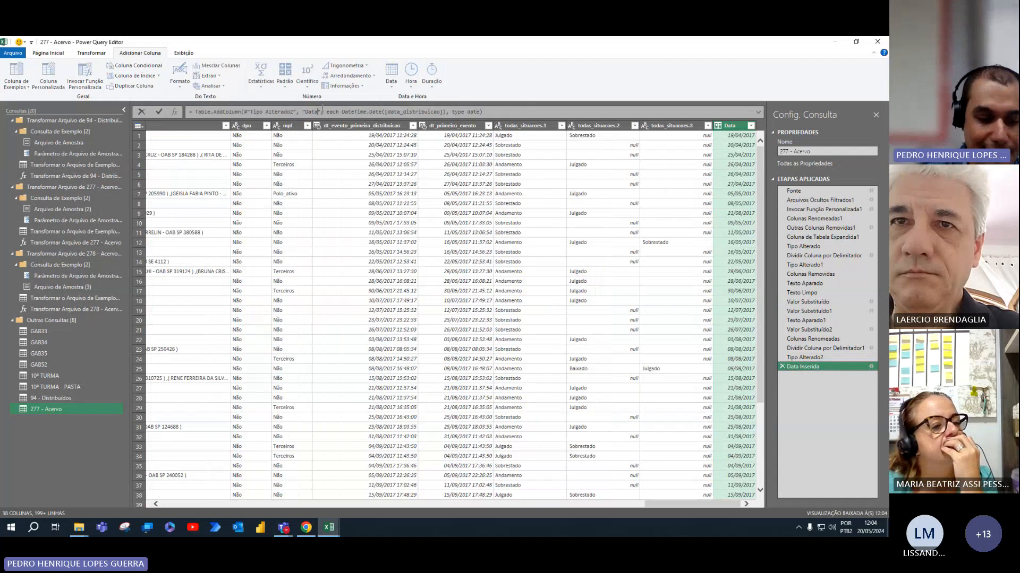
pyautogui.write('de ')
pyautogui.write('Distribui')
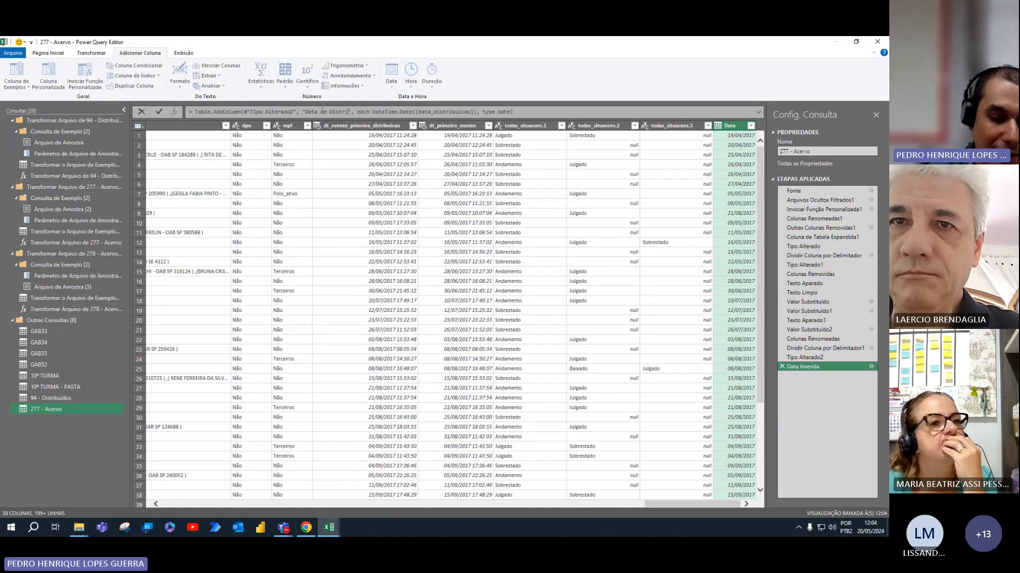
pyautogui.write('ção')
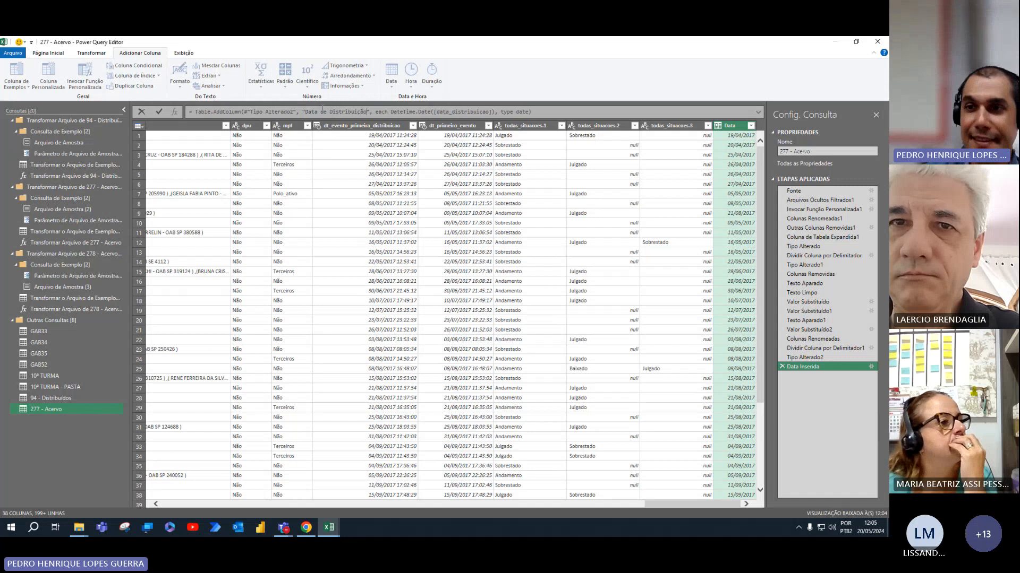
pyautogui.press('Return')
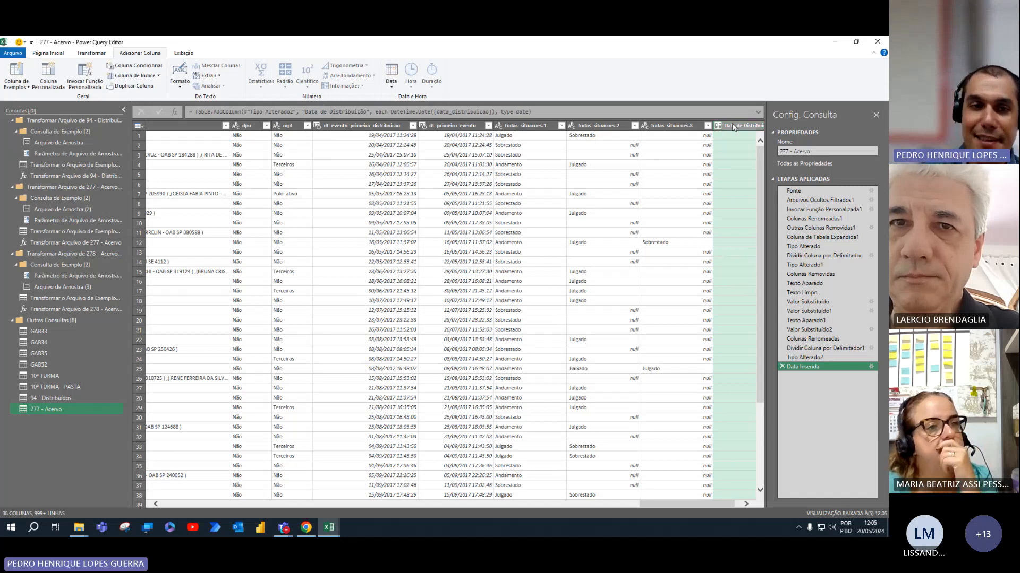
# Move the Data de Distribuição column between processo and data_distribuicao.
pyautogui.moveTo(742, 127)
pyautogui.mouseDown()
pyautogui.moveTo(1, 223)
pyautogui.moveTo(2, 234)
pyautogui.moveTo(179, 251)
pyautogui.mouseUp()
pyautogui.moveTo(299, 257); pyautogui.dragTo(2, 260)
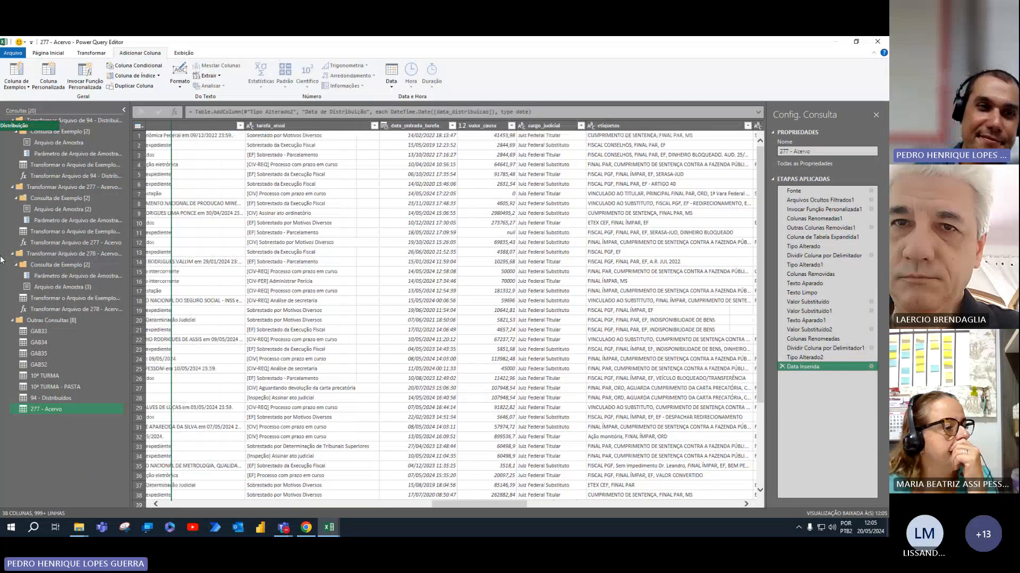
pyautogui.moveTo(2, 260)
pyautogui.mouseDown()
pyautogui.moveTo(124, 261)
pyautogui.moveTo(3, 254)
pyautogui.moveTo(2, 245)
pyautogui.moveTo(296, 246)
pyautogui.mouseUp()
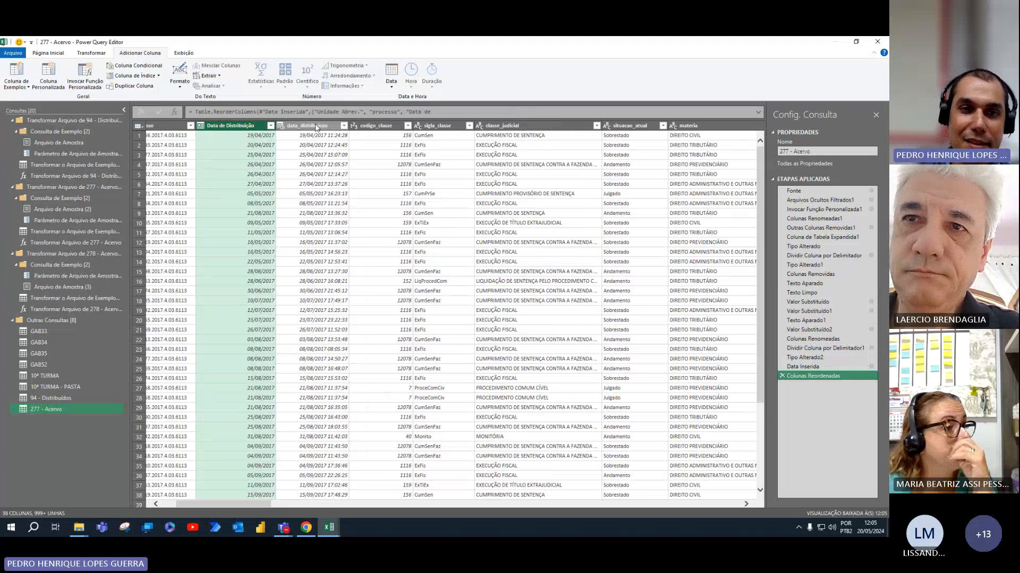
# Select the data_distribuicao column and examine the full formula of the column reordering step.
pyautogui.click(316, 126)
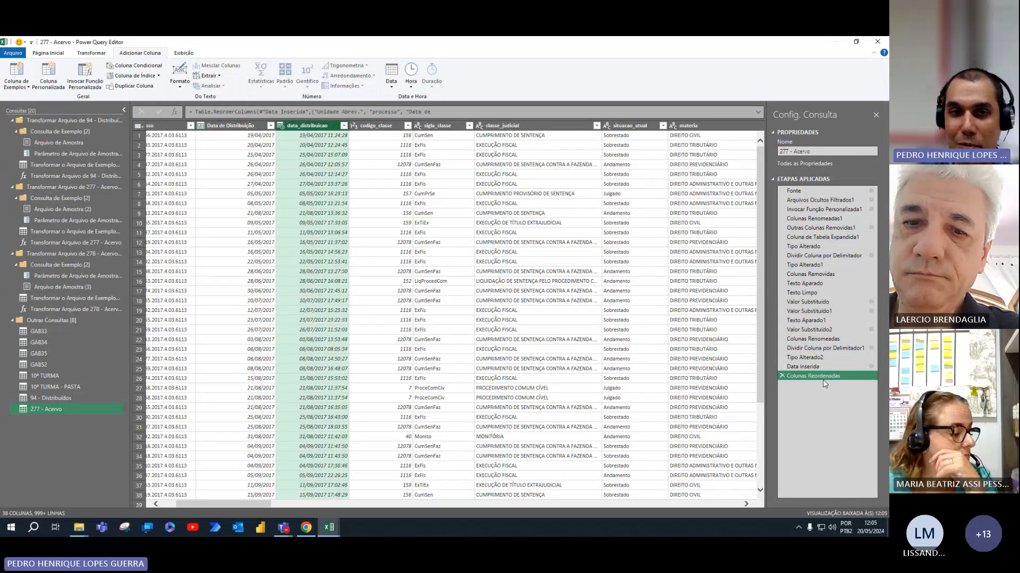
pyautogui.click(269, 111)
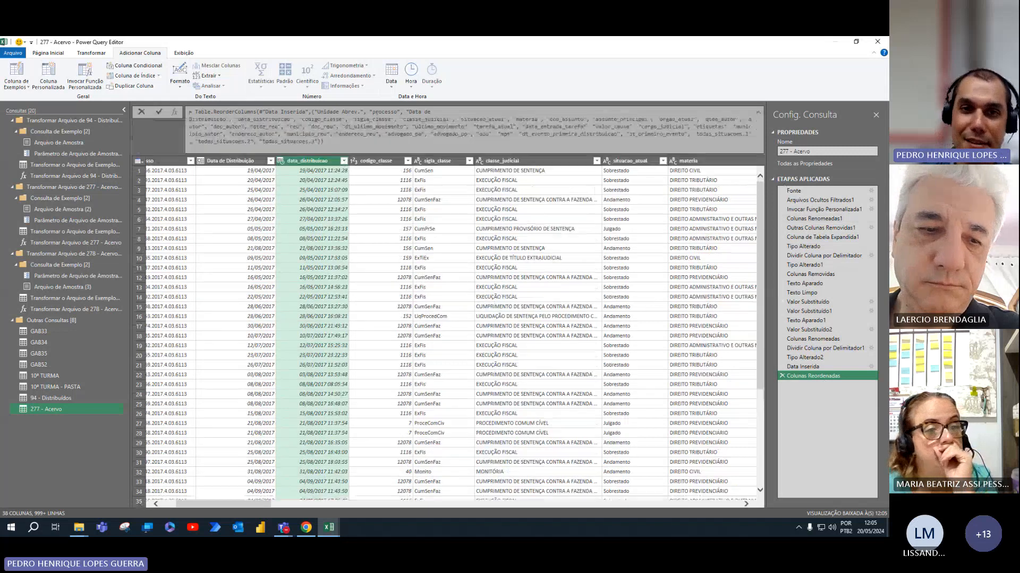
pyautogui.click(758, 112)
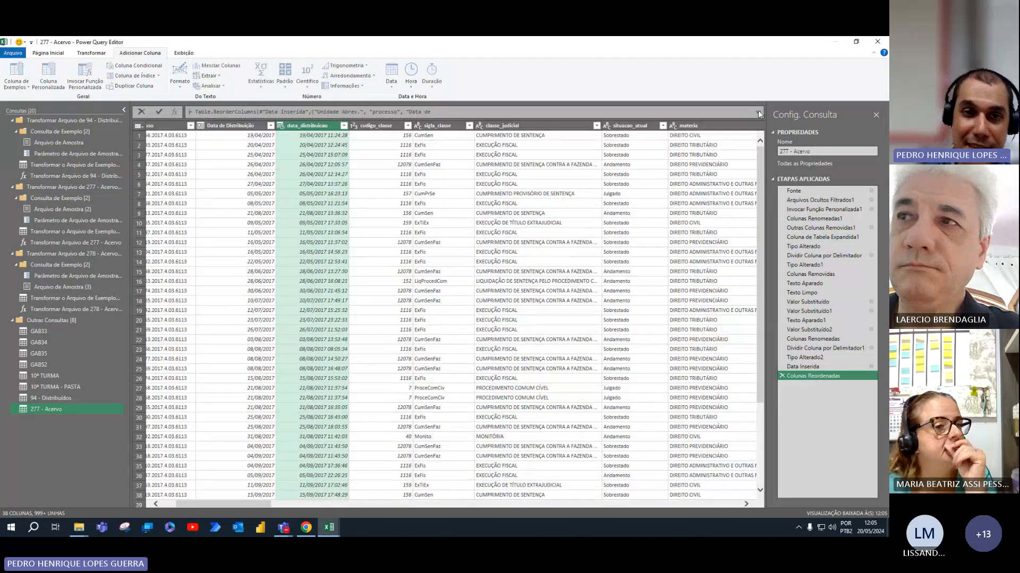
pyautogui.click(241, 504)
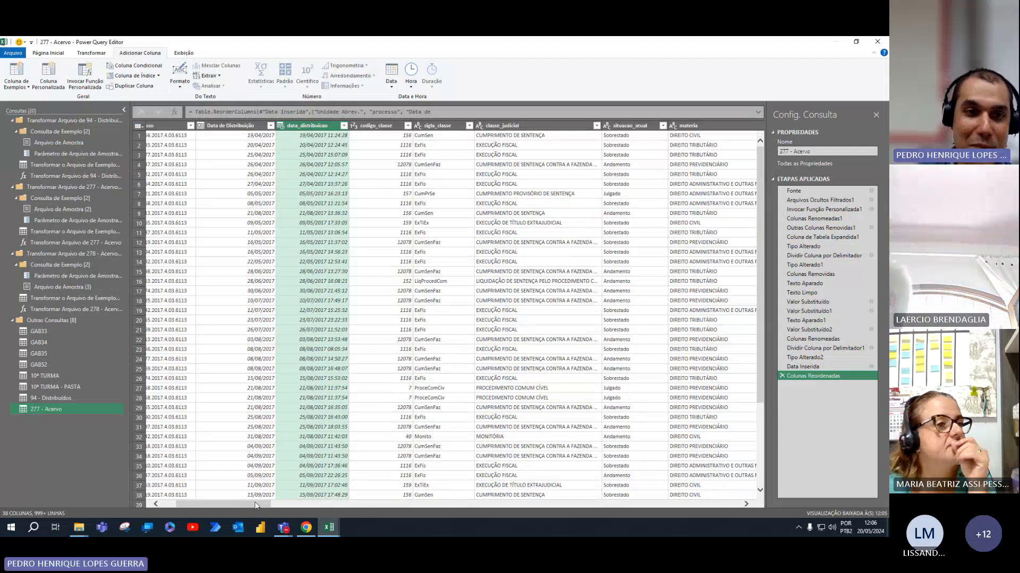
# Add a new age column calculated from the data_entrada_tarefa column.
pyautogui.moveTo(255, 505); pyautogui.dragTo(749, 521)
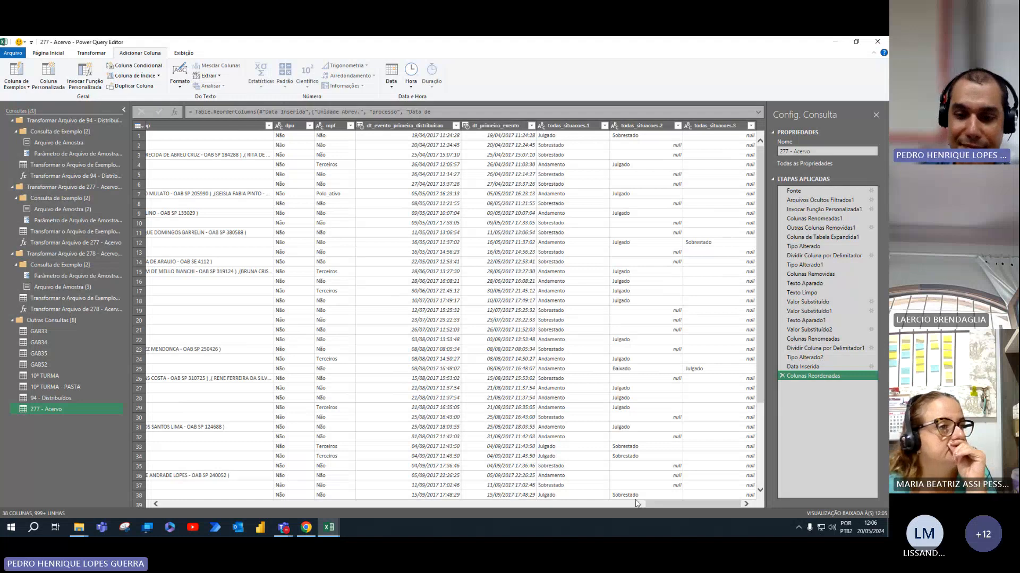
pyautogui.moveTo(639, 504); pyautogui.dragTo(492, 509)
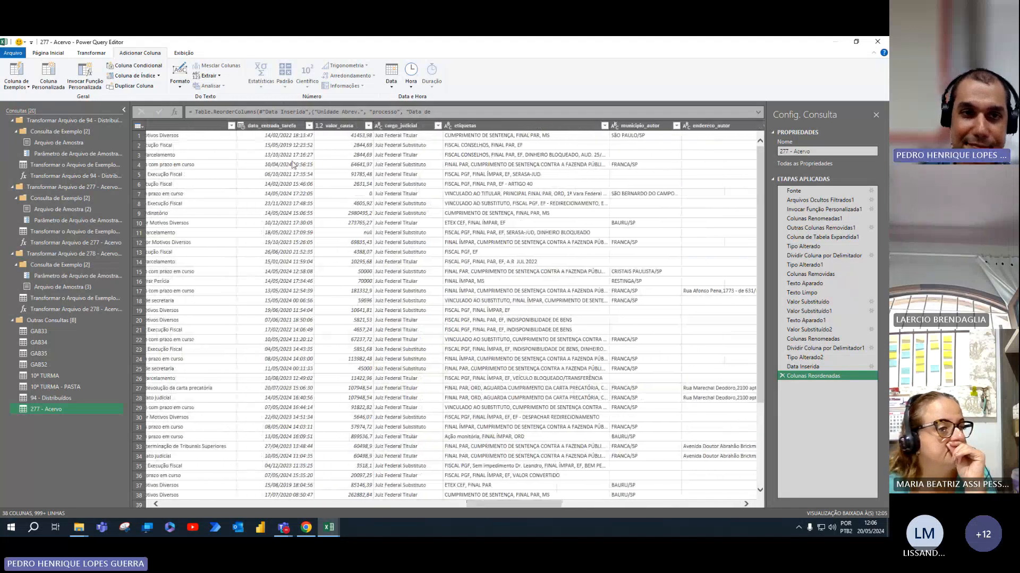
pyautogui.click(282, 126)
pyautogui.click(392, 87)
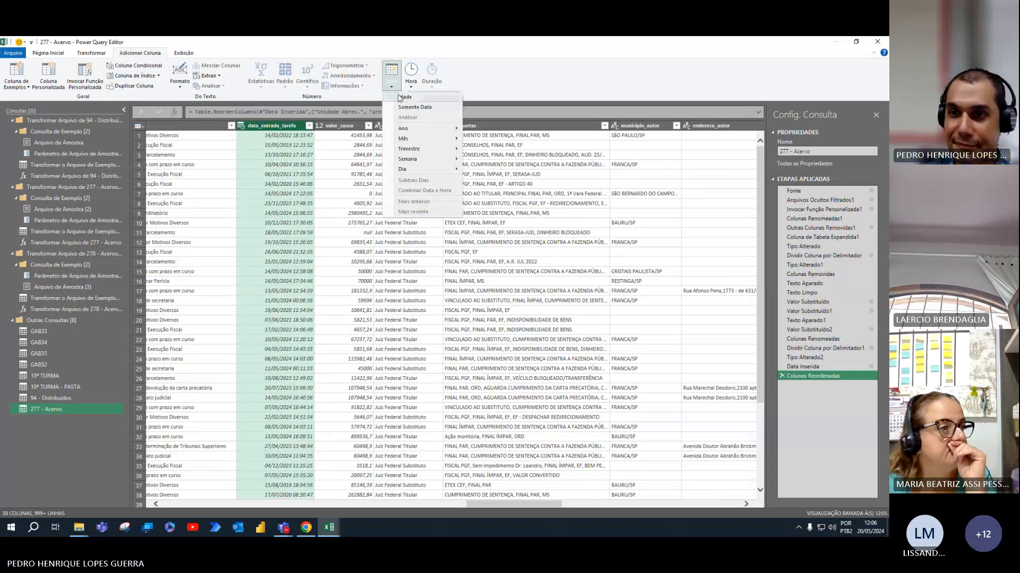
pyautogui.click(404, 98)
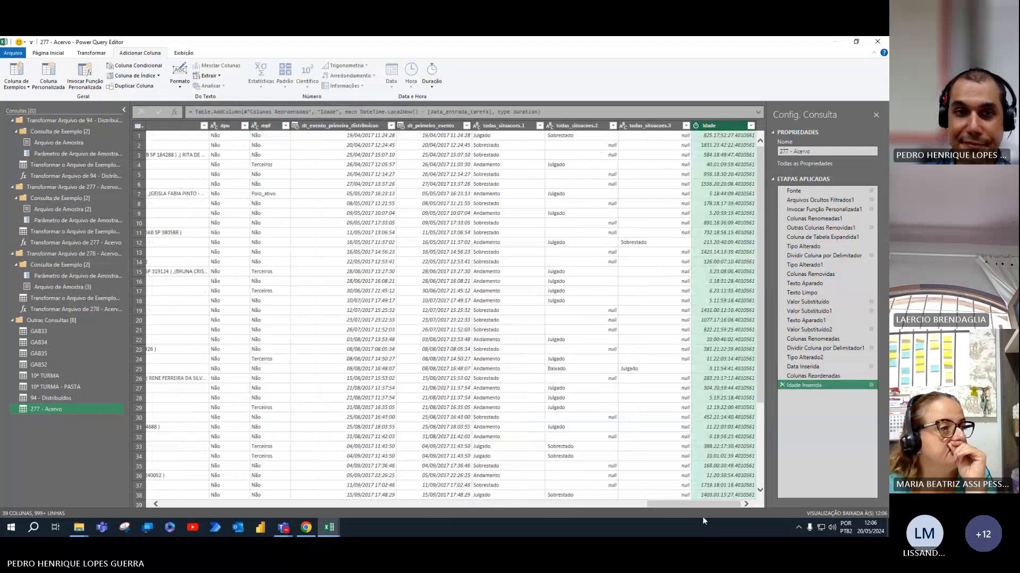
# Edit the inserted age column's formula to name the new column "Tempo na Tarefa".
pyautogui.click(340, 111)
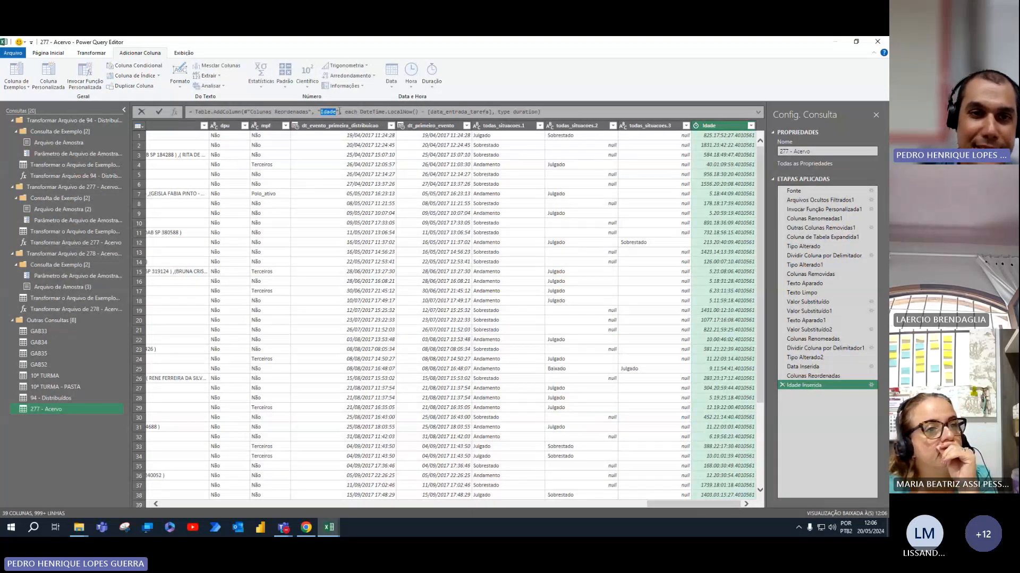
pyautogui.write('Tem')
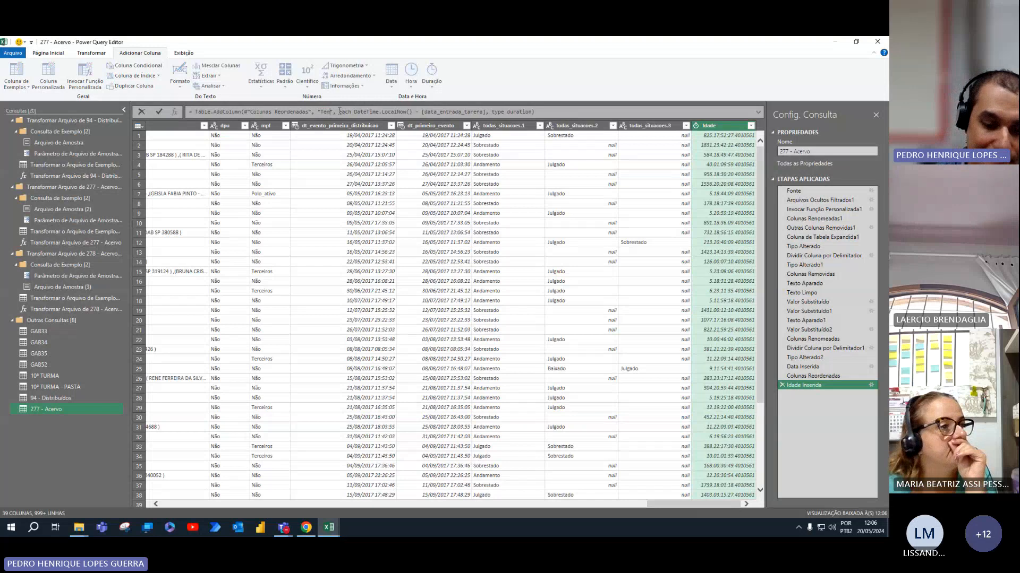
pyautogui.write('po da Tare')
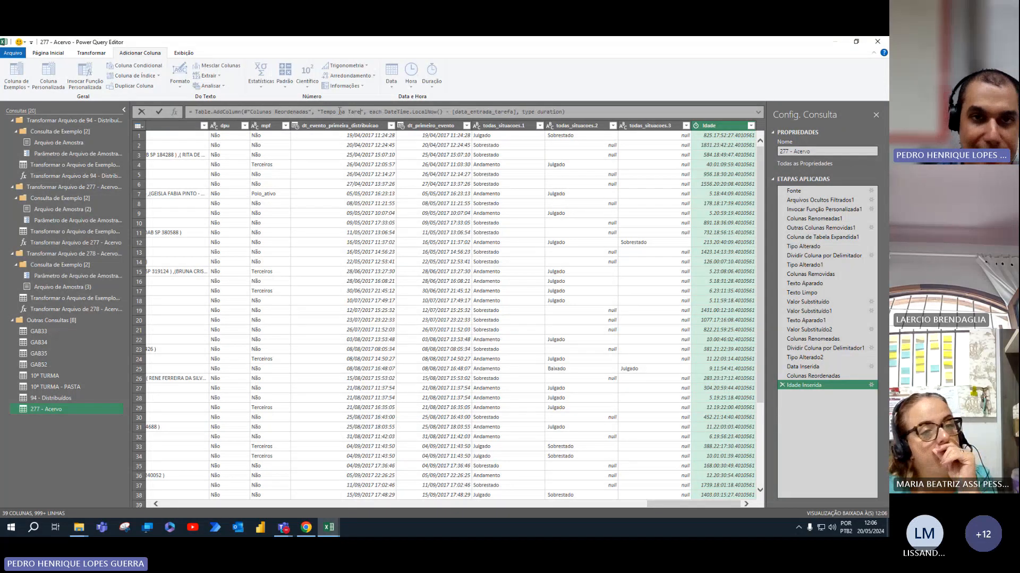
pyautogui.write('fa')
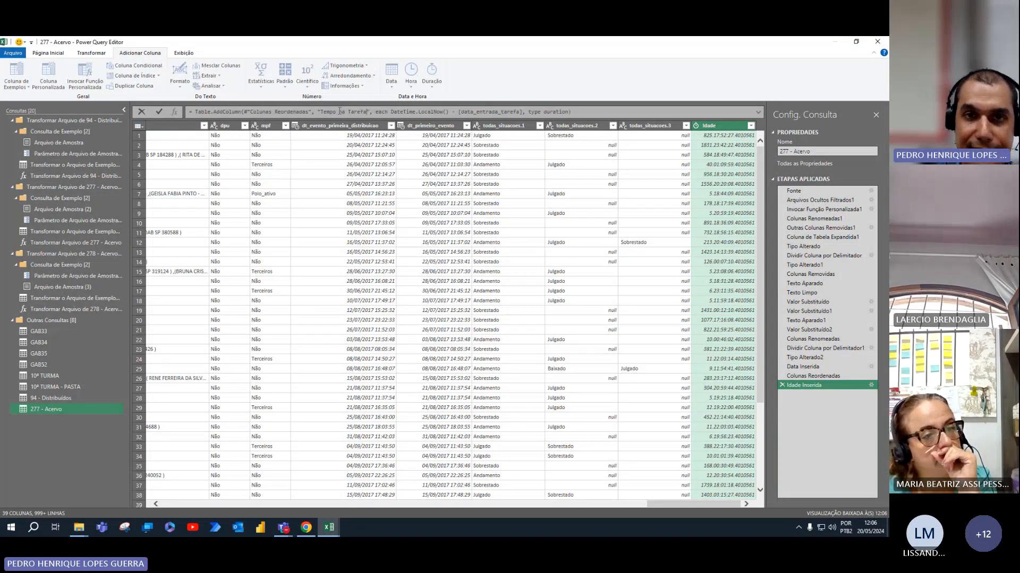
pyautogui.press('Return')
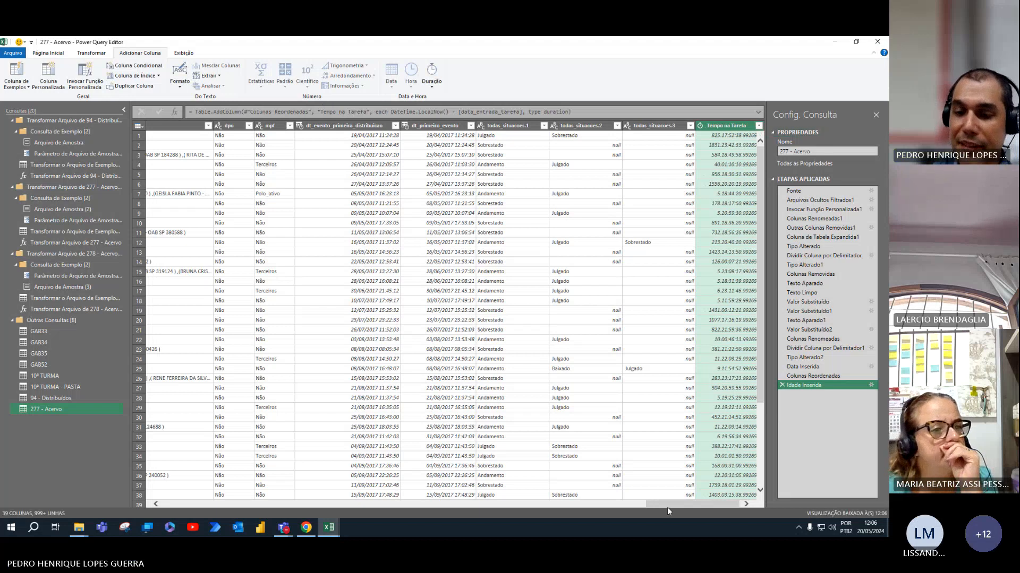
pyautogui.moveTo(673, 508); pyautogui.dragTo(688, 503)
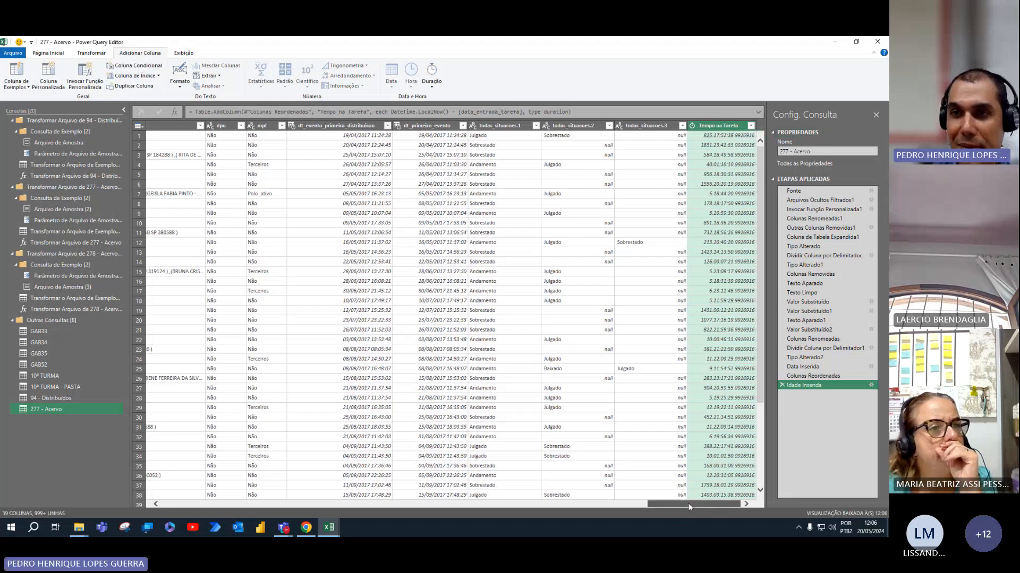
# Try transforming the Tempo na Tarefa durations into total days, and delete the resulting applied step.
pyautogui.rightClick(730, 127)
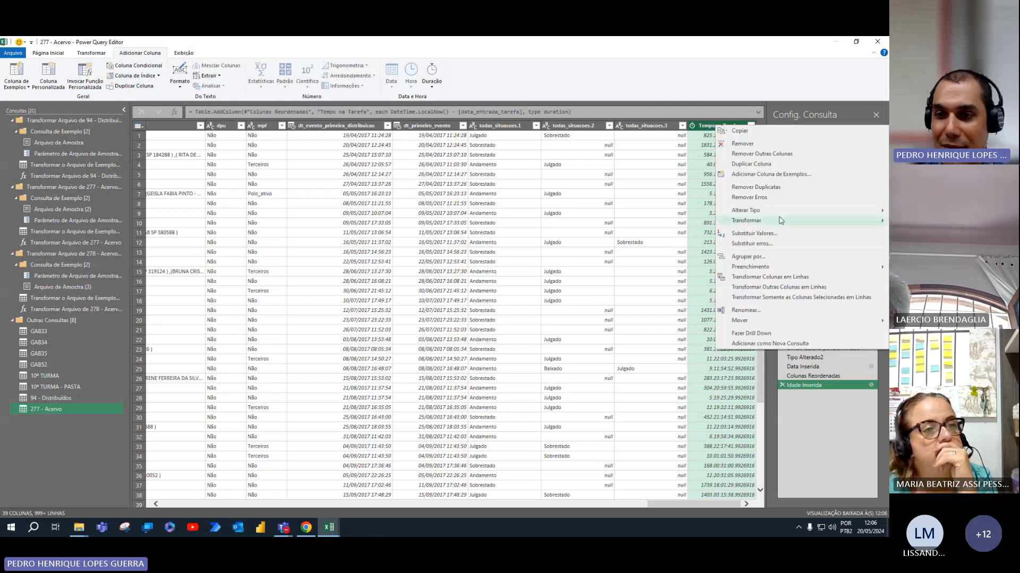
pyautogui.moveTo(782, 221)
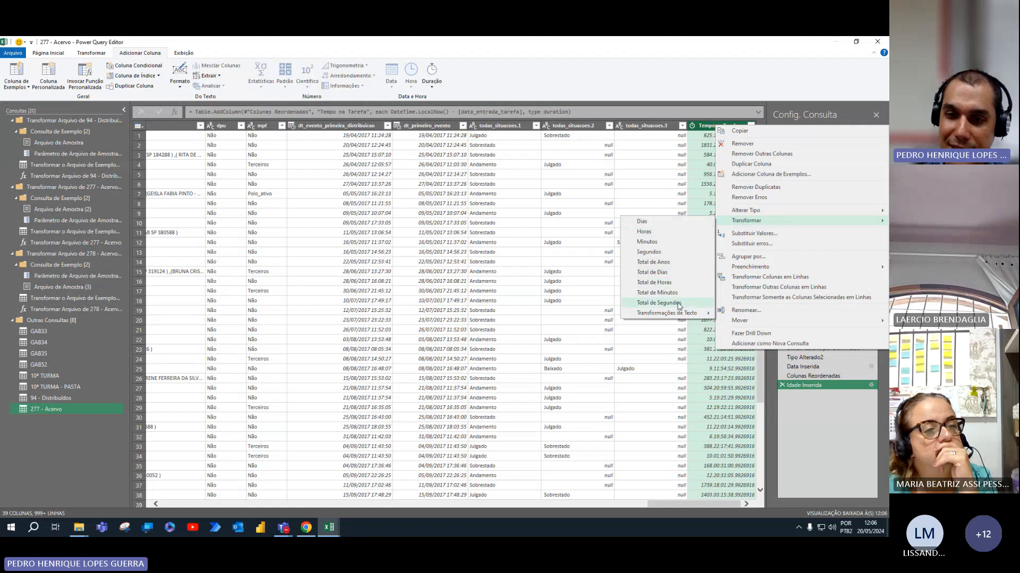
pyautogui.click(681, 276)
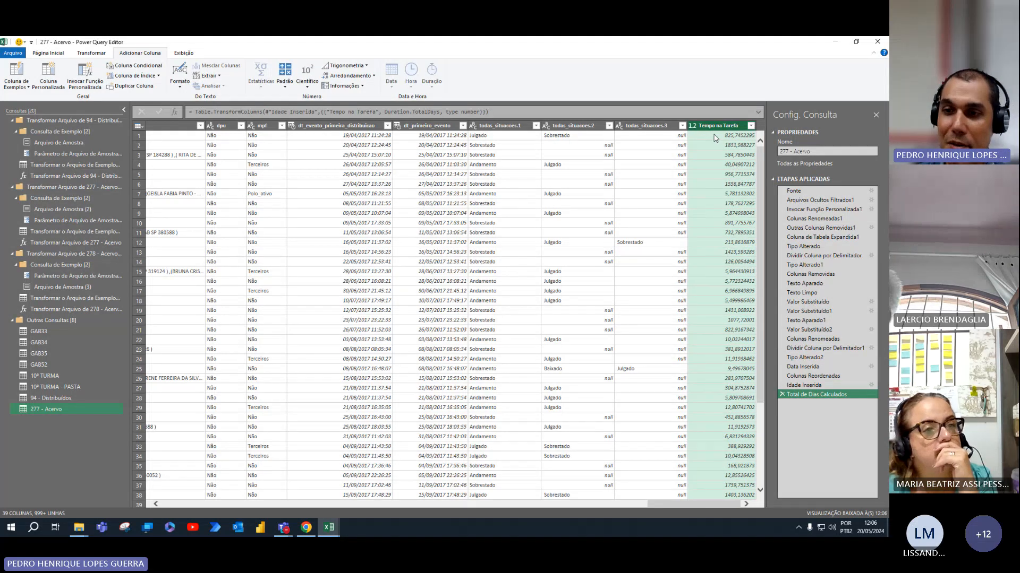
pyautogui.click(781, 395)
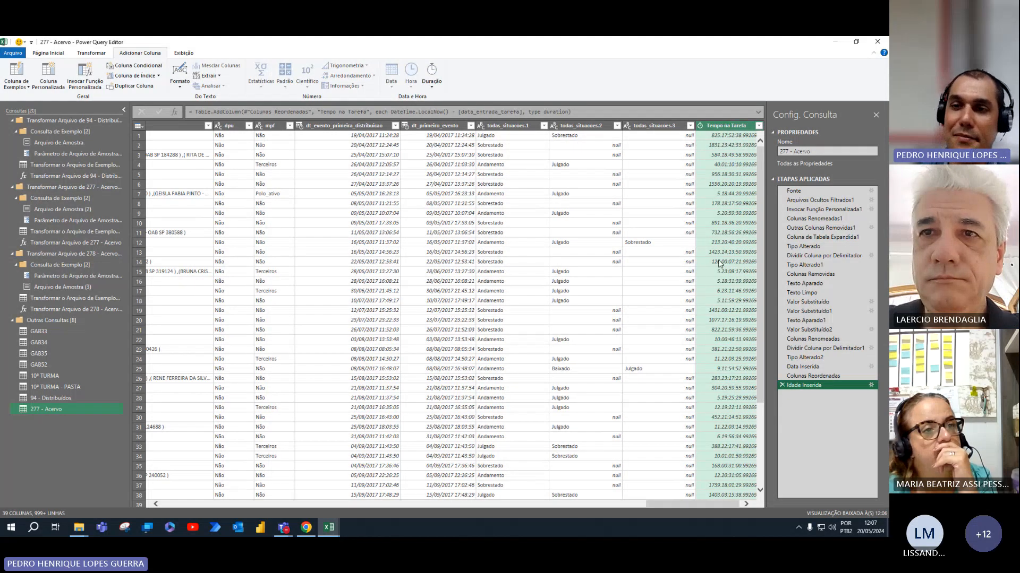
# Try transforming the Tempo na Tarefa durations into total hours, and delete the resulting applied step.
pyautogui.moveTo(691, 504); pyautogui.dragTo(738, 503)
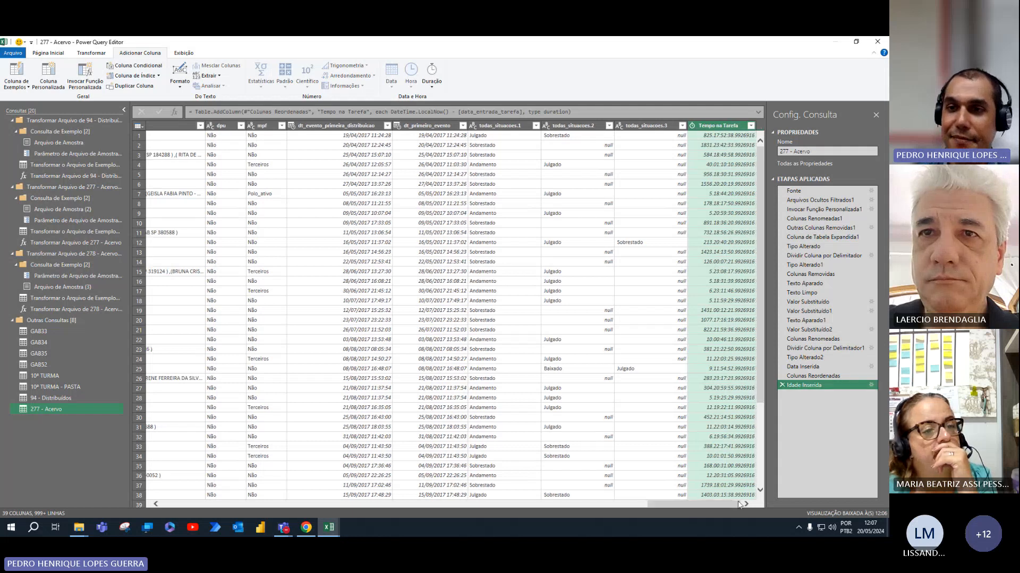
pyautogui.rightClick(723, 128)
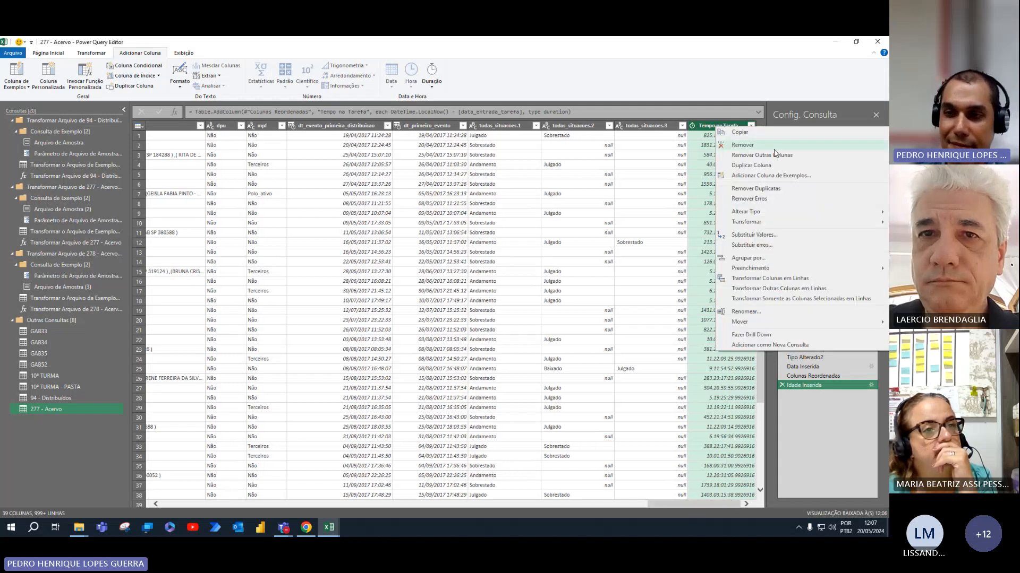
pyautogui.moveTo(777, 222)
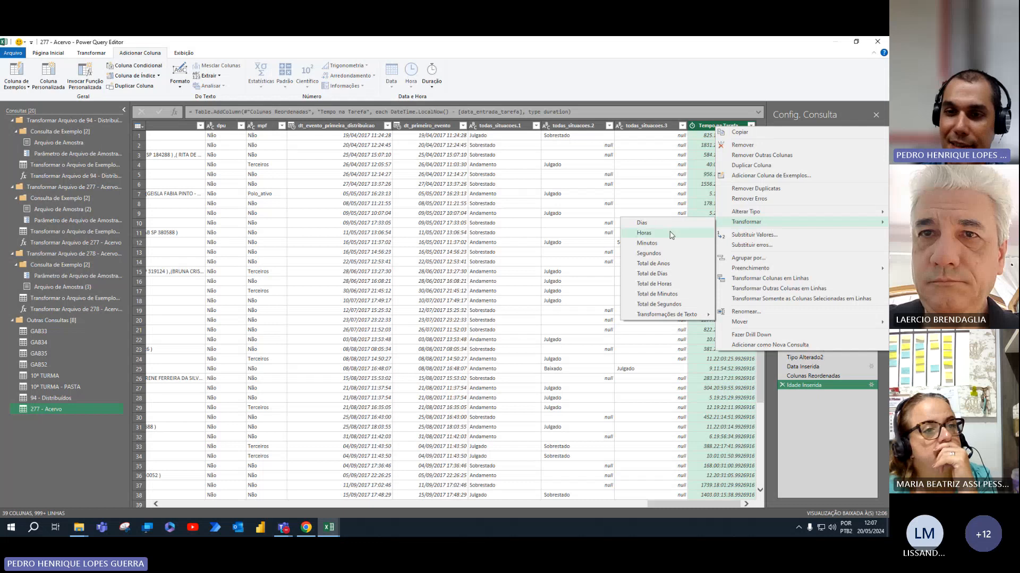
pyautogui.click(675, 285)
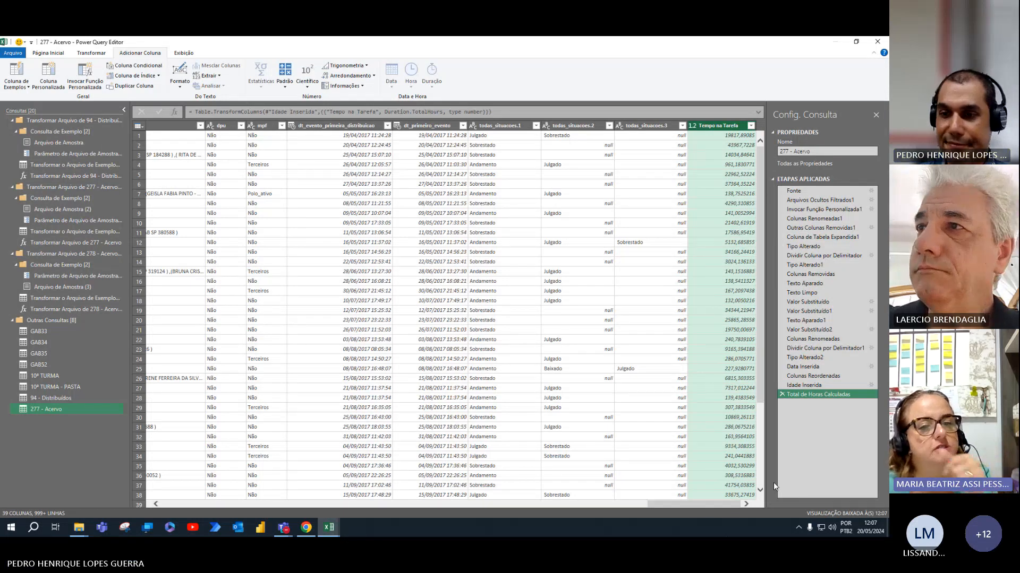
pyautogui.click(782, 395)
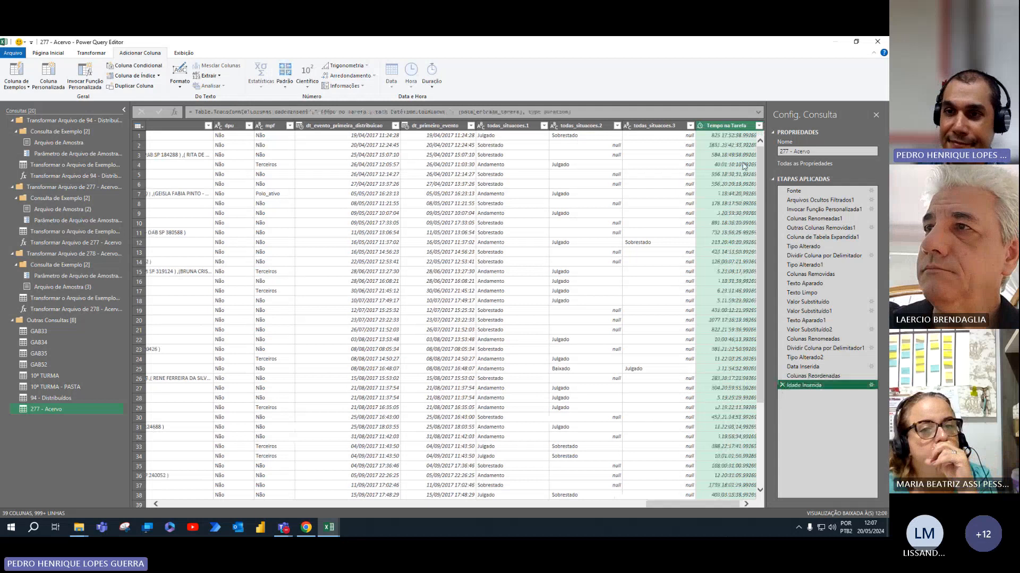
# Try extracting only the whole days from the Tempo na Tarefa durations and review the column's values.
pyautogui.rightClick(709, 125)
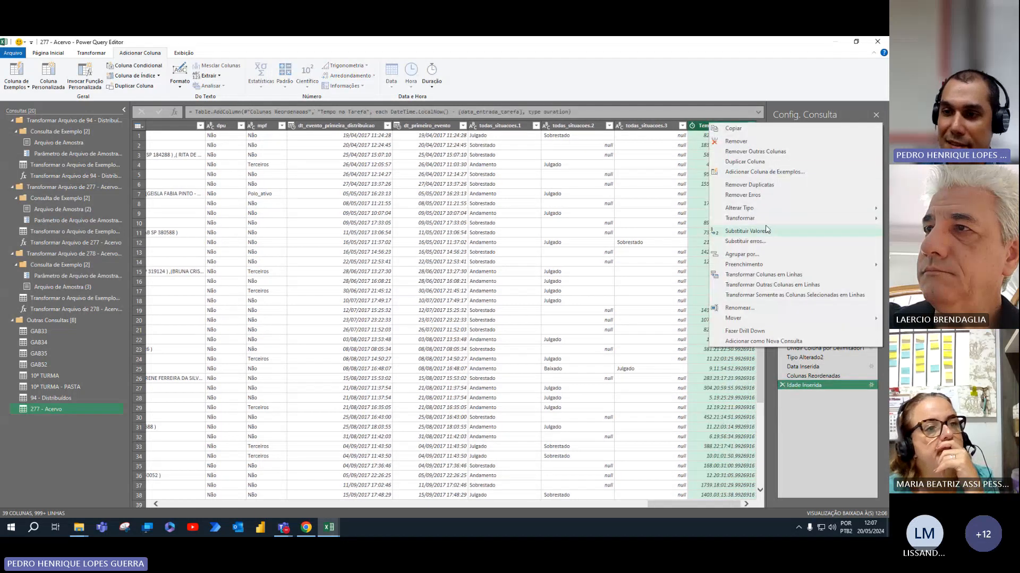
pyautogui.moveTo(767, 219)
pyautogui.click(661, 222)
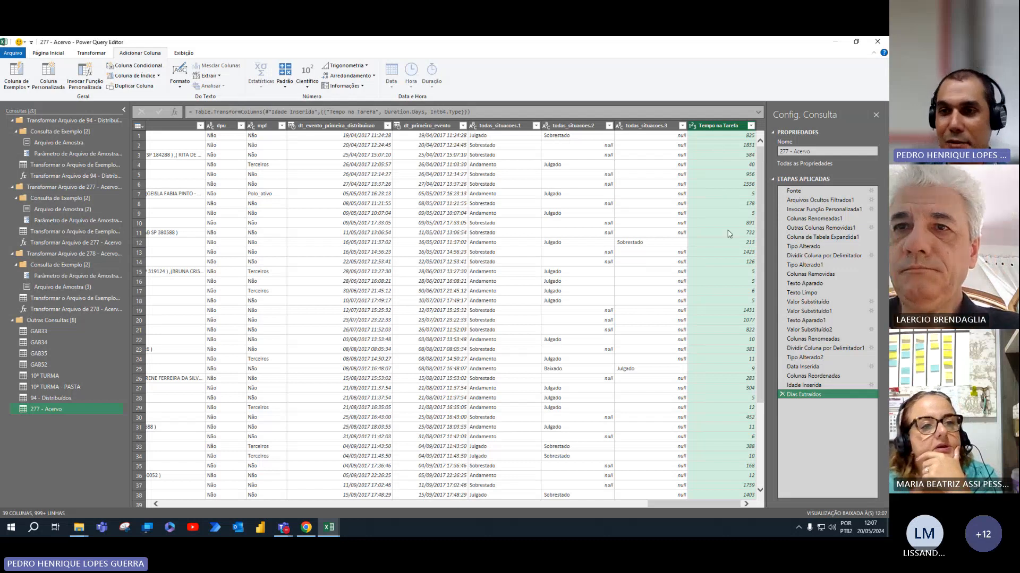
pyautogui.scroll(-7, 733, 236)
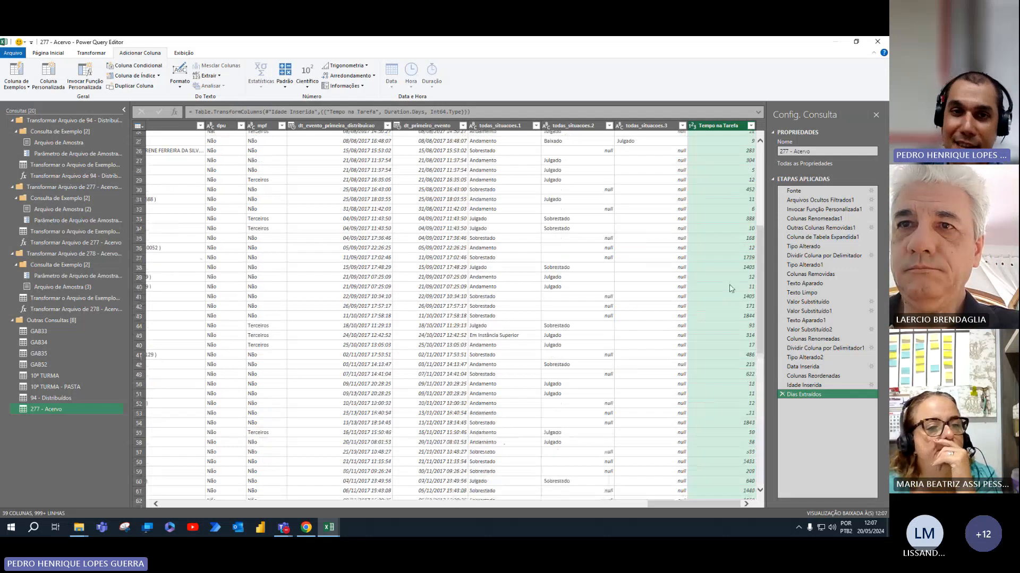
pyautogui.scroll(7, 731, 290)
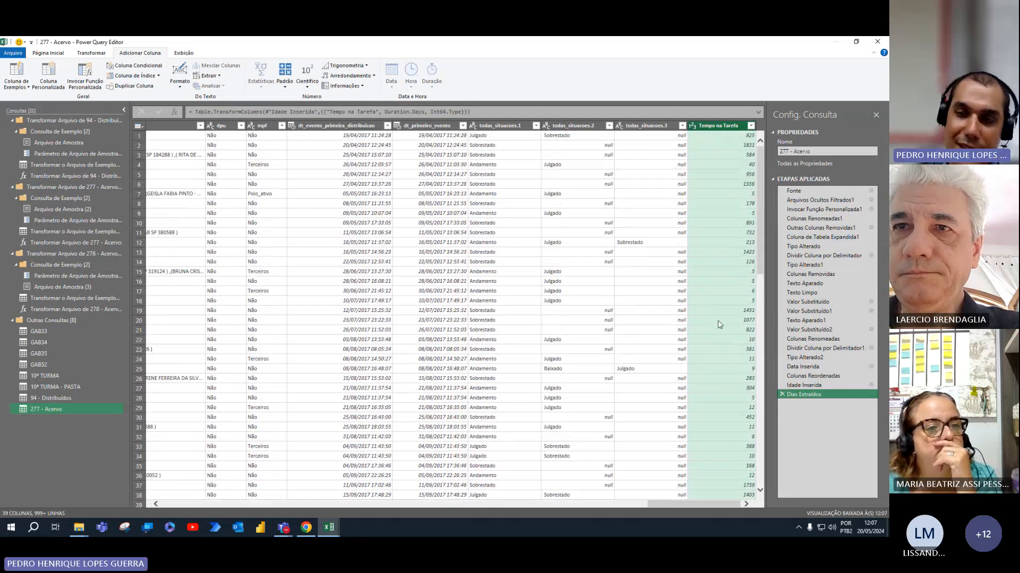
# Check the original durations at the Idade Inserida step and delete the Dias Extraídos step.
pyautogui.click(809, 383)
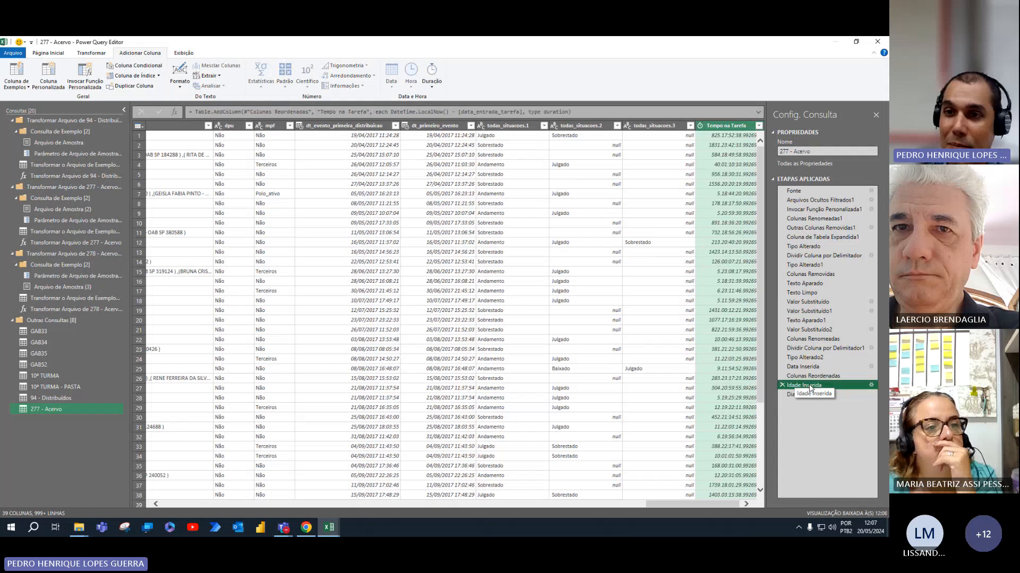
pyautogui.moveTo(681, 505); pyautogui.dragTo(704, 501)
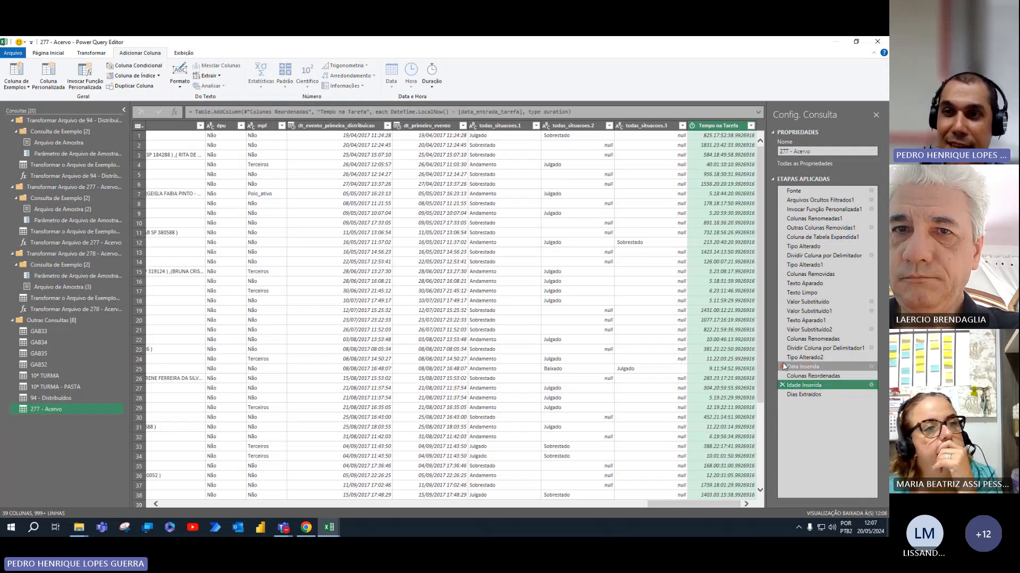
pyautogui.click(785, 395)
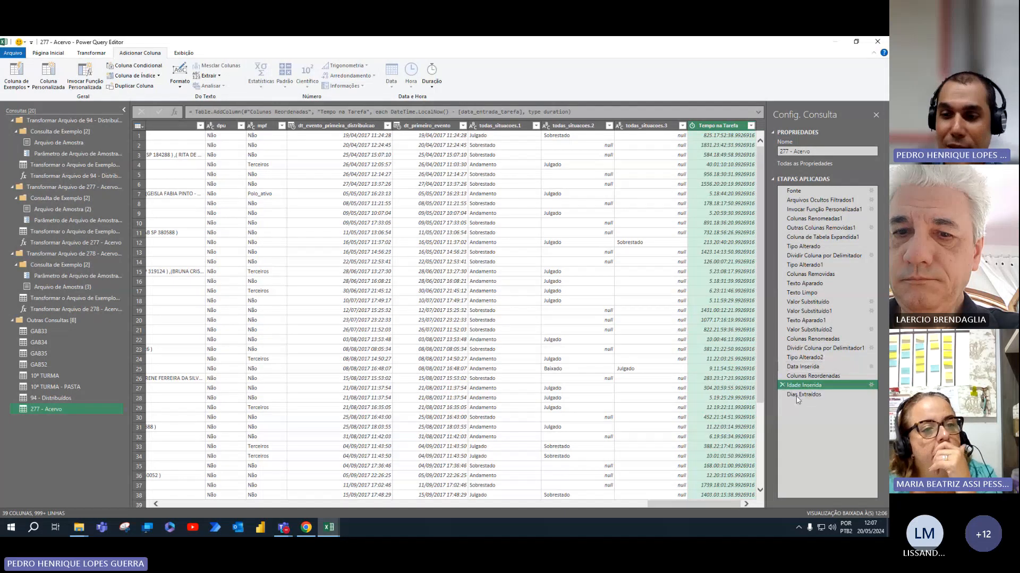
pyautogui.click(782, 395)
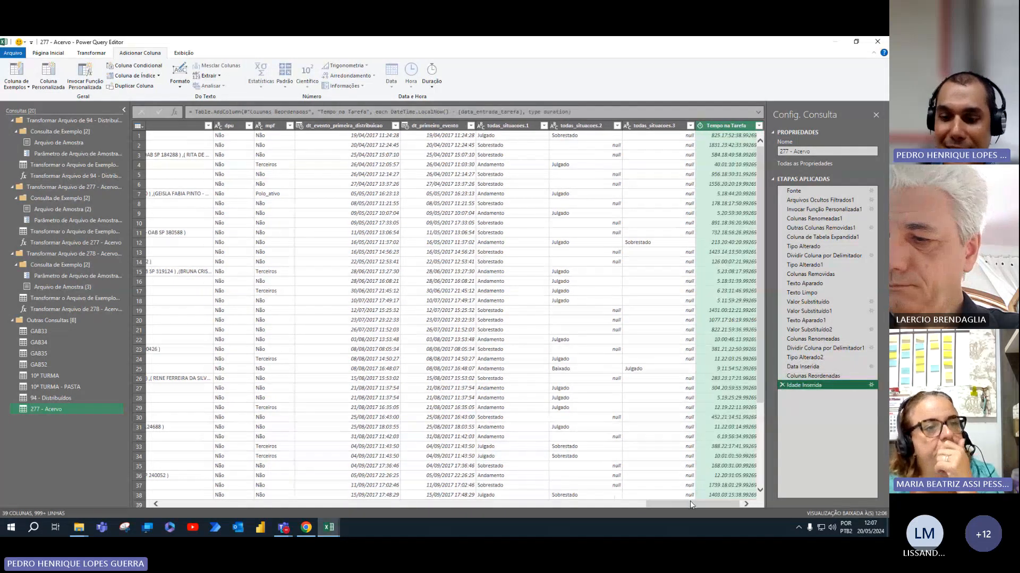
# Transform the Tempo na Tarefa durations into total days.
pyautogui.moveTo(690, 501); pyautogui.dragTo(729, 502)
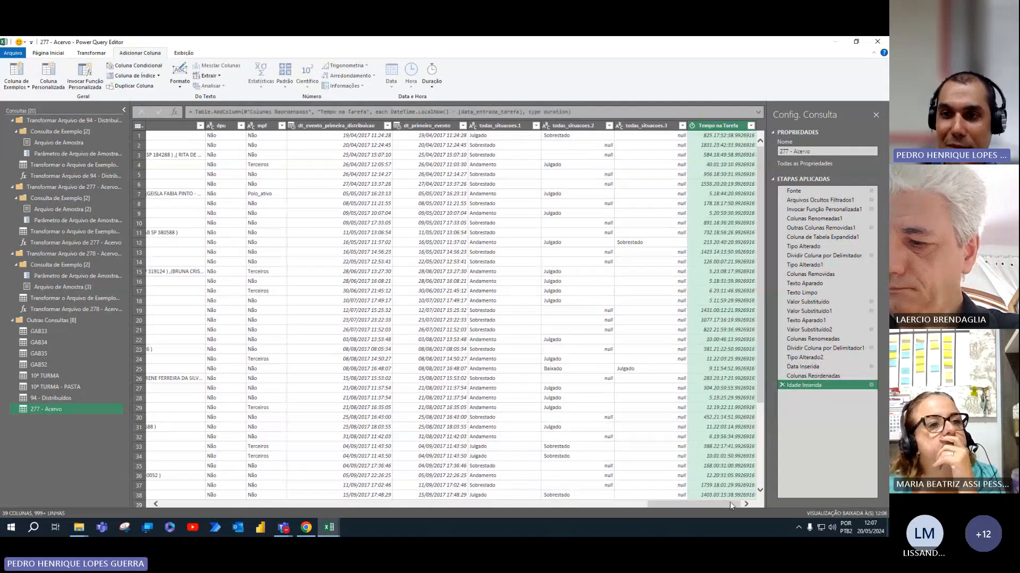
pyautogui.rightClick(719, 129)
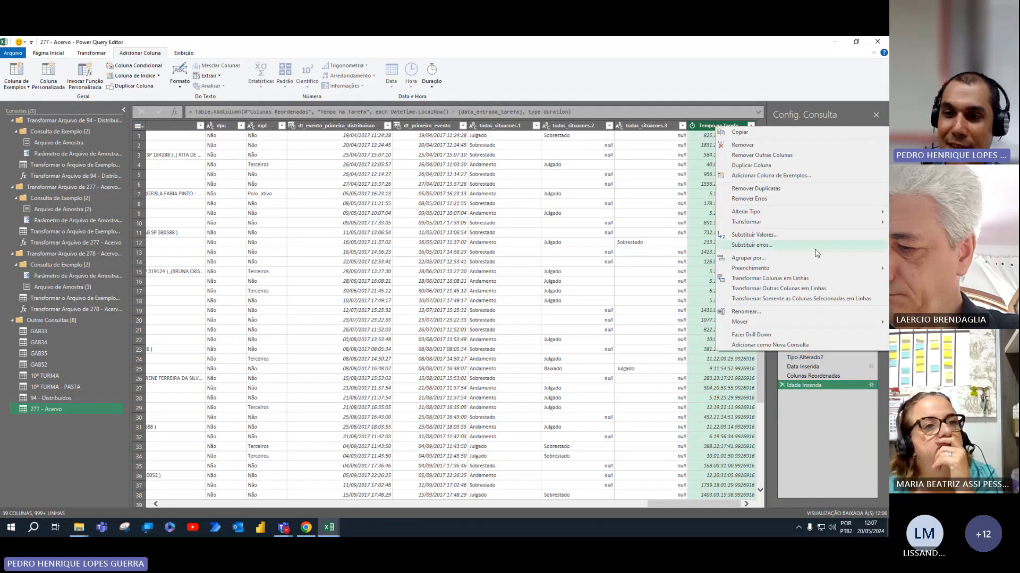
pyautogui.moveTo(749, 222)
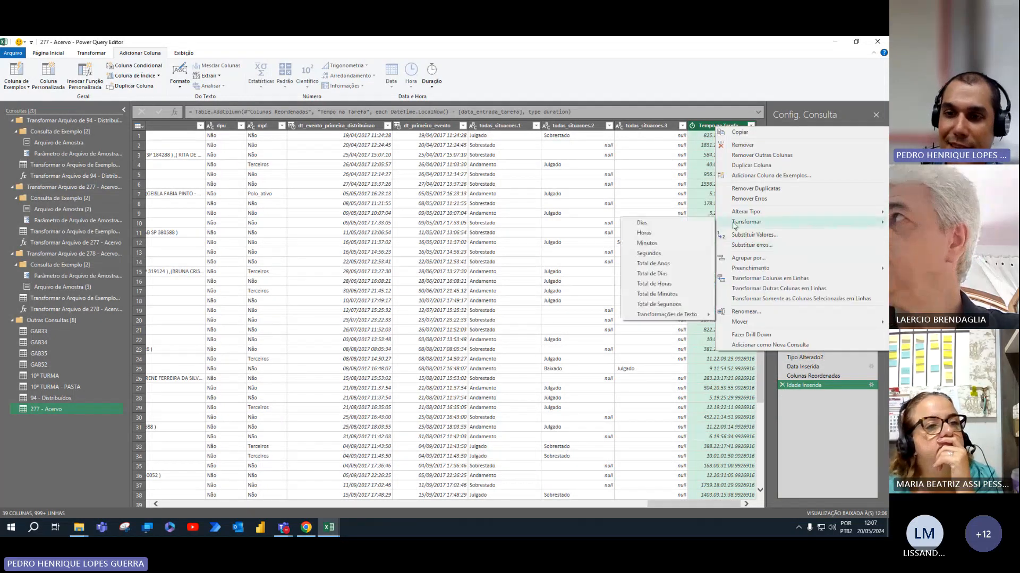
pyautogui.click(693, 274)
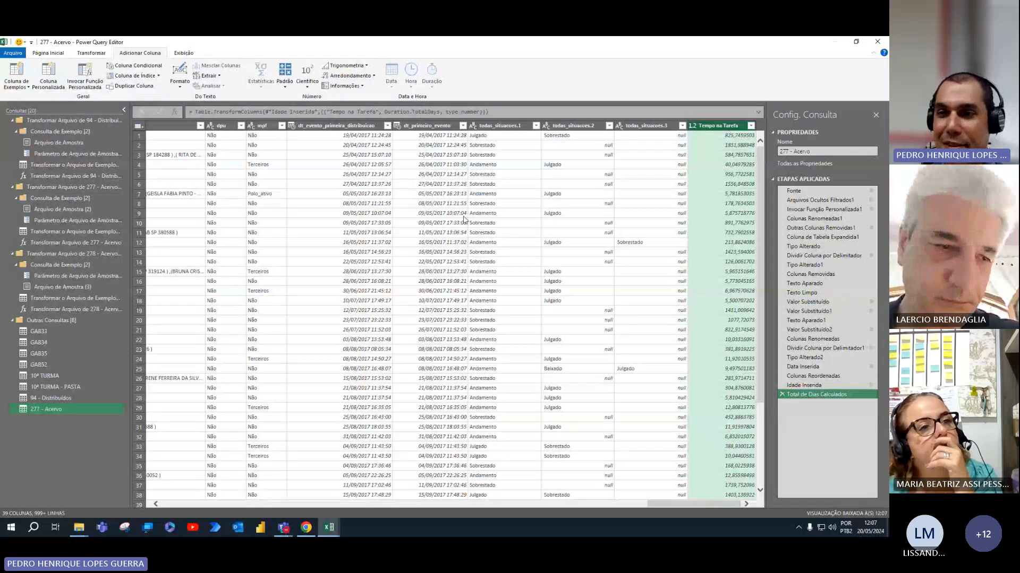
# Try adding a column that rounds Tempo na Tarefa up, and delete the resulting applied step.
pyautogui.click(374, 76)
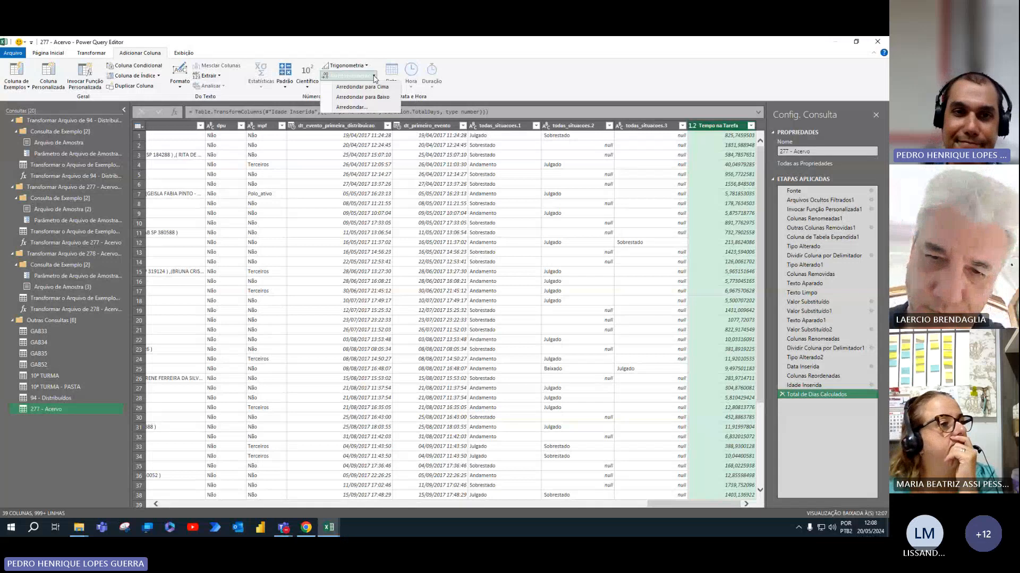
pyautogui.click(363, 86)
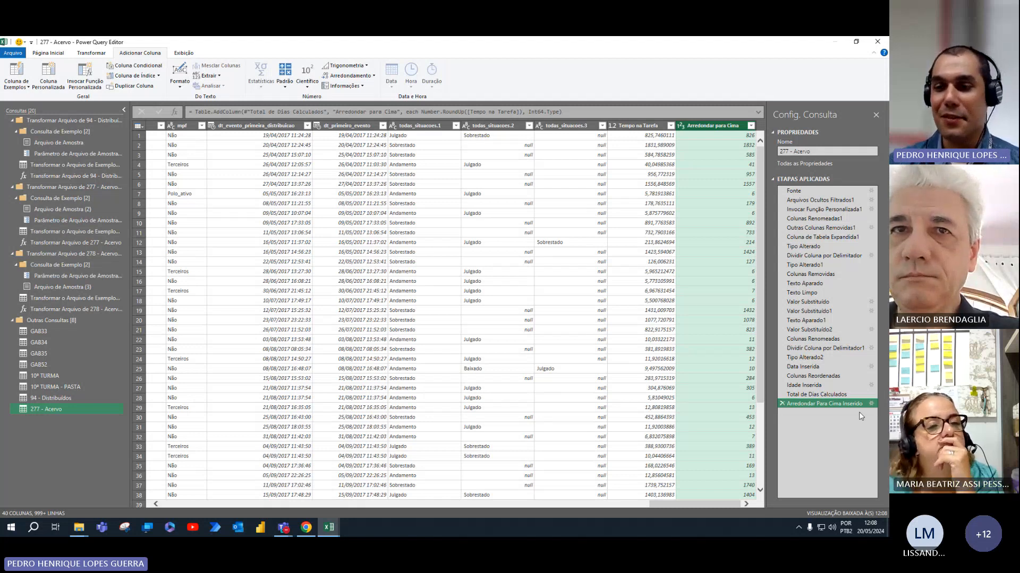
pyautogui.click(782, 405)
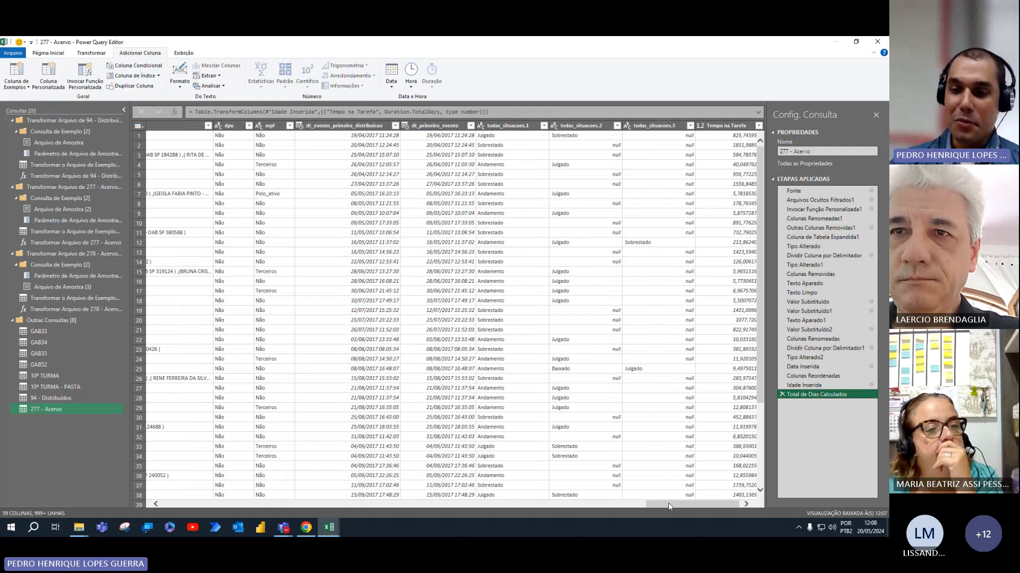
pyautogui.moveTo(668, 502); pyautogui.dragTo(706, 508)
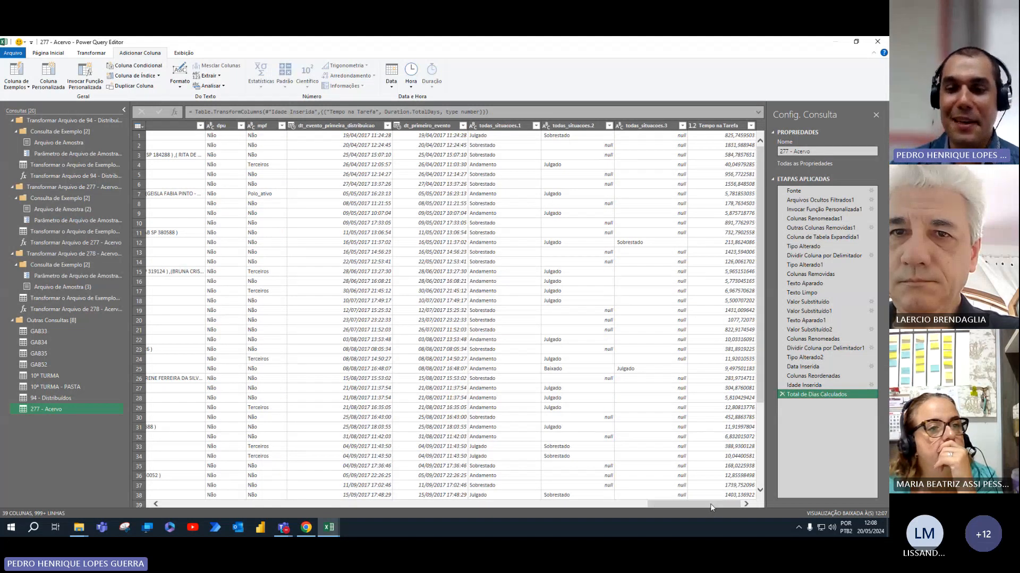
# Close the query editor and load the updated 277 - Acervo query into the Excel workbook.
pyautogui.moveTo(711, 507); pyautogui.dragTo(196, 513)
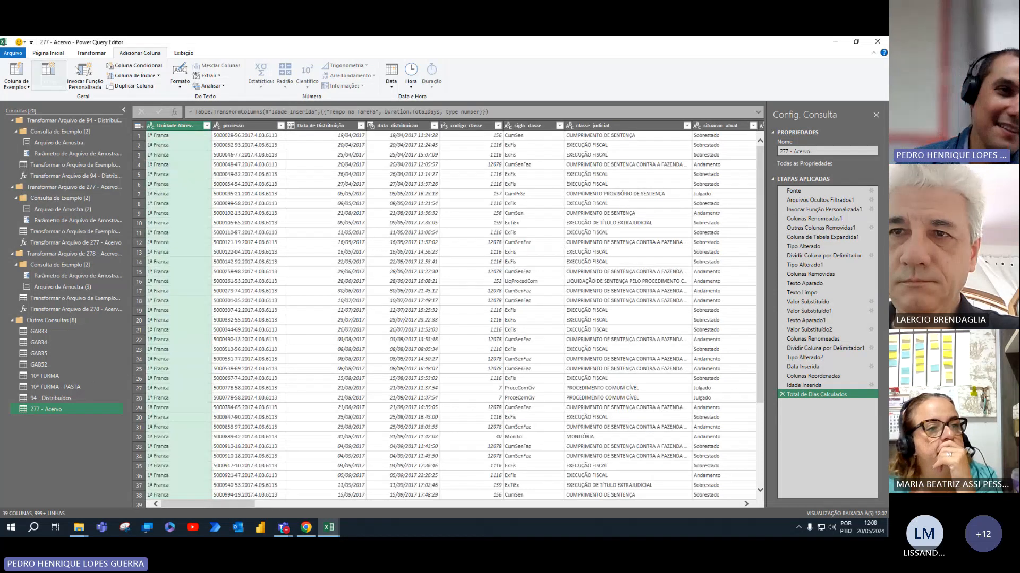
pyautogui.click(52, 55)
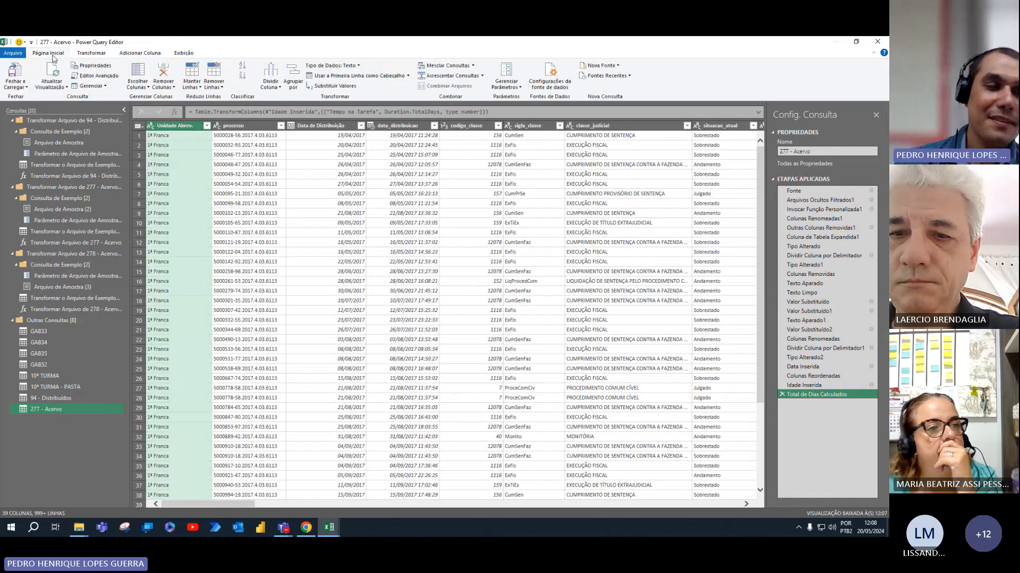
pyautogui.click(22, 72)
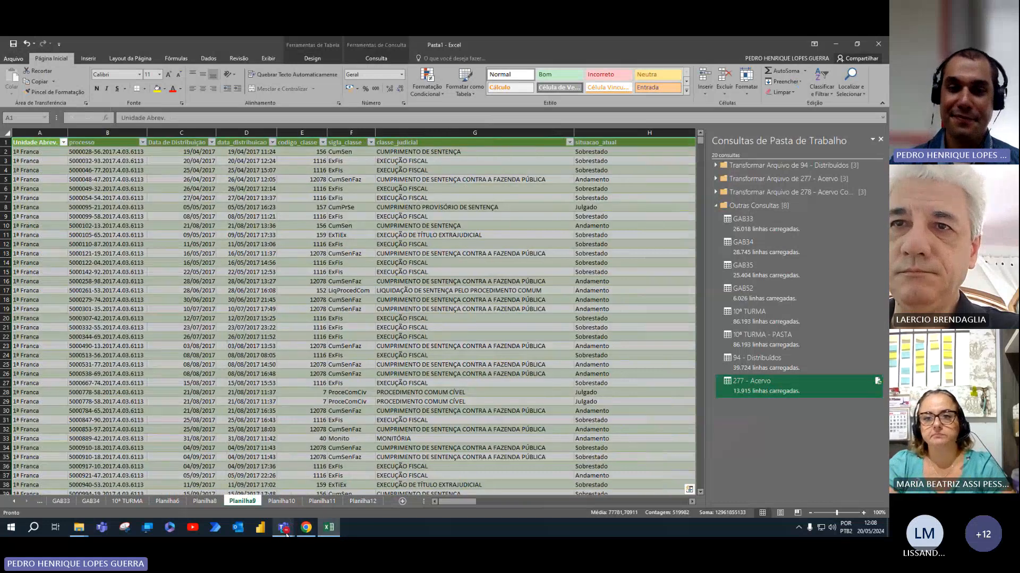
# Switch to the Teams meeting window and stop sharing the screen.
pyautogui.moveTo(283, 527)
pyautogui.click(367, 480)
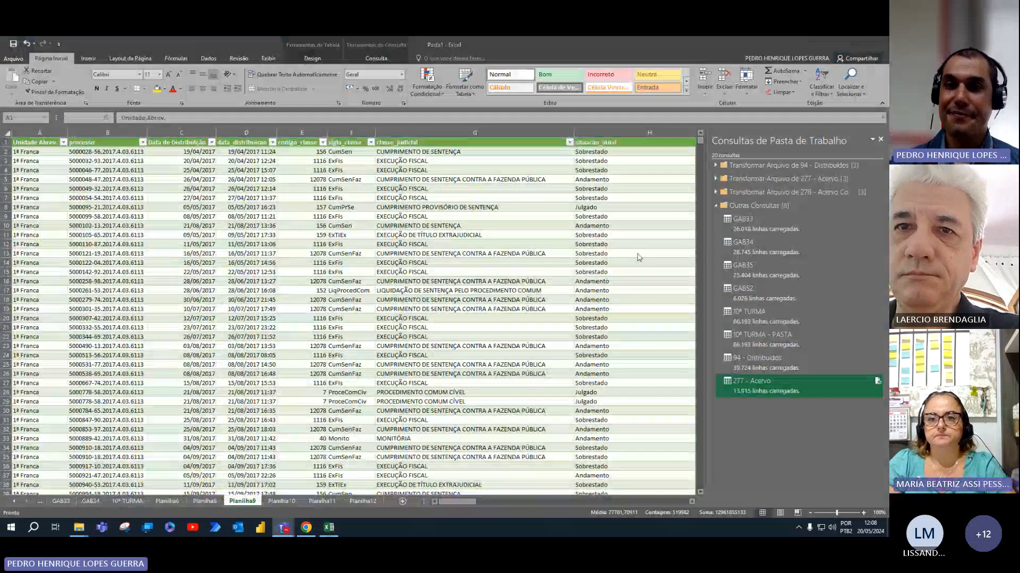
pyautogui.click(548, 60)
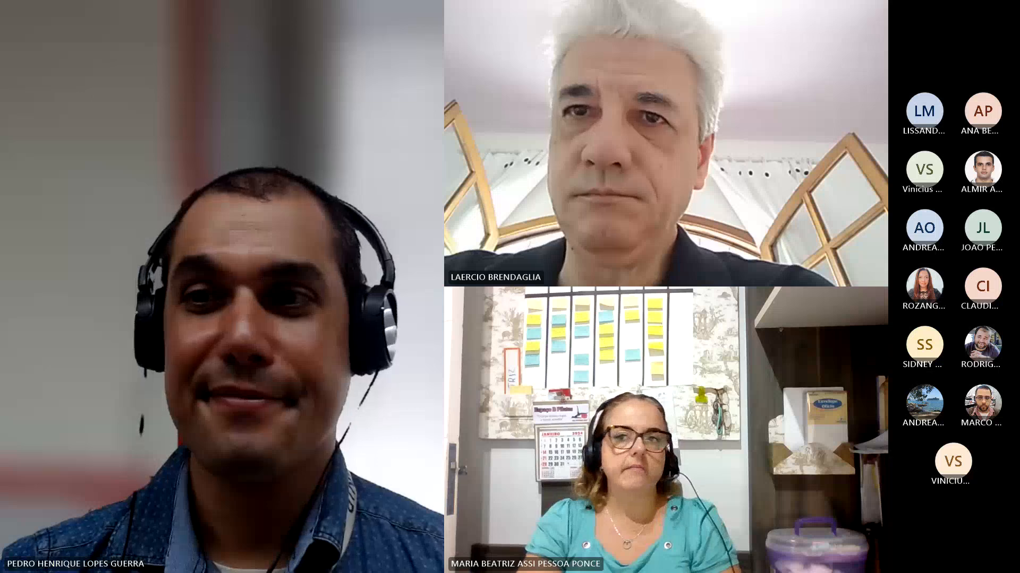